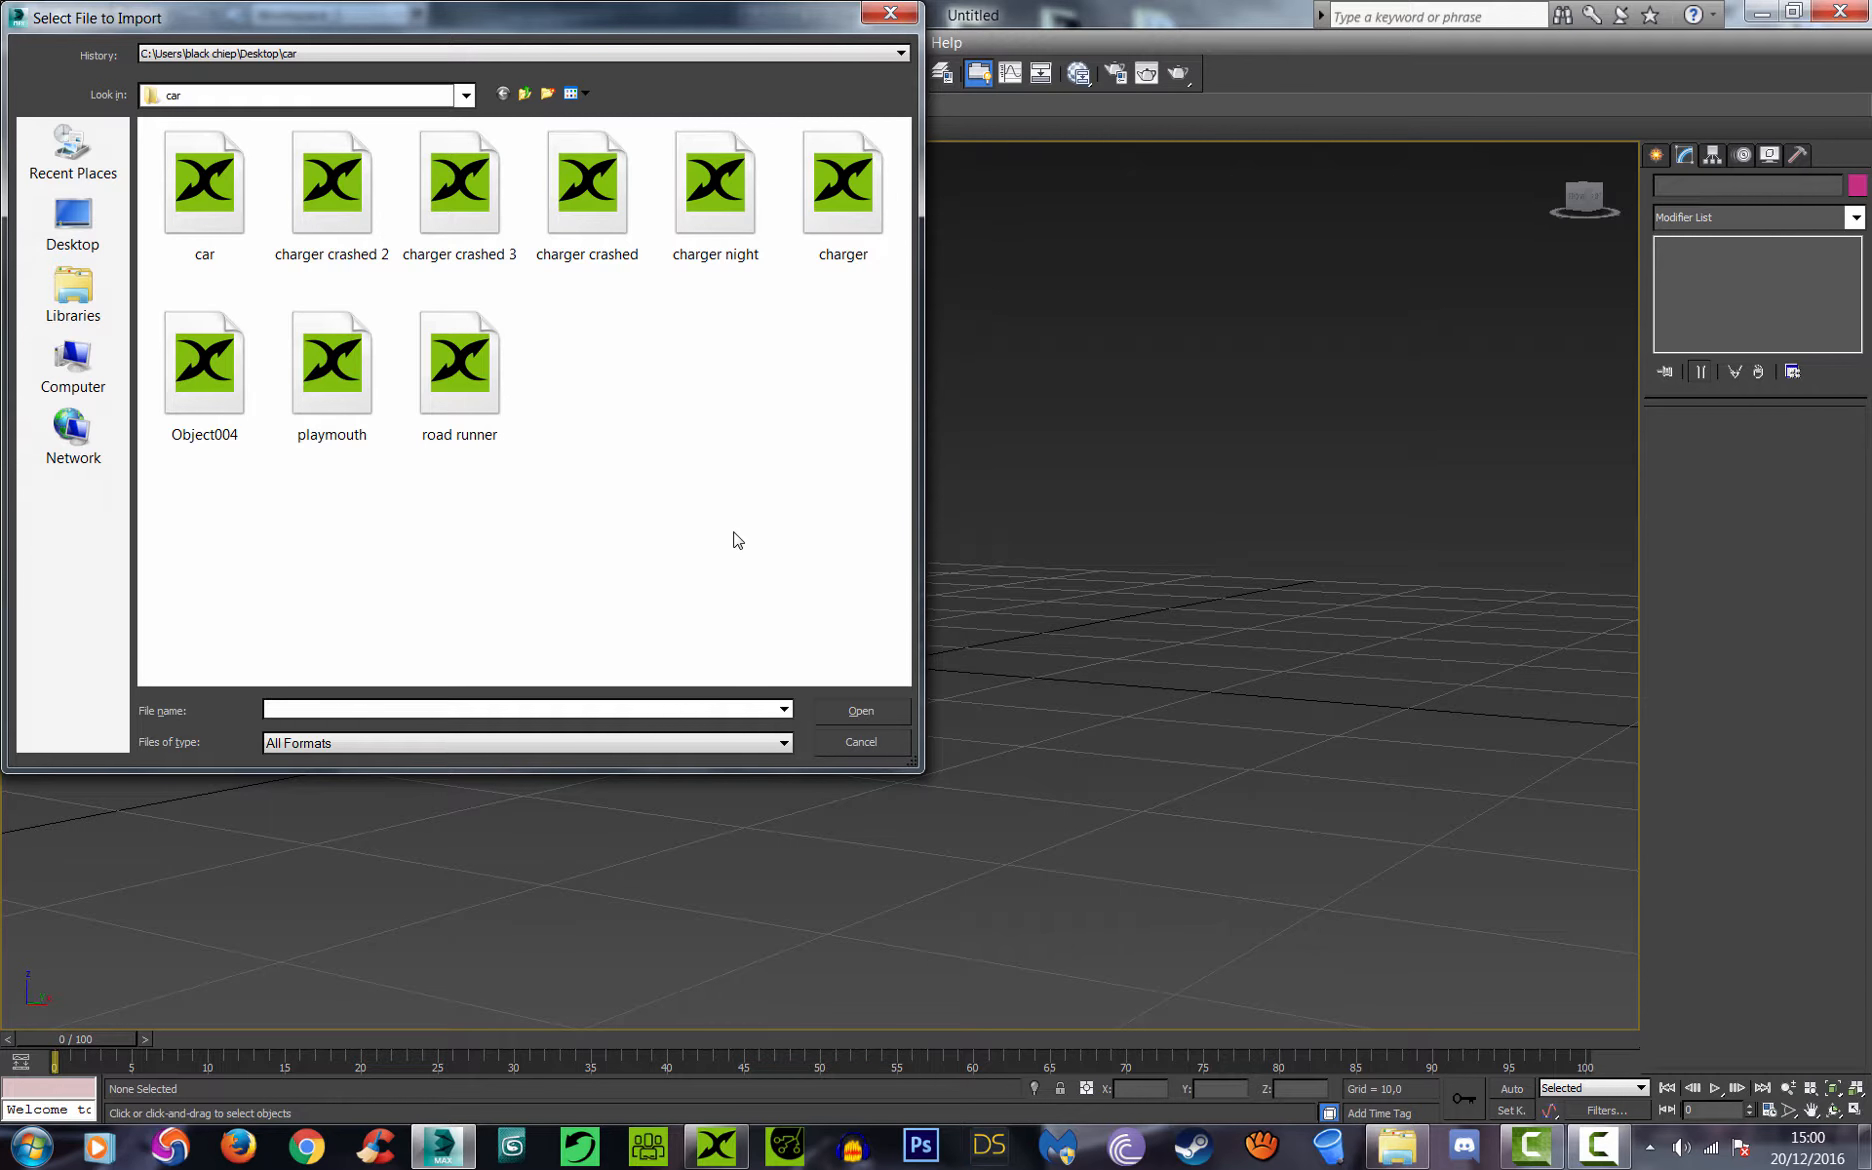
Step: Import the "charger crashed 3" OBJ file with all five objects and Import as single mesh turned off
click(462, 205)
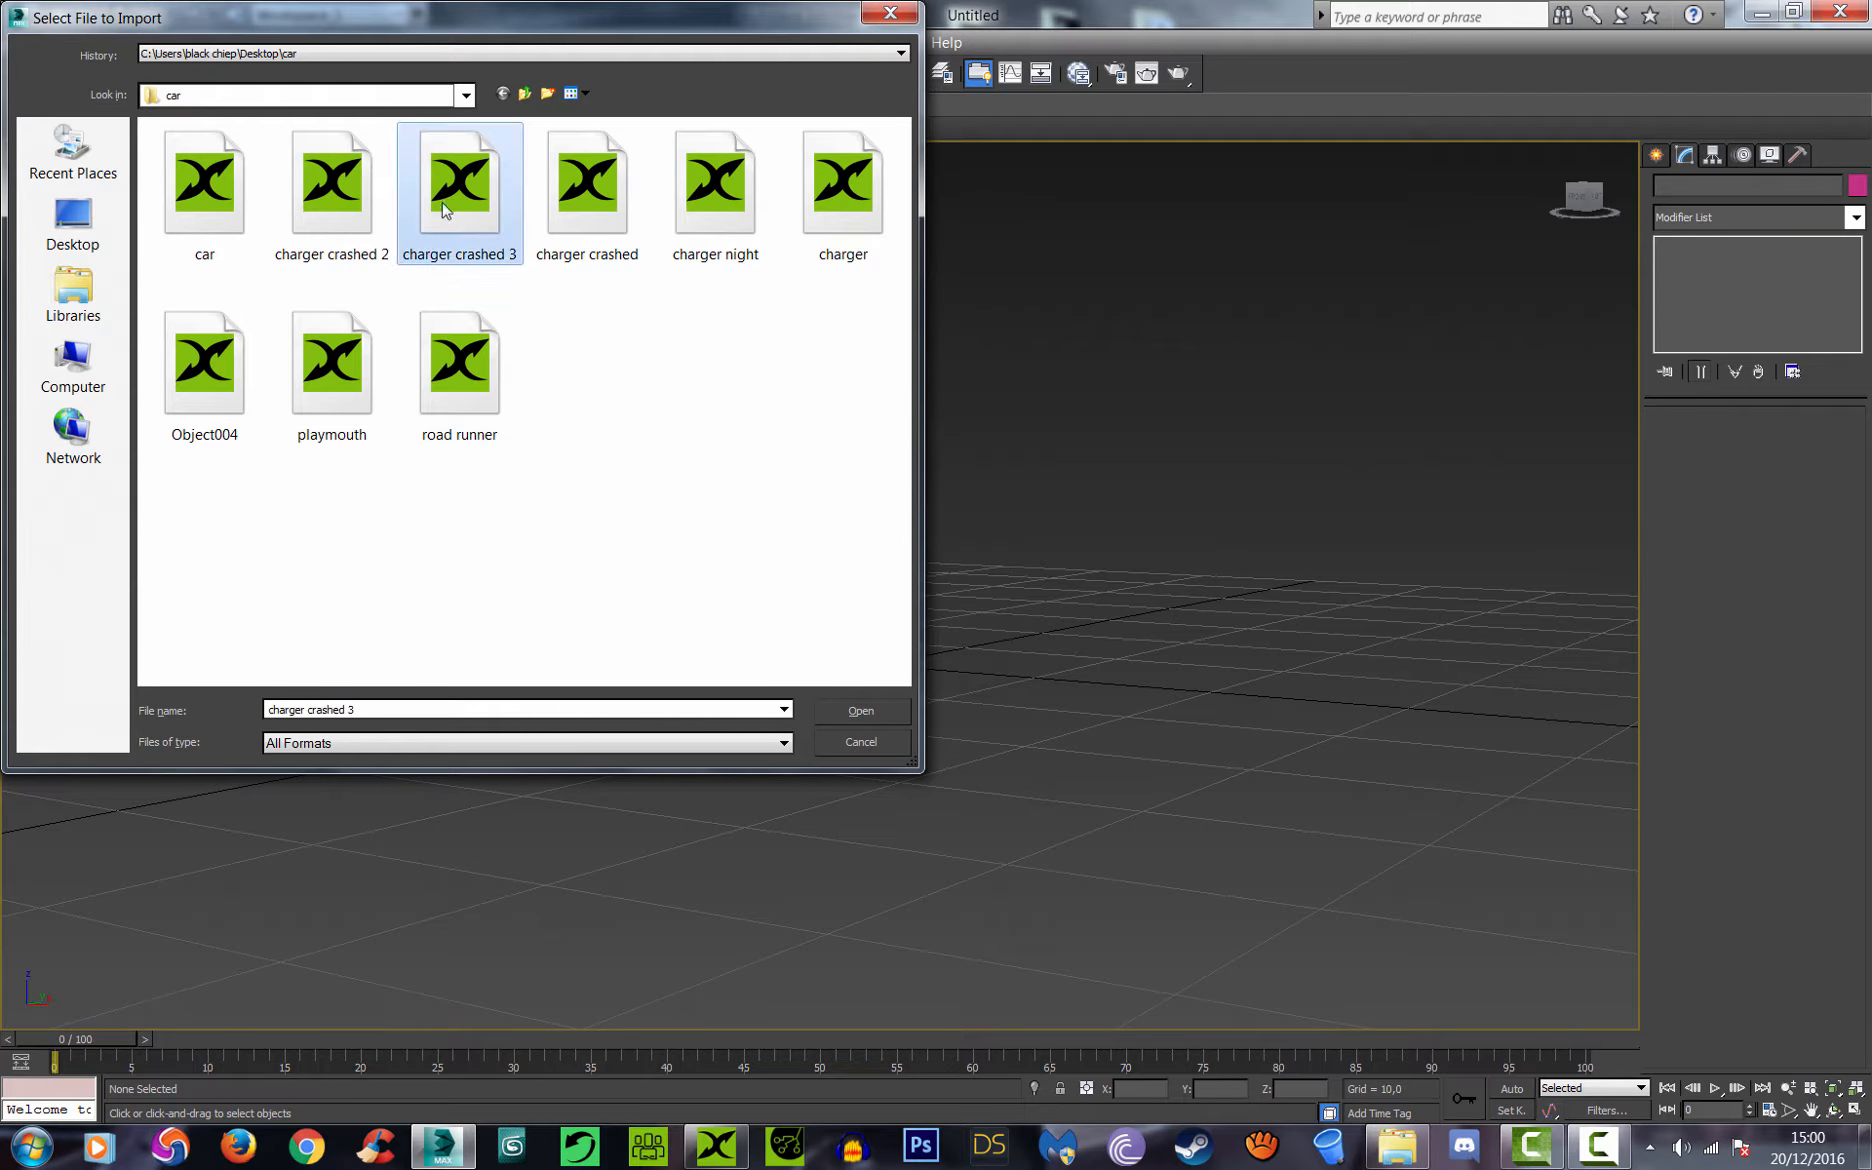
click(862, 711)
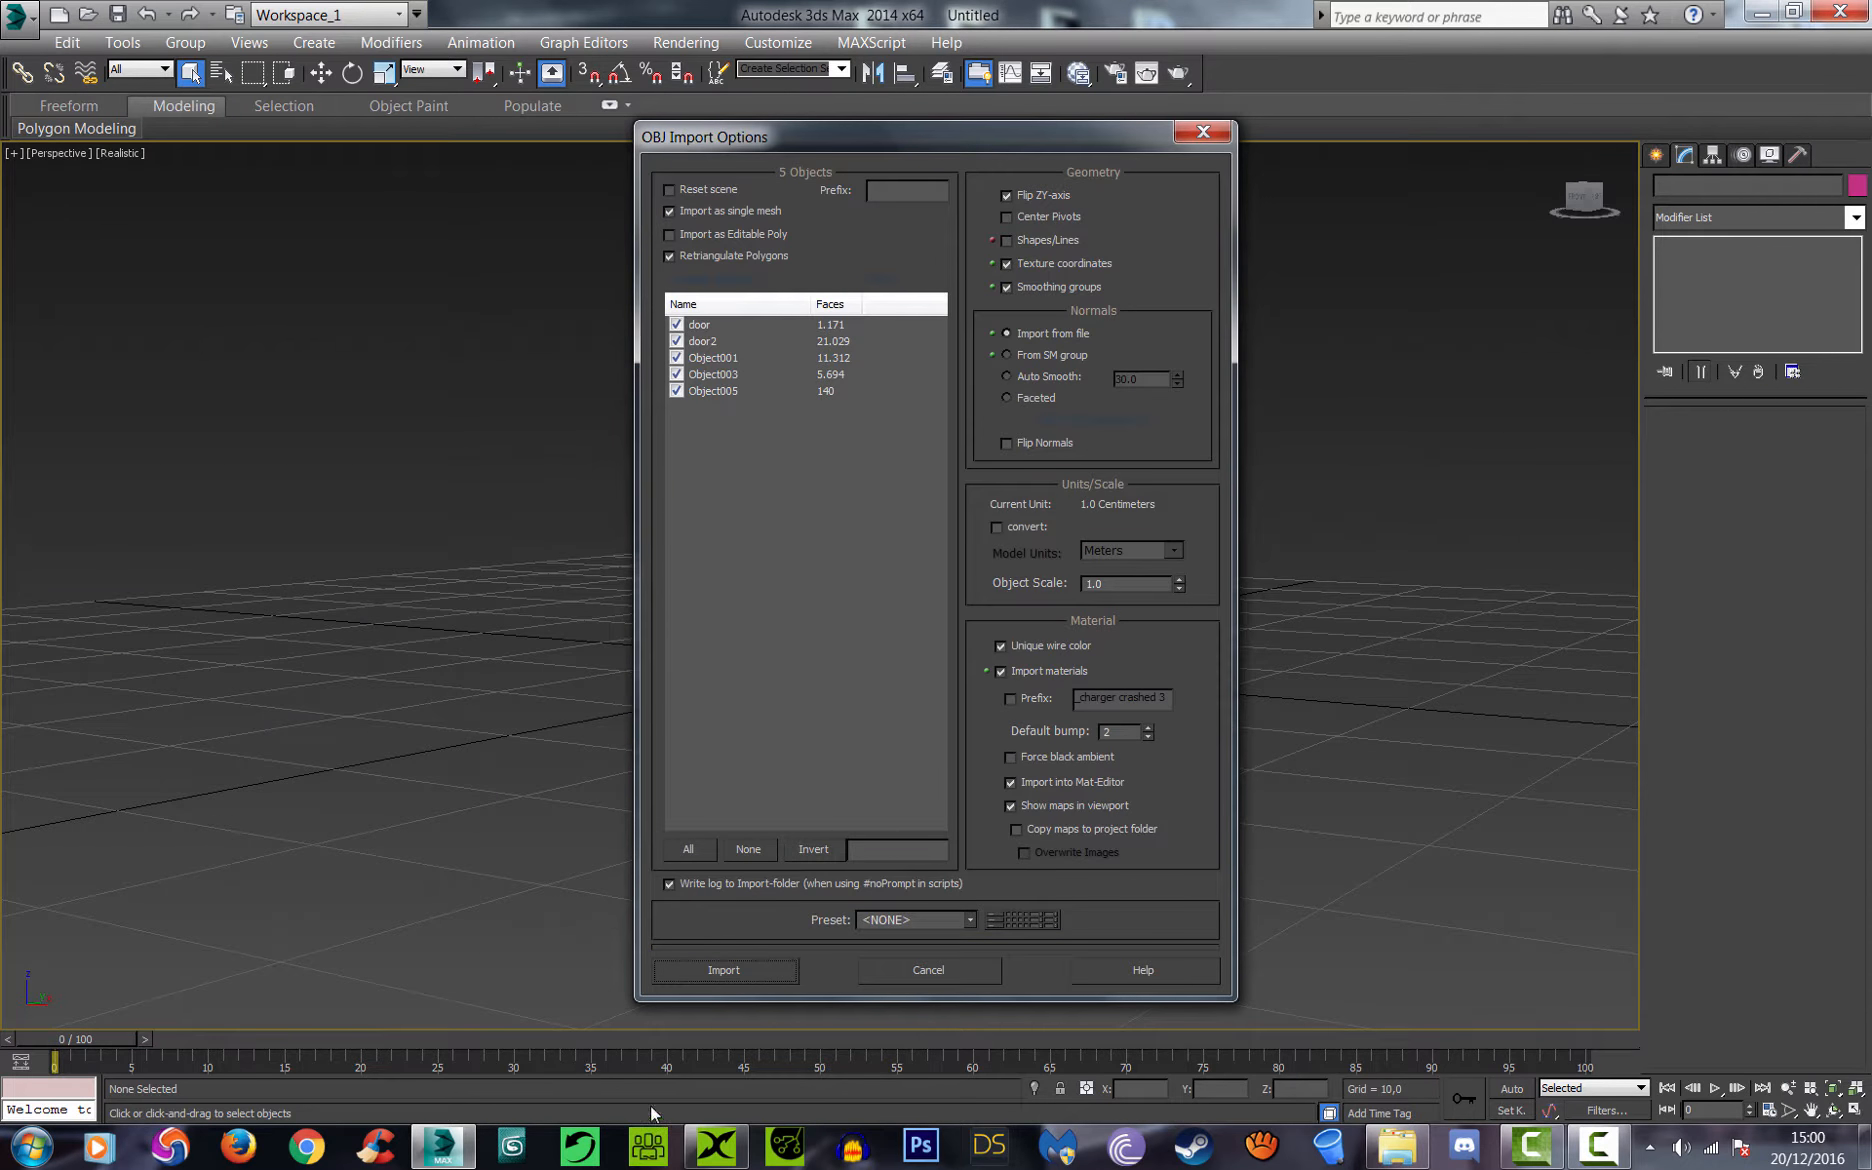
click(700, 341)
click(702, 327)
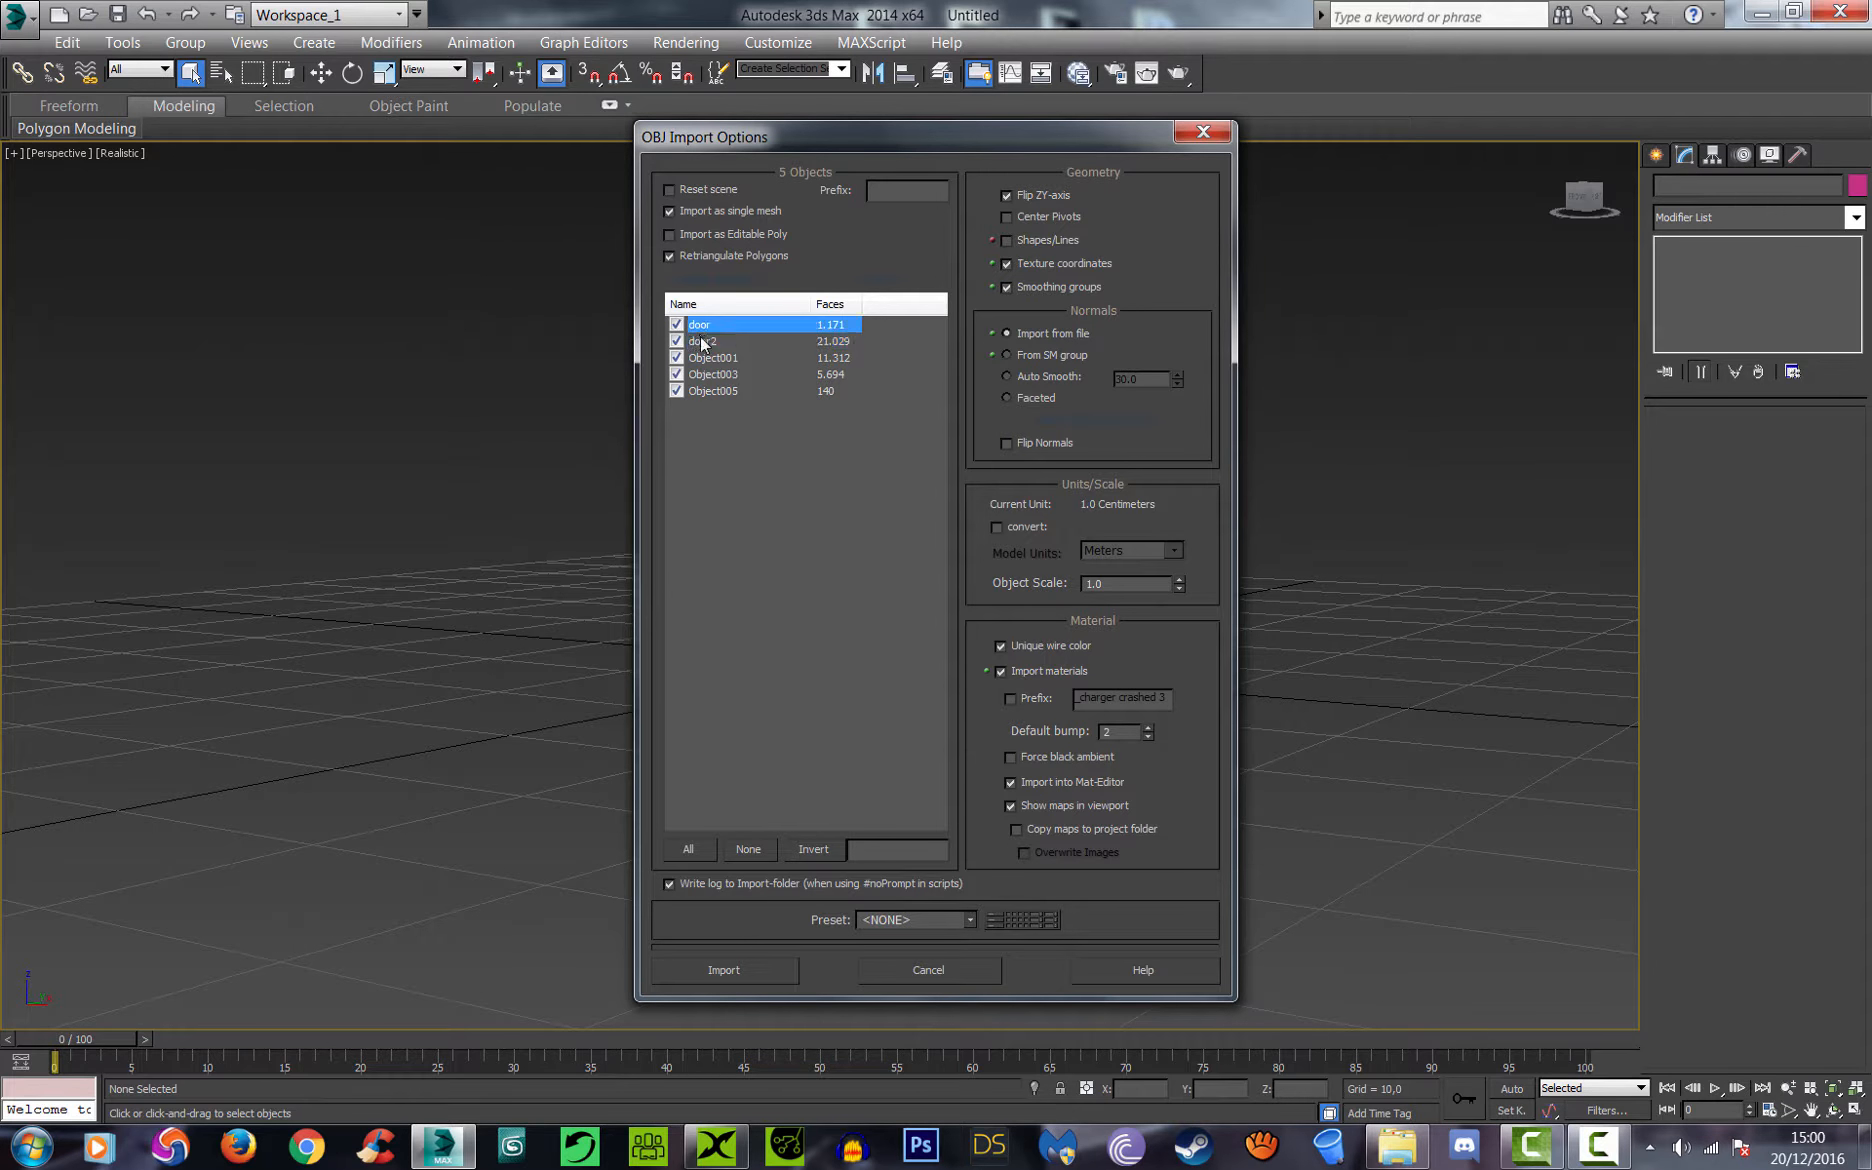
click(703, 341)
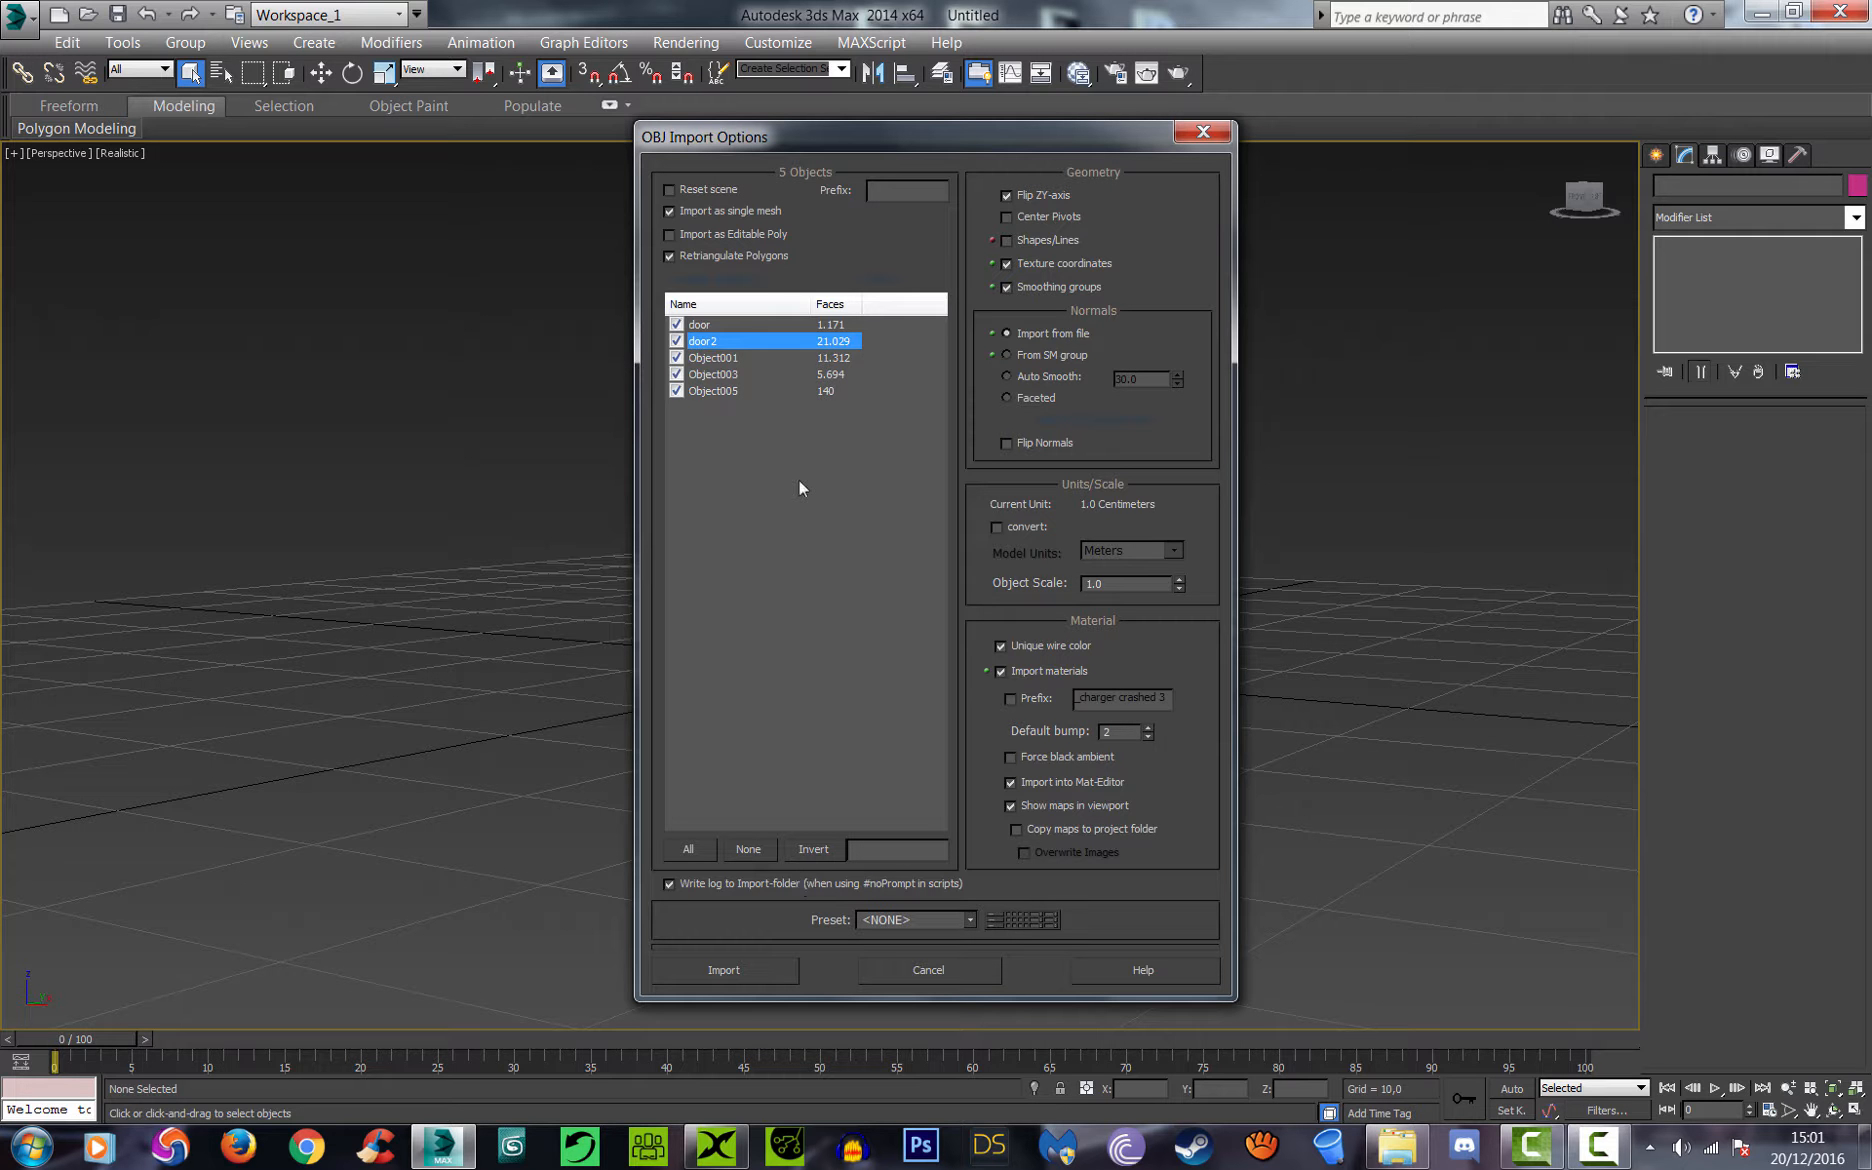
click(667, 211)
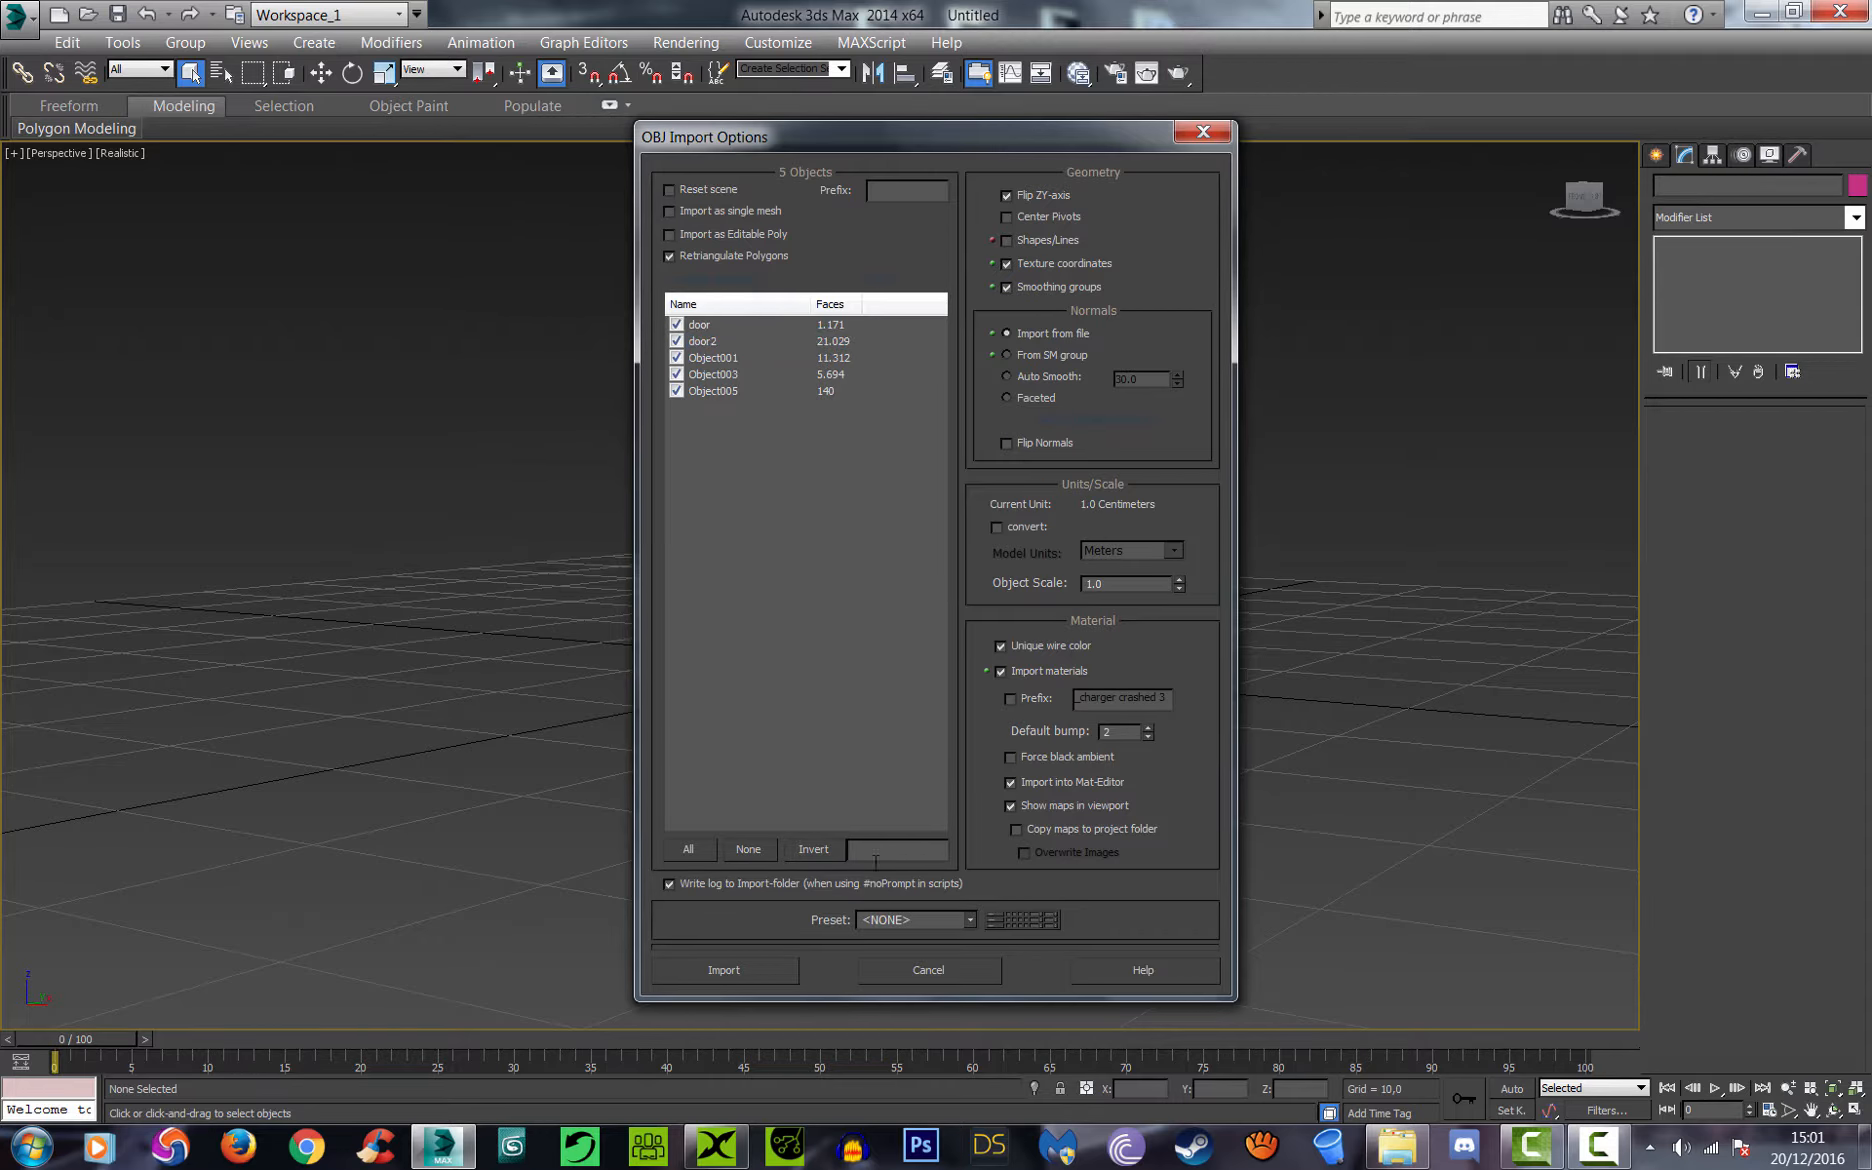
click(741, 970)
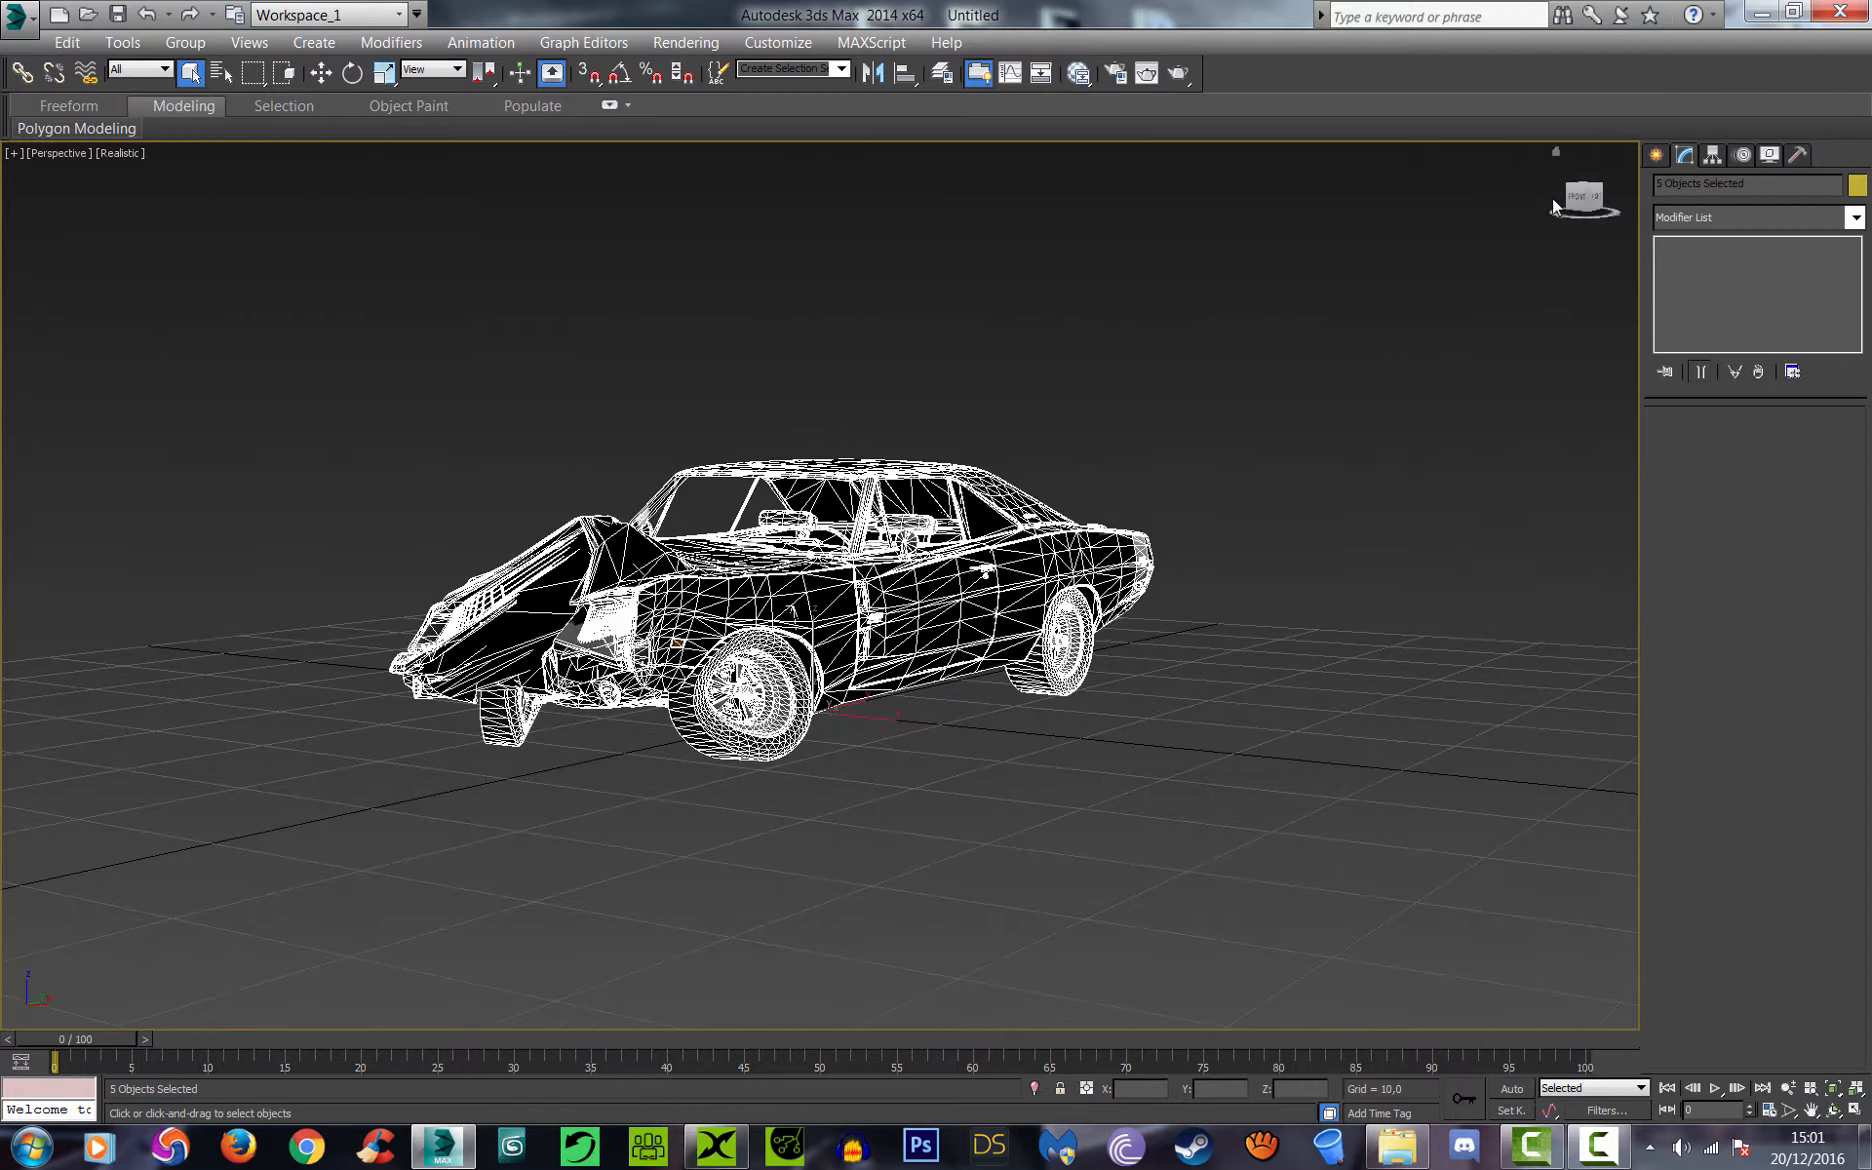
Step: Examine the imported car from its side, selecting the door and the body in turn to check they are separate objects
drag(1559, 215, 1380, 228)
click(807, 638)
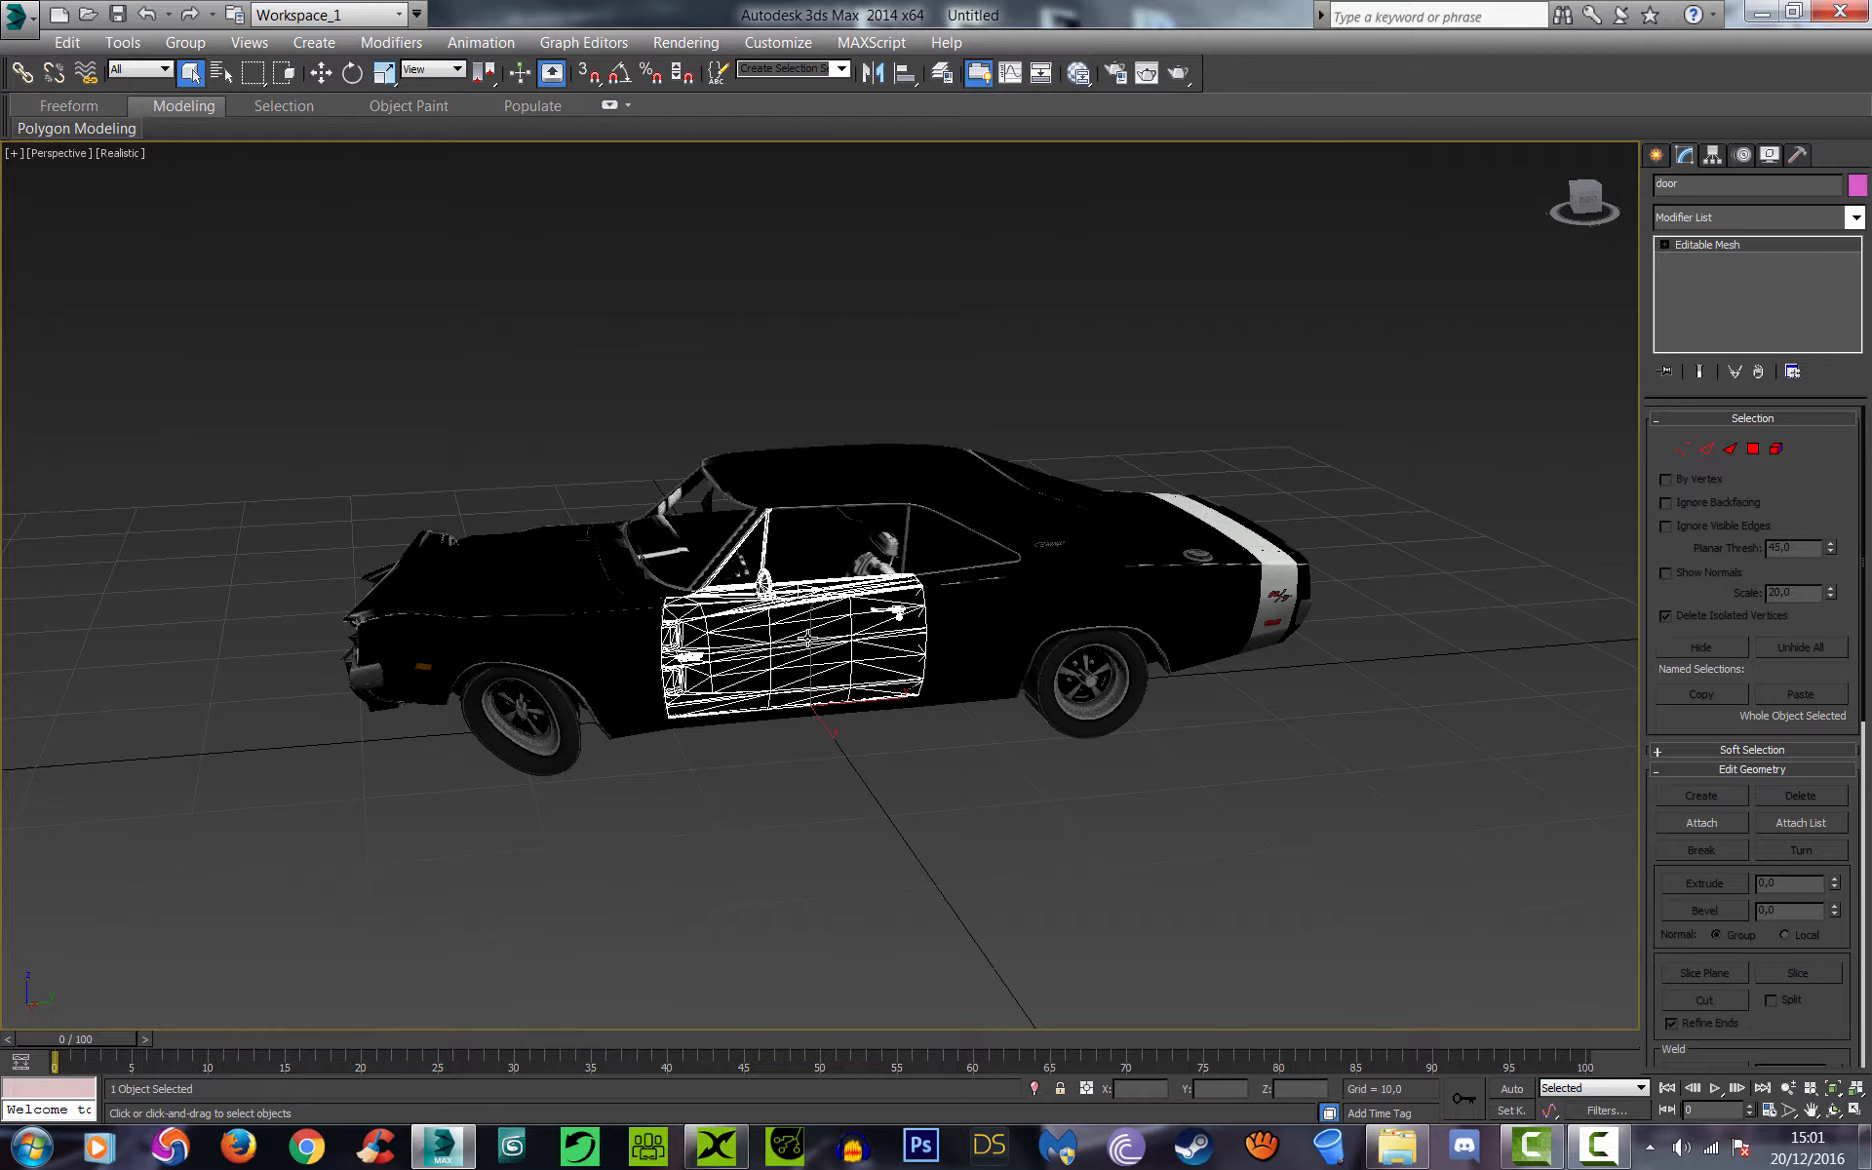
click(1584, 200)
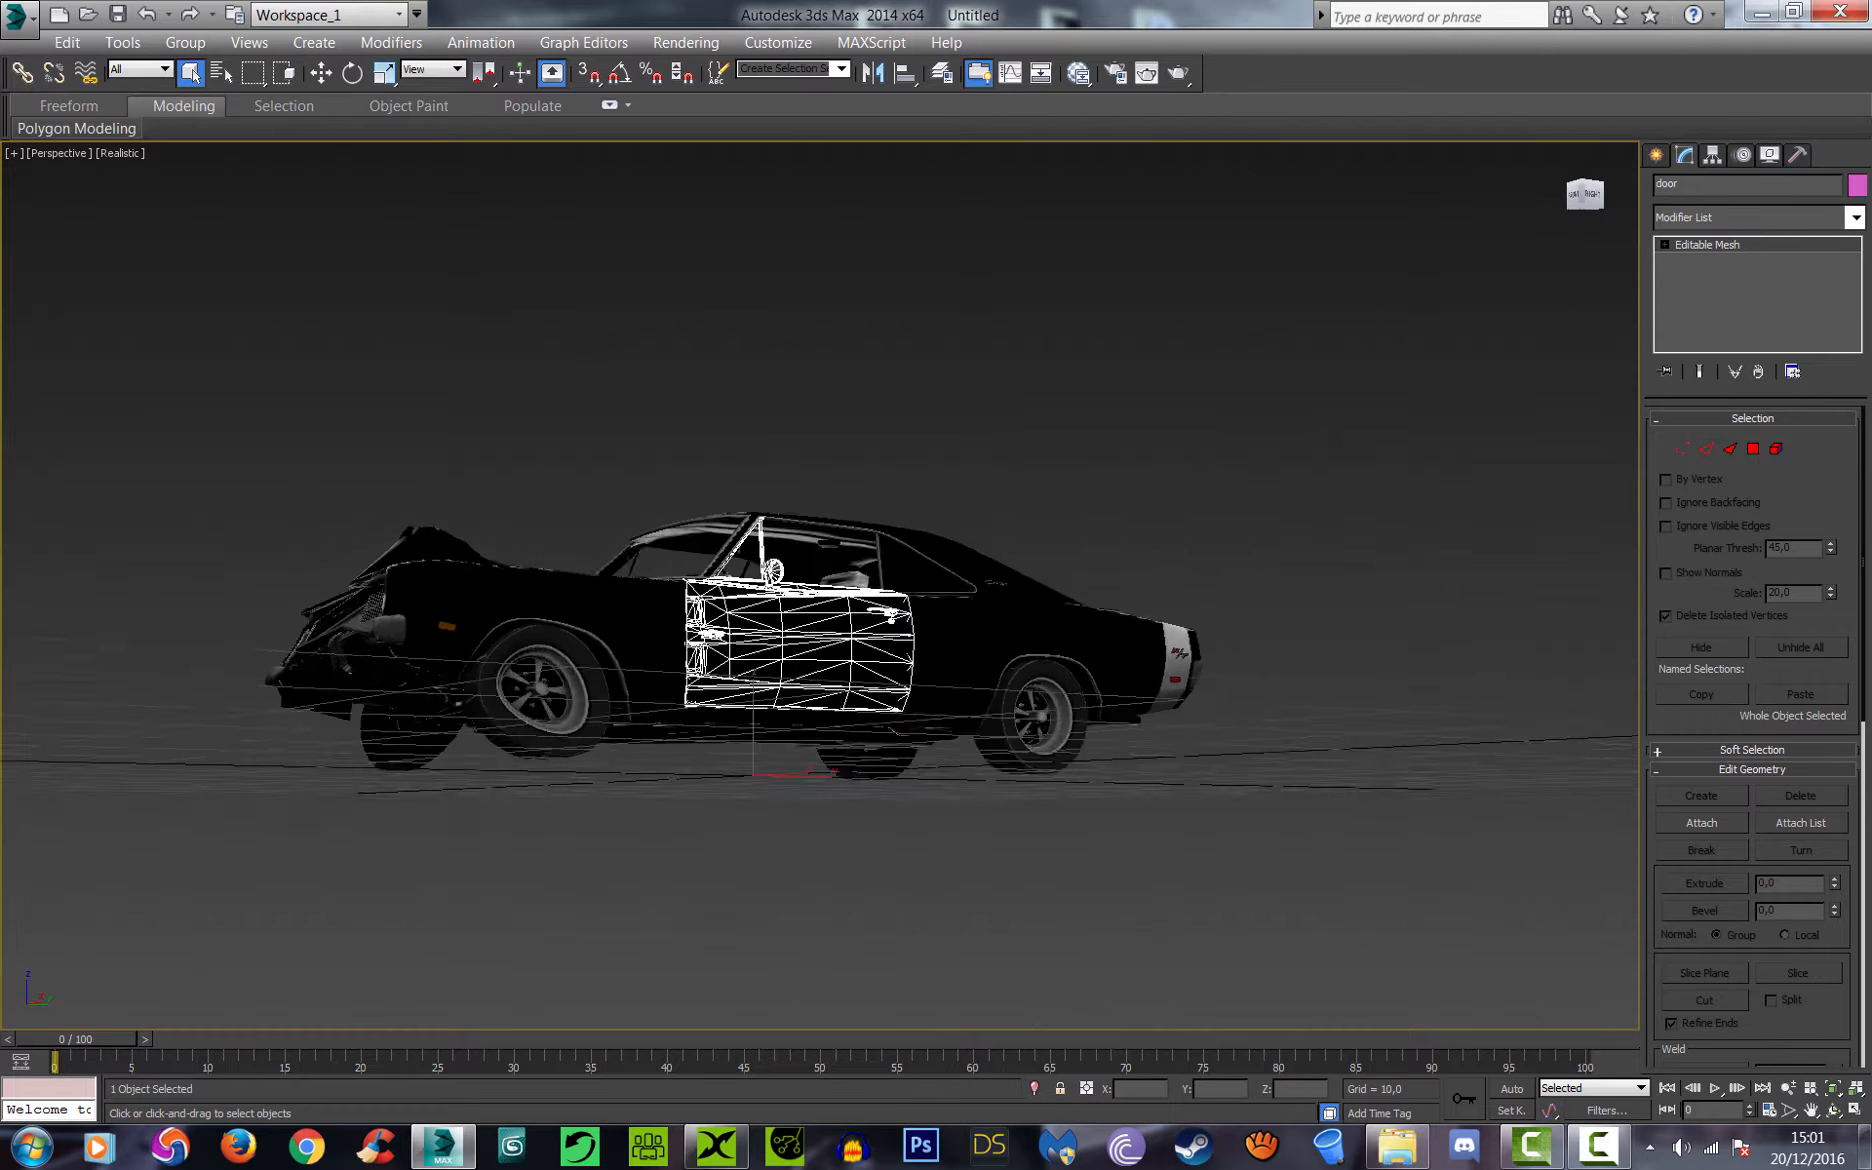
drag(1583, 196, 1560, 240)
scroll(832, 543, up, 3)
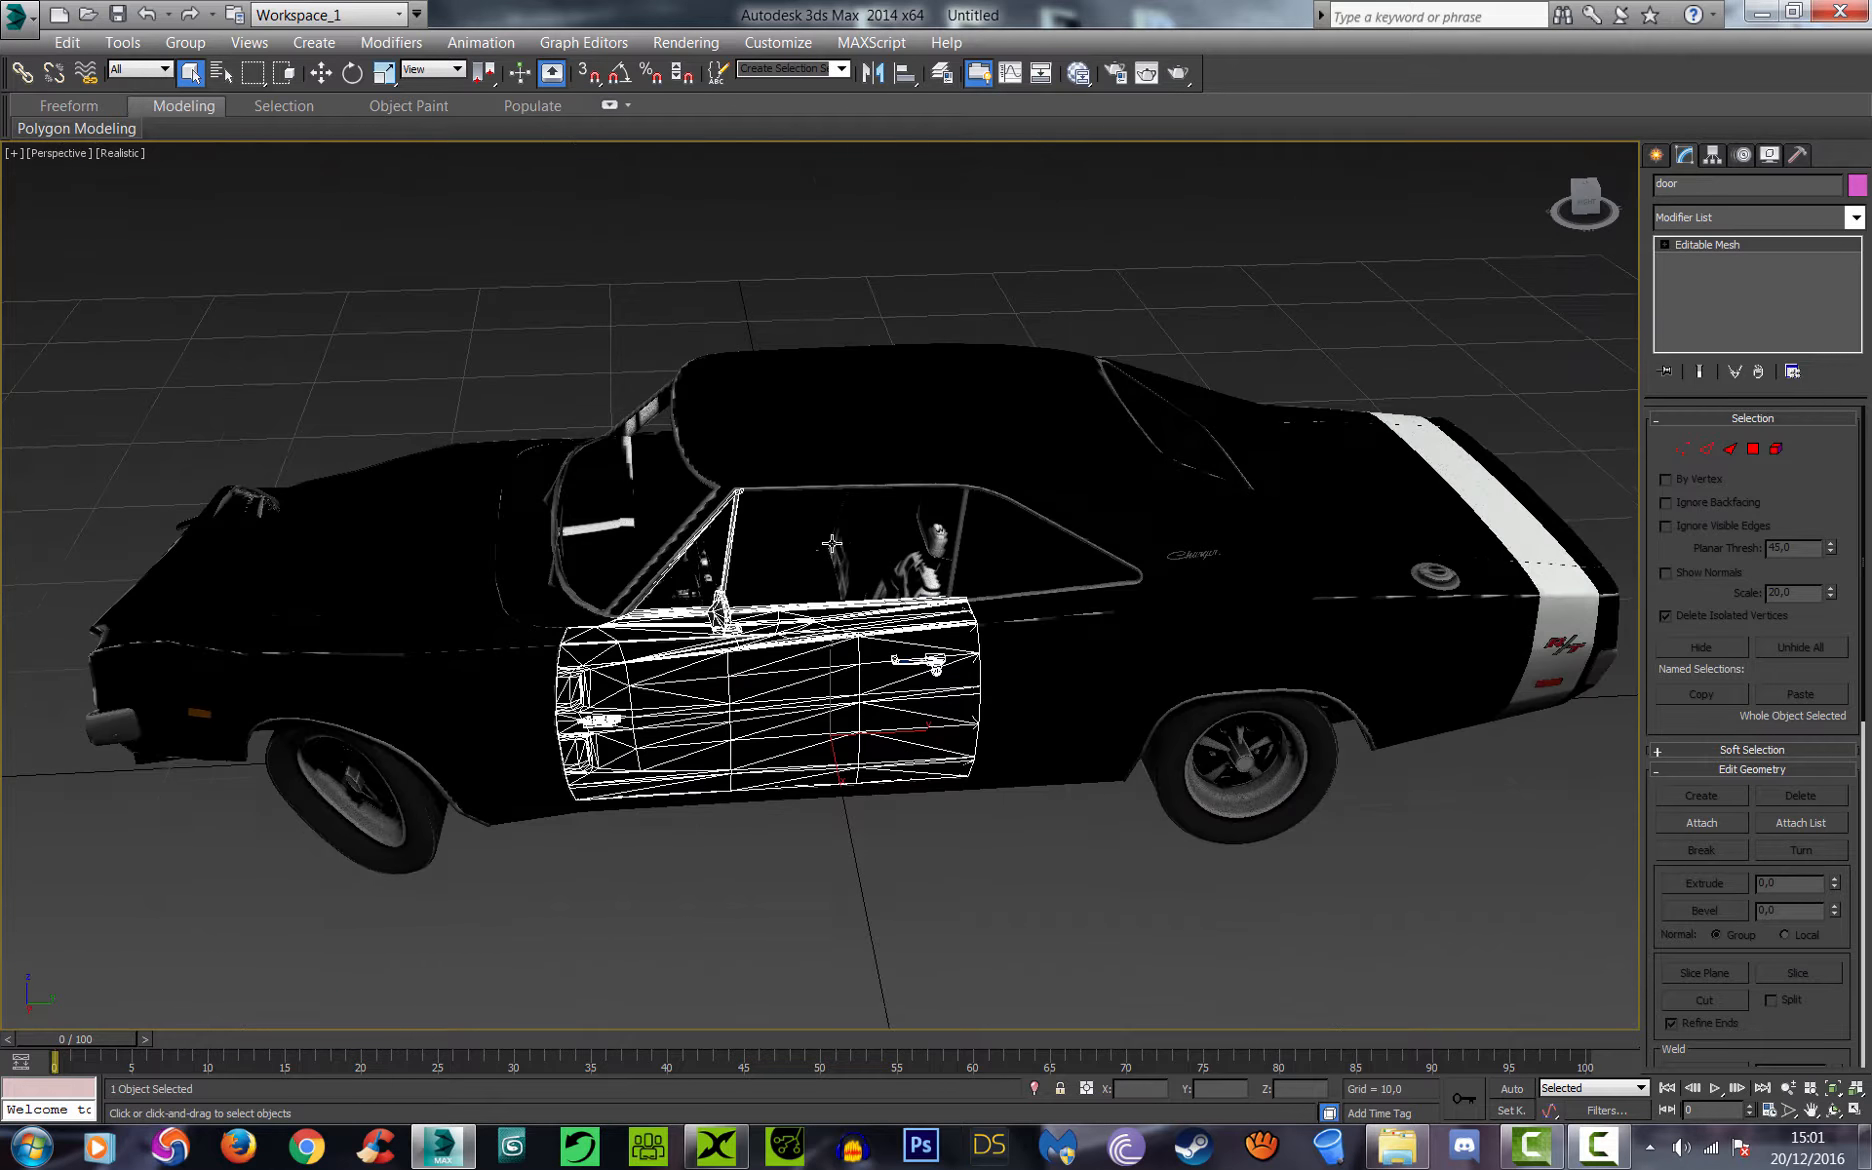
click(1401, 500)
scroll(1401, 500, up, 3)
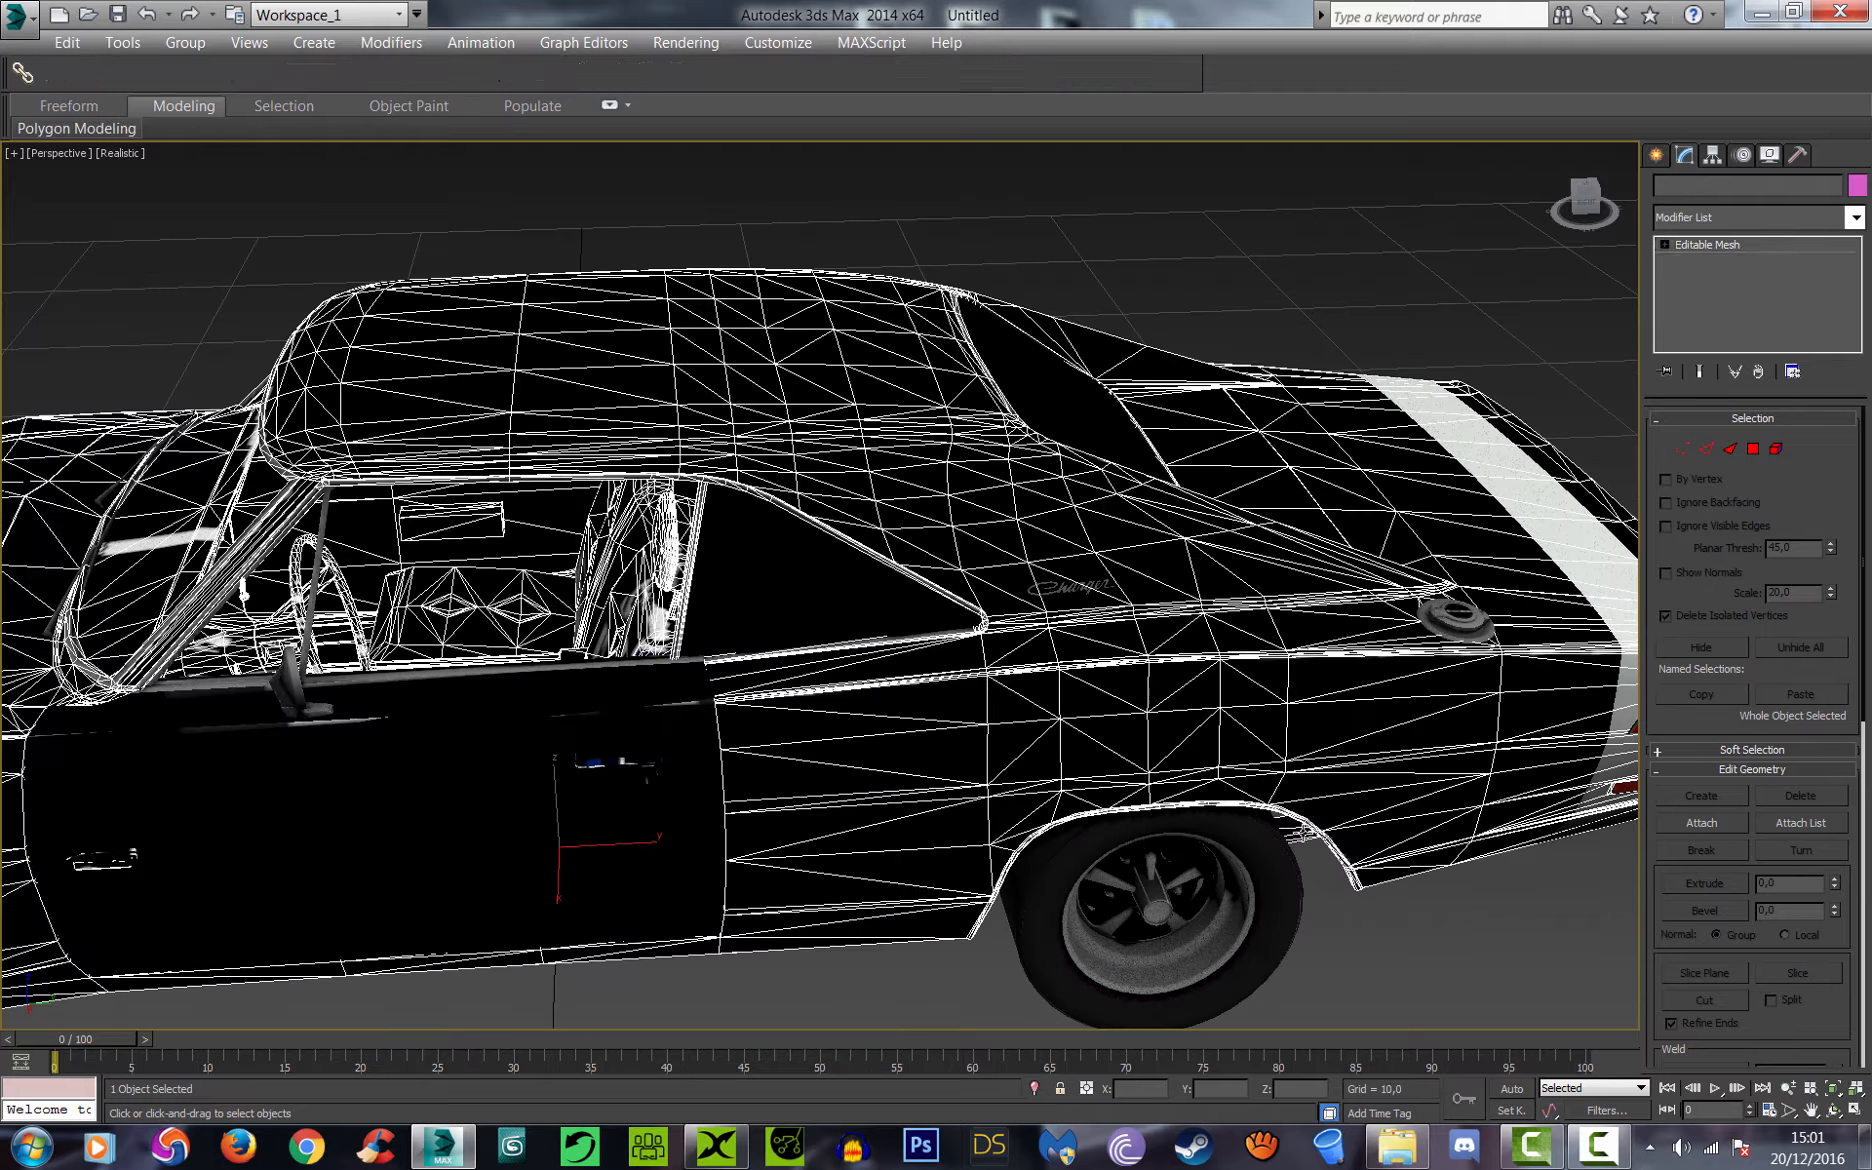
scroll(1190, 841, down, 5)
click(850, 822)
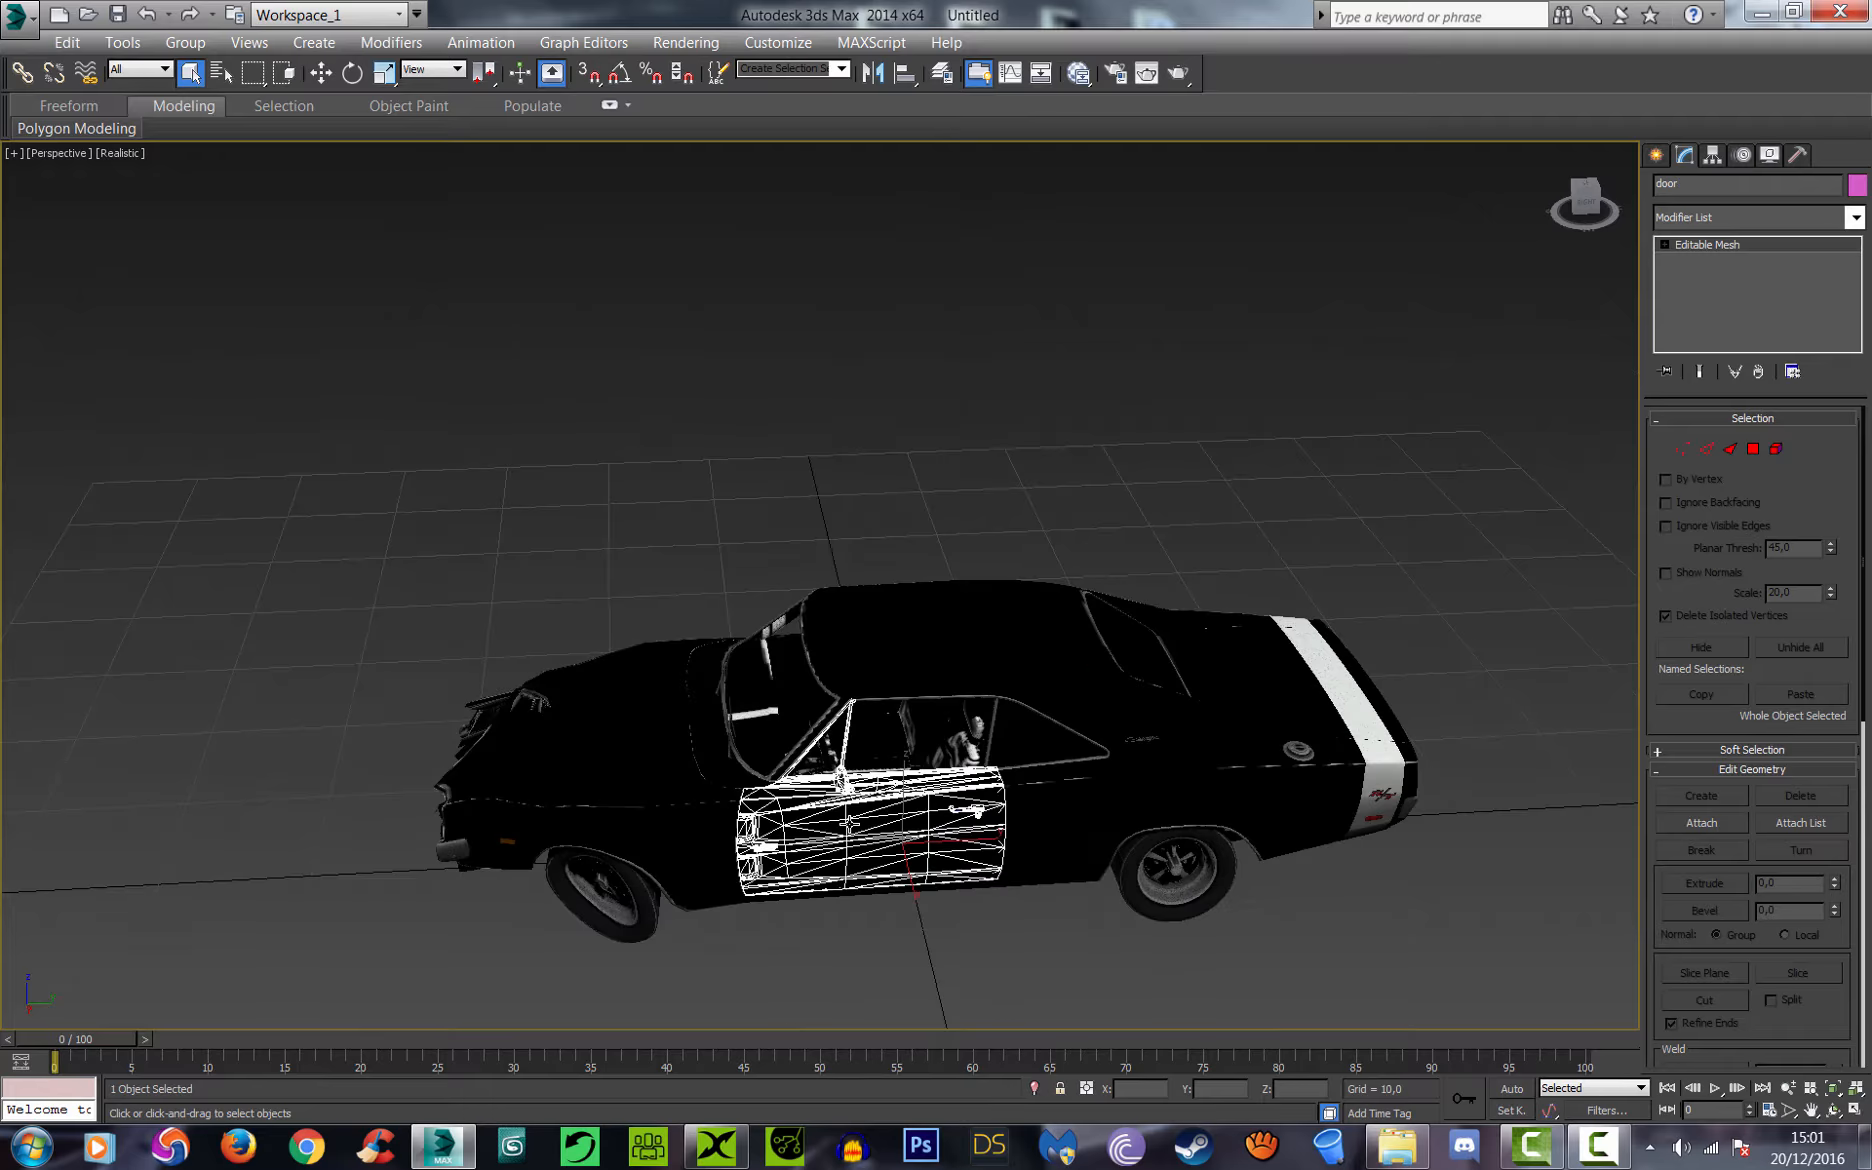
scroll(850, 822, down, 3)
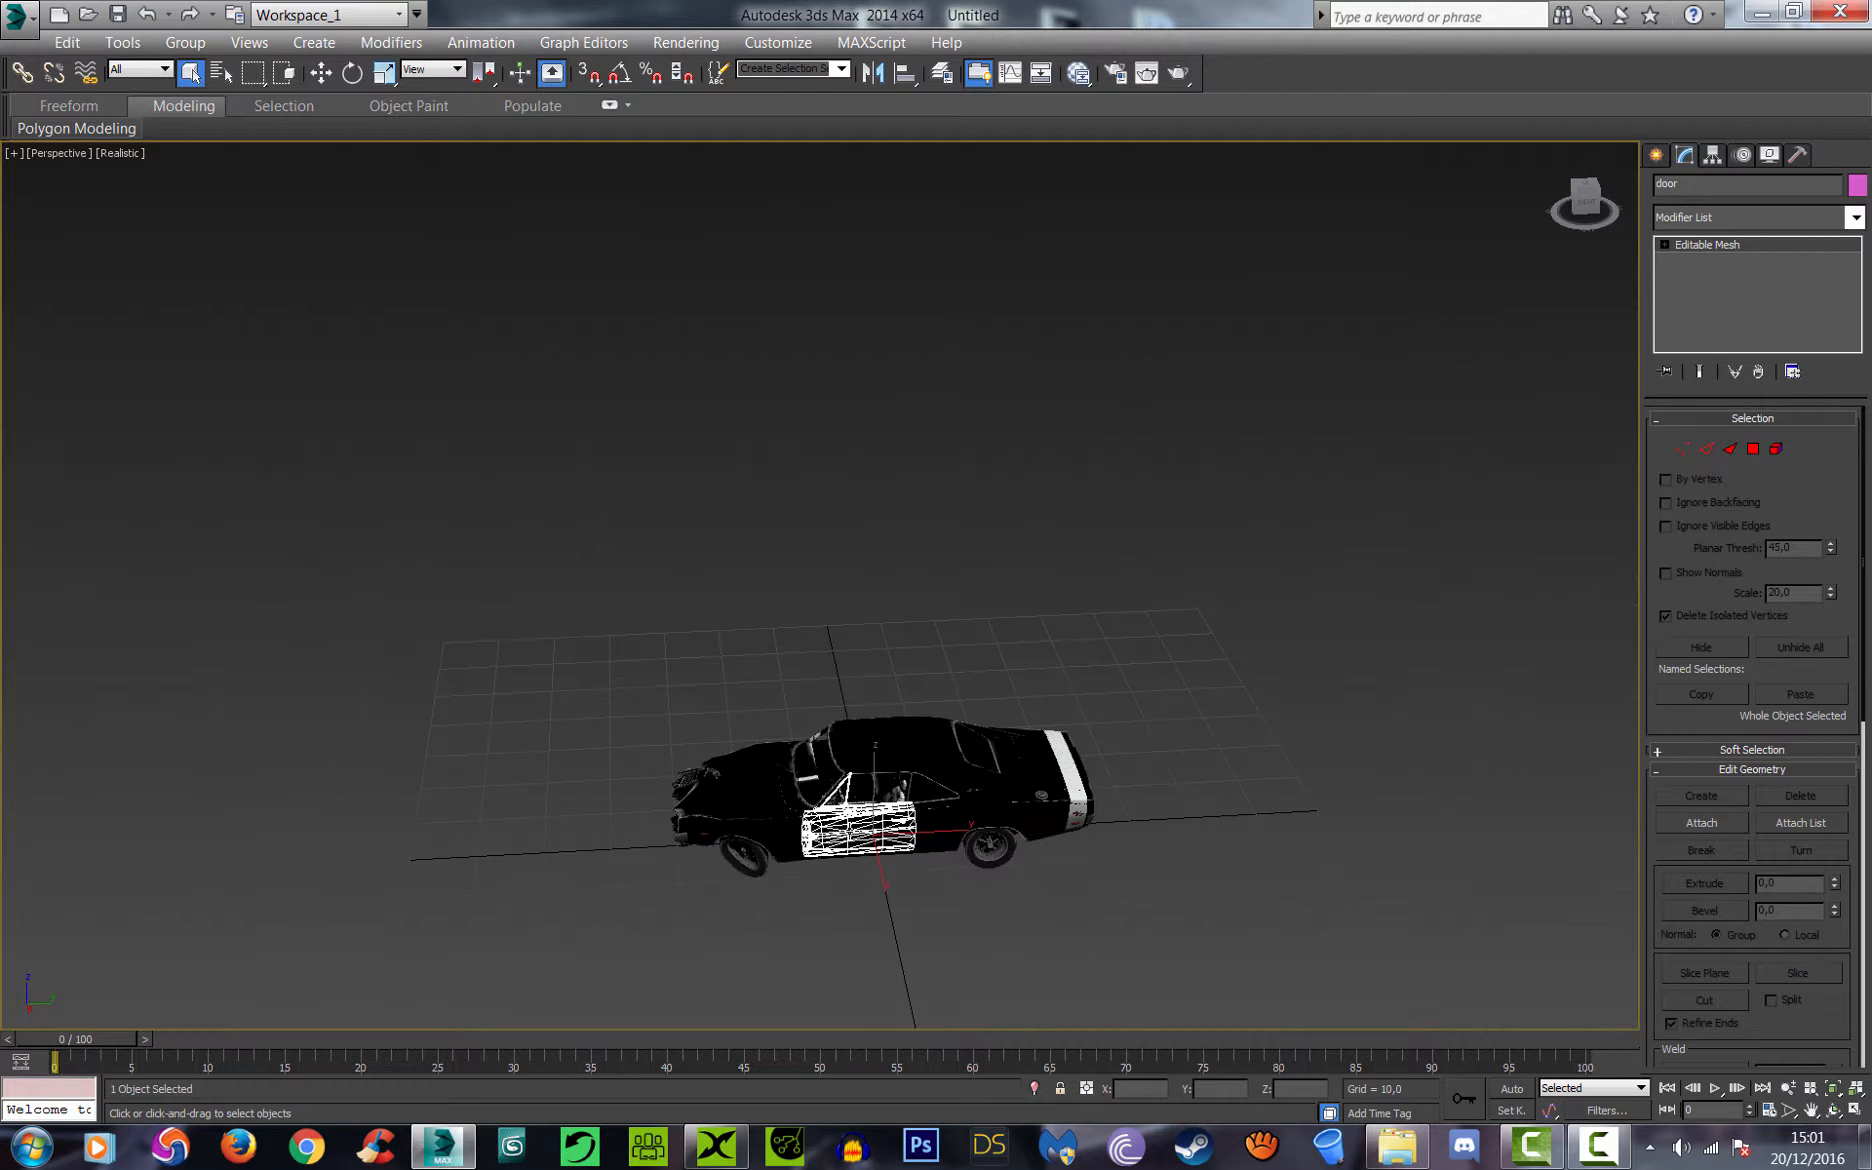
scroll(850, 822, up, 6)
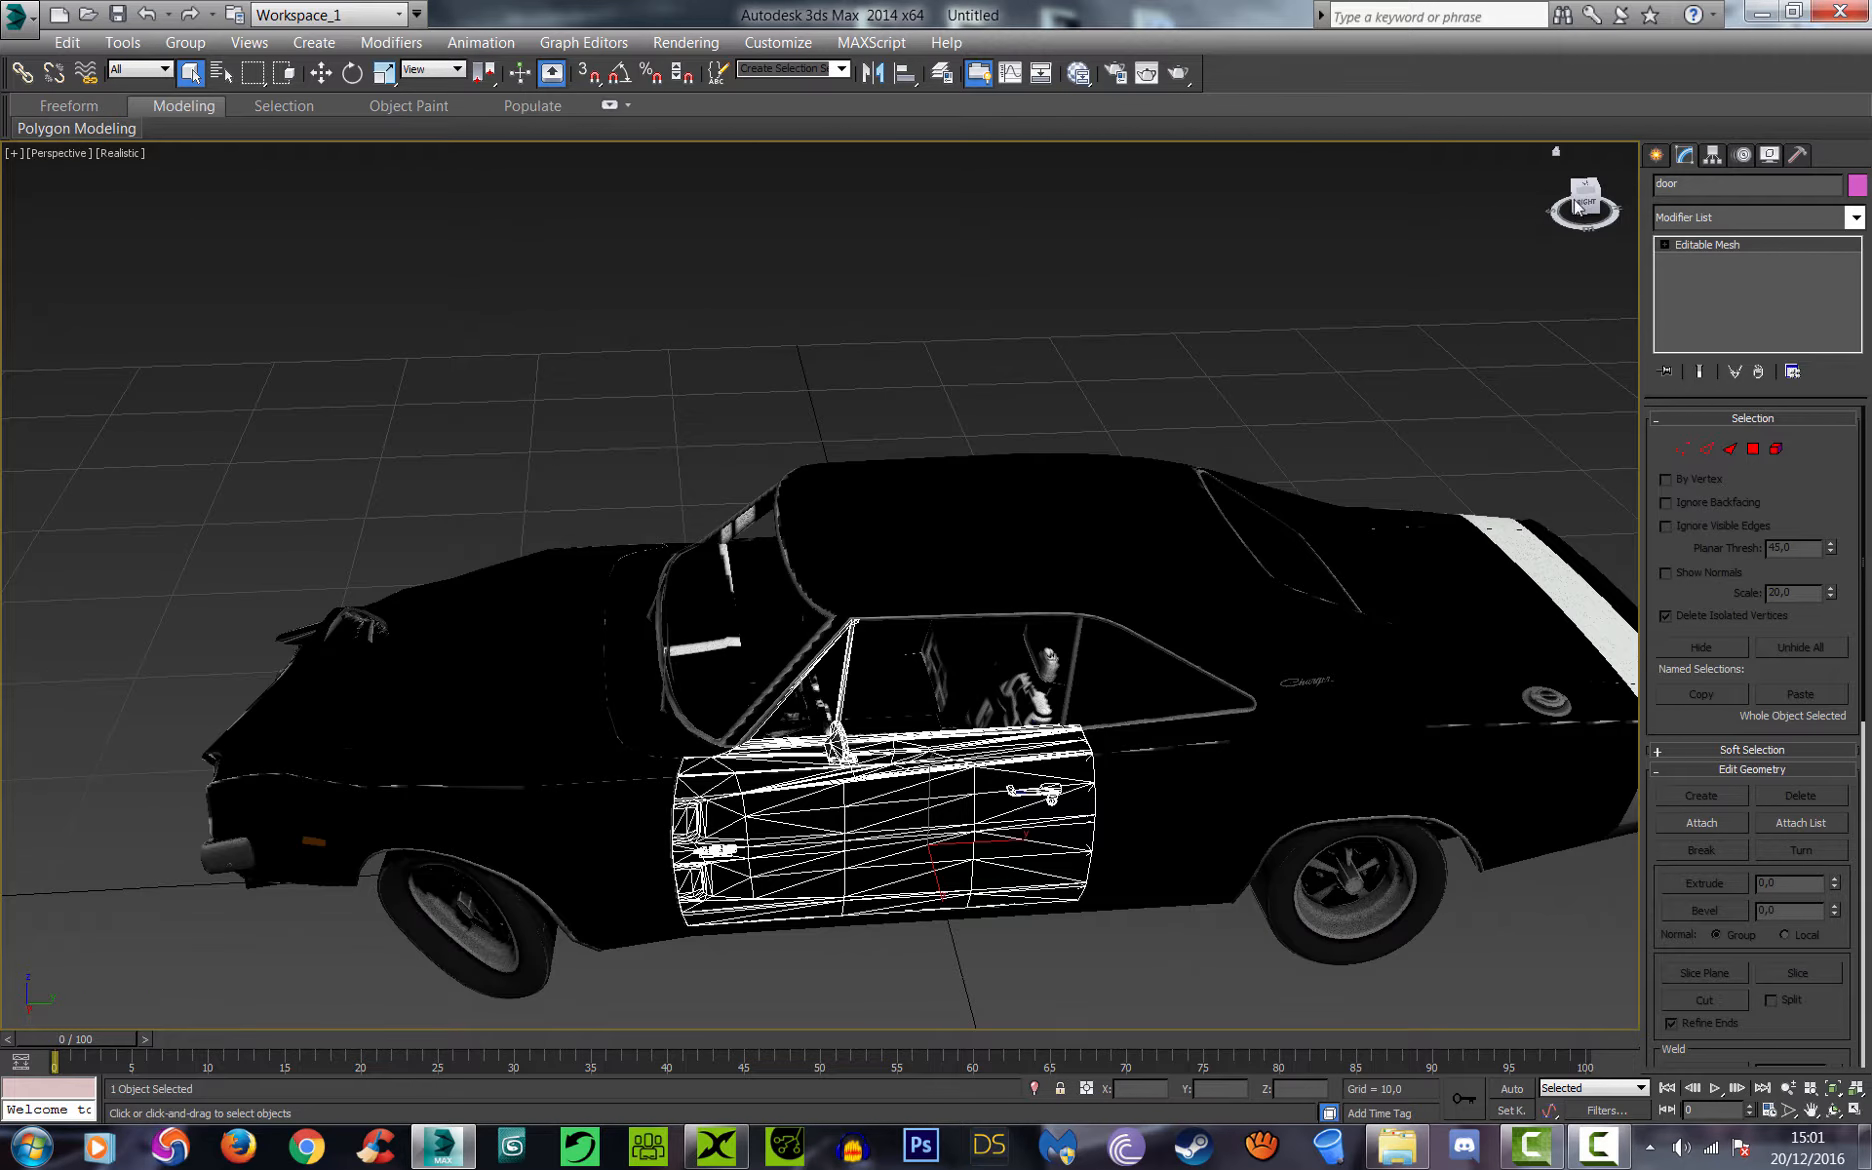
Step: Inspect the car from the front and side, comparing the body and door selections and leaving the door selected
click(1592, 195)
mouse_move(1592, 198)
mouse_down()
mouse_move(1615, 205)
mouse_move(1573, 195)
mouse_up()
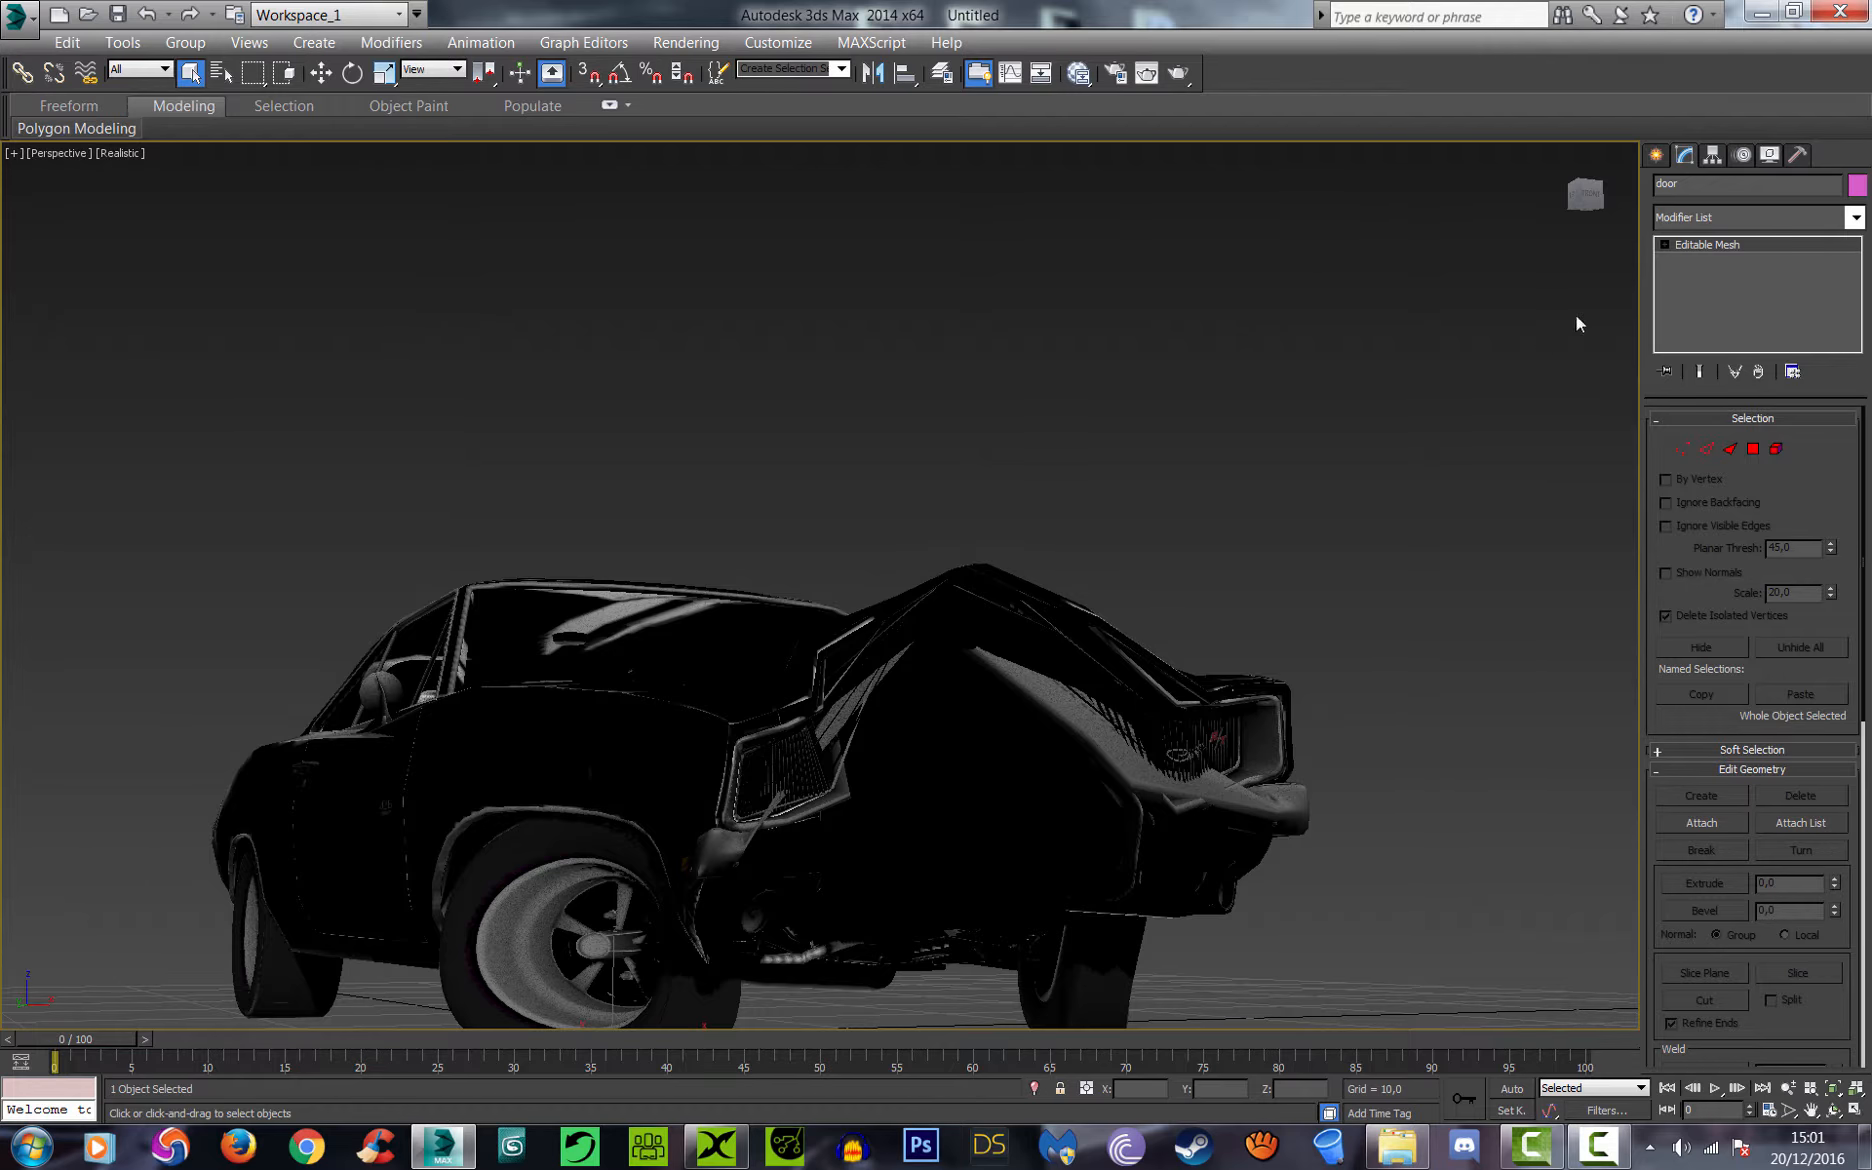
drag(1601, 197, 1550, 255)
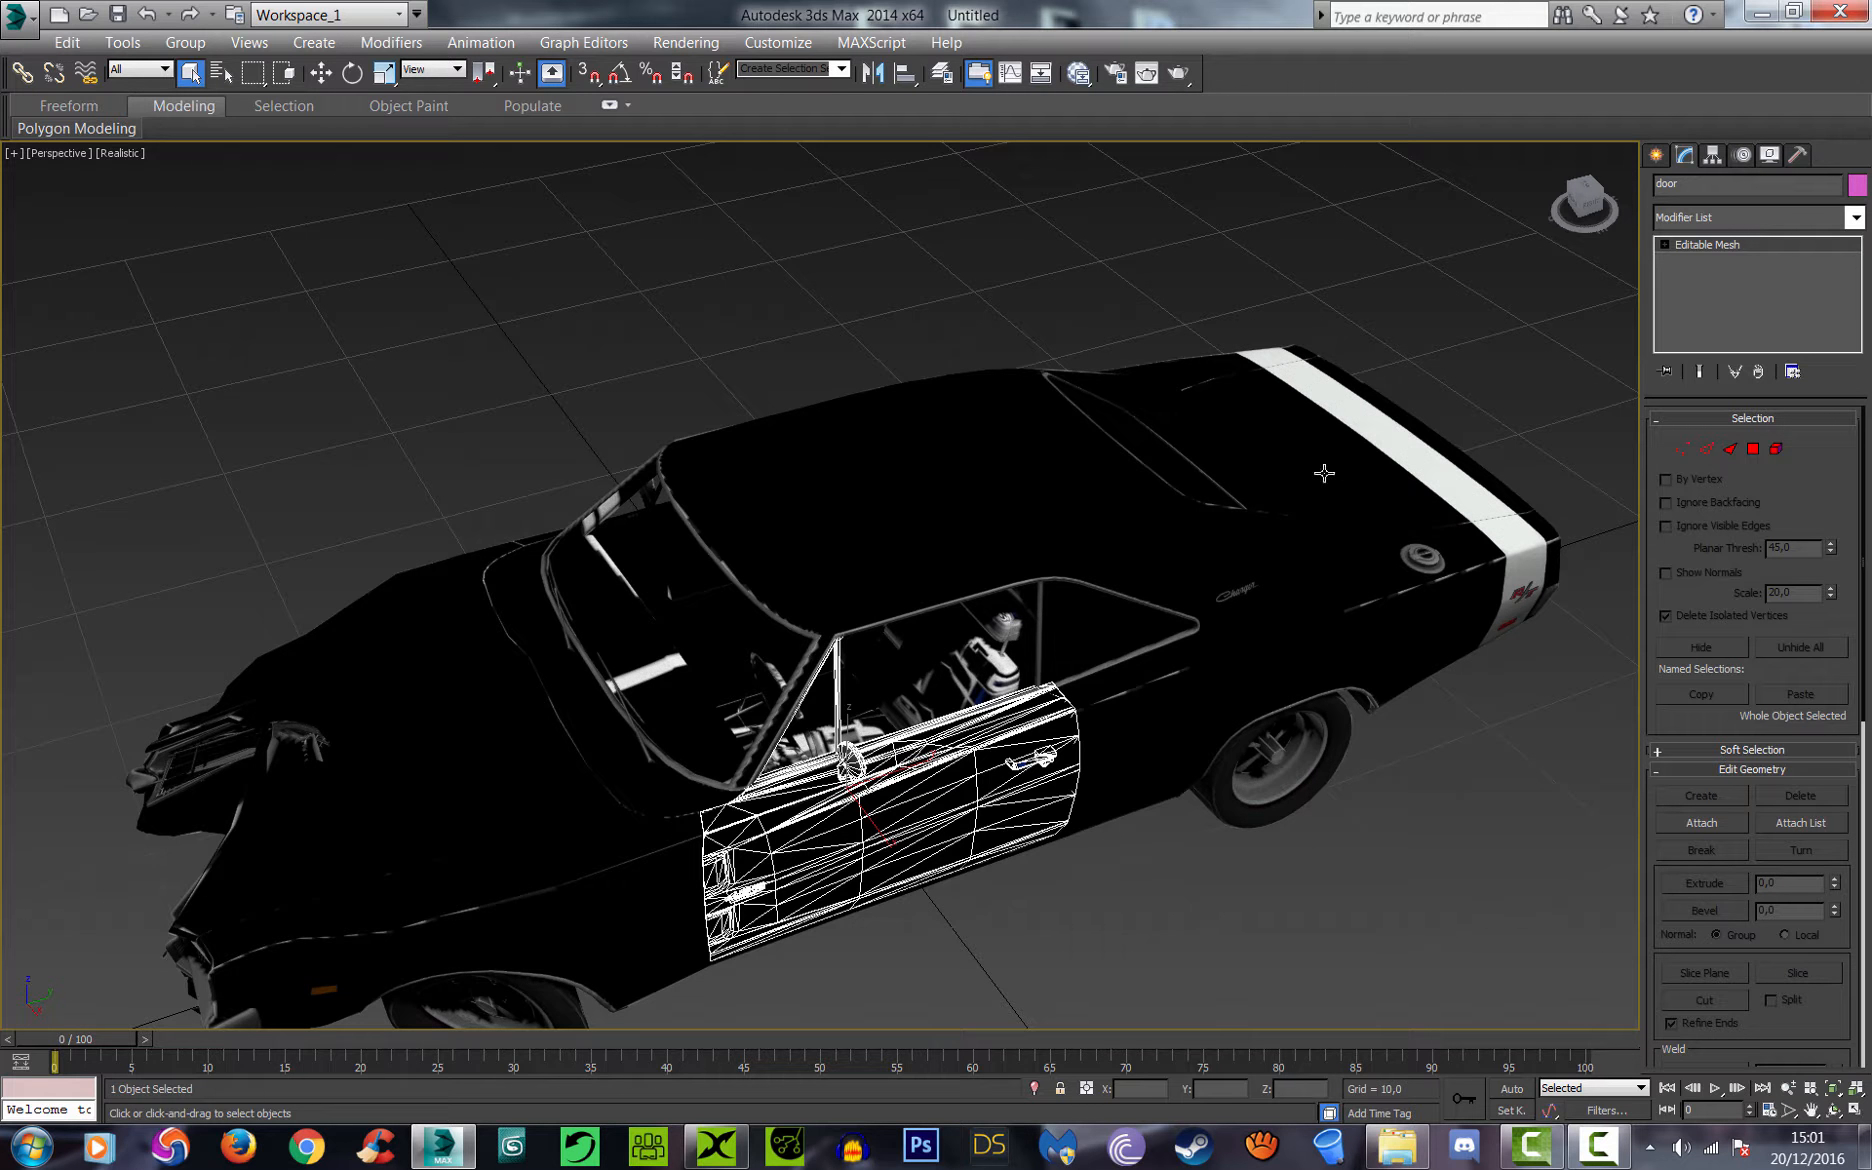
drag(1595, 197, 1790, 150)
alt+middle_drag(775, 600, 518, 577)
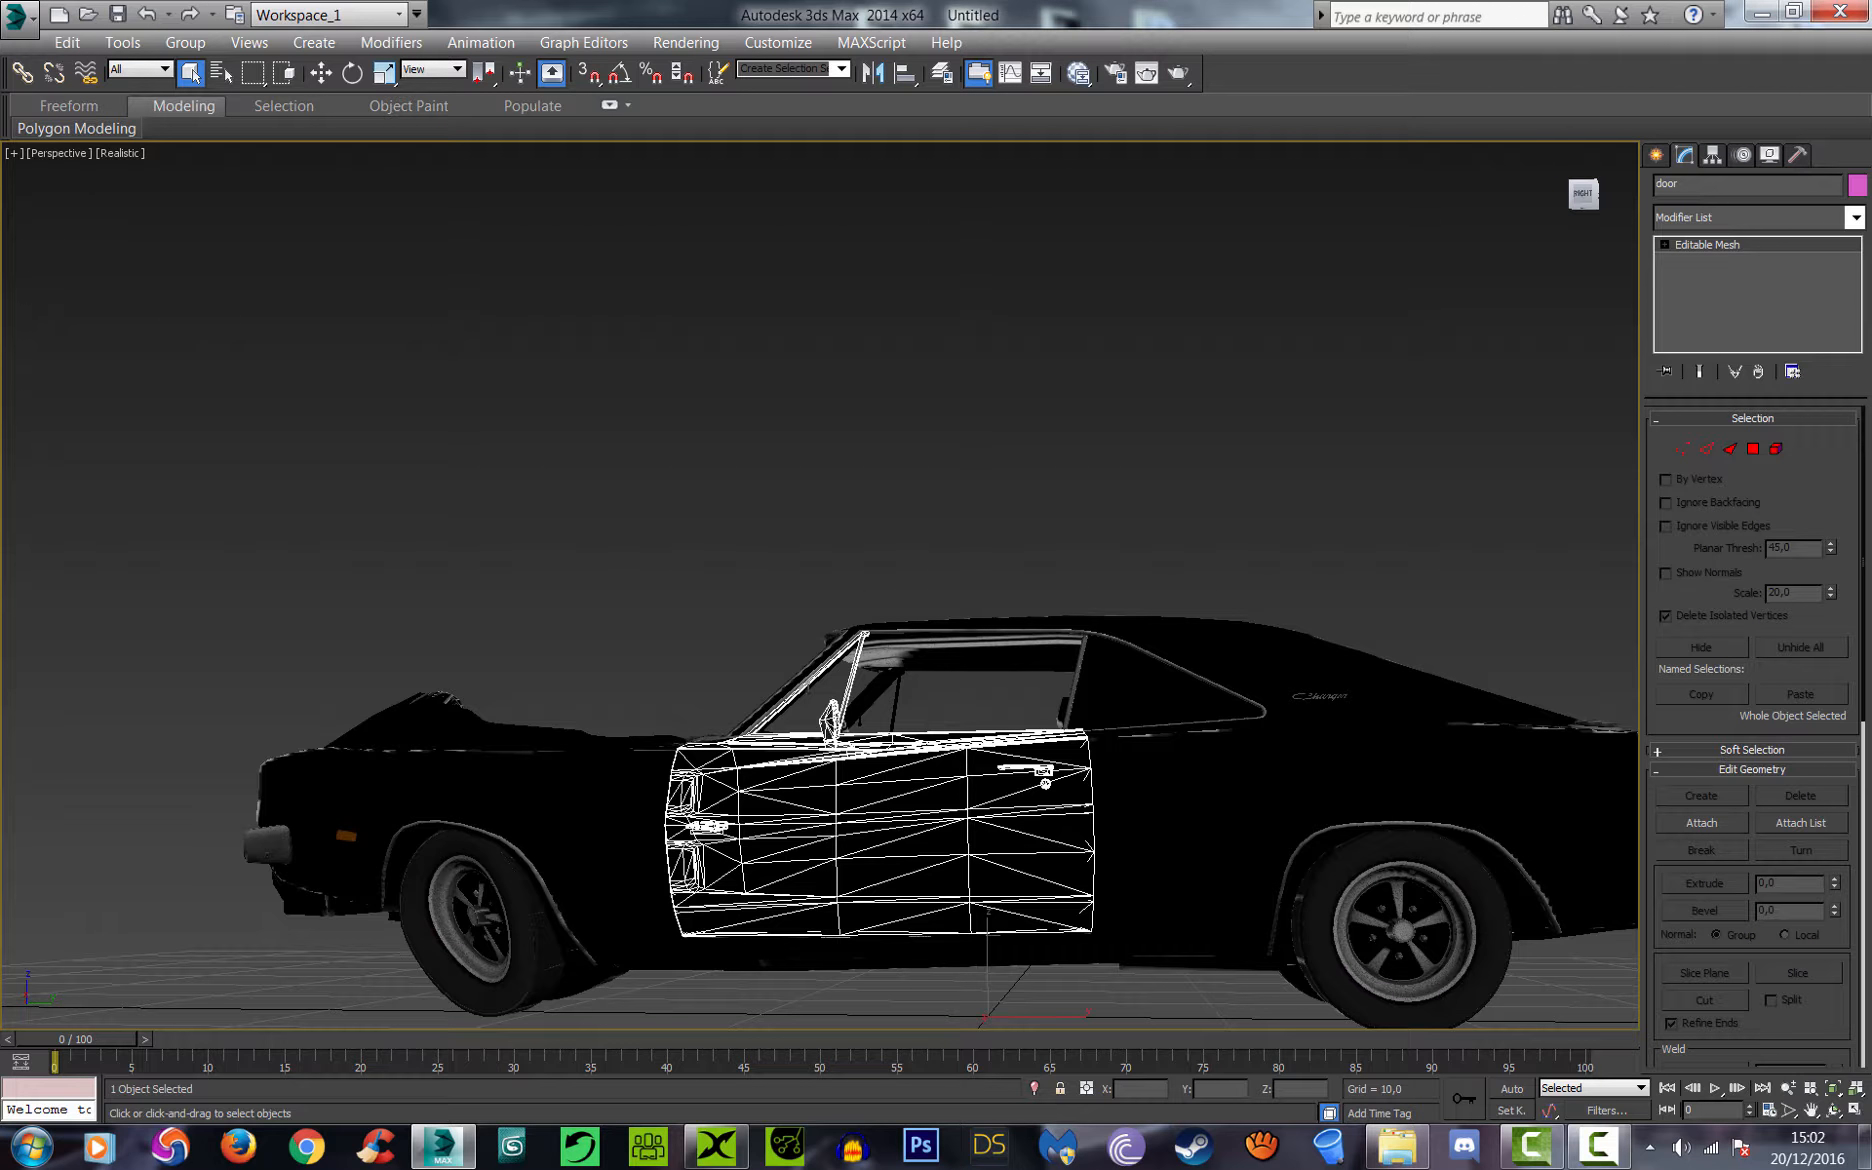
alt+middle_drag(1208, 525, 1208, 578)
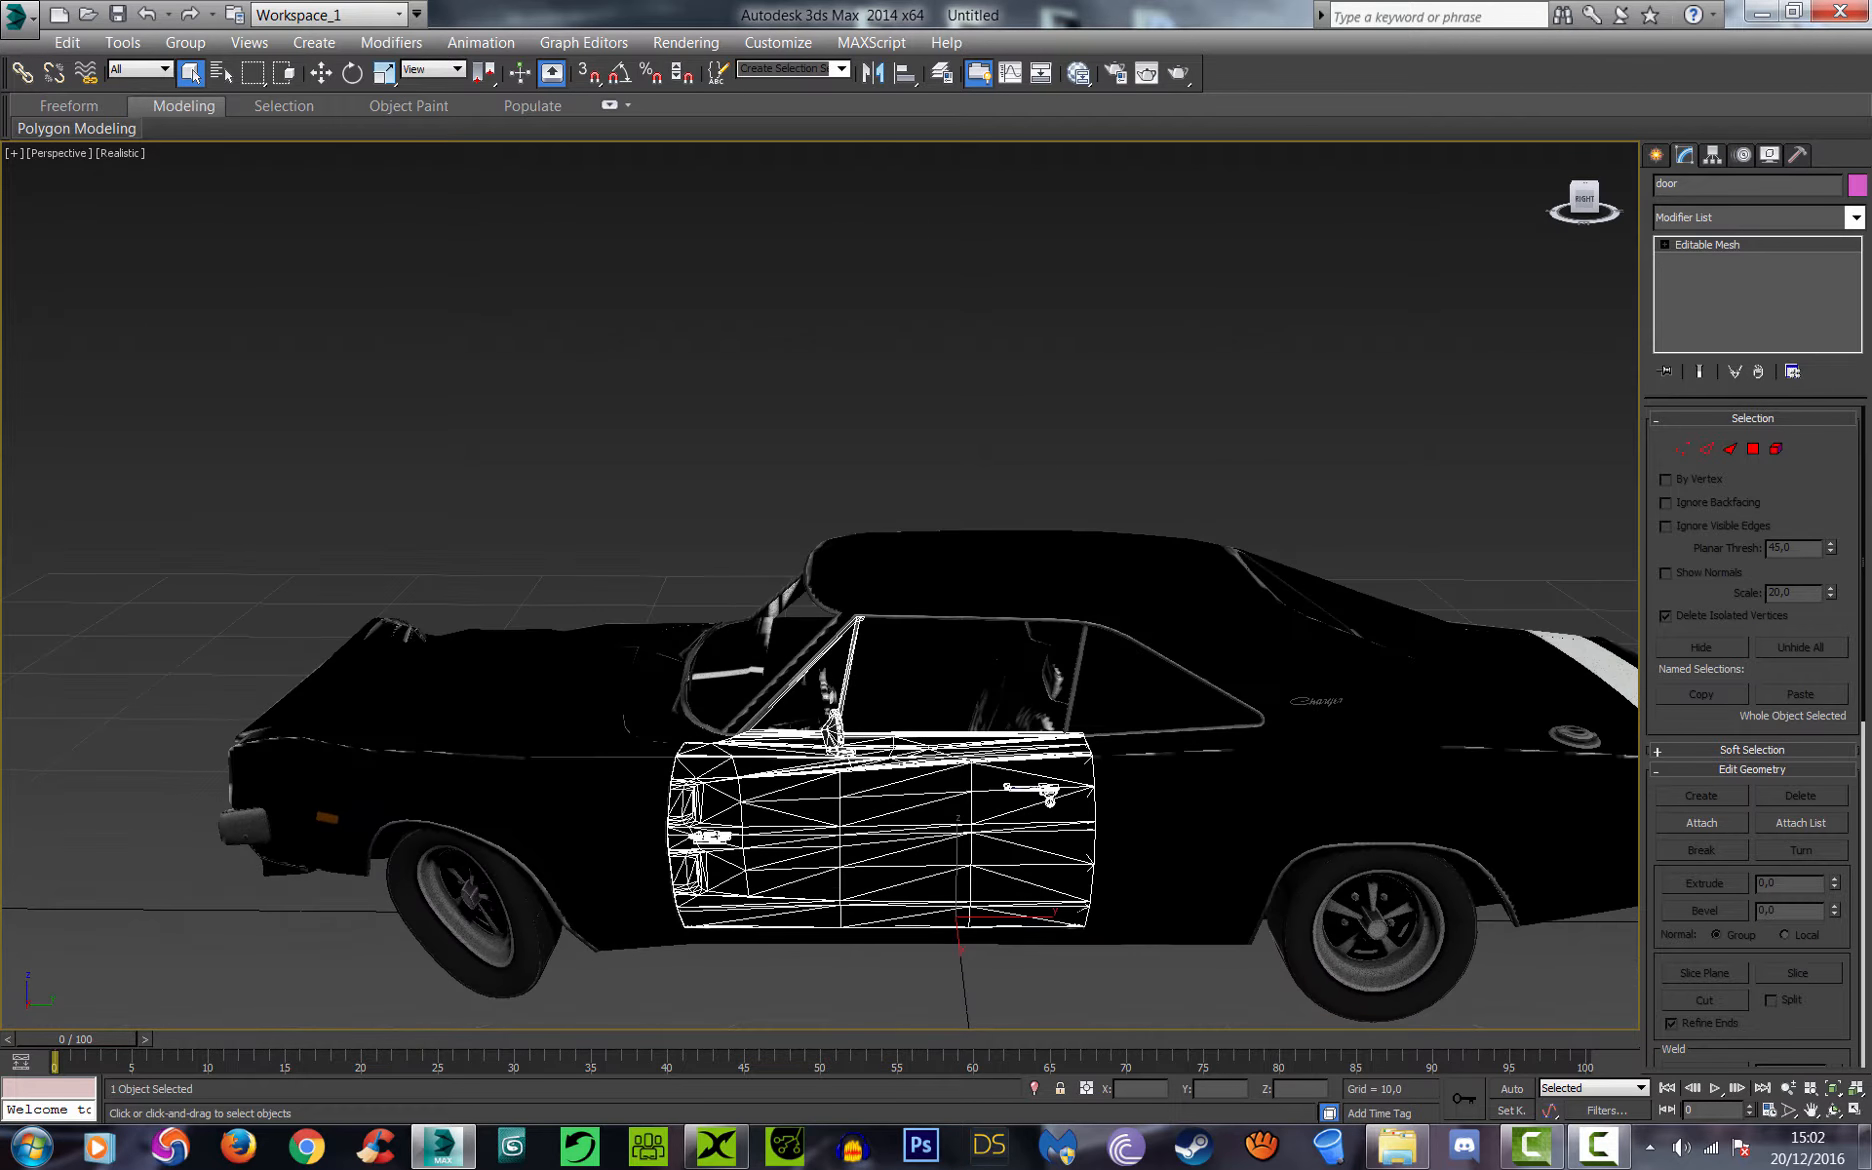
click(1193, 818)
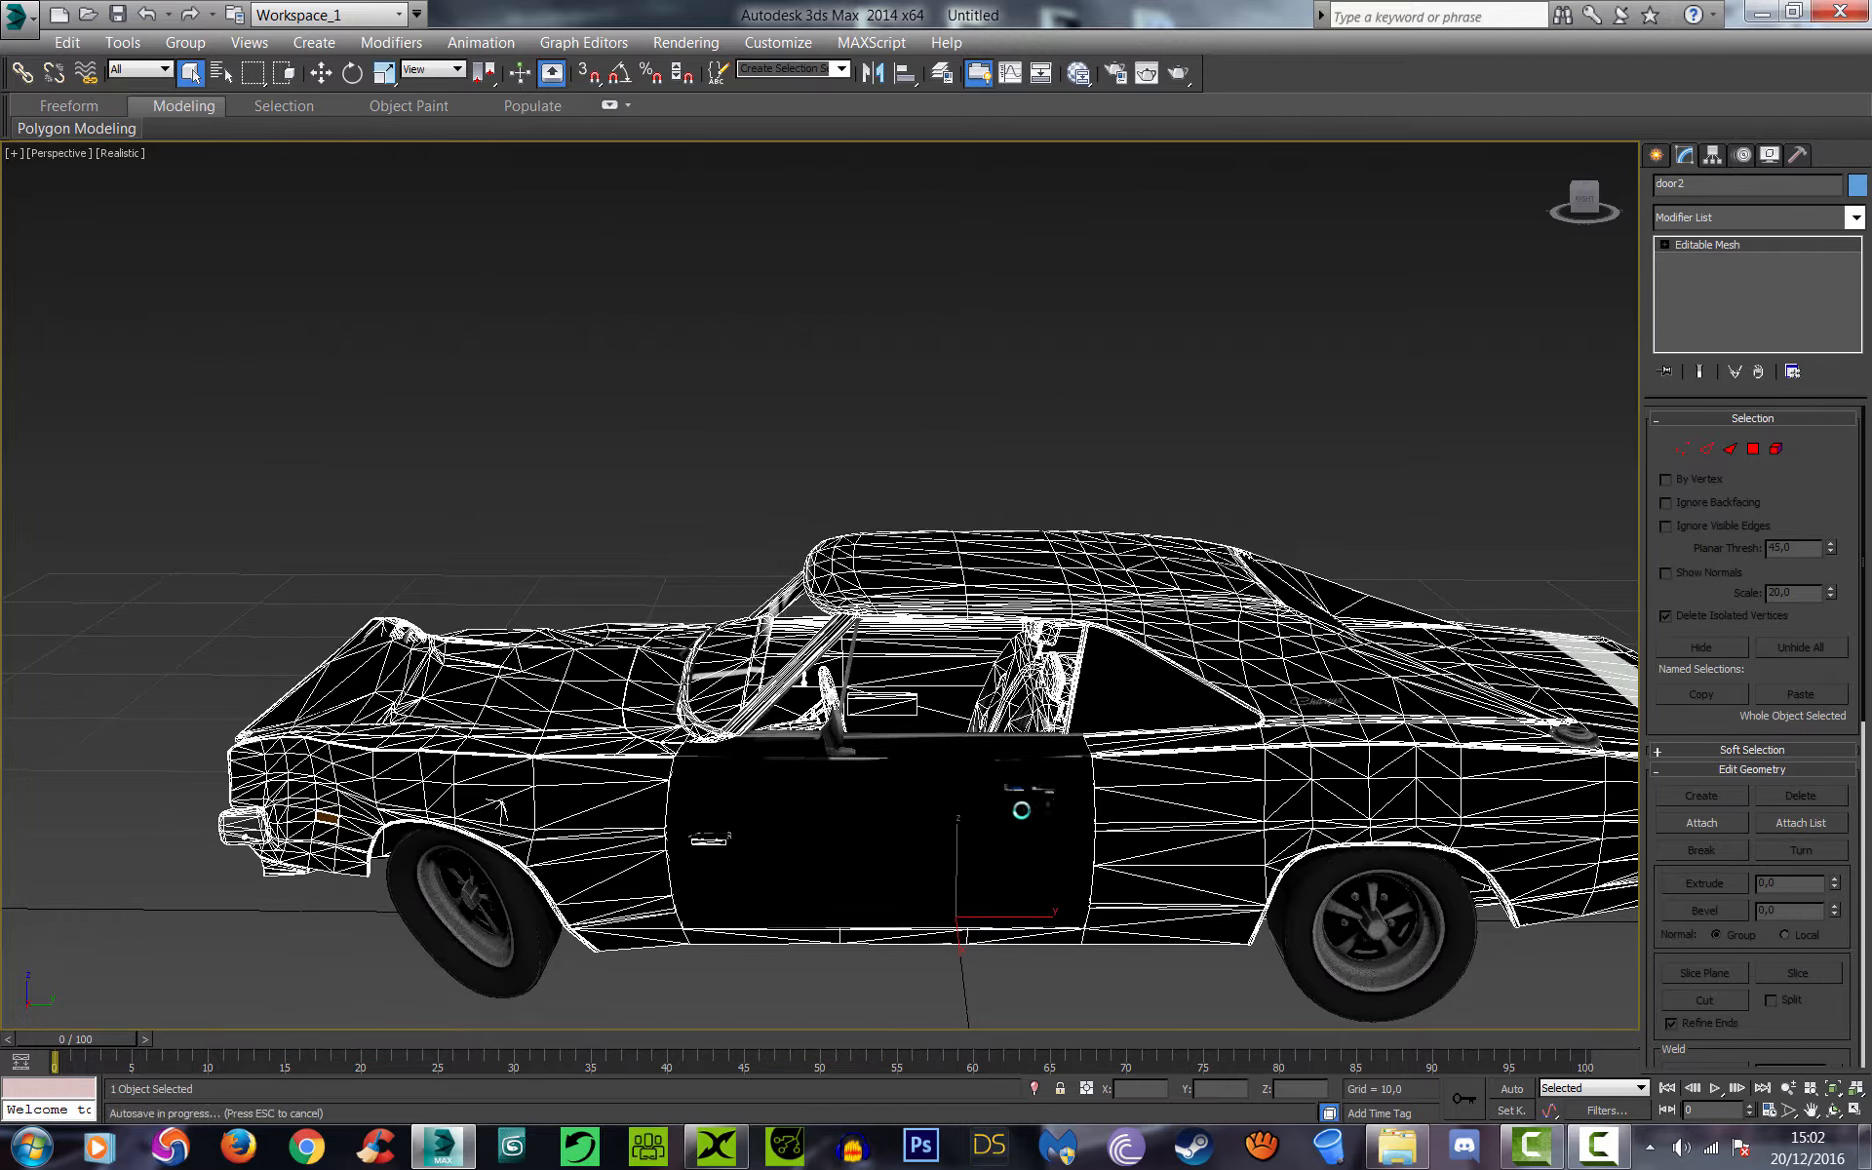
click(892, 838)
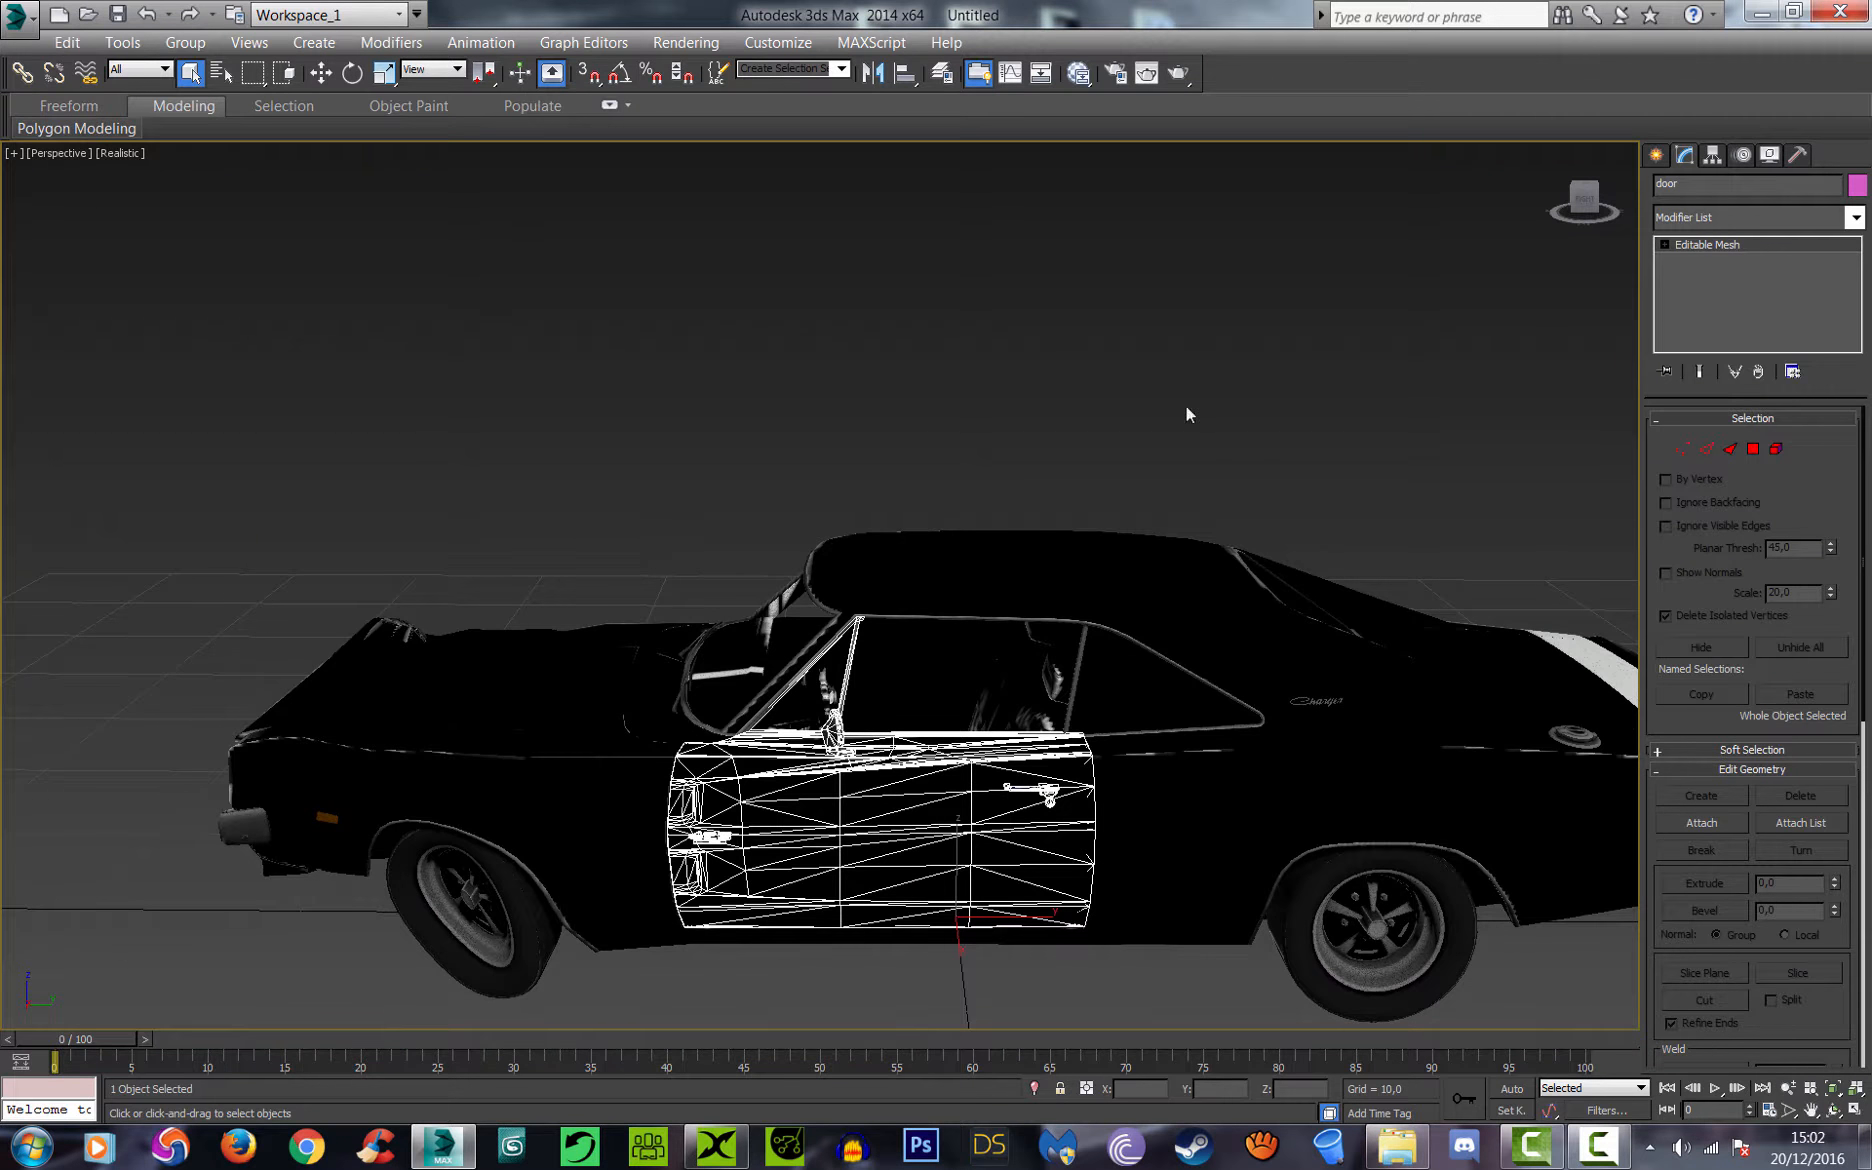
click(570, 785)
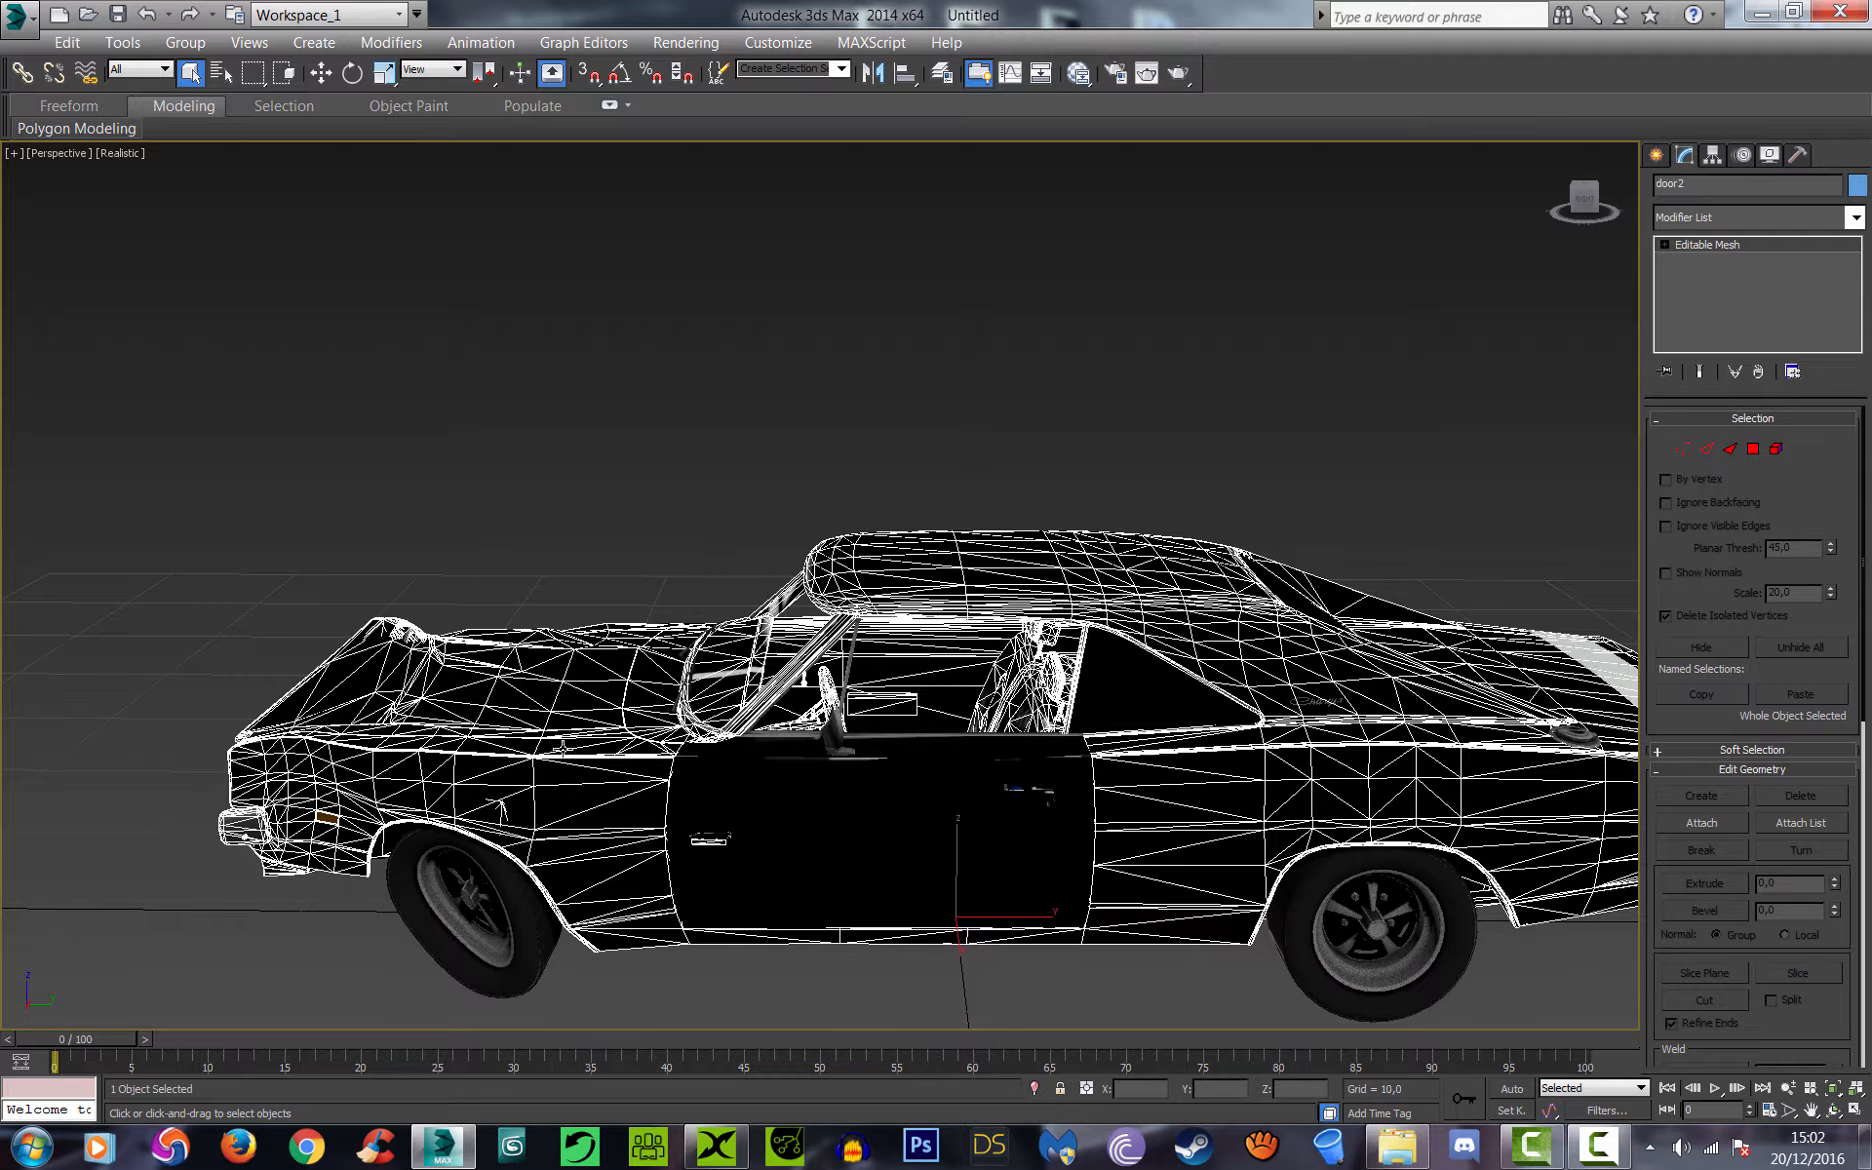
click(845, 838)
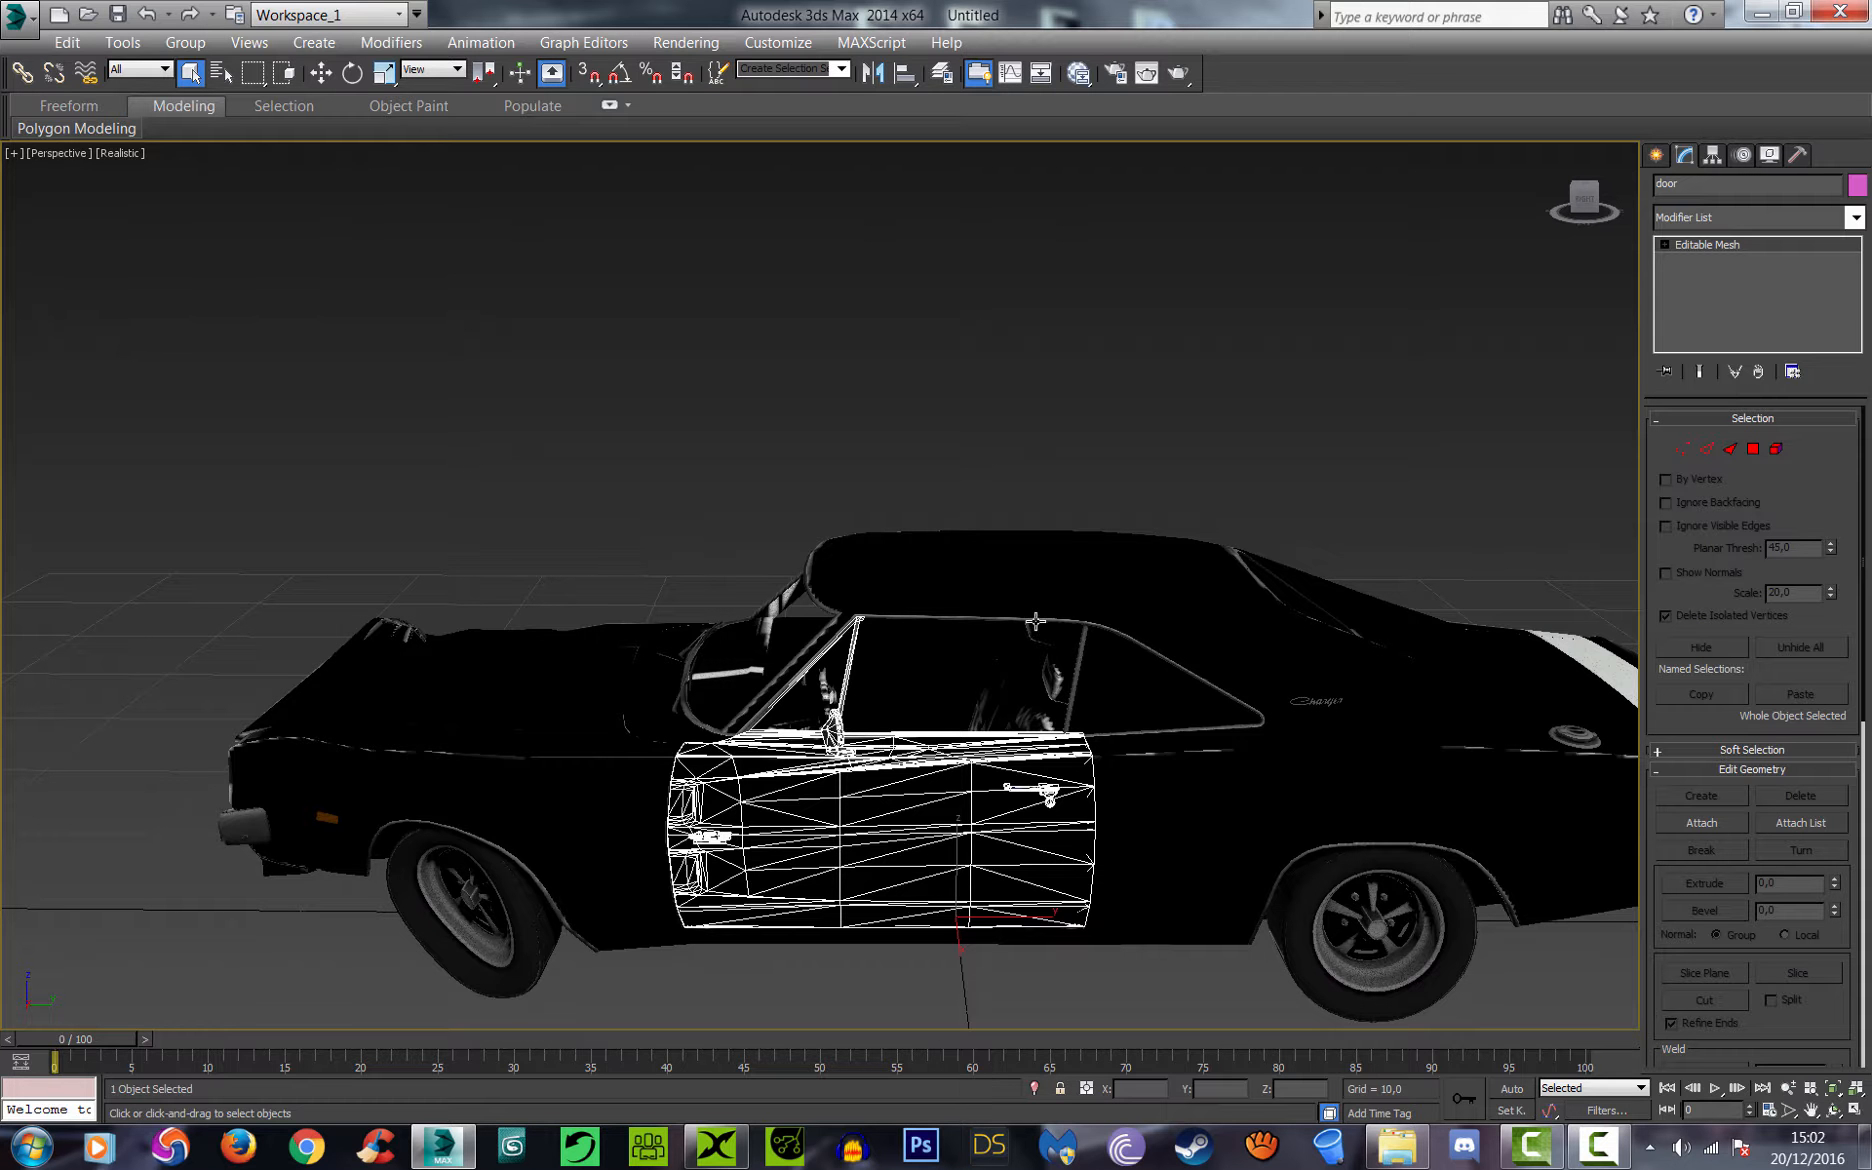
Step: View the car straight from the side and check where the selected door's rotation pivot sits
click(1585, 205)
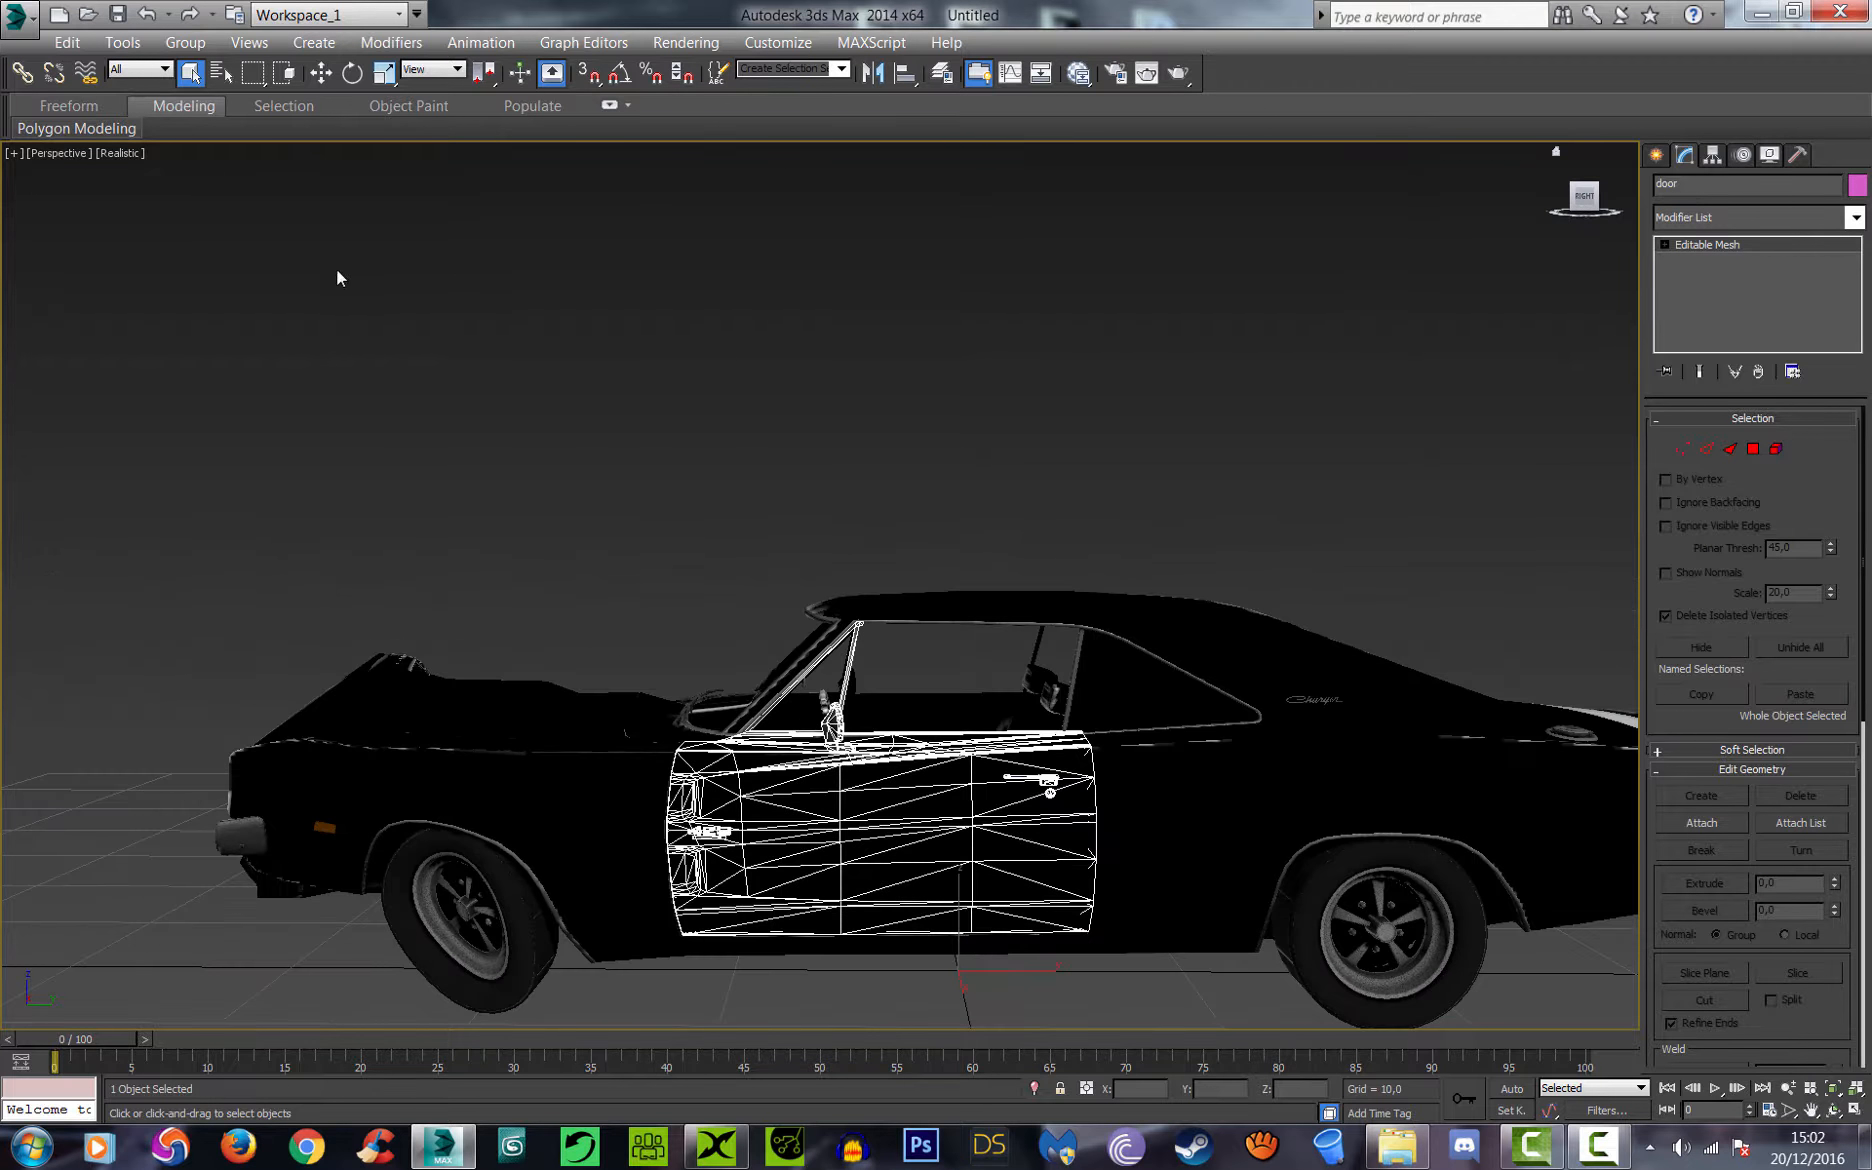
click(352, 72)
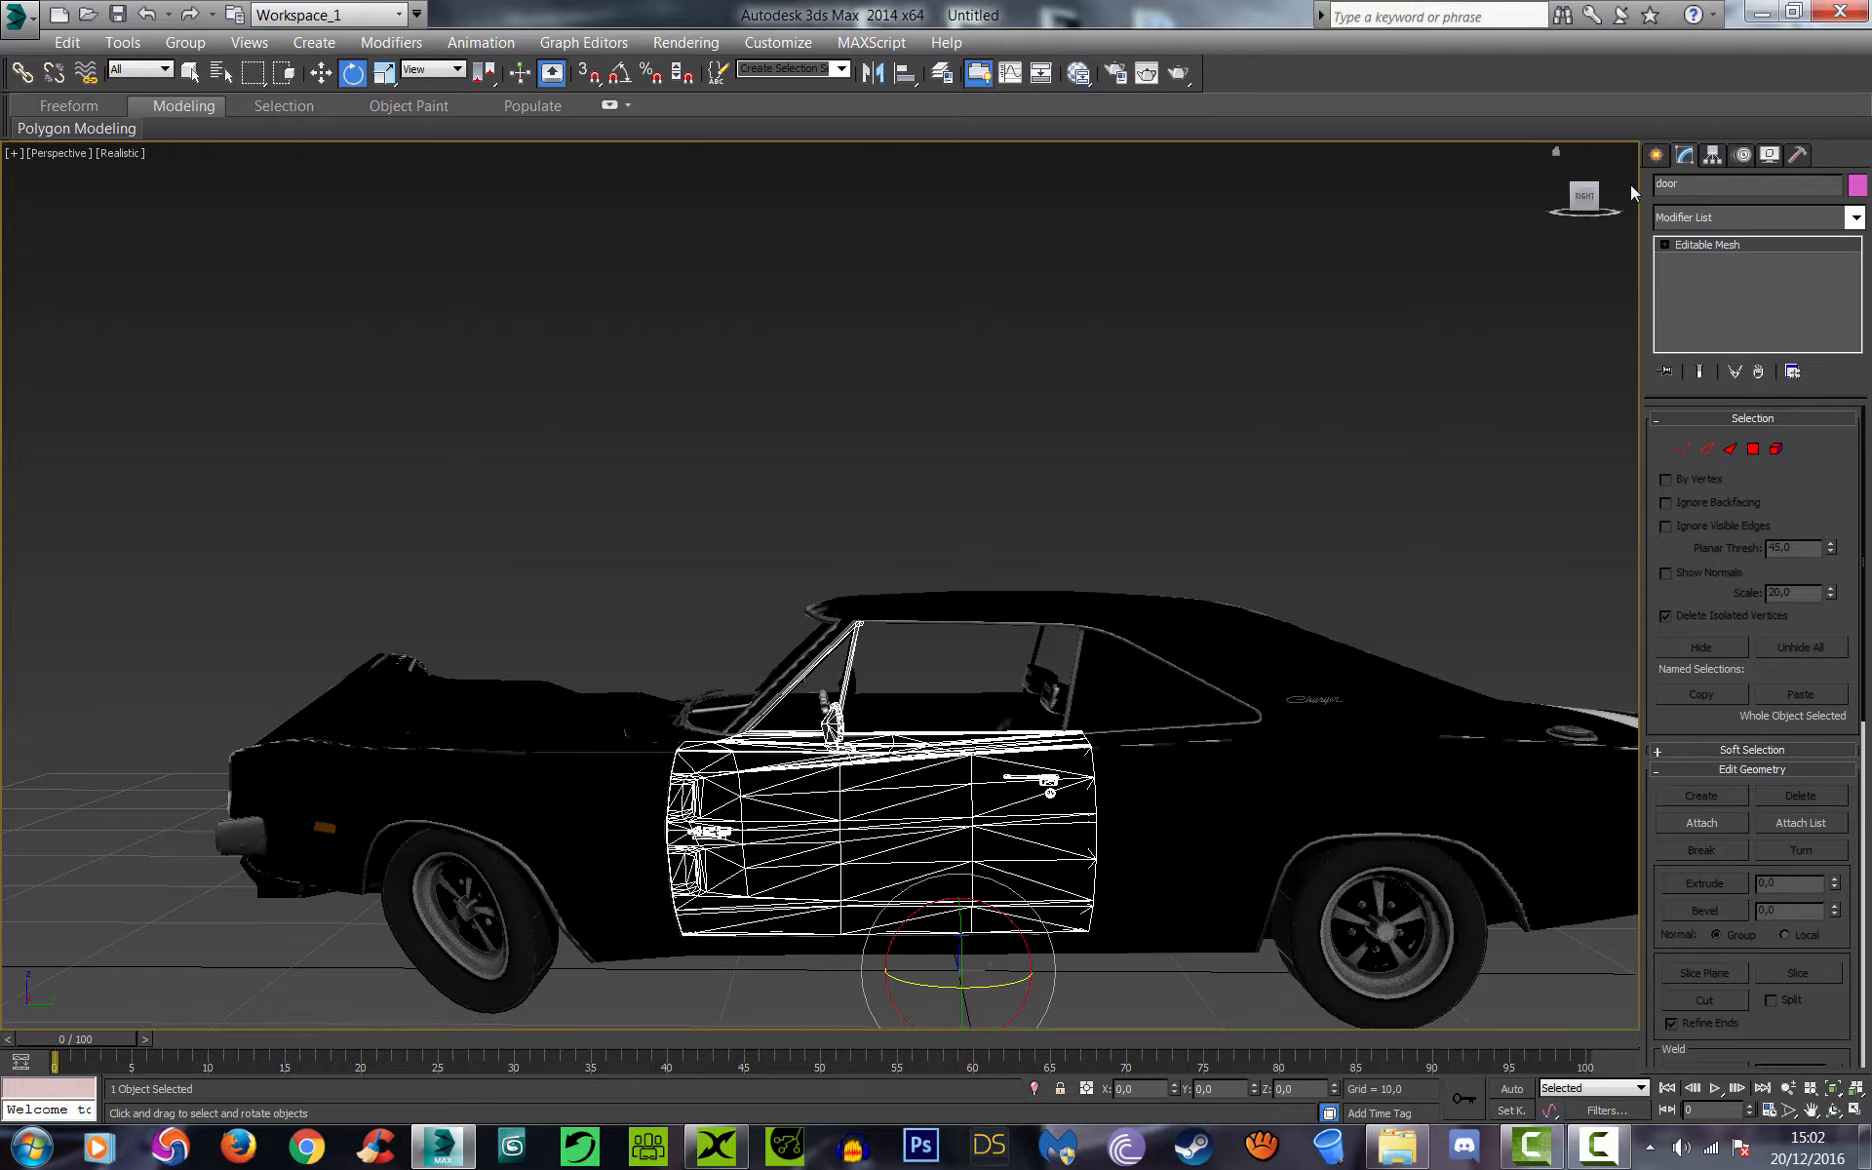
click(1590, 196)
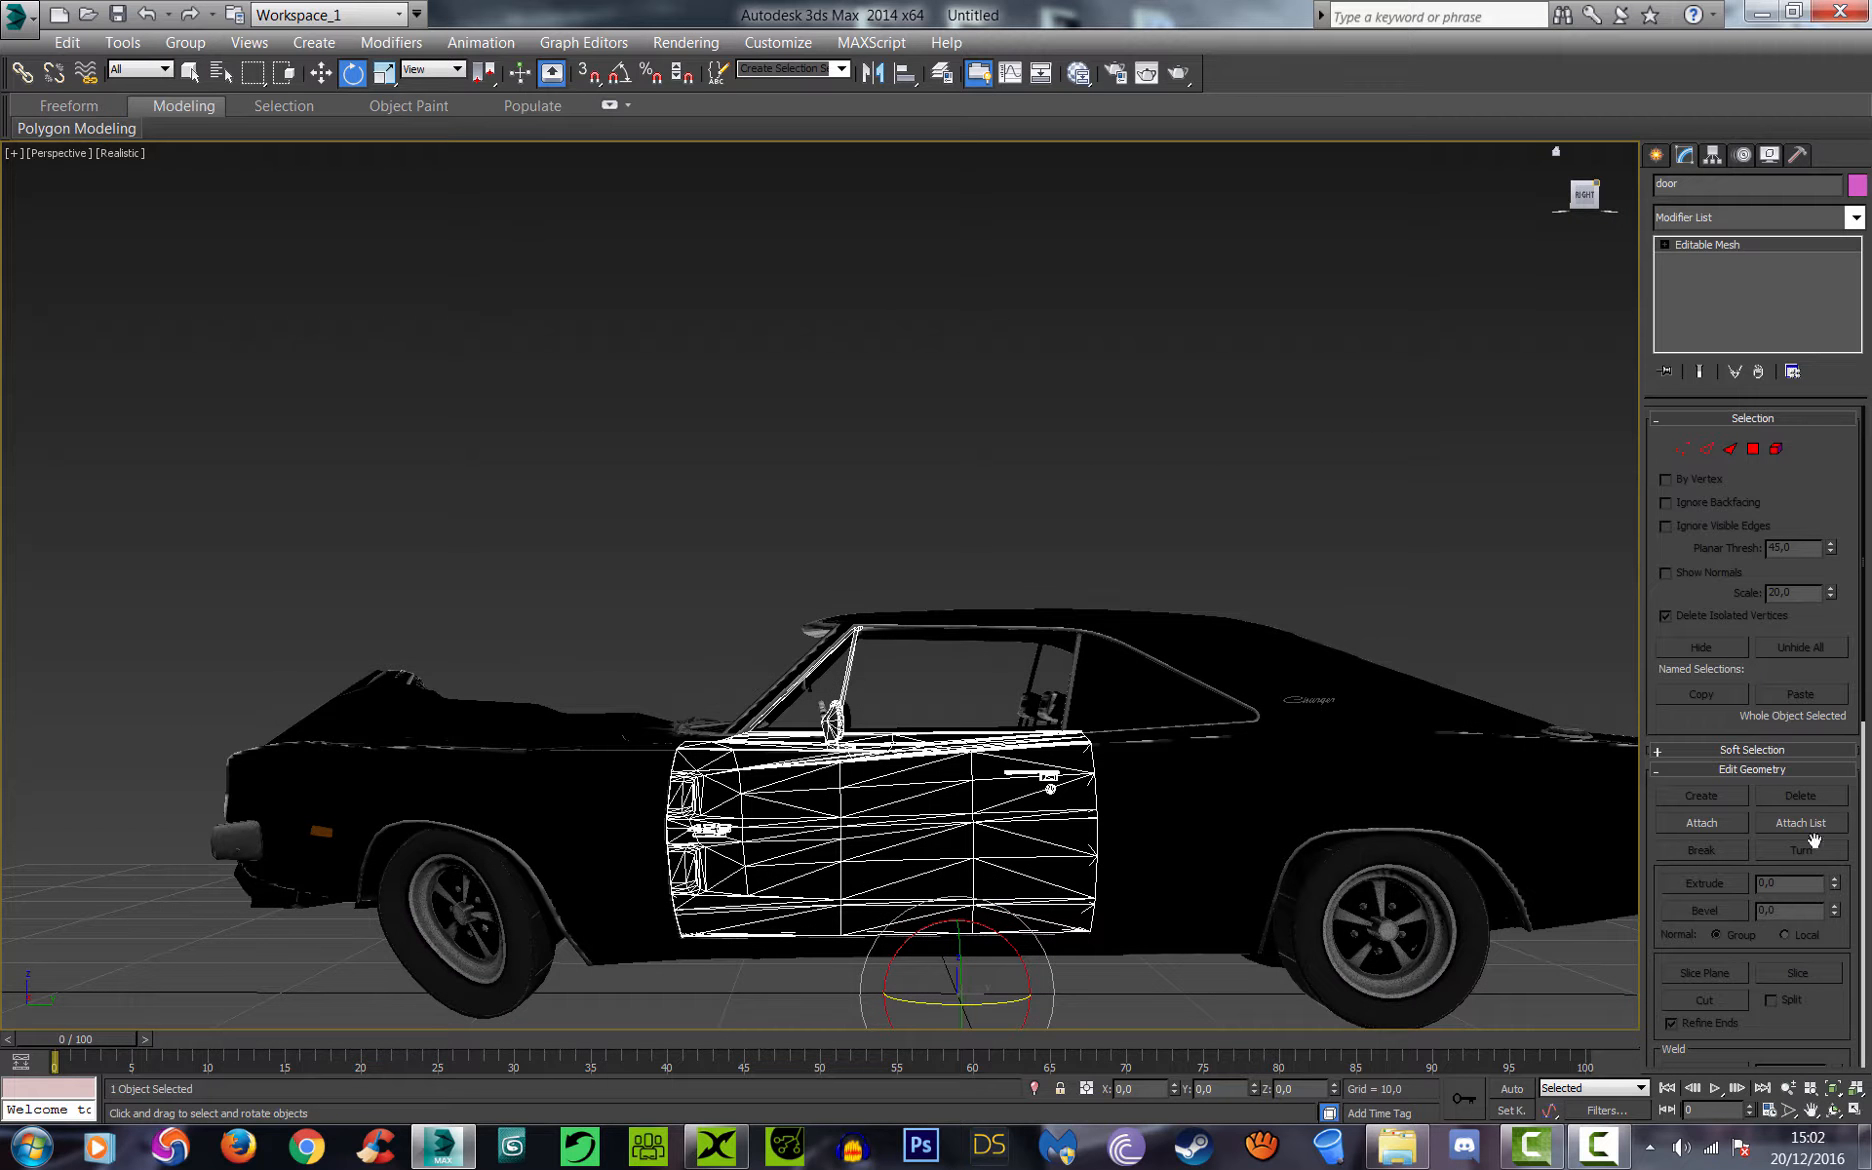
click(1809, 1110)
drag(1066, 912, 1081, 762)
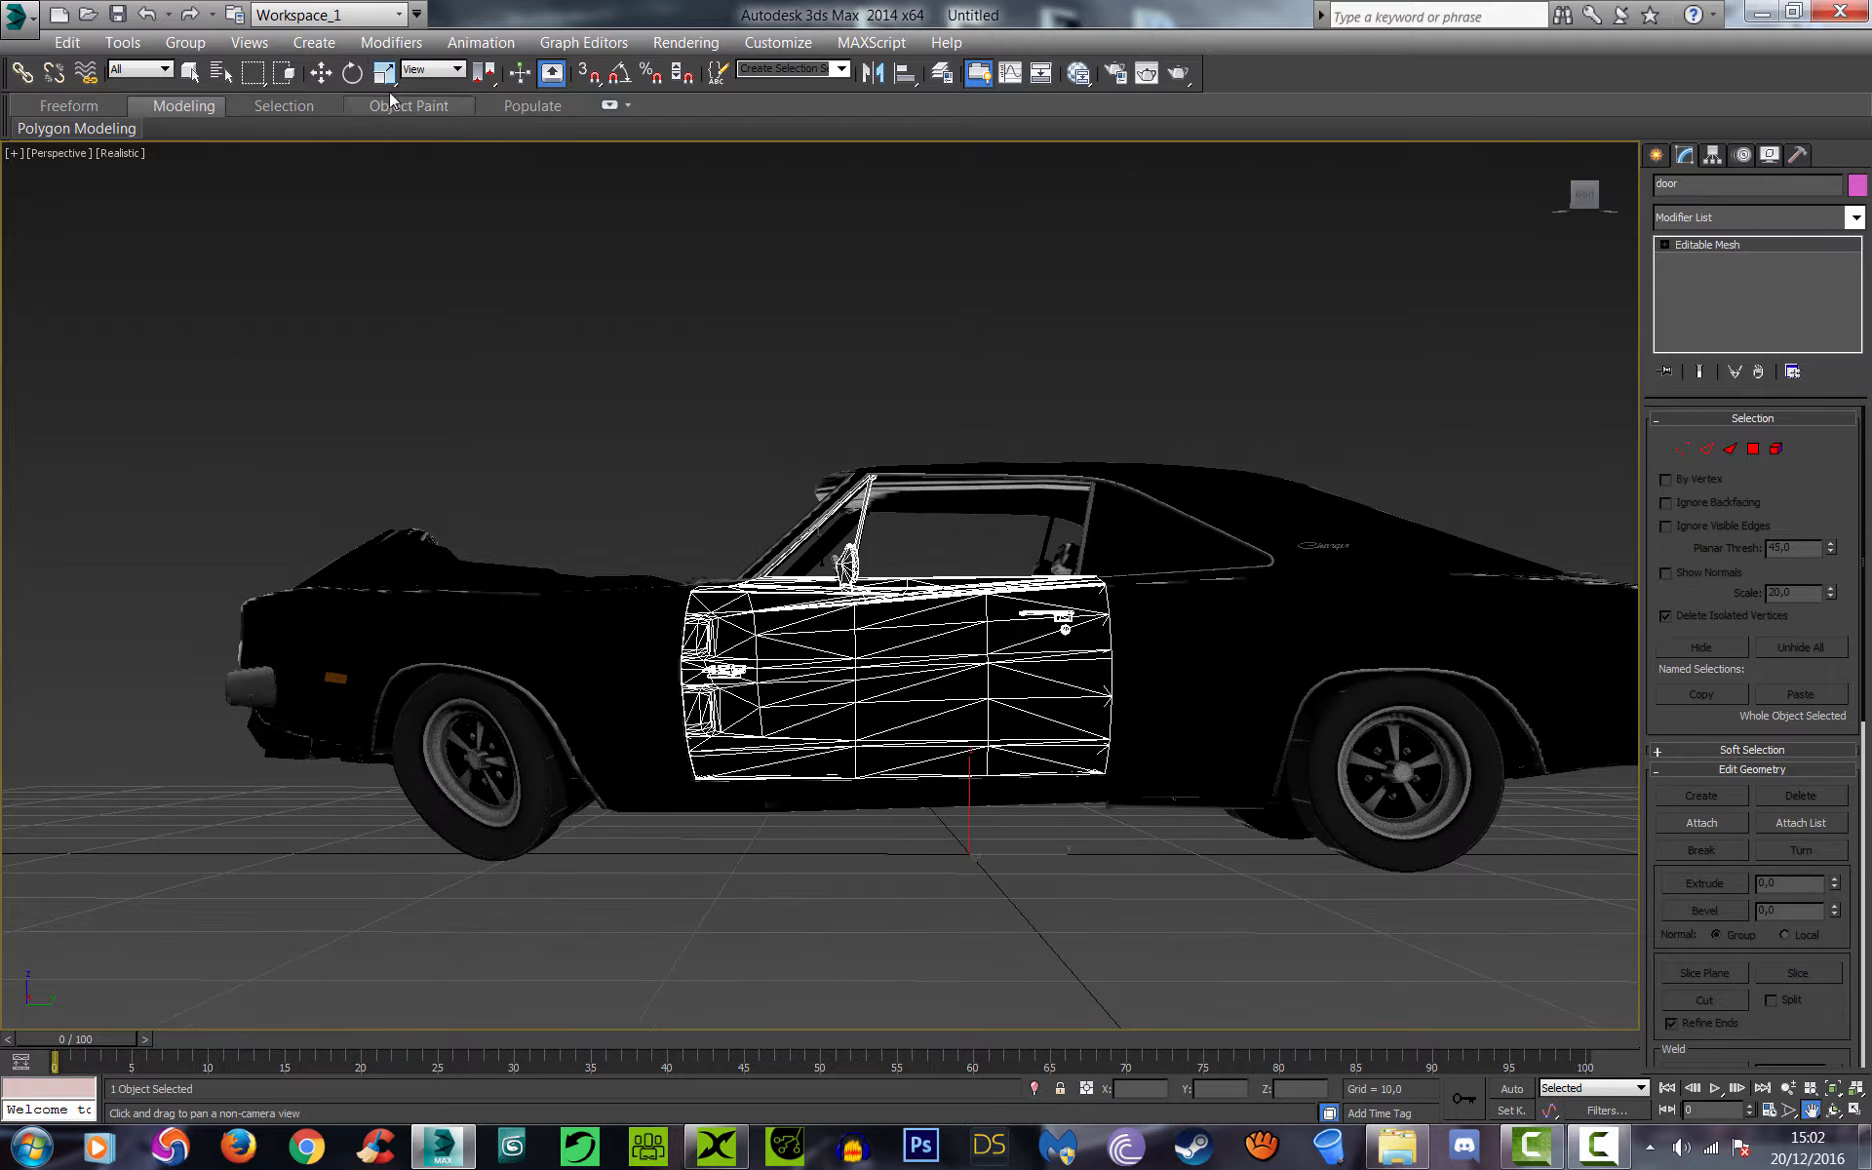
Step: Try moving the door up and out of the car body, and undo the move
click(321, 72)
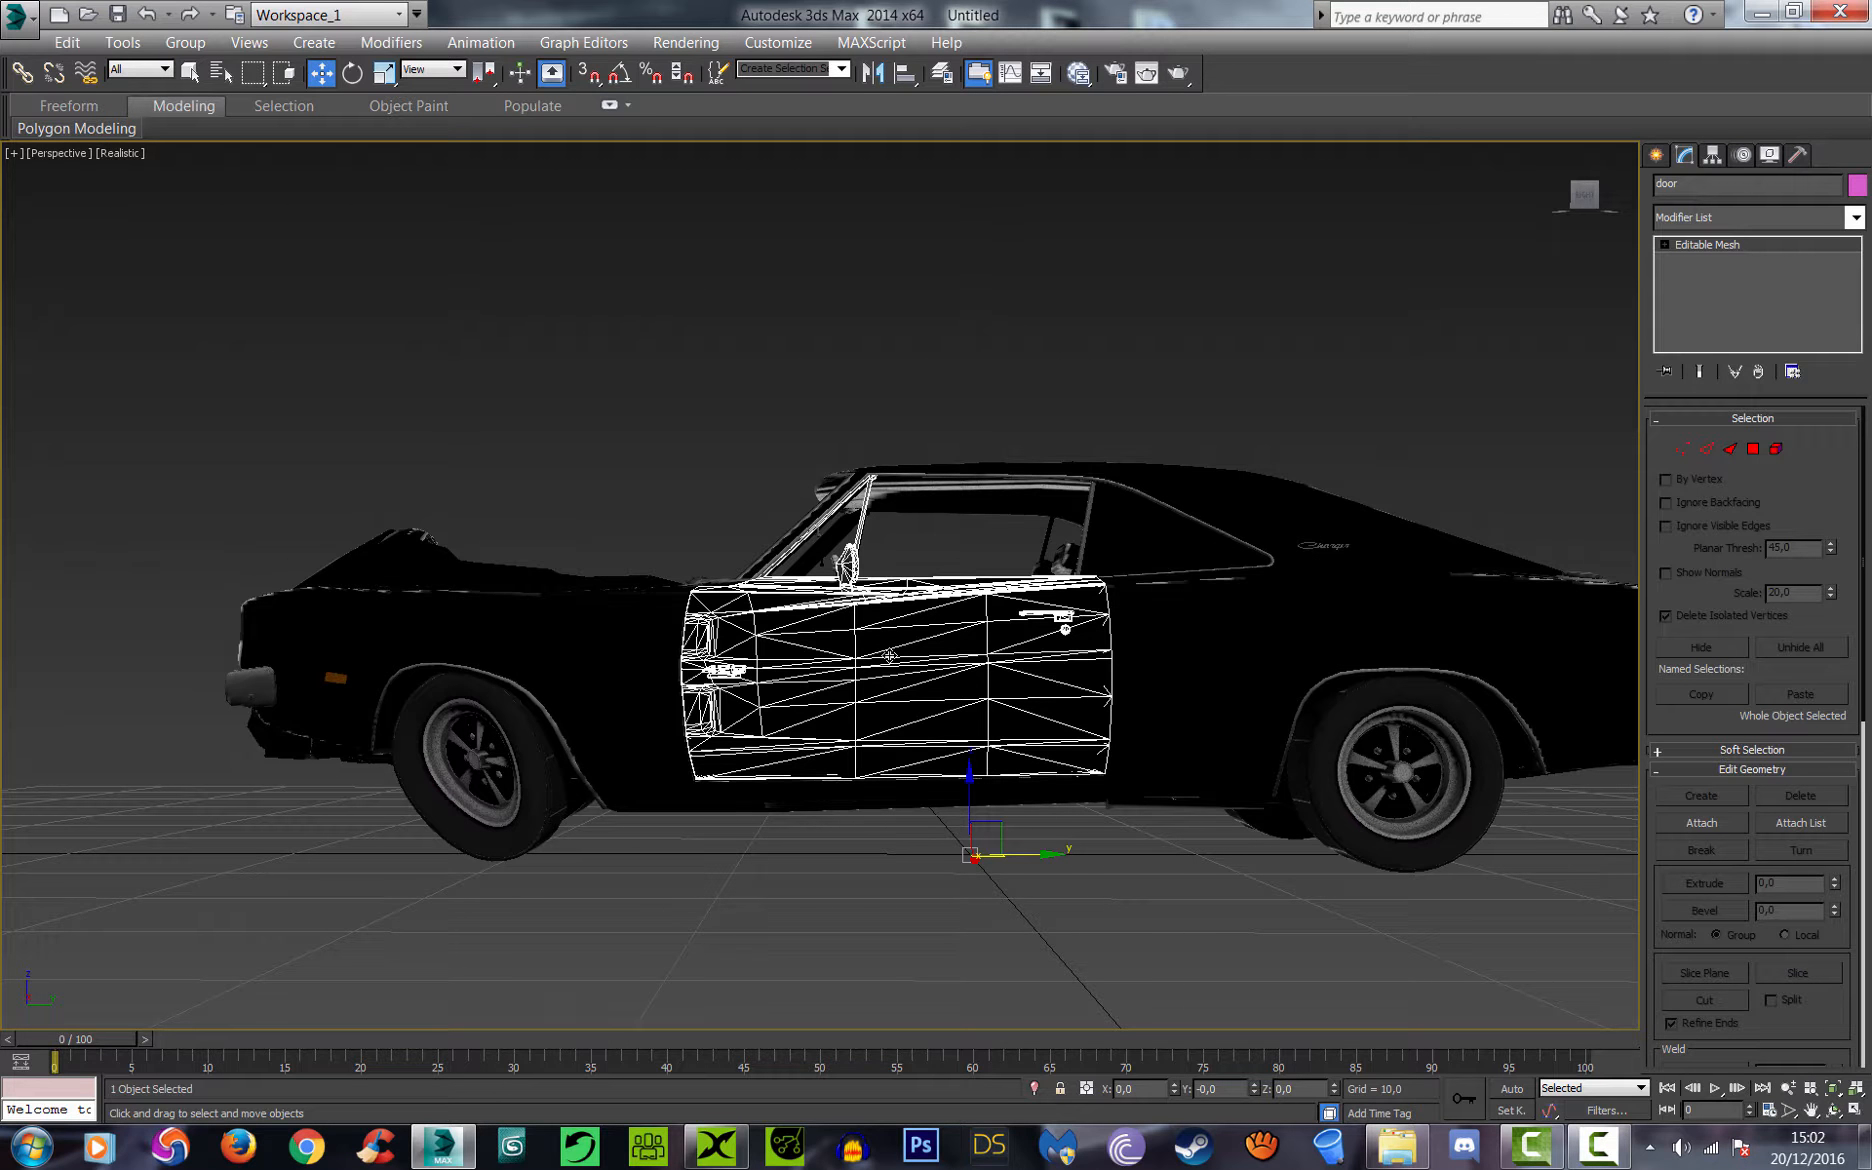
drag(995, 831, 1062, 677)
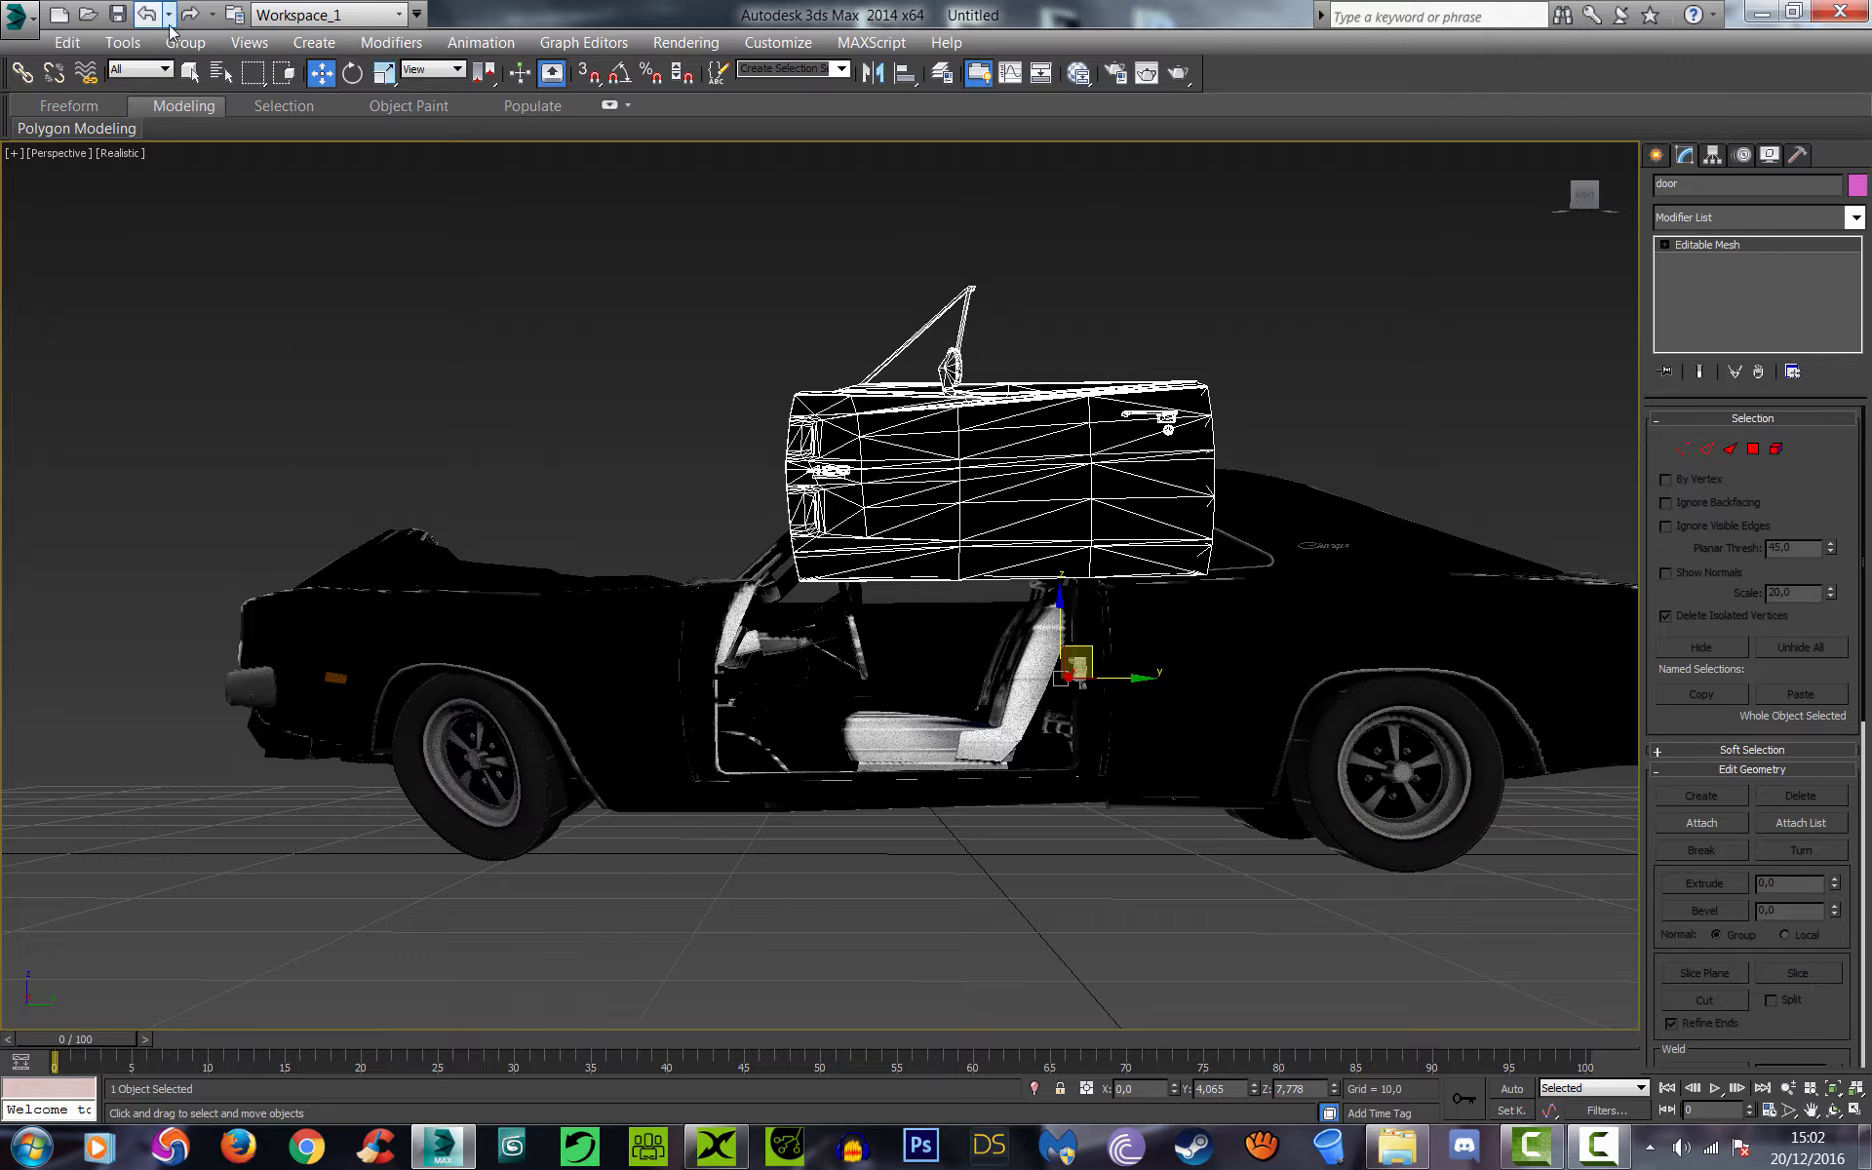
right_click(148, 15)
click(148, 15)
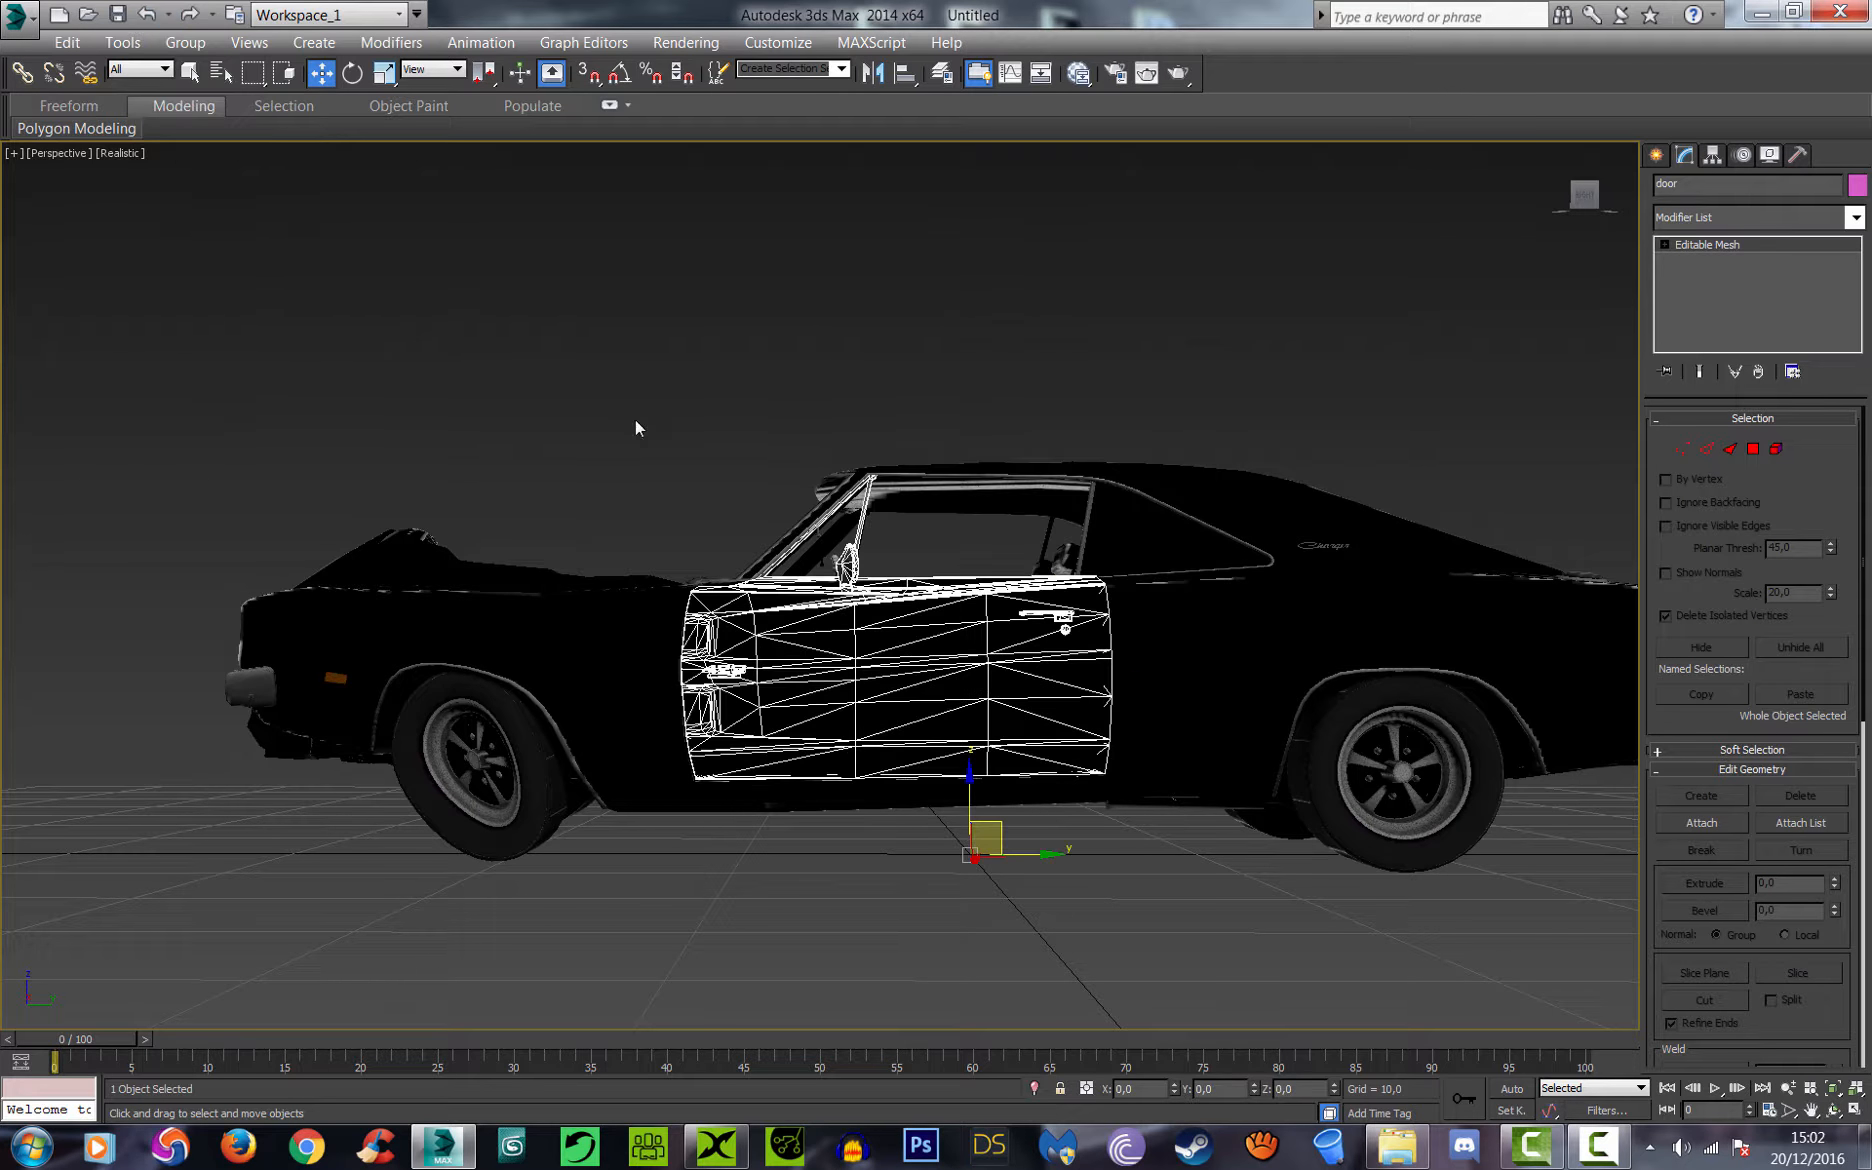
Step: Move only the door's pivot to its front hinge edge, at about X 10.7, Y -12.2, Z 7.3
click(1717, 155)
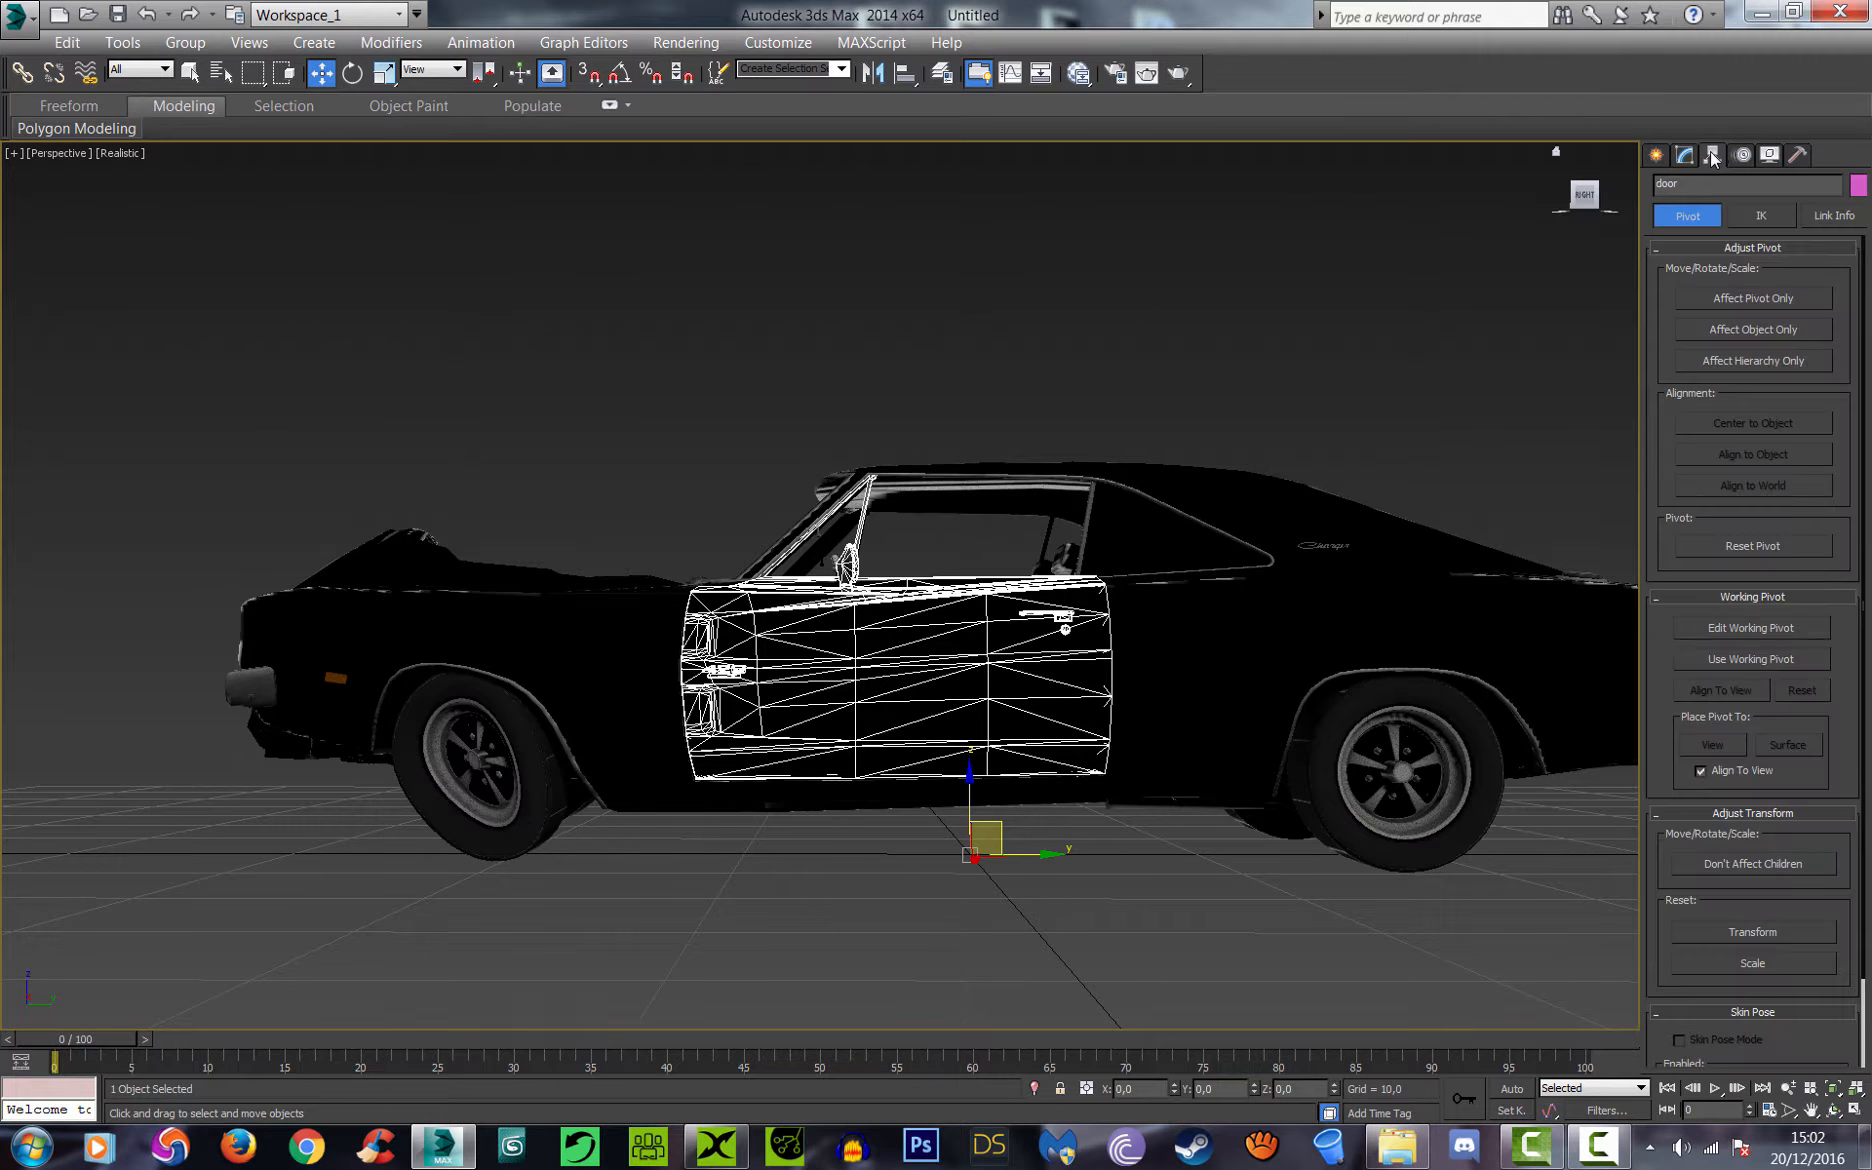
click(1757, 302)
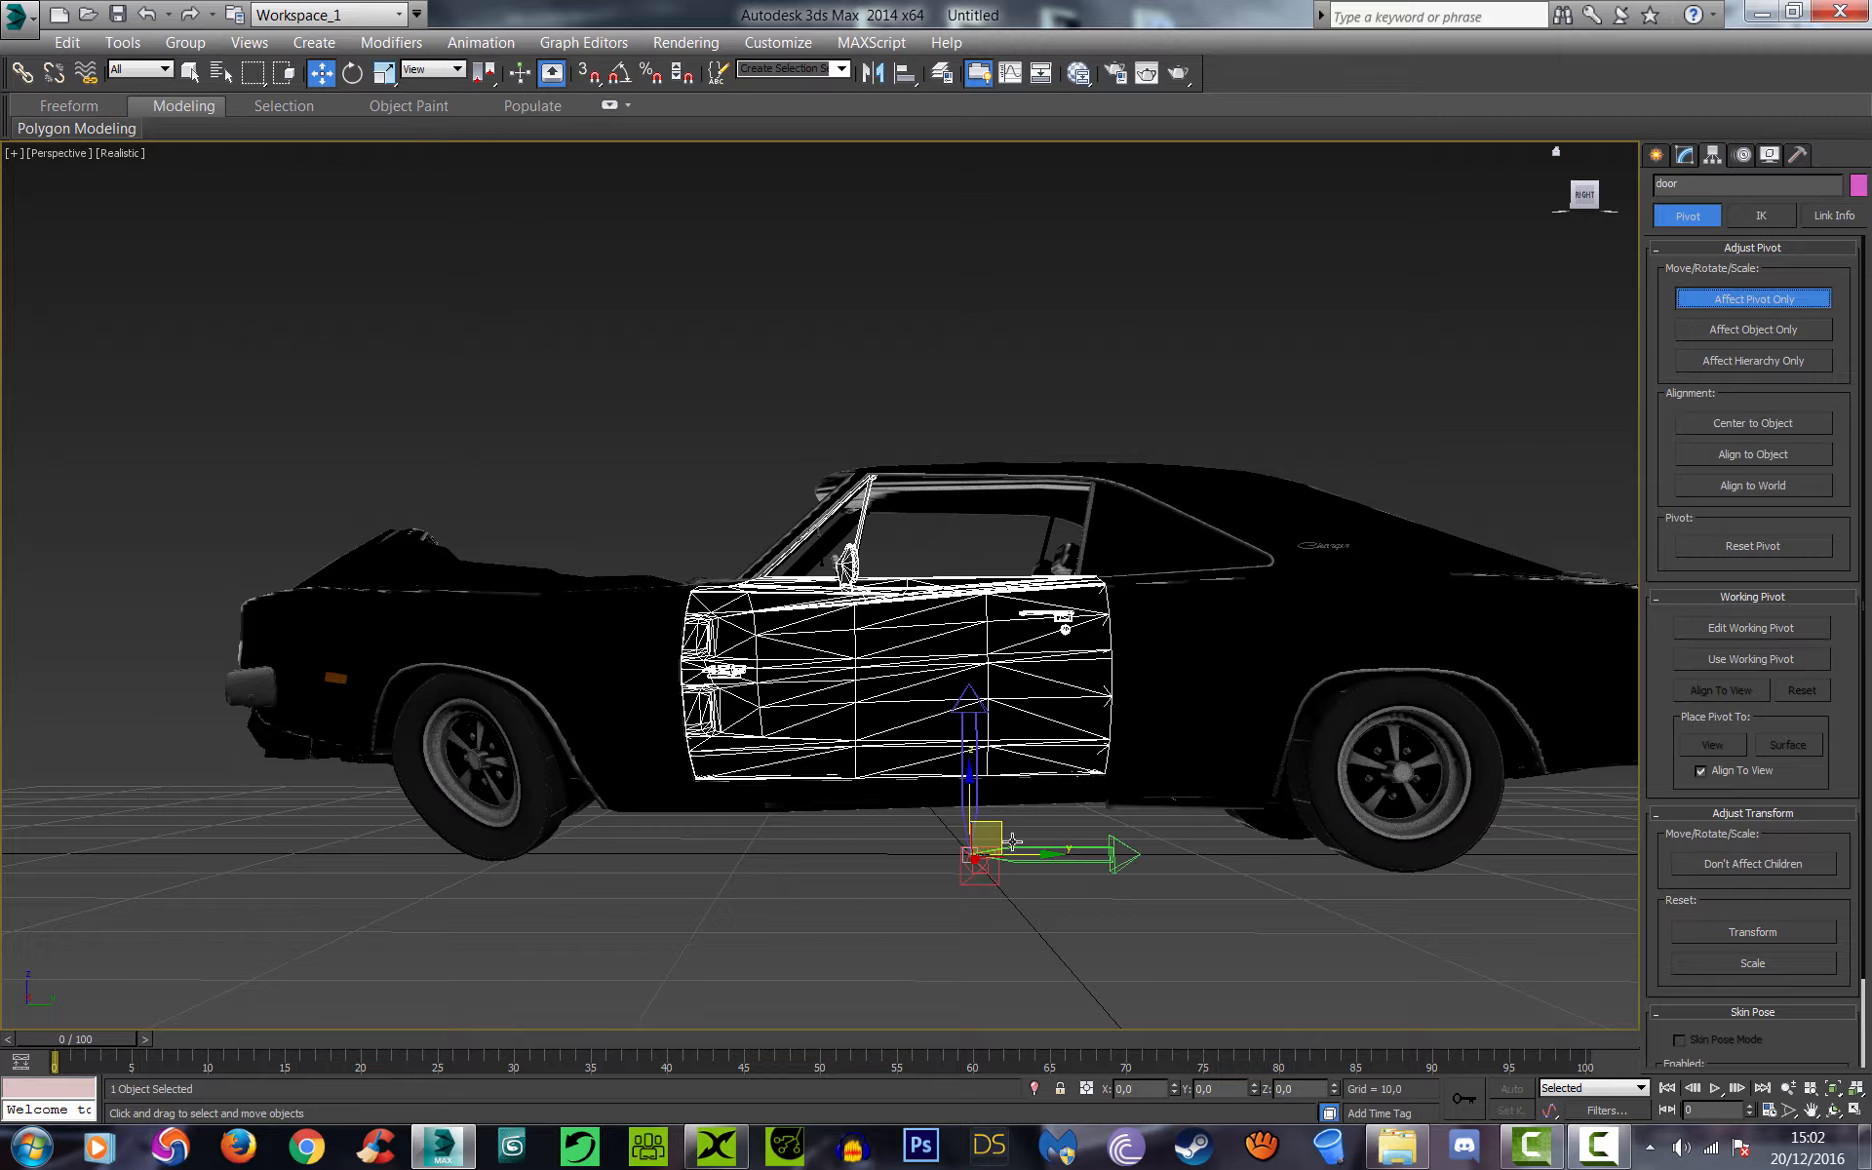
drag(997, 827, 705, 662)
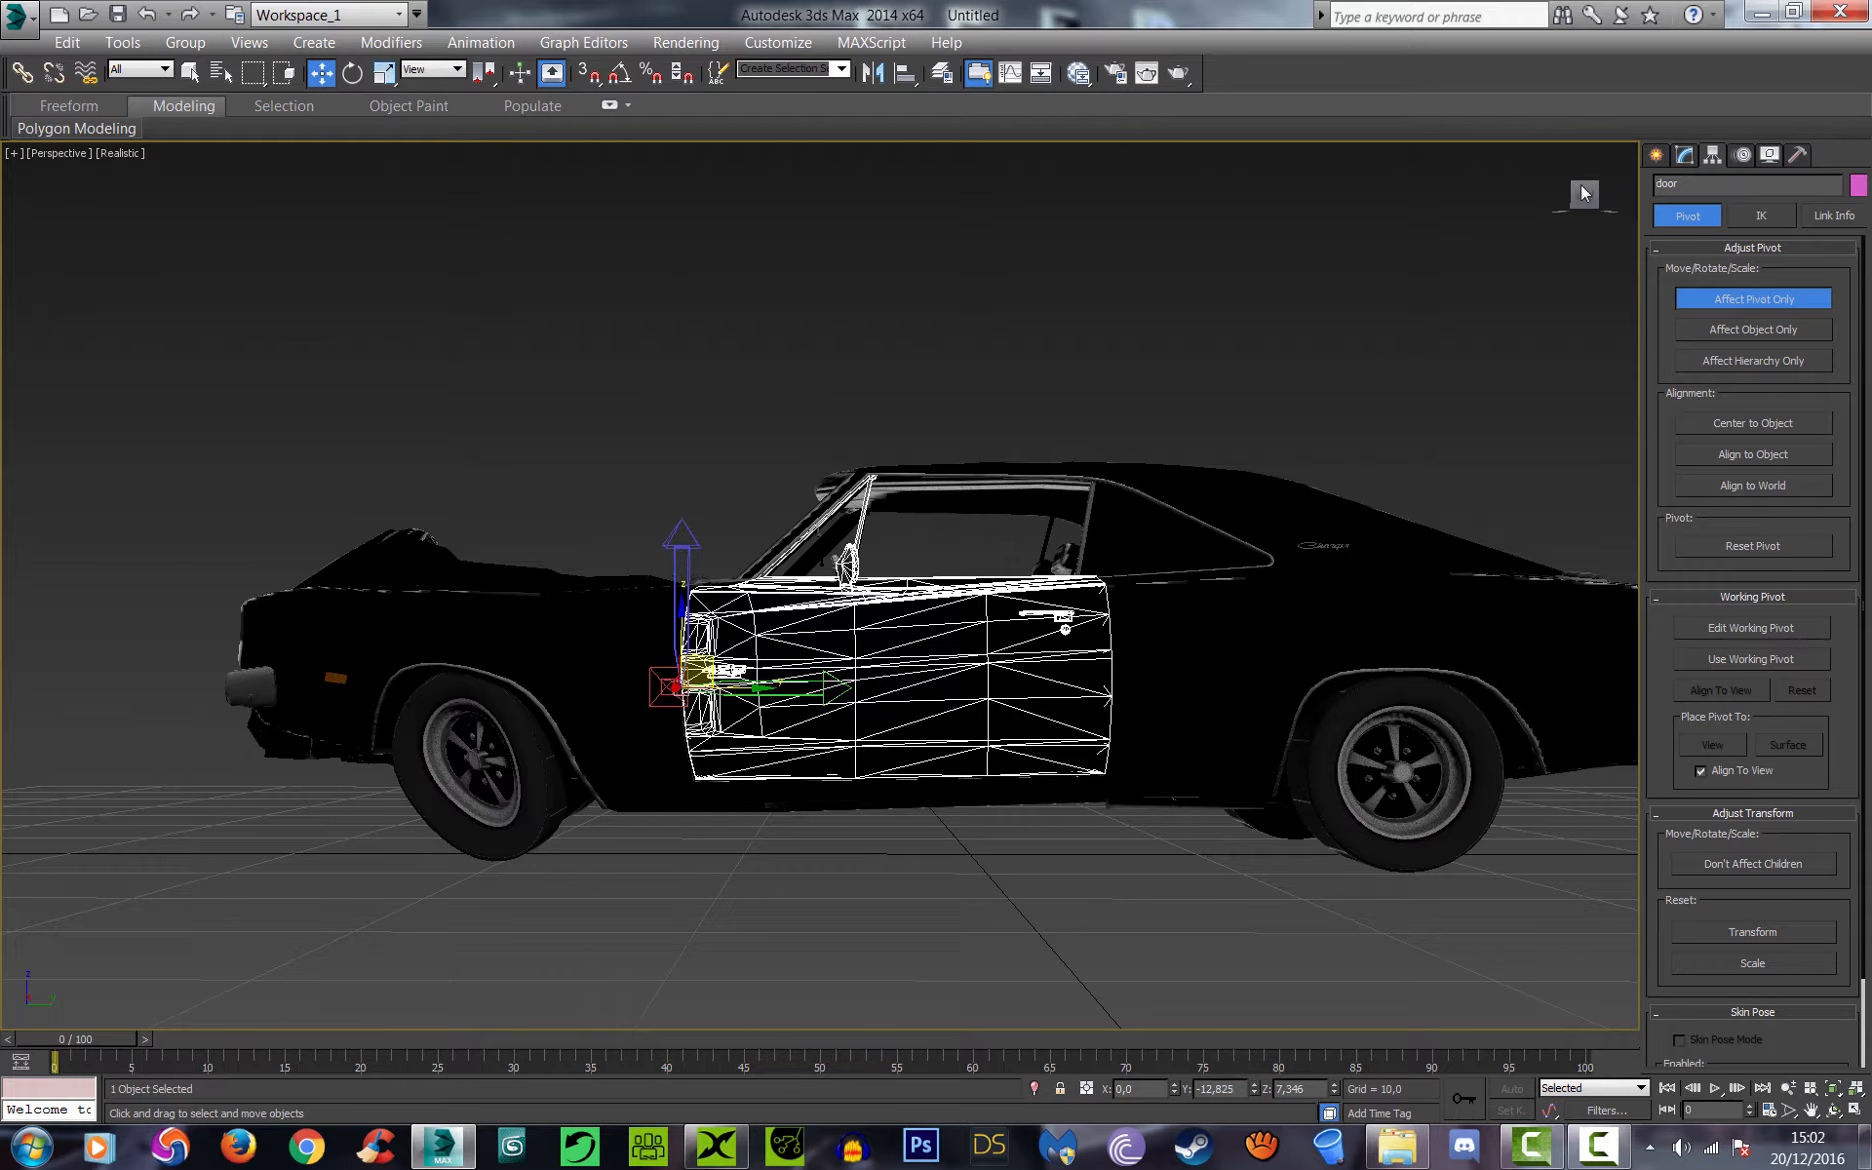
drag(1583, 193, 1045, 618)
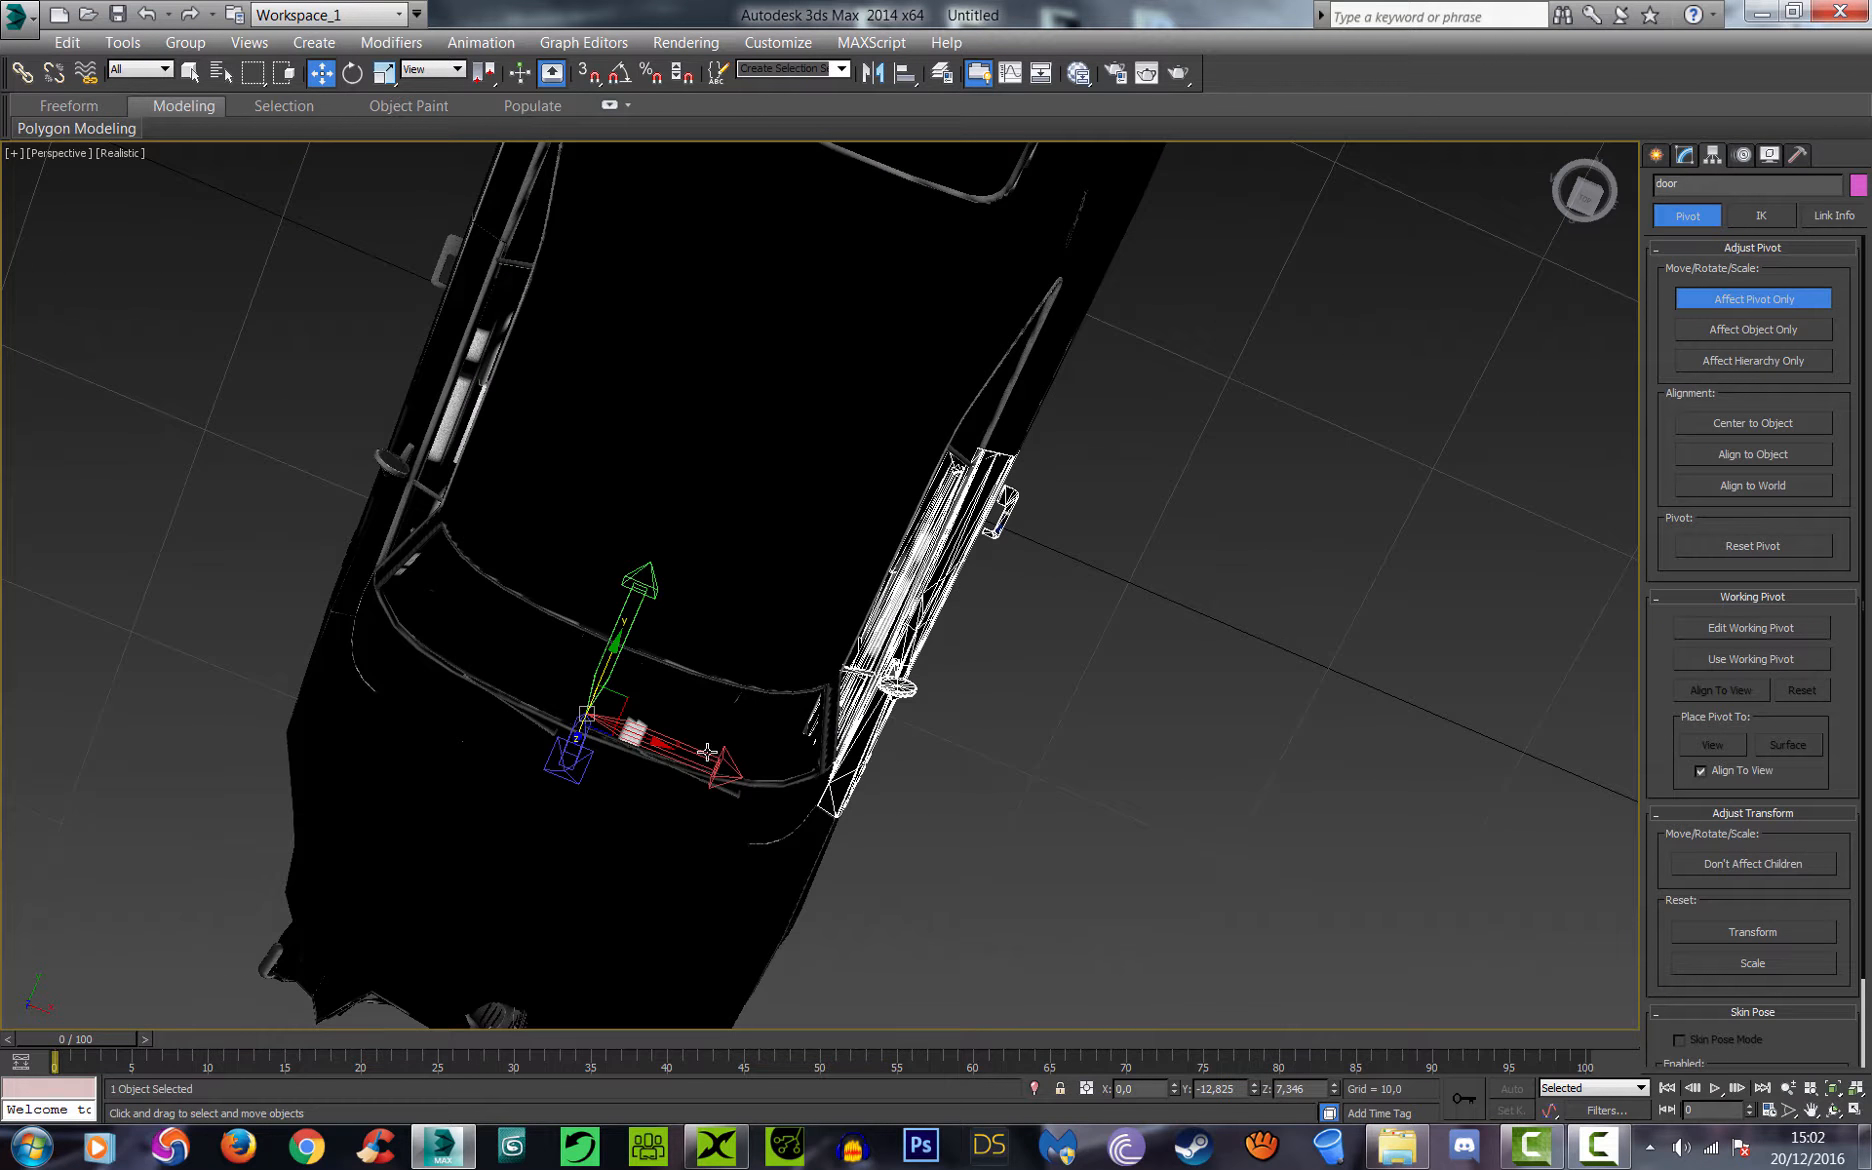
drag(670, 748, 862, 741)
drag(1588, 190, 1640, 245)
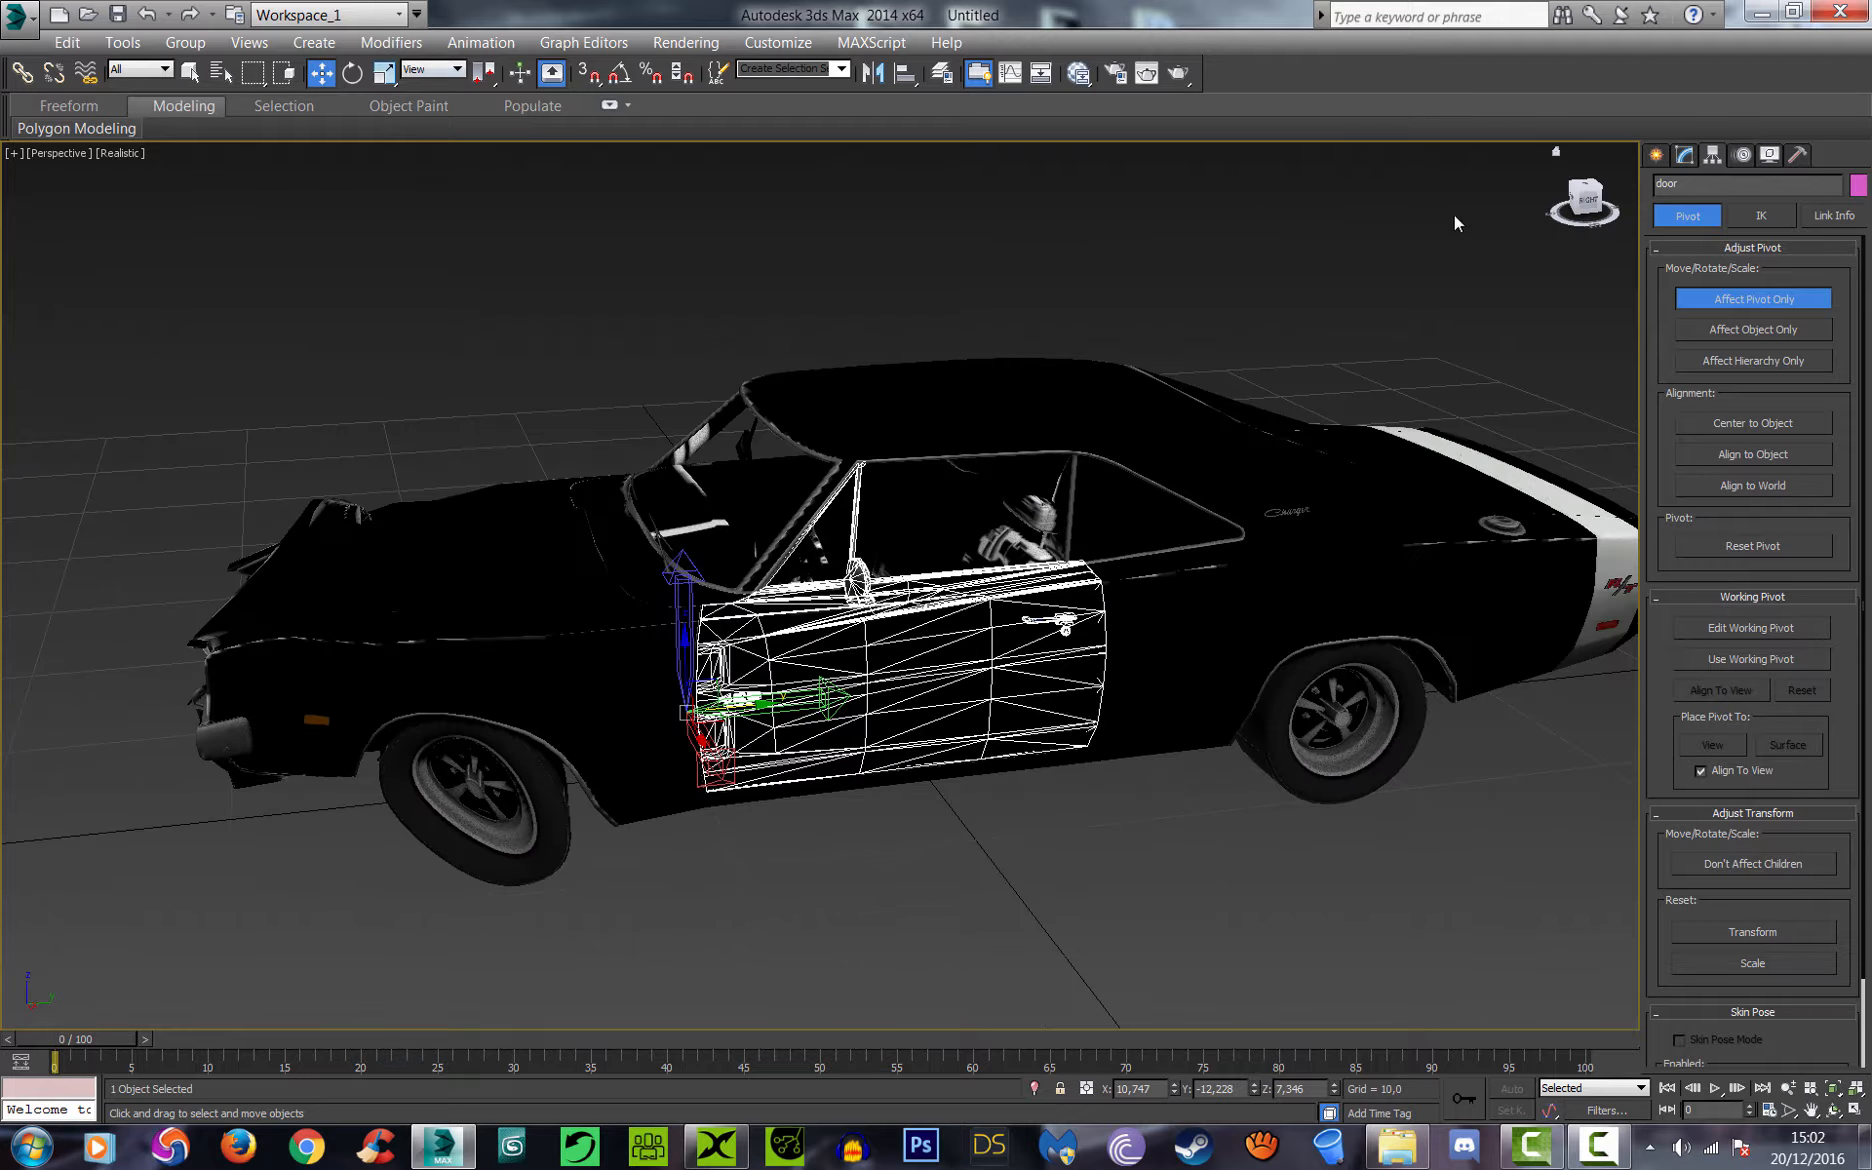
click(1757, 302)
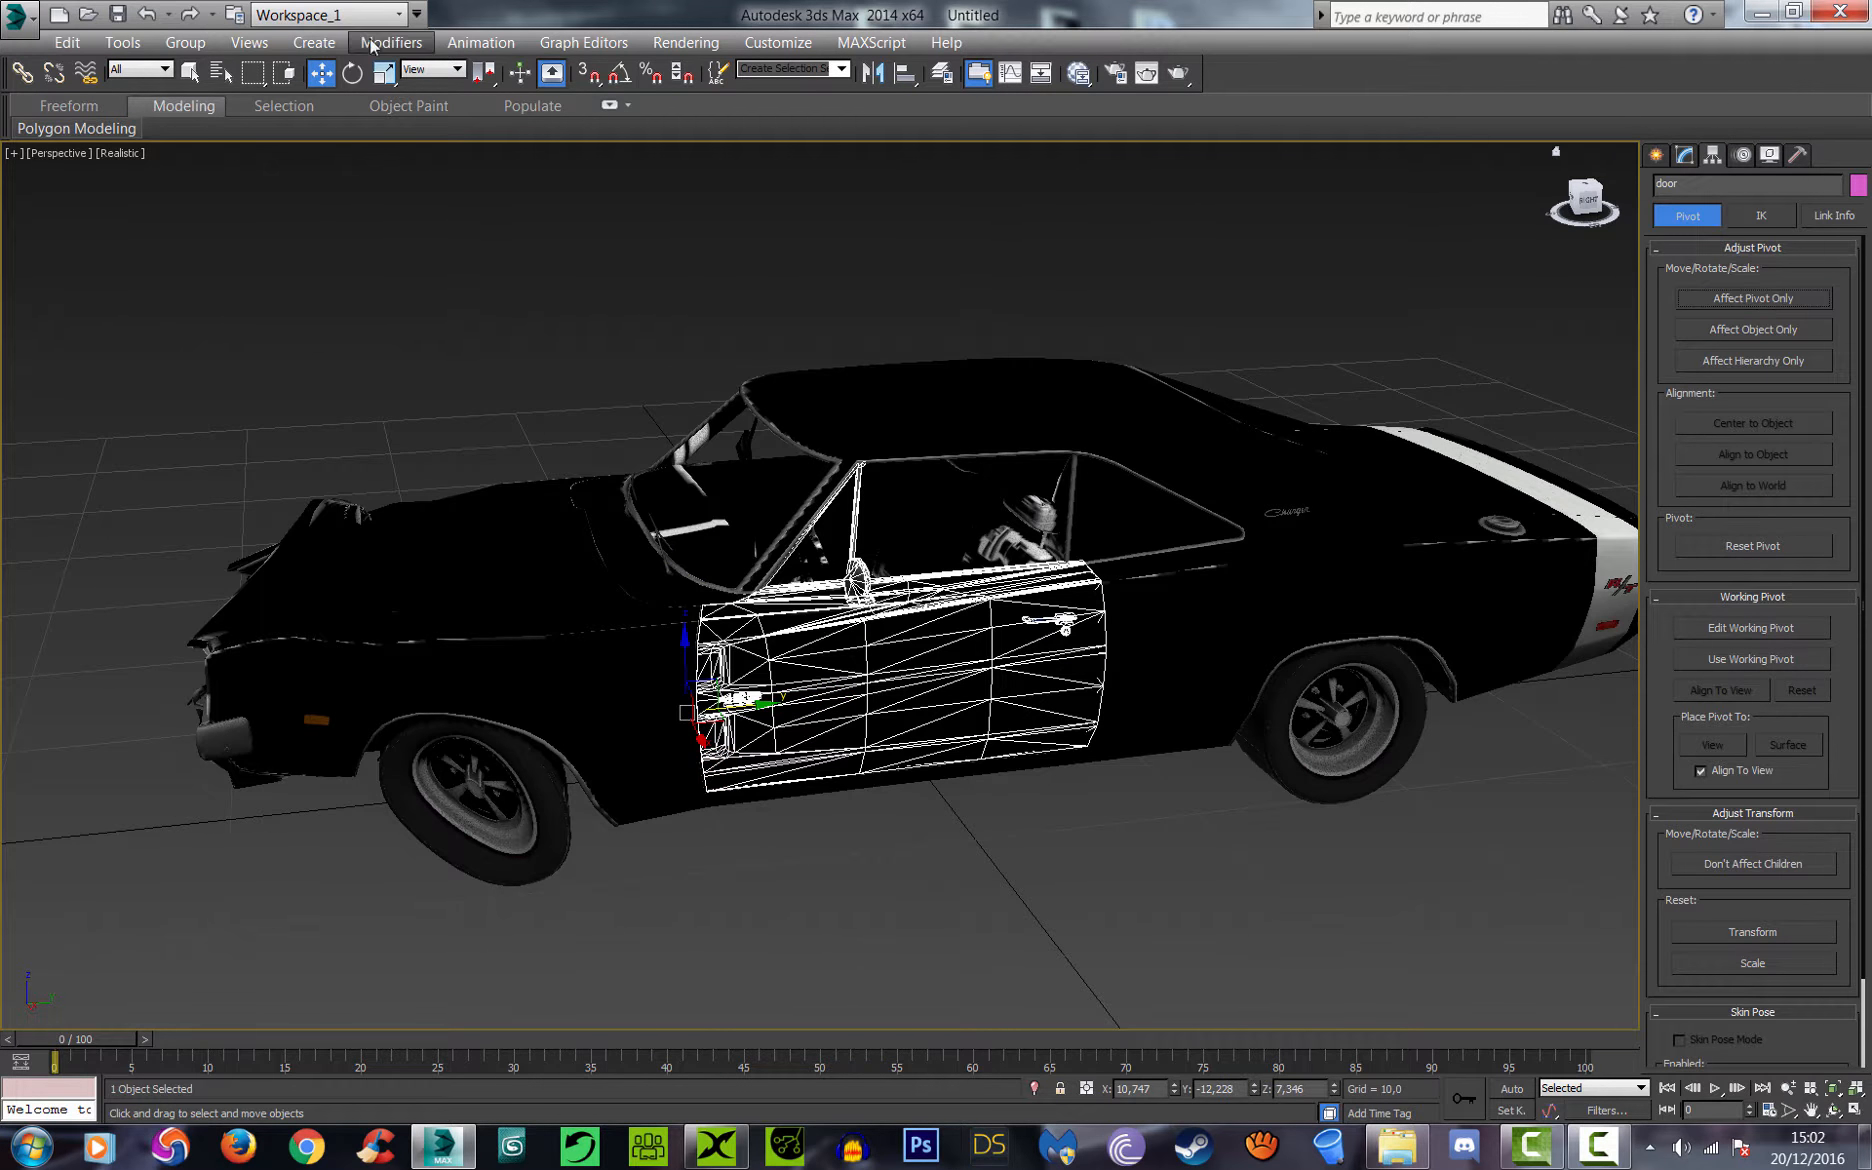
Step: Swing the door open about 49 degrees around its hinge on the Z axis, check it from the side, and rotate it closed again
click(352, 72)
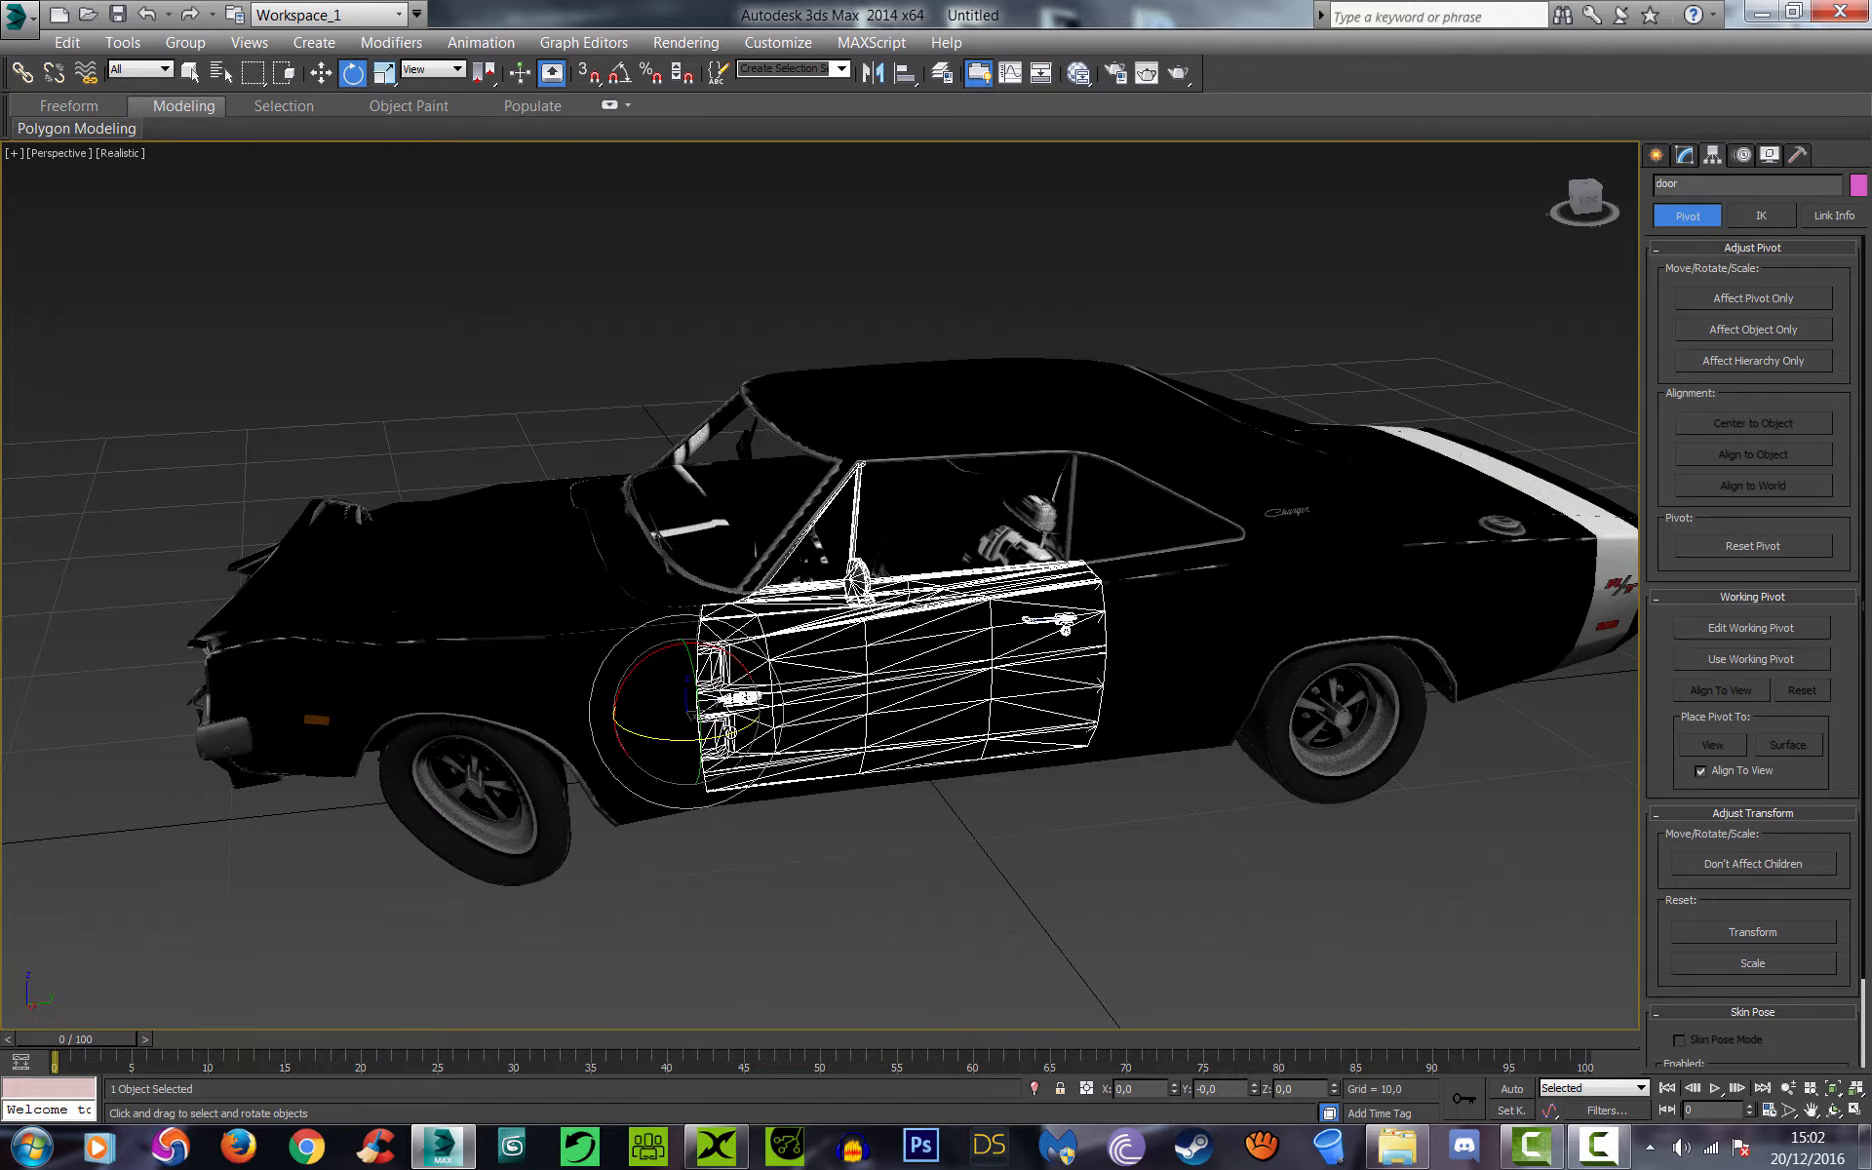
drag(728, 734, 632, 761)
drag(1577, 203, 1622, 202)
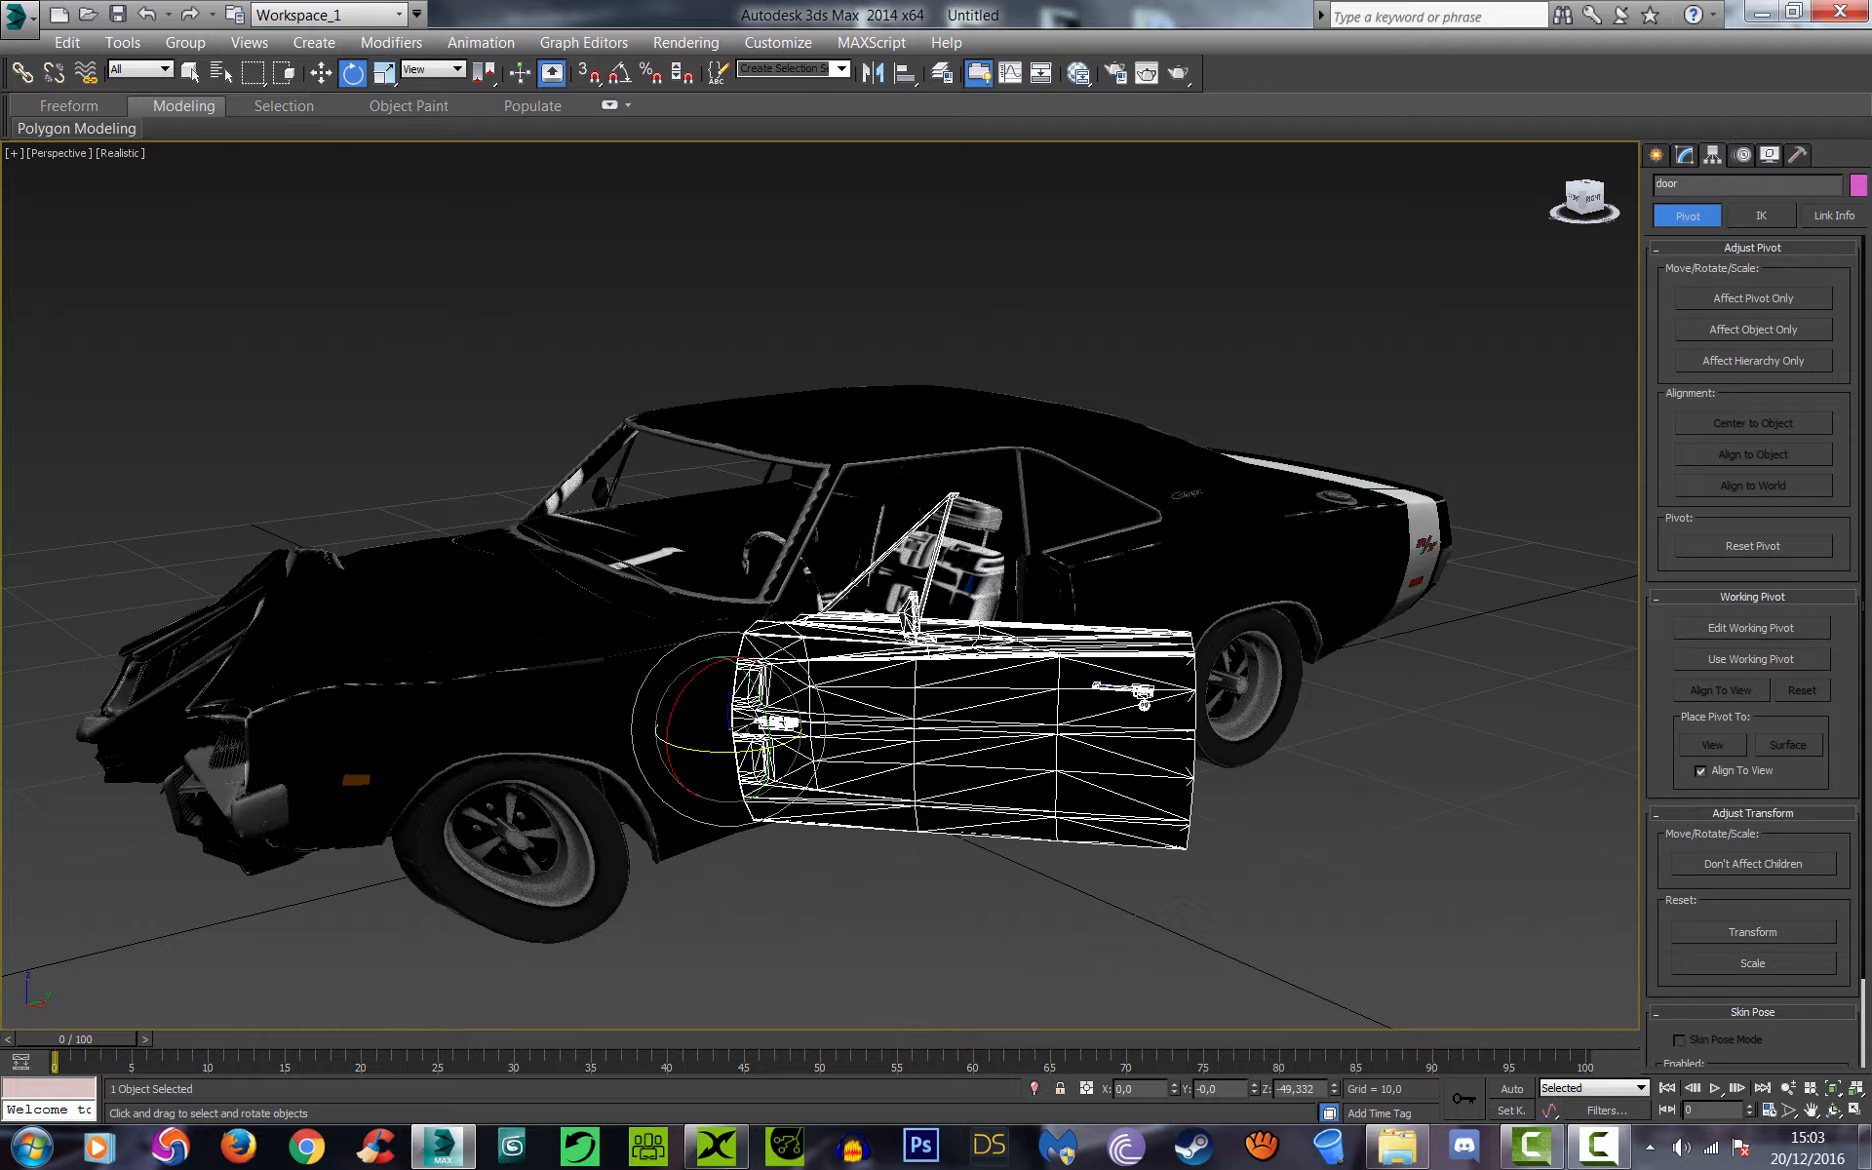
click(1597, 209)
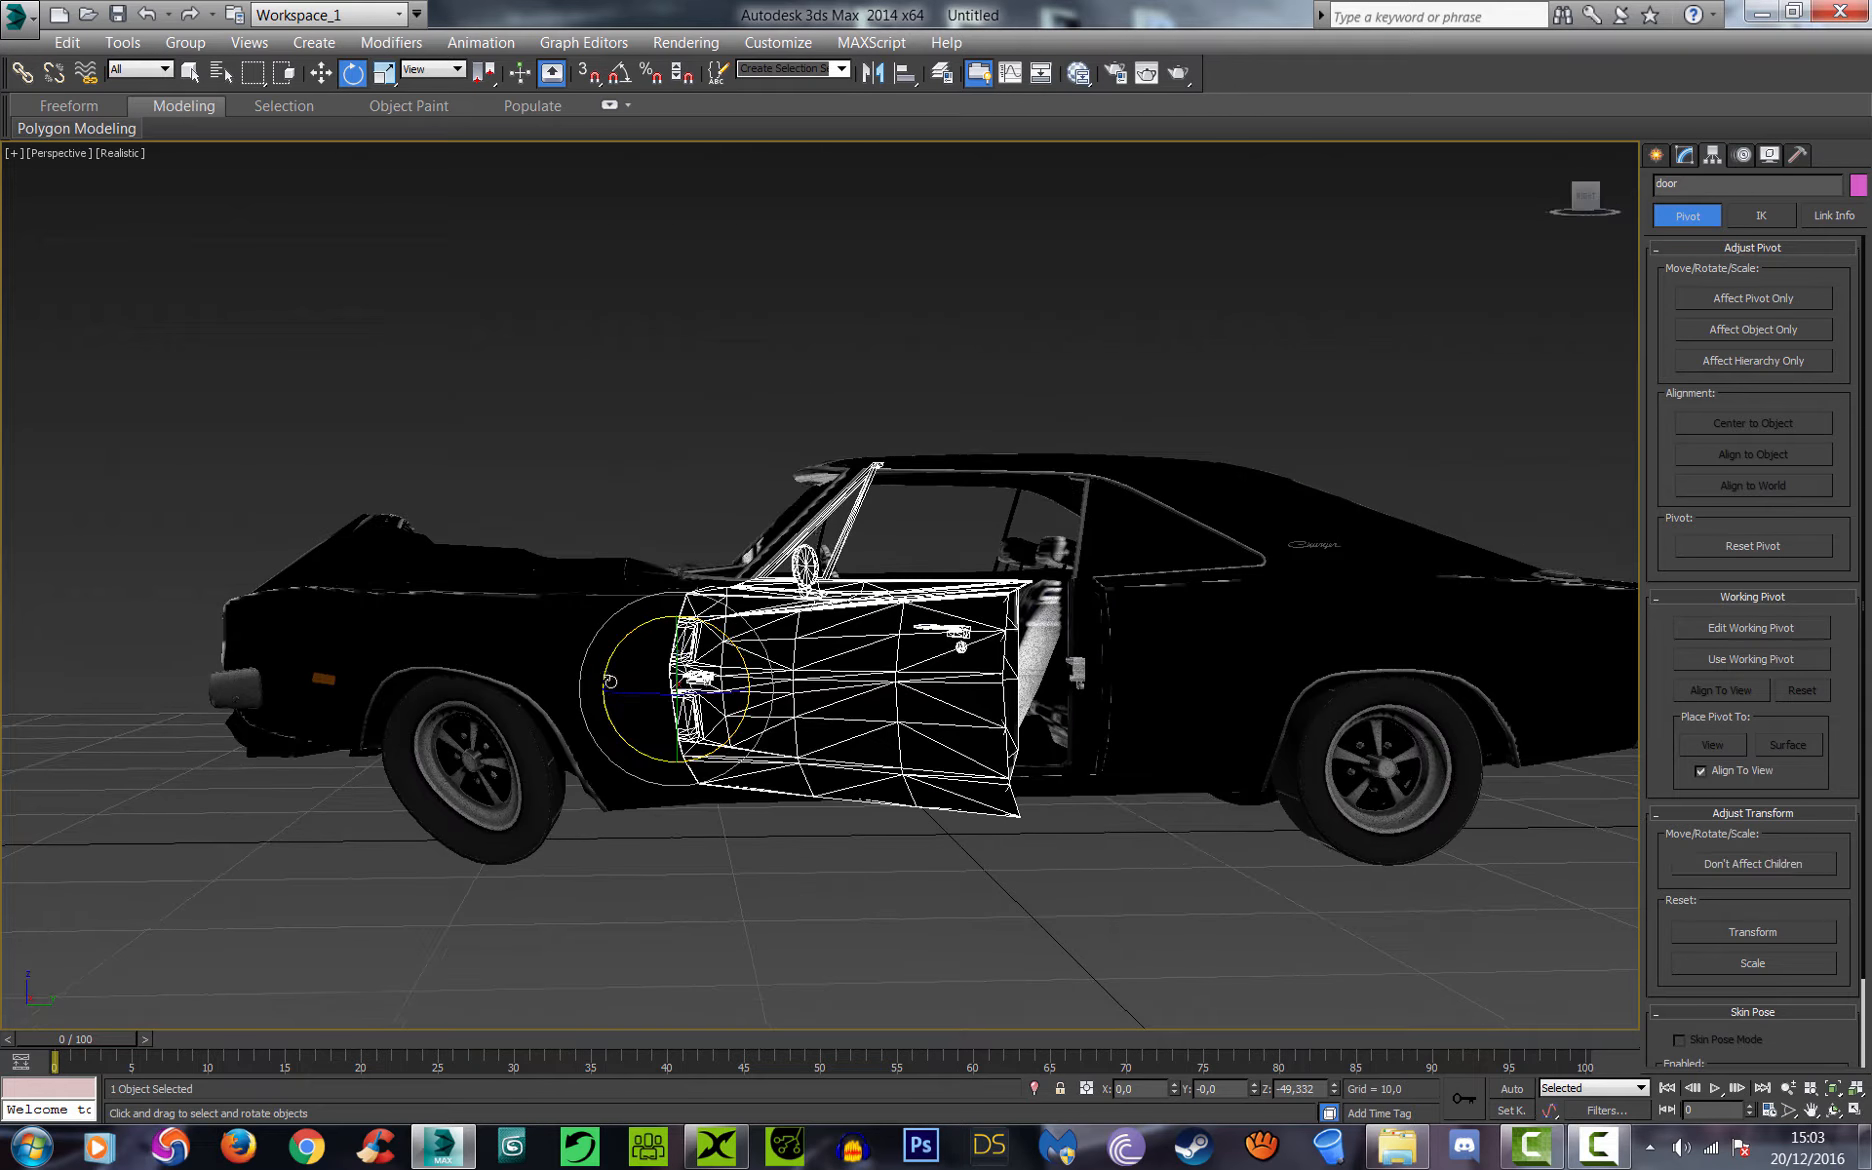
drag(609, 681, 661, 696)
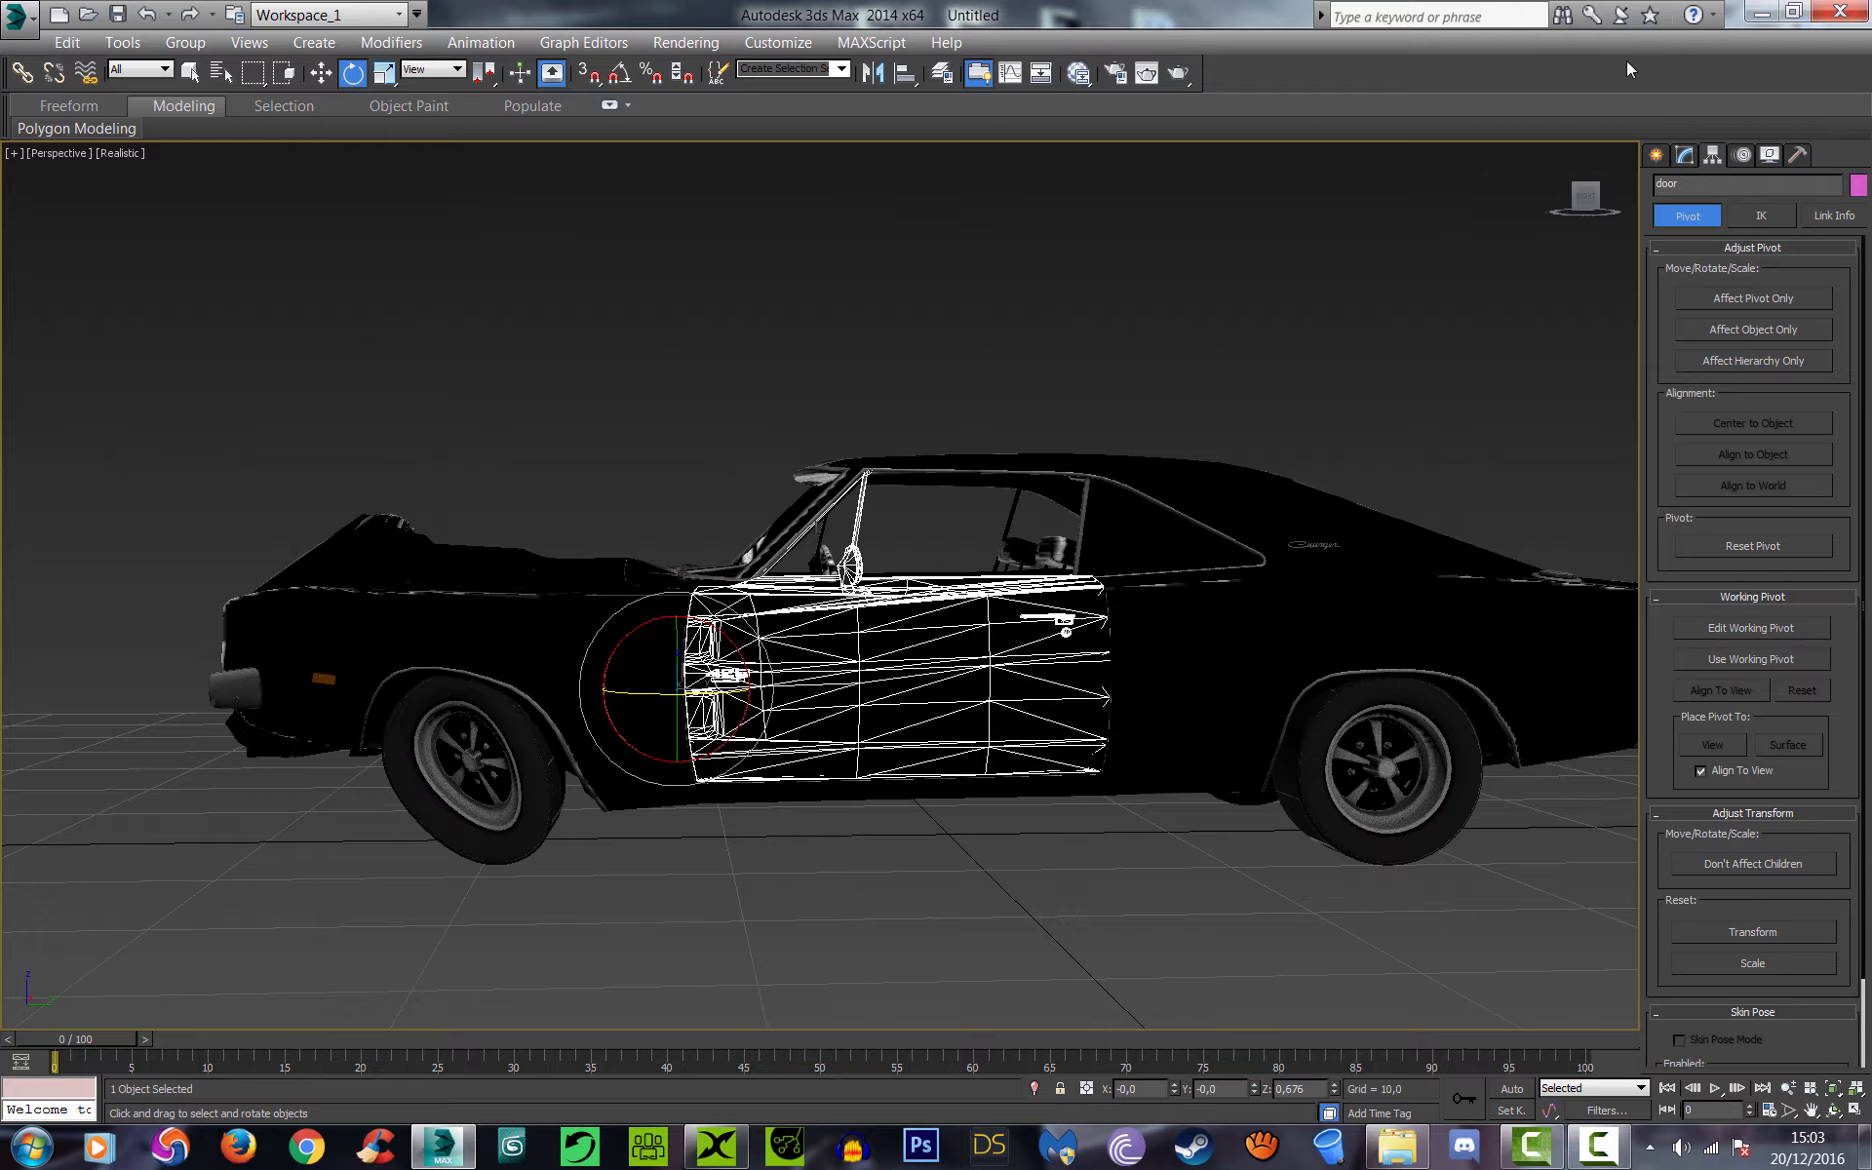
Step: Select the car body and inspect its mesh from the rear, around the trunk lid
drag(1587, 203, 1556, 152)
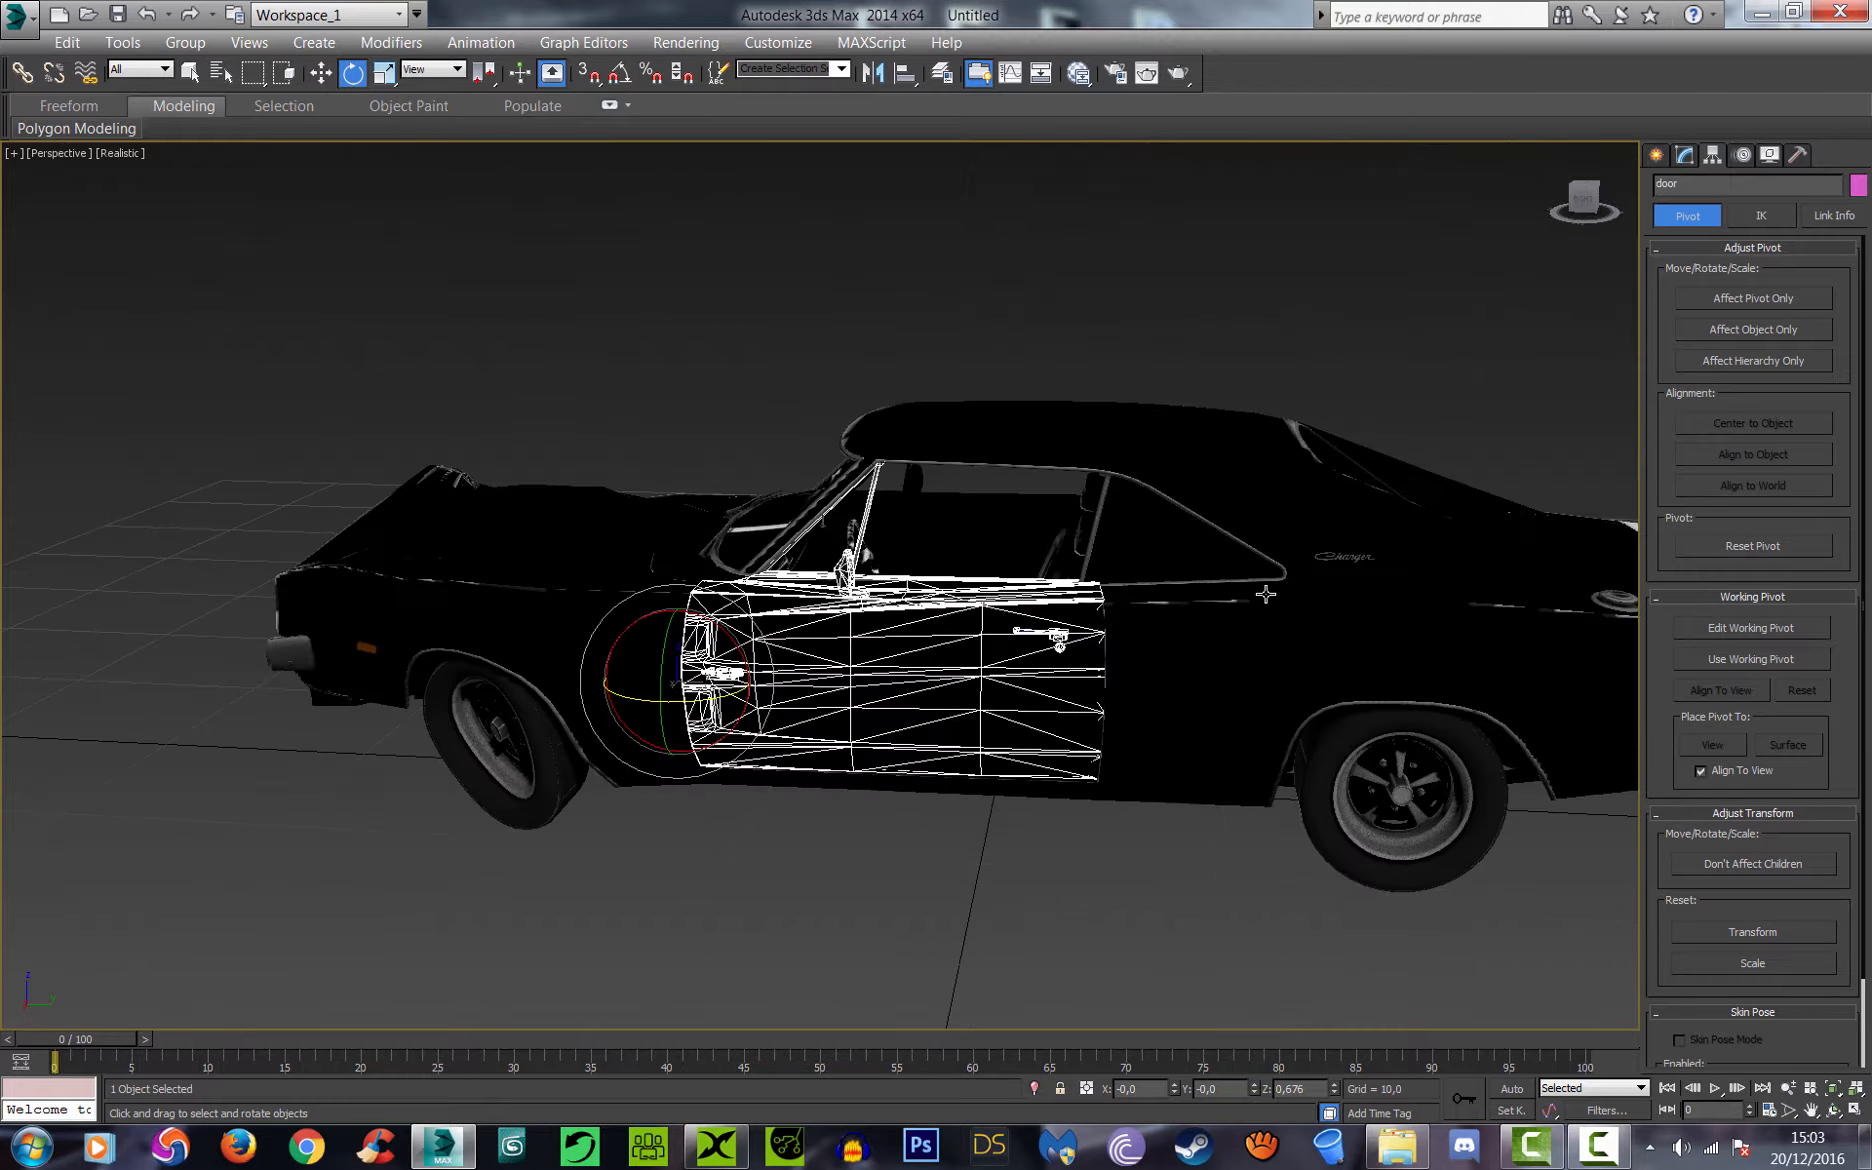
click(1176, 716)
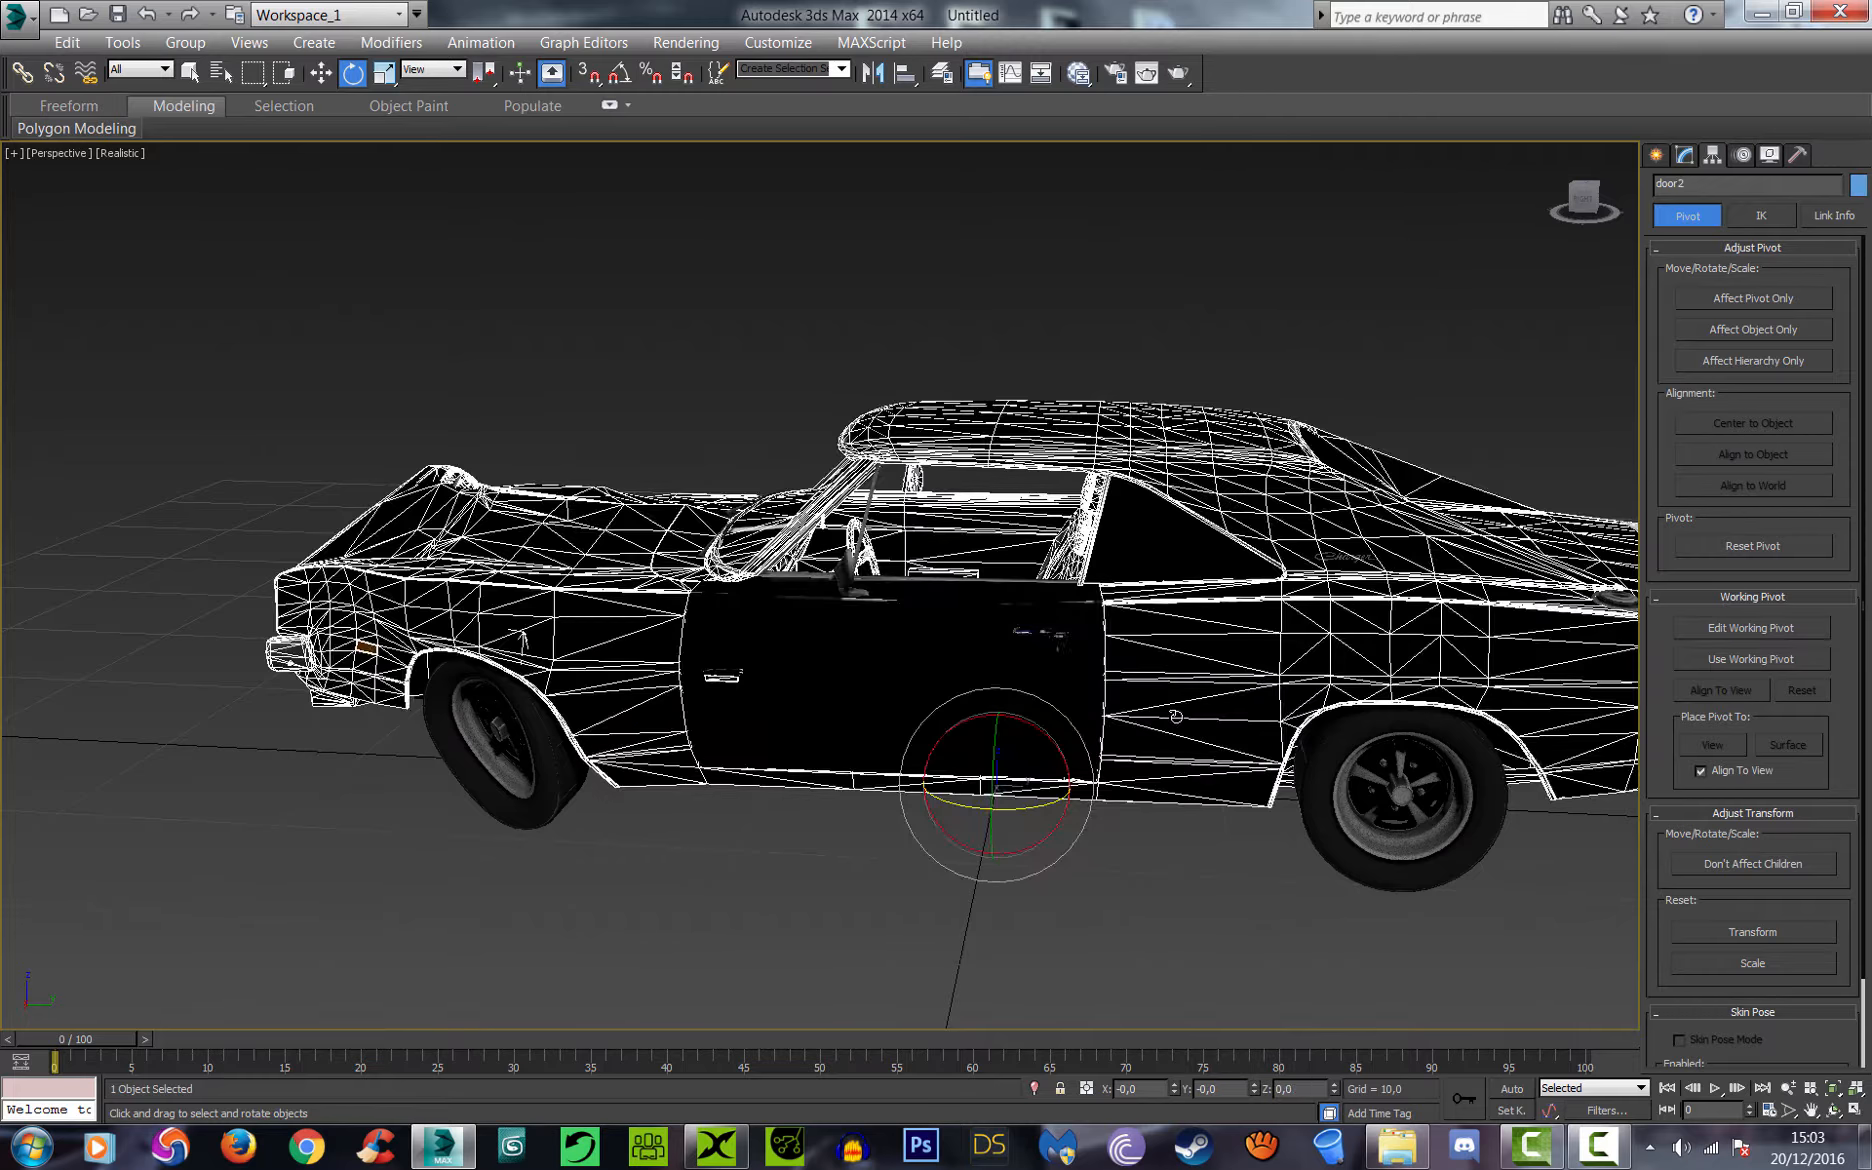
click(1592, 197)
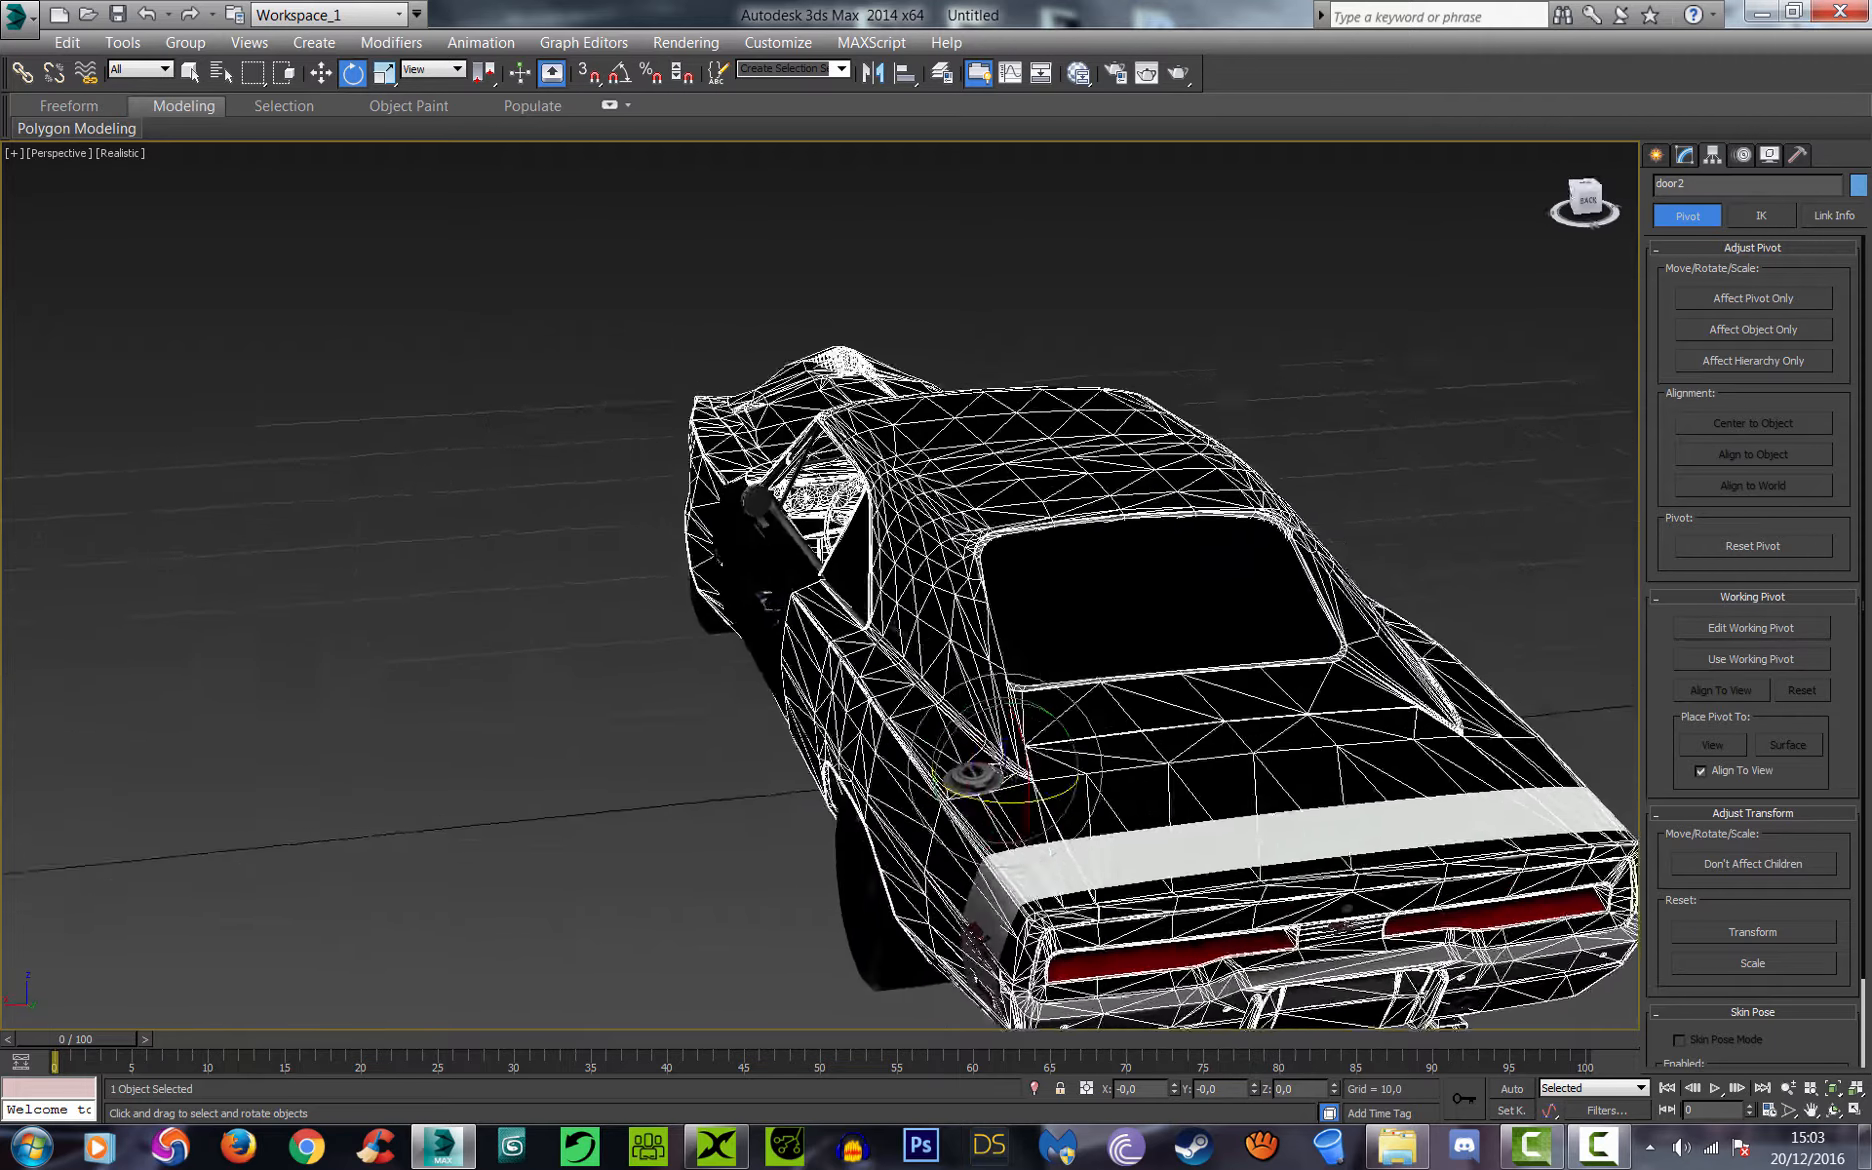
click(1812, 1110)
drag(1388, 635, 1276, 465)
drag(1589, 193, 1625, 212)
drag(1268, 668, 1068, 649)
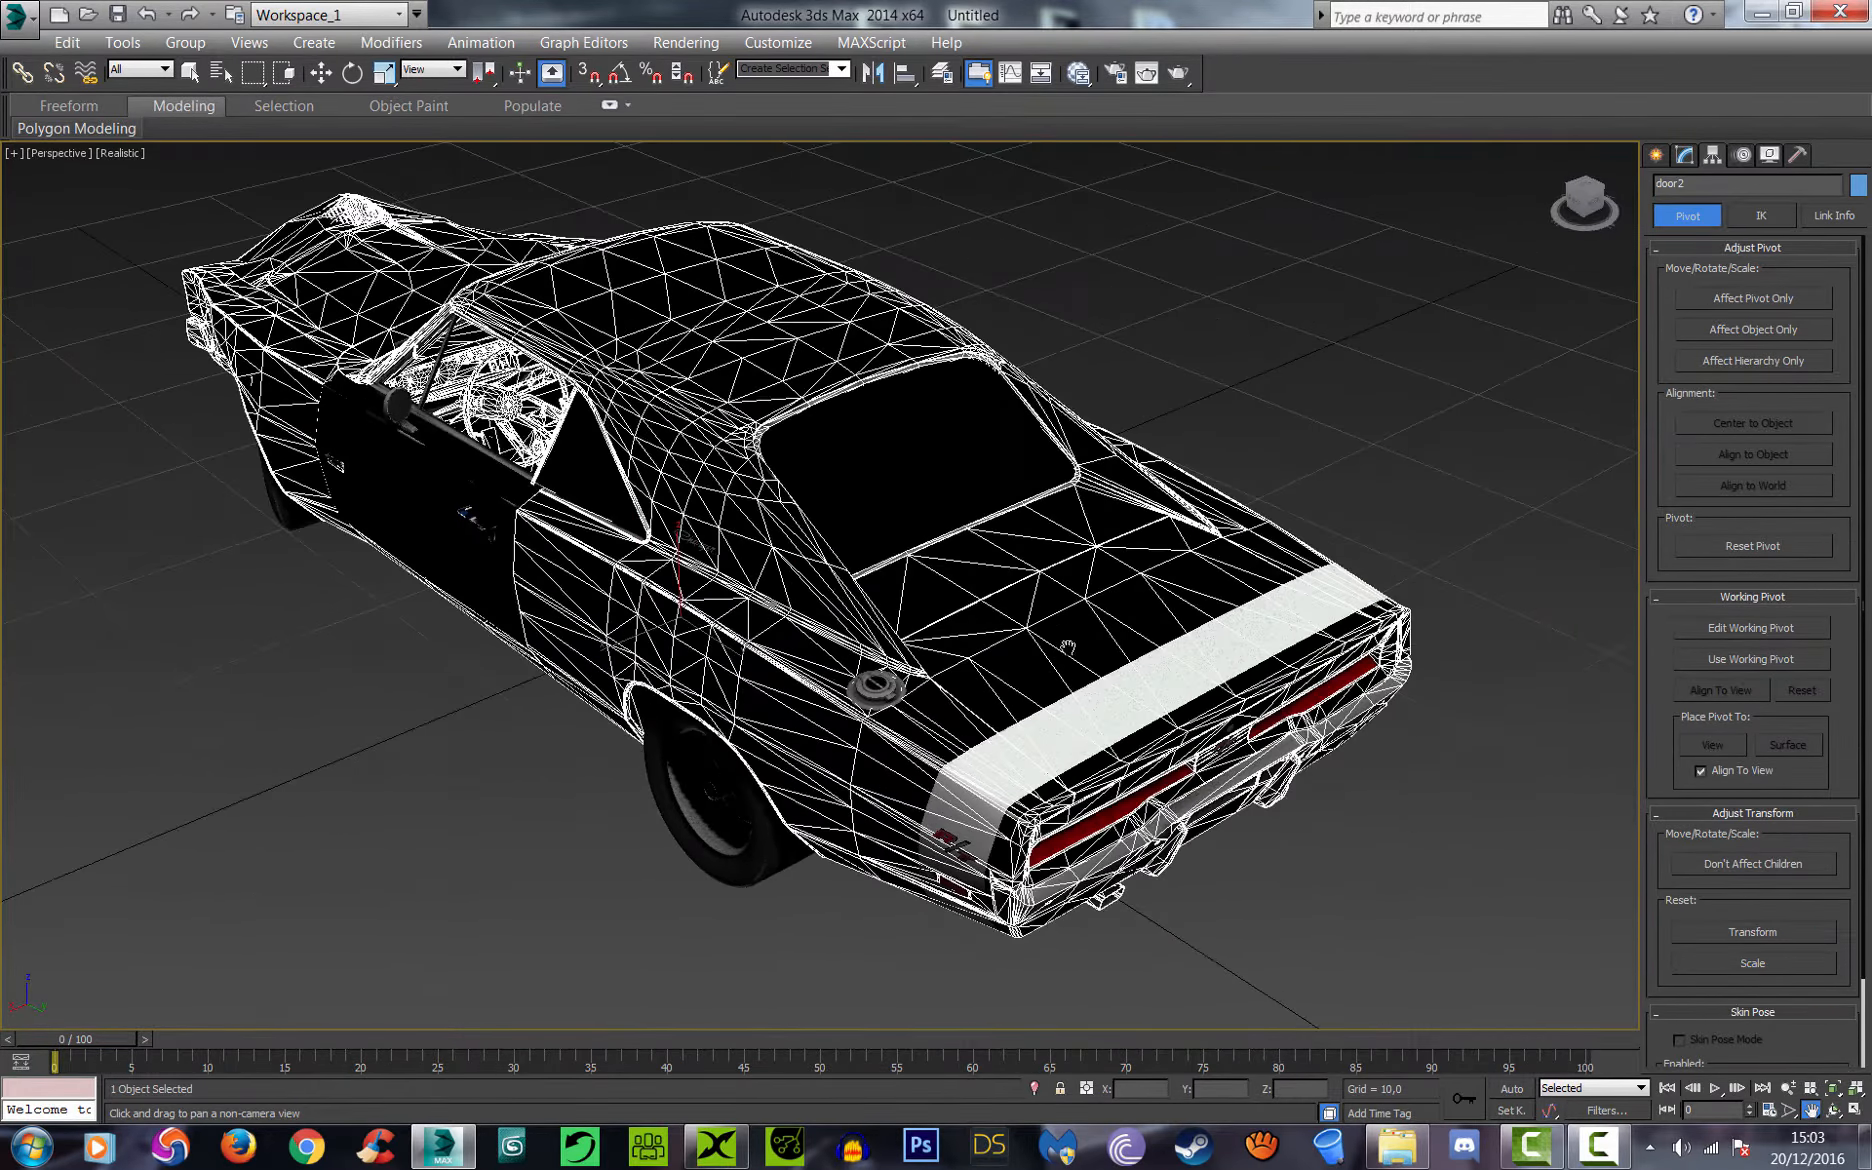
scroll(1078, 652, up, 4)
scroll(1154, 658, down, 4)
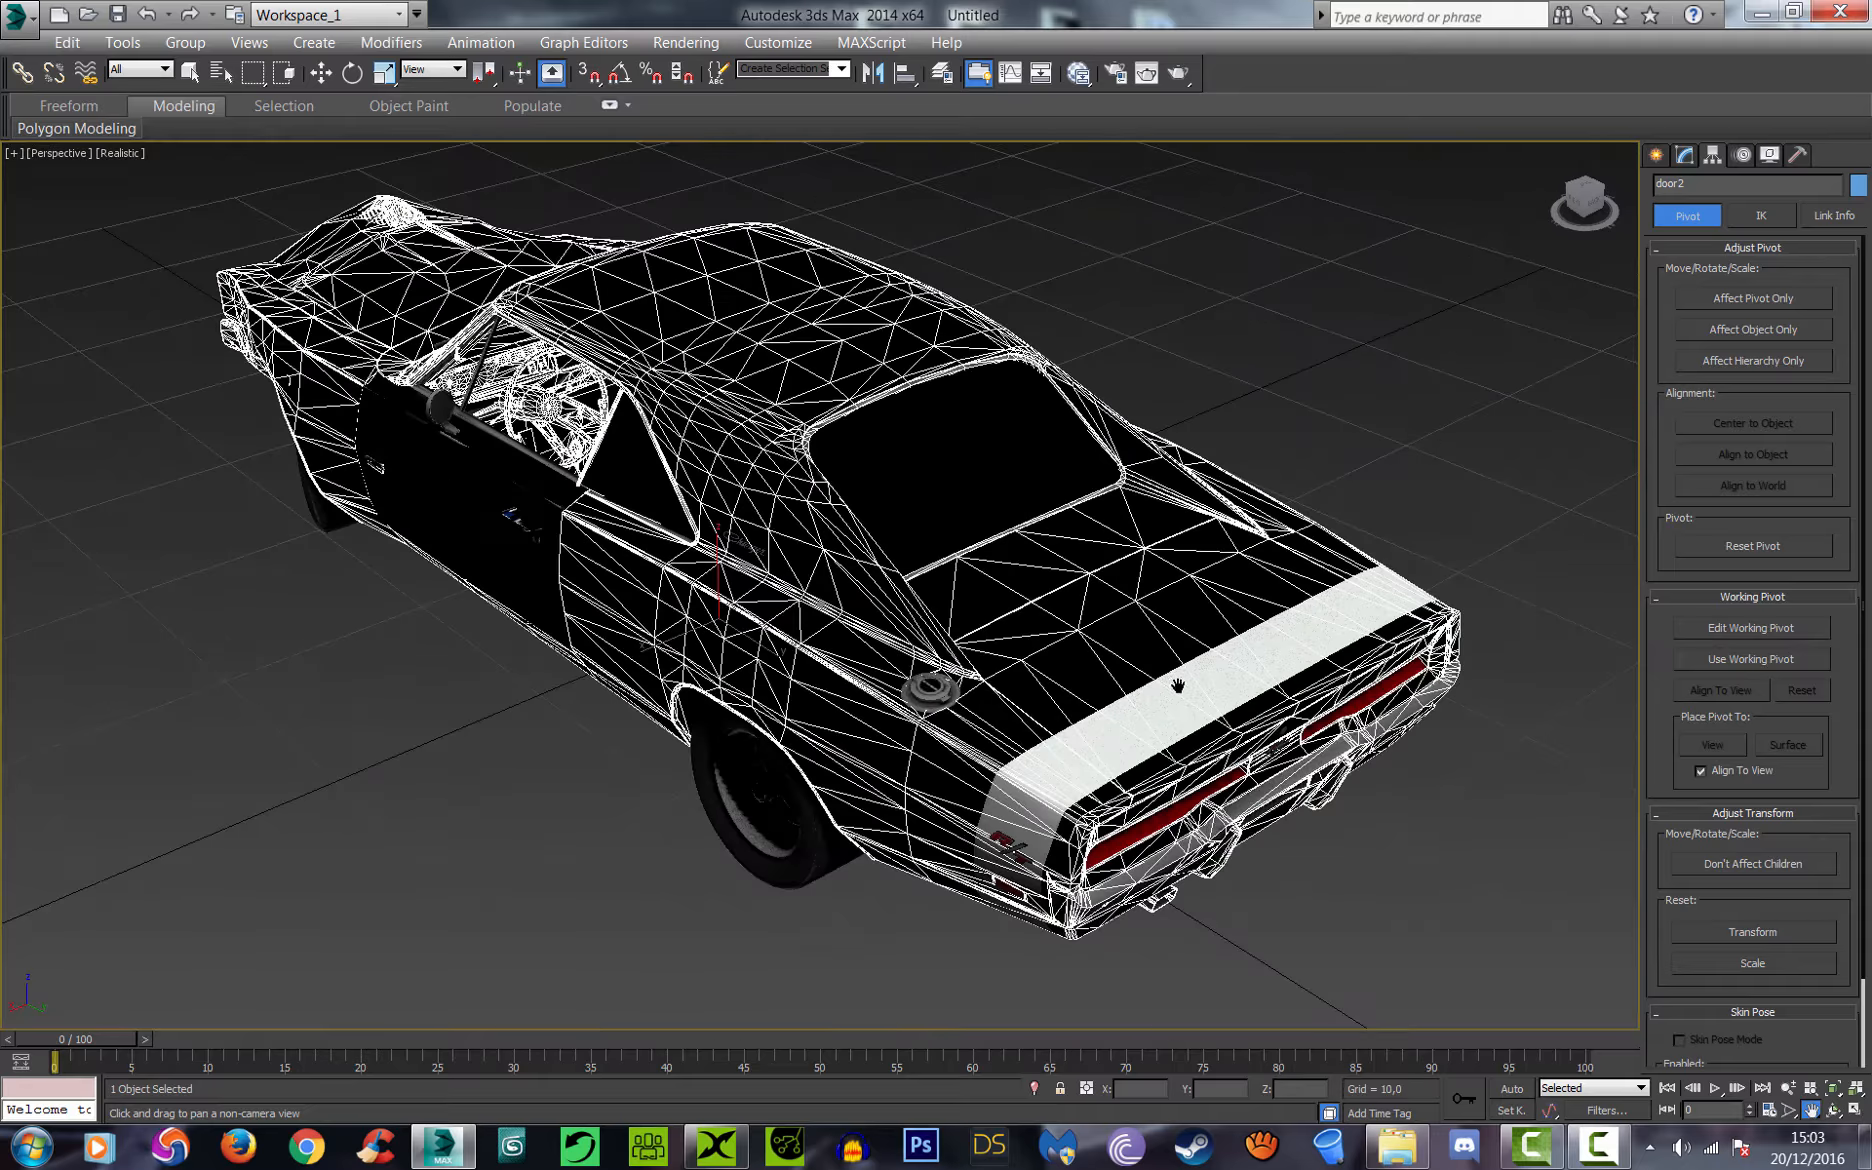
drag(1178, 685, 1046, 667)
drag(1608, 217, 1589, 215)
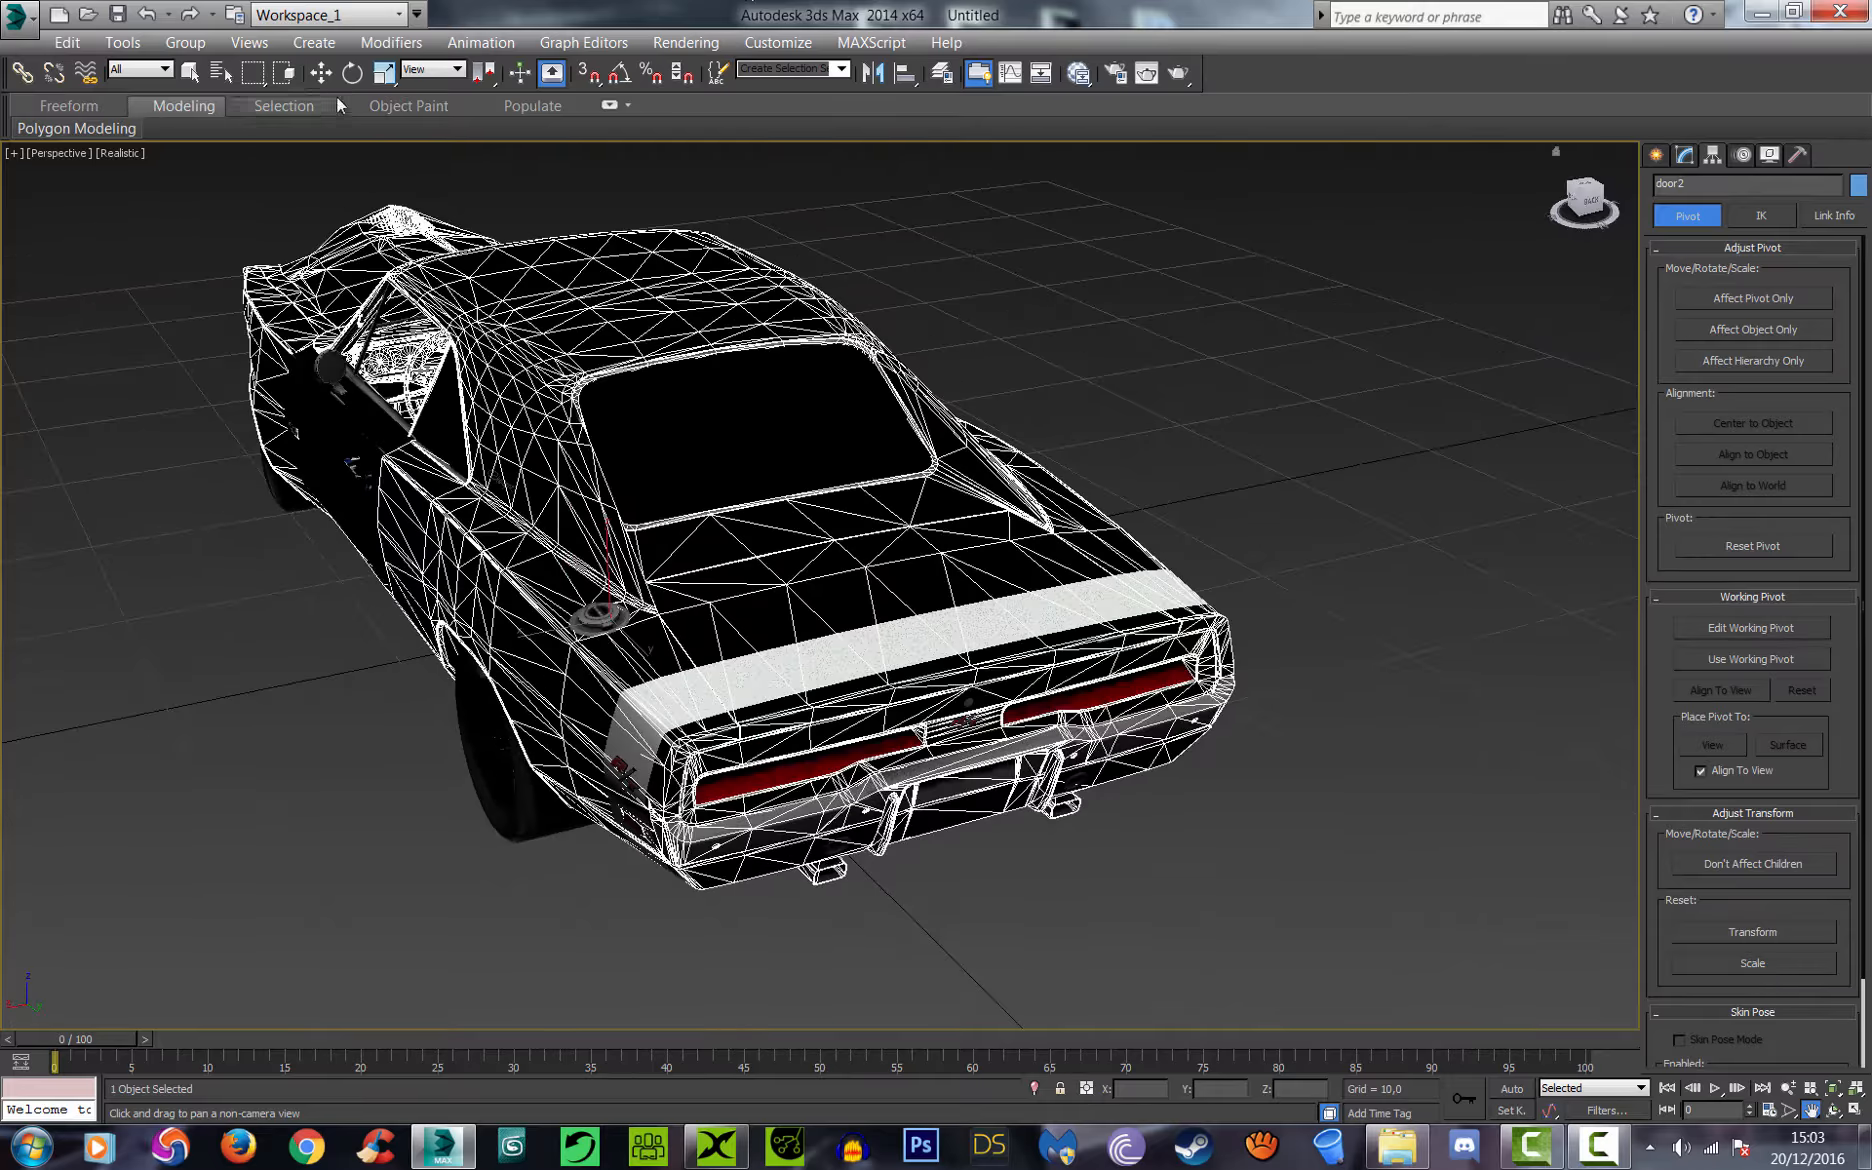
click(320, 72)
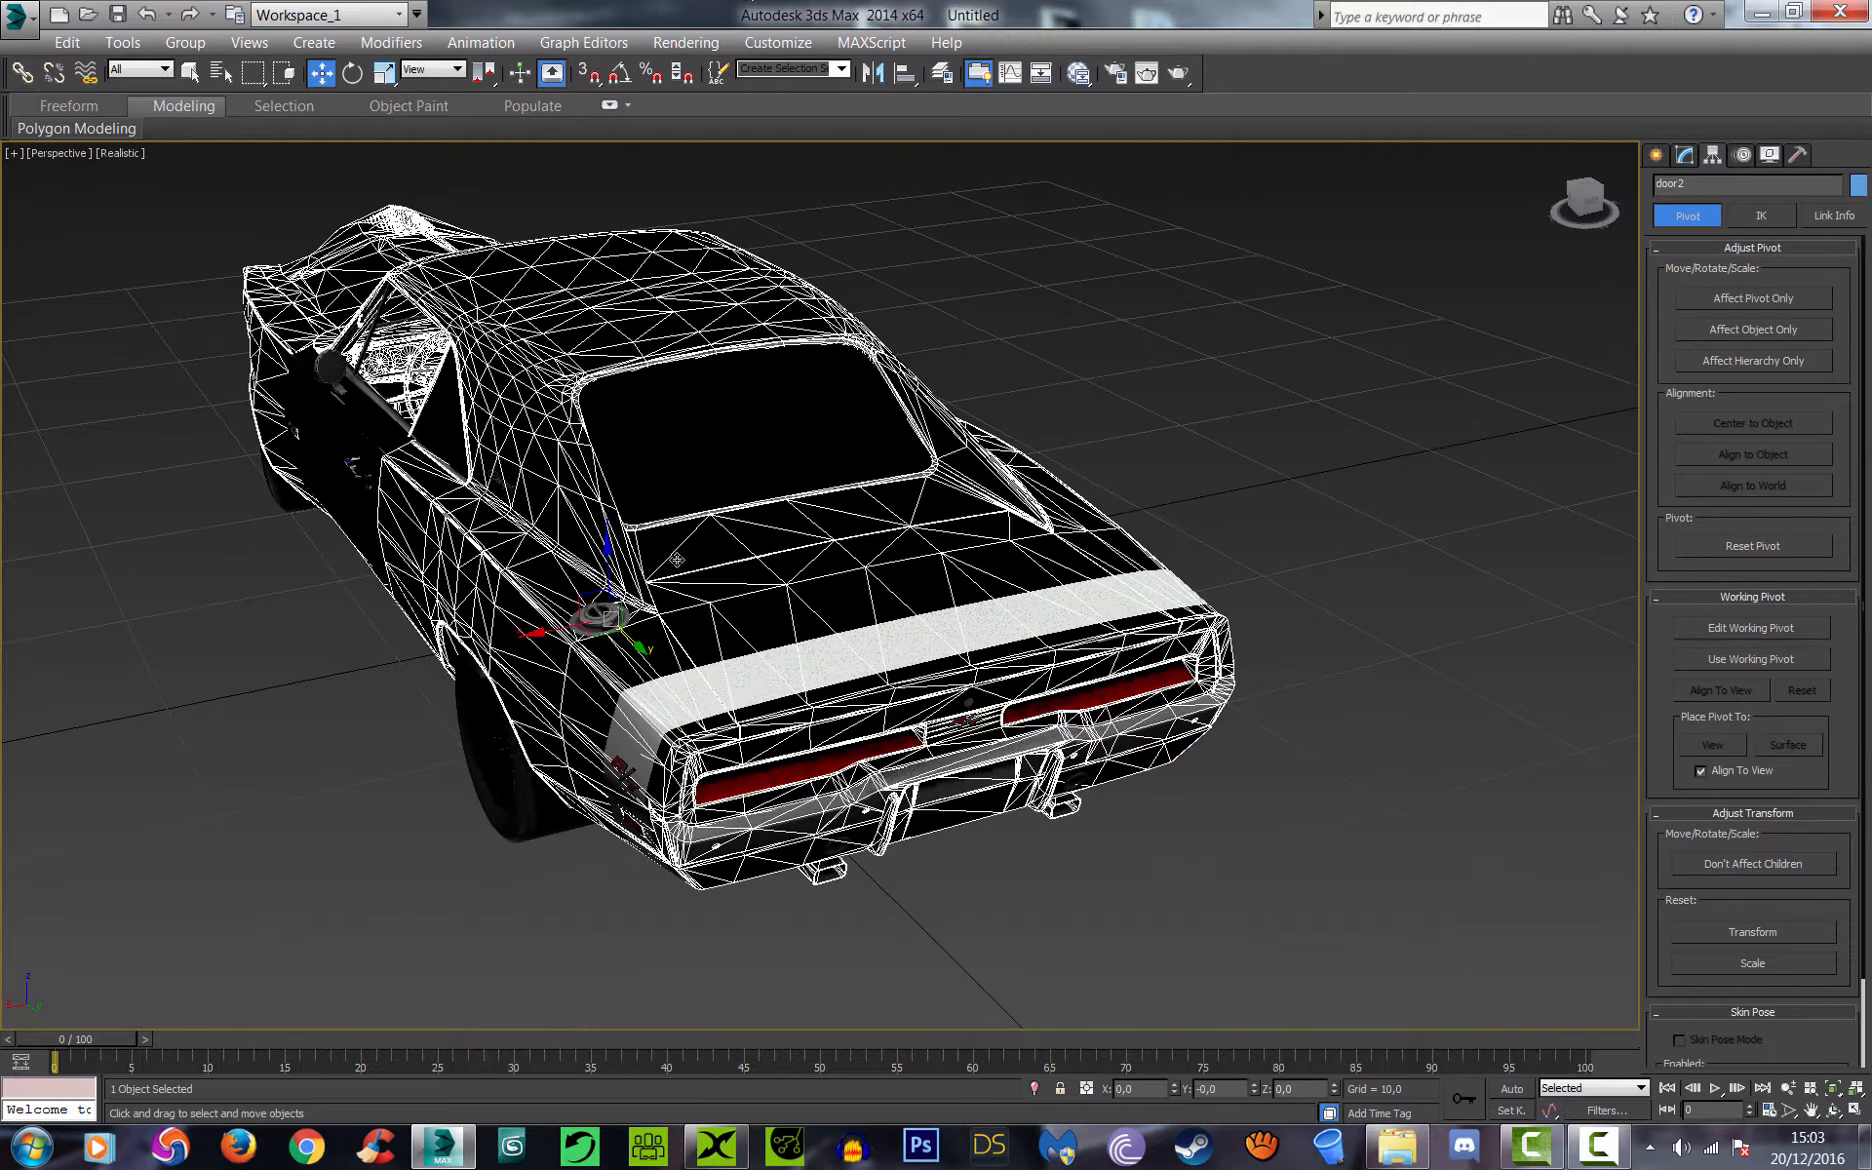
click(1245, 958)
click(847, 607)
click(1537, 1148)
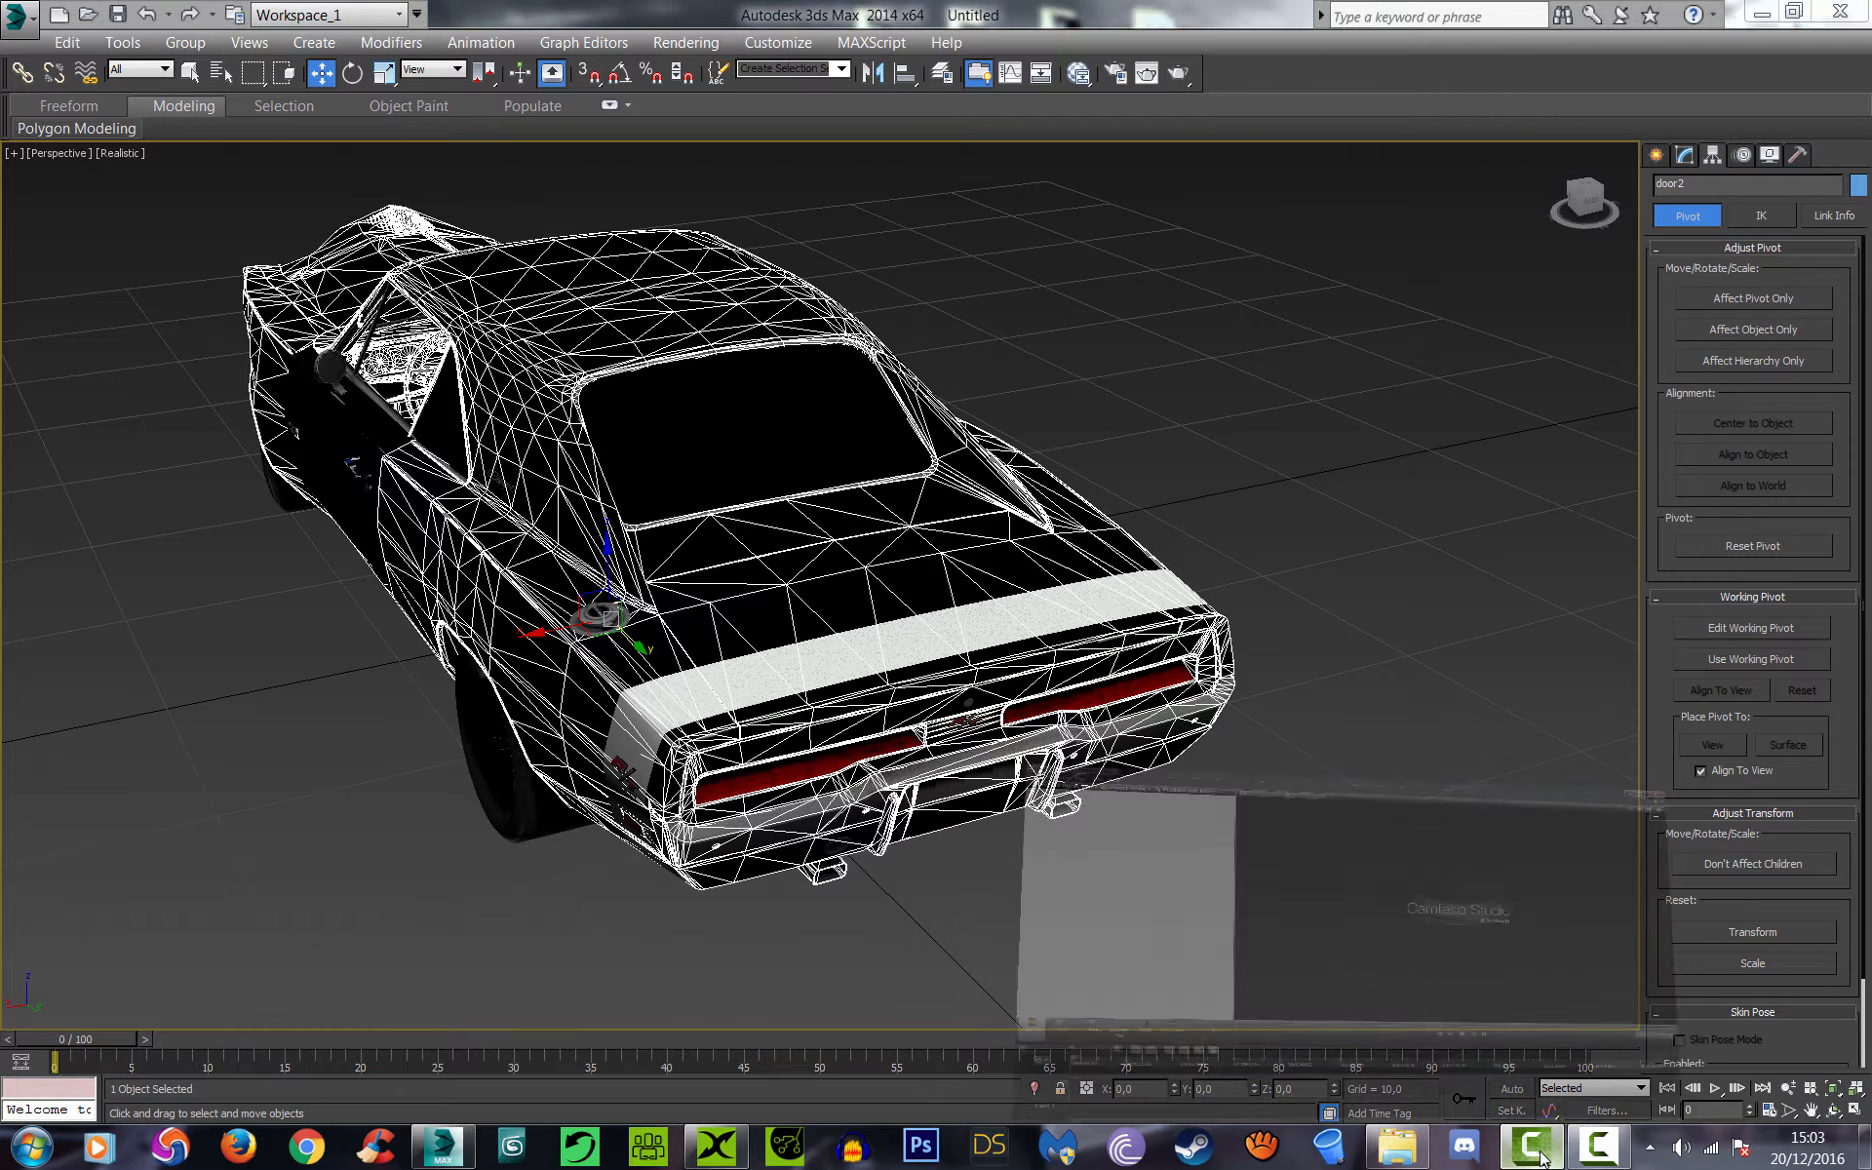
click(1531, 1146)
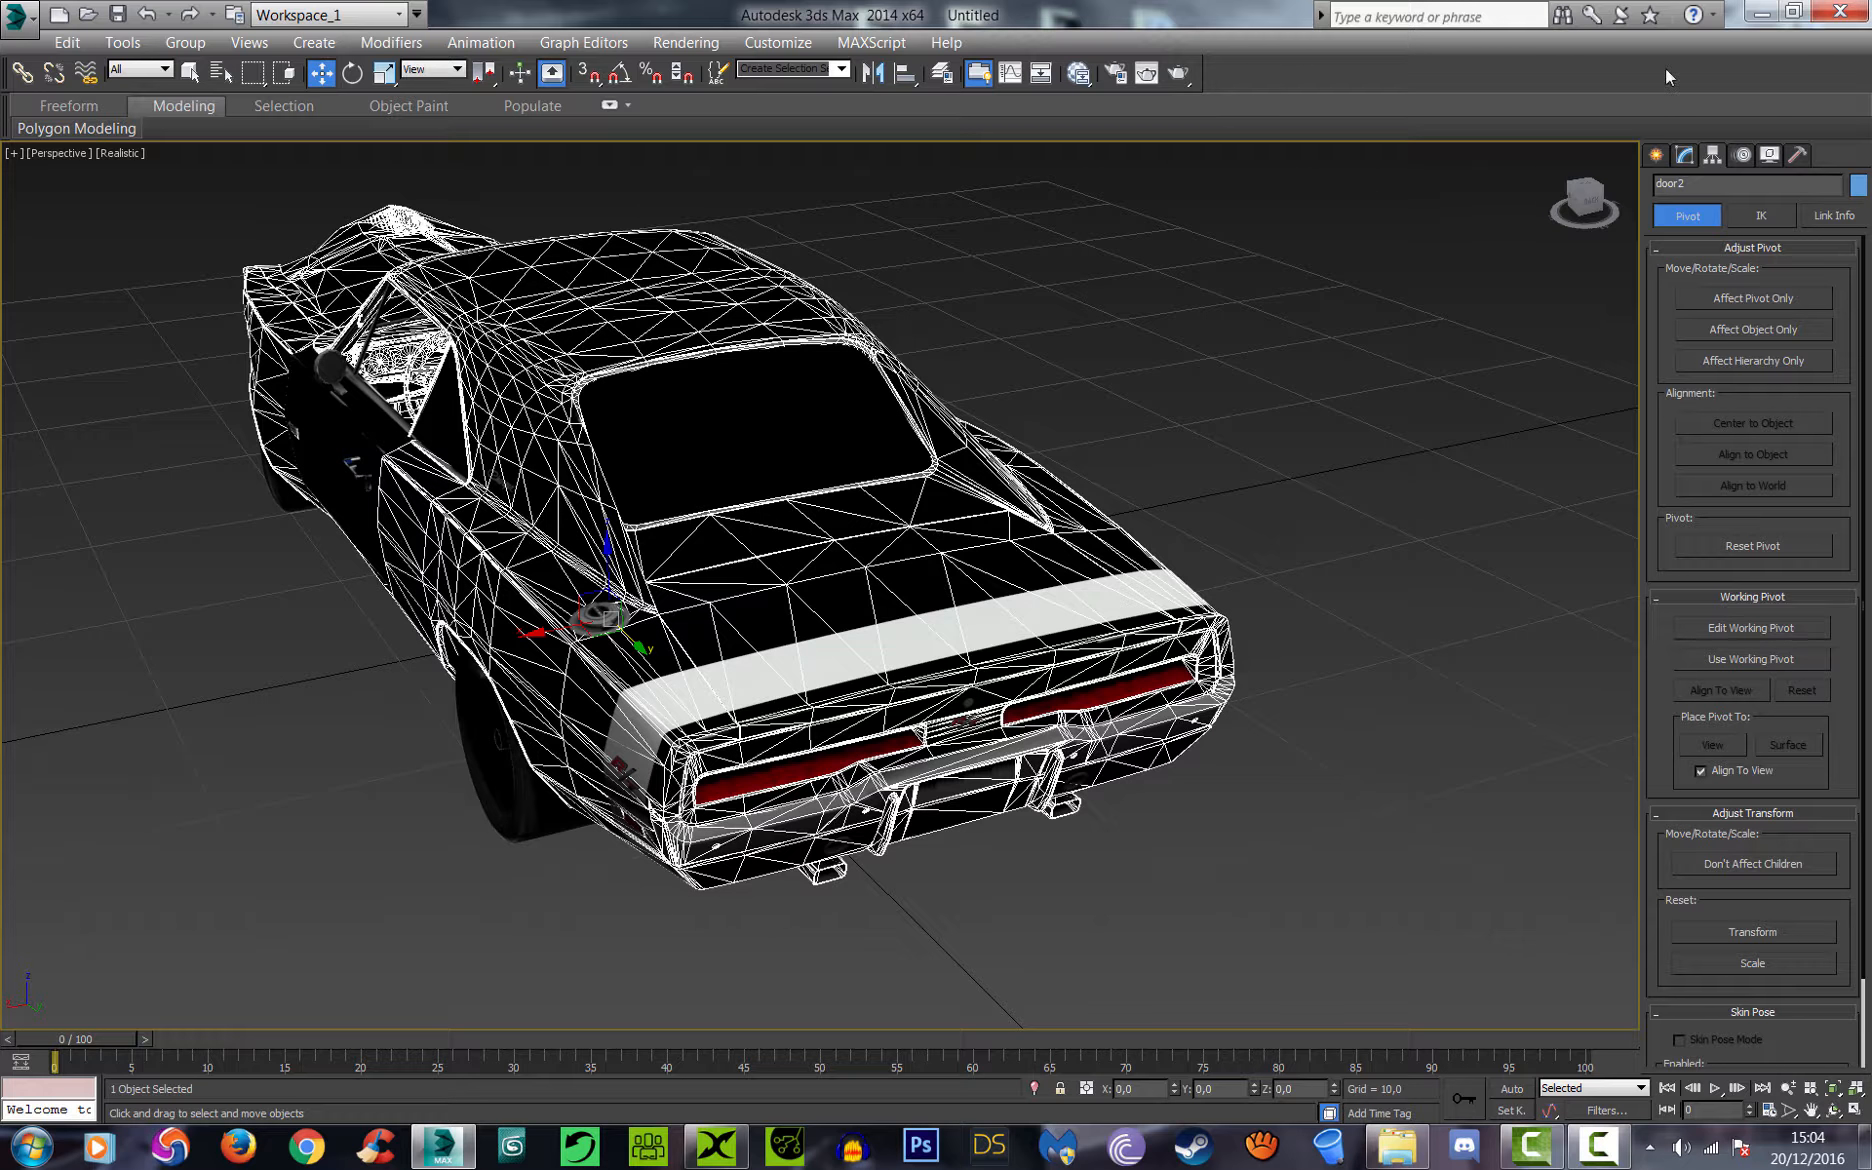
Step: Examine the trunk area and the rear of the car from several angles, and clear the body selection
drag(1570, 188, 1568, 195)
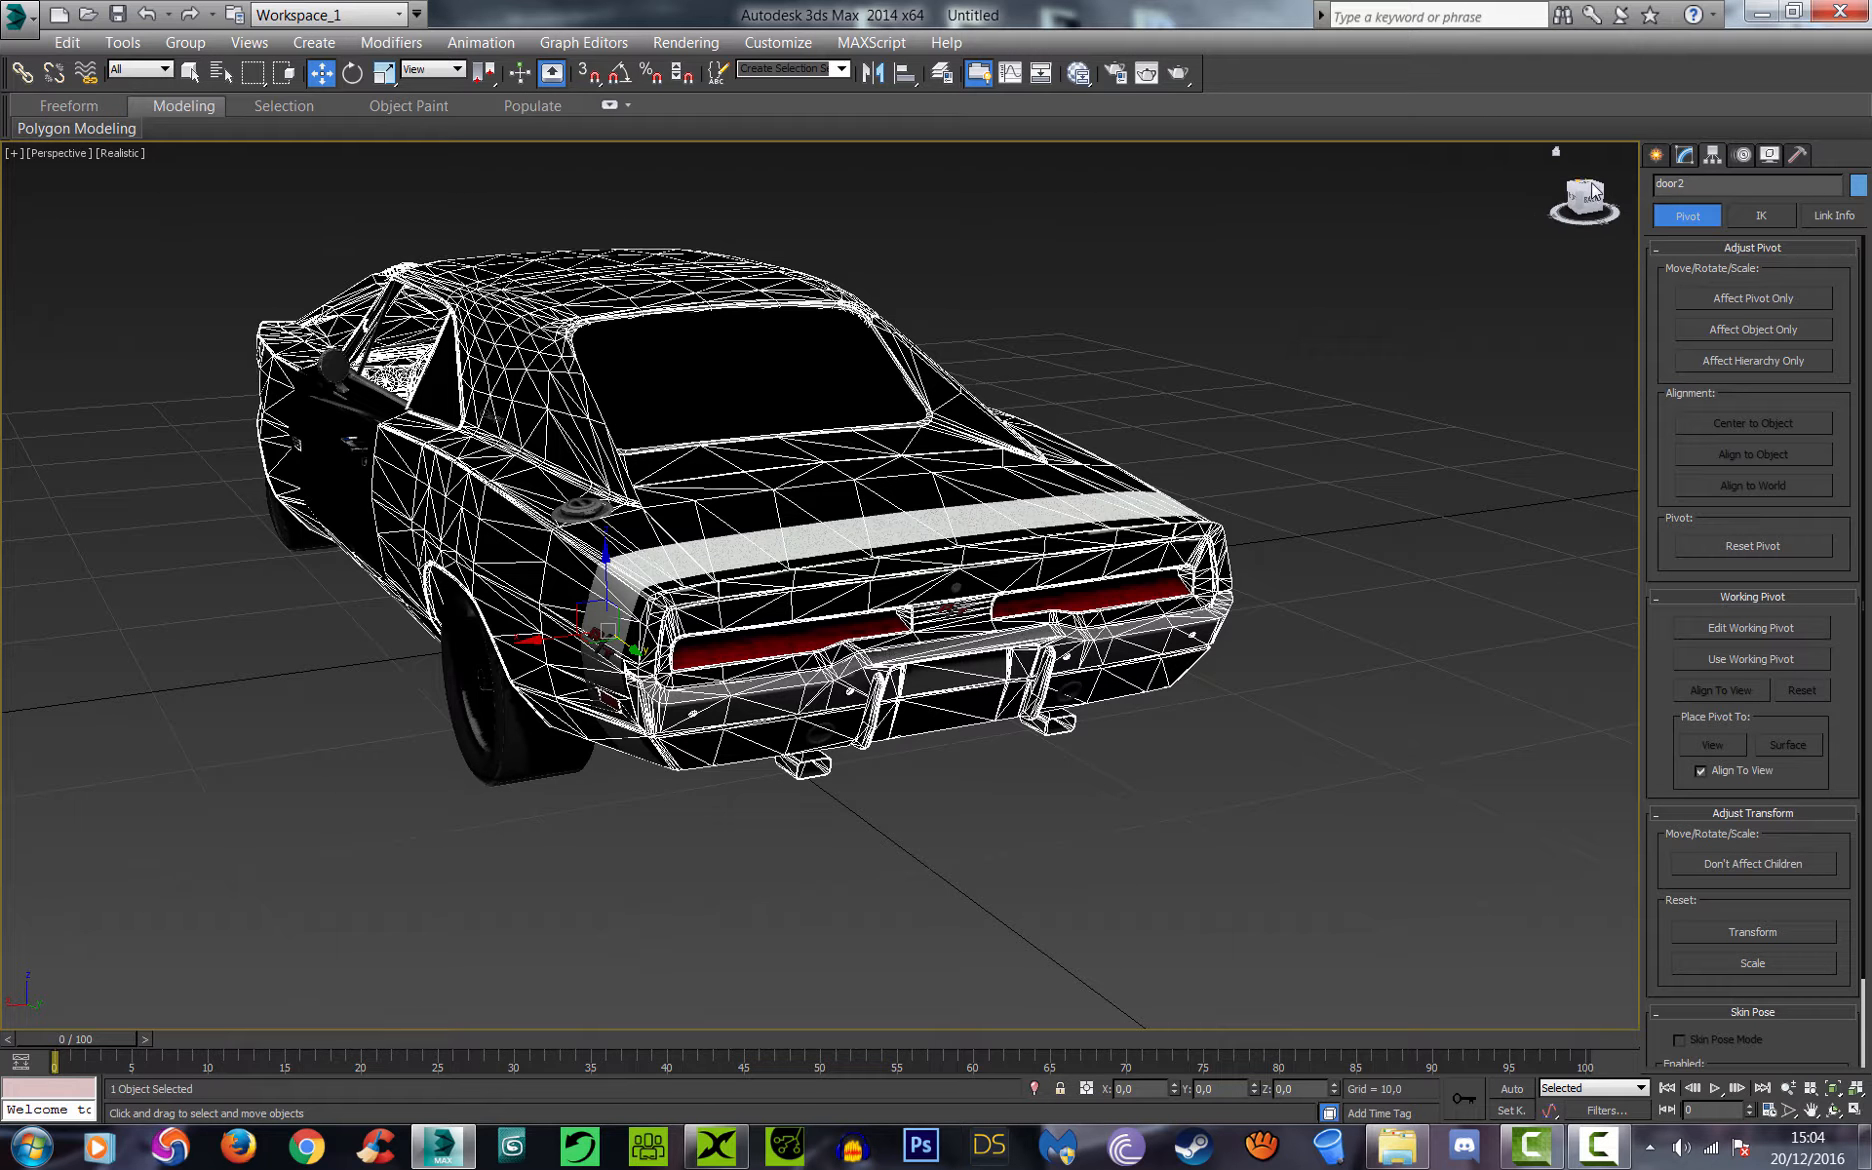
drag(1590, 186, 1584, 214)
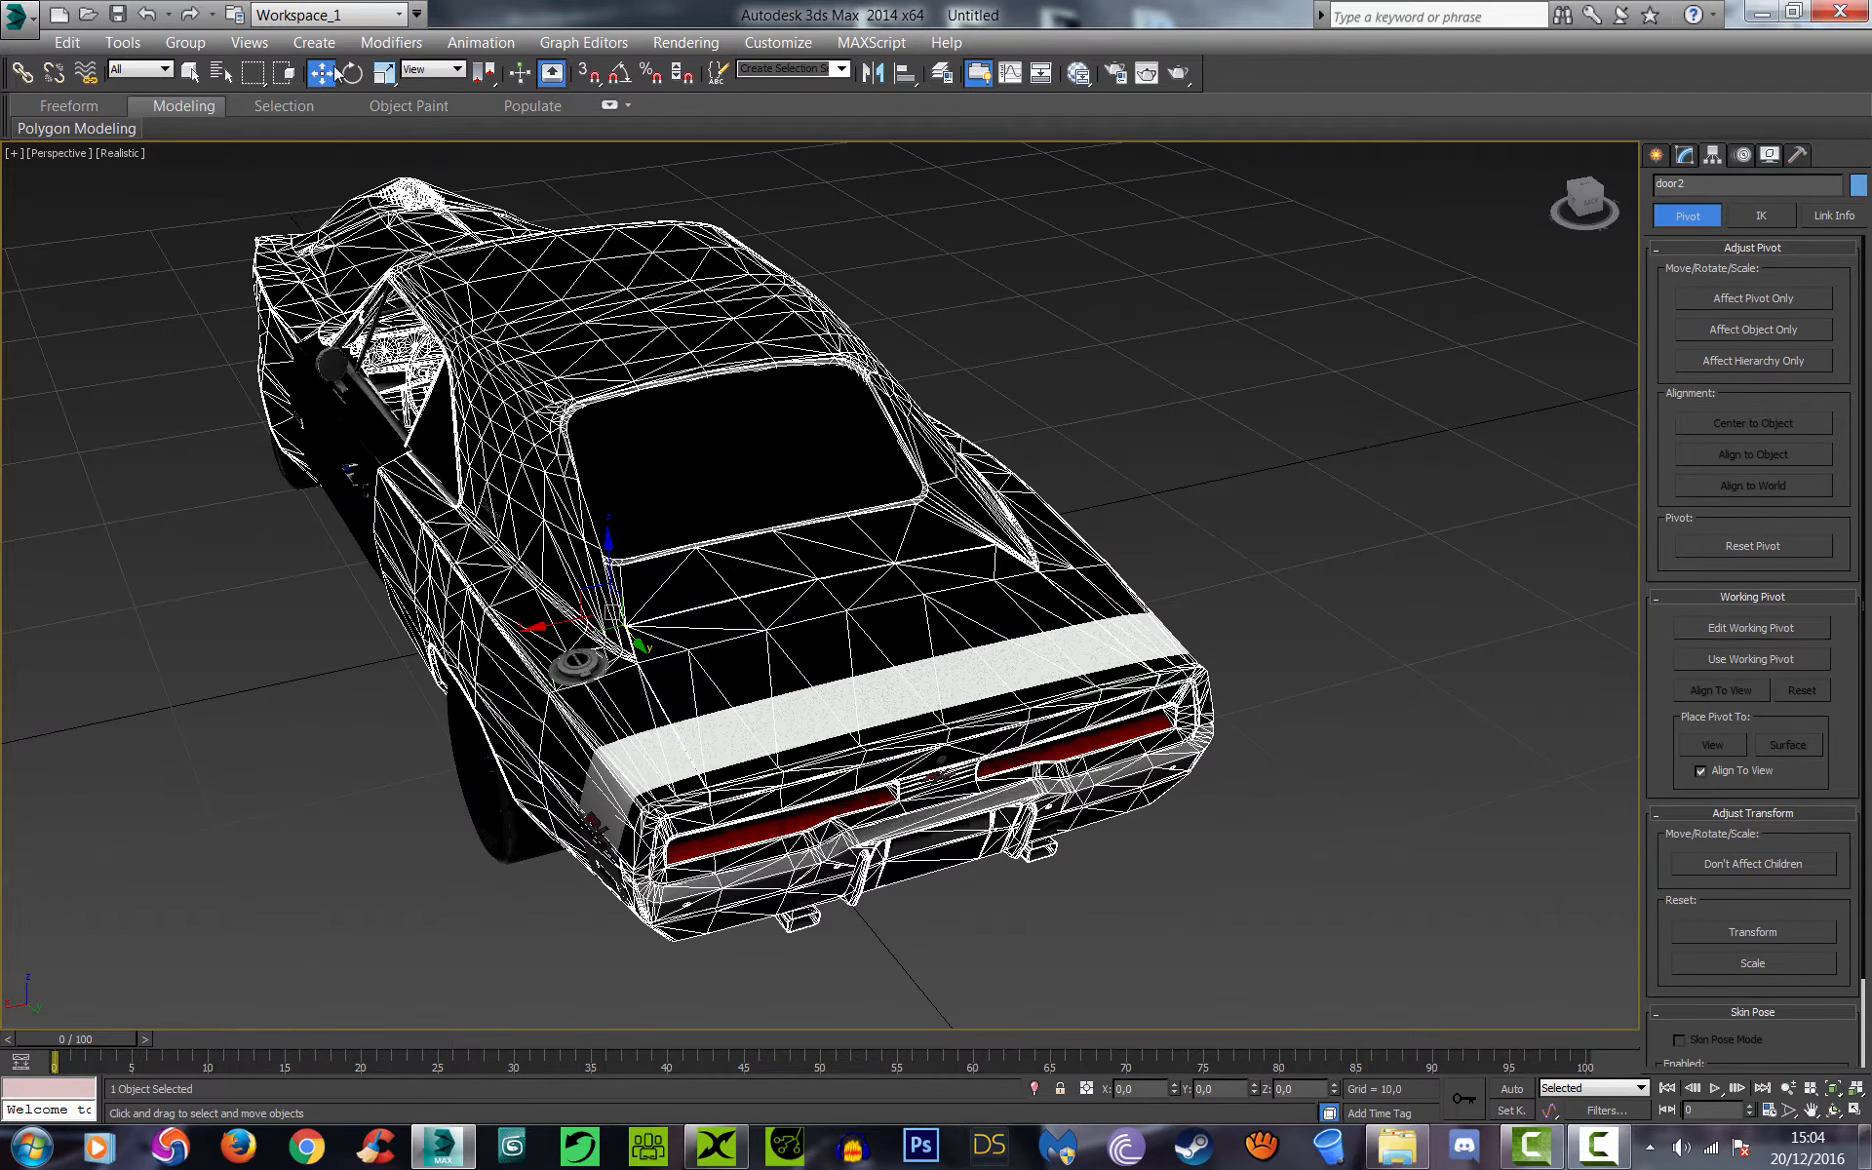
scroll(847, 683, up, 3)
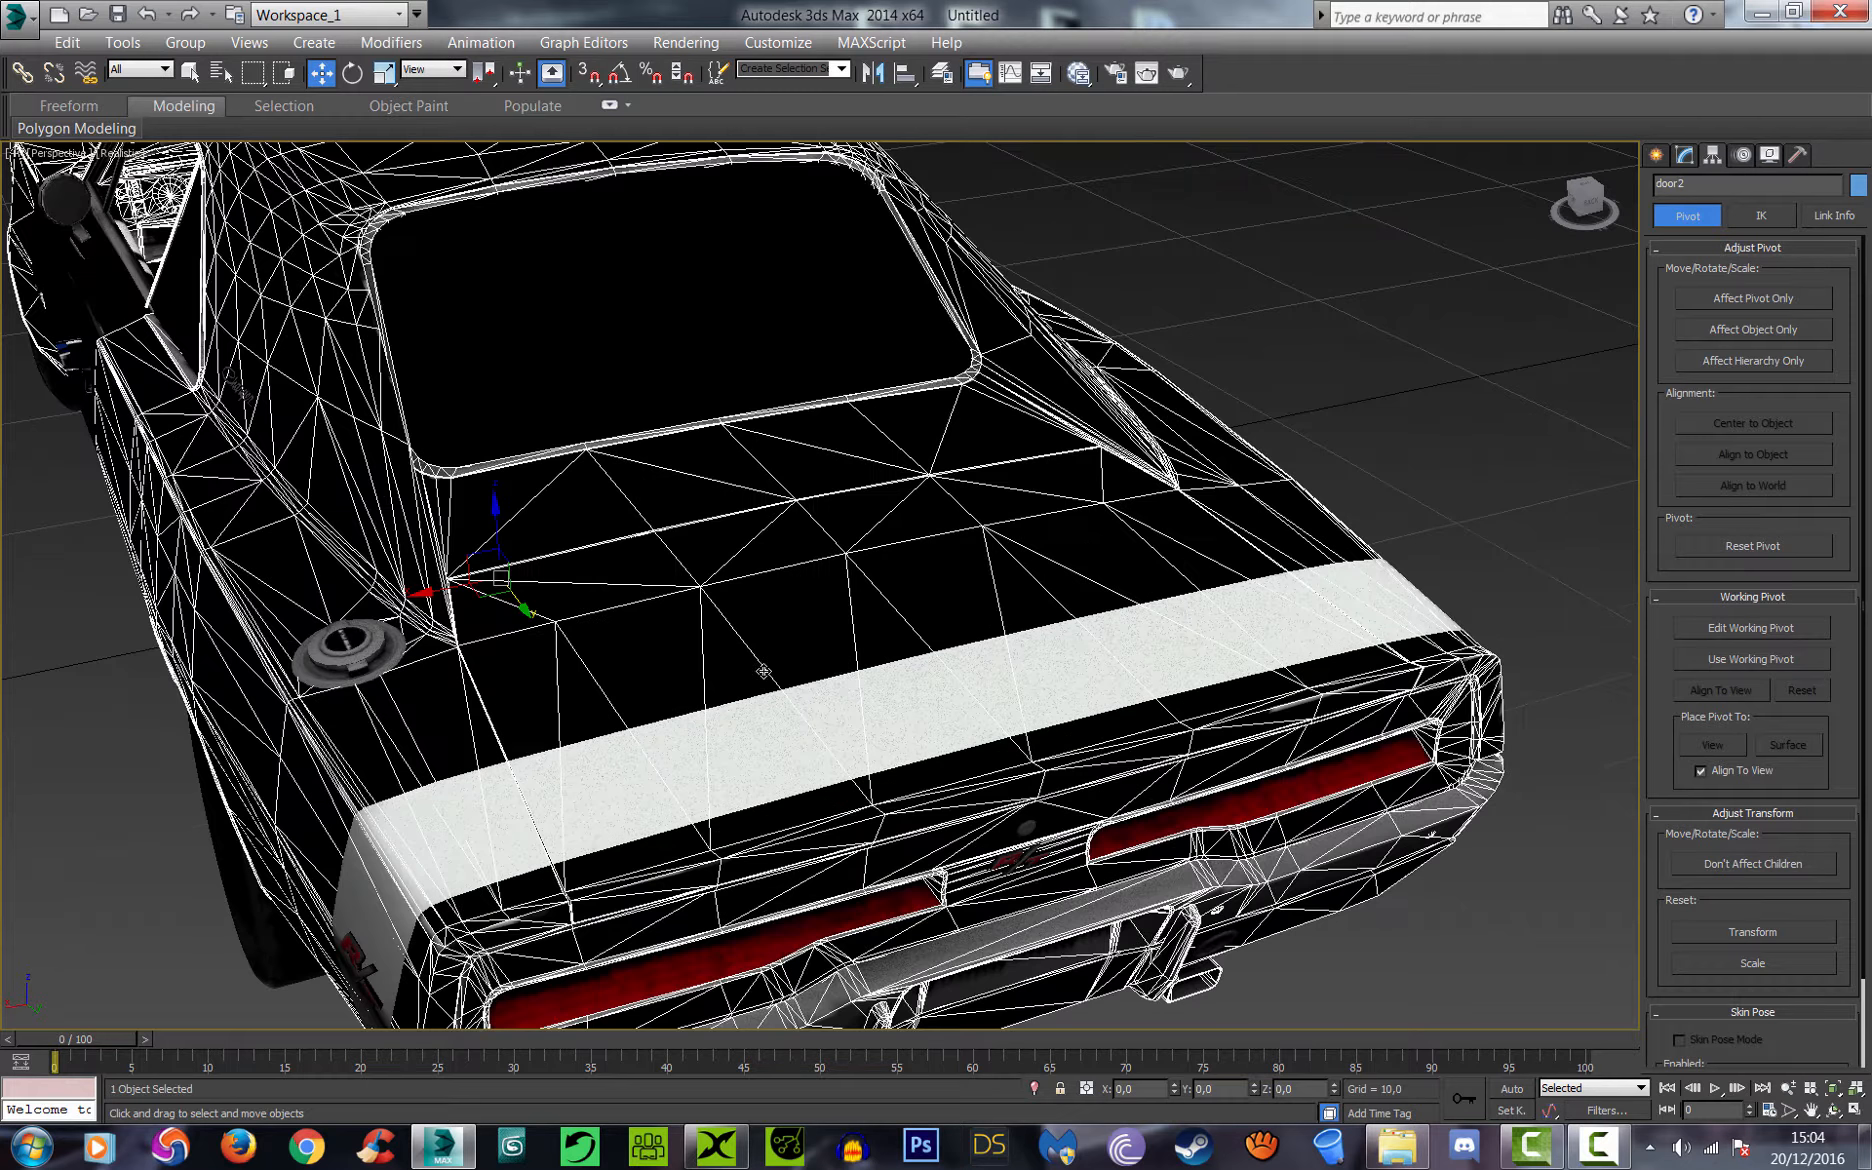
scroll(796, 663, down, 4)
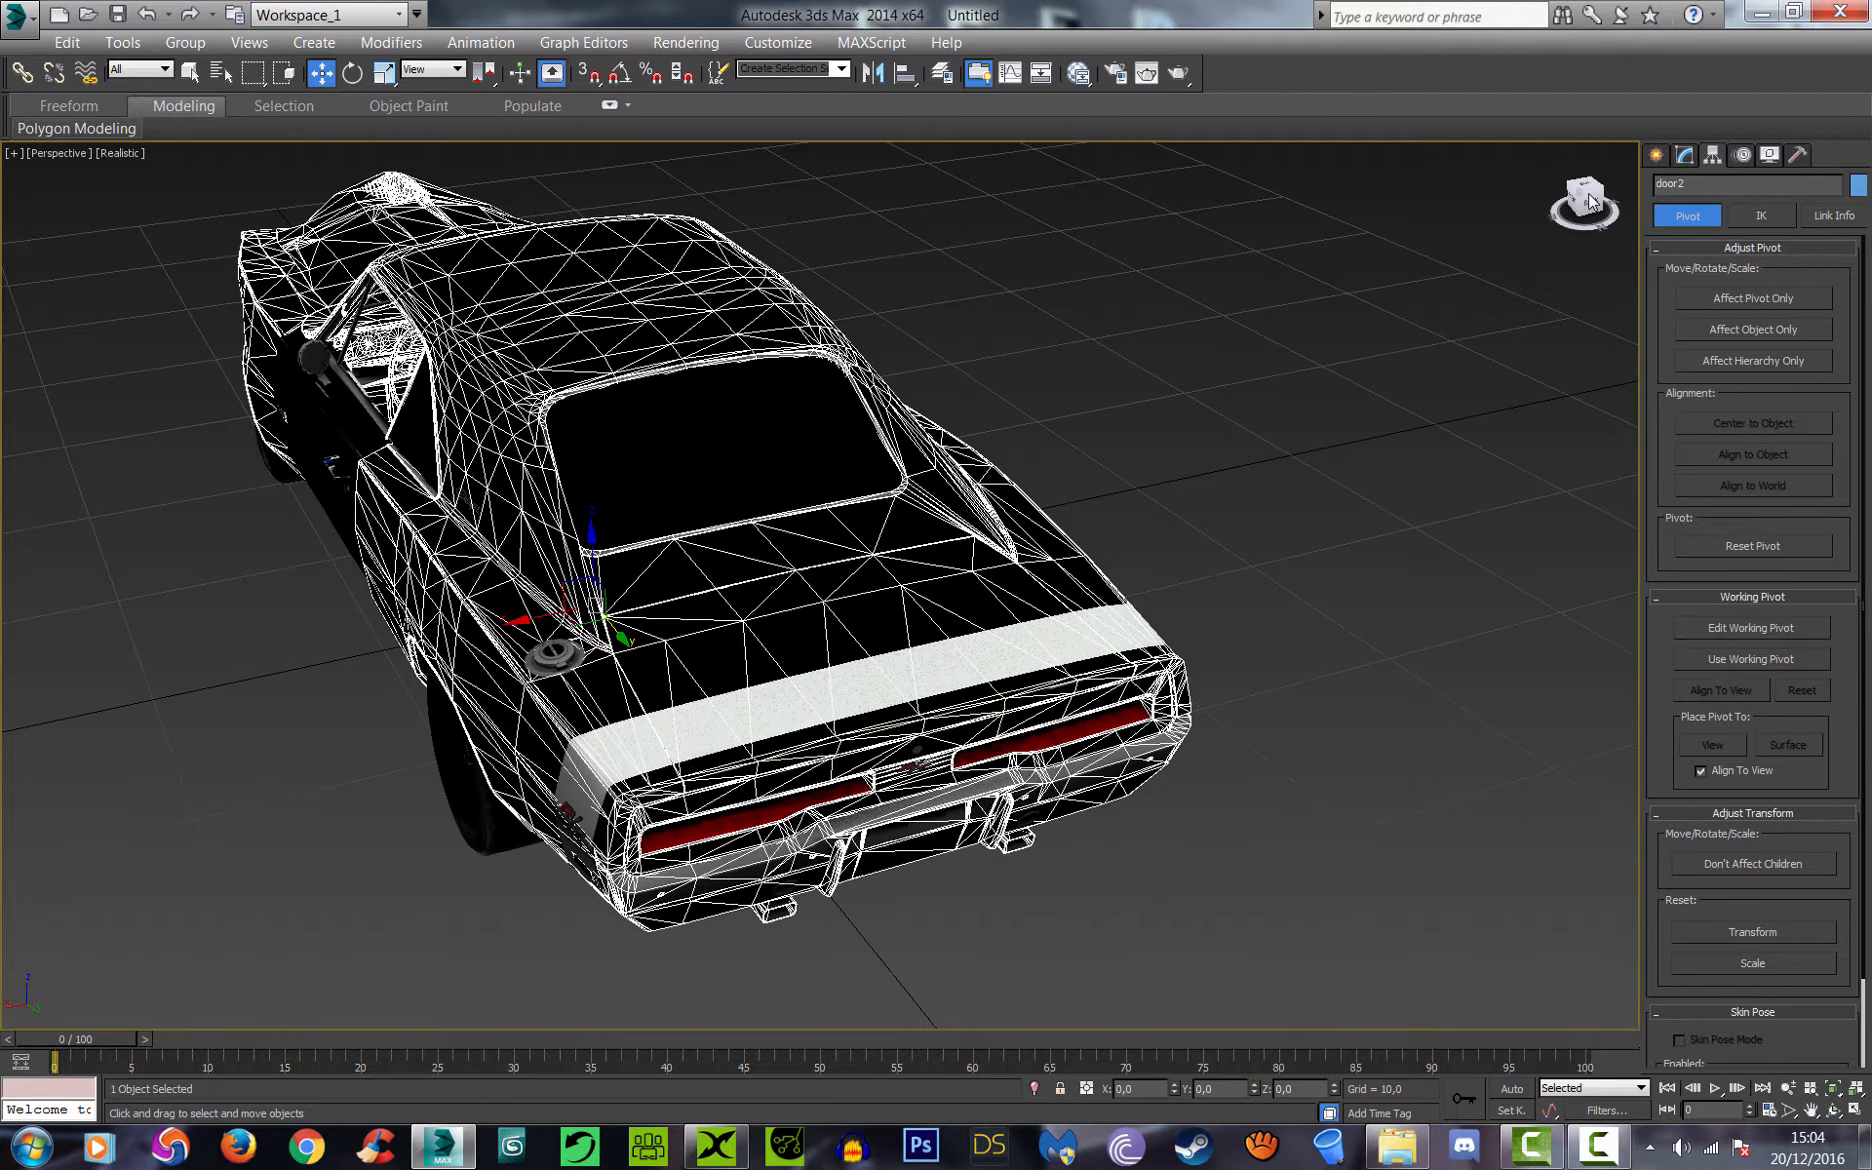
drag(1583, 200, 1128, 580)
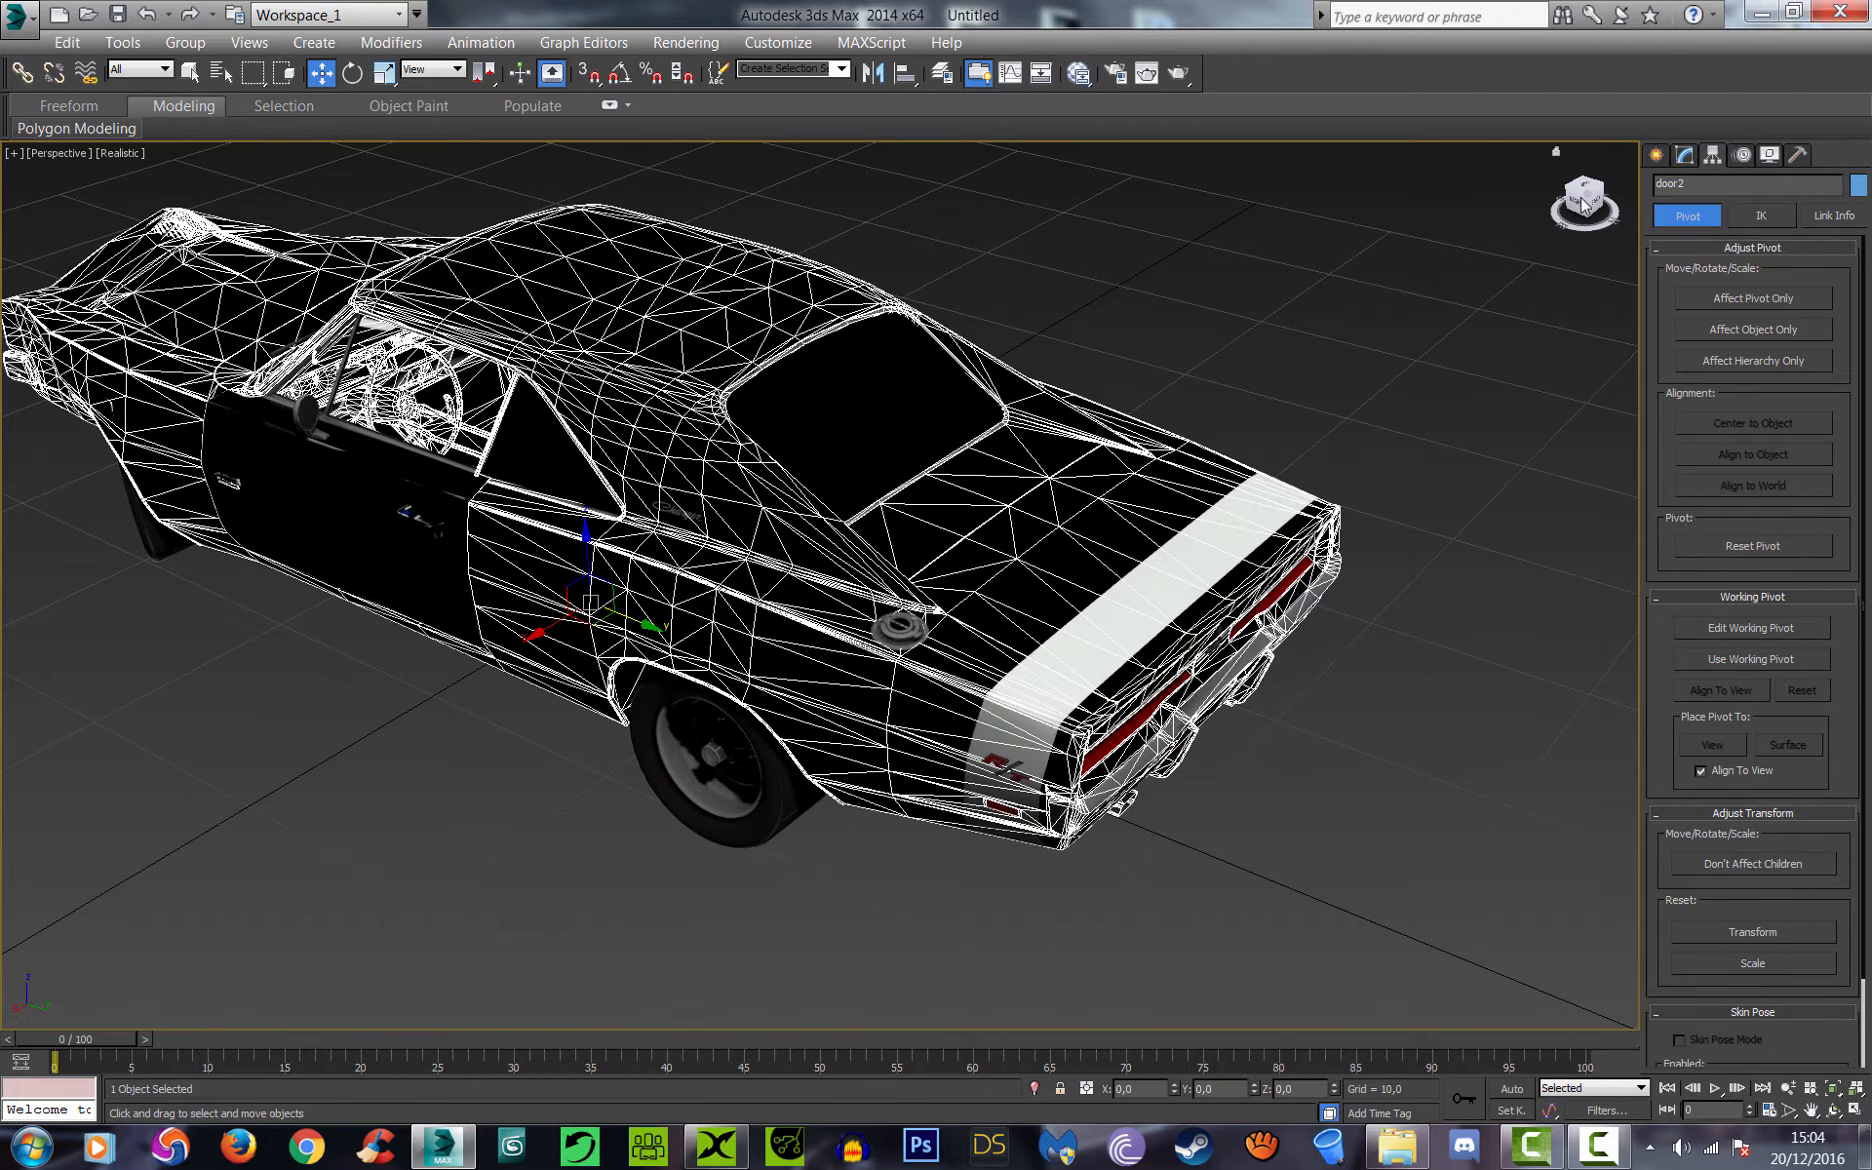
drag(1577, 200, 1525, 195)
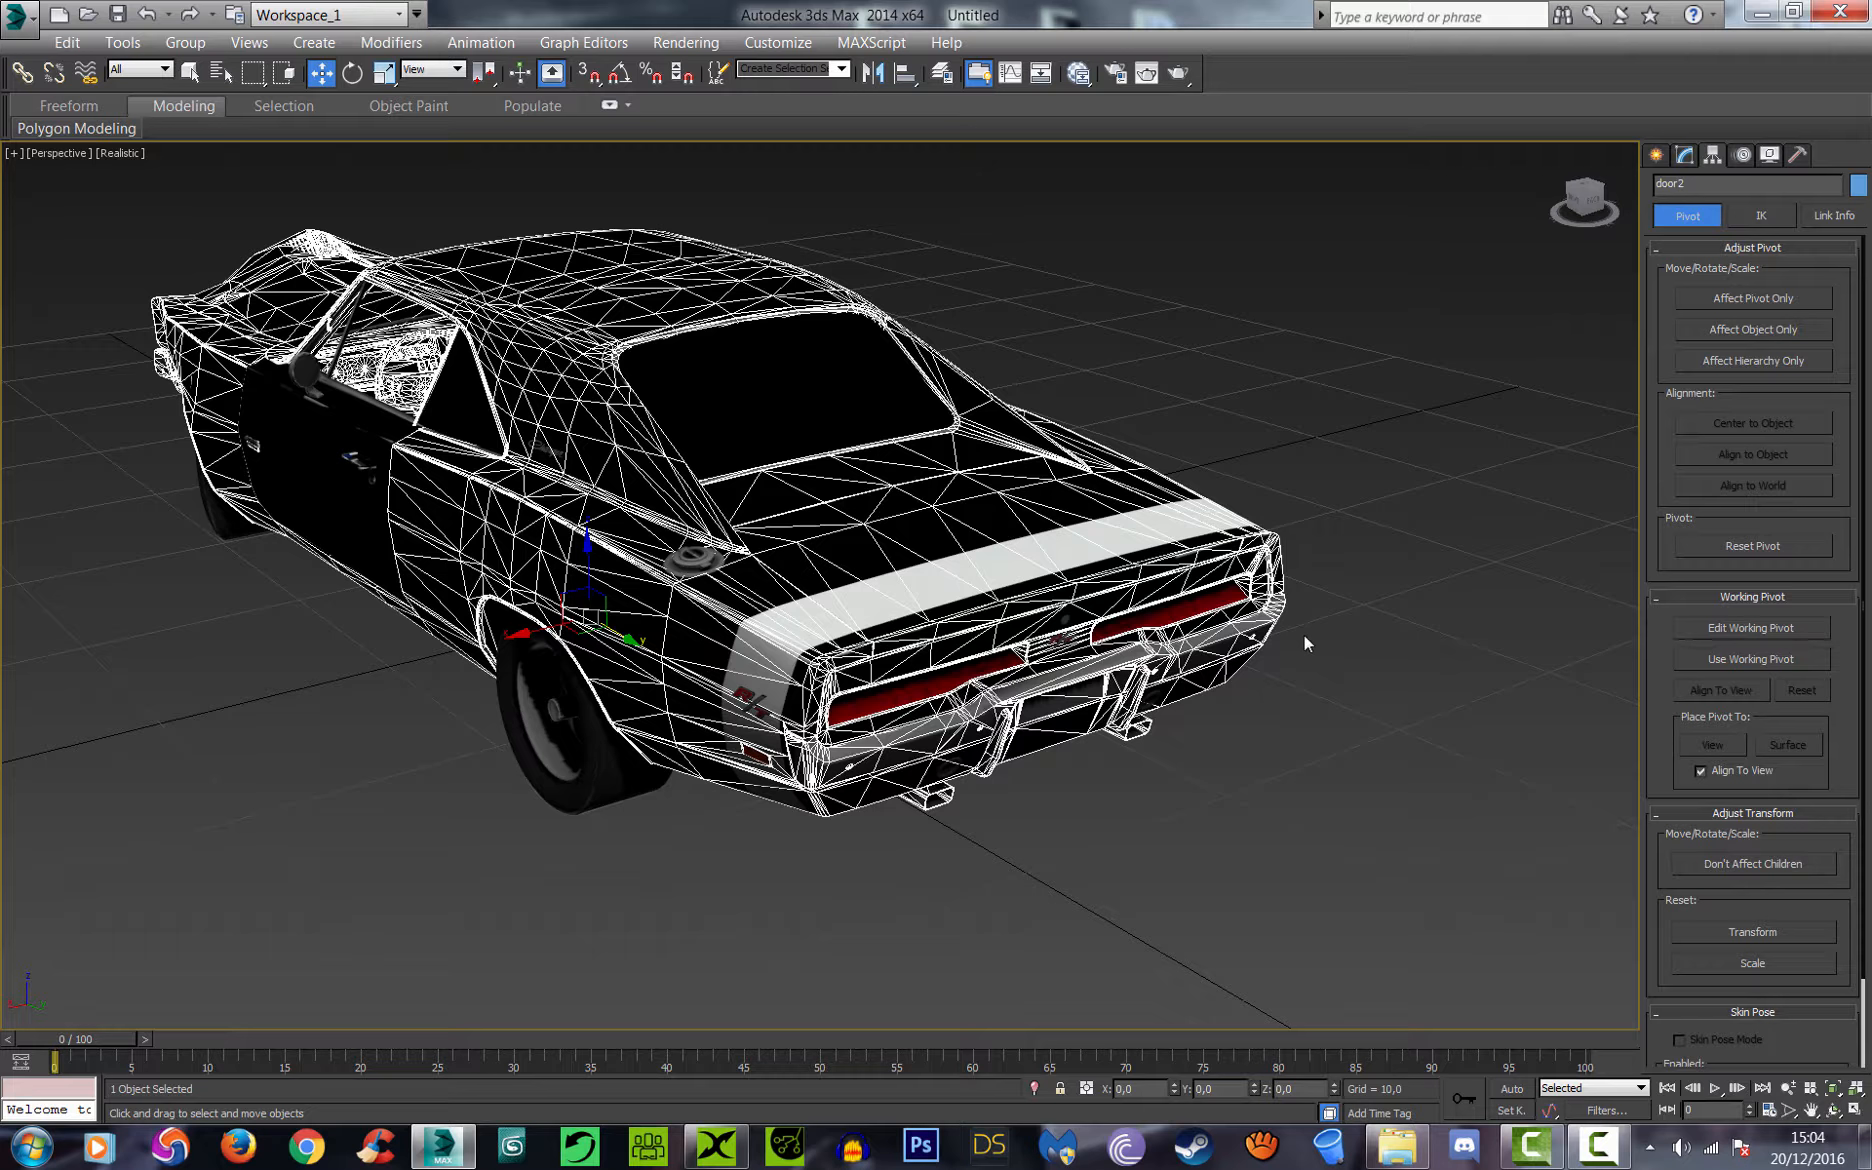
click(1378, 622)
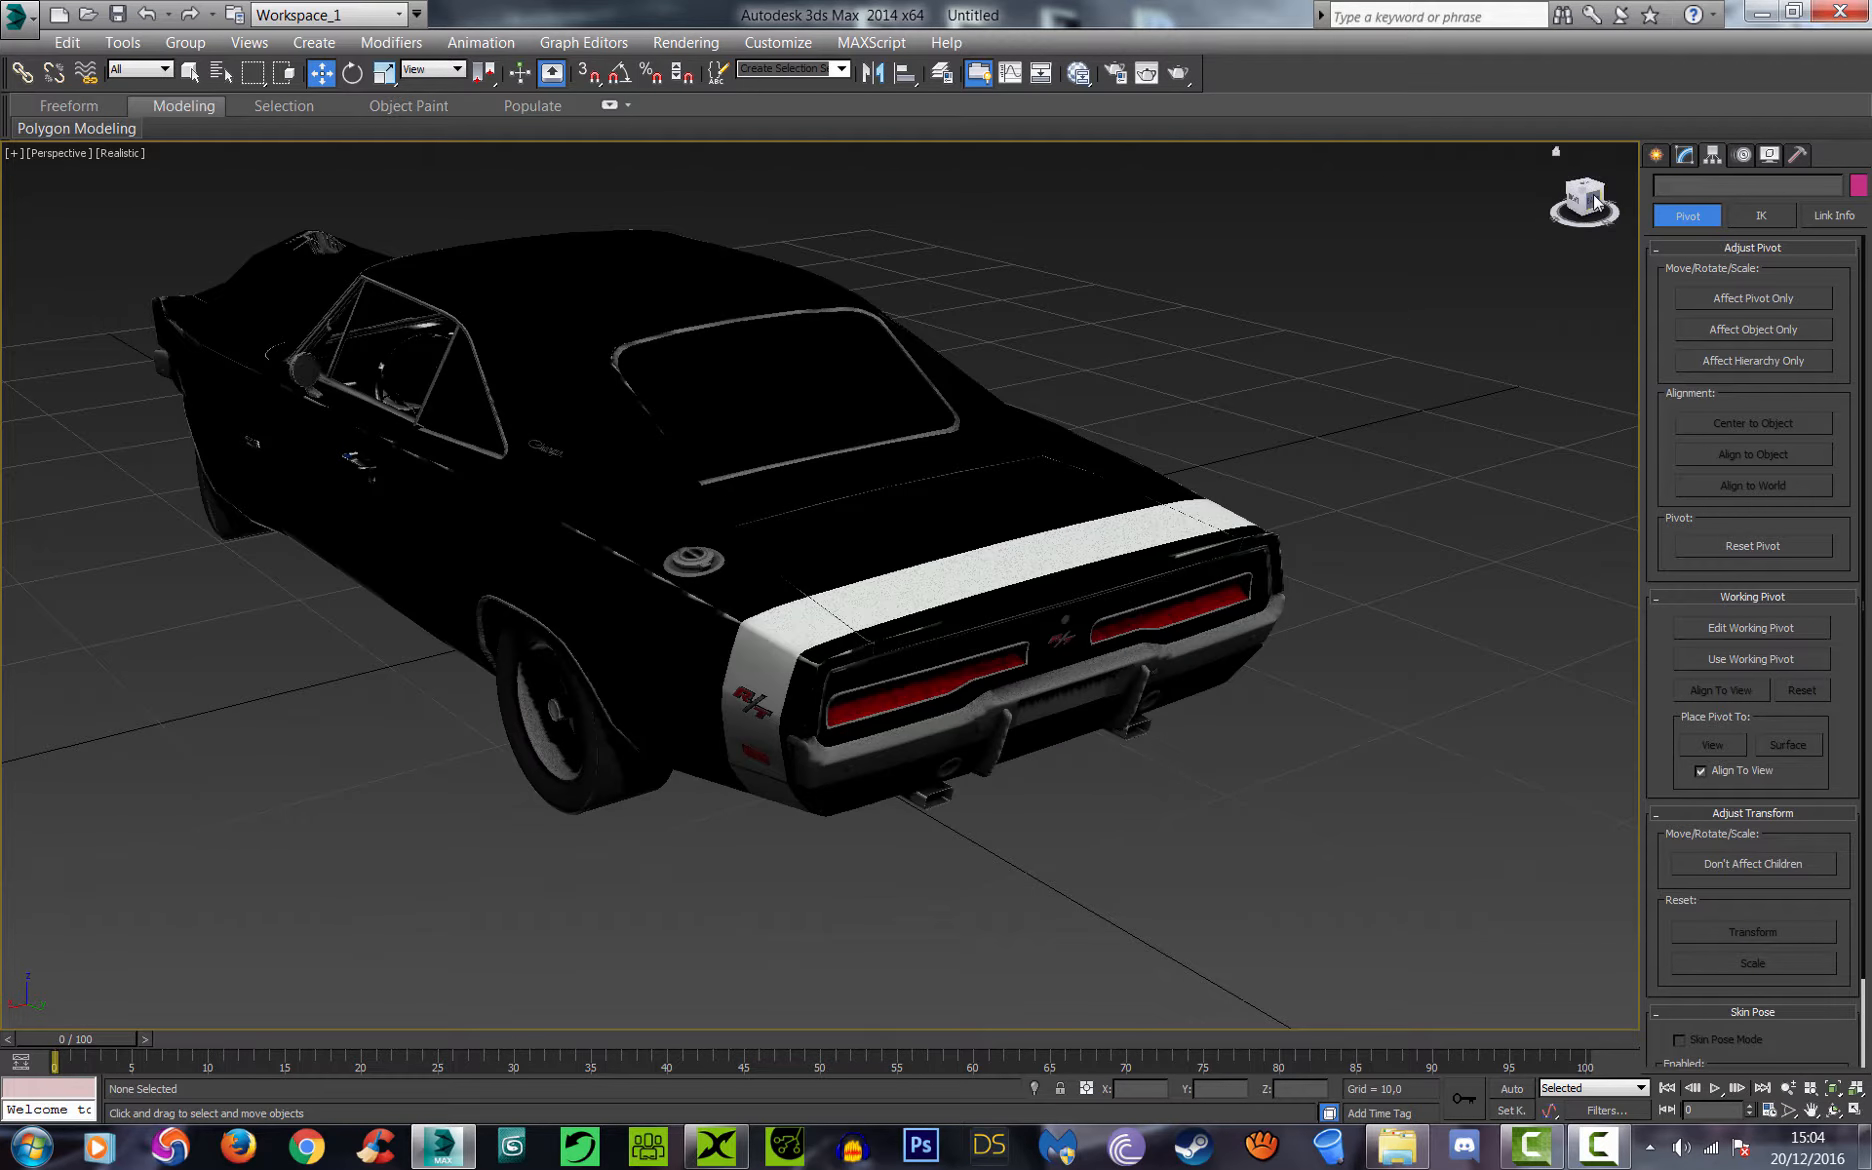
mouse_move(1585, 200)
mouse_down()
mouse_move(1560, 225)
mouse_move(1600, 200)
mouse_up()
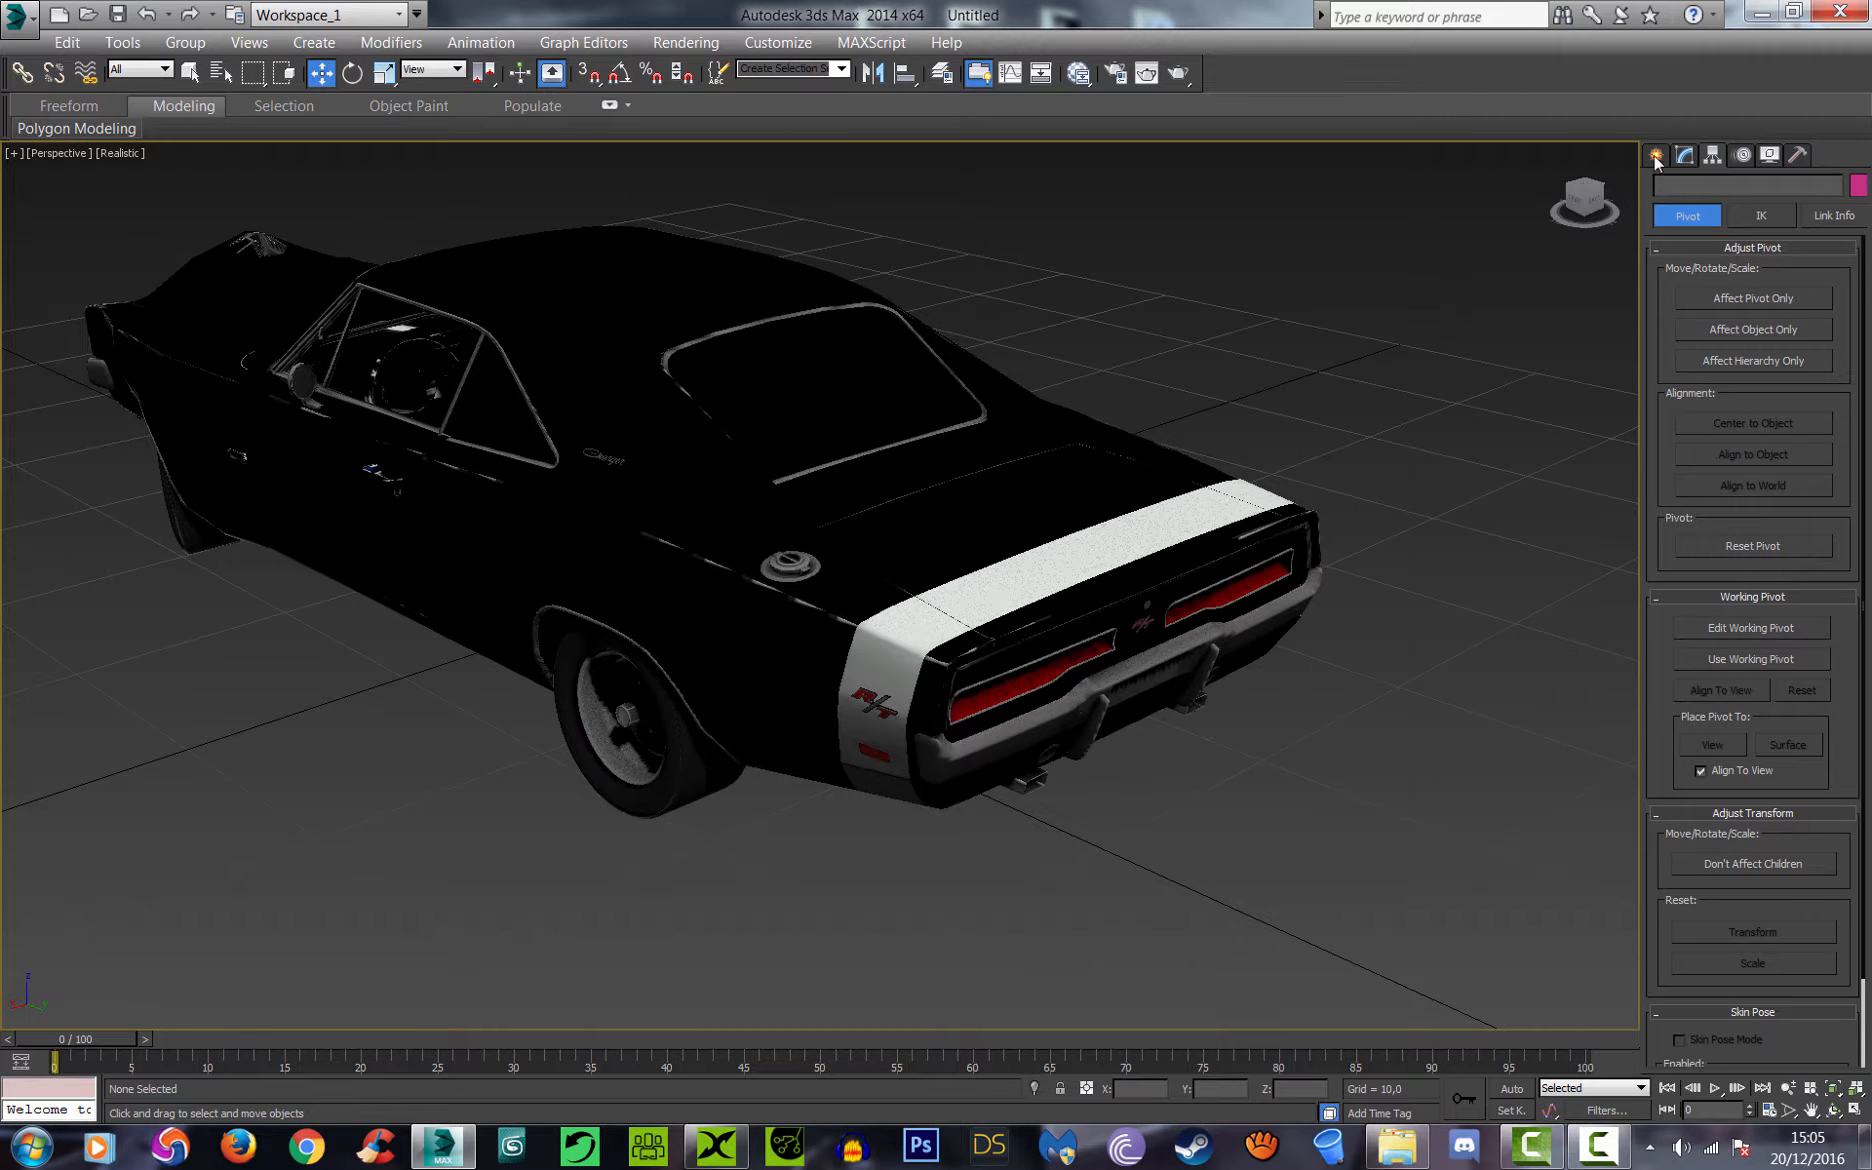
Step: Edit the car body's mesh at Element level and select the trunk lid element
click(1686, 154)
click(1115, 607)
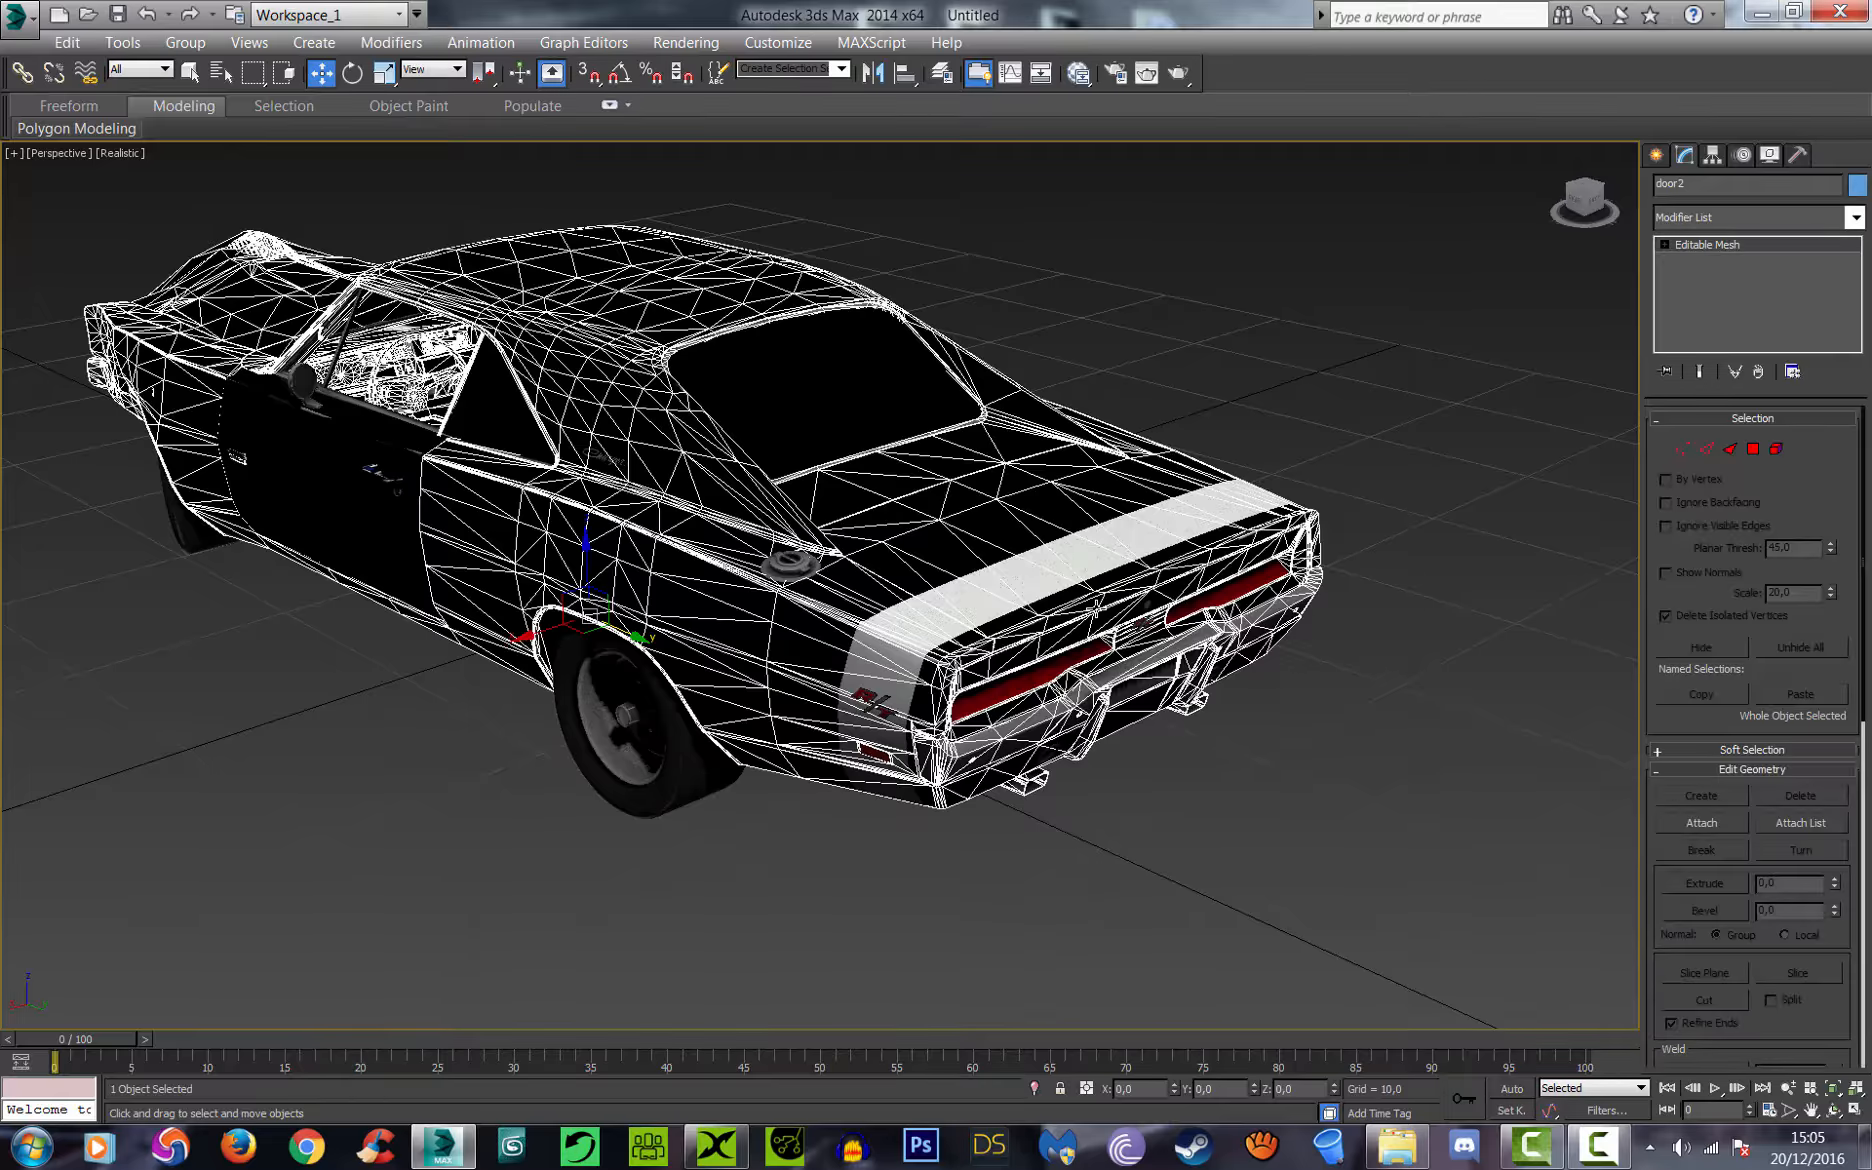
click(1697, 244)
key(1)
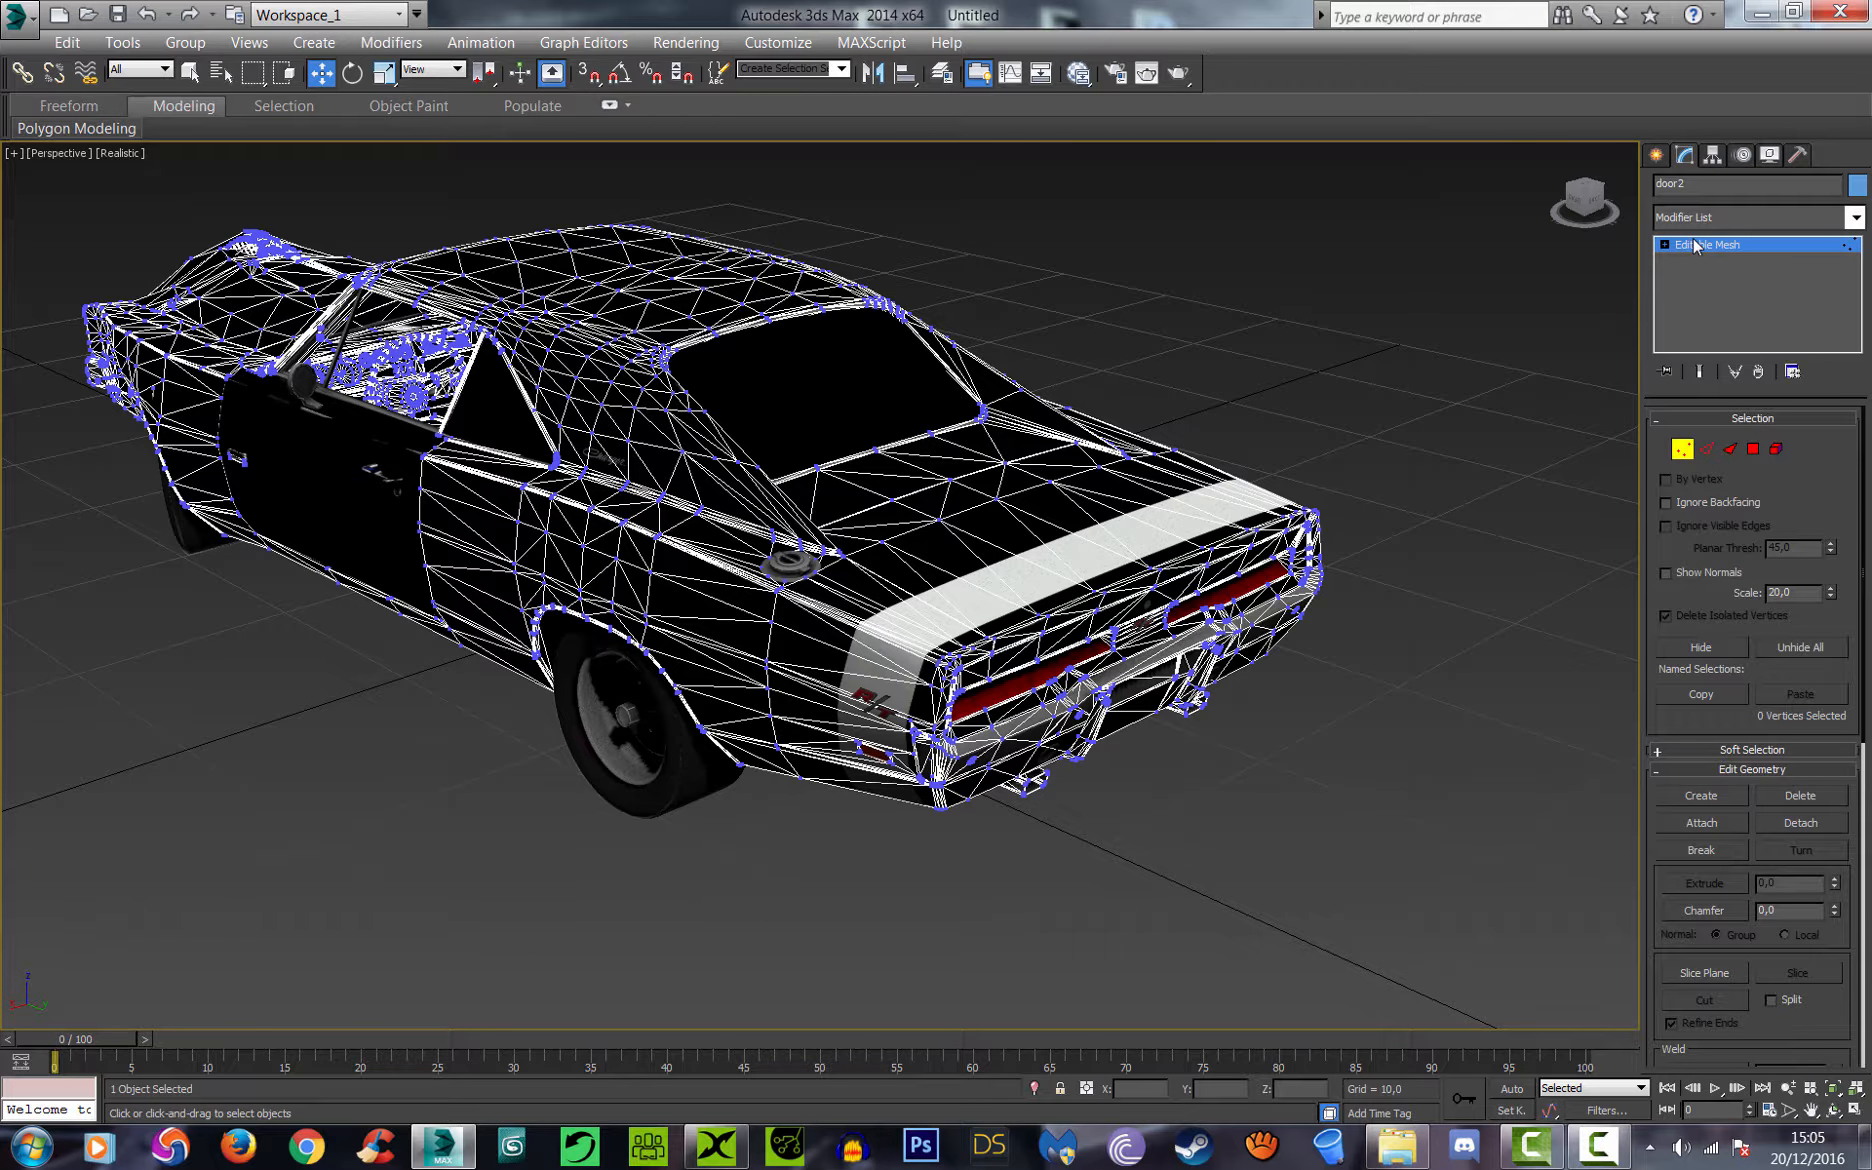
click(1776, 449)
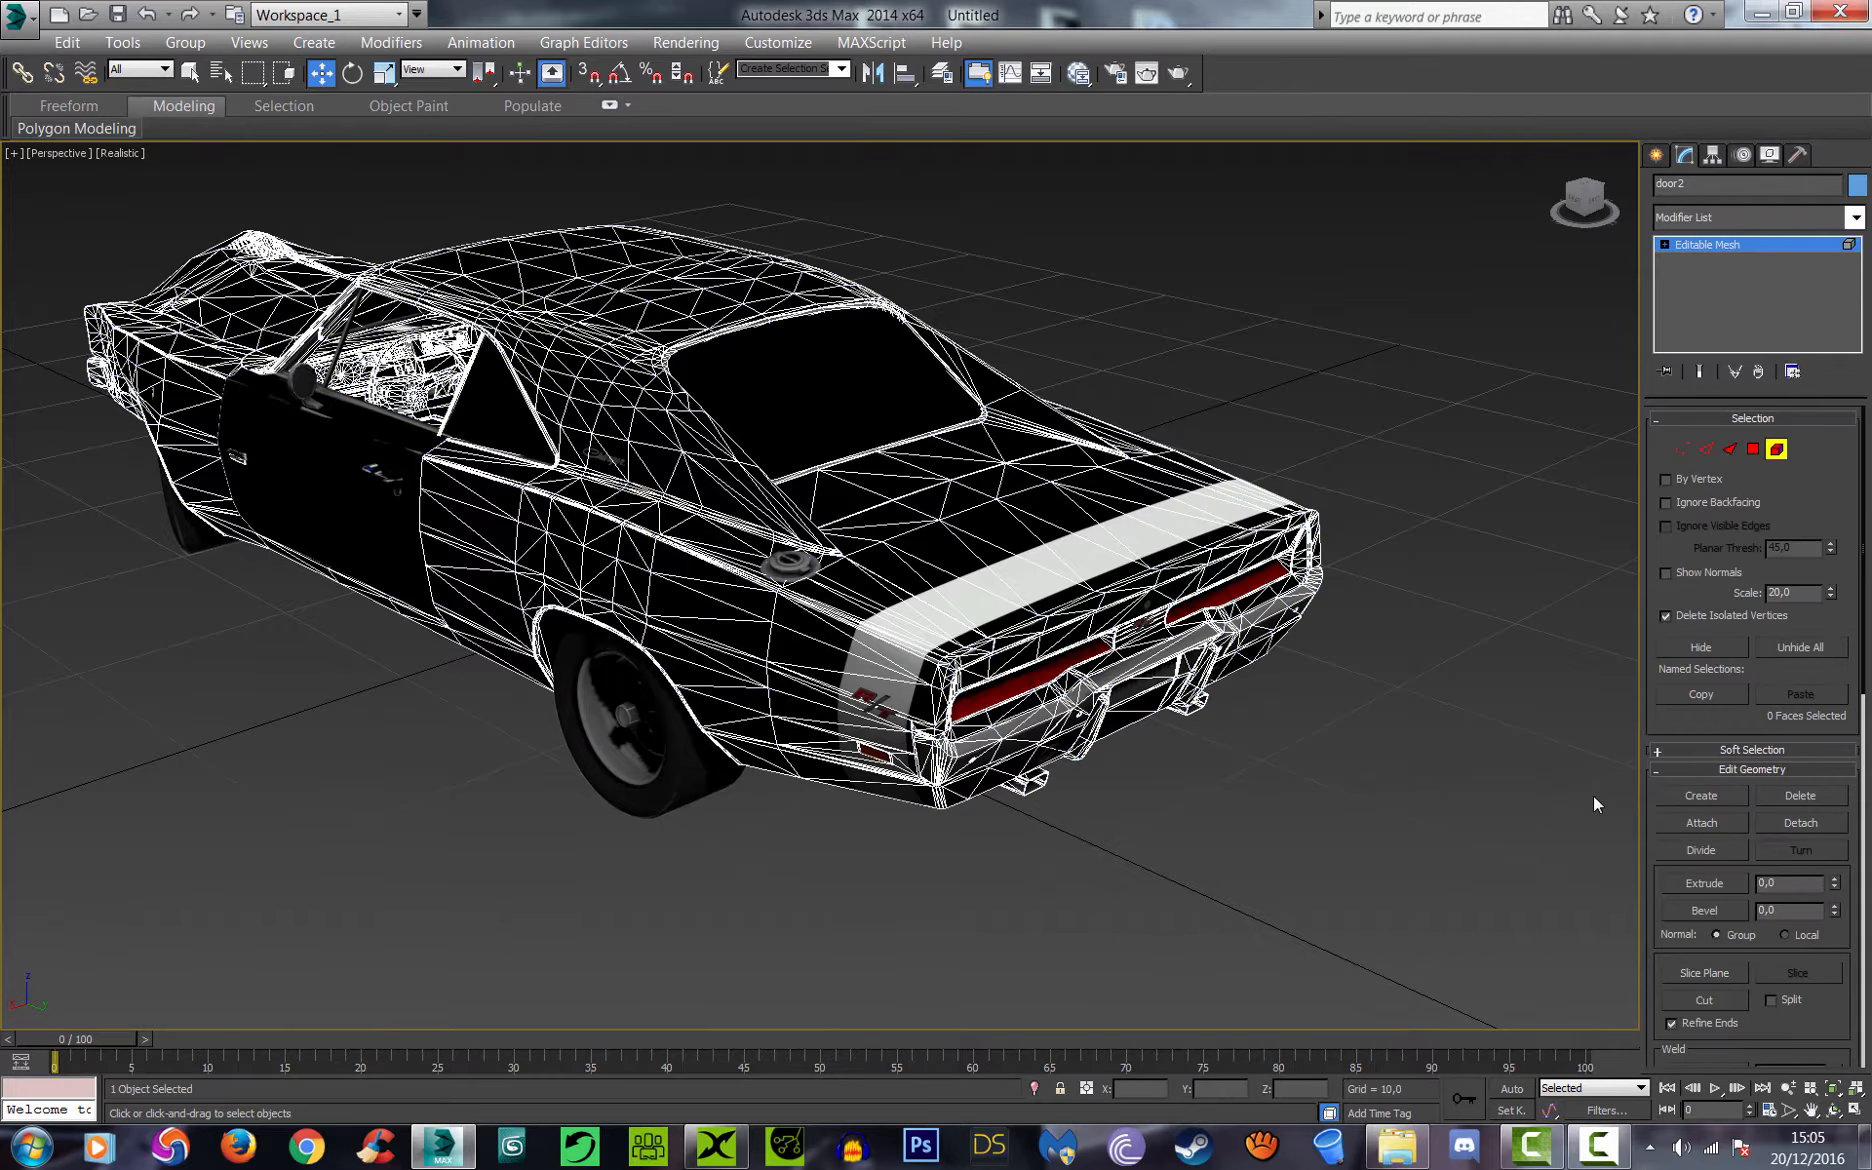
click(1073, 582)
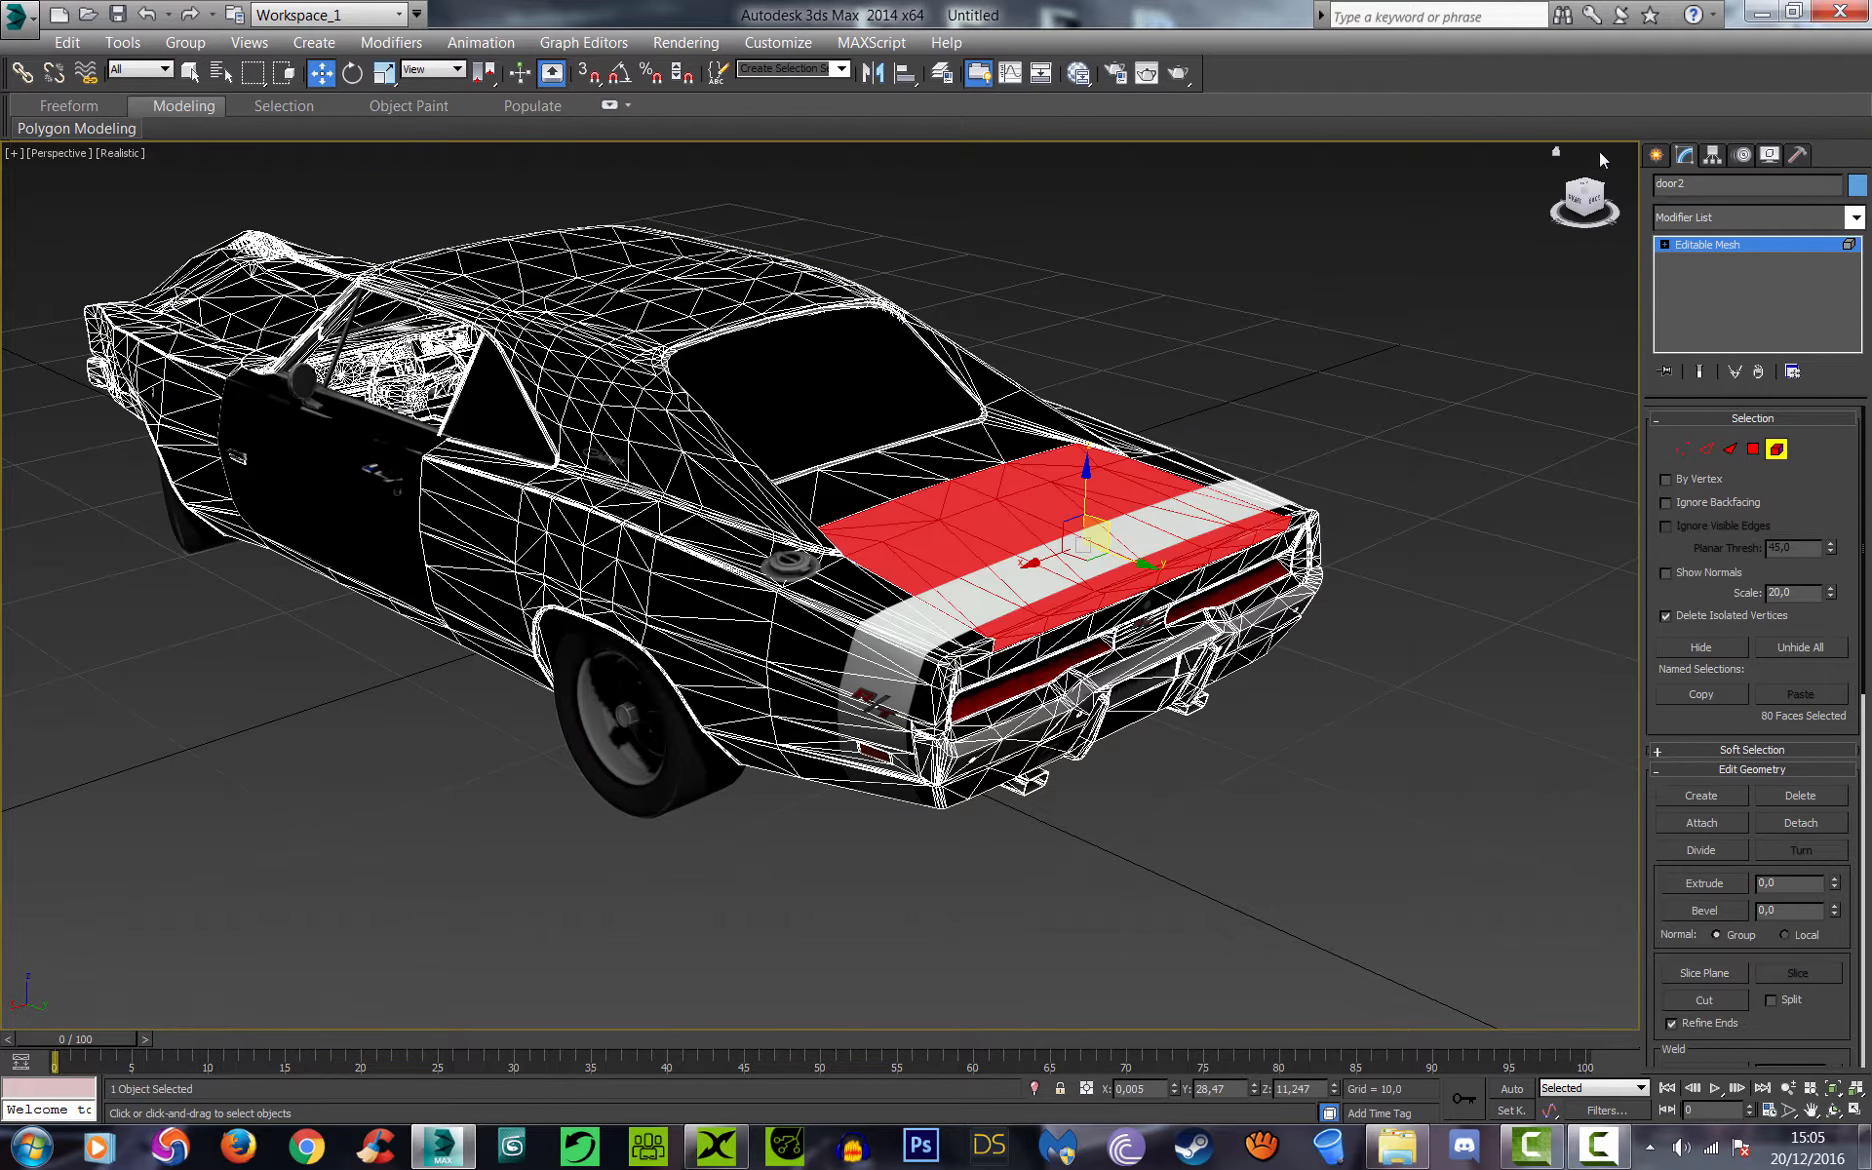
Step: Try lifting the trunk lid element straight up off the body to about Z 16.6, and undo the move
mouse_move(1584, 190)
mouse_down()
mouse_move(1584, 232)
mouse_move(1582, 191)
mouse_move(1568, 208)
mouse_up()
scroll(733, 656, up, 4)
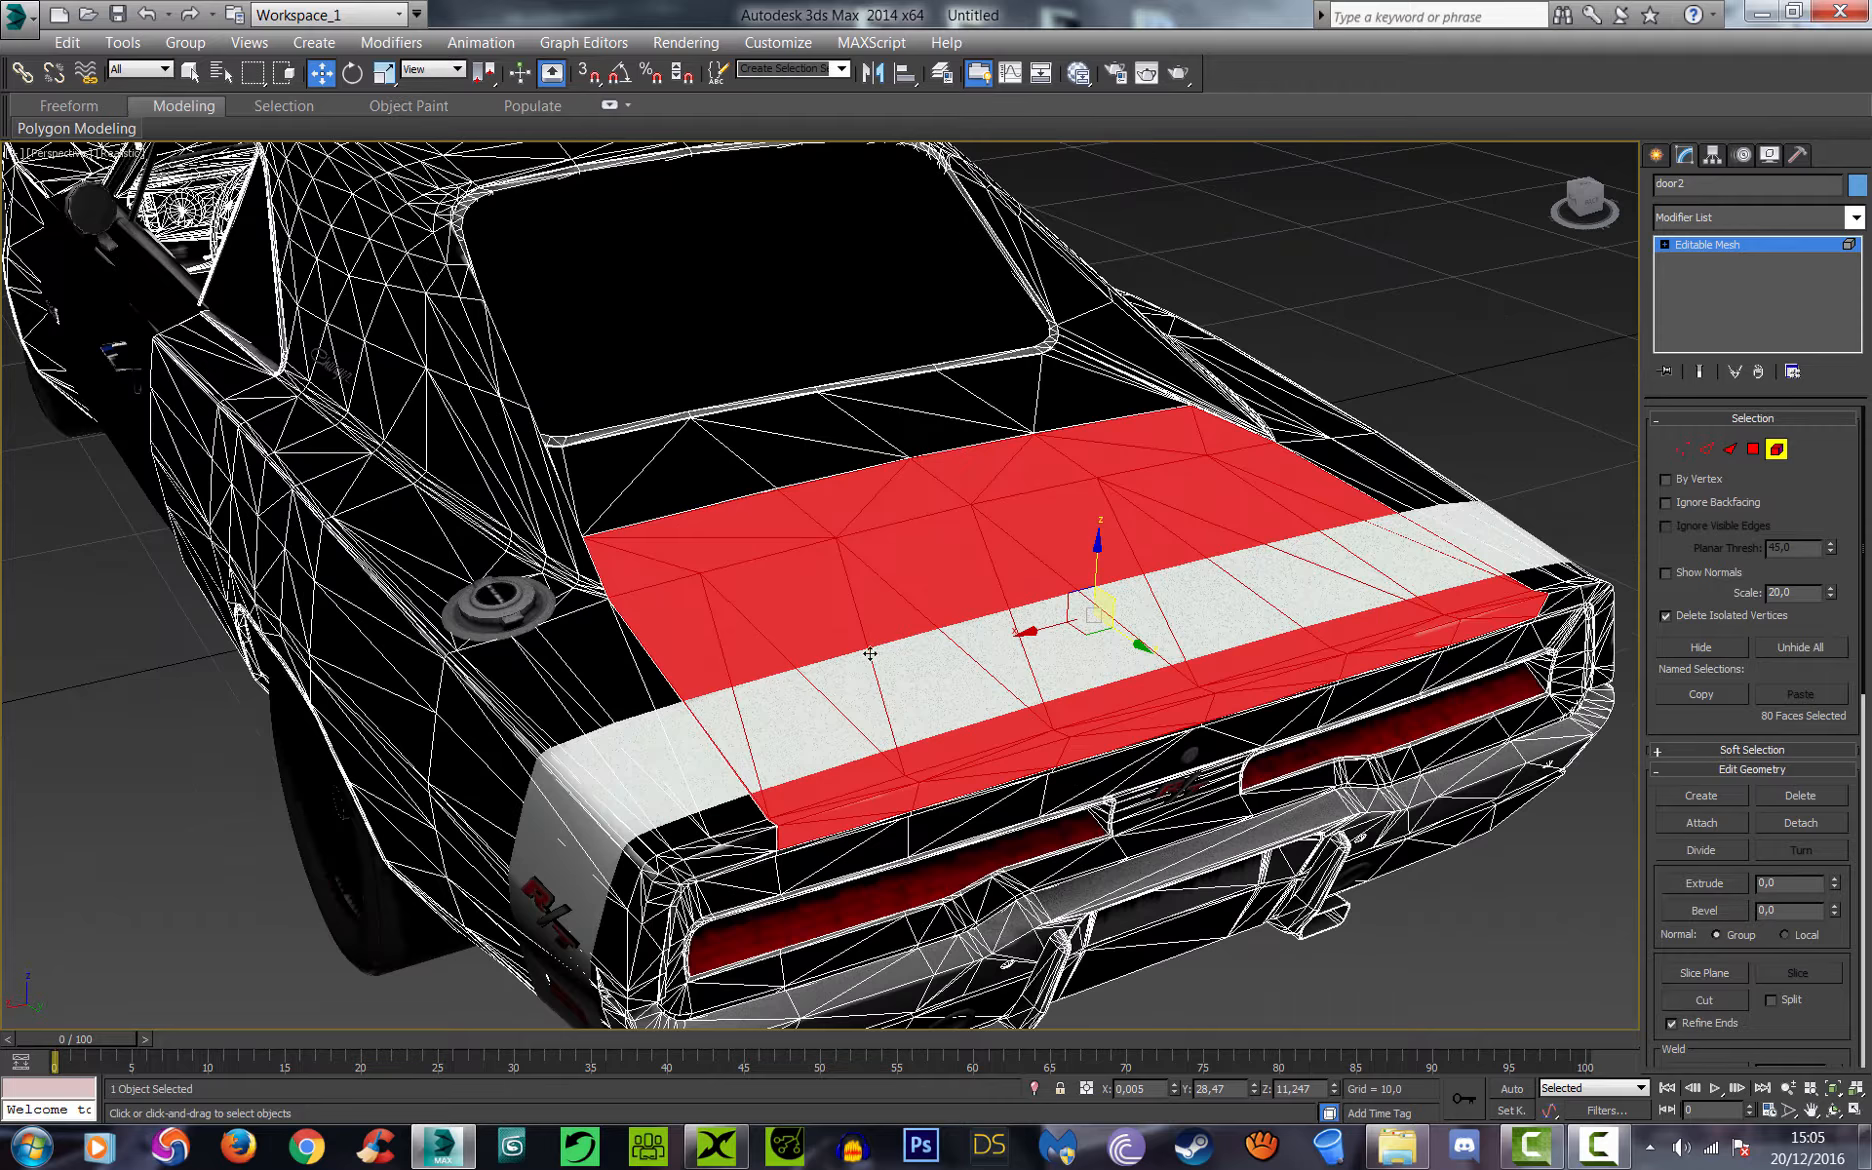
drag(1586, 186, 1556, 152)
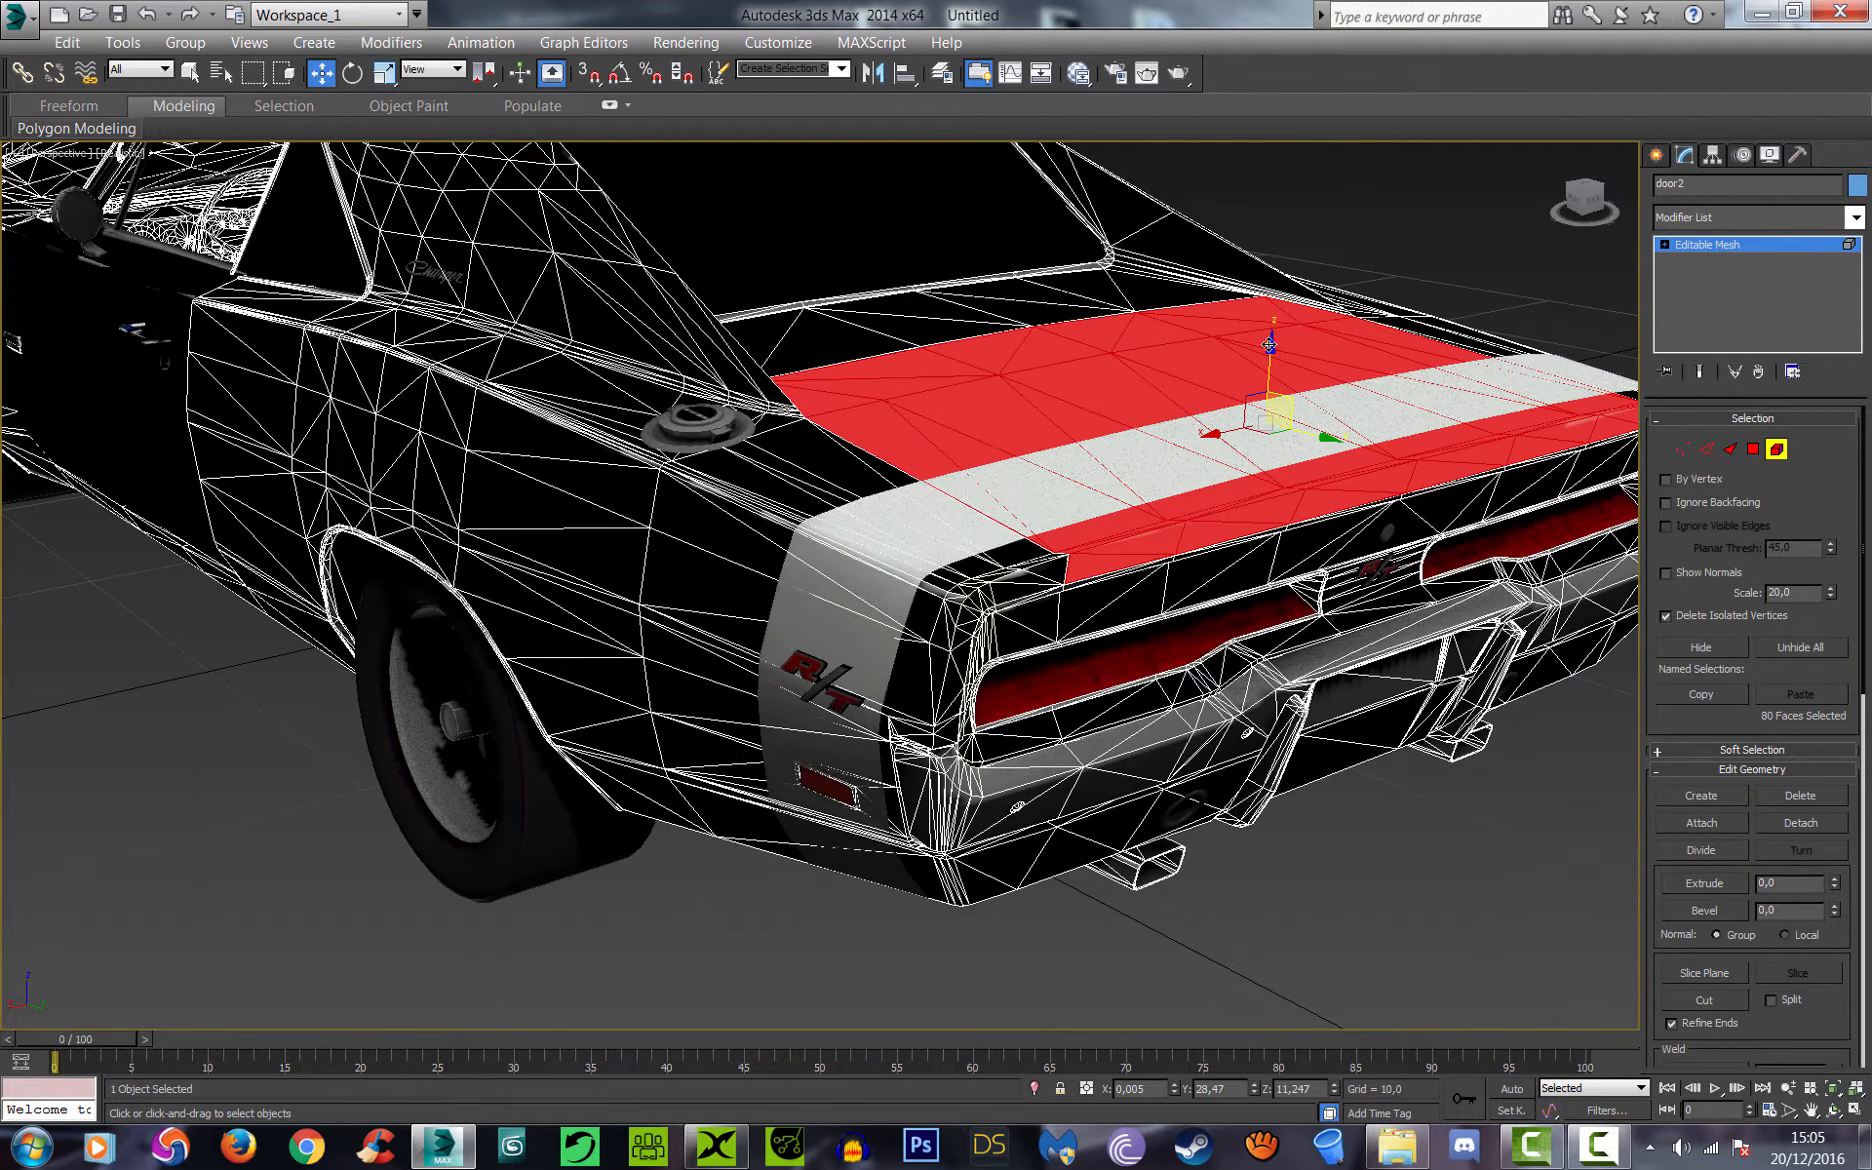
drag(1269, 344, 1369, 56)
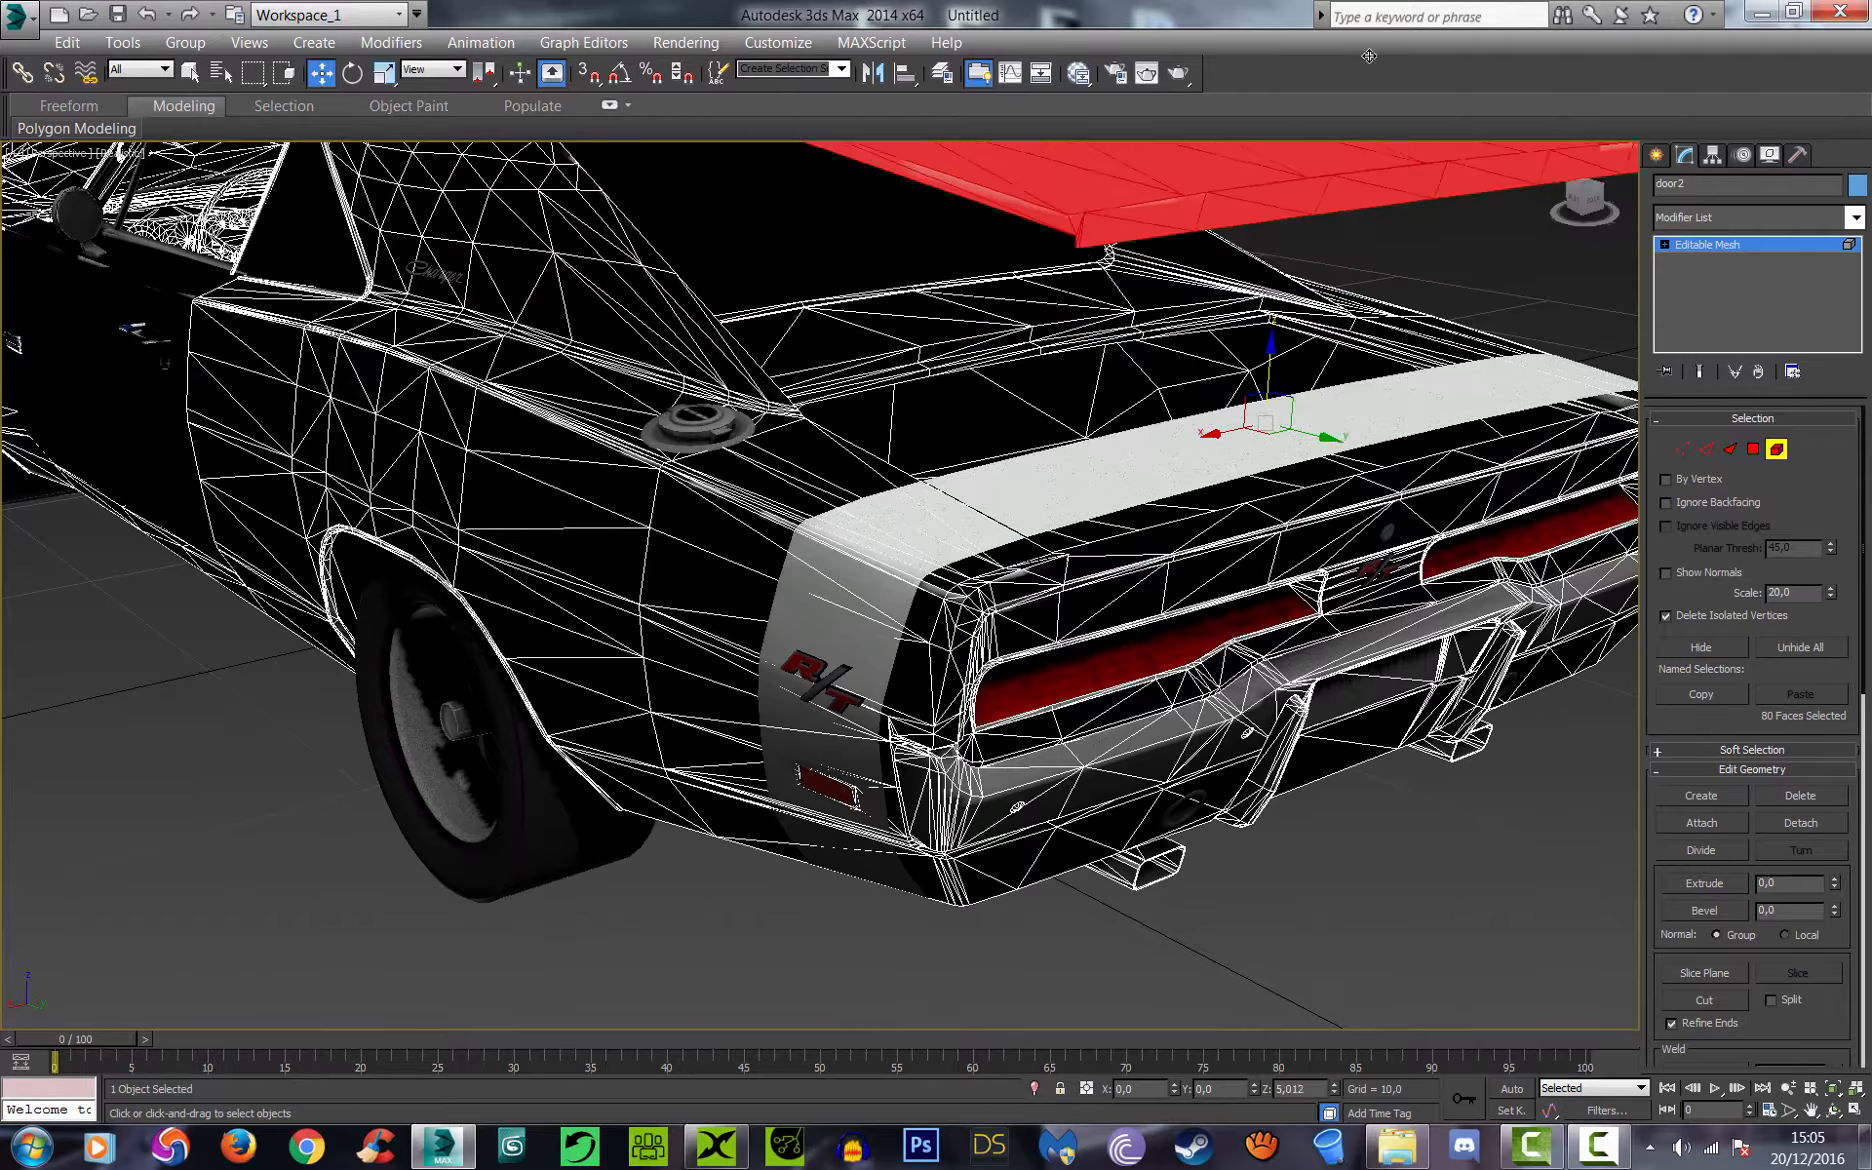
click(1586, 200)
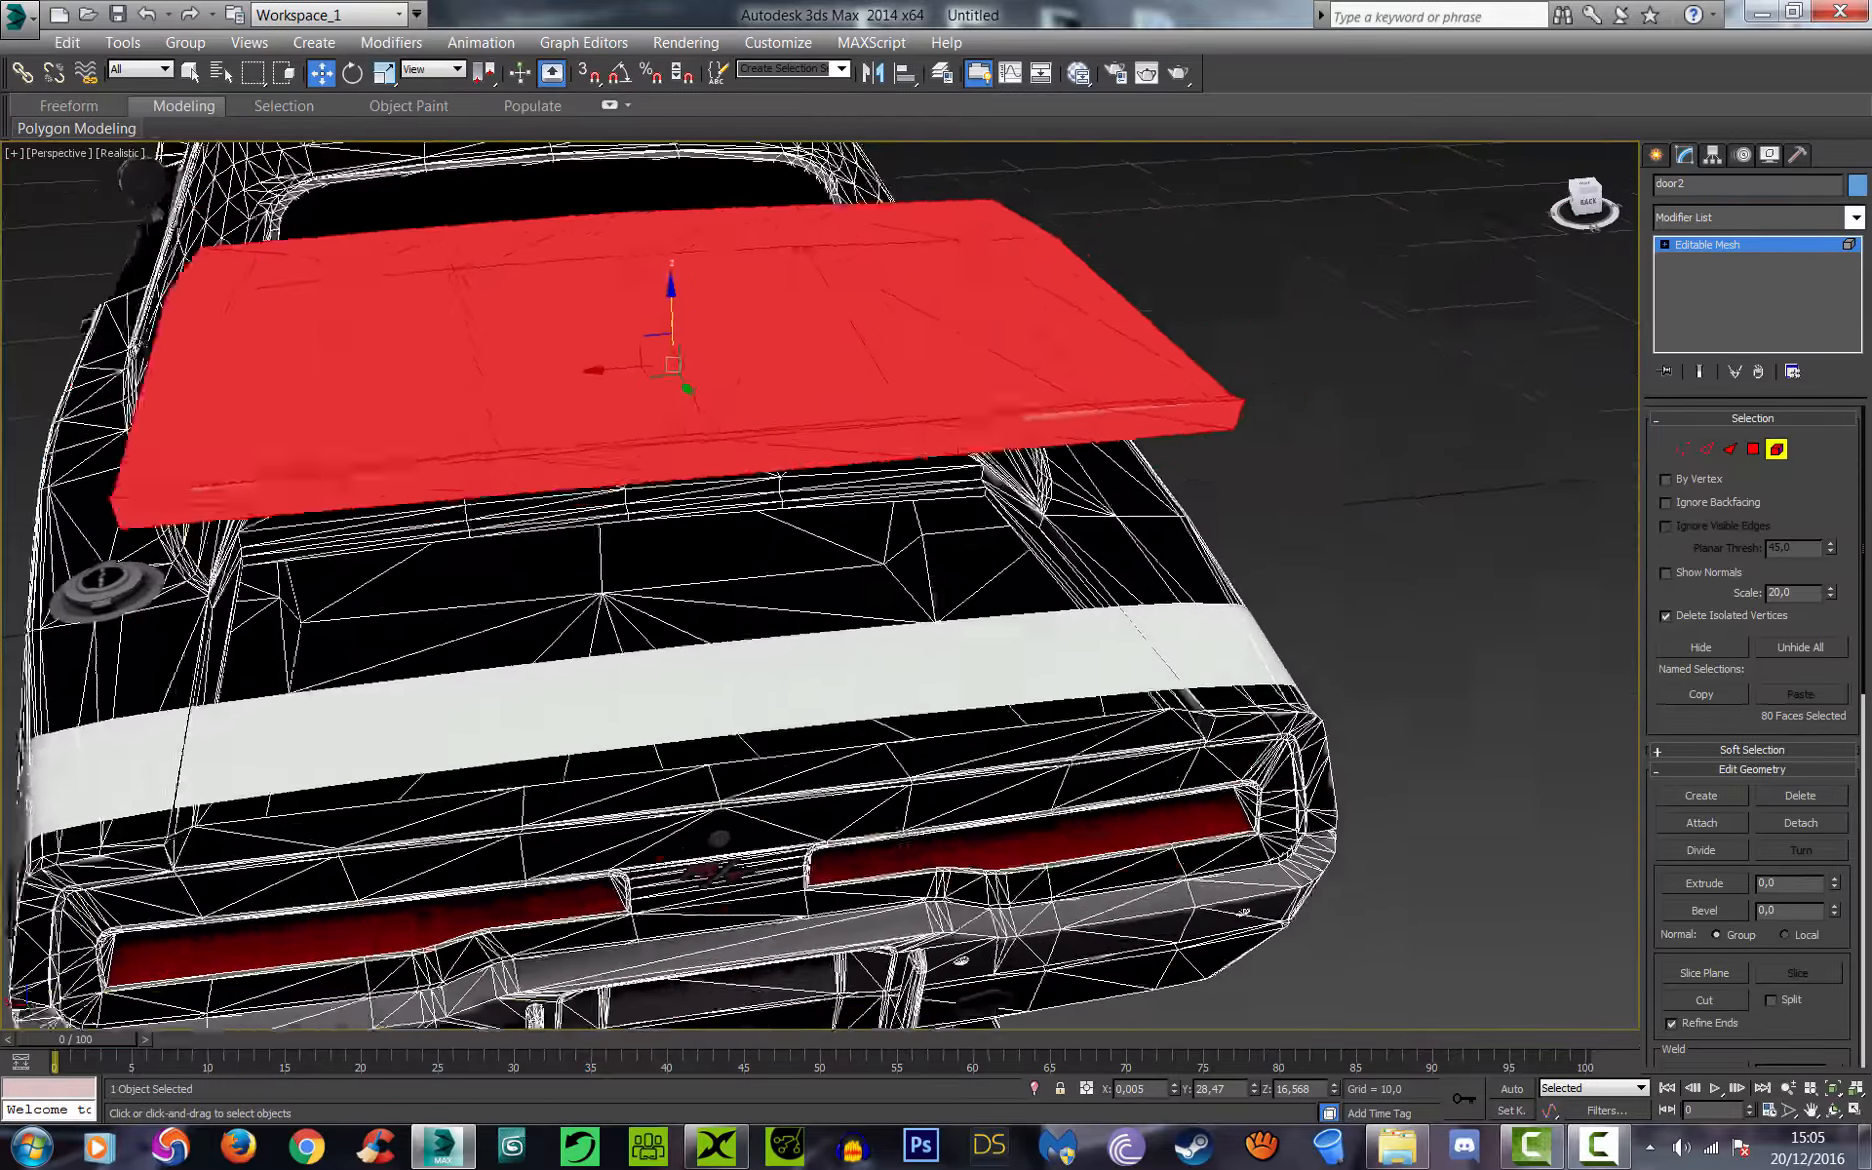
mouse_move(1586, 200)
mouse_down()
mouse_move(1586, 170)
mouse_move(1588, 200)
mouse_move(1635, 205)
mouse_move(1678, 165)
mouse_move(1590, 208)
mouse_up()
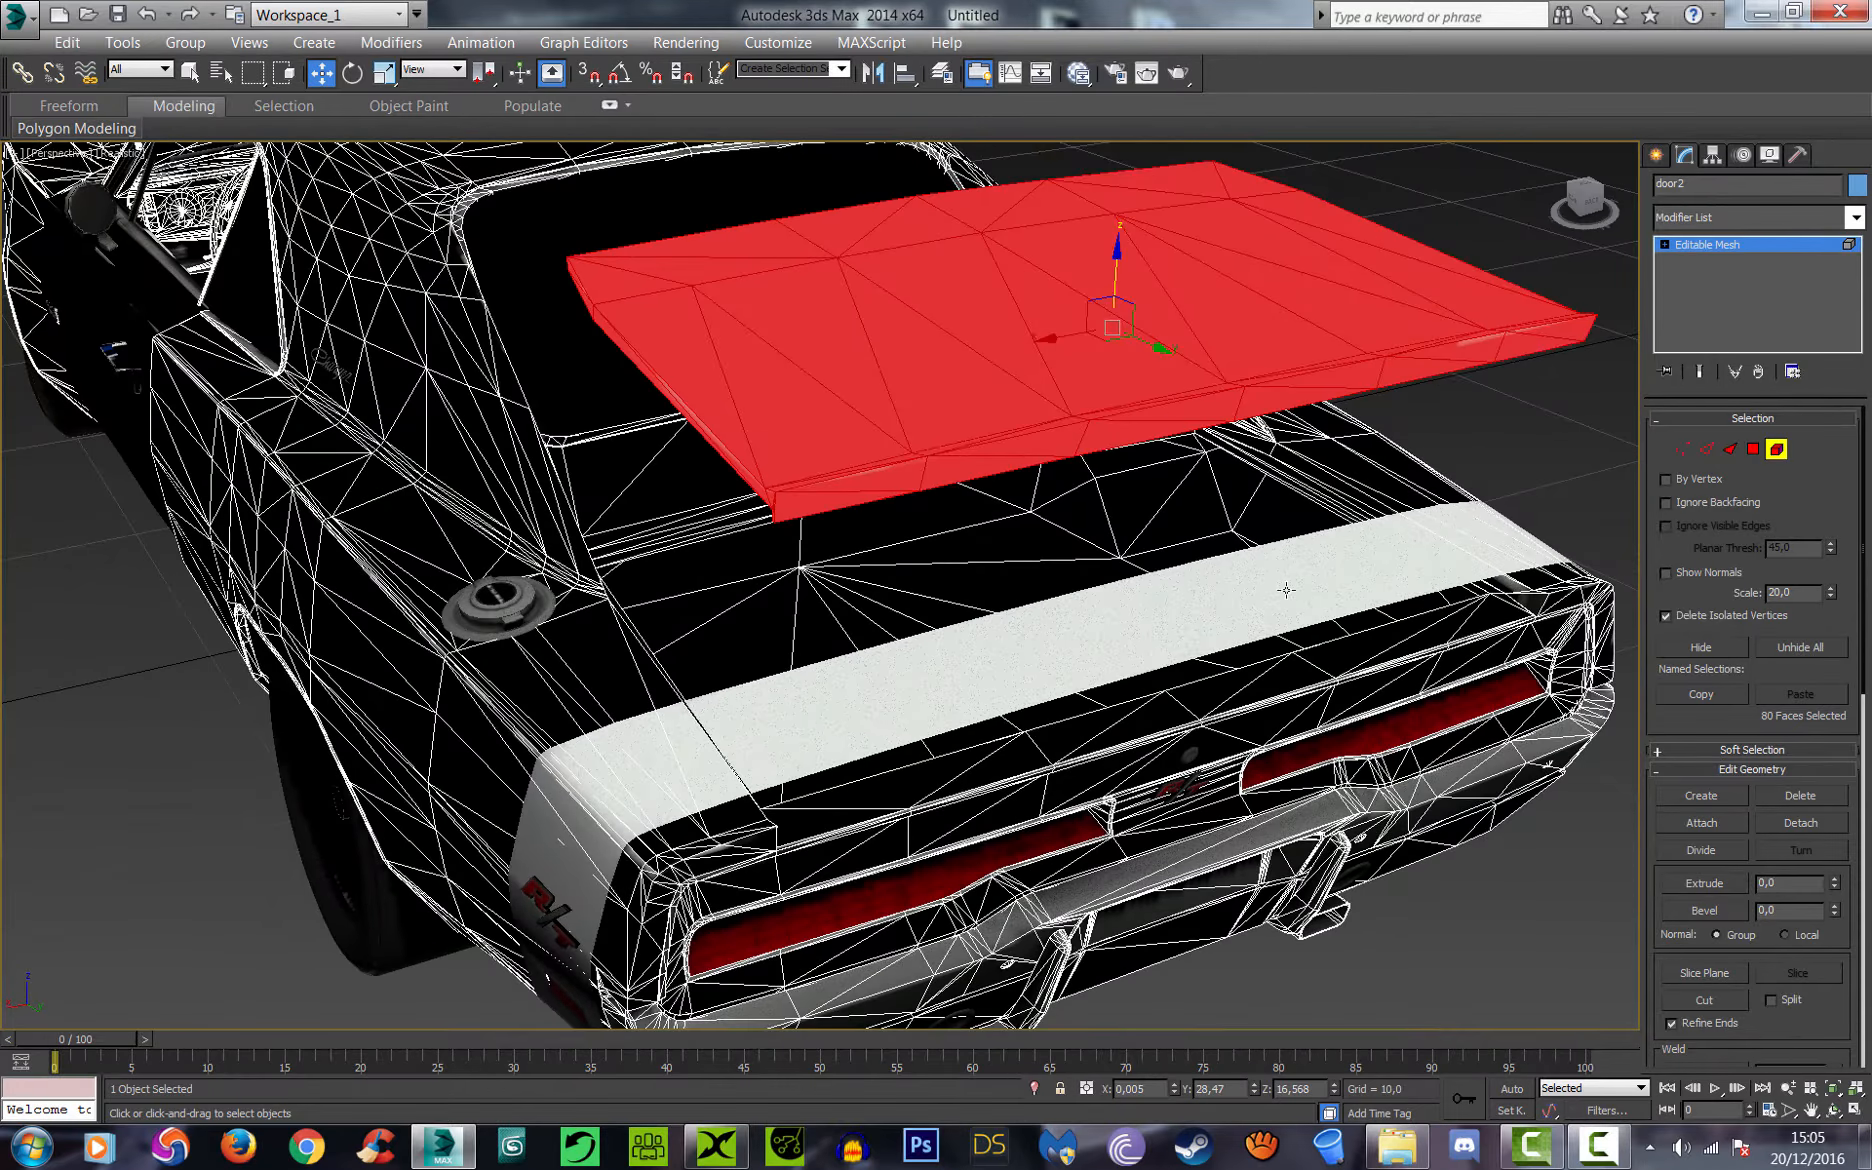
click(147, 14)
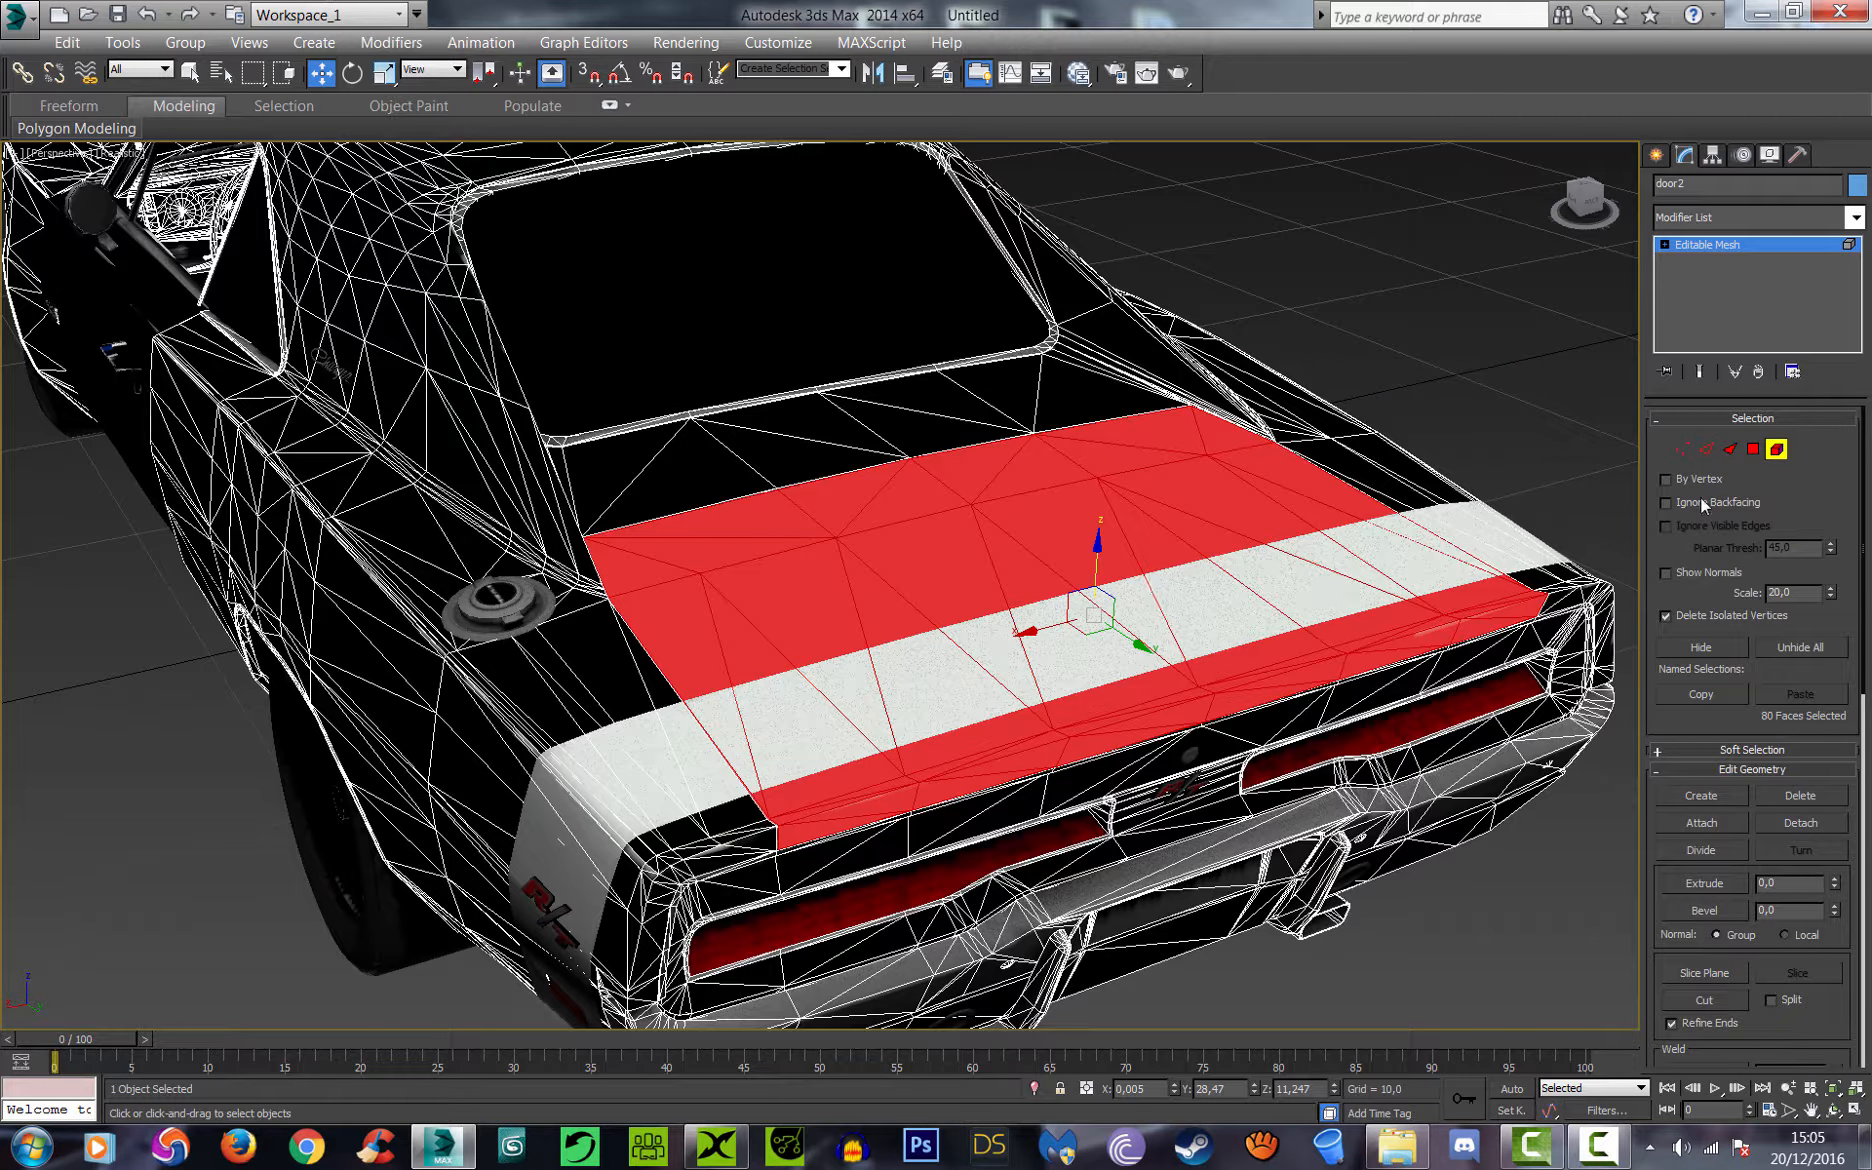
Step: Leave Element editing and check the separate white rear stripe object, leaving the car body selected
drag(1564, 206, 1578, 210)
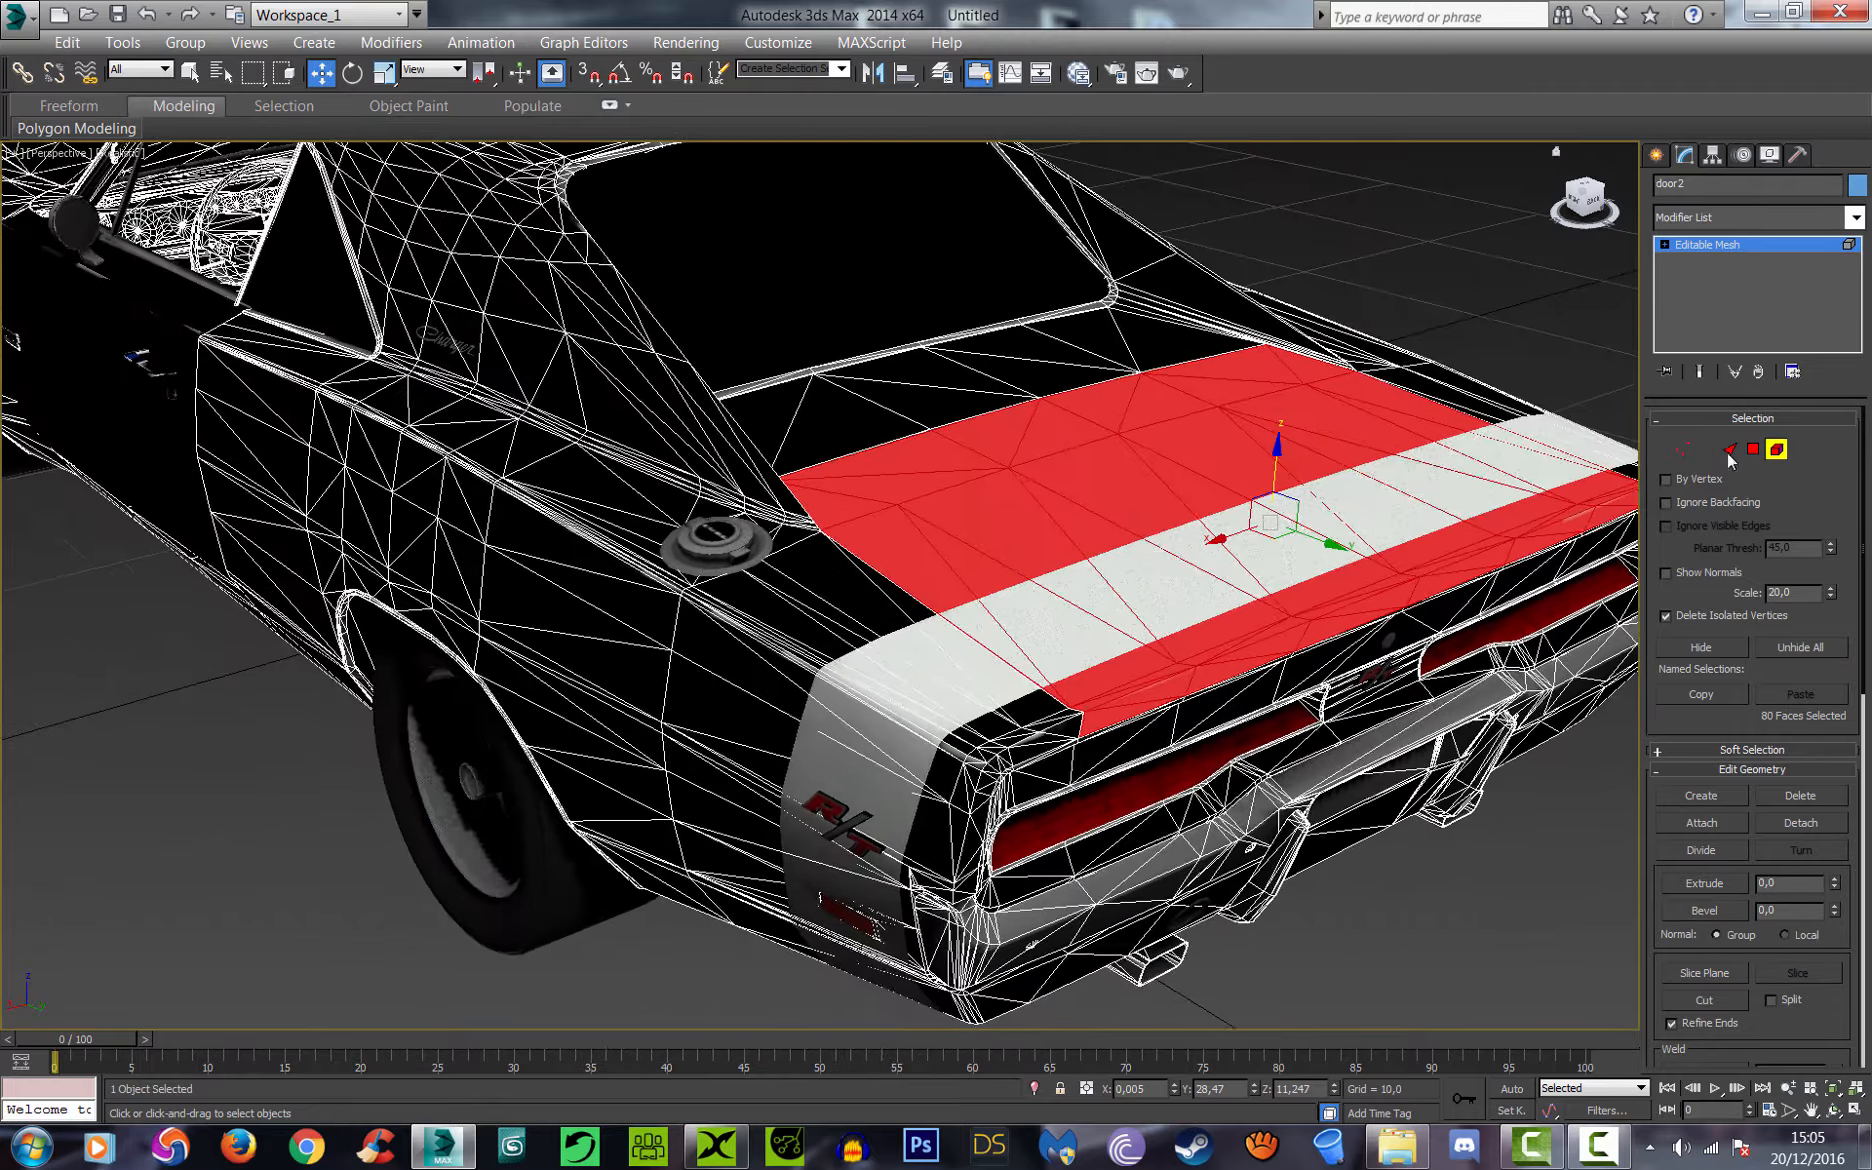
click(1710, 250)
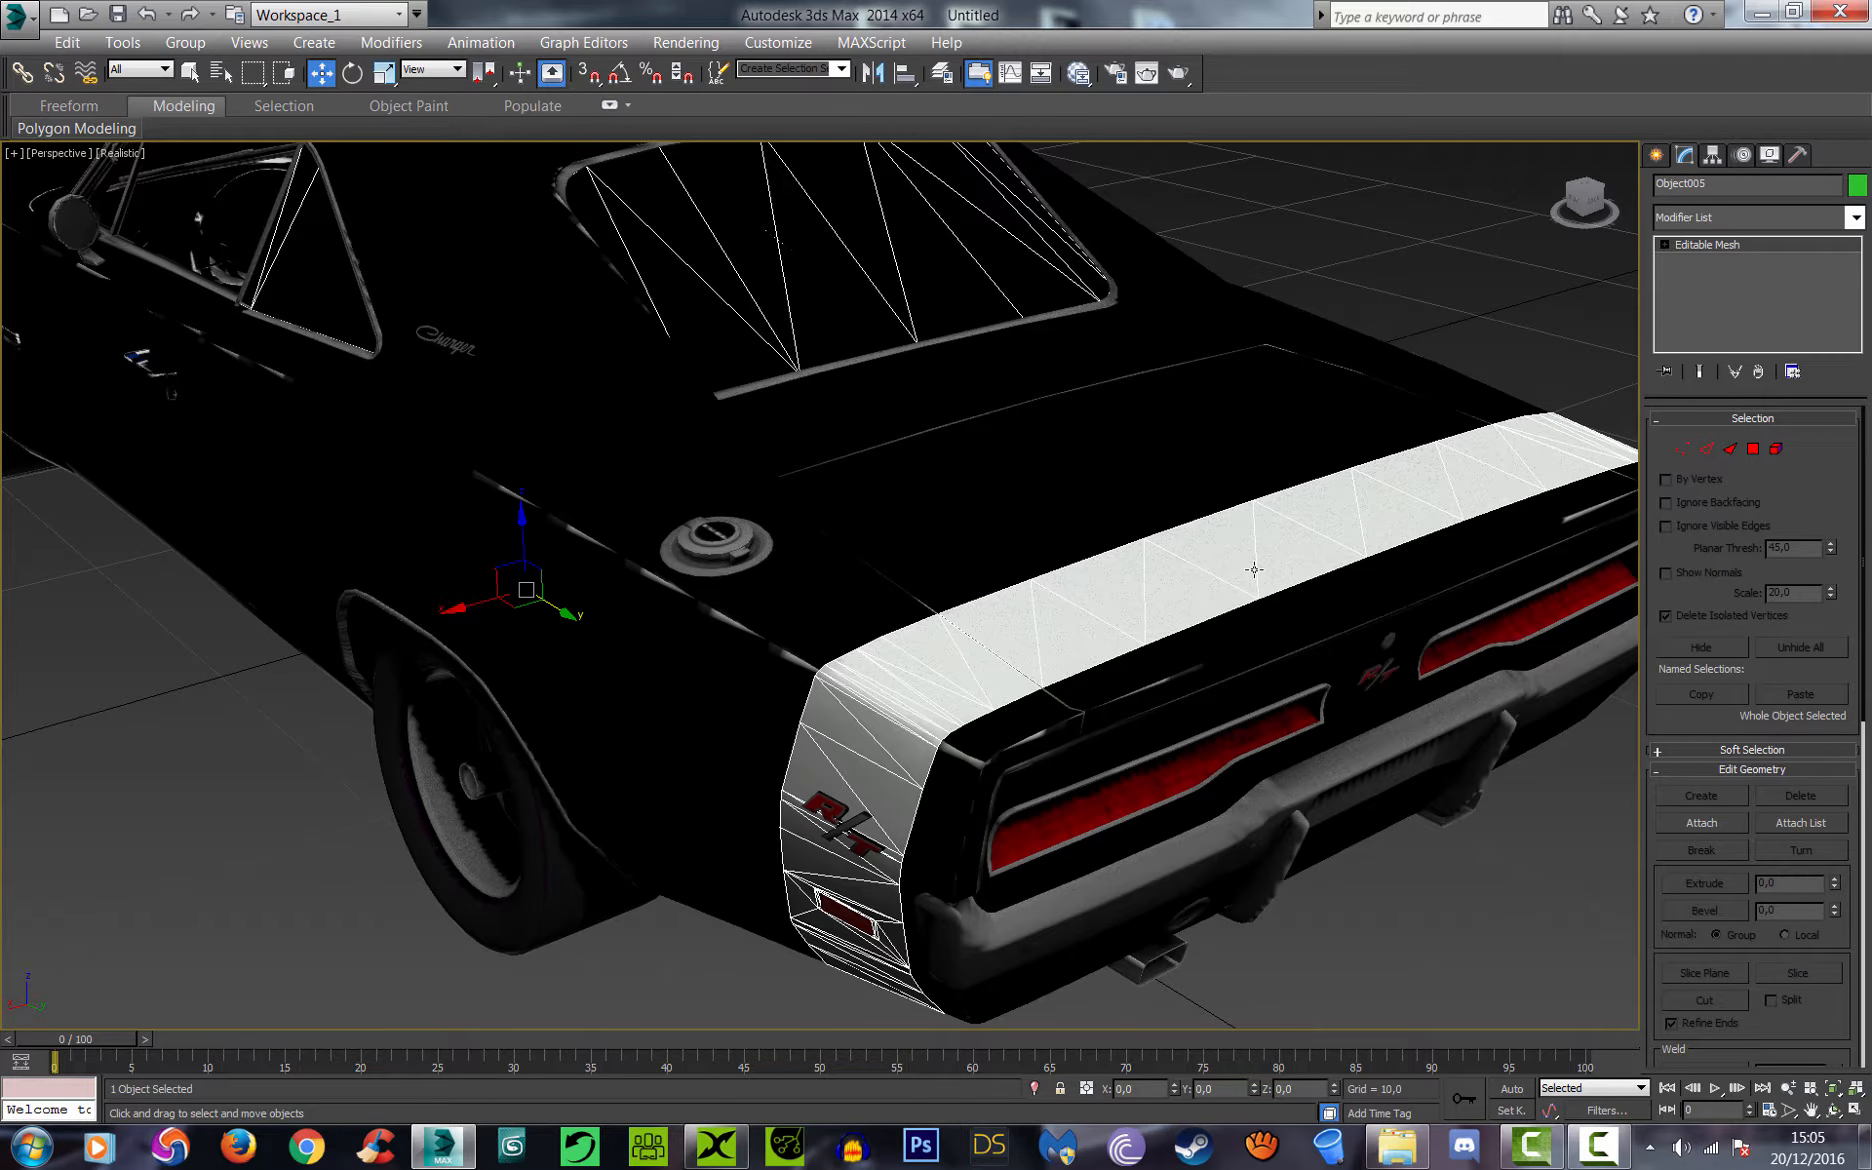
mouse_move(1586, 200)
mouse_down()
mouse_move(1535, 200)
mouse_move(1586, 193)
mouse_up()
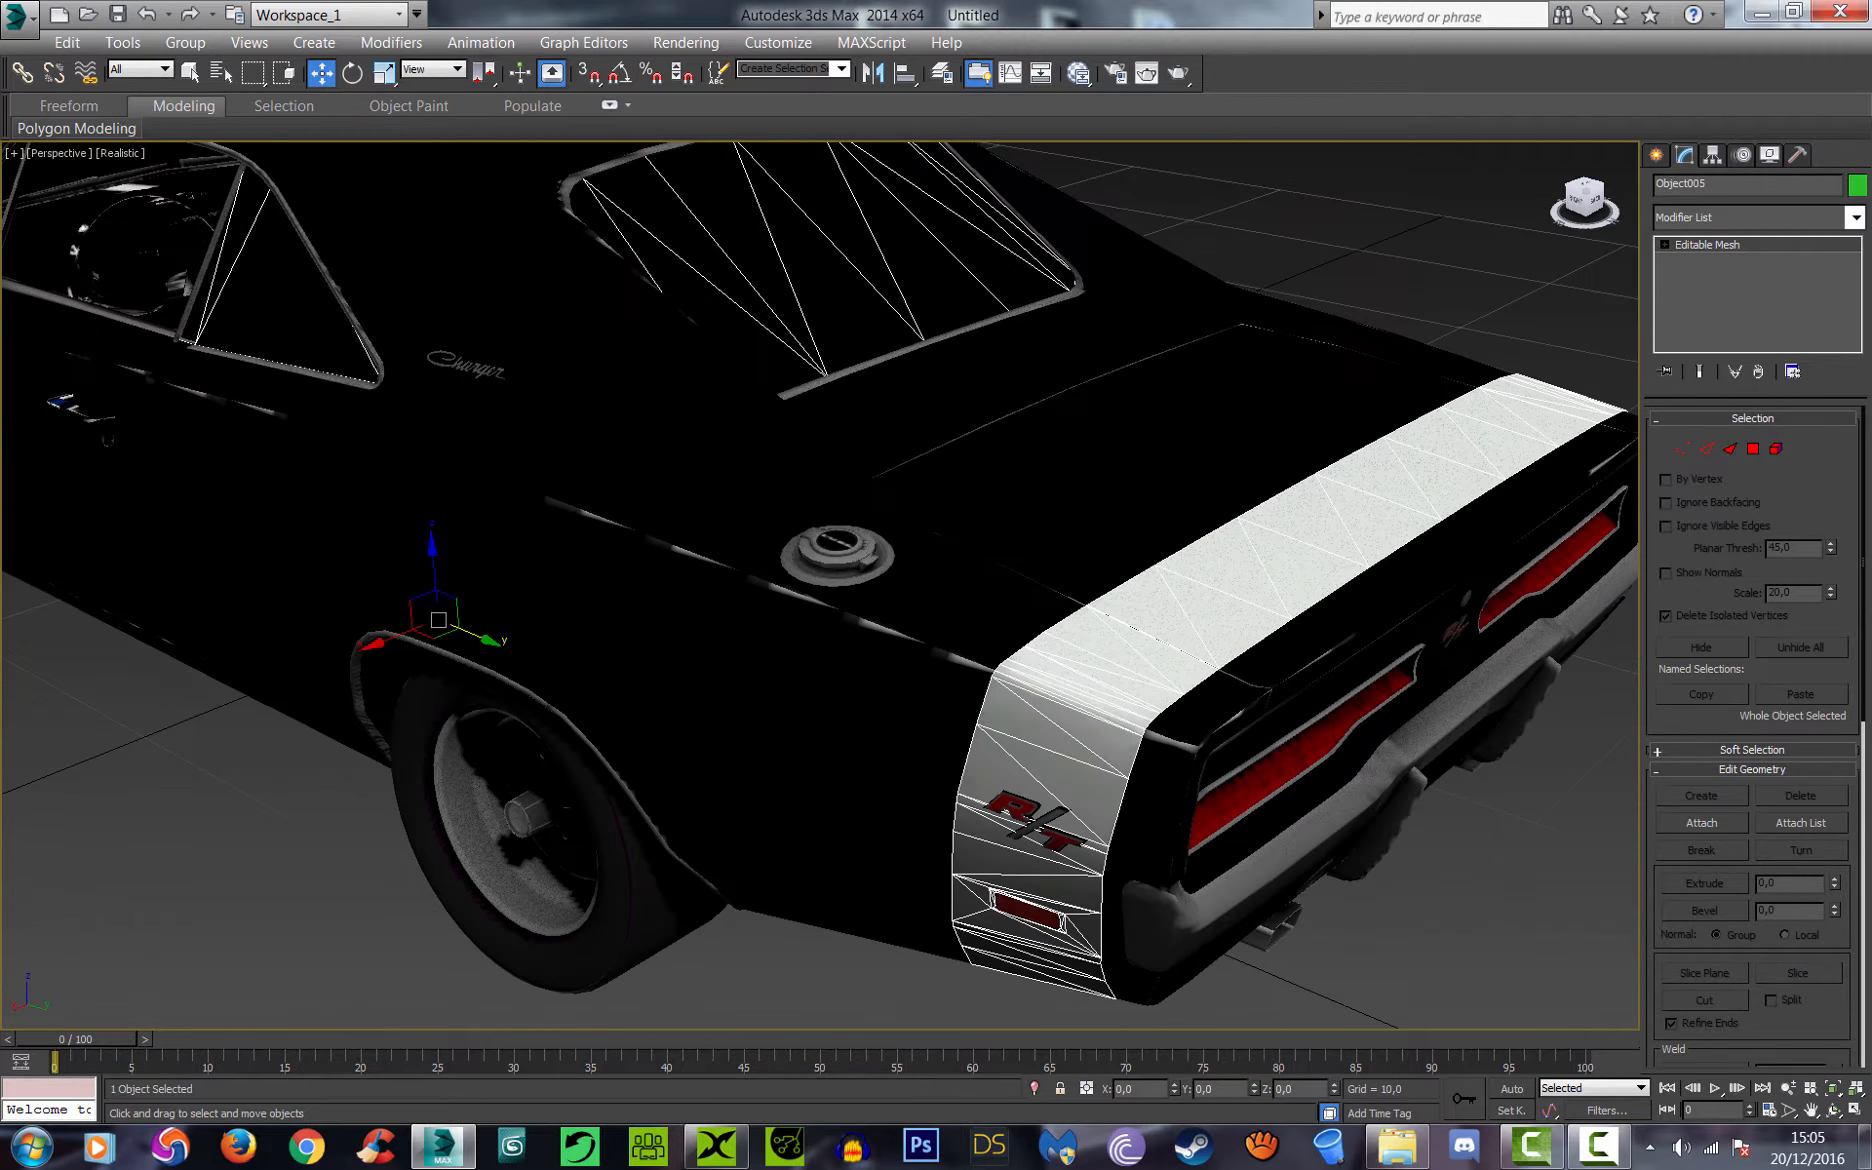
click(1003, 506)
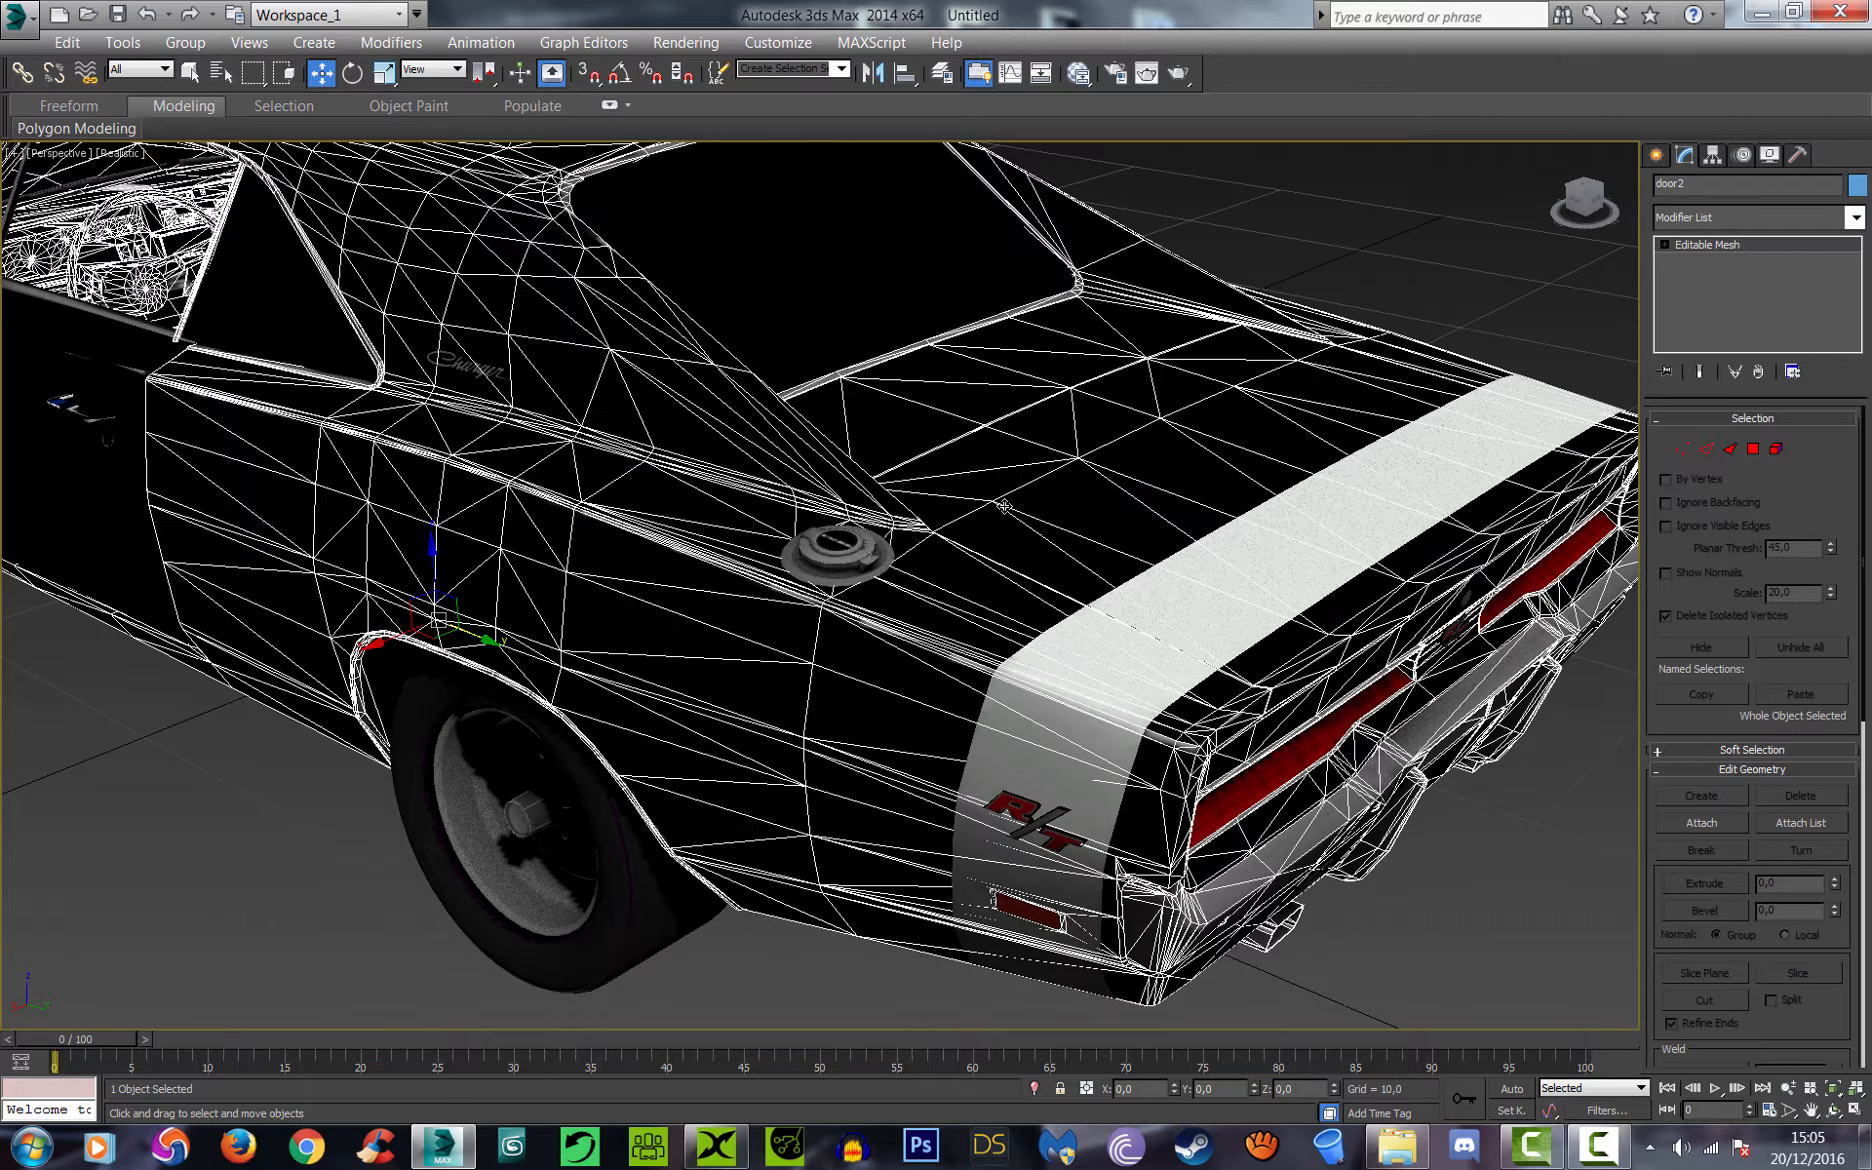
Step: Check the trunk section of the white rear stripe as its own element, and leave Element editing
click(1262, 570)
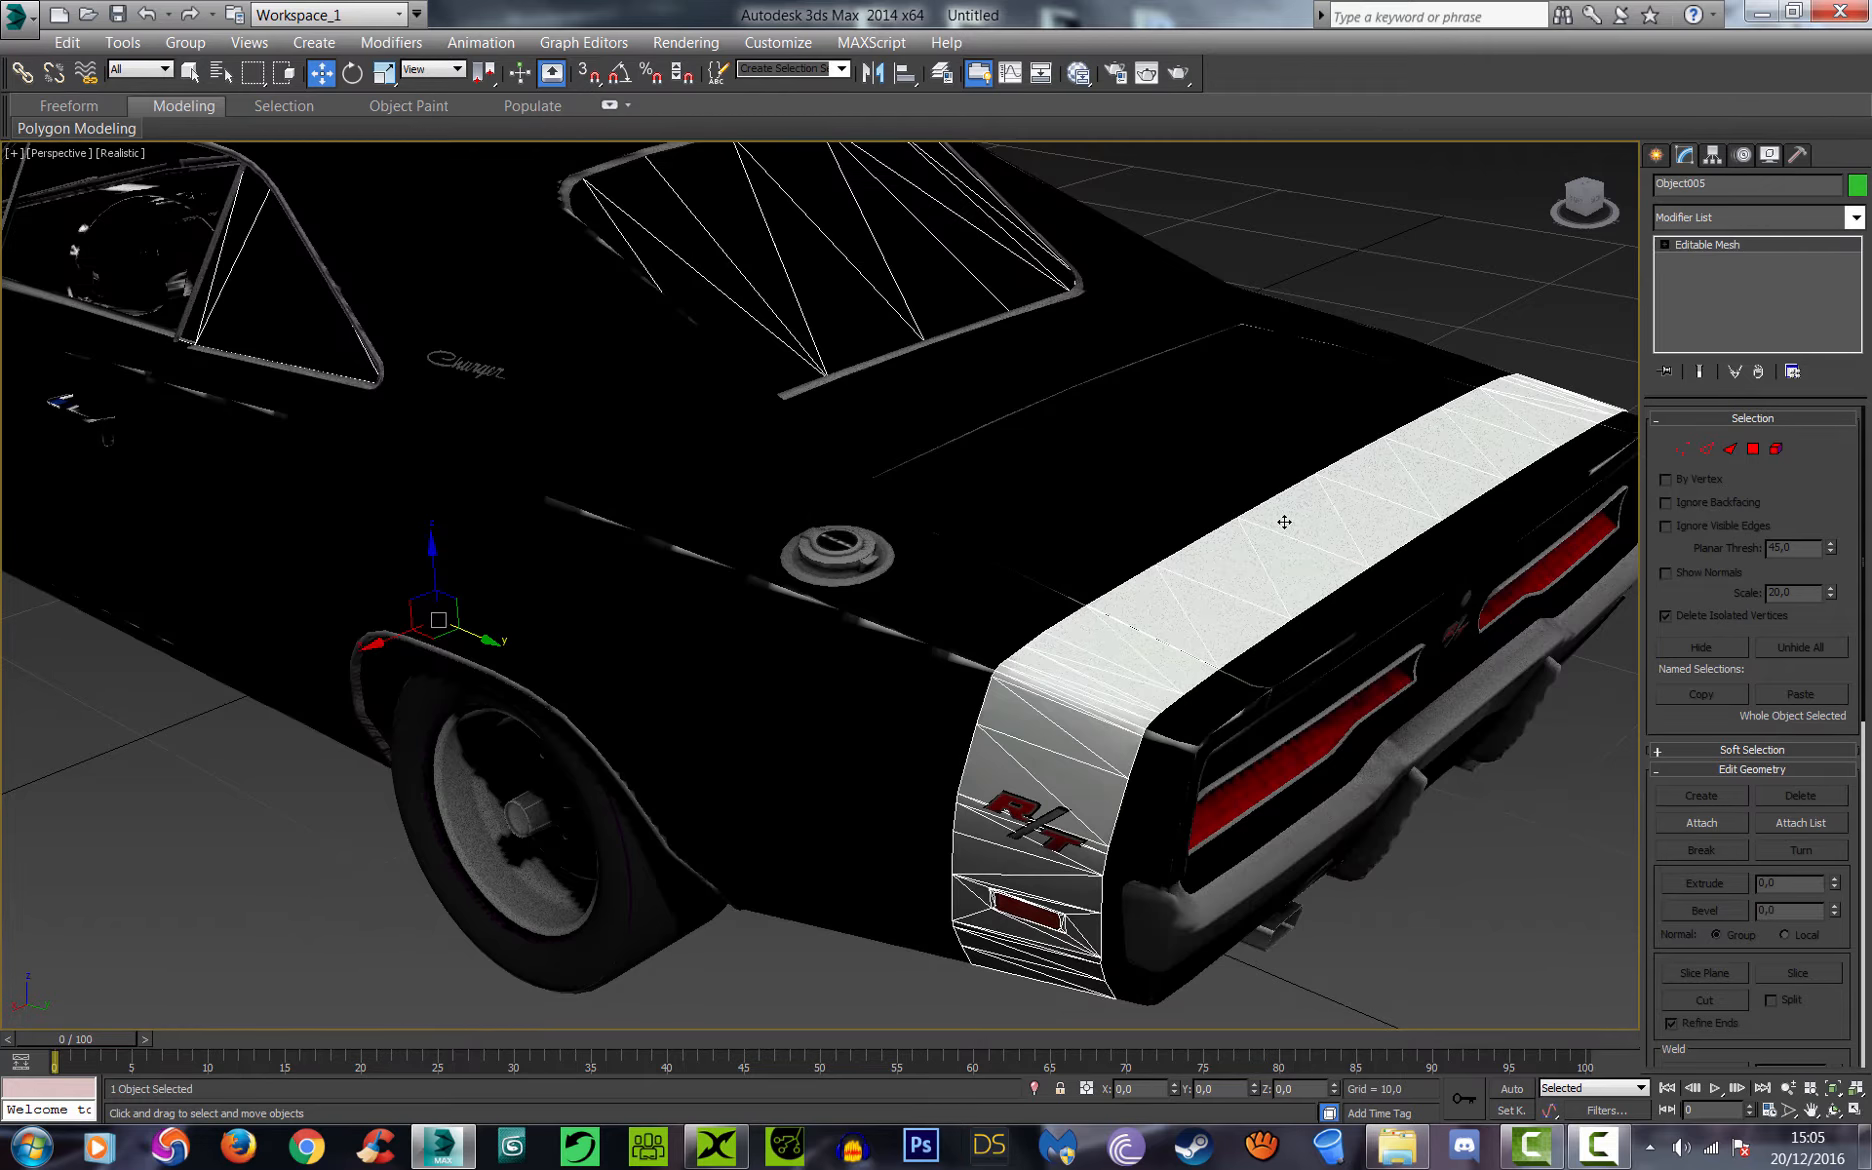
click(1776, 448)
click(1352, 508)
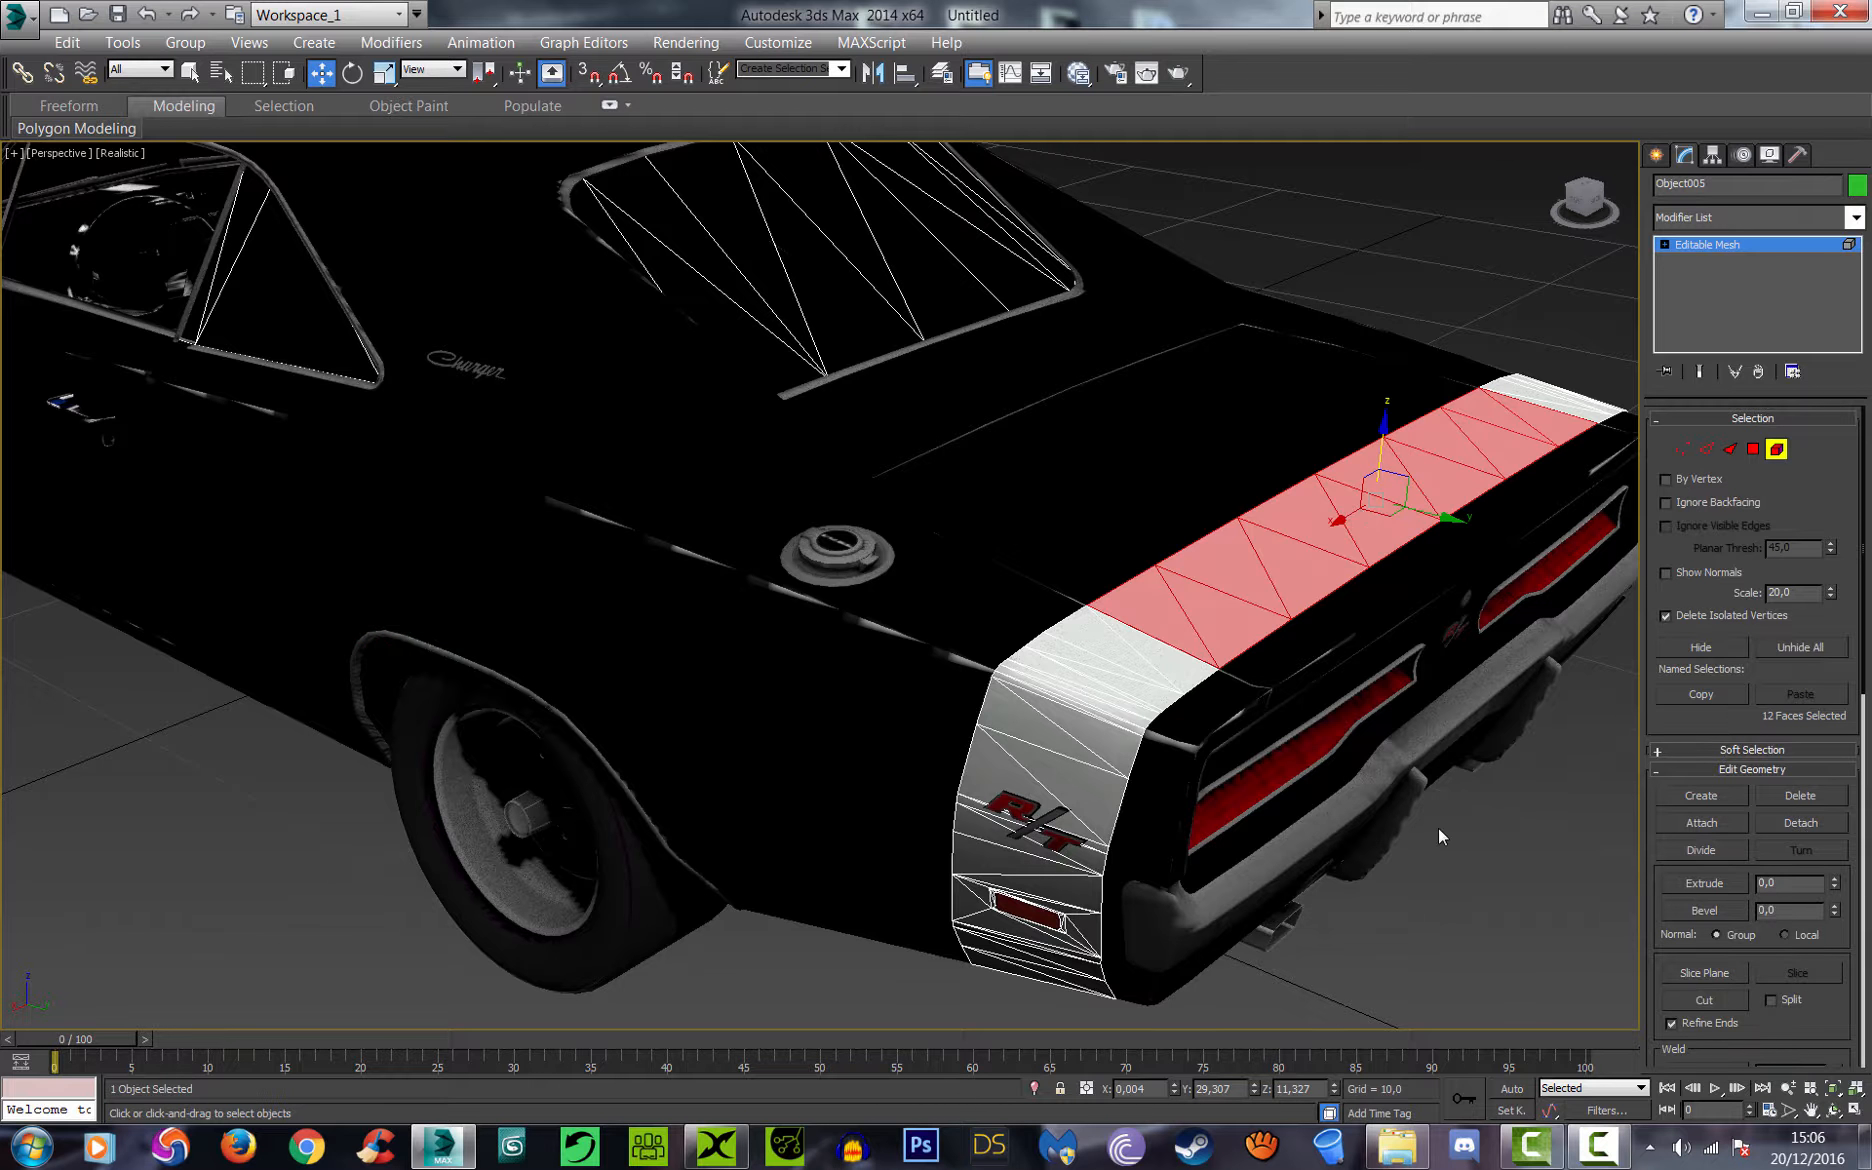
drag(1584, 200, 1450, 200)
scroll(1208, 449, down, 5)
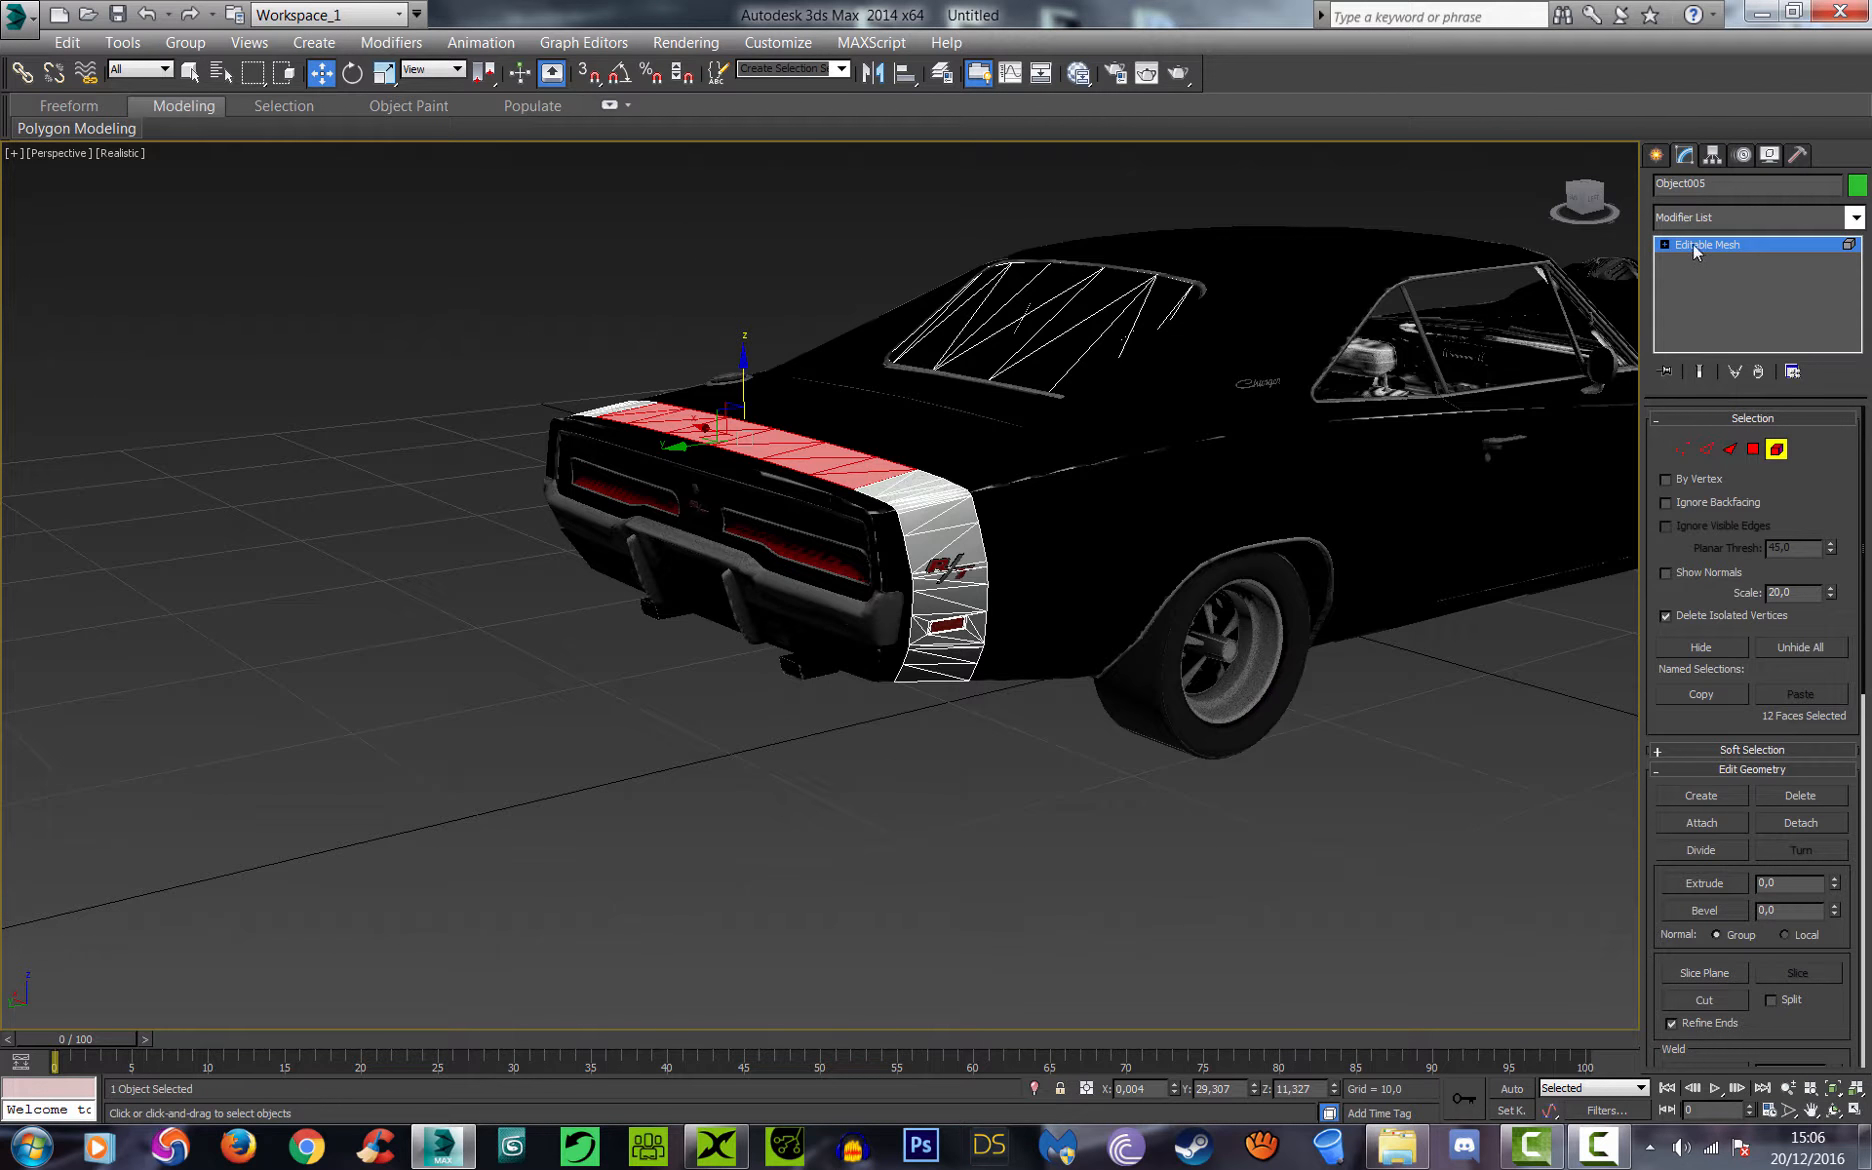
click(1705, 250)
Step: Select the car body from a side view and pick its main shell at Element level
click(1239, 801)
click(1240, 492)
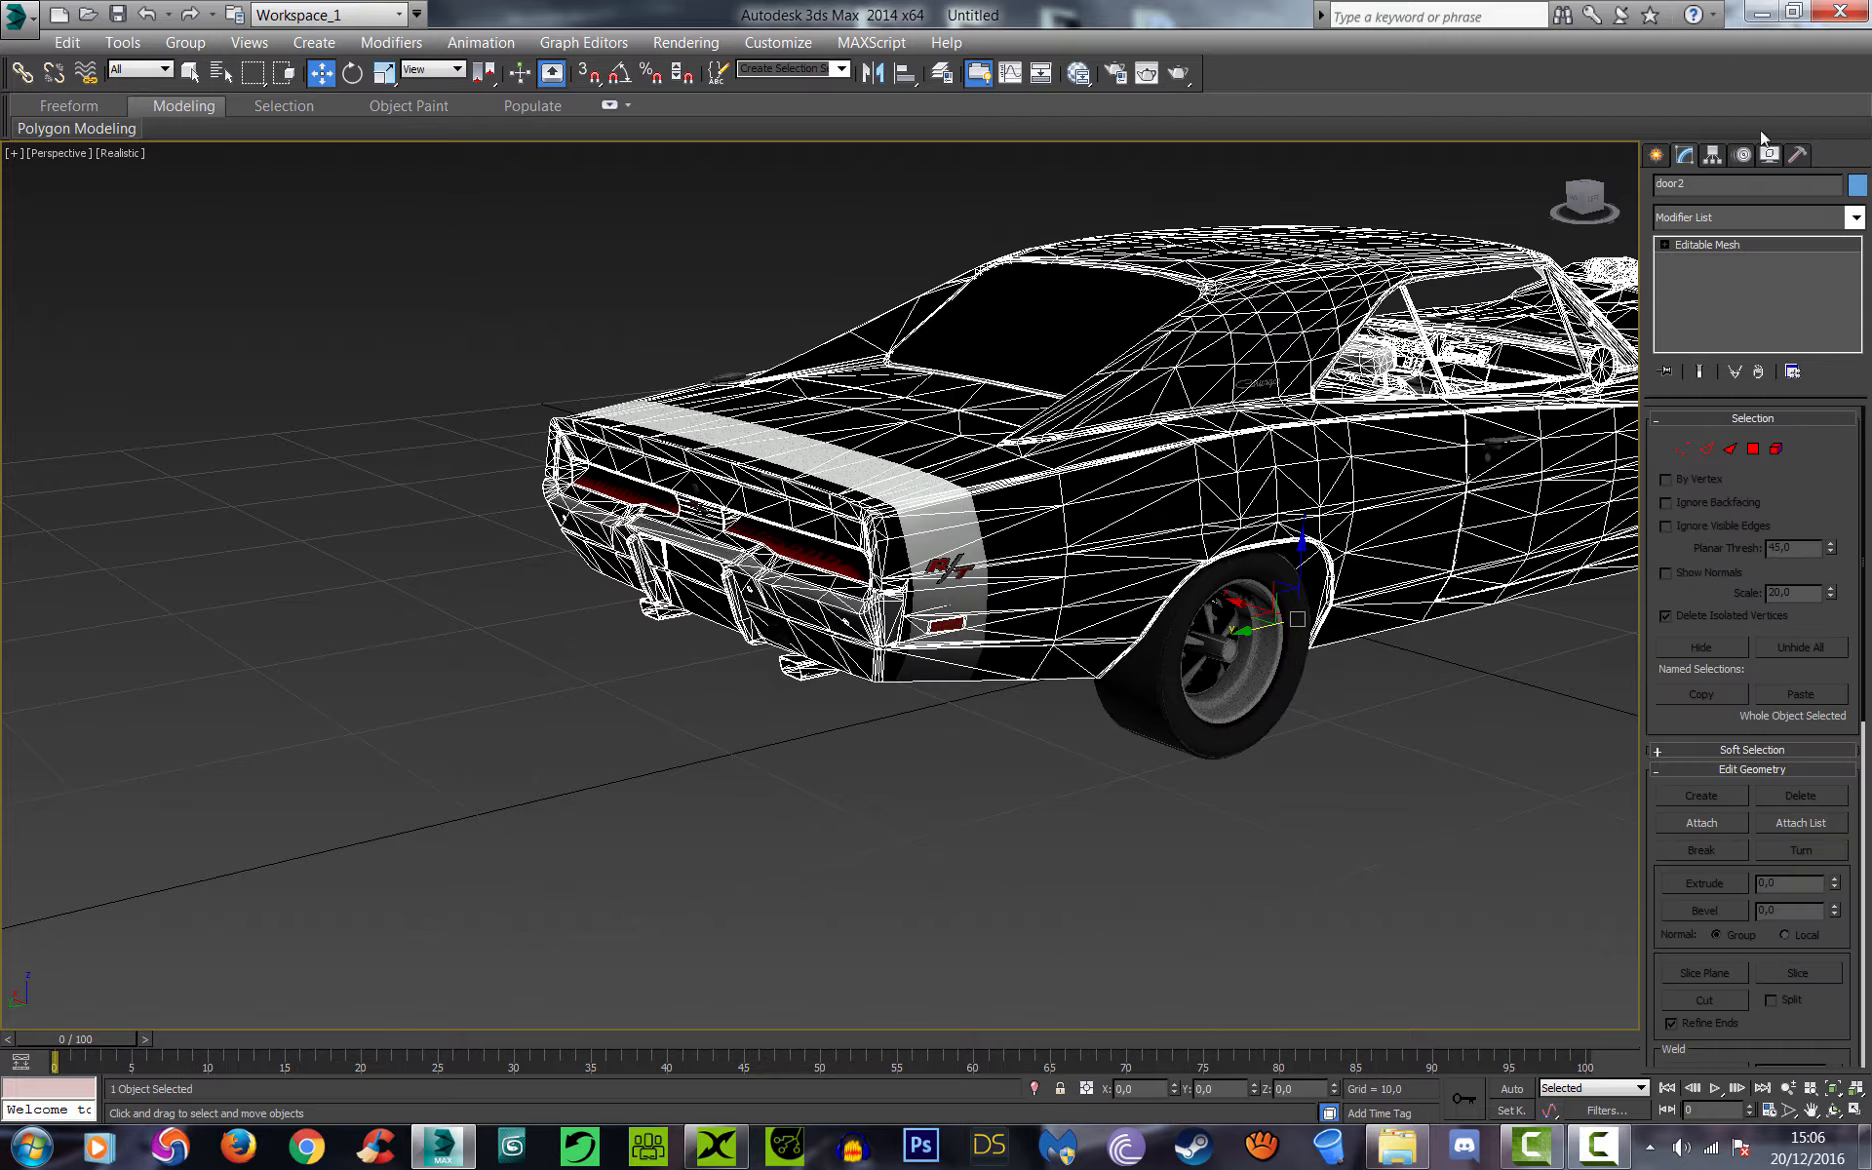
click(1560, 190)
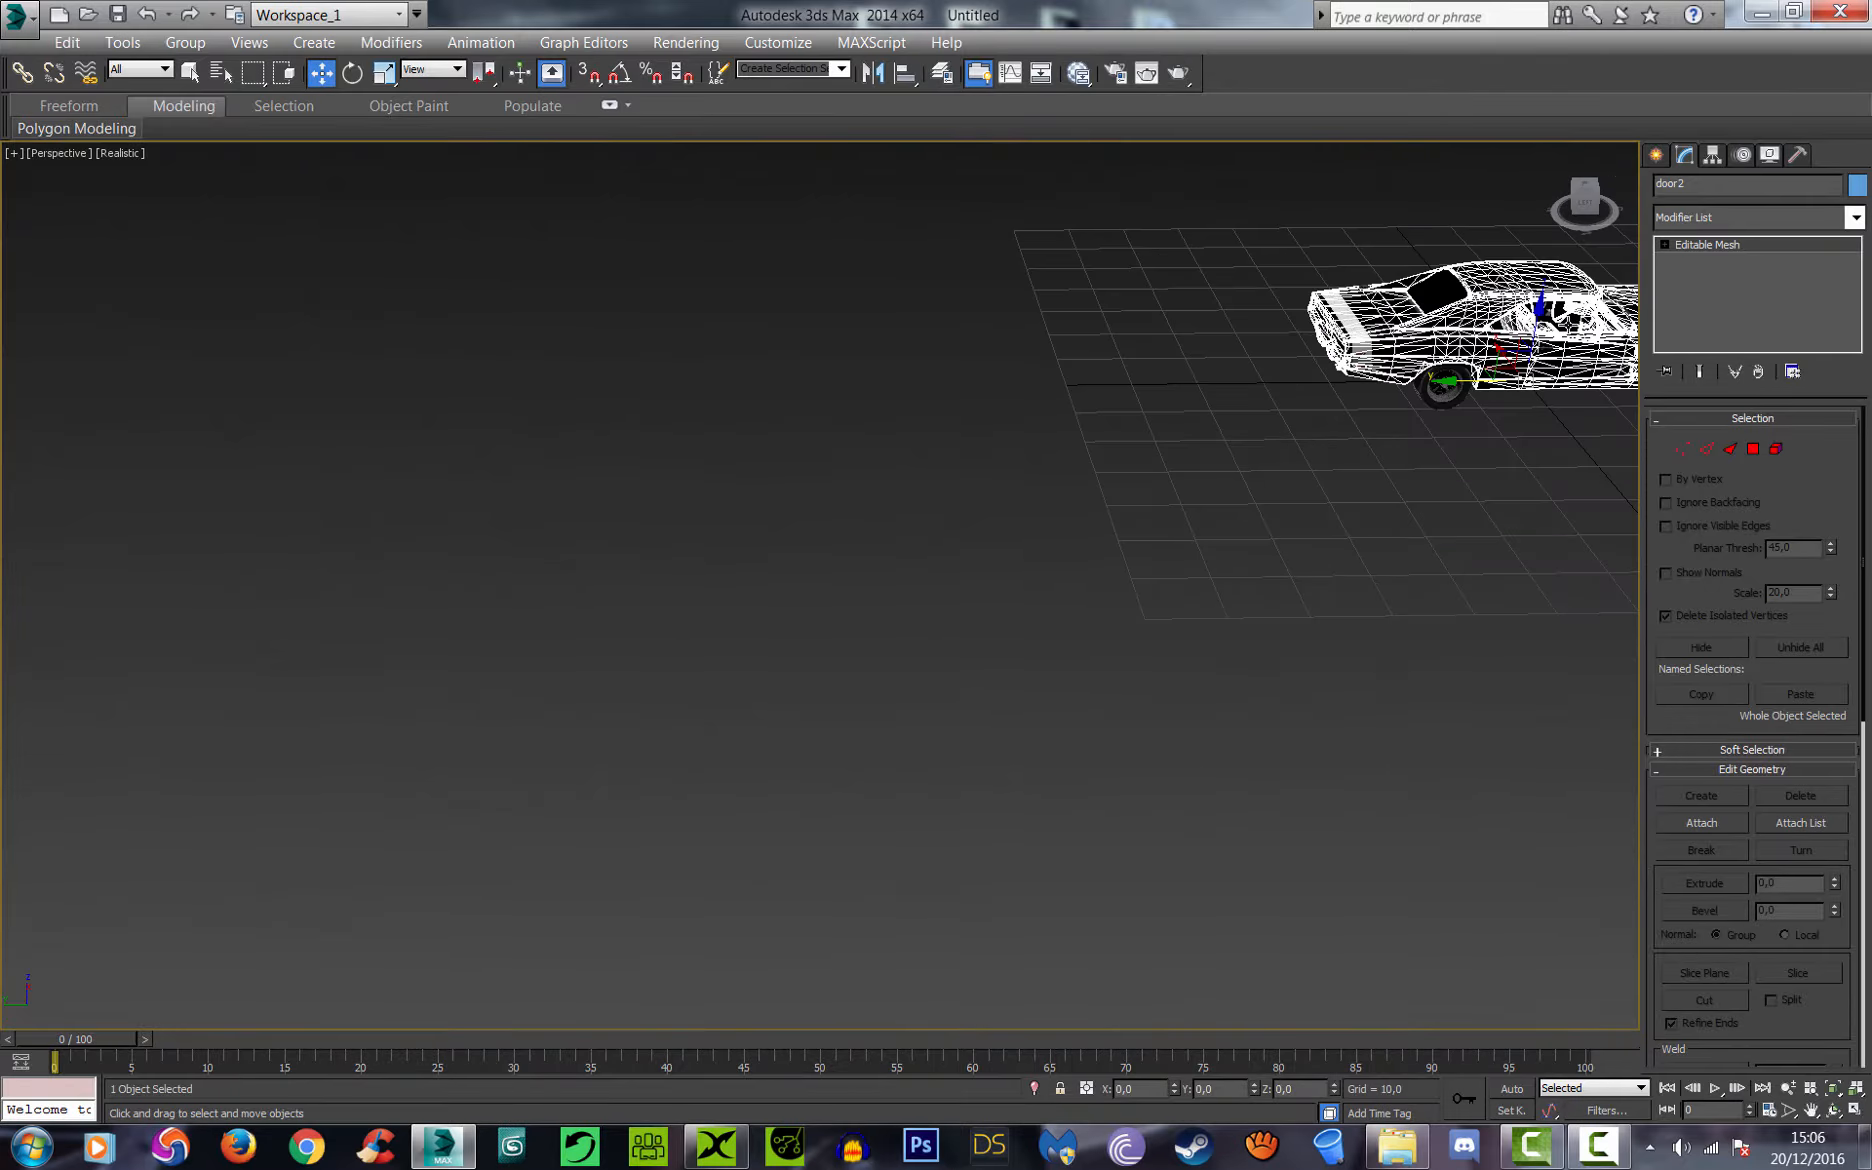
click(1811, 1110)
drag(1421, 596, 1009, 672)
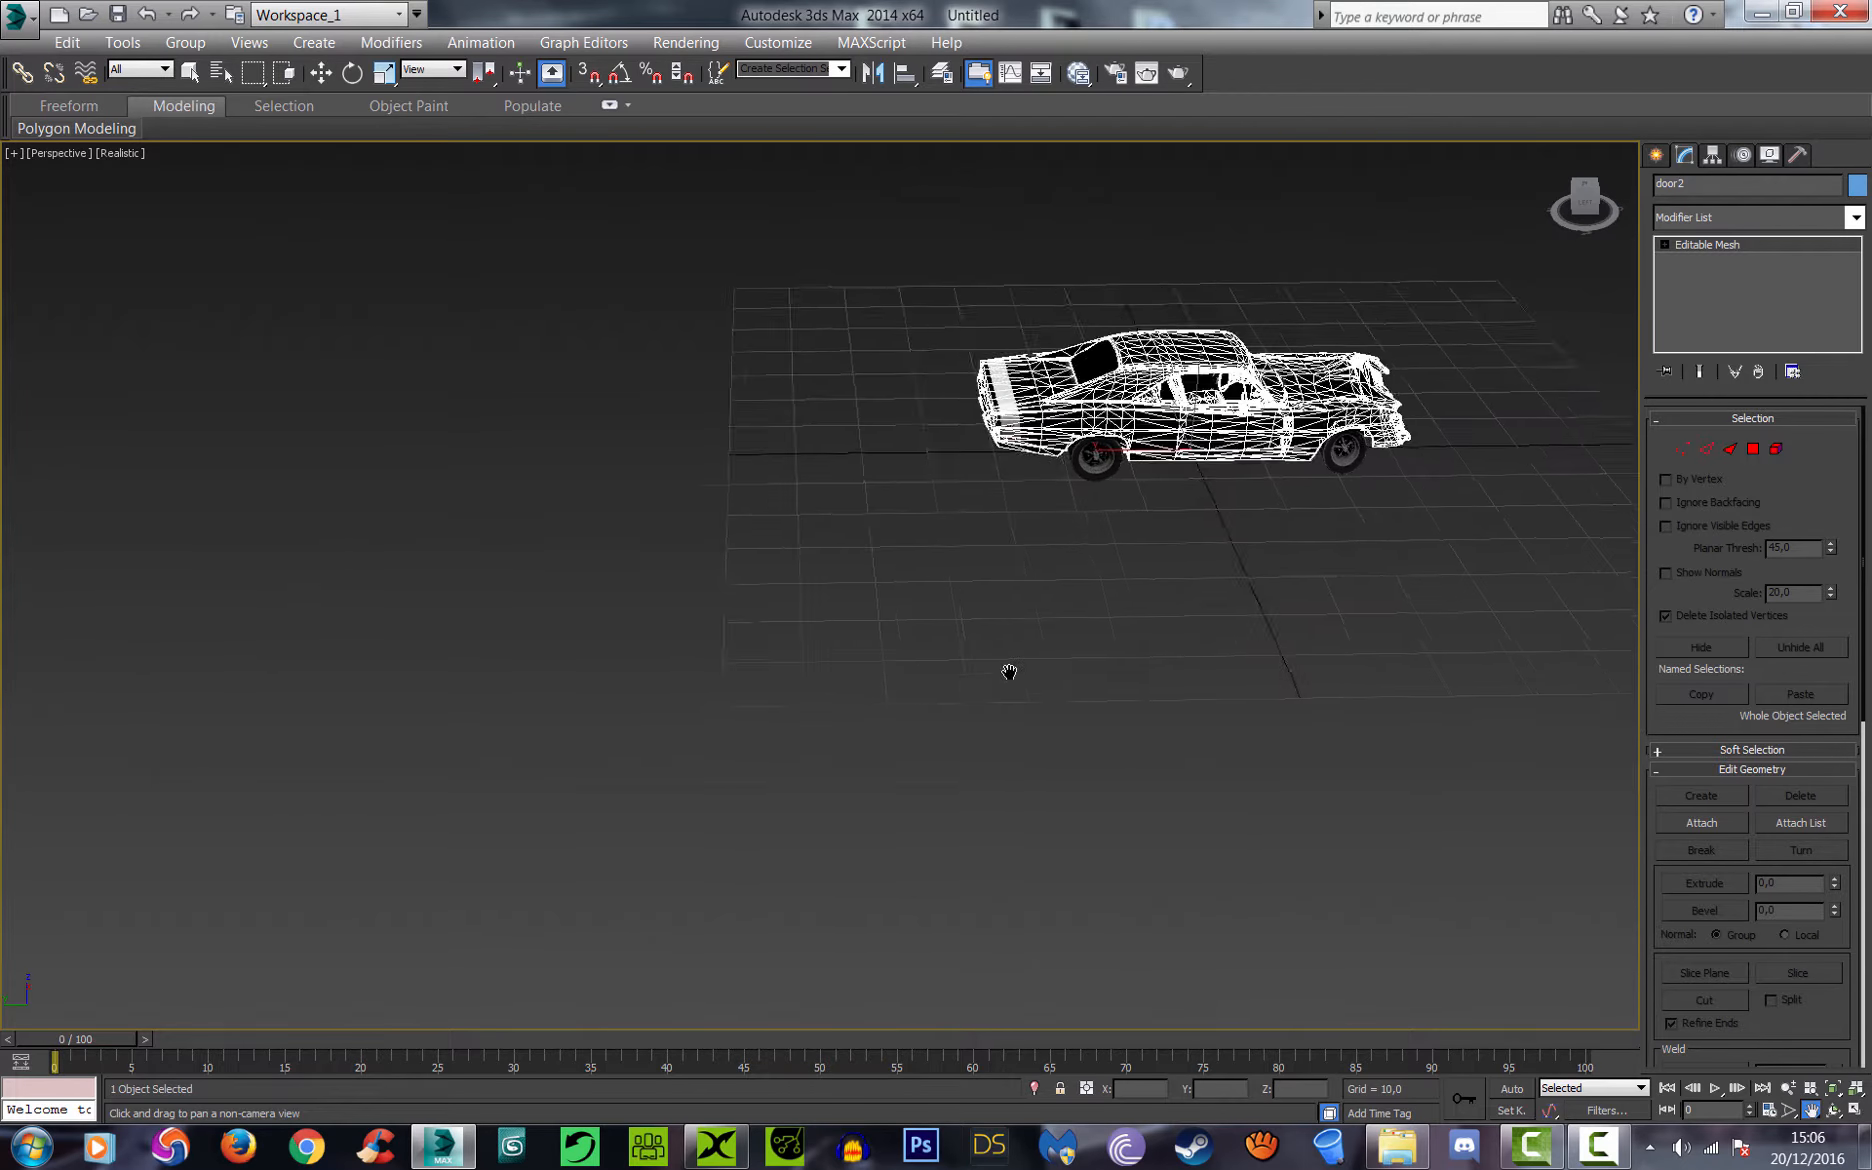
scroll(1018, 441, up, 4)
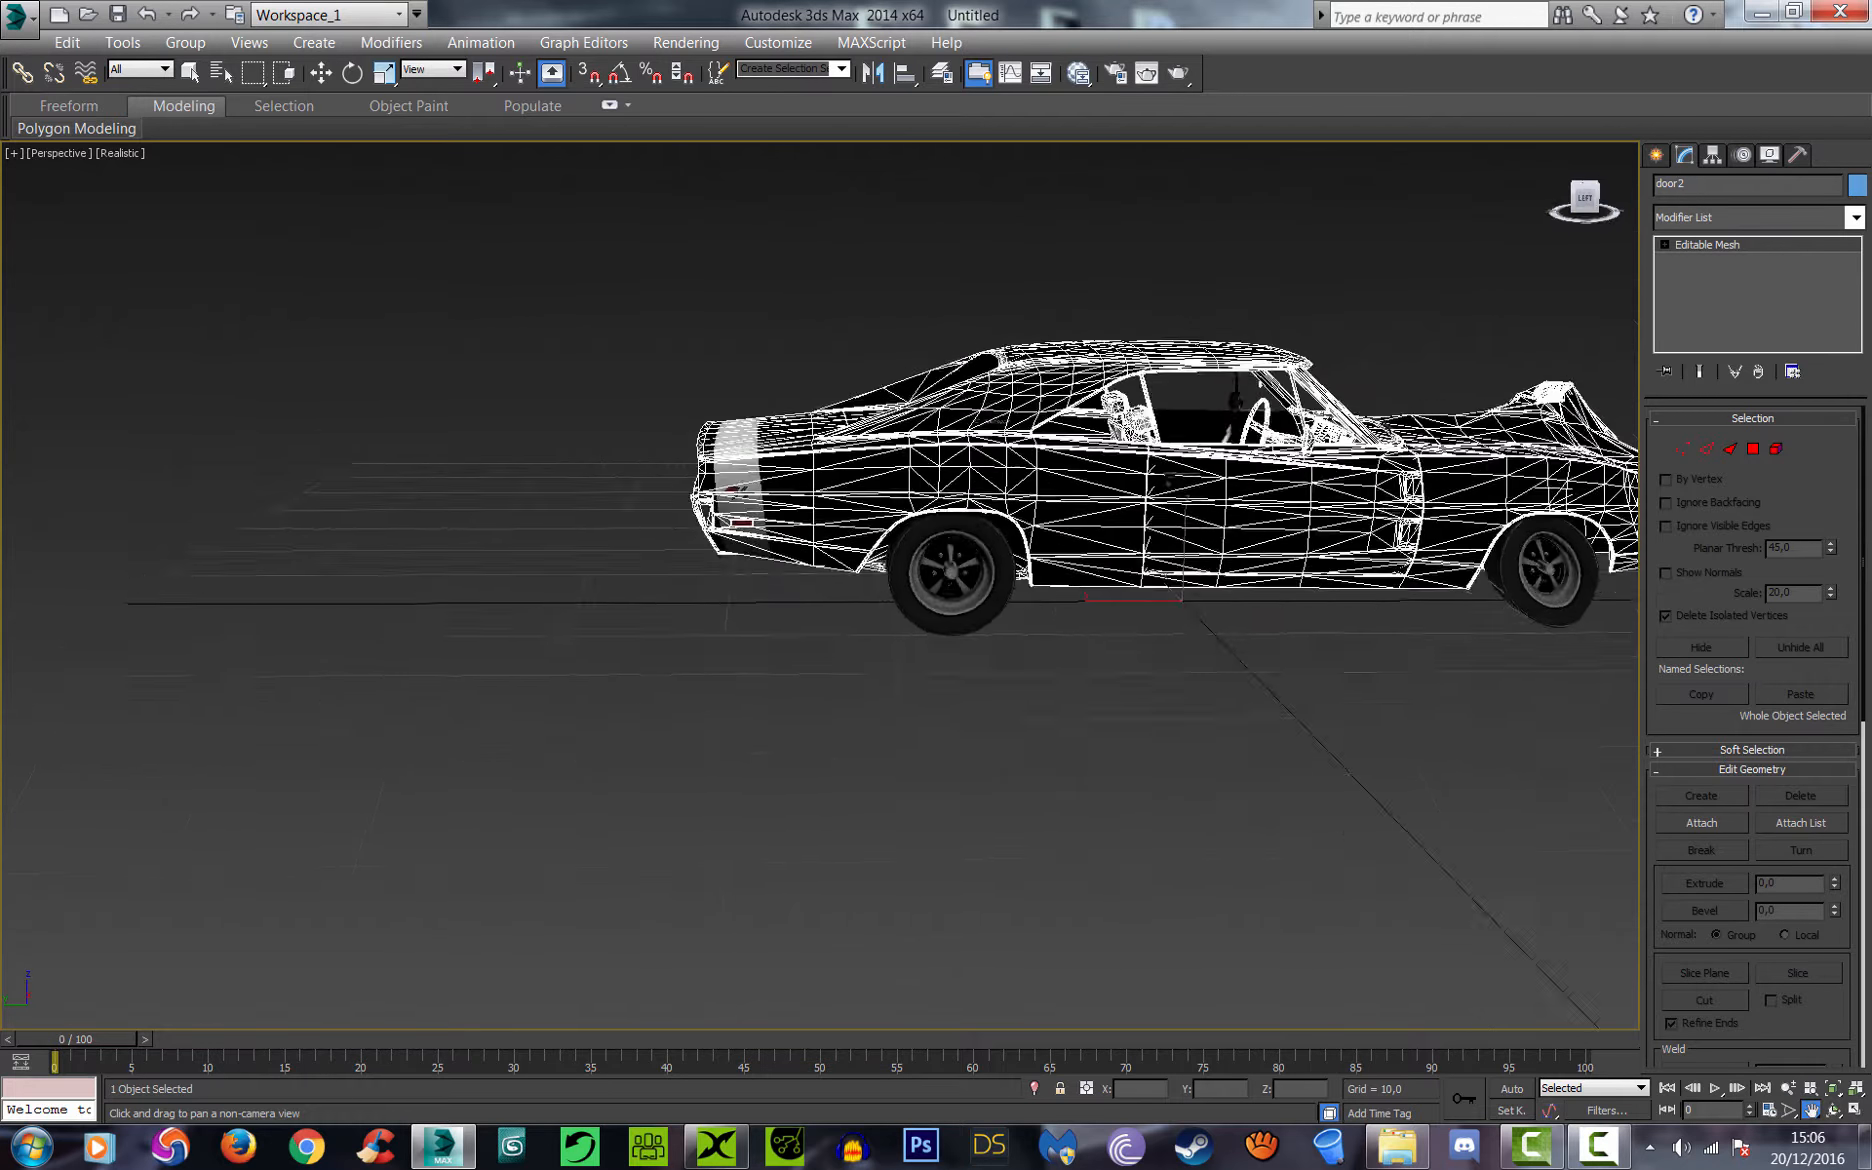
click(320, 72)
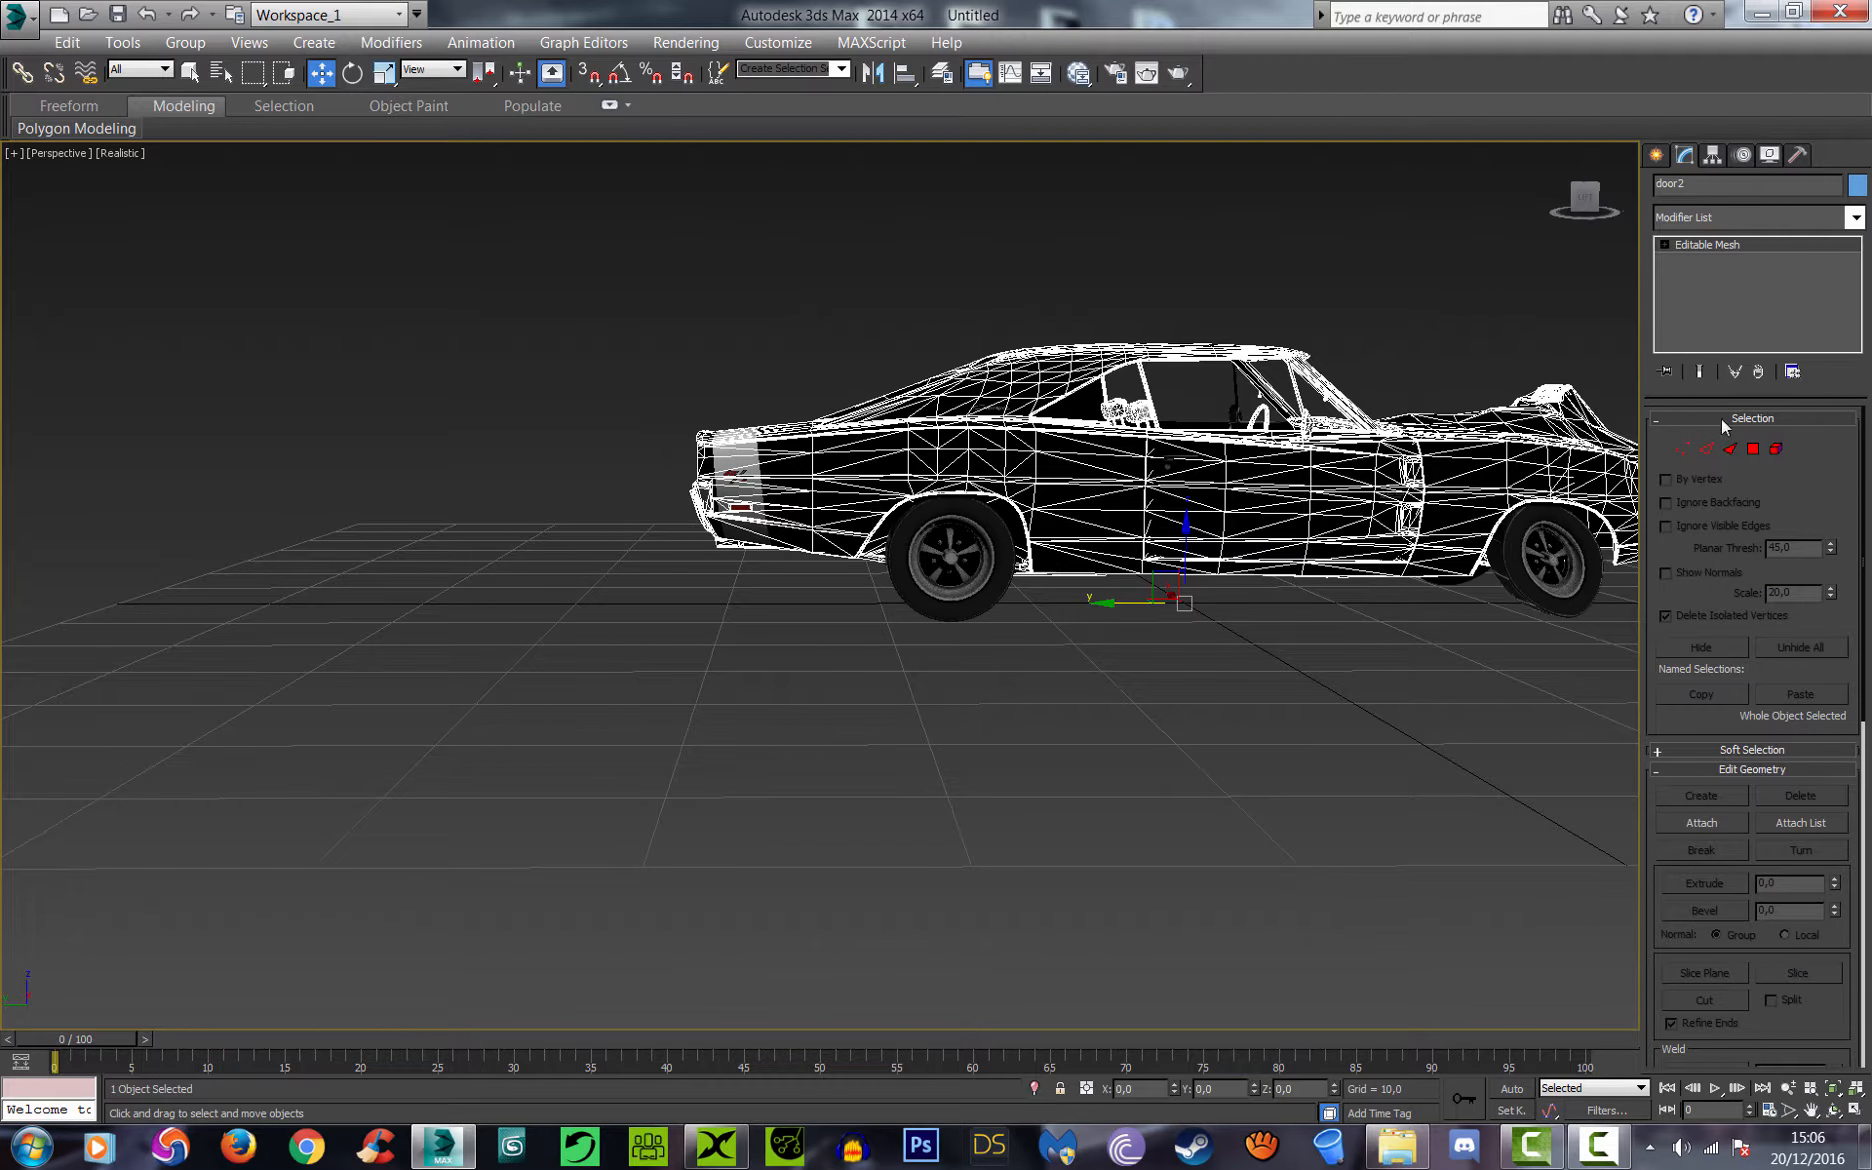
click(1776, 449)
click(858, 512)
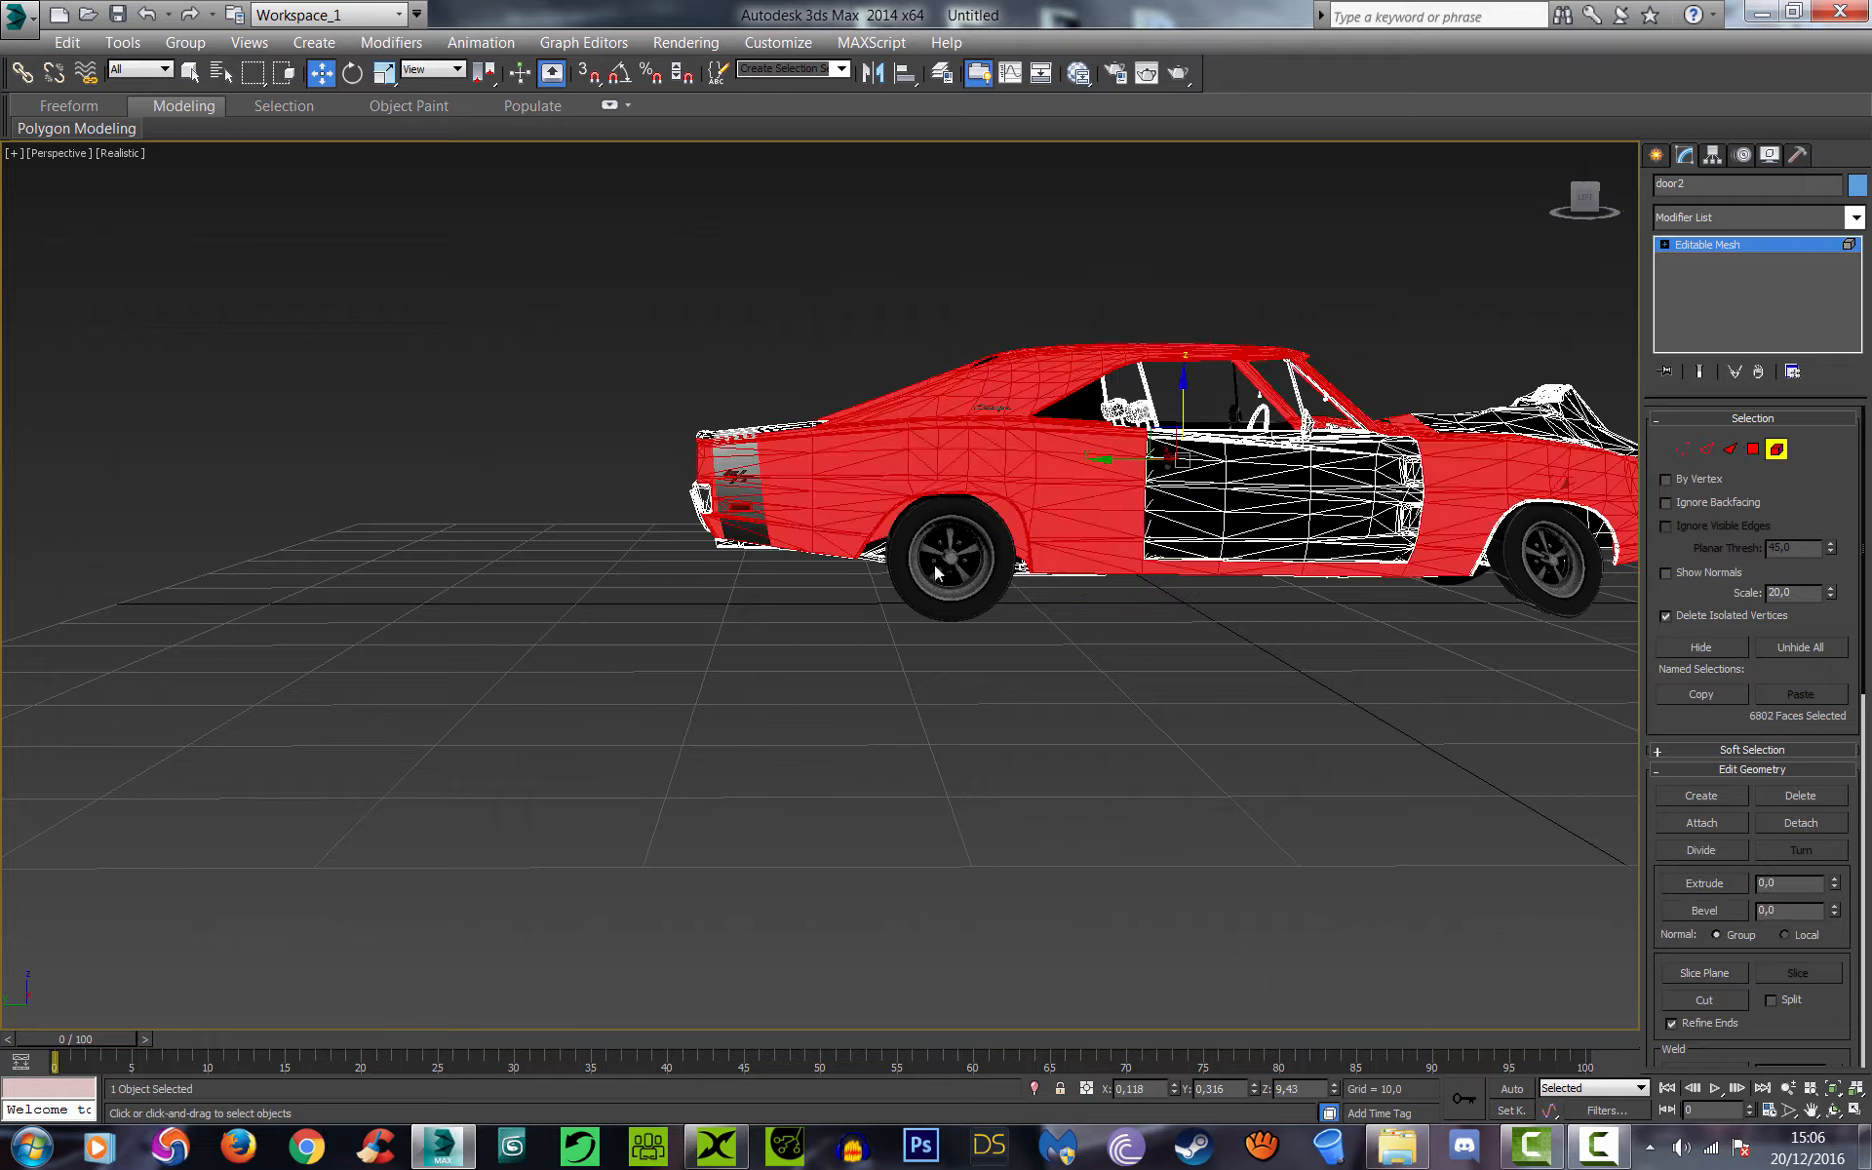
Step: Switch to Polygon level and select the body's lower side, roof and front polygons, leaving the trunk area unselected
click(1752, 449)
click(1079, 872)
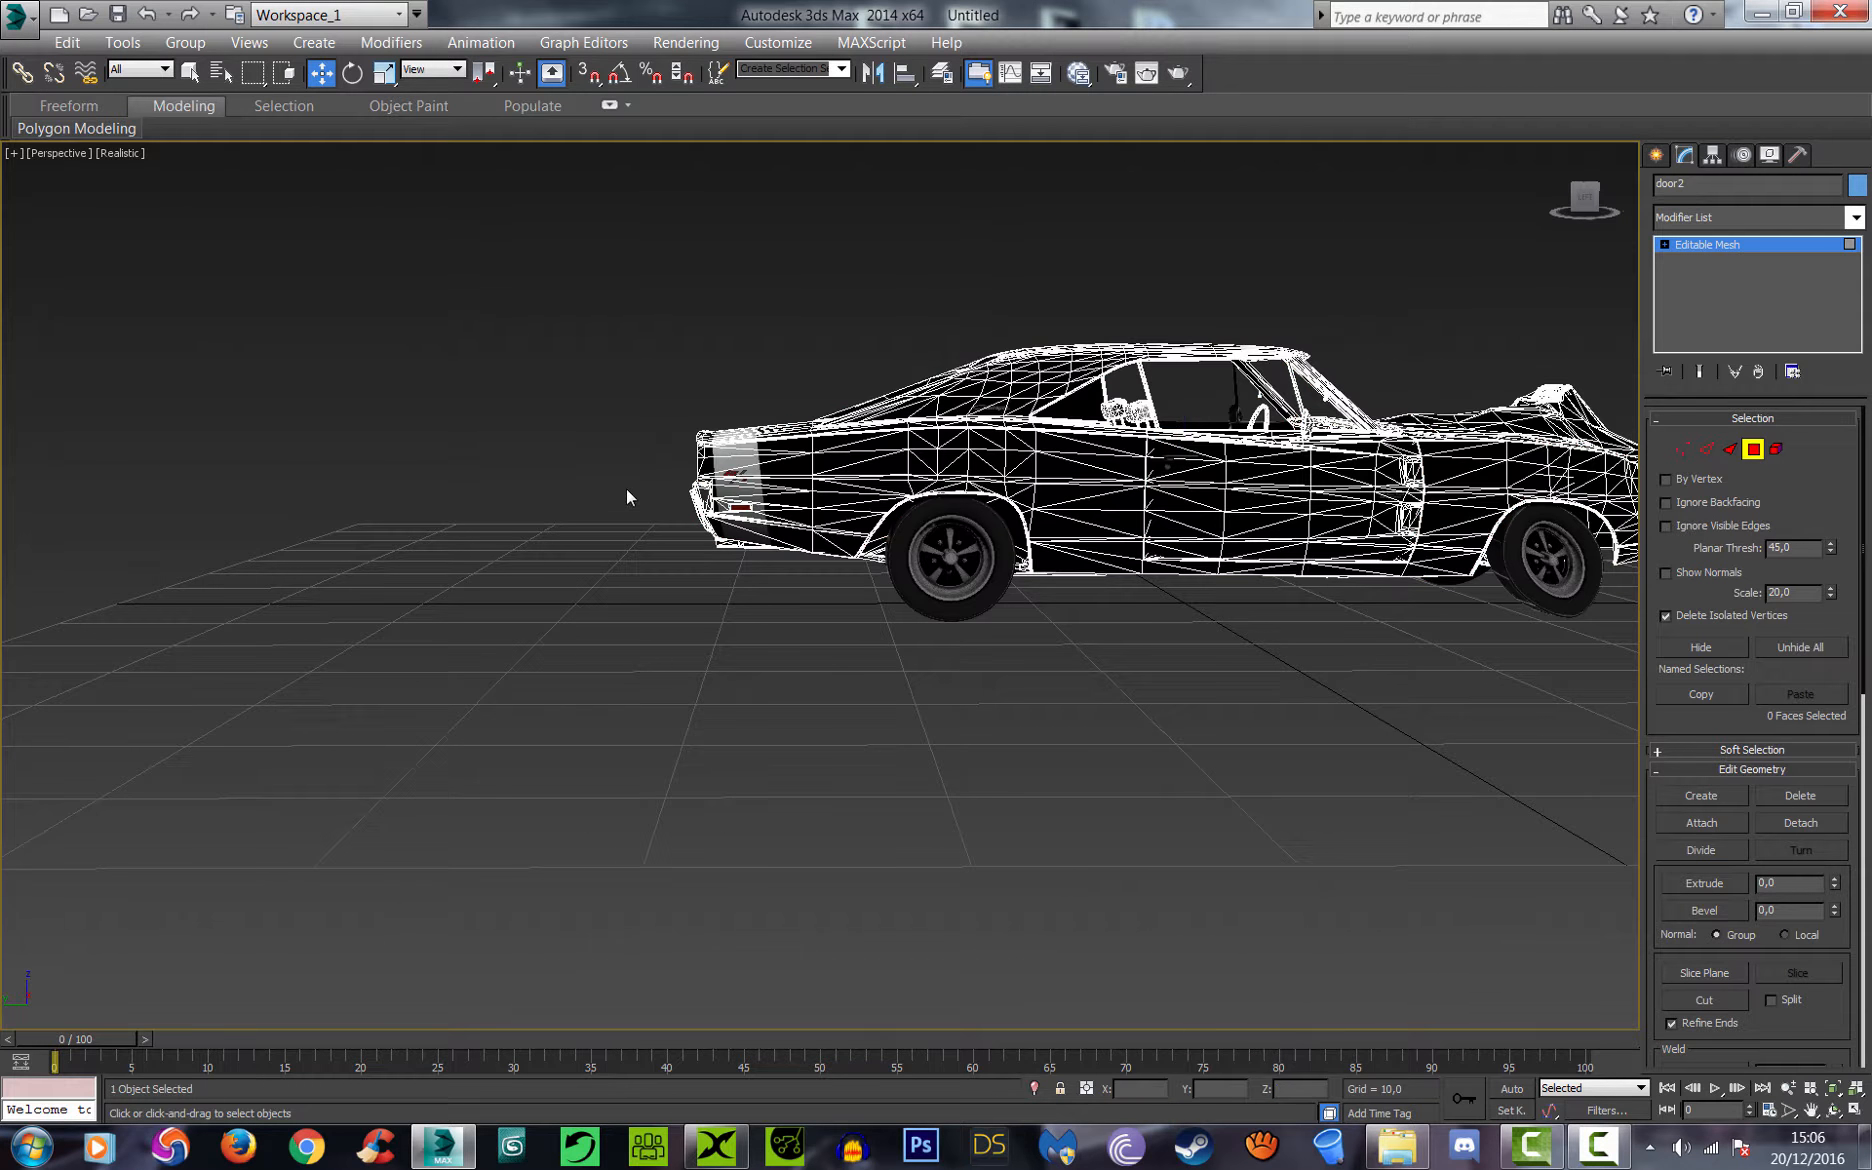
drag(622, 477, 1553, 660)
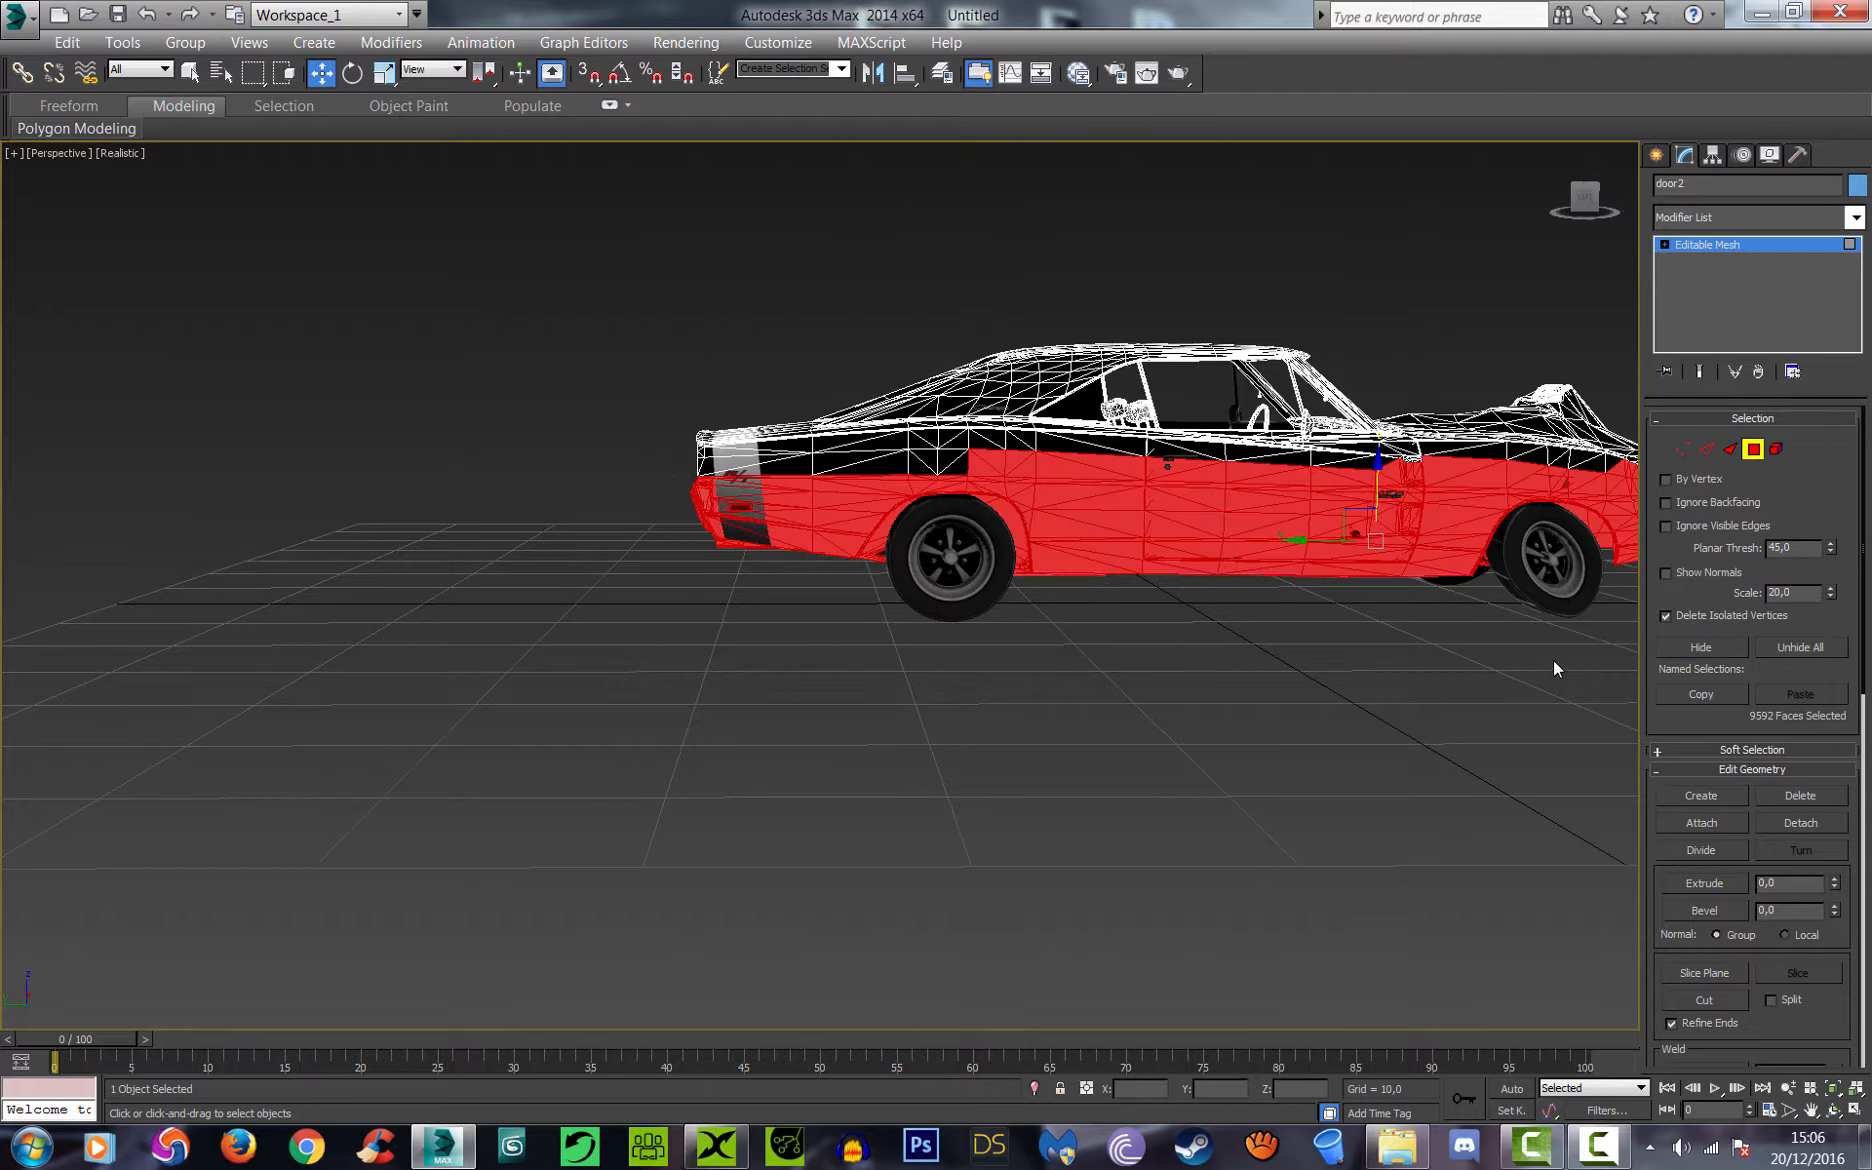
ctrl+drag(985, 300, 1630, 500)
alt+middle_drag(1040, 160, 1286, 218)
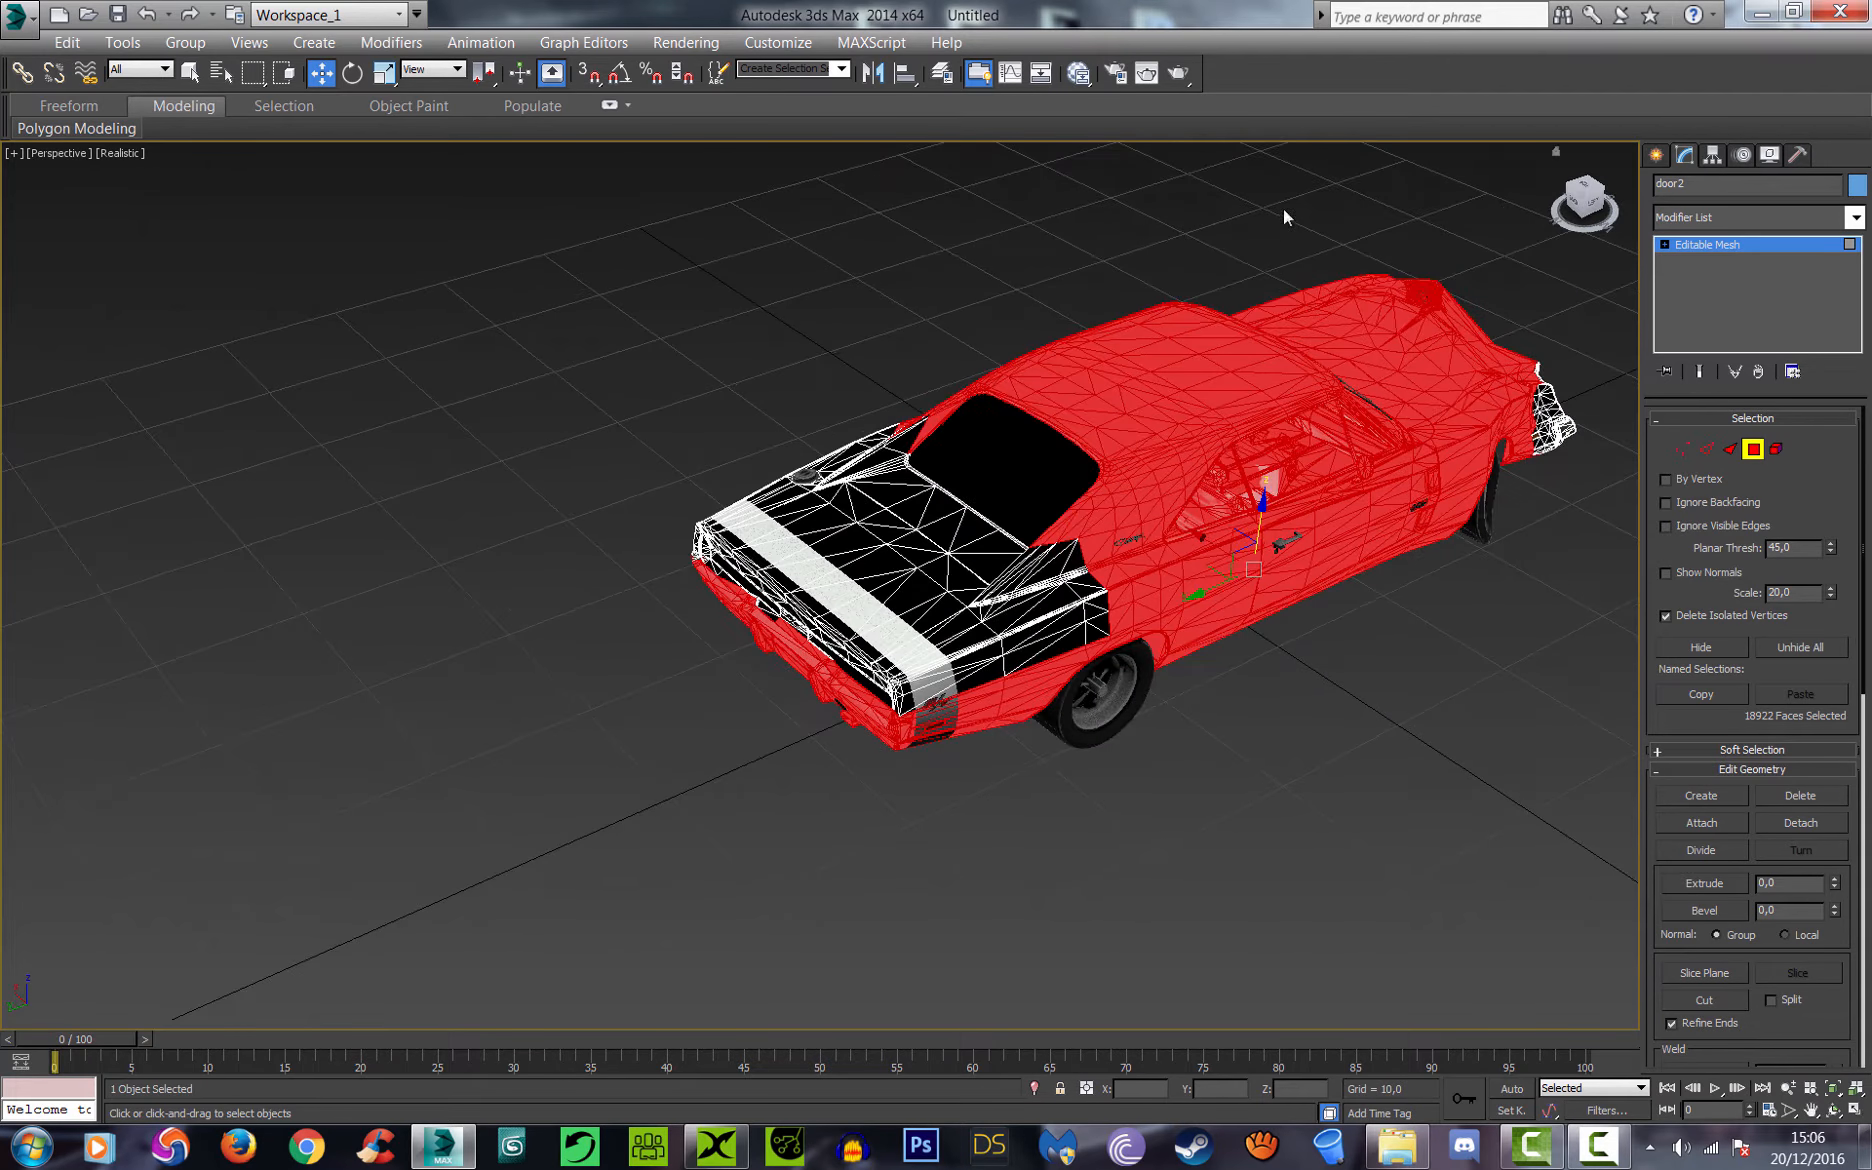
scroll(959, 357, up, 2)
drag(1578, 204, 1625, 95)
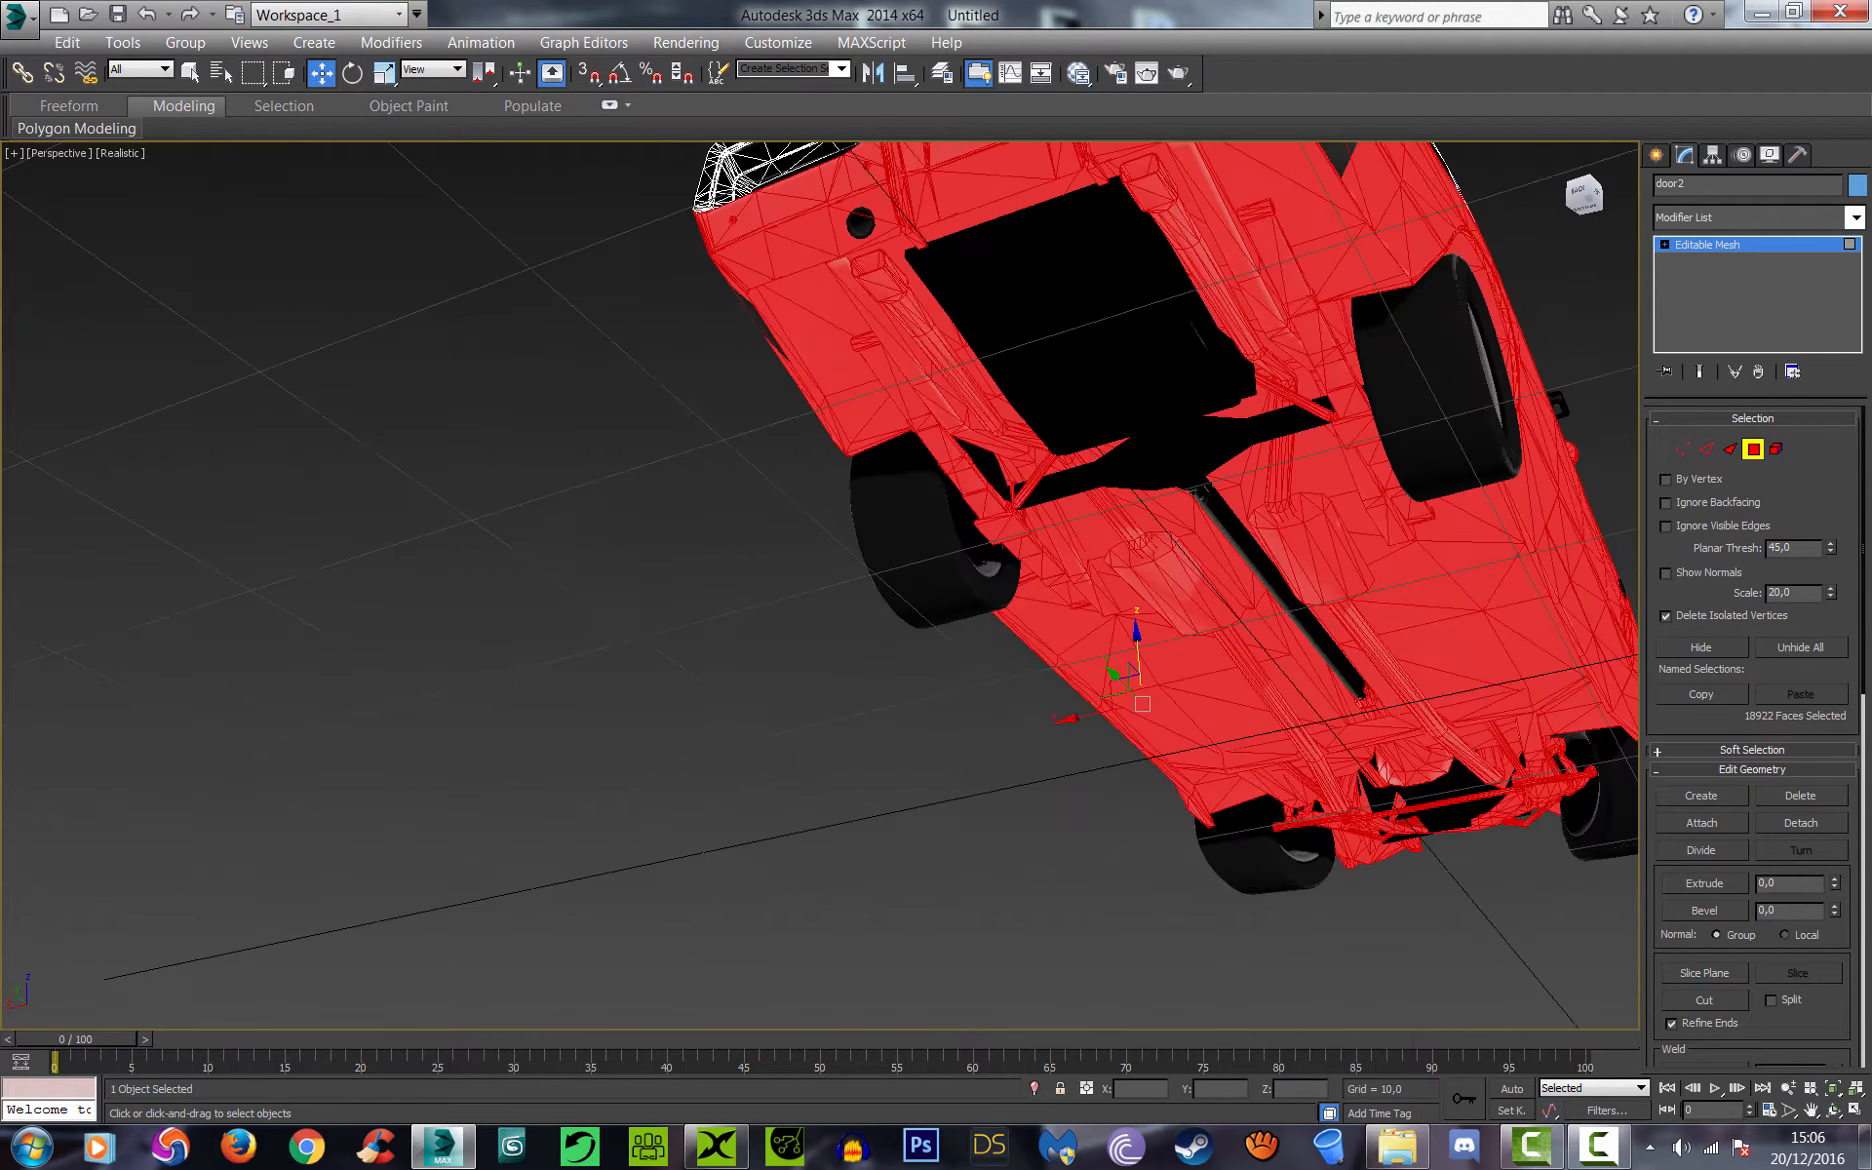
click(1580, 198)
Step: Try to hide the selected body polygons, then leave Polygon editing and deselect the body
right_click(1330, 303)
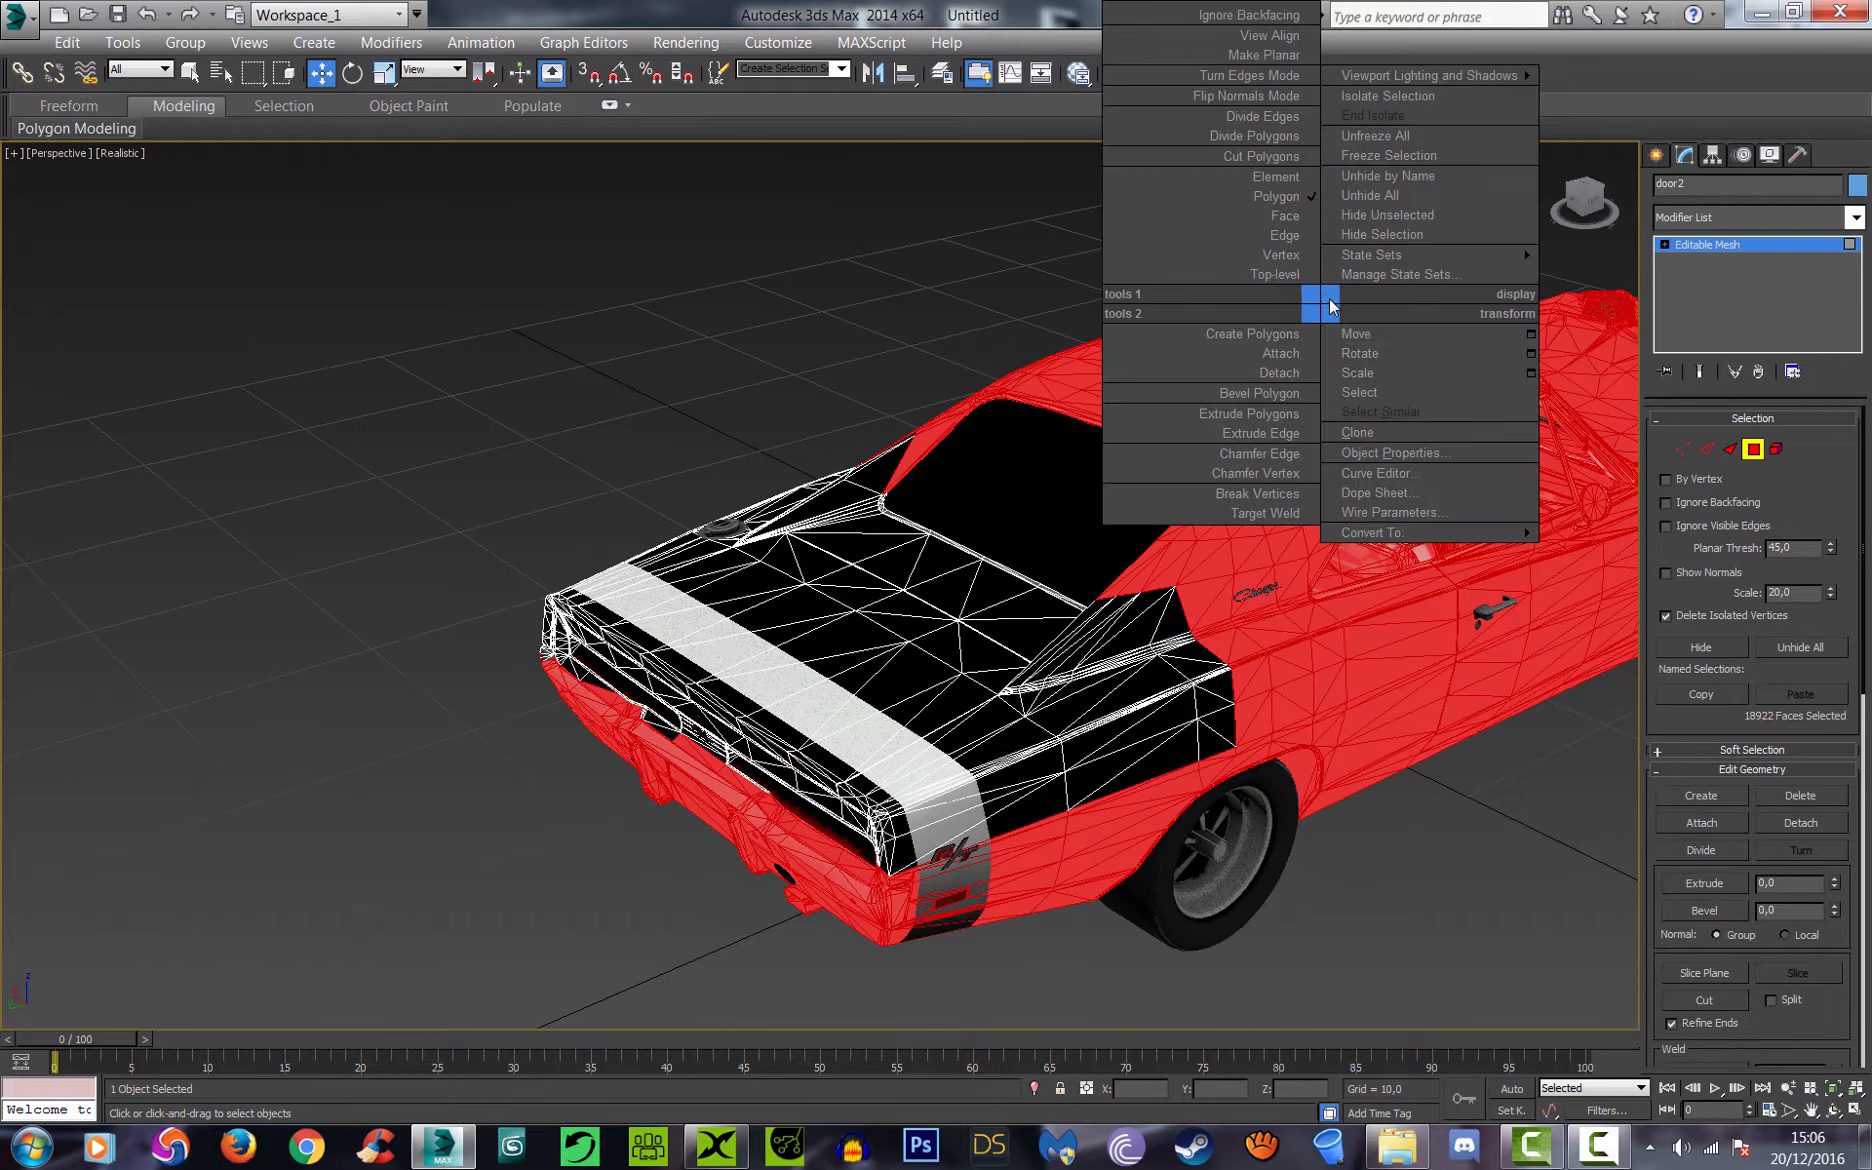
click(1370, 217)
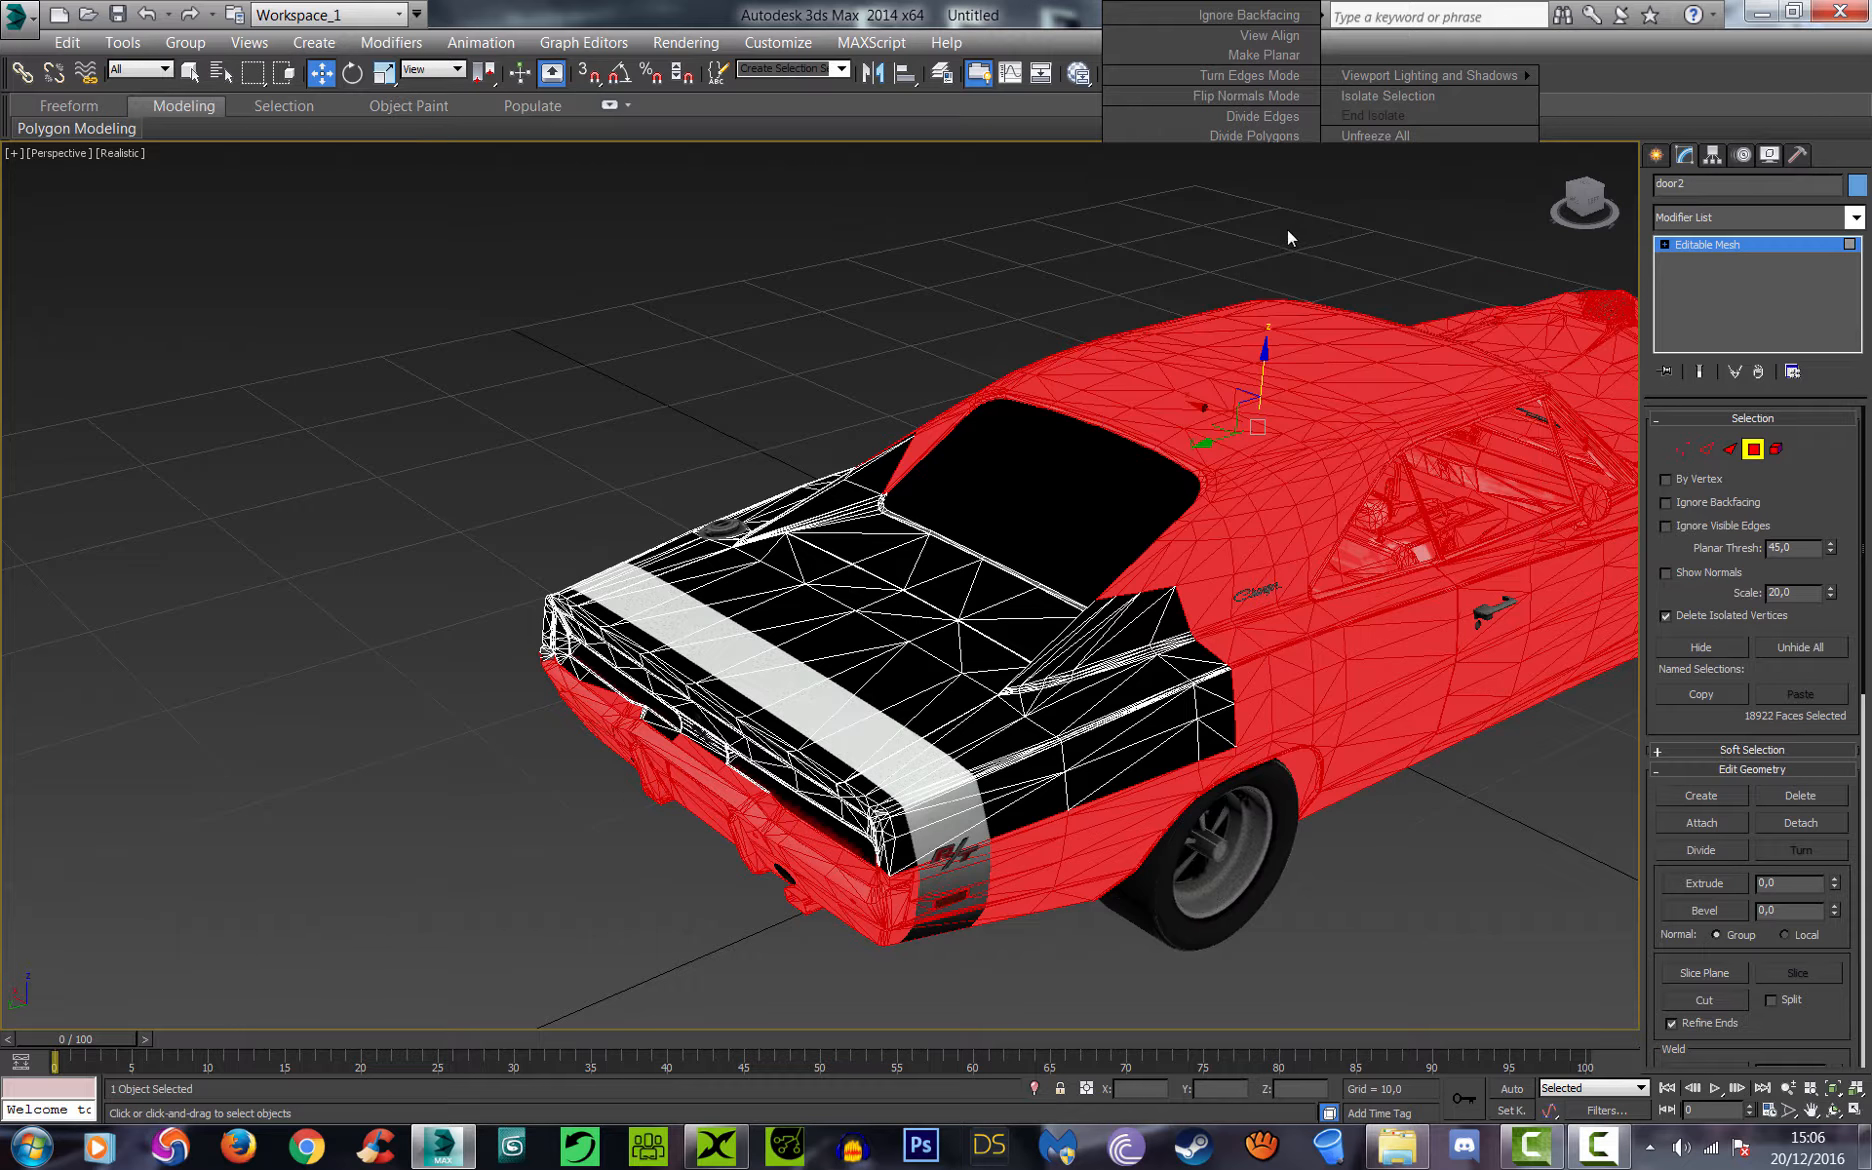
click(1065, 246)
click(1738, 248)
click(940, 242)
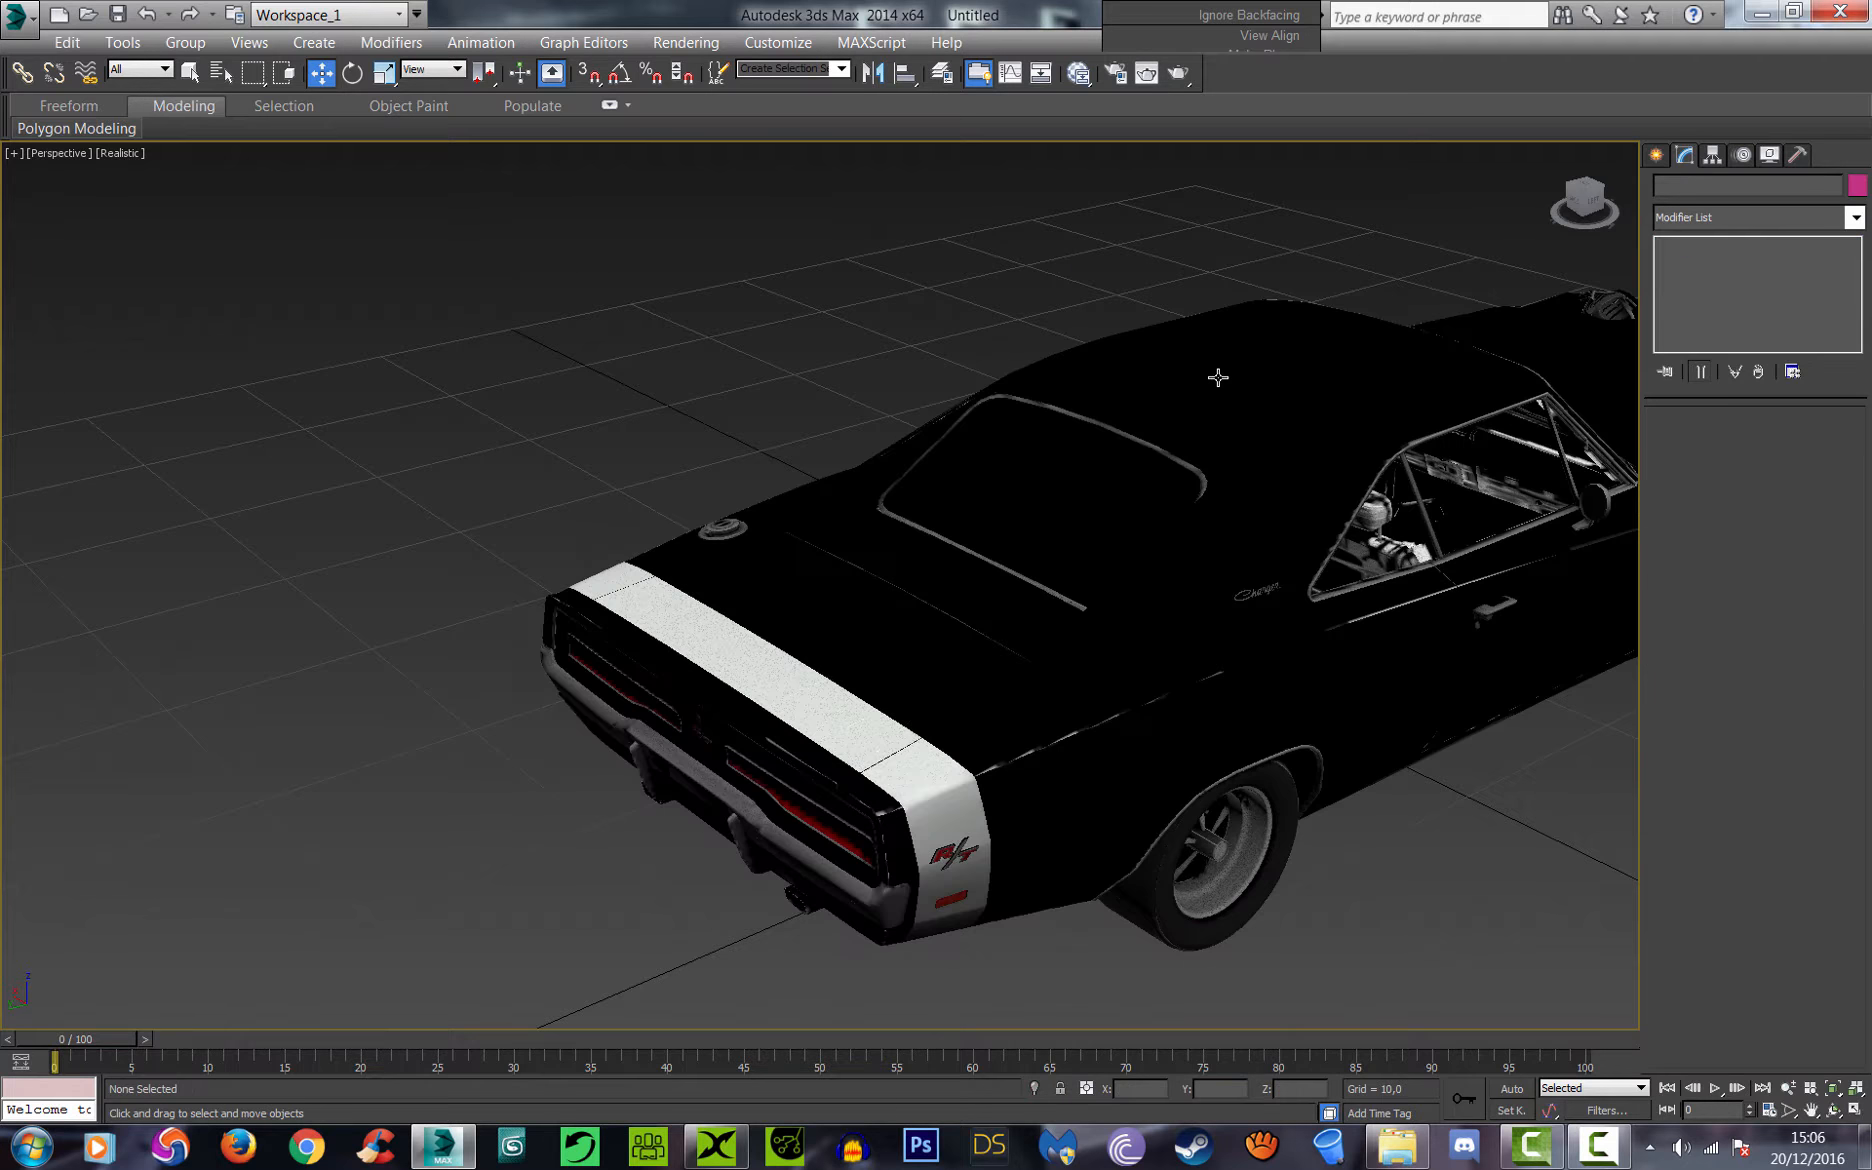
Step: Select the whole car body object and hide it
click(1219, 375)
right_click(1219, 378)
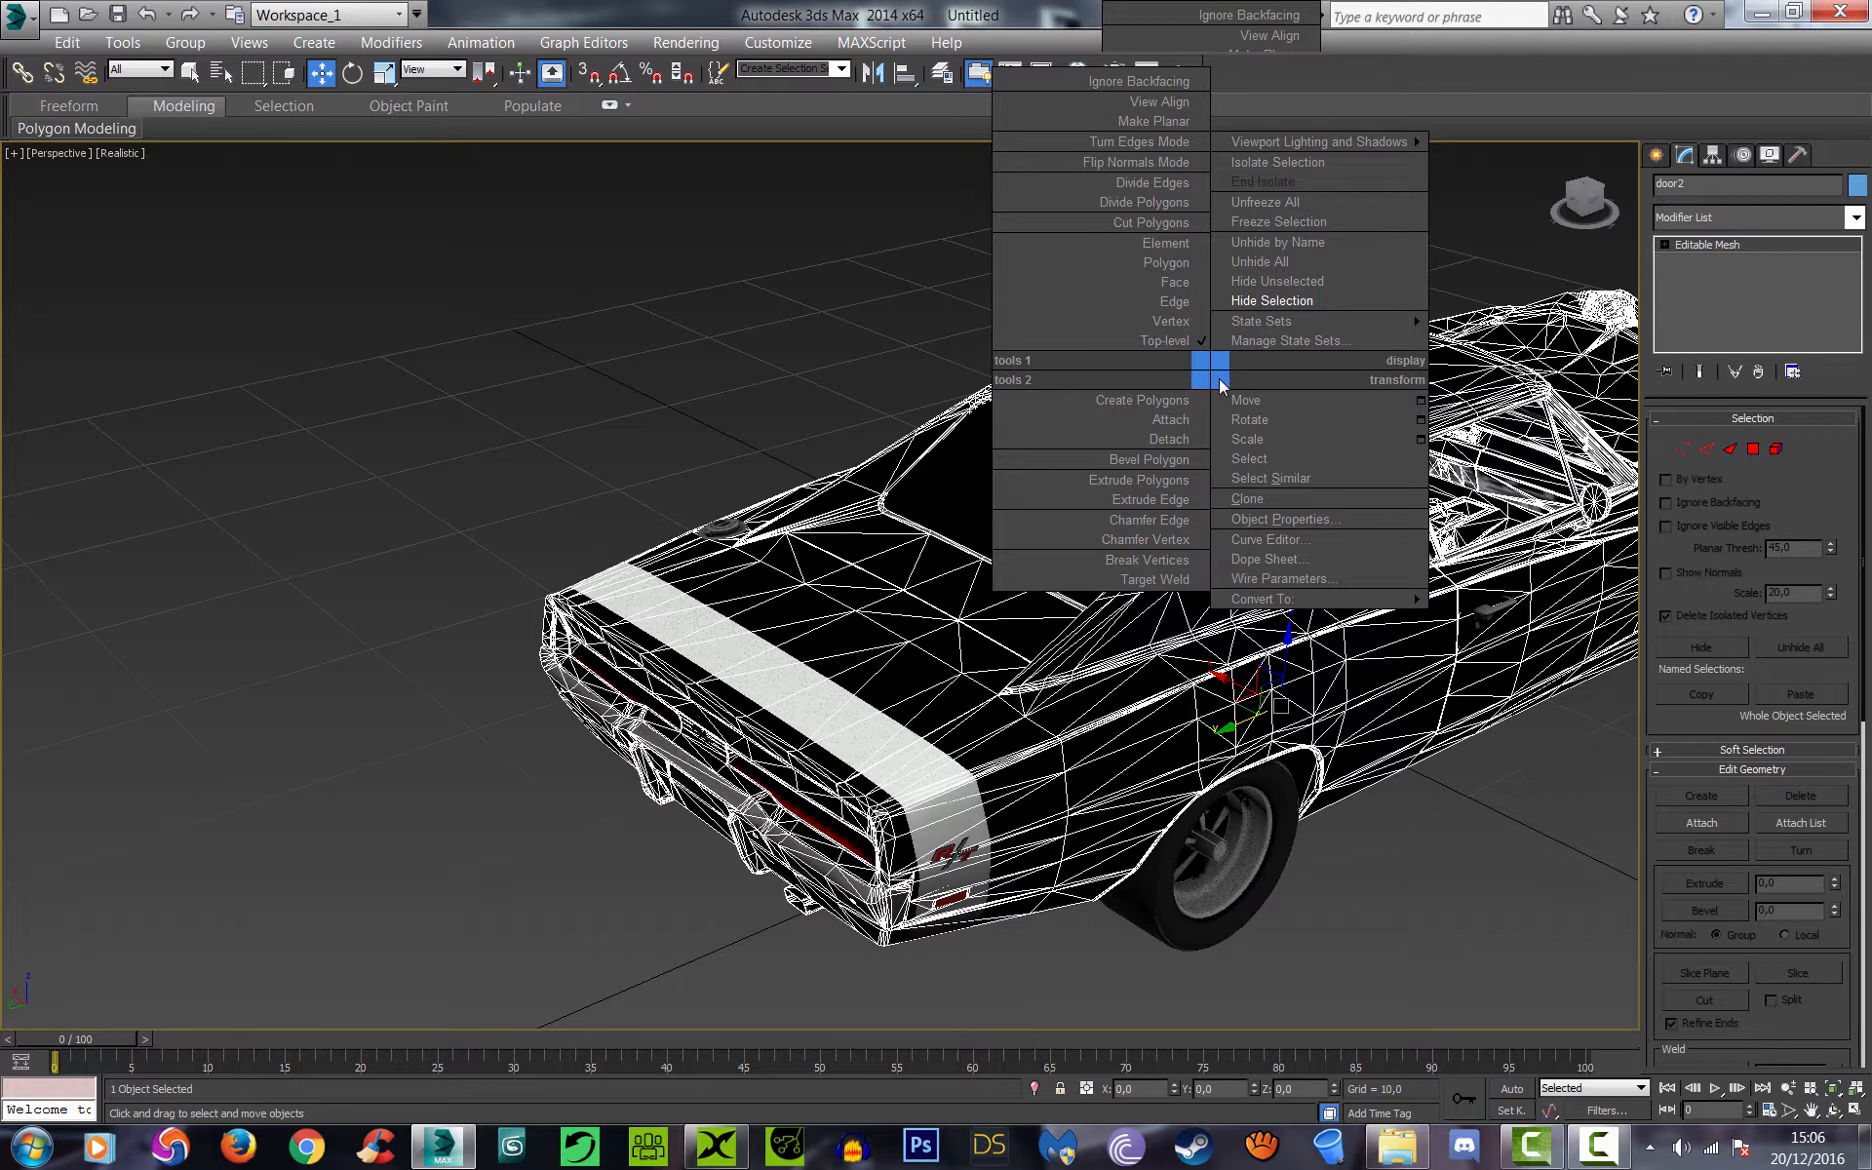
click(1271, 300)
Step: Select the trunk section of the white rear stripe object at Element level and inspect it from several angles
alt+middle_drag(1000, 450, 917, 388)
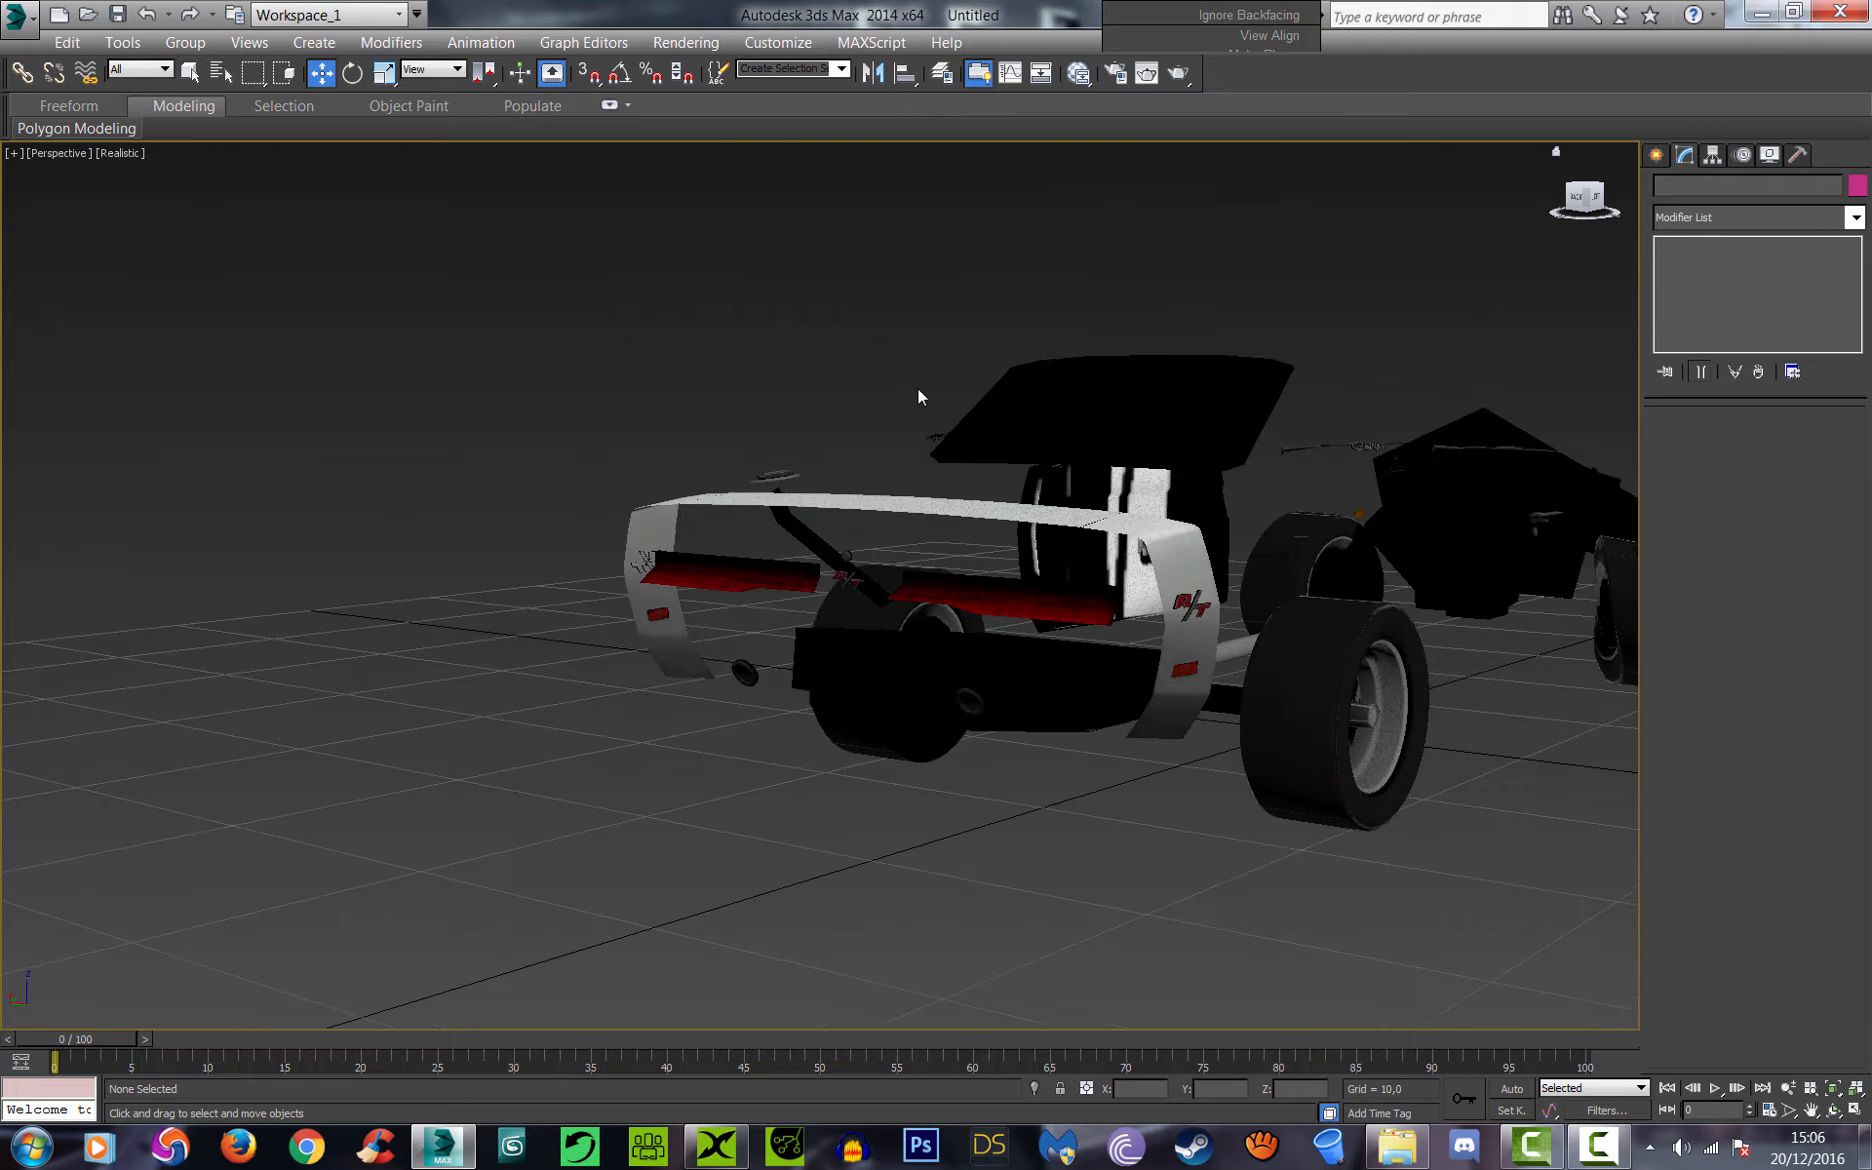
scroll(927, 475, up, 5)
alt+middle_drag(1528, 252, 1438, 418)
scroll(1438, 418, down, 3)
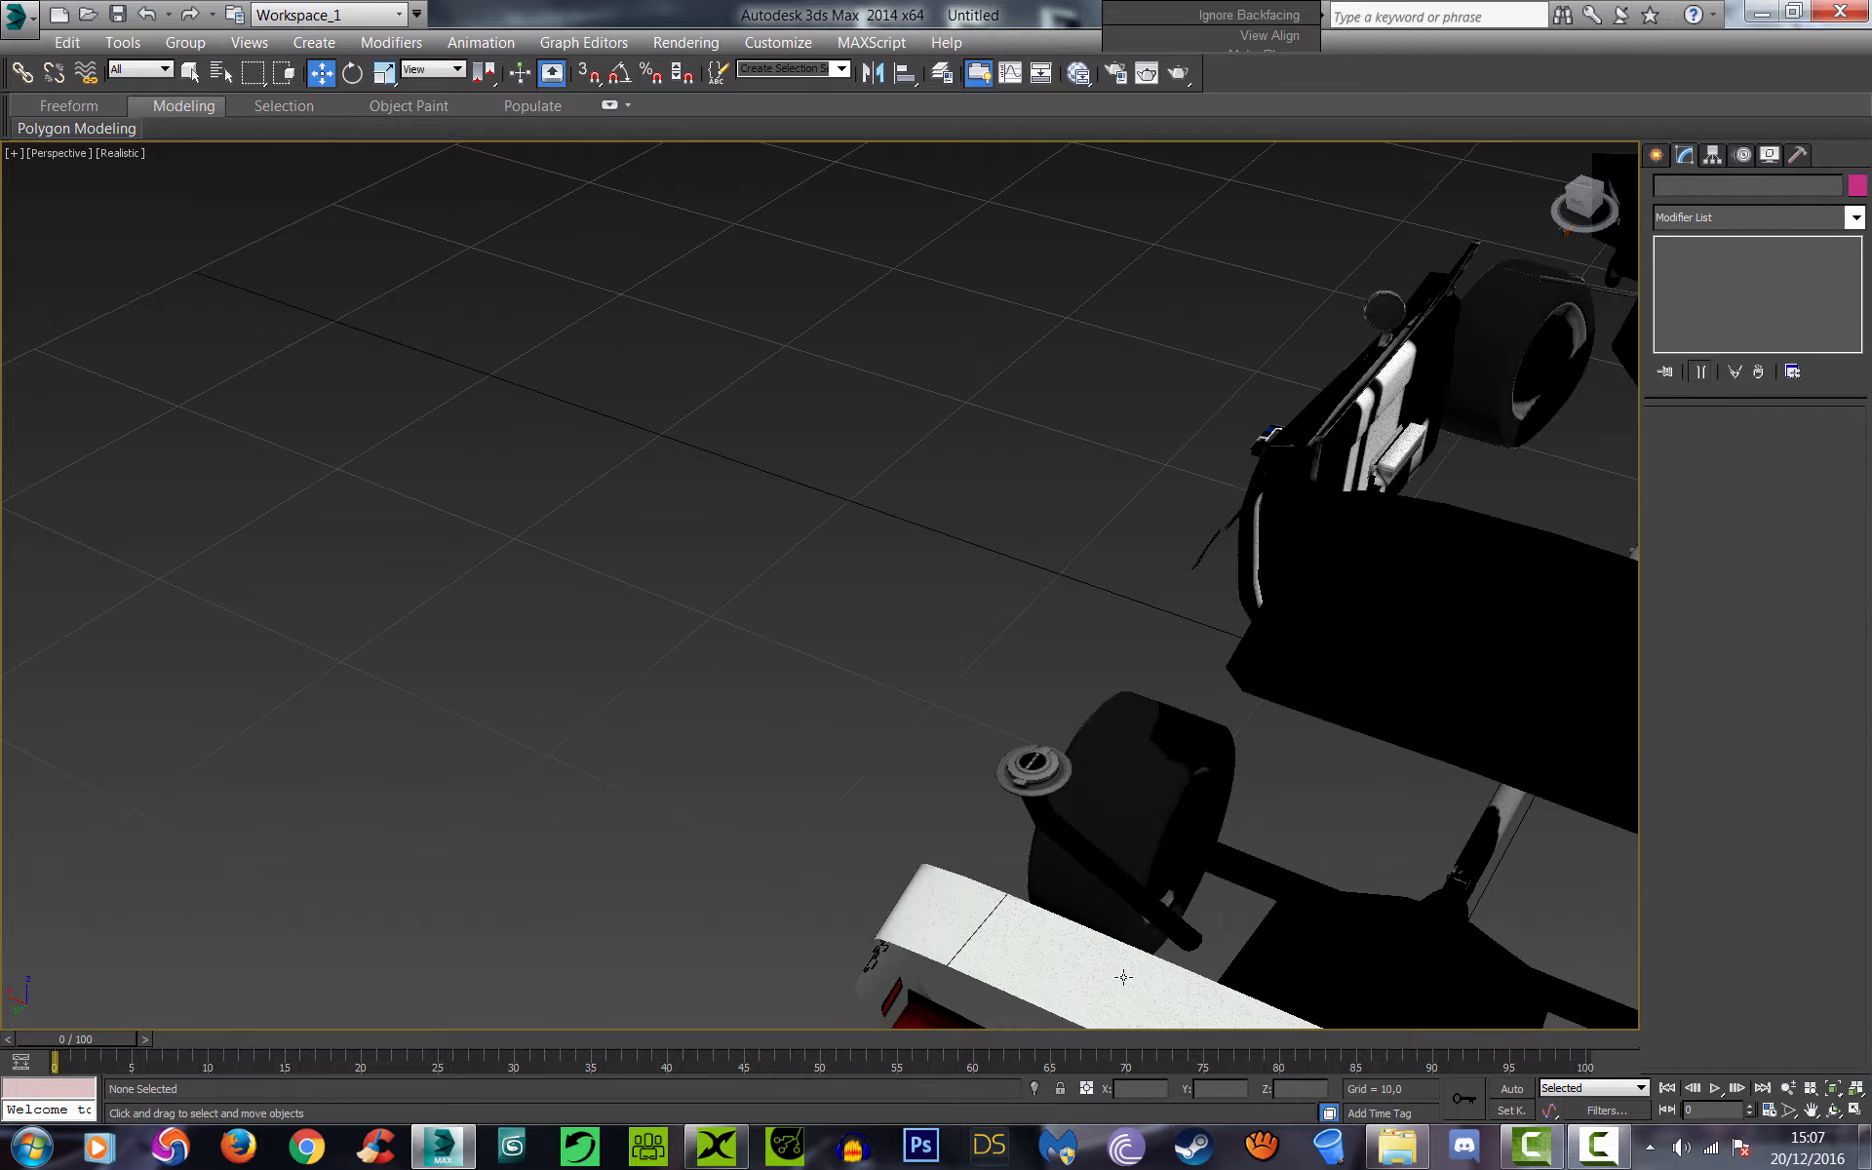
click(1123, 977)
click(1811, 1110)
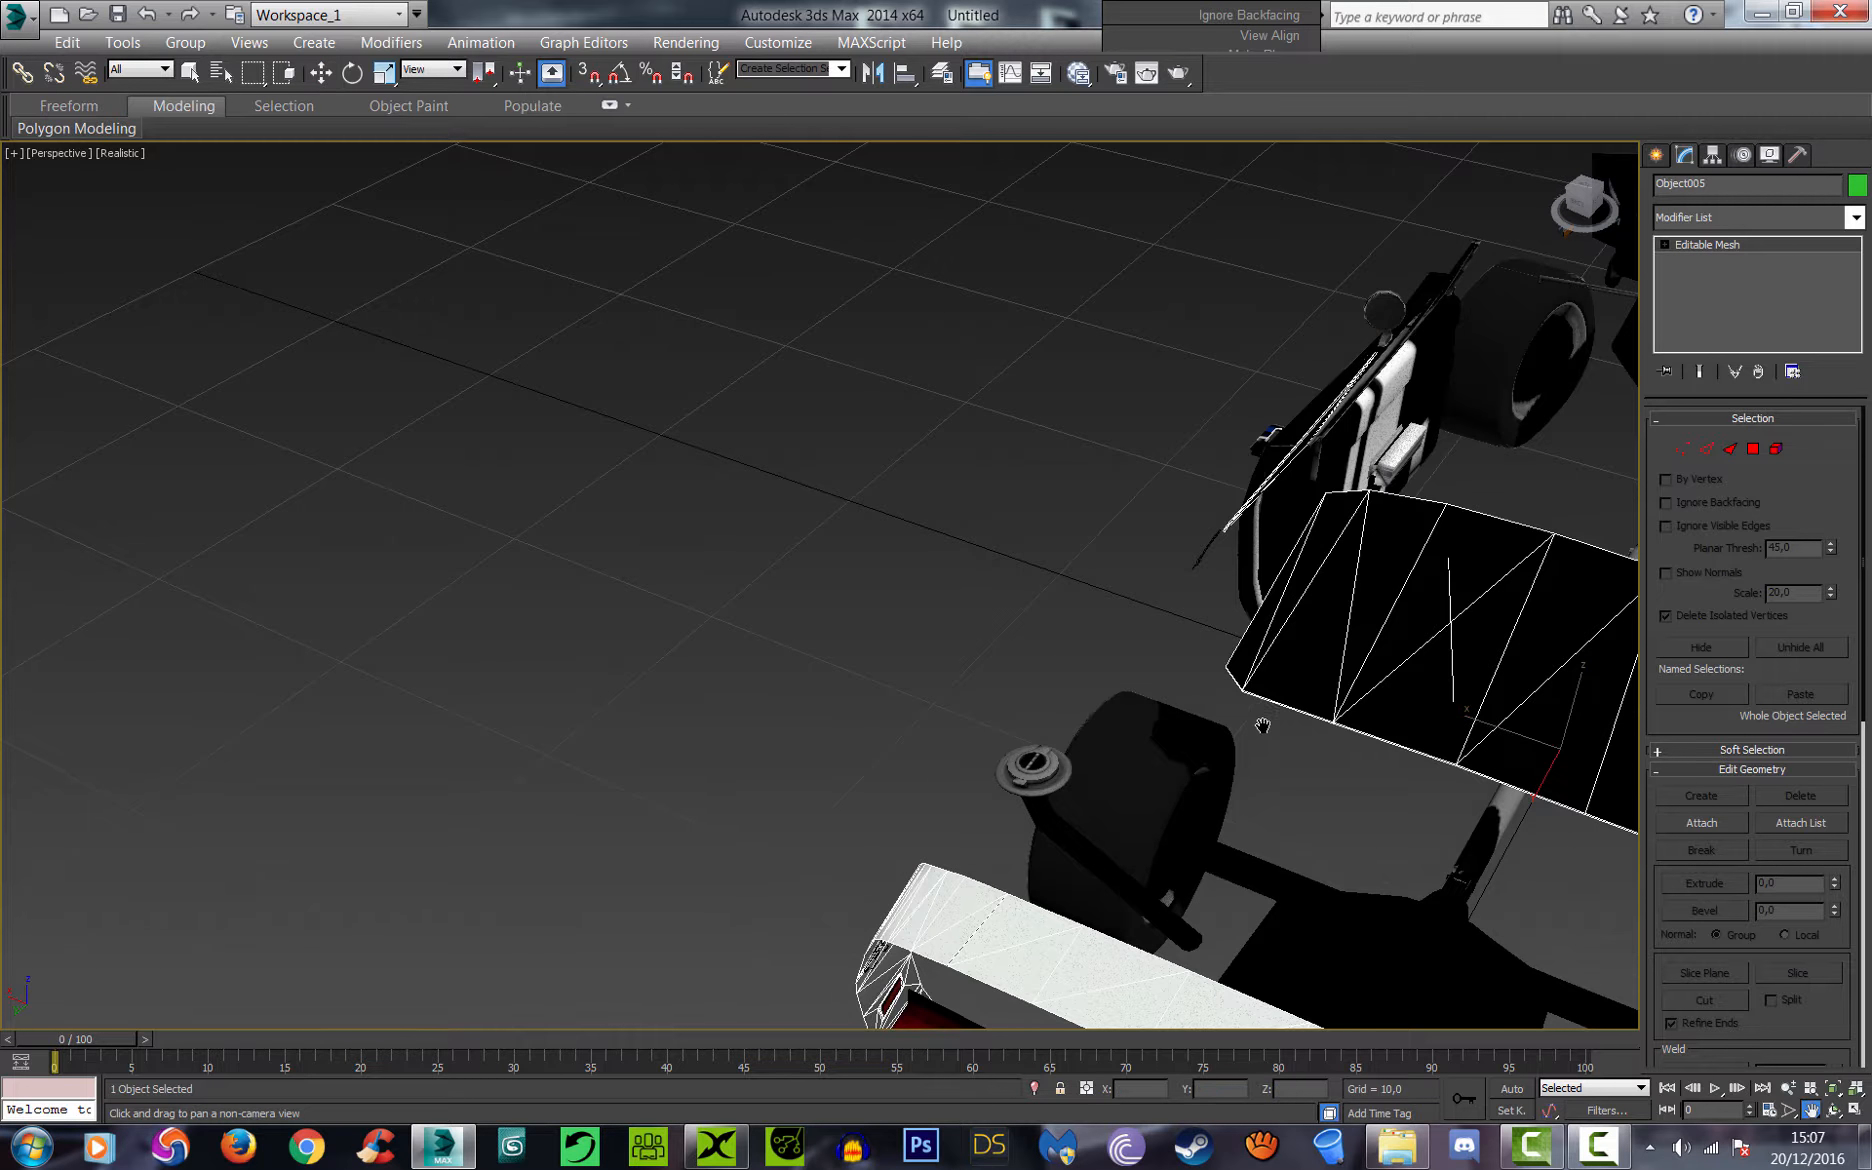
drag(1262, 723, 975, 481)
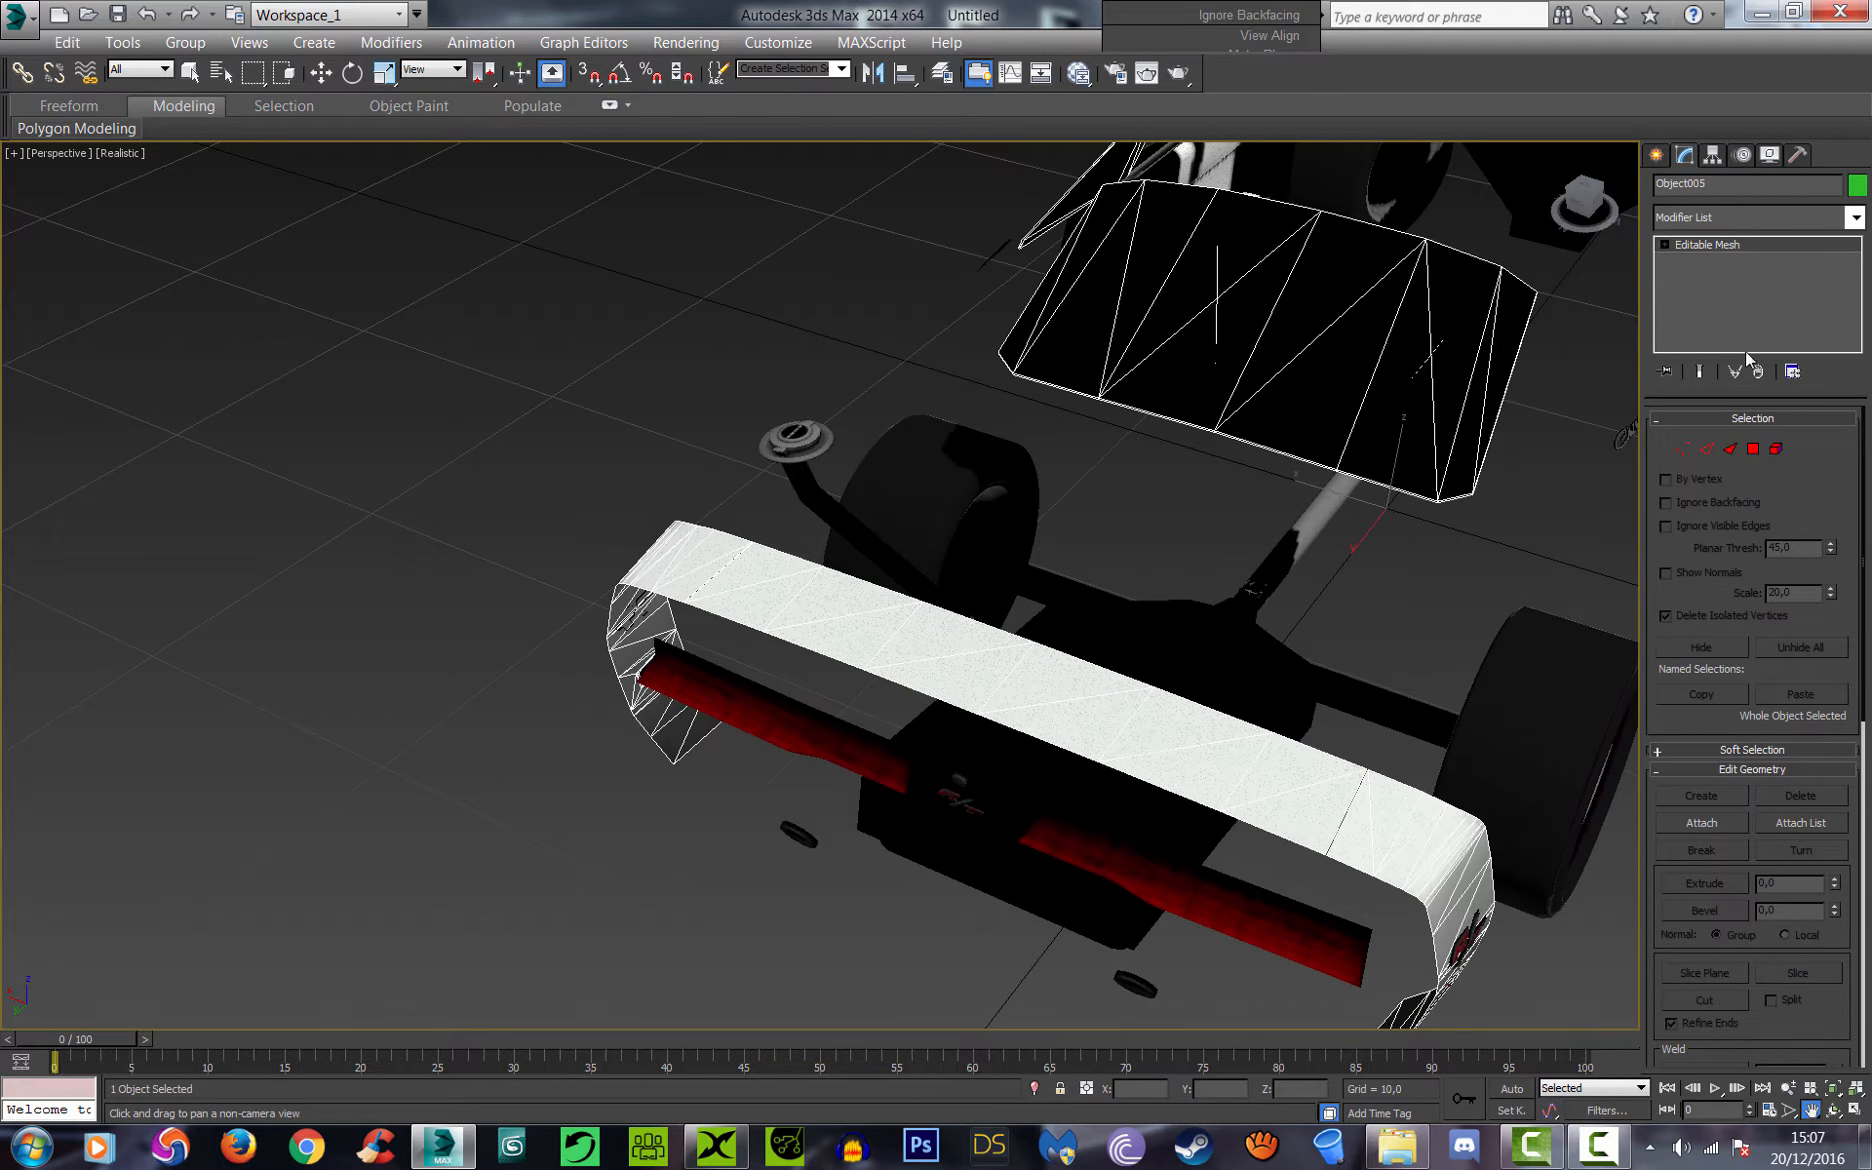
click(1776, 448)
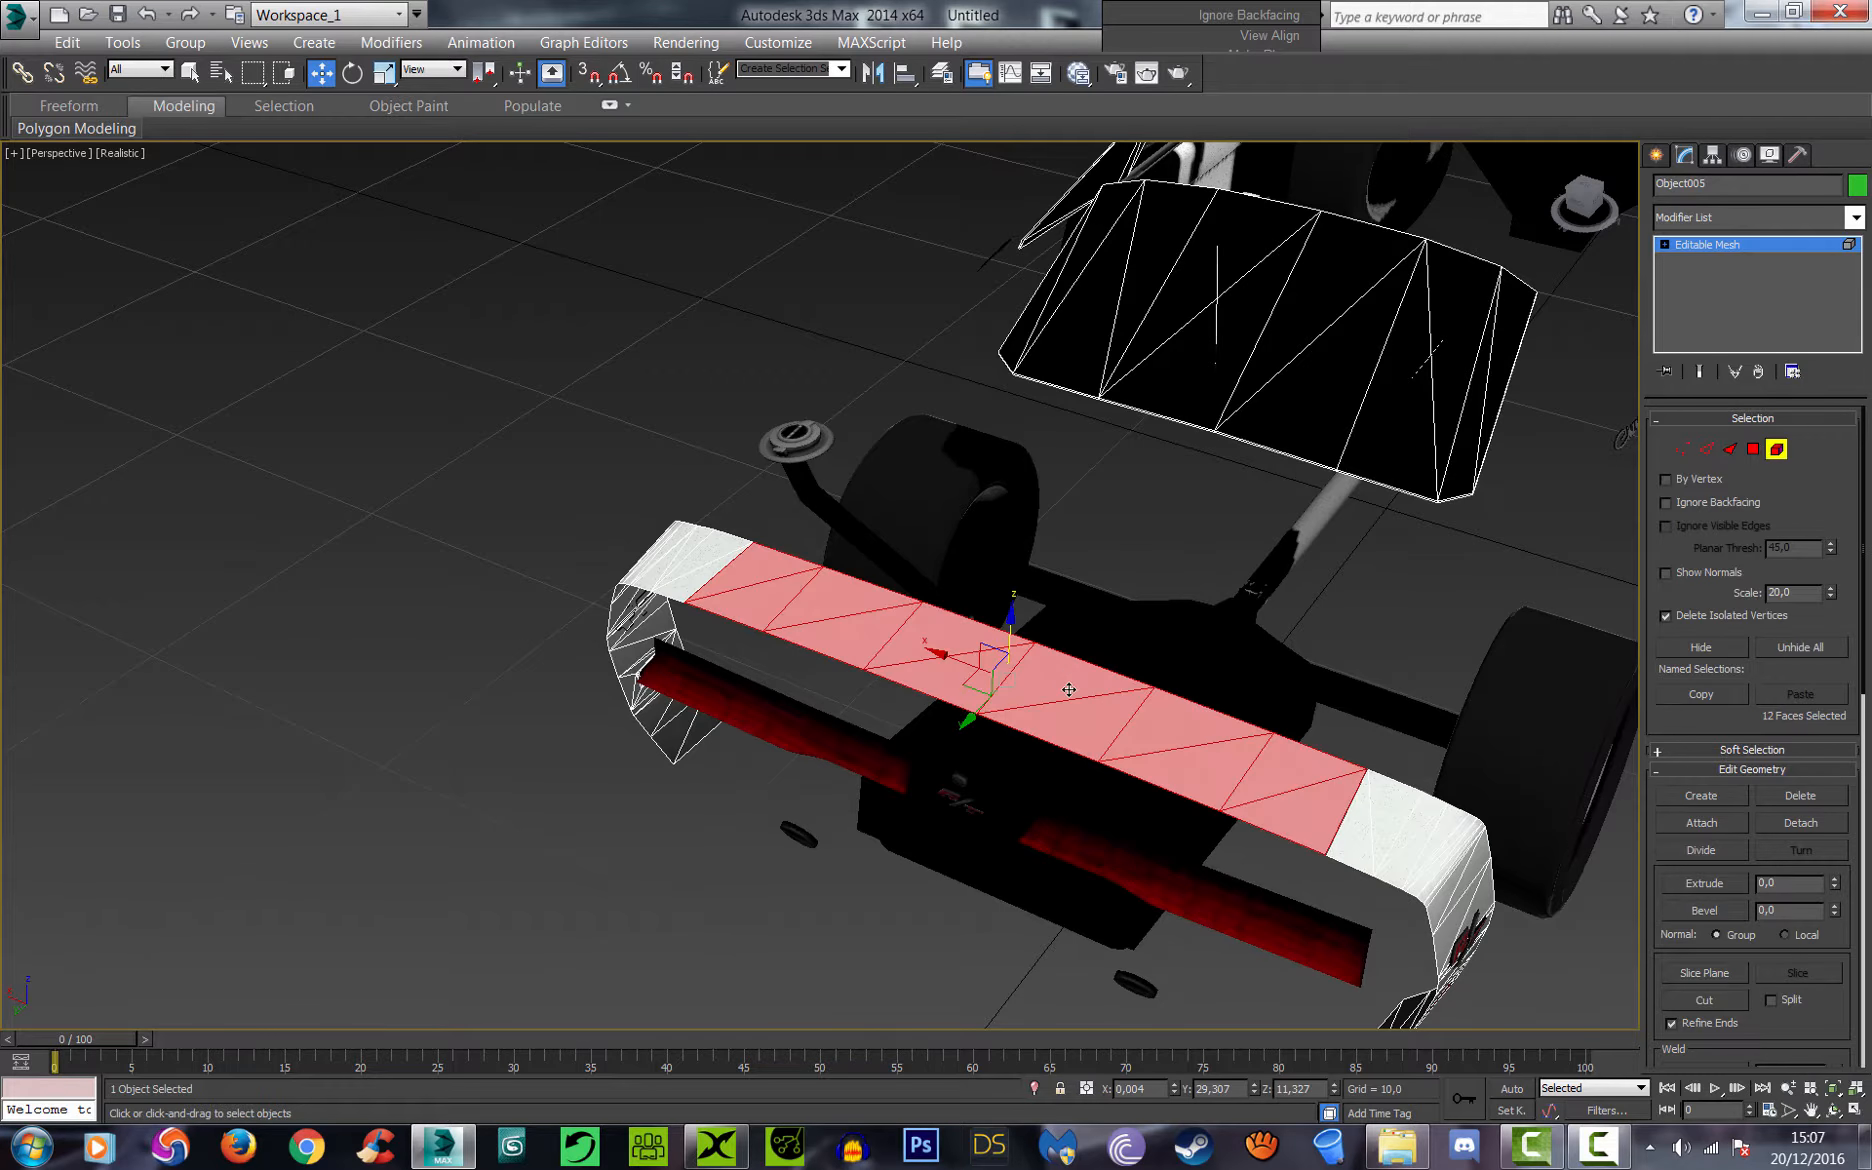
drag(1578, 237, 1530, 320)
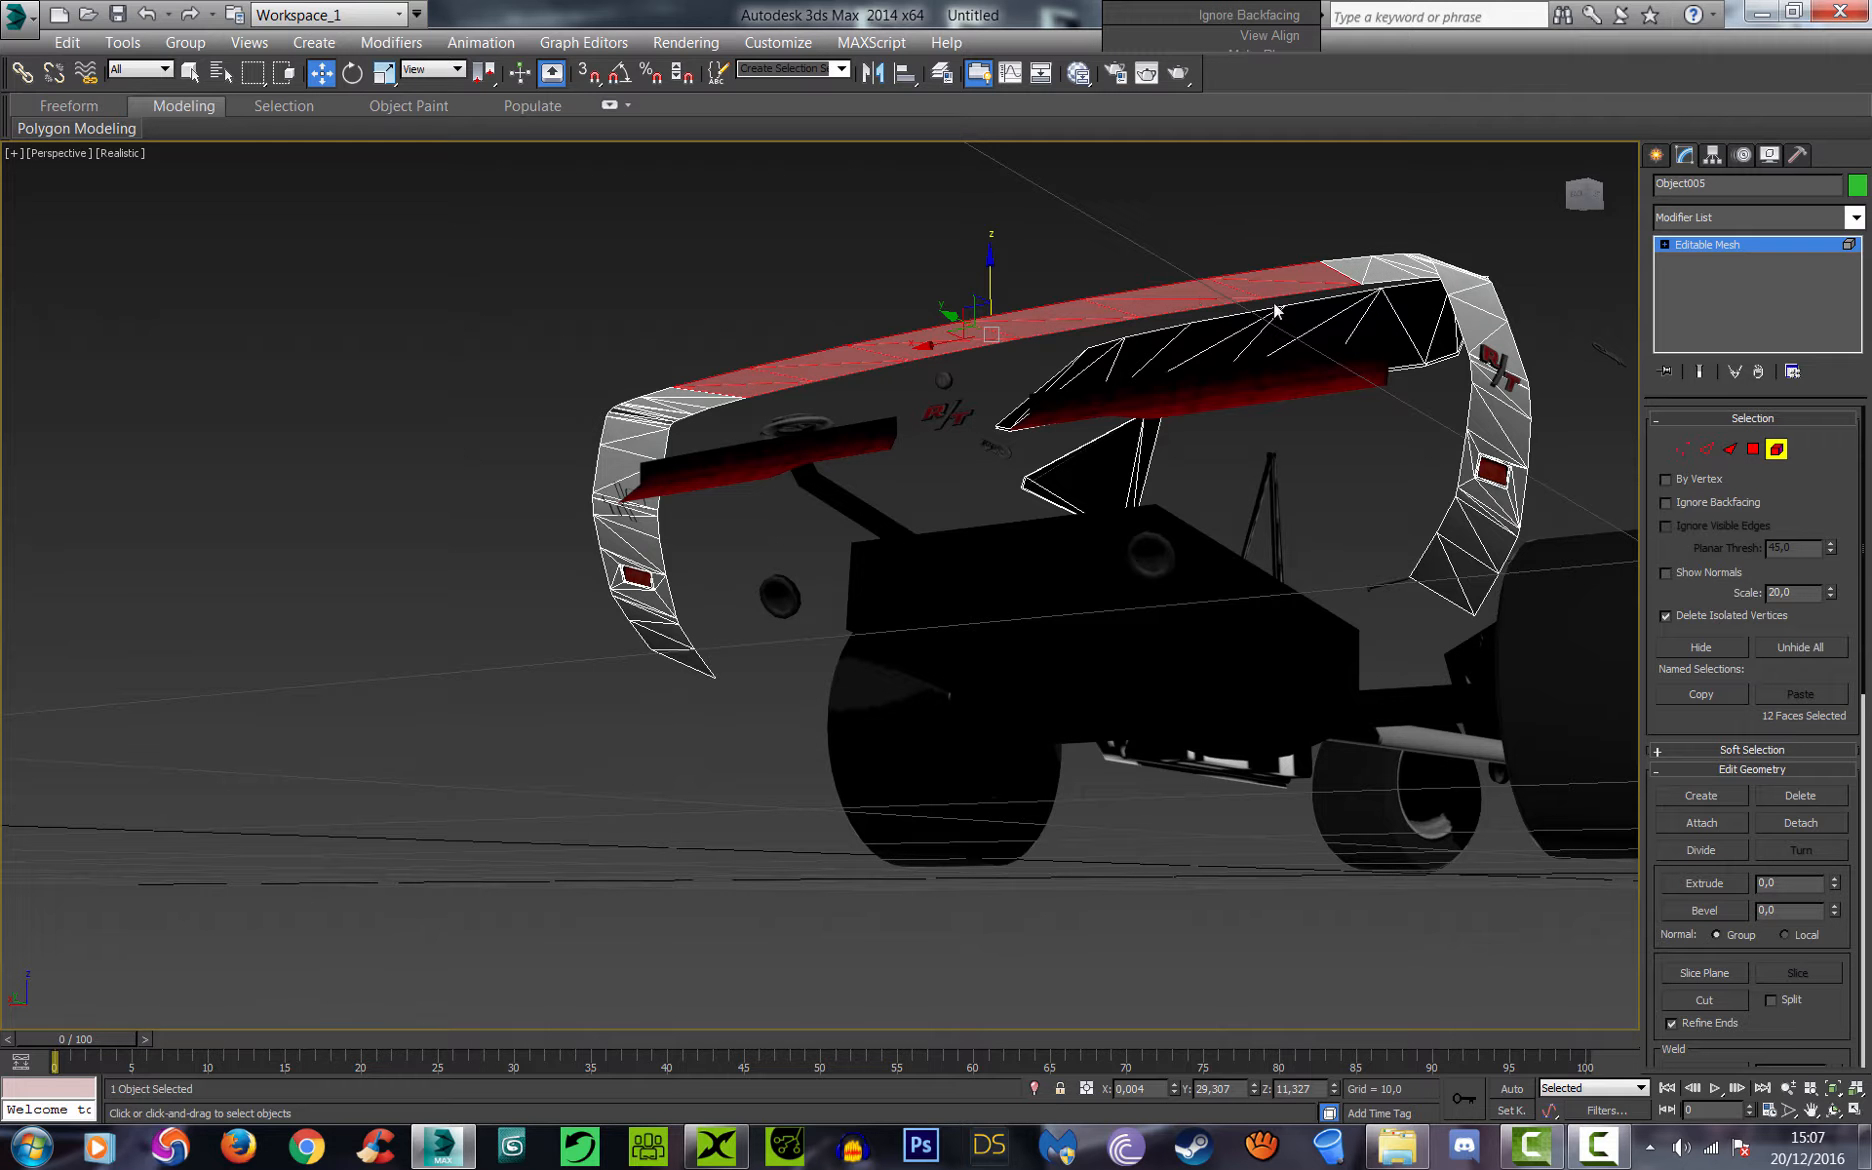
drag(1578, 200, 1560, 275)
alt+middle_drag(860, 570, 1205, 442)
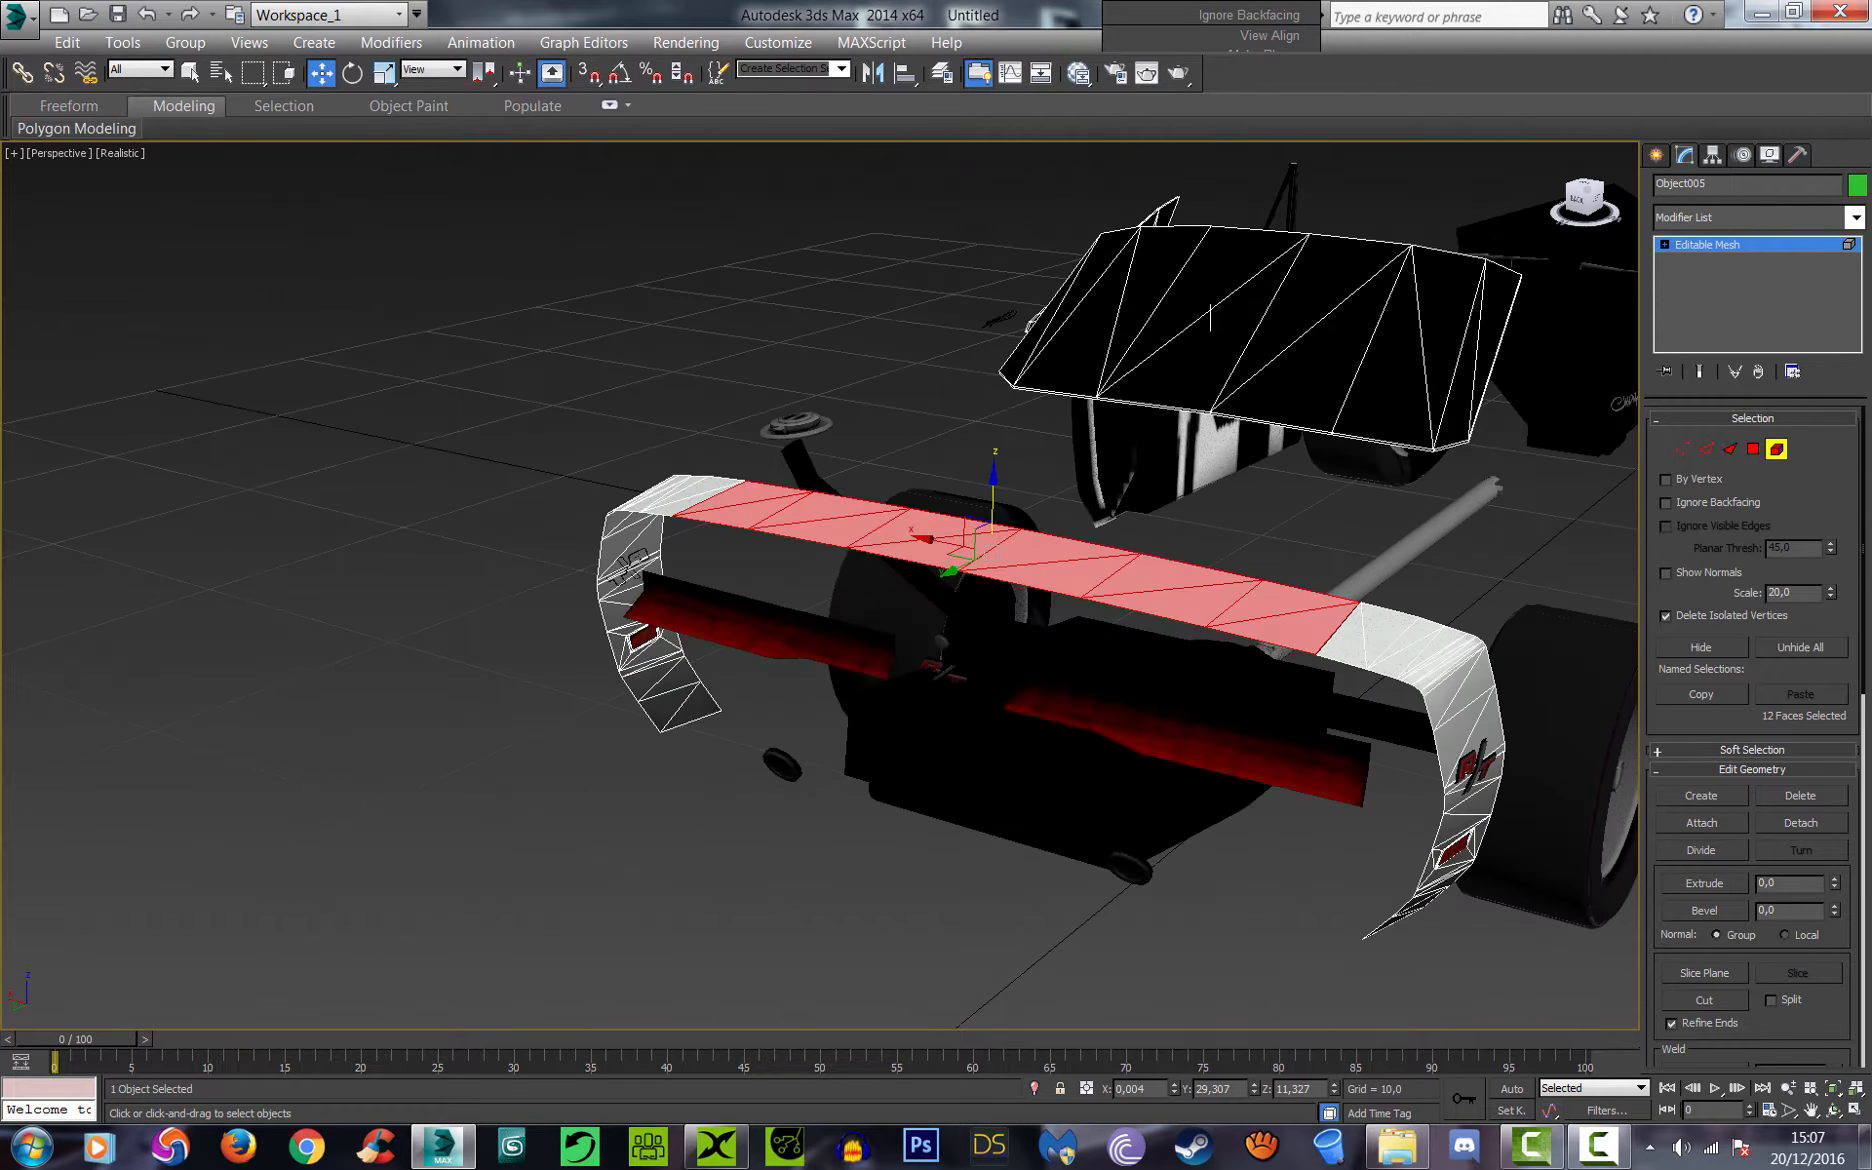
Step: Detach the selected stripe section as a new object named "trunk part1"
right_click(1087, 549)
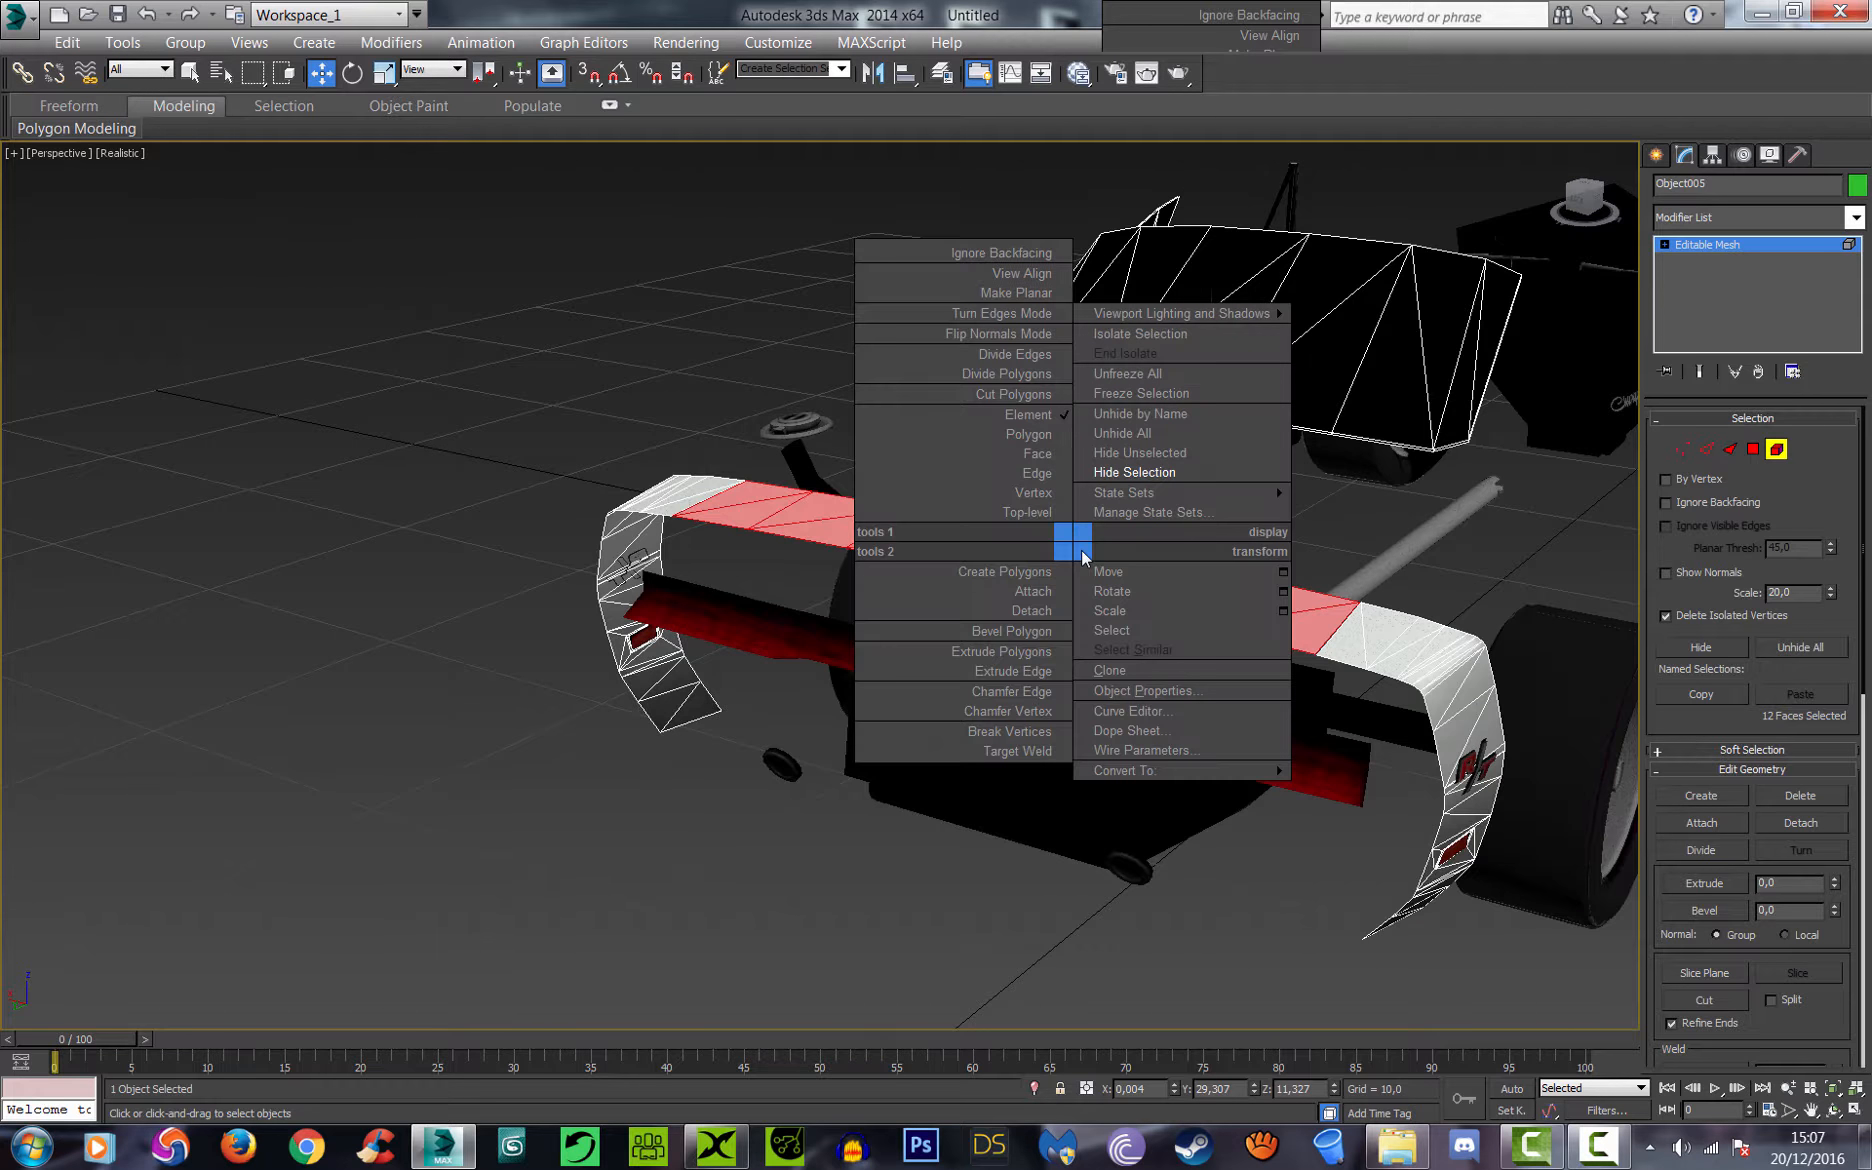
click(1030, 610)
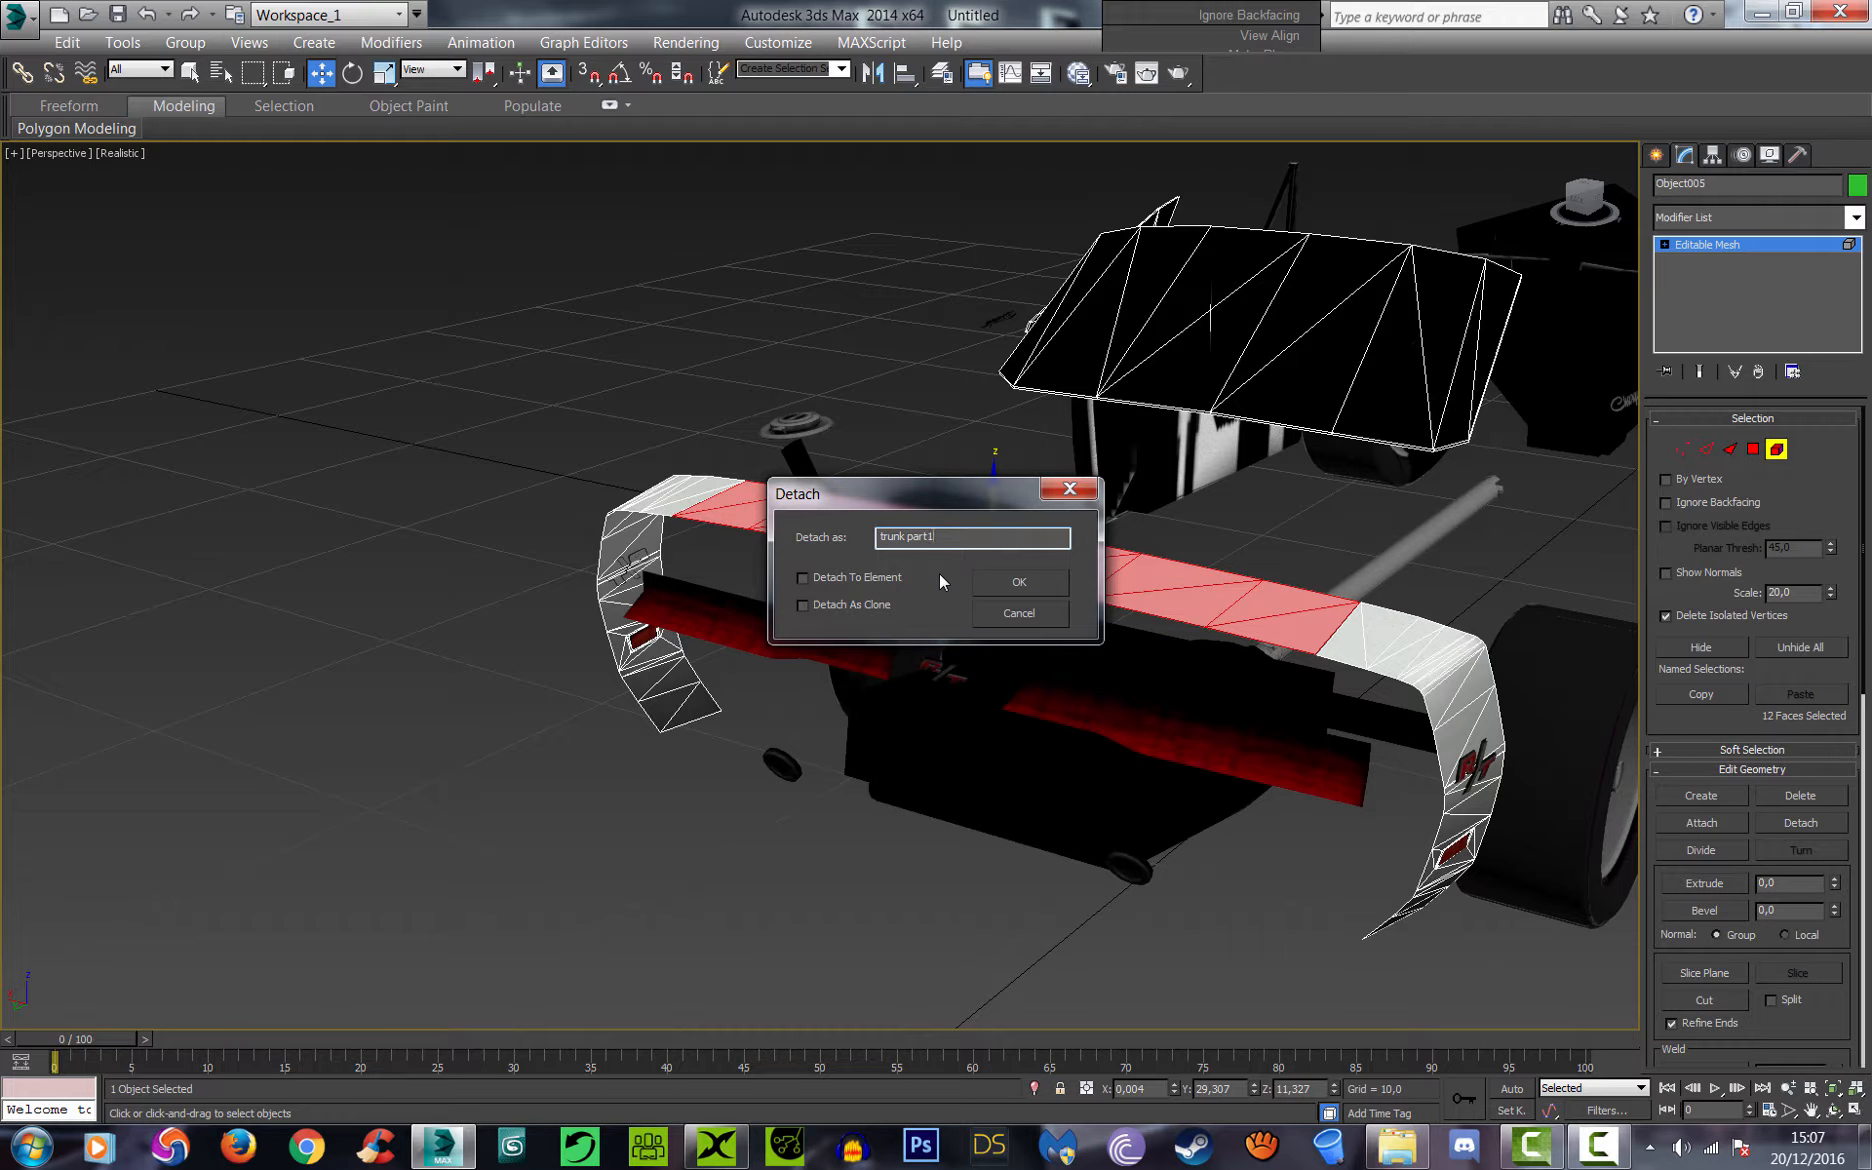
click(1030, 581)
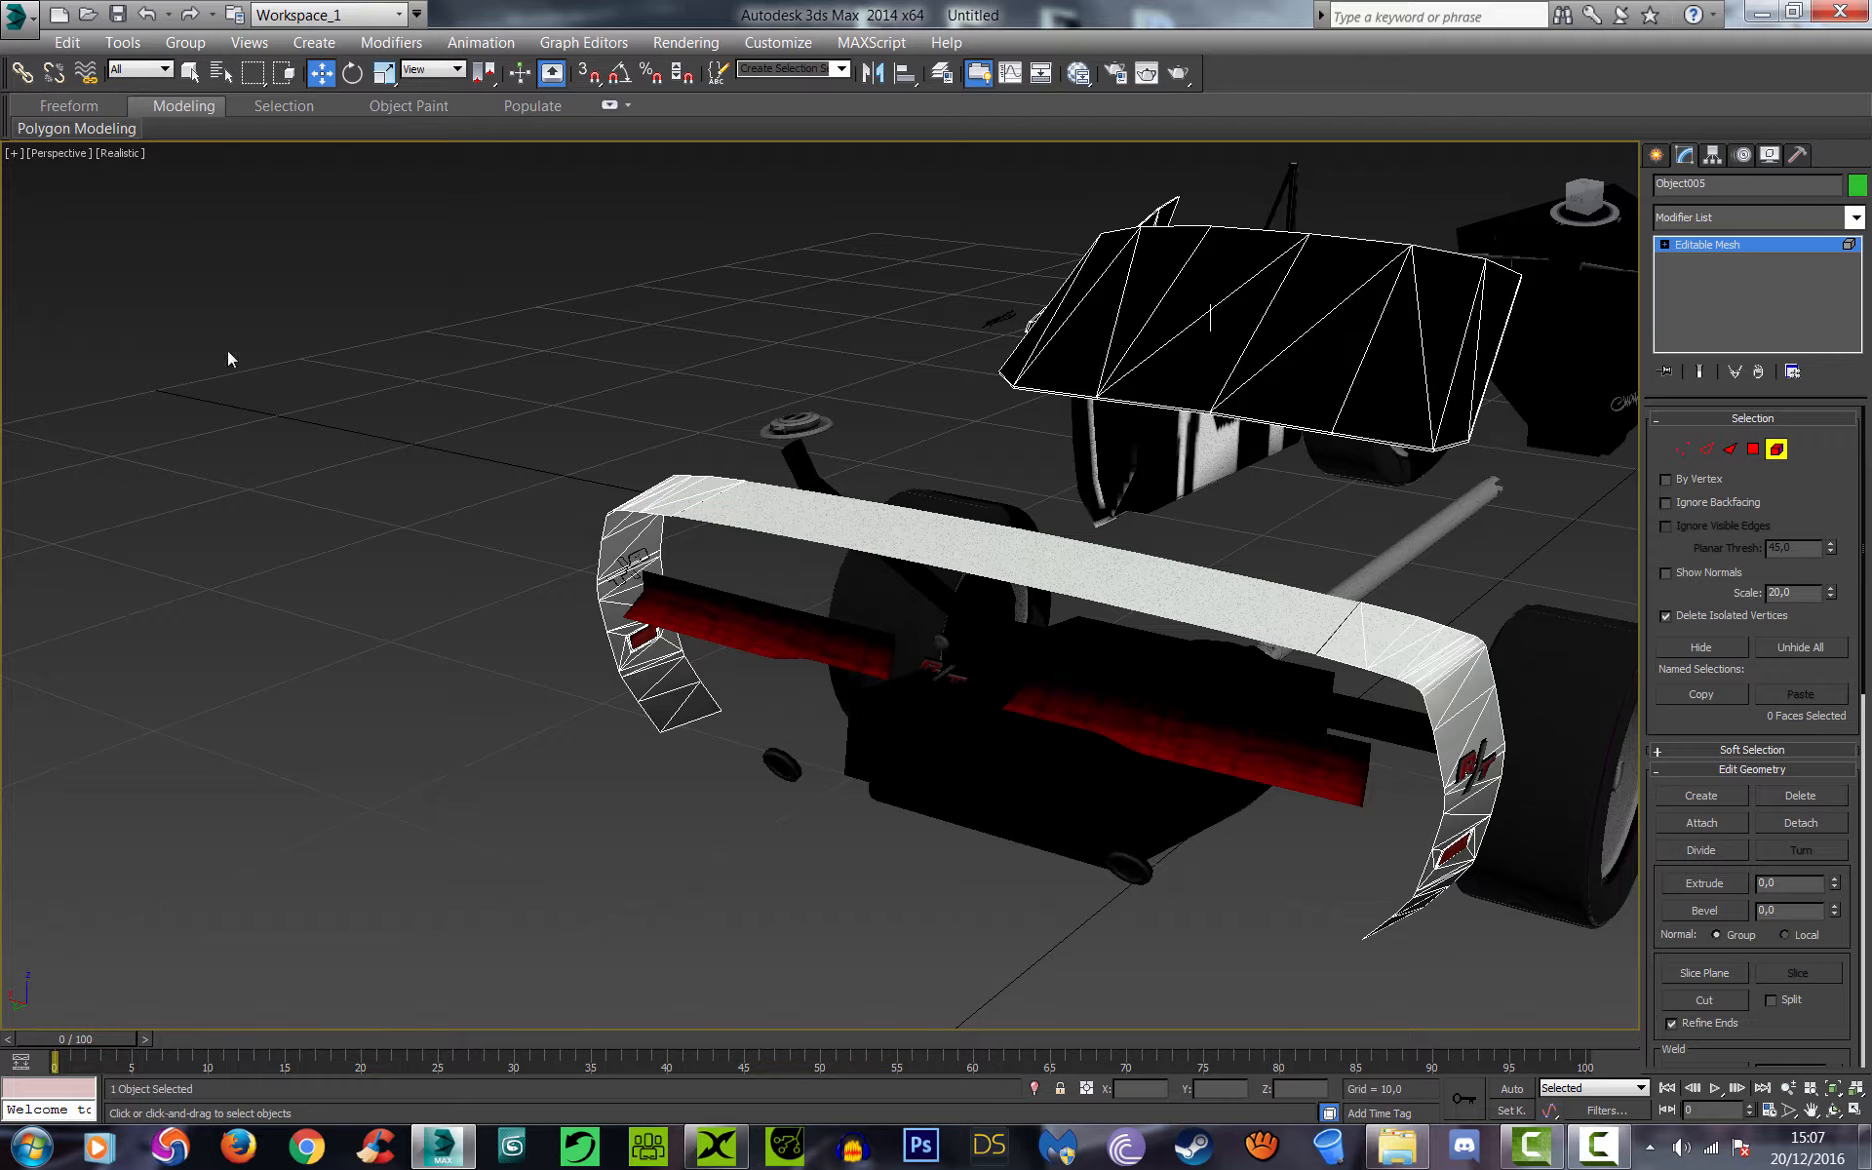
Step: Unhide all objects and leave Element editing on the remaining stripe object
right_click(516, 304)
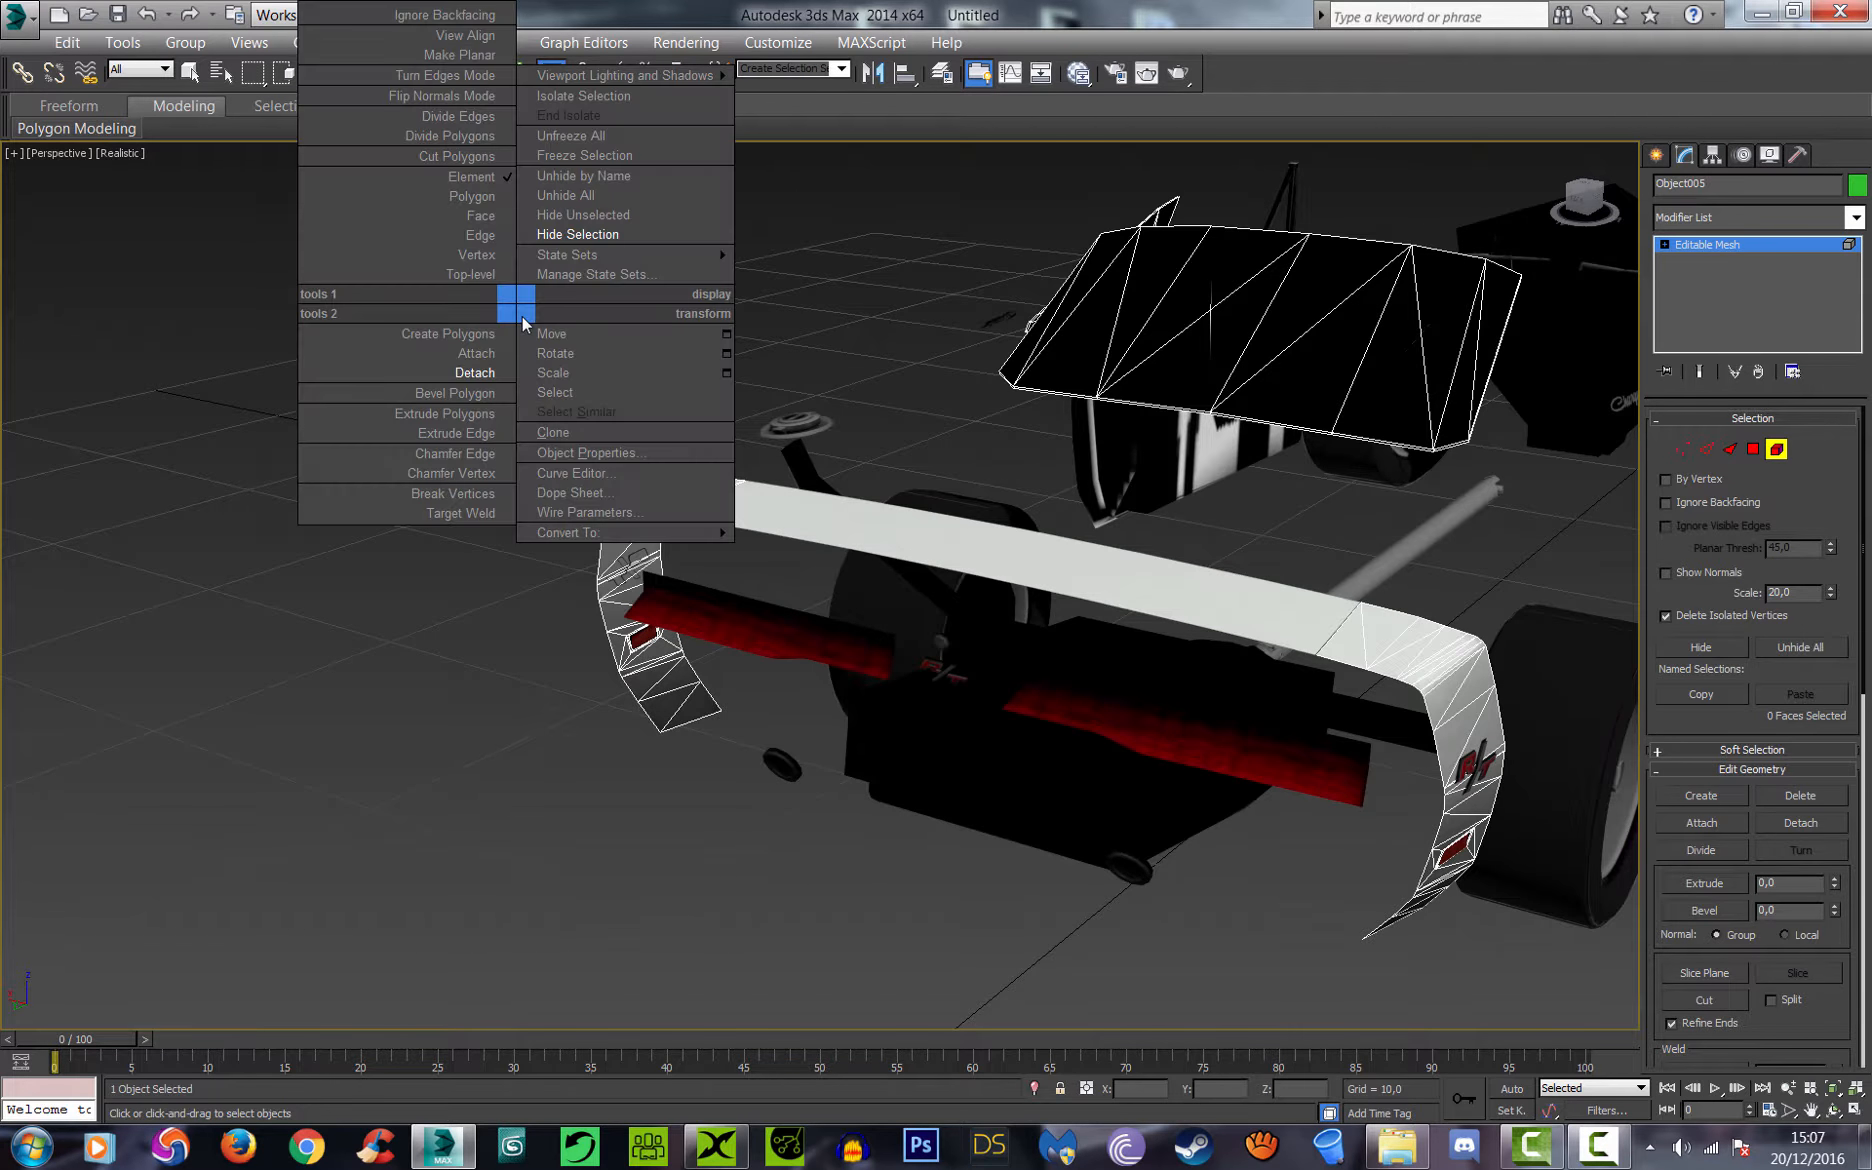
click(626, 191)
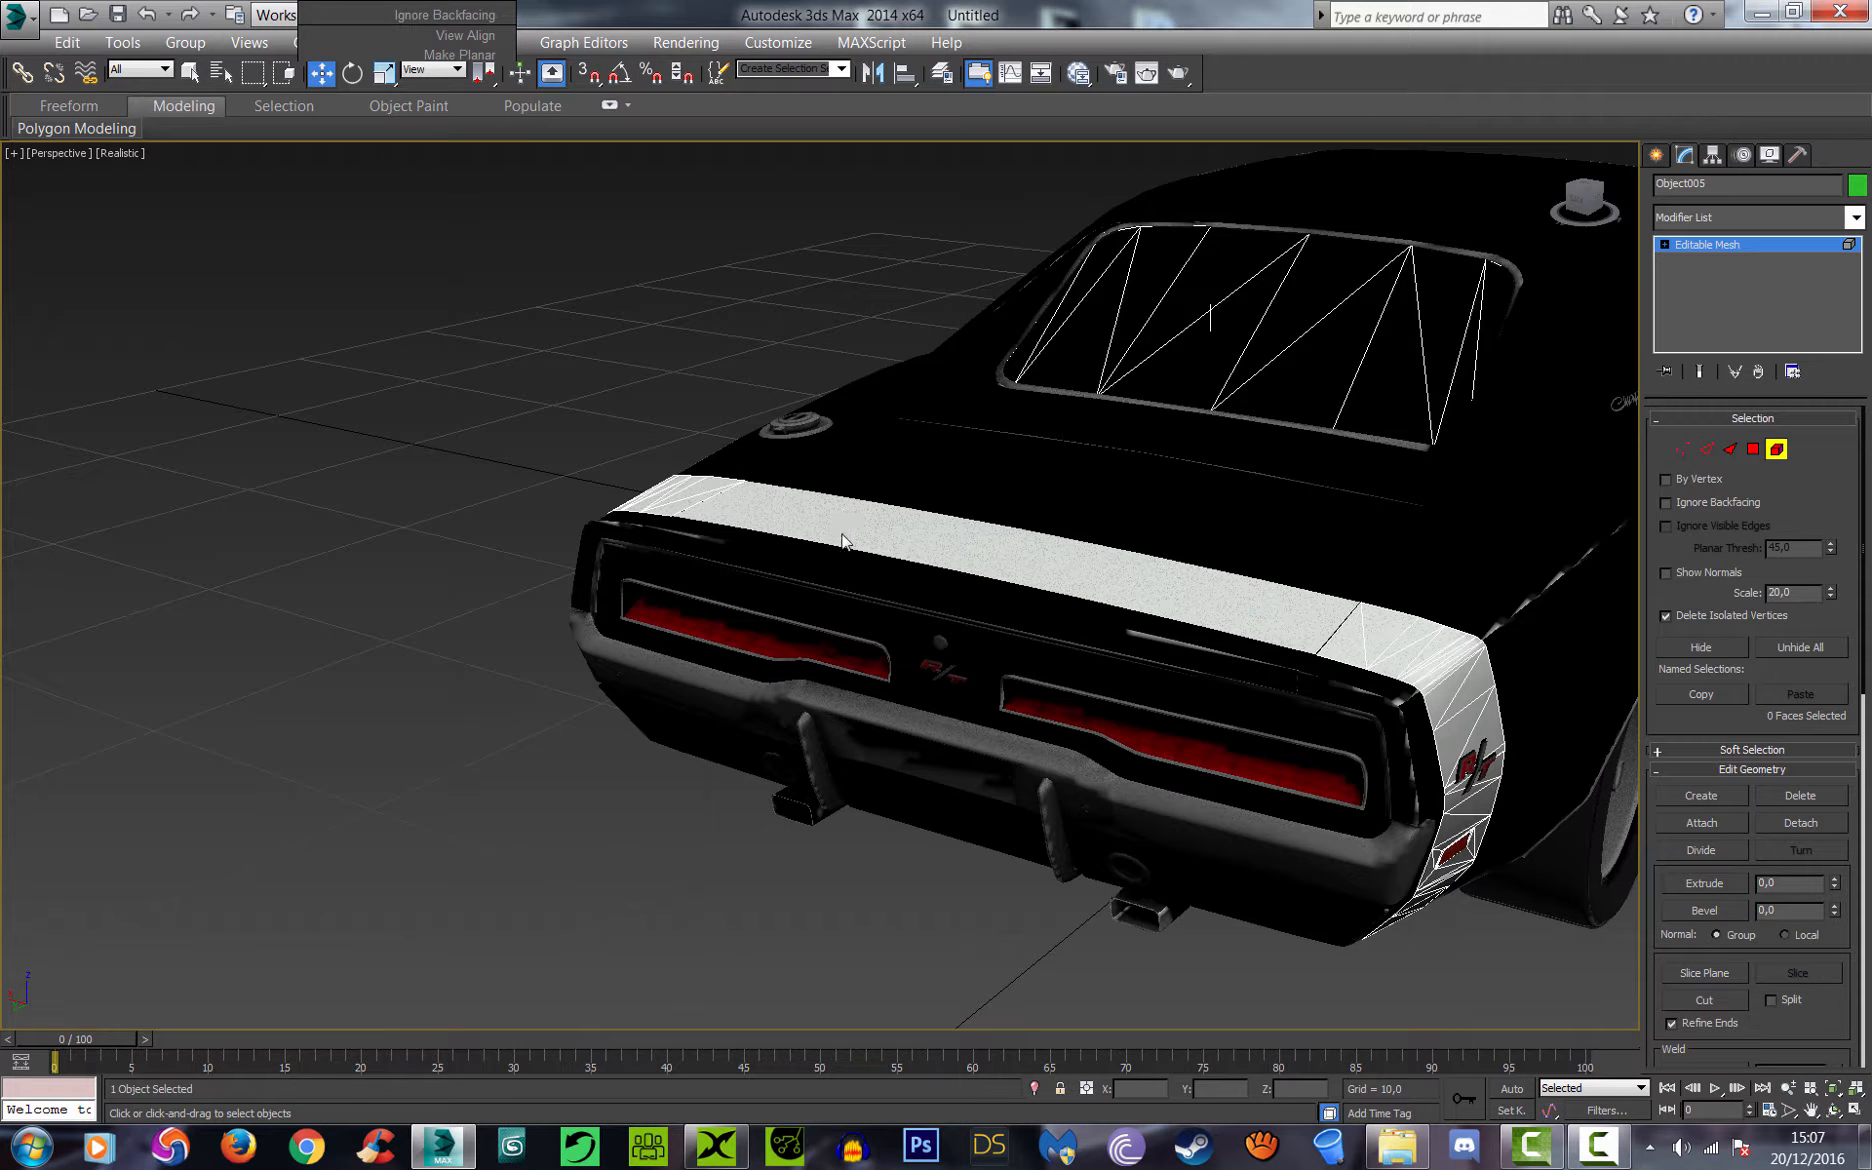
click(1713, 247)
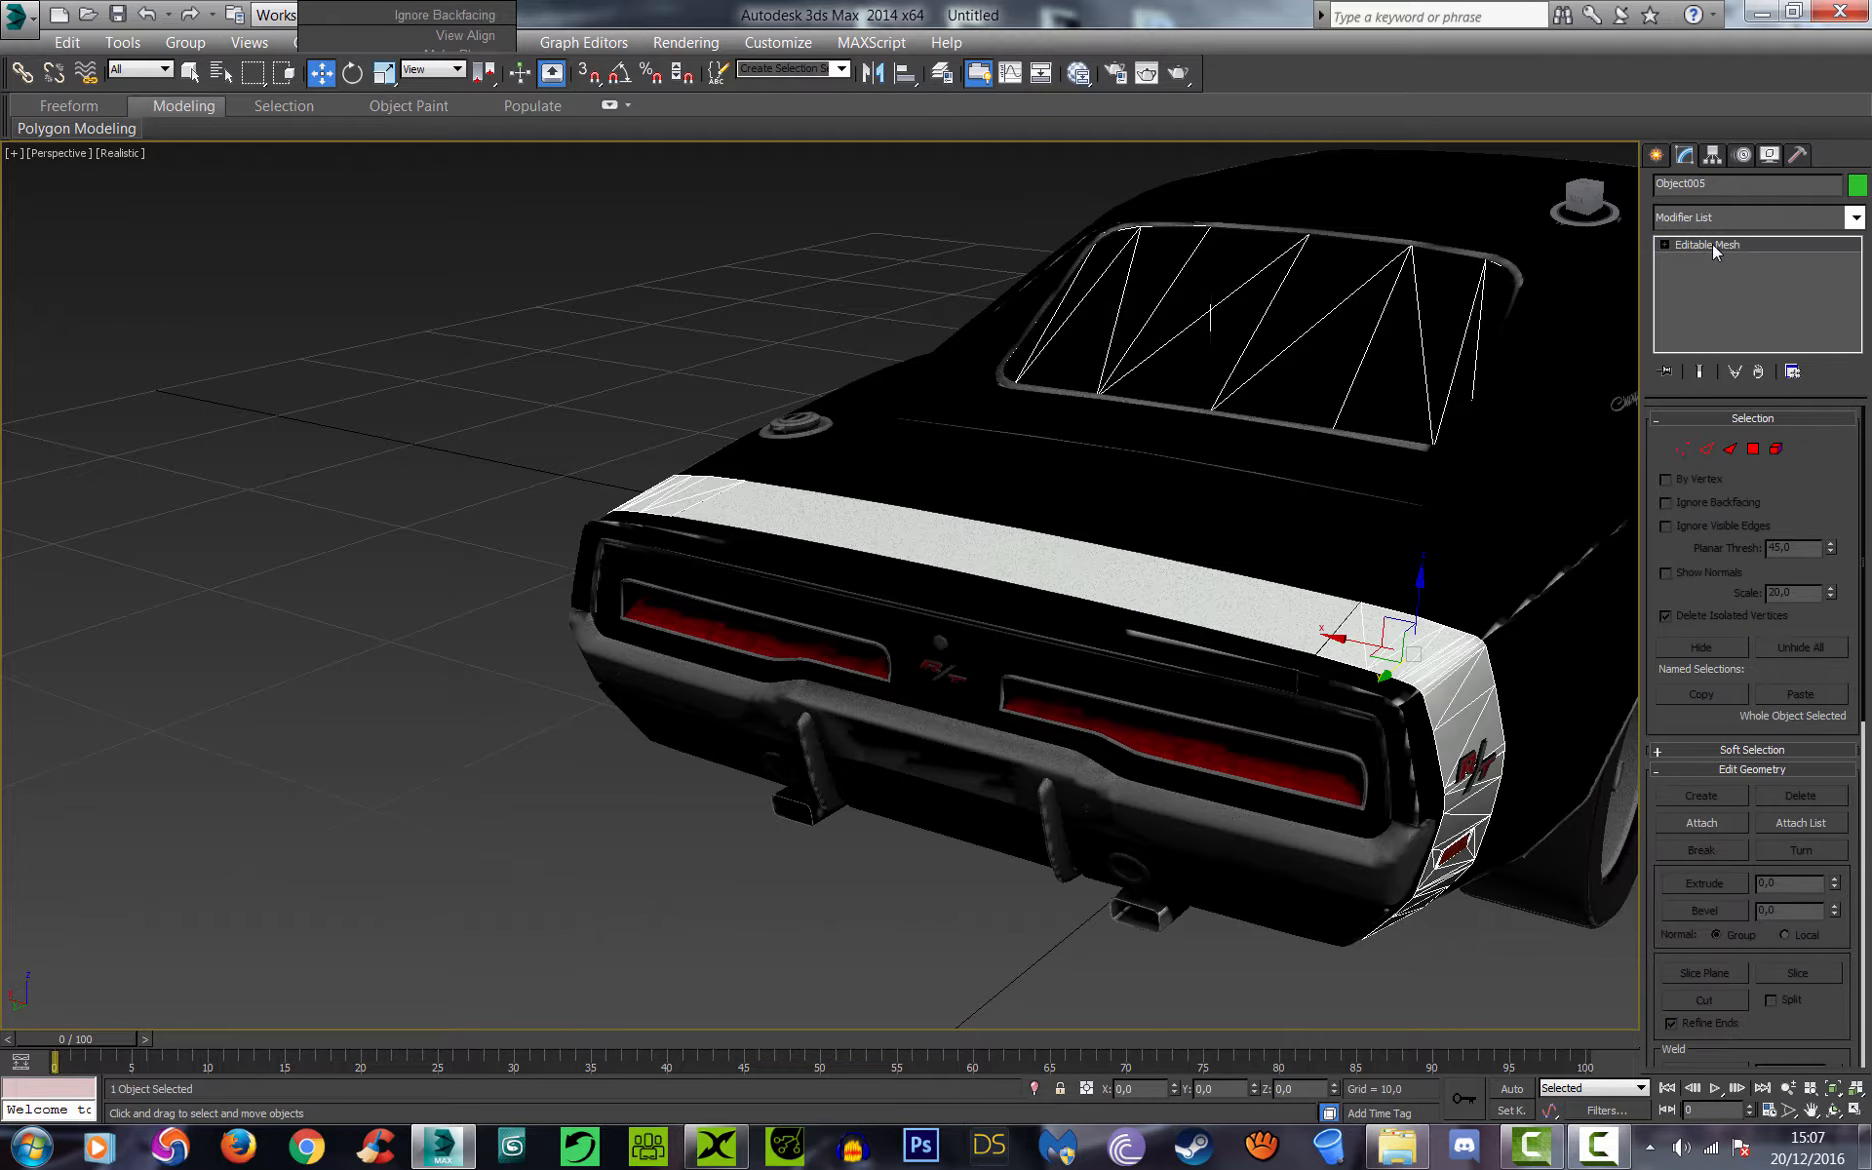
Step: Try lifting the detached trunk part1 straight up to about Z 2.2, and undo the move
click(1021, 559)
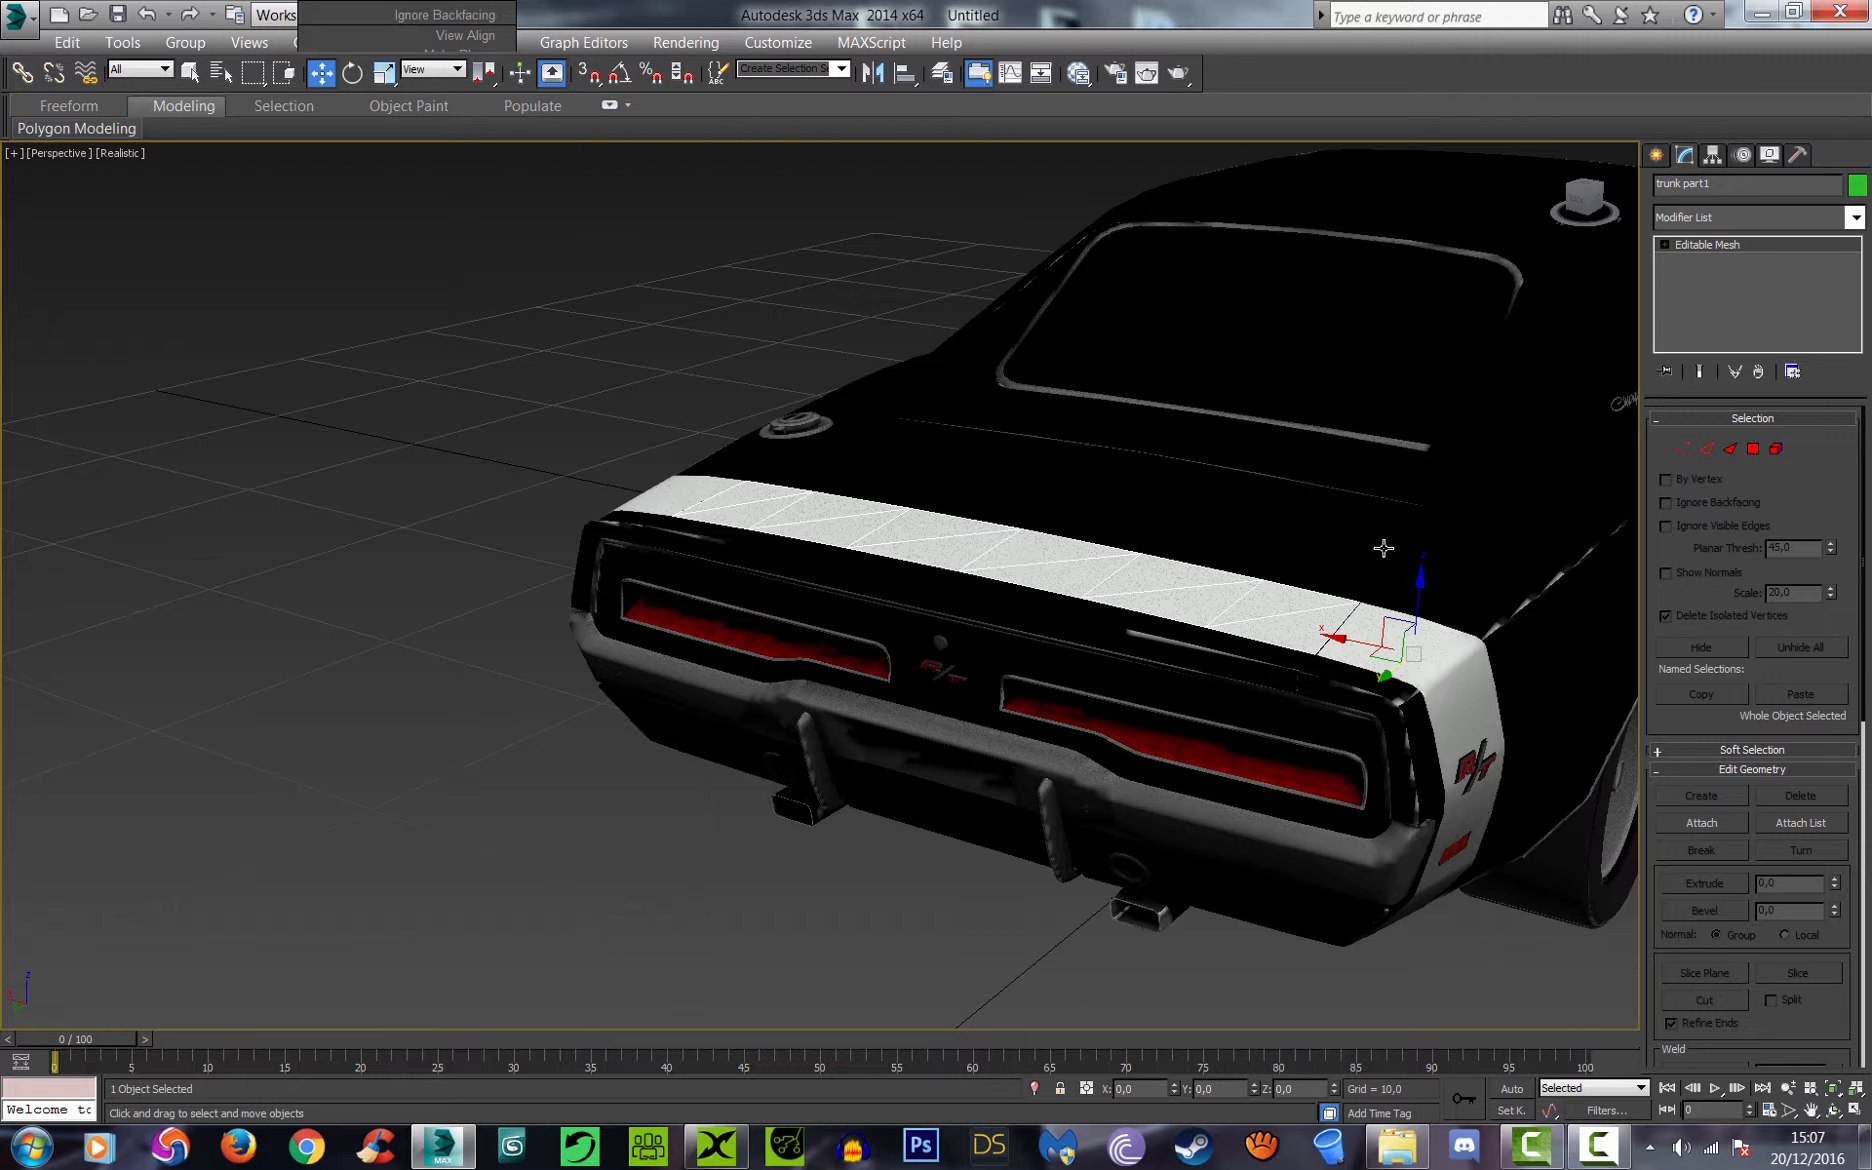
drag(1418, 582, 1395, 514)
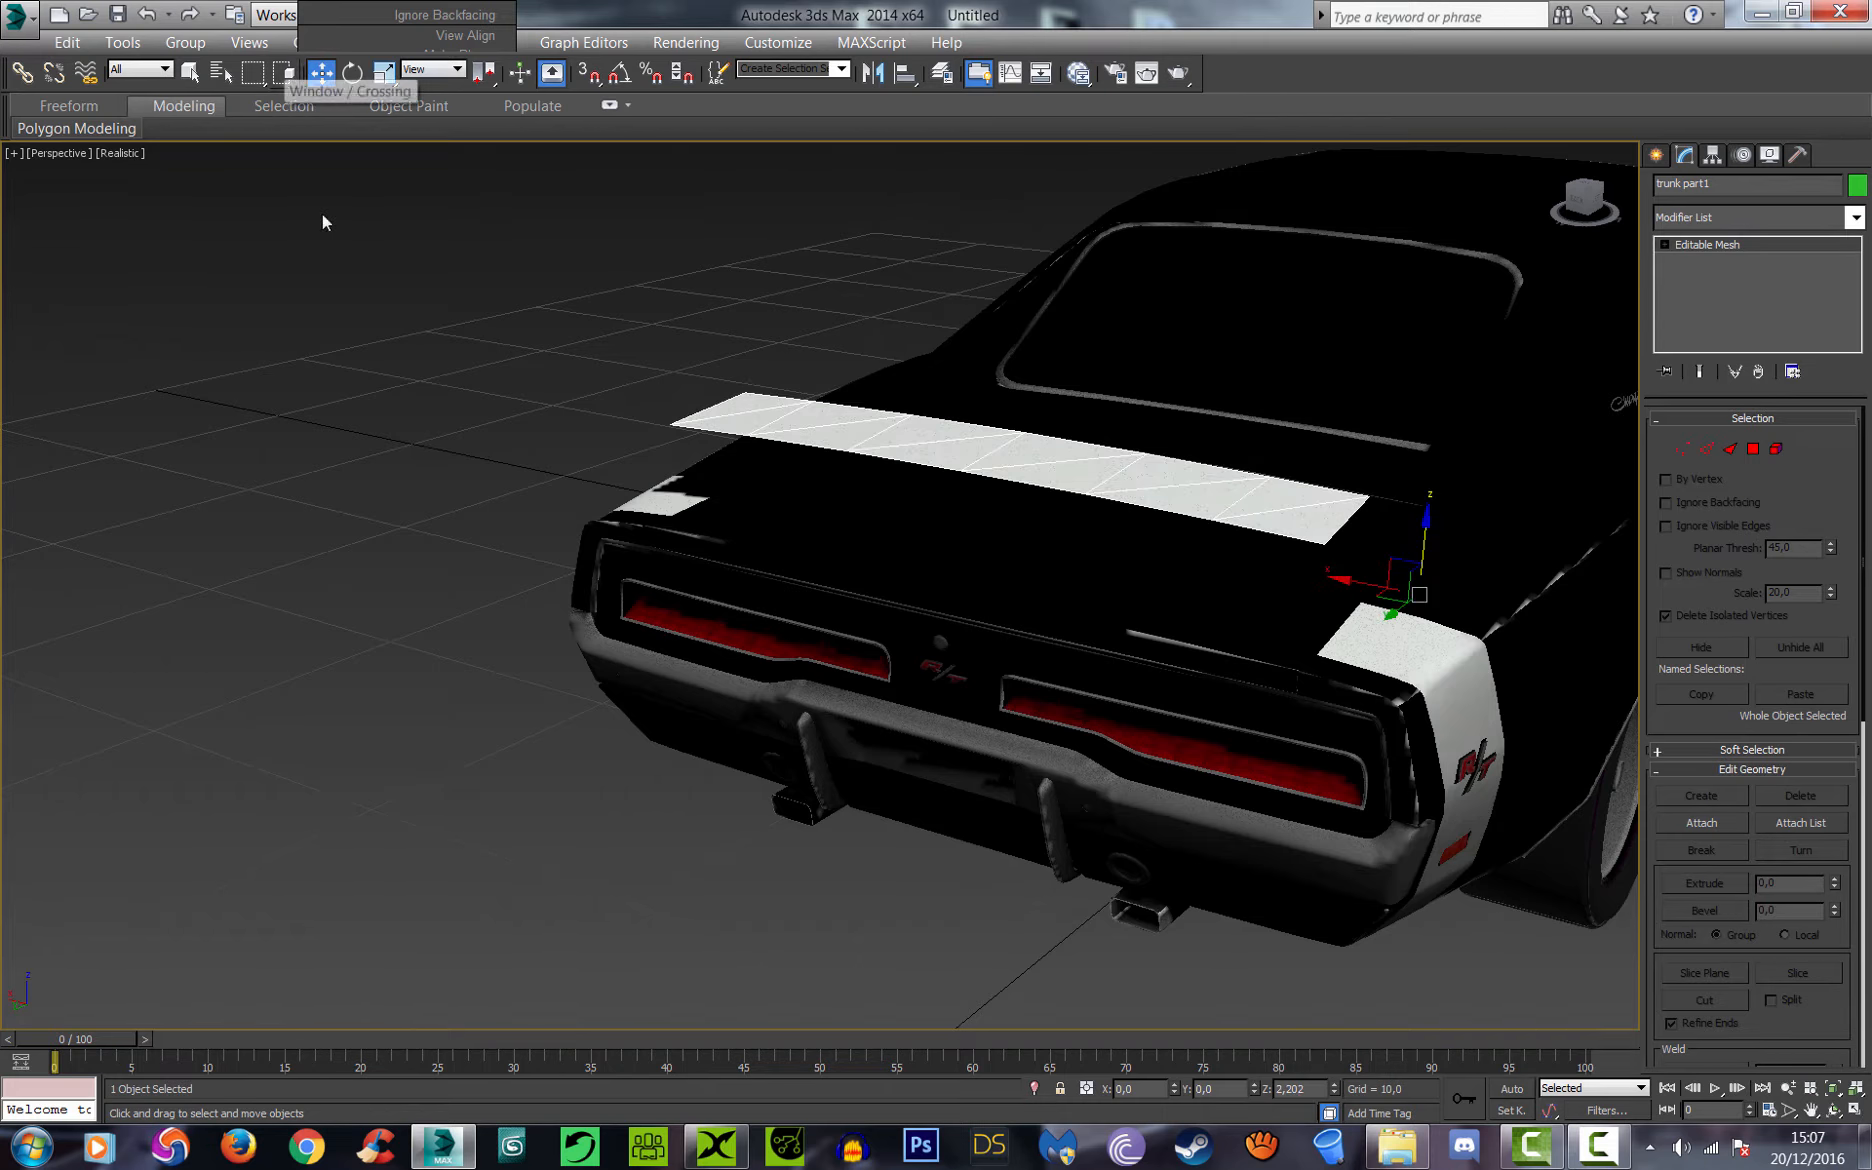
click(352, 339)
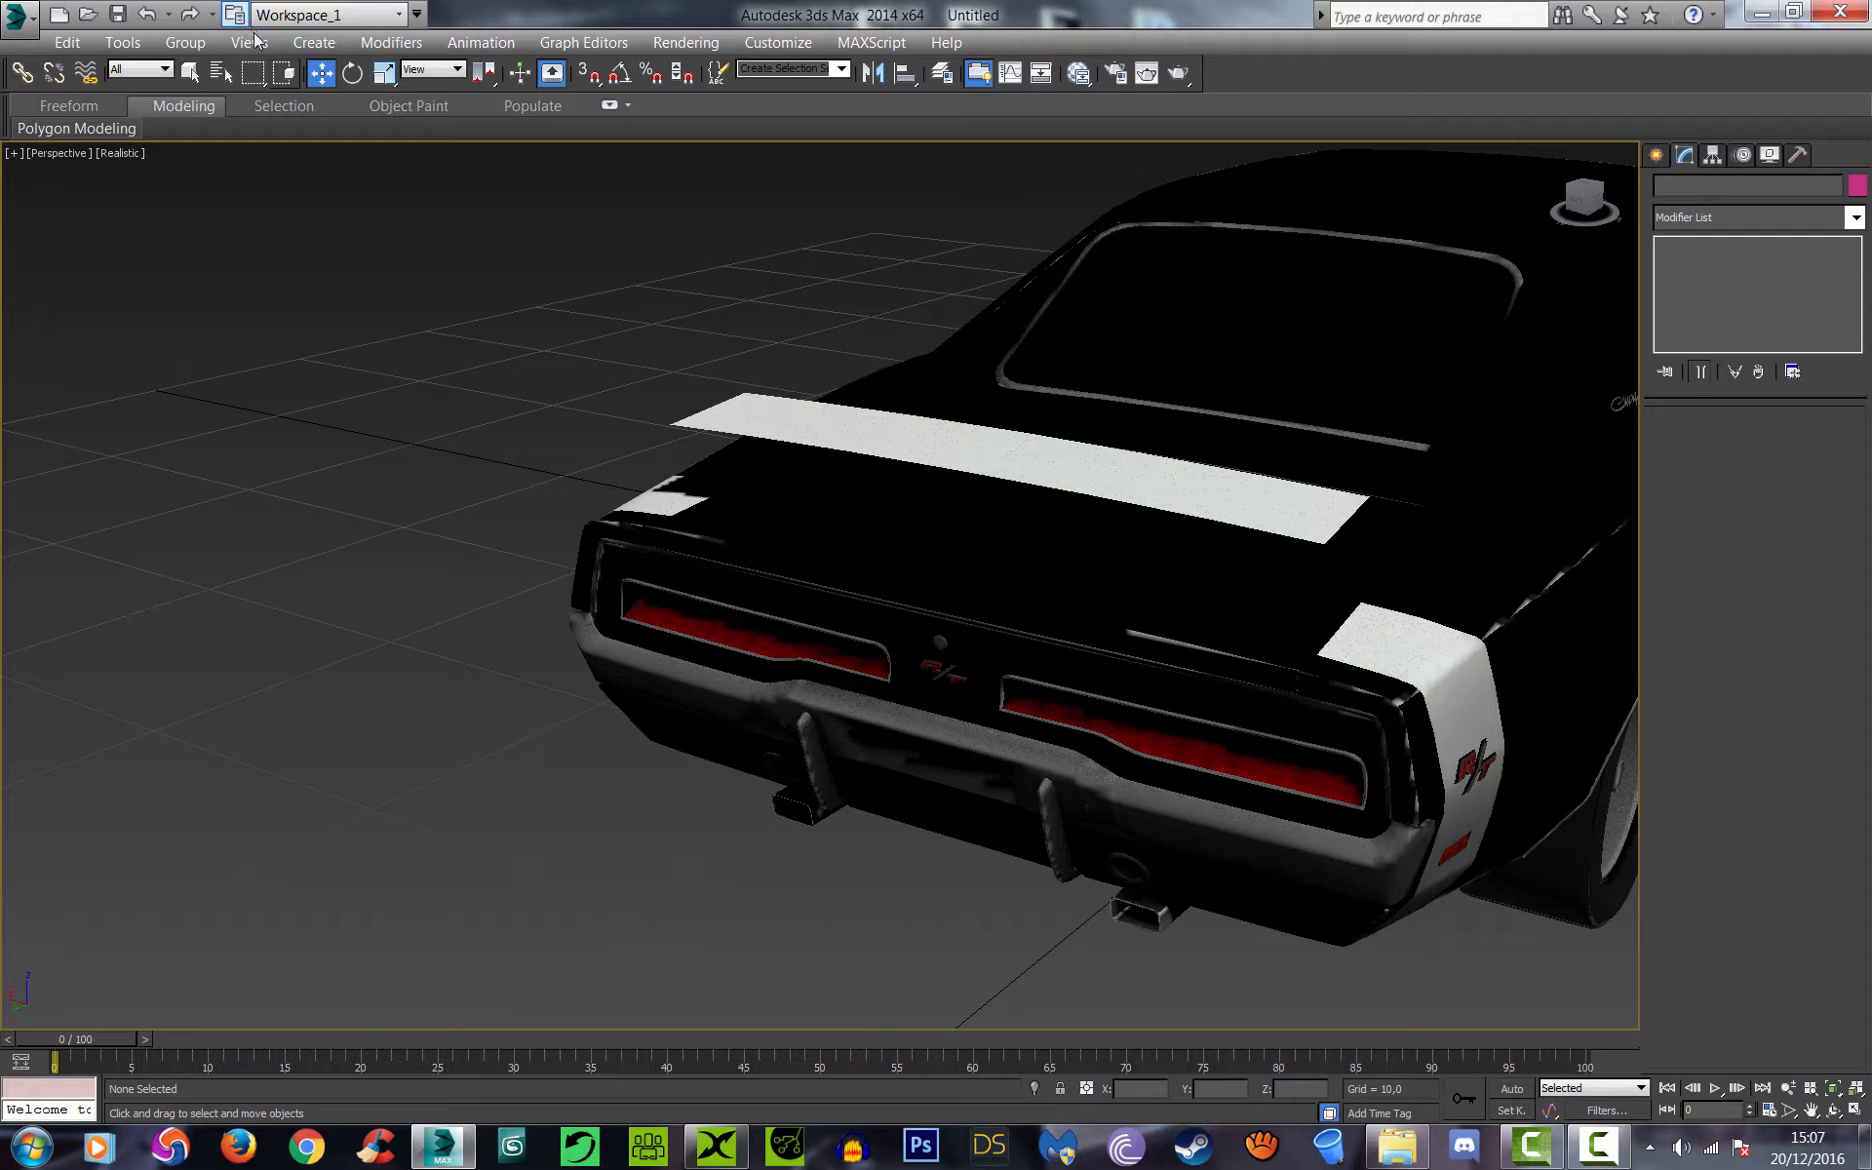
click(147, 14)
click(147, 14)
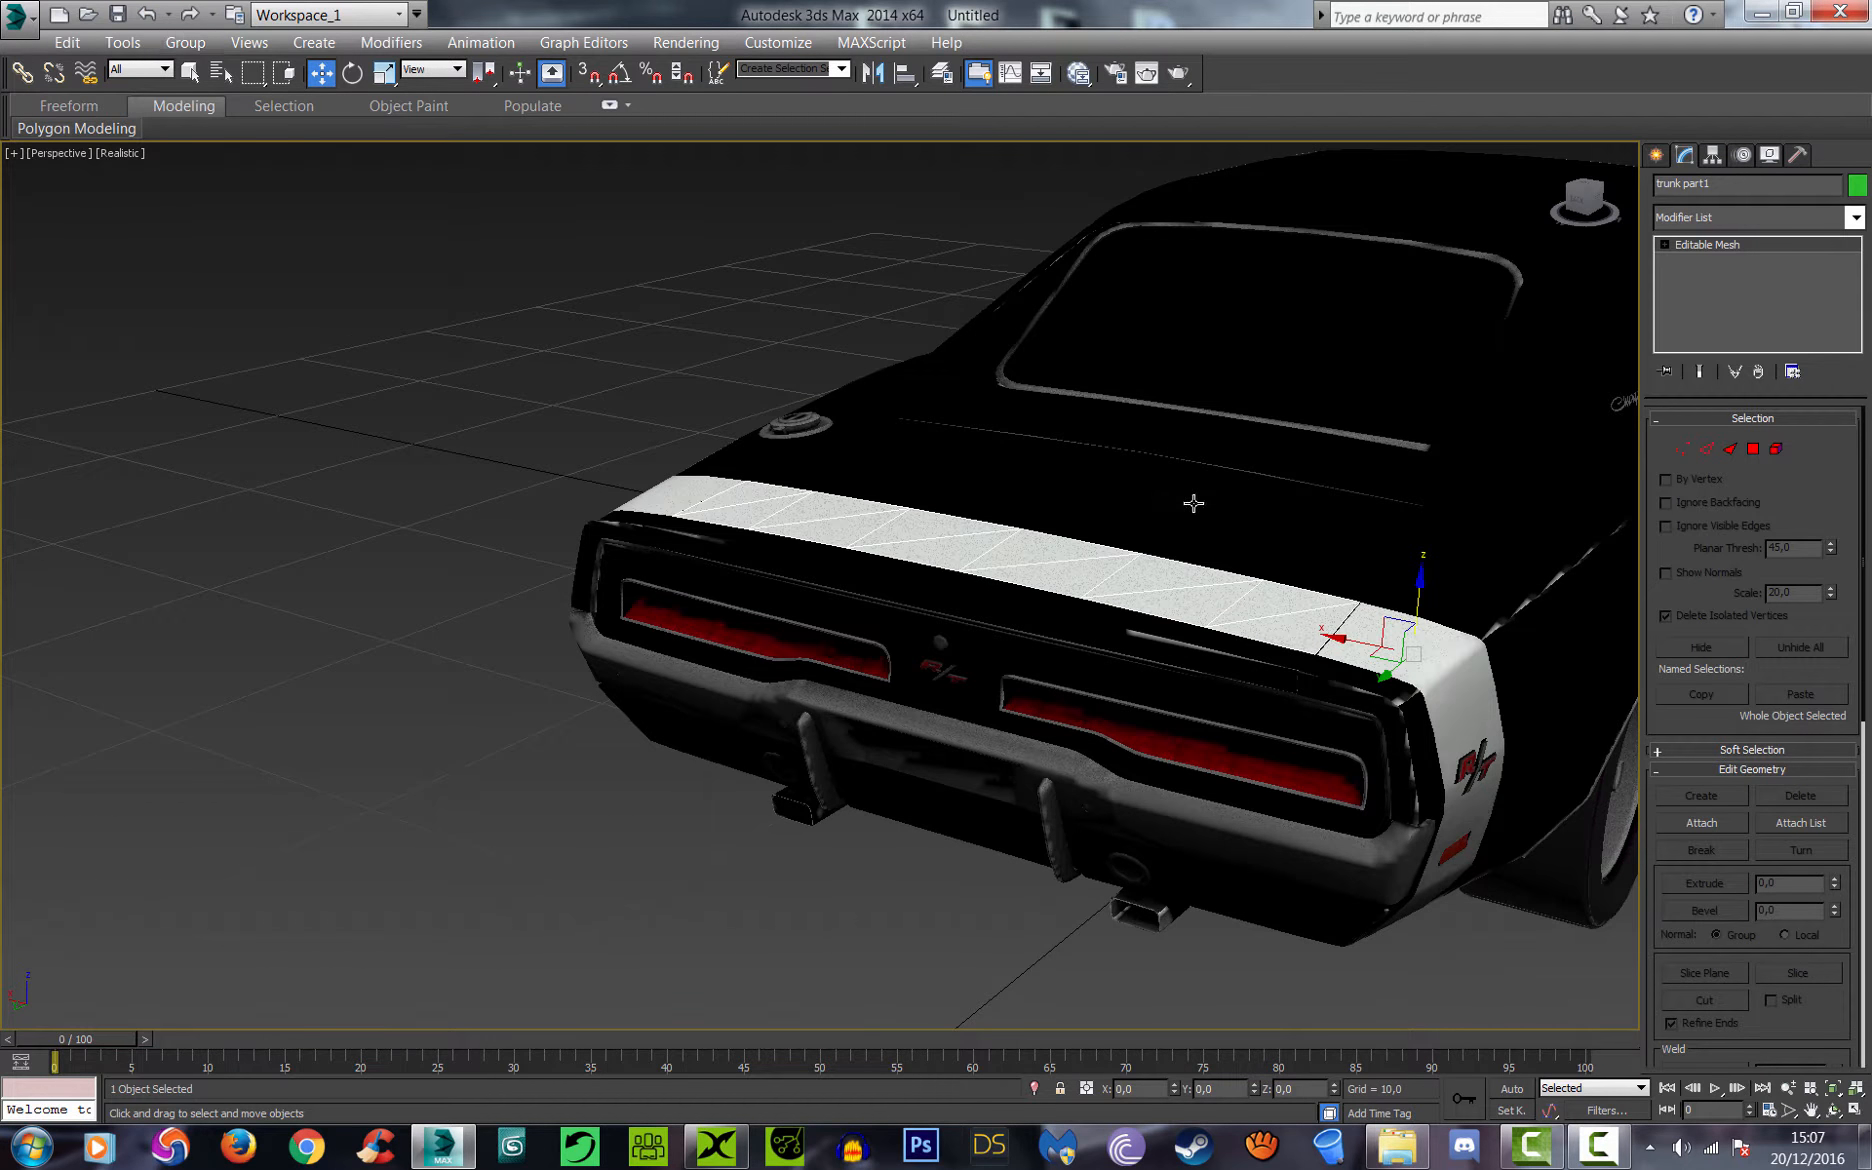
Step: Select the trunk lid of the black body object "door2" at Element level
drag(1579, 209, 1582, 235)
click(1181, 470)
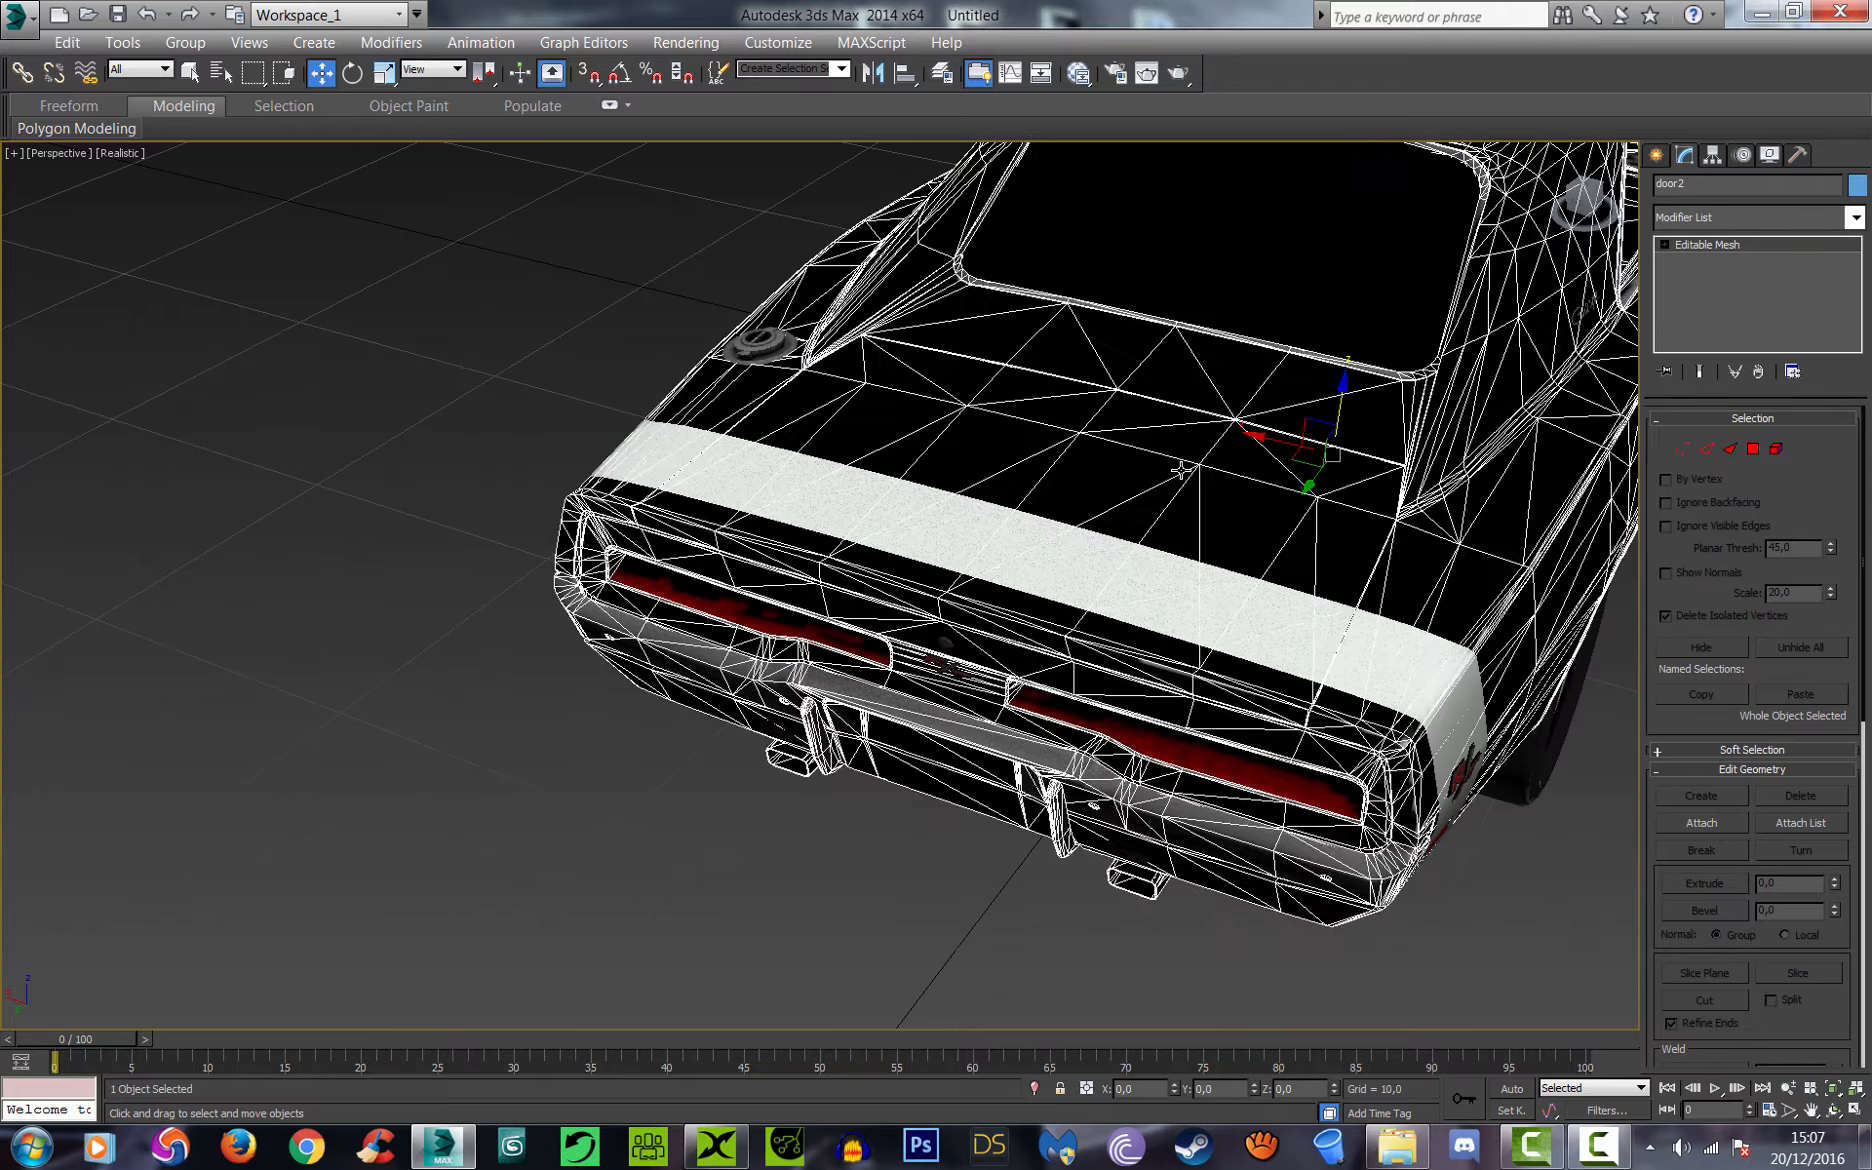
click(1777, 449)
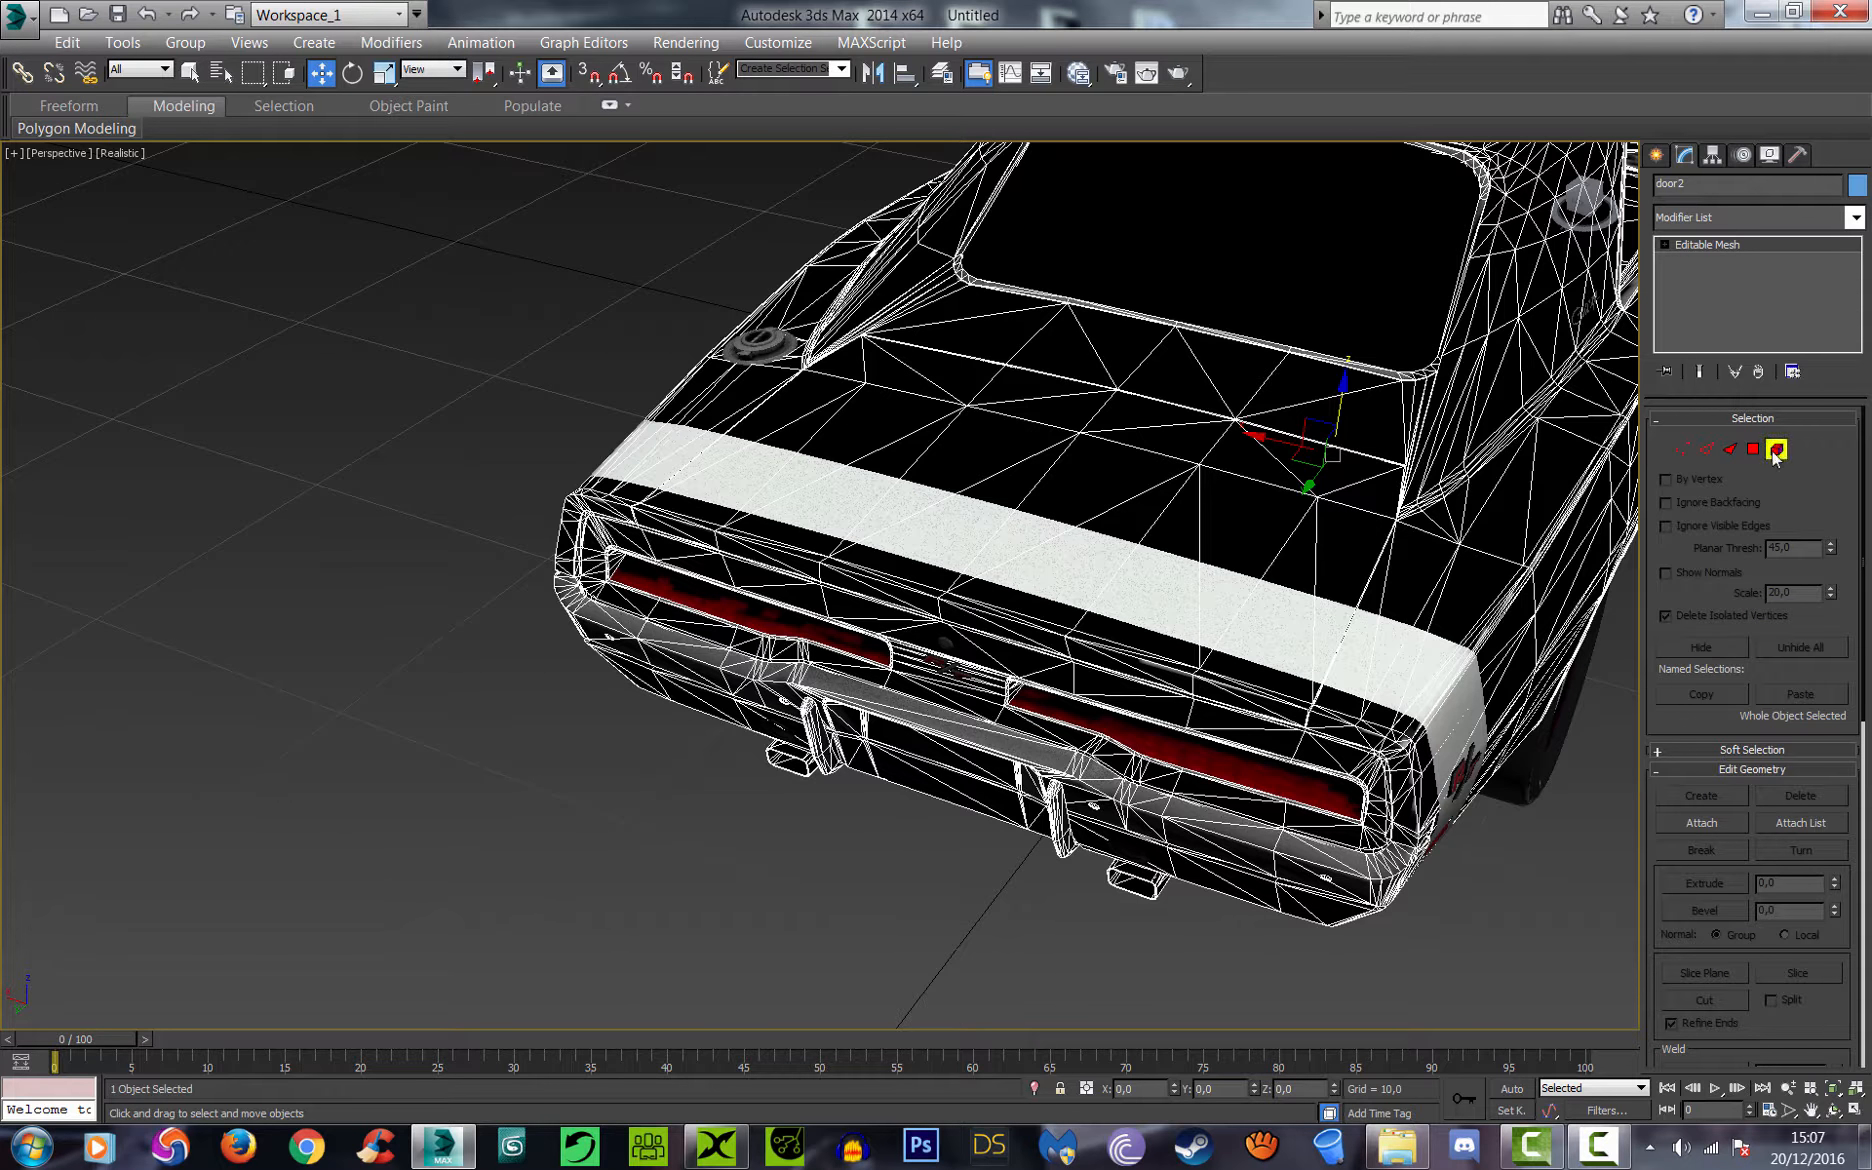
click(1130, 476)
mouse_move(1586, 196)
mouse_down()
mouse_move(1582, 150)
mouse_move(1584, 206)
mouse_up()
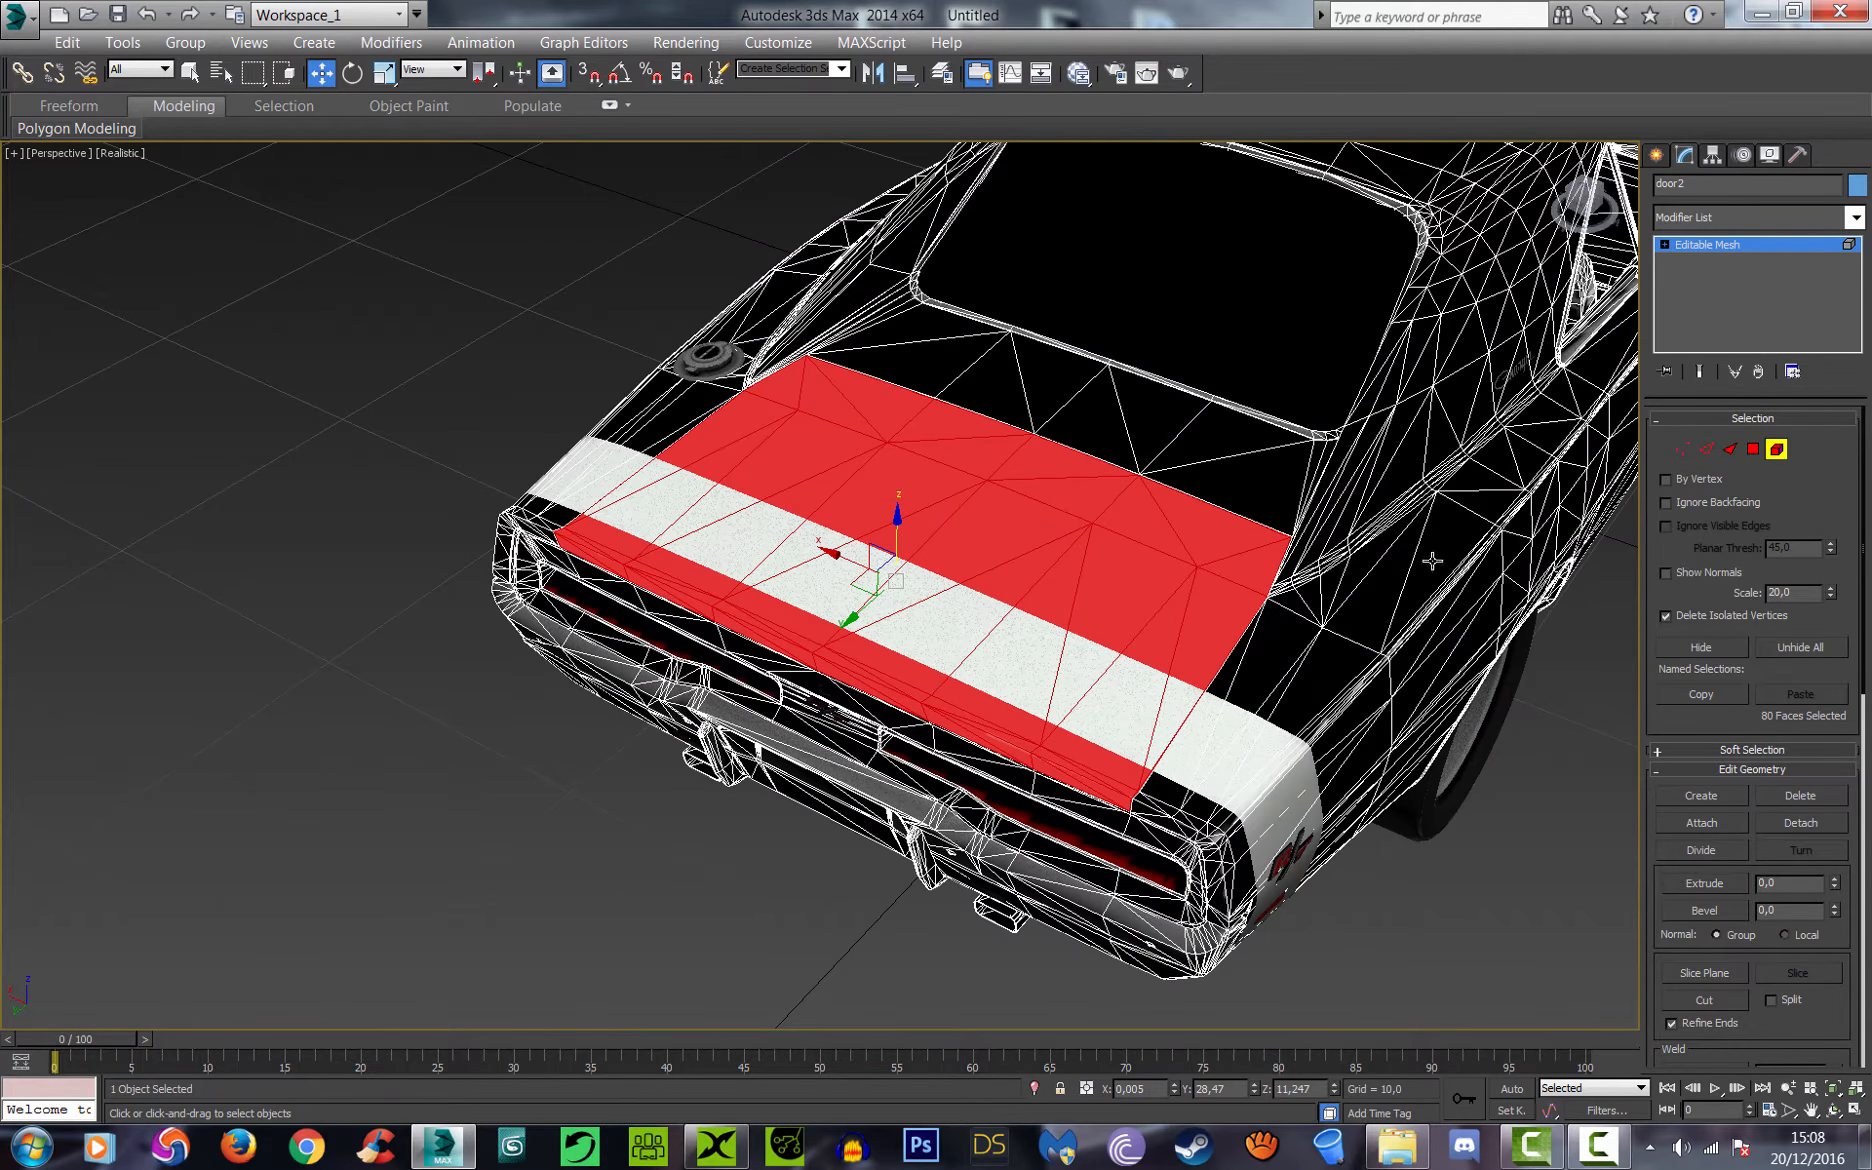
Step: Inspect the trunk lid's rear edge, select the rear body panel element to compare, and reselect the trunk lid element
scroll(935, 612, up, 4)
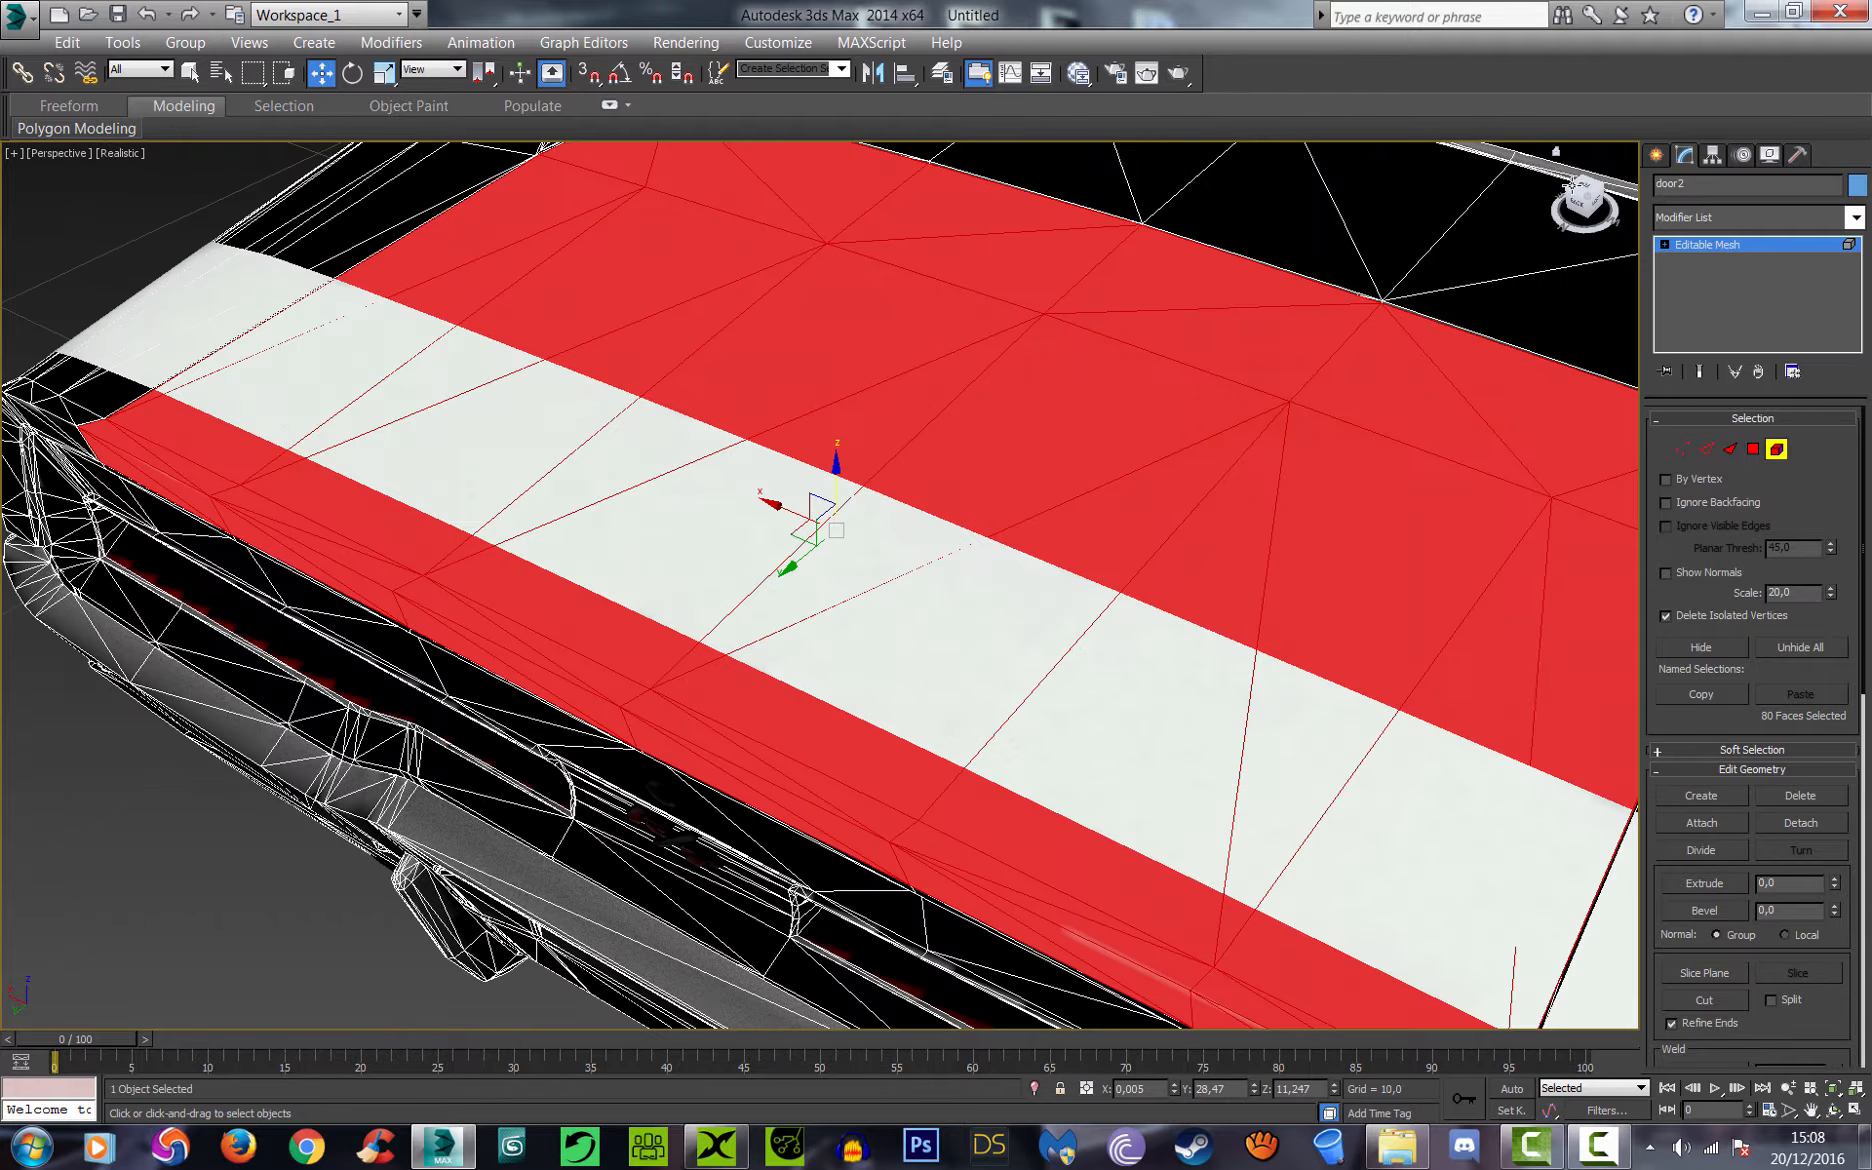
mouse_move(1576, 188)
mouse_down()
mouse_move(1581, 146)
mouse_move(1601, 172)
mouse_up()
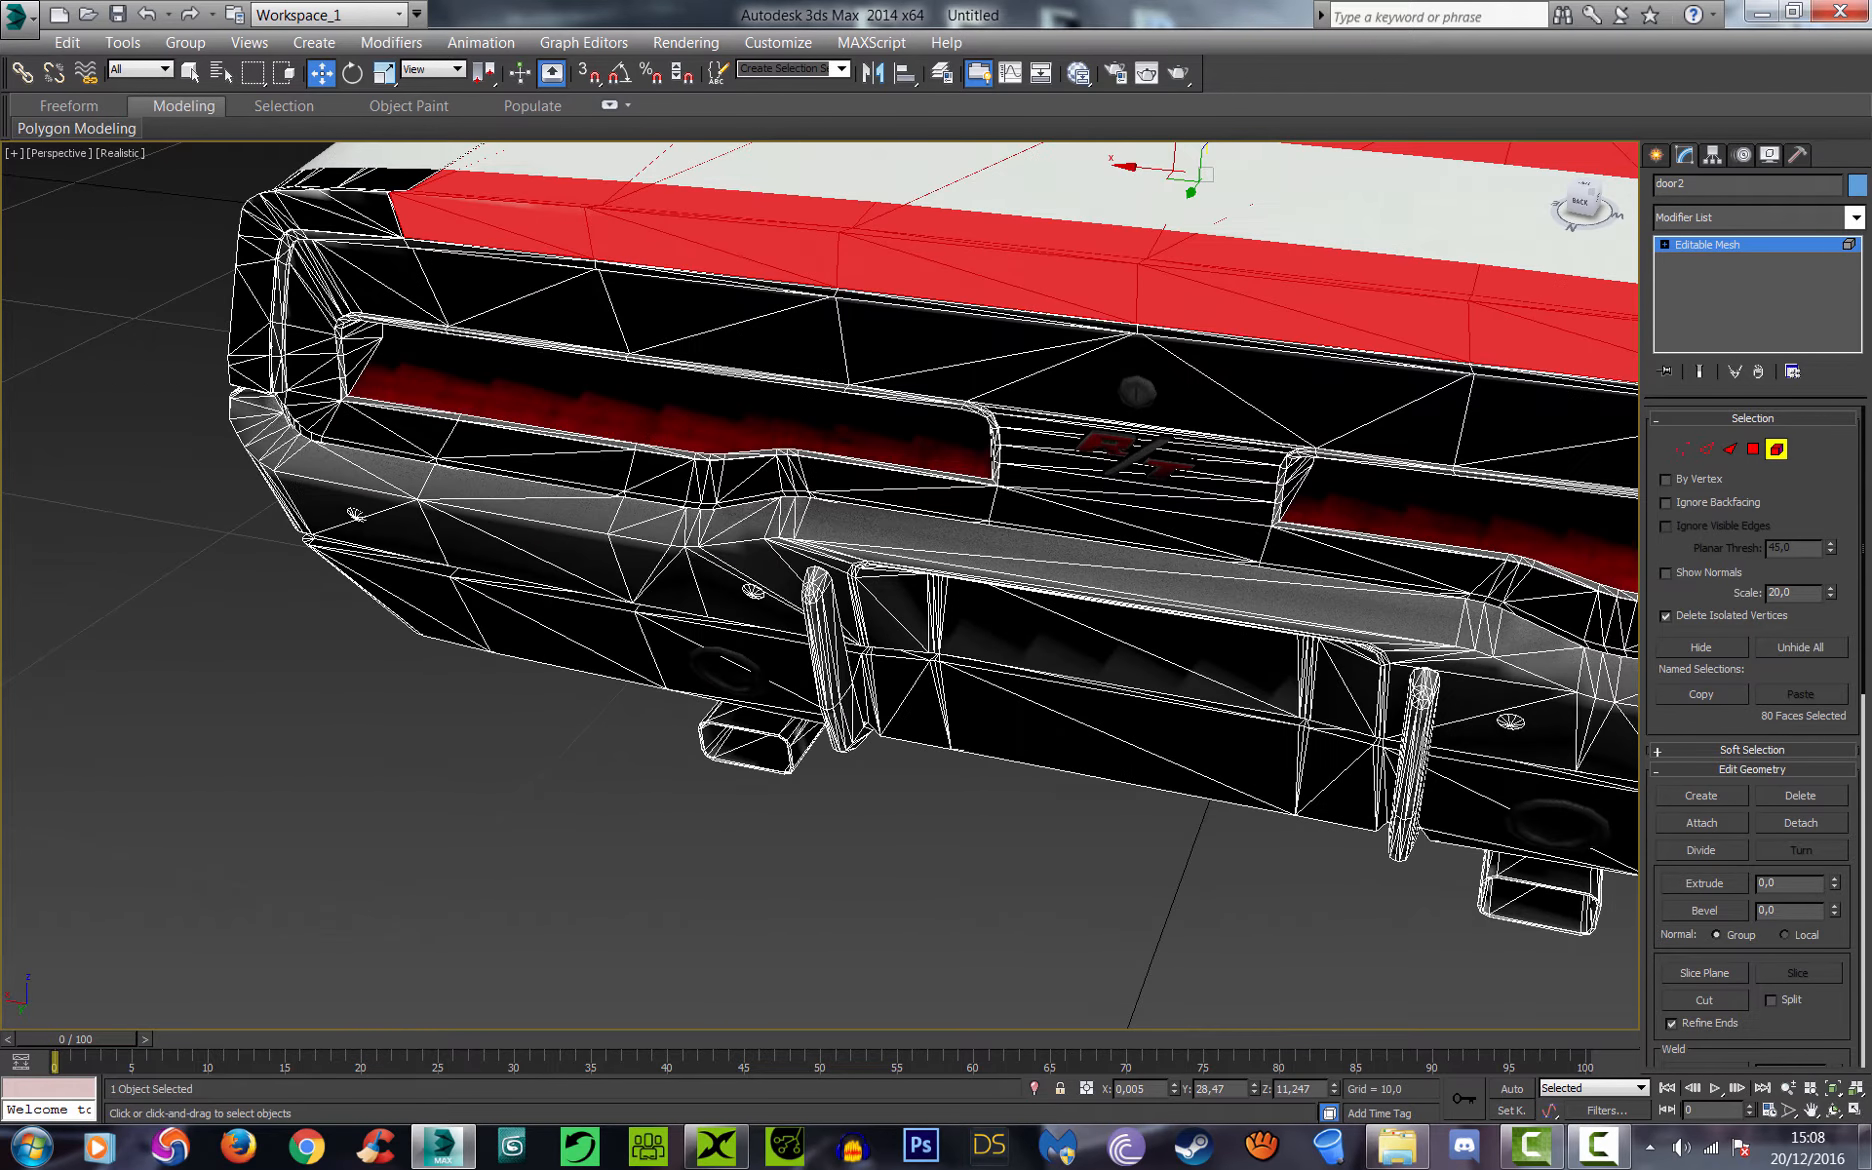
click(1209, 384)
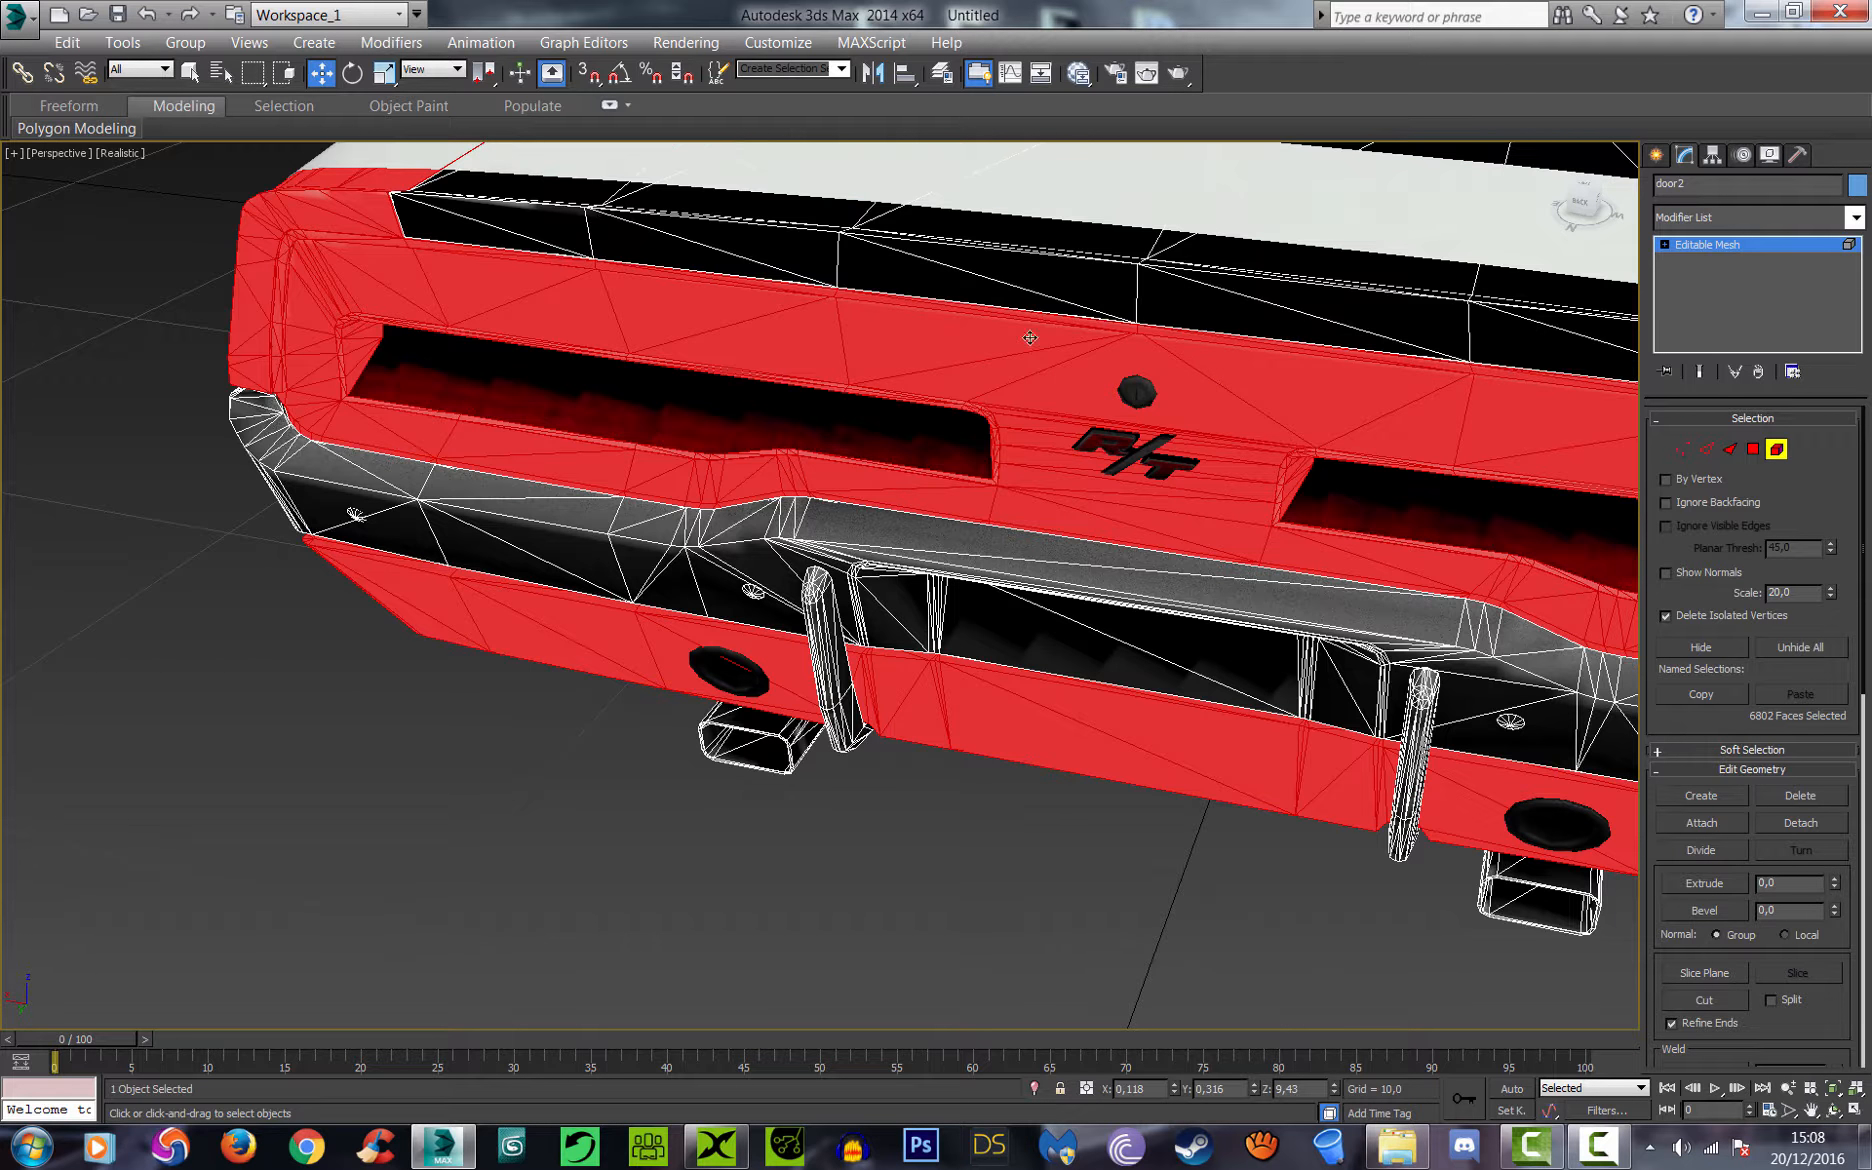
click(892, 265)
scroll(1190, 335, down, 5)
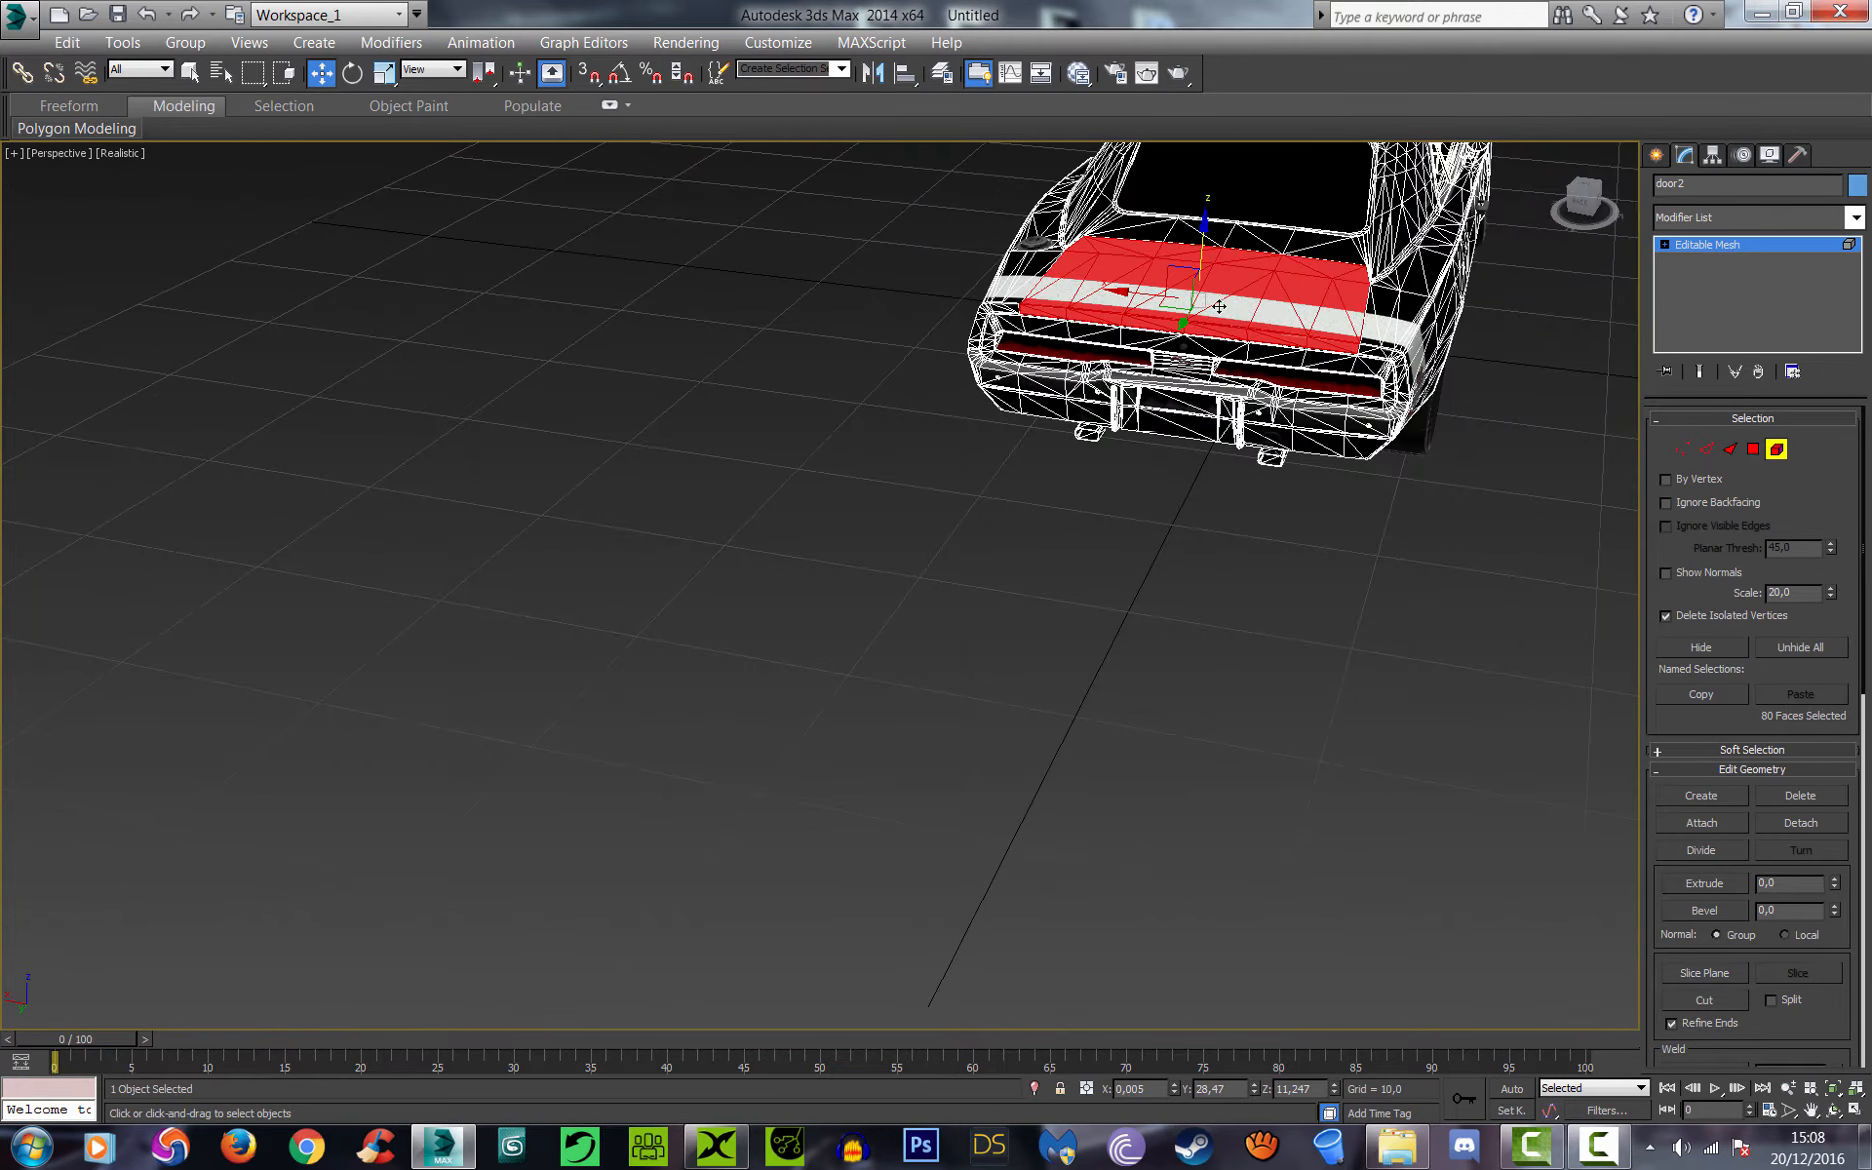
Step: Detach the selected trunk lid element as a new object named "trunk main"
right_click(1221, 303)
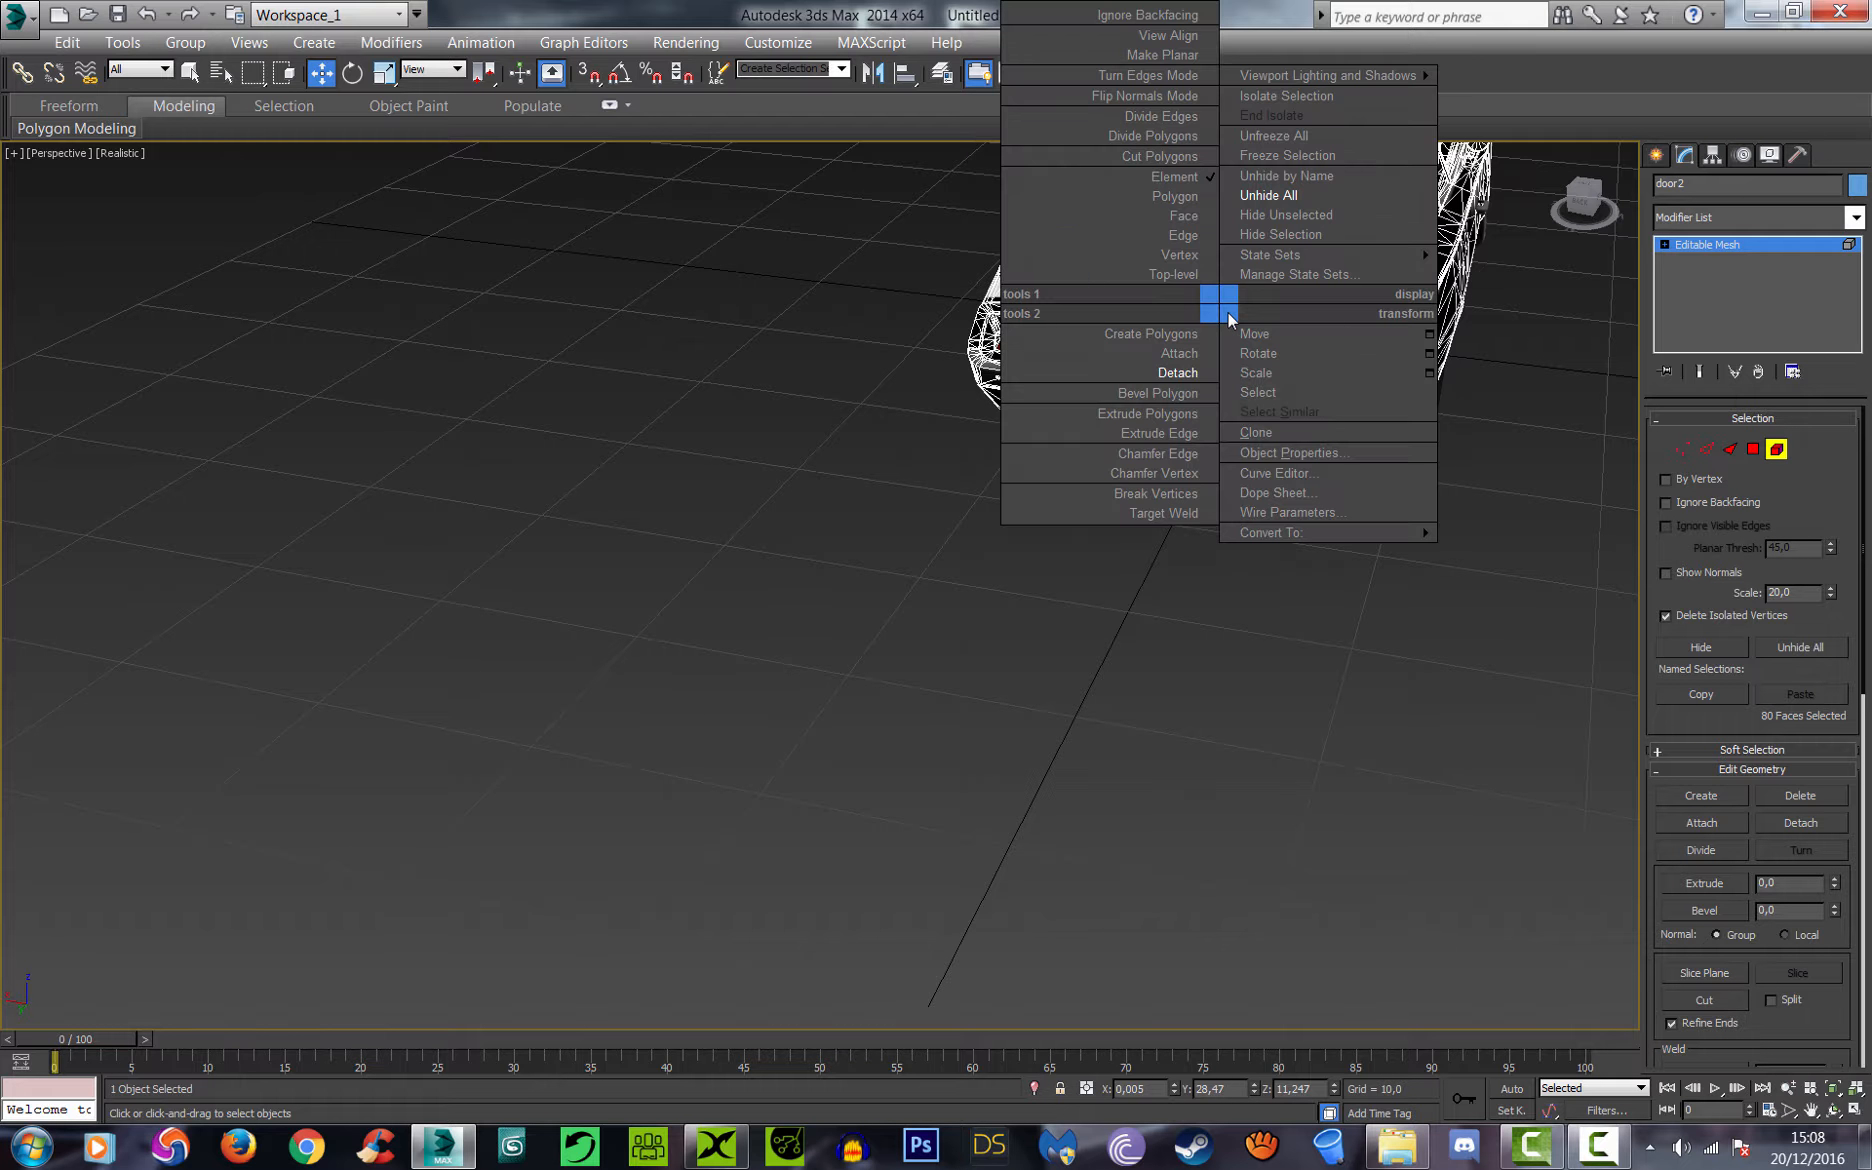
click(1178, 373)
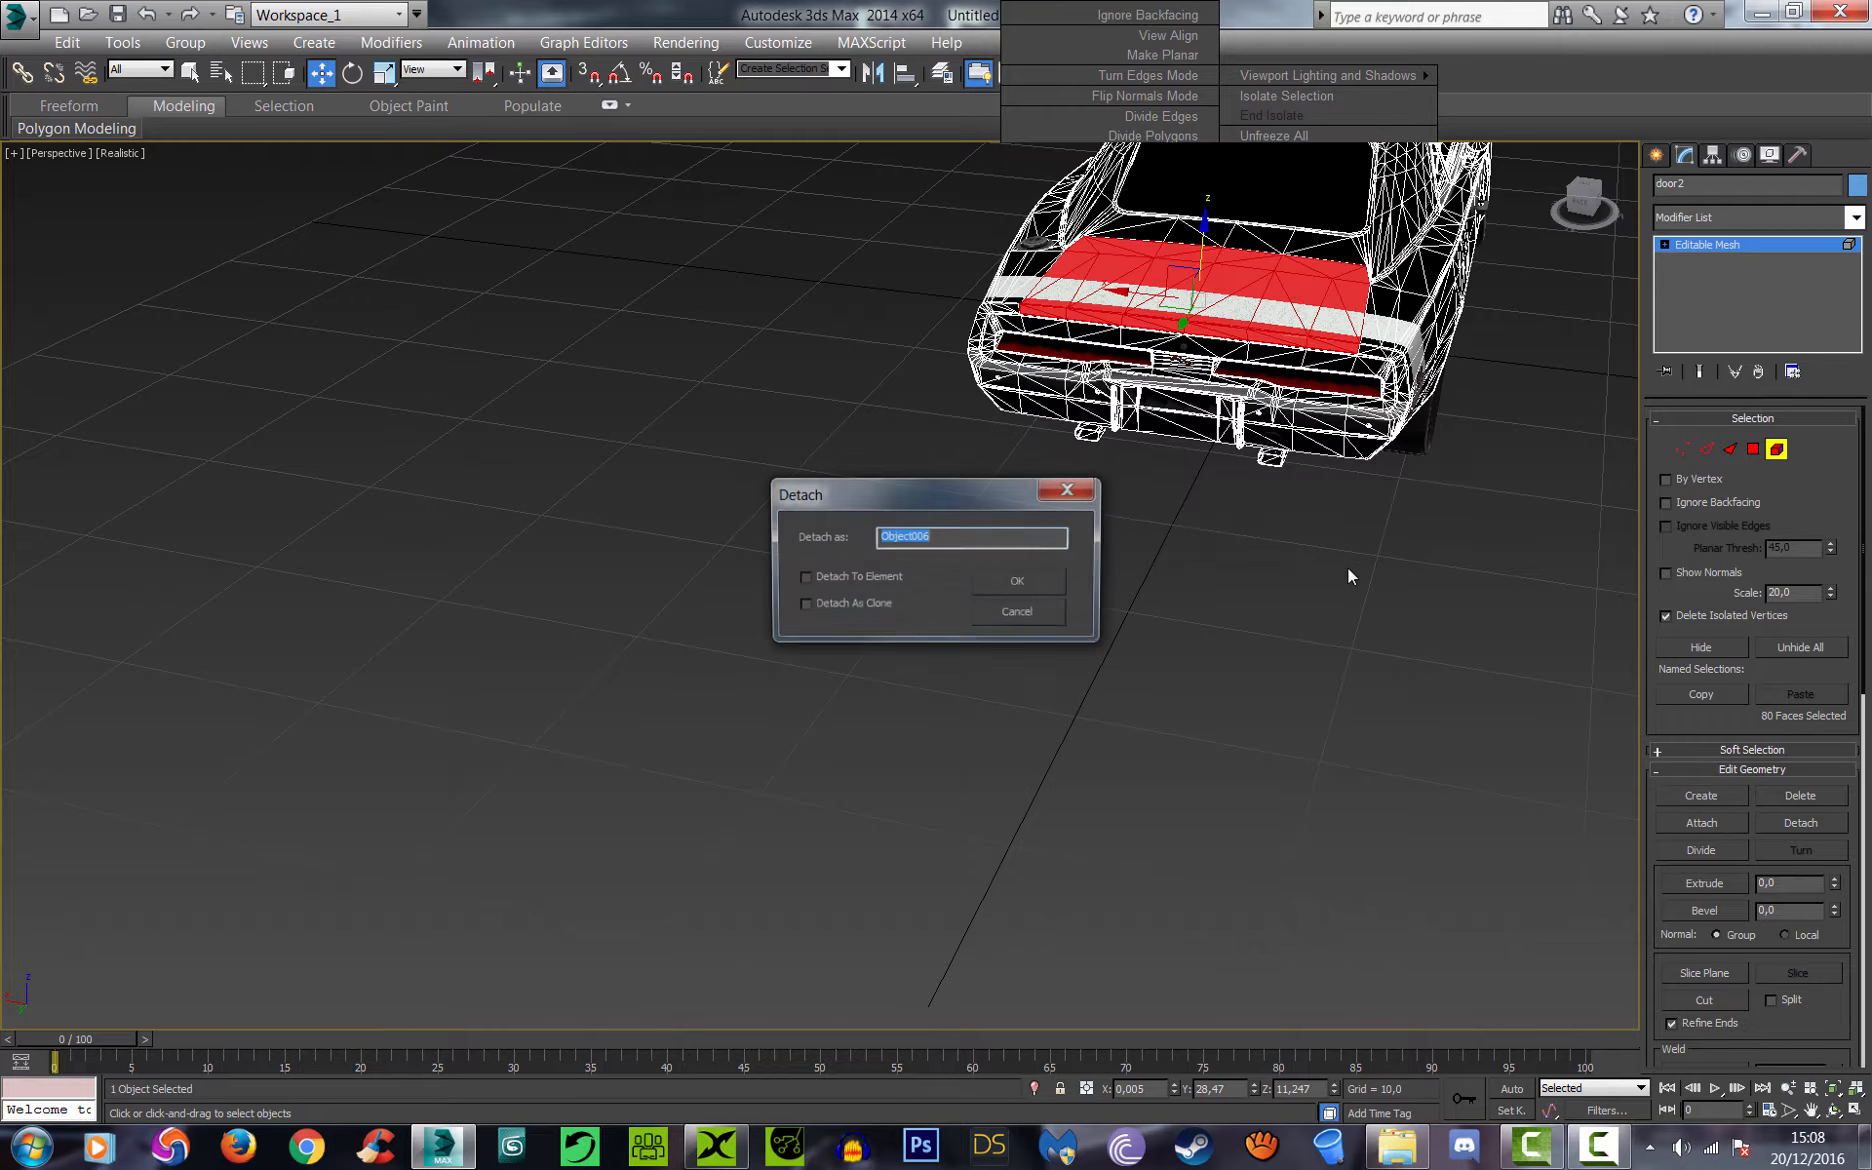
text(trunk main)
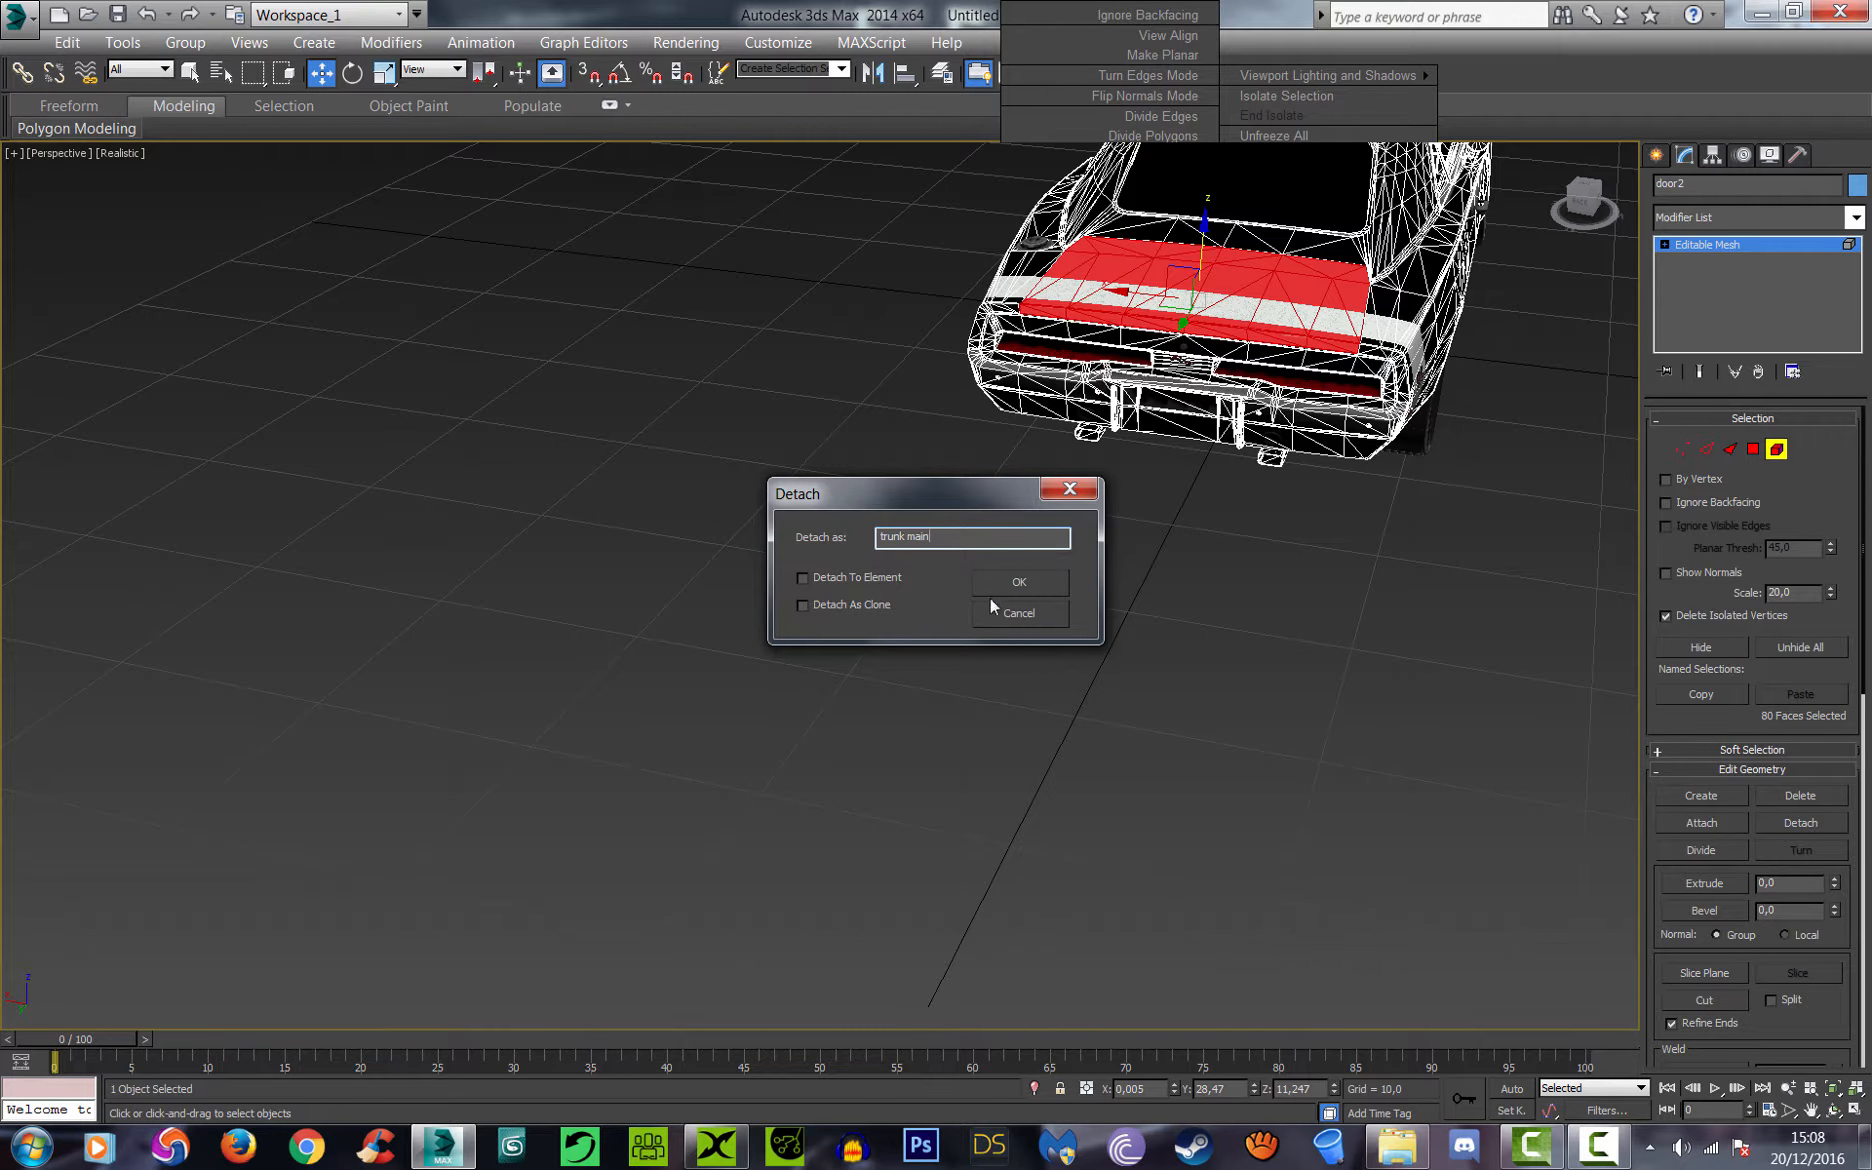
key(Return)
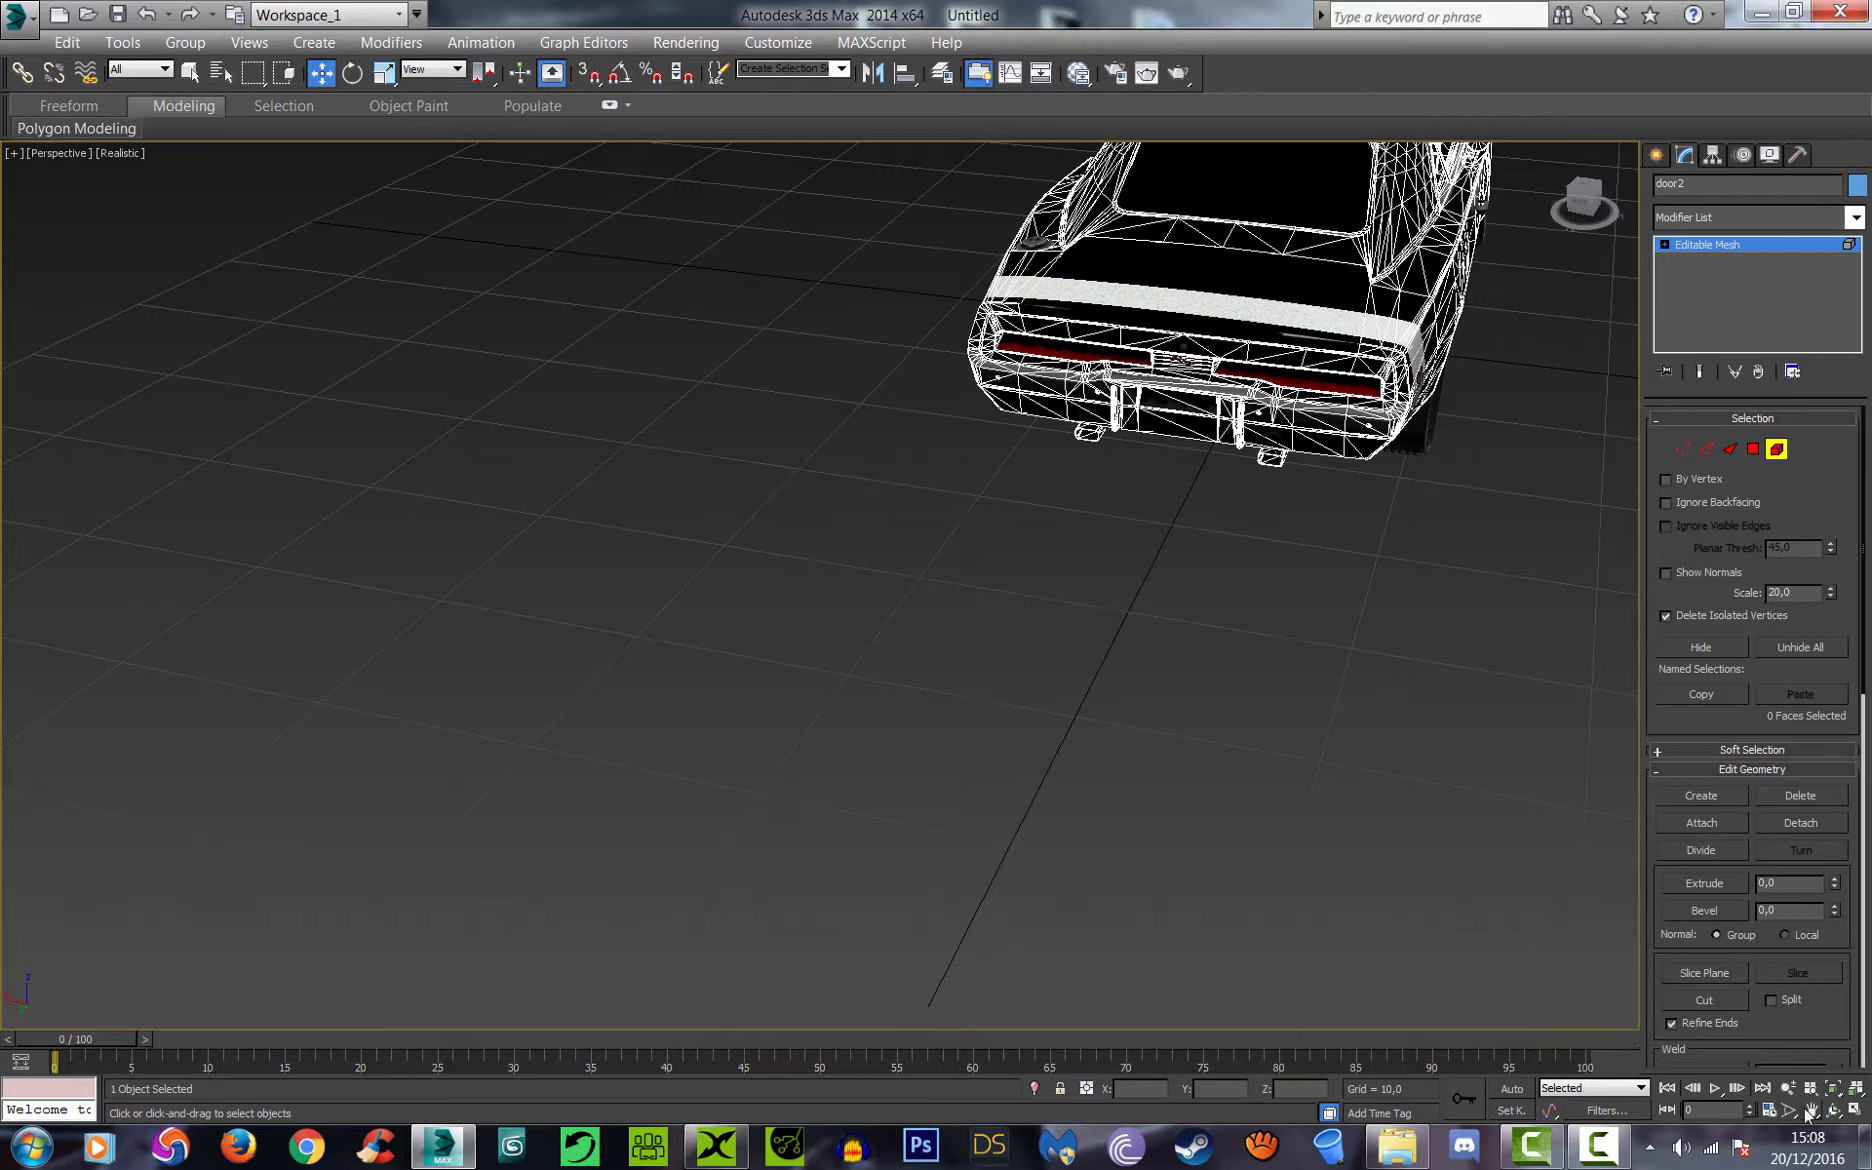
Step: Leave Element editing on the body object and clear the selection
click(1809, 1112)
drag(1250, 619, 1149, 727)
scroll(1100, 640, up, 5)
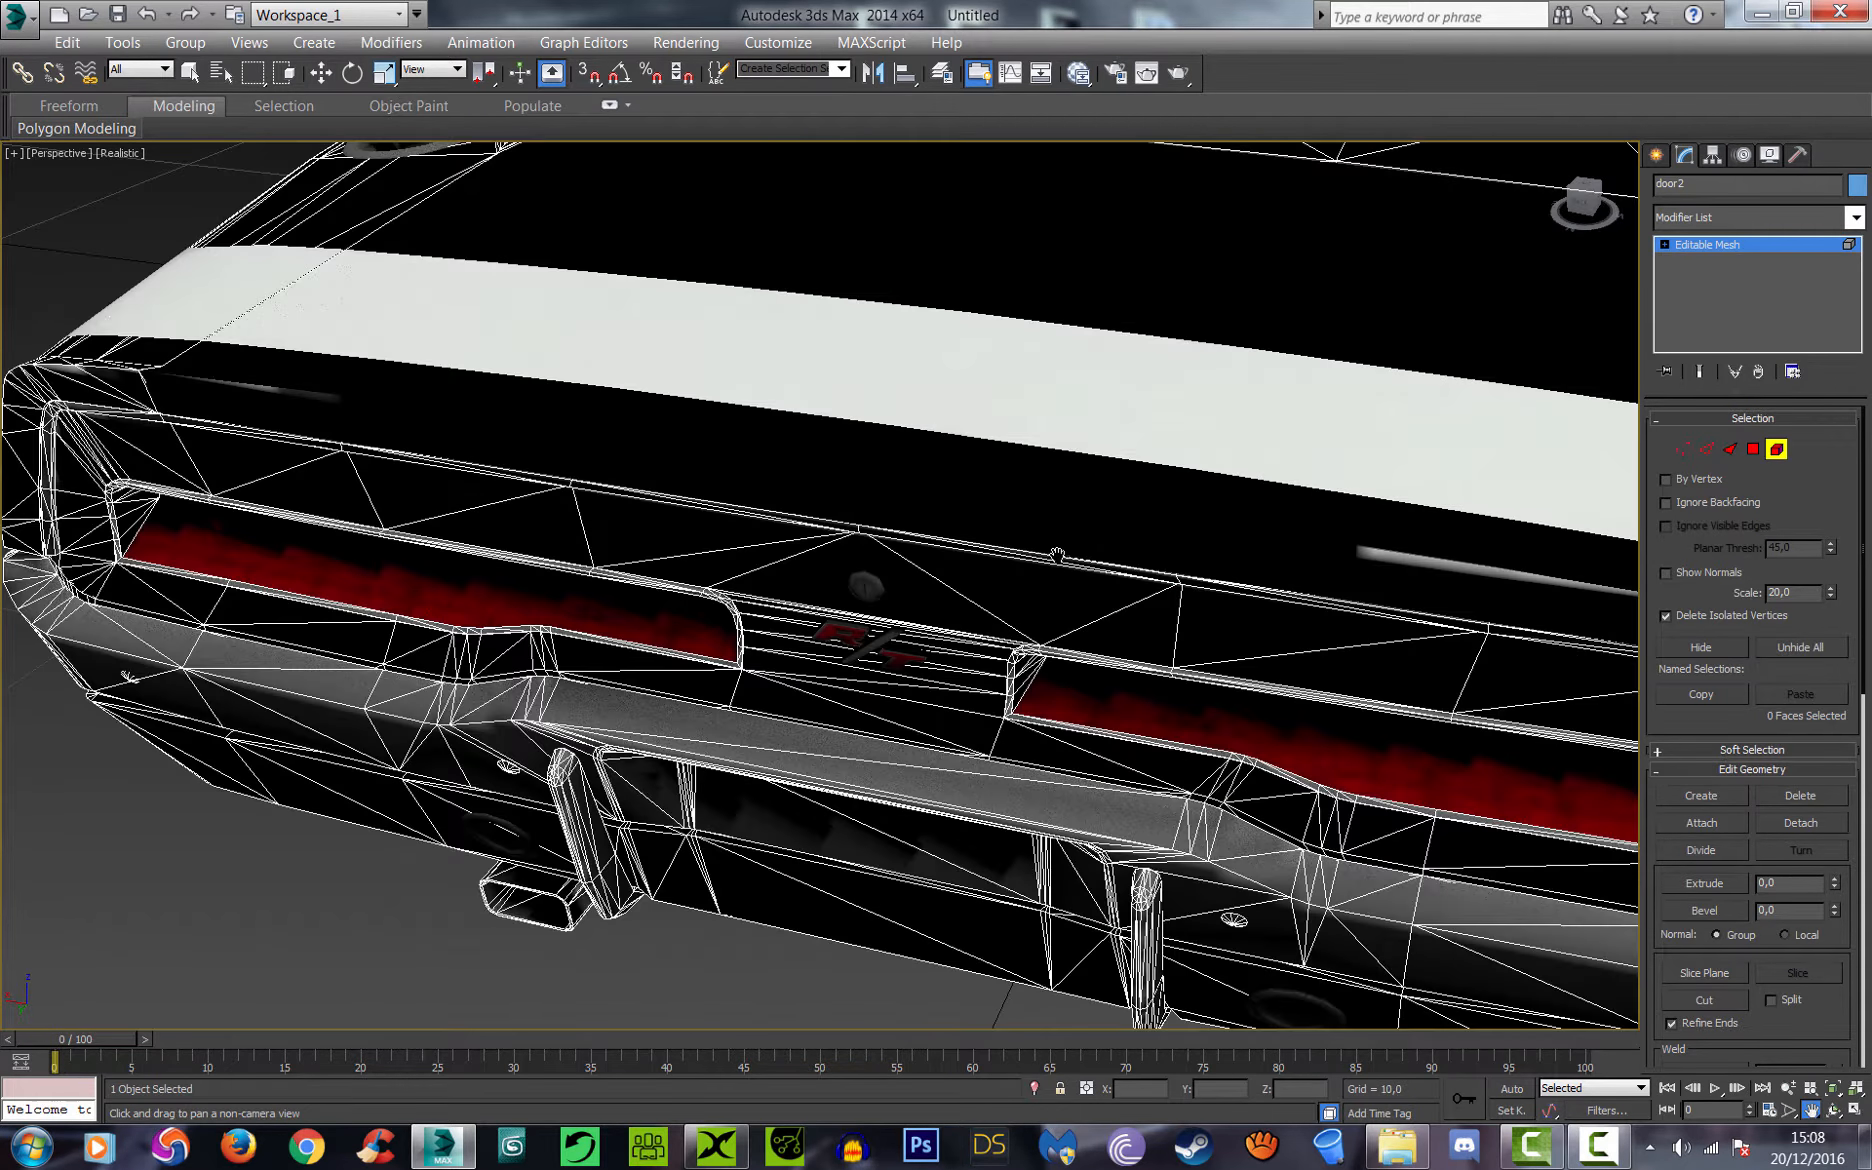
scroll(1057, 555, down, 5)
click(321, 72)
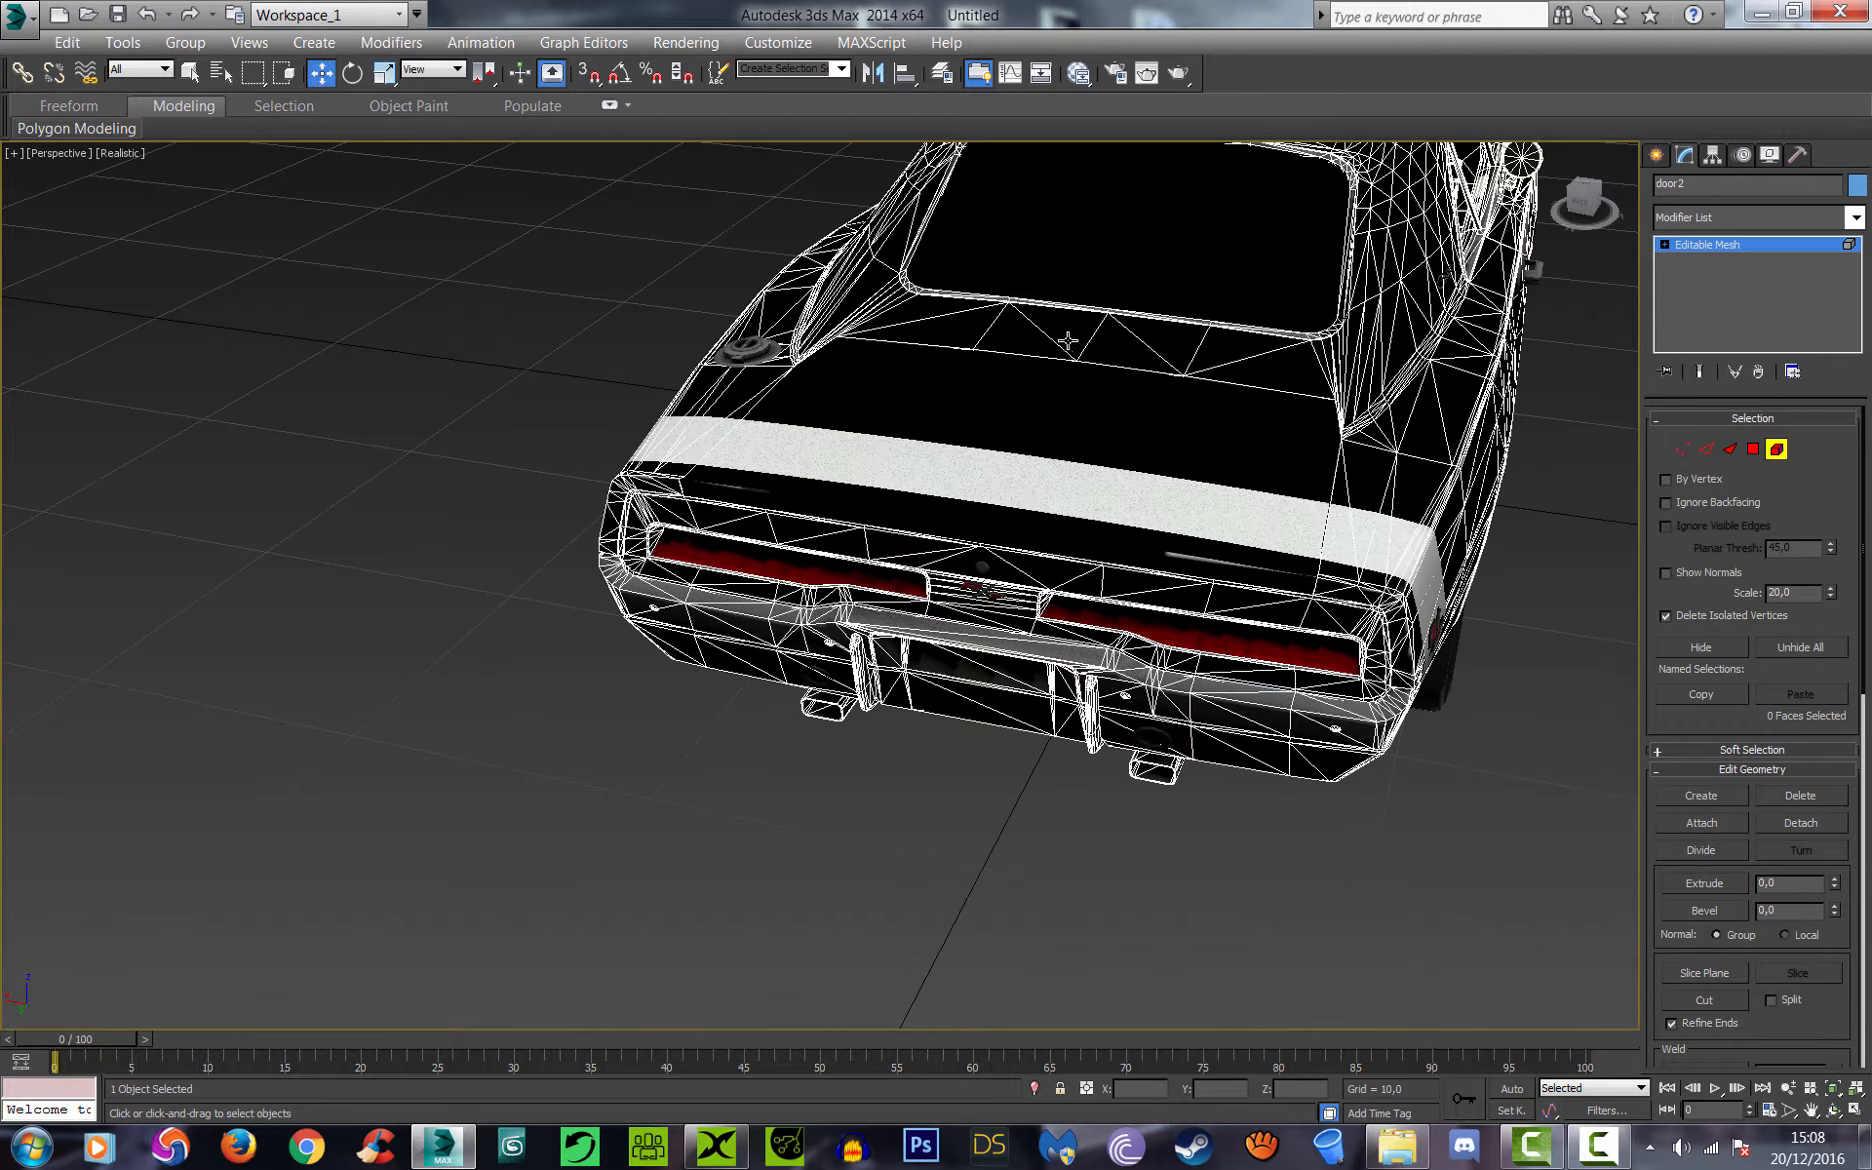
click(1048, 395)
click(1048, 395)
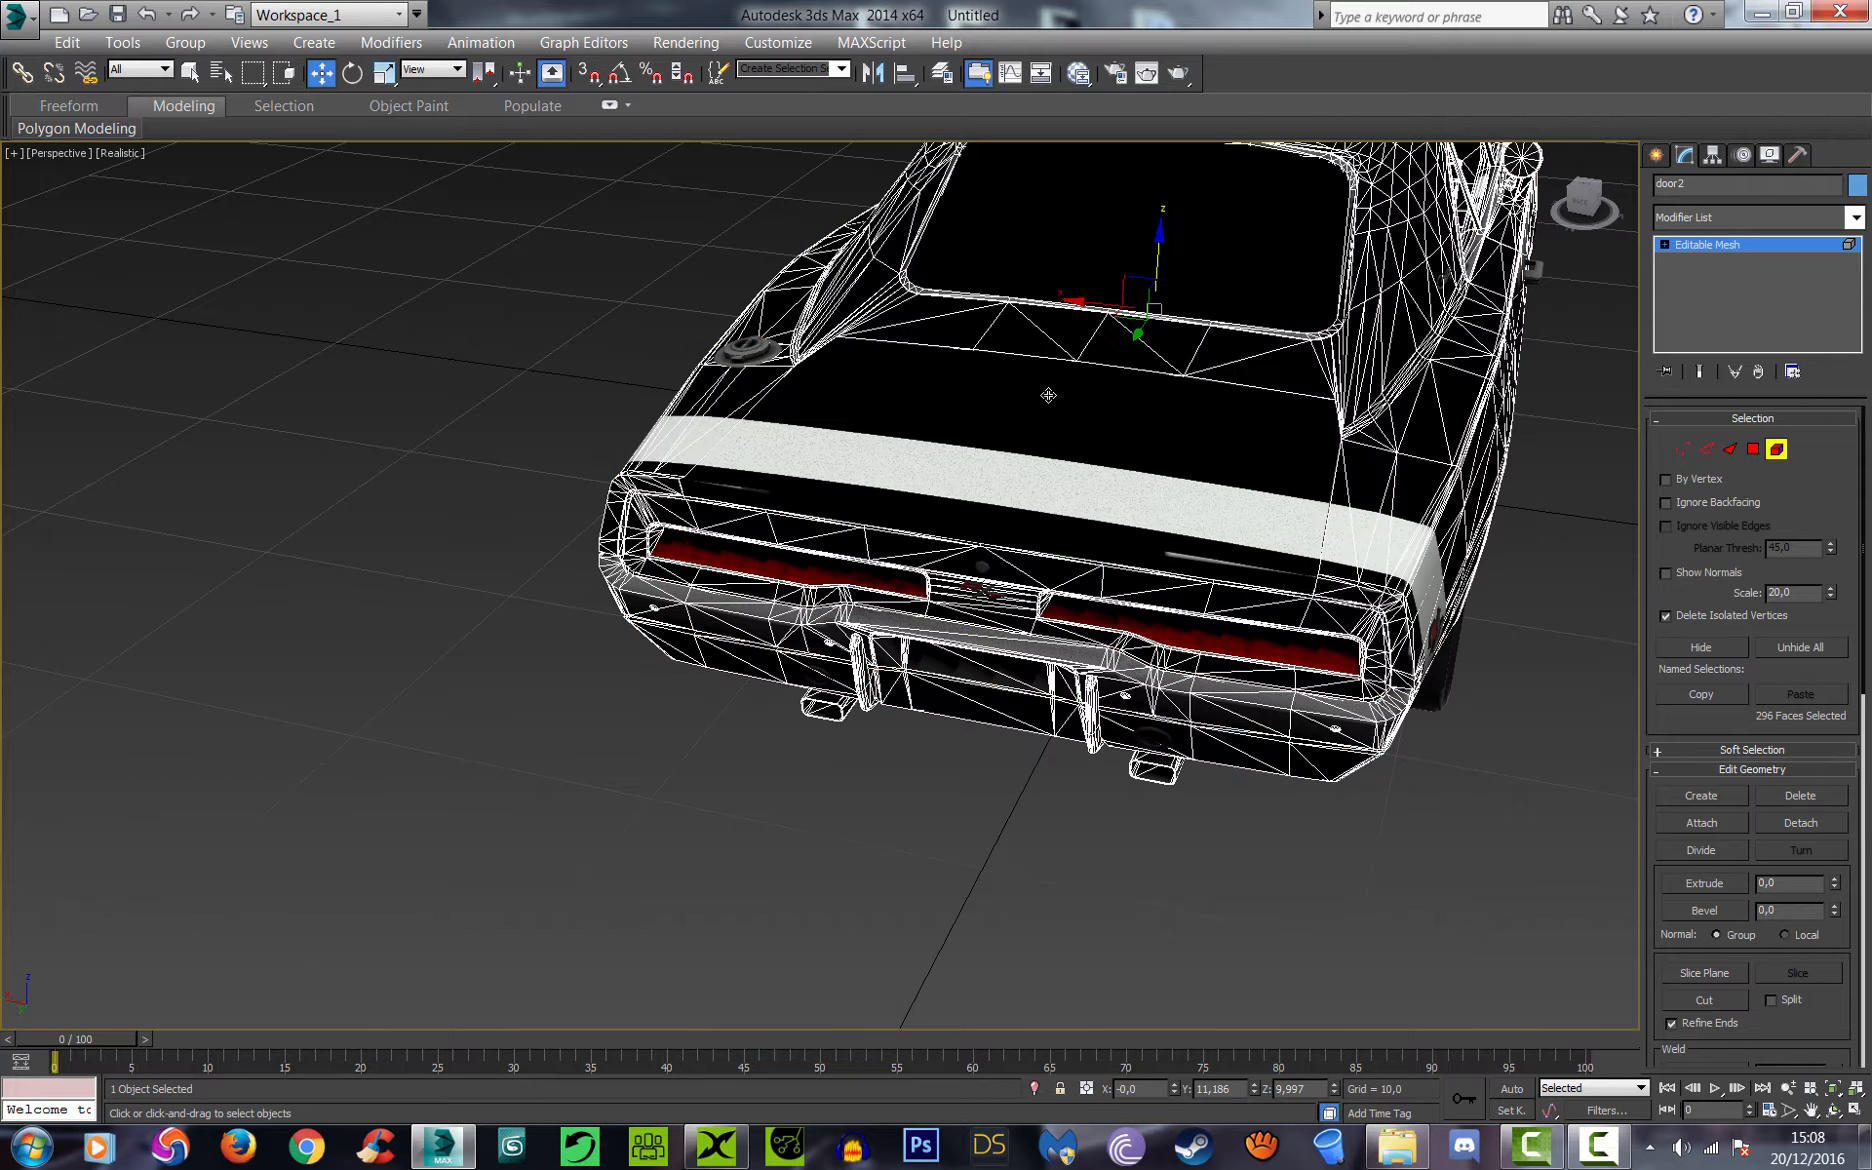
click(1694, 247)
click(1580, 567)
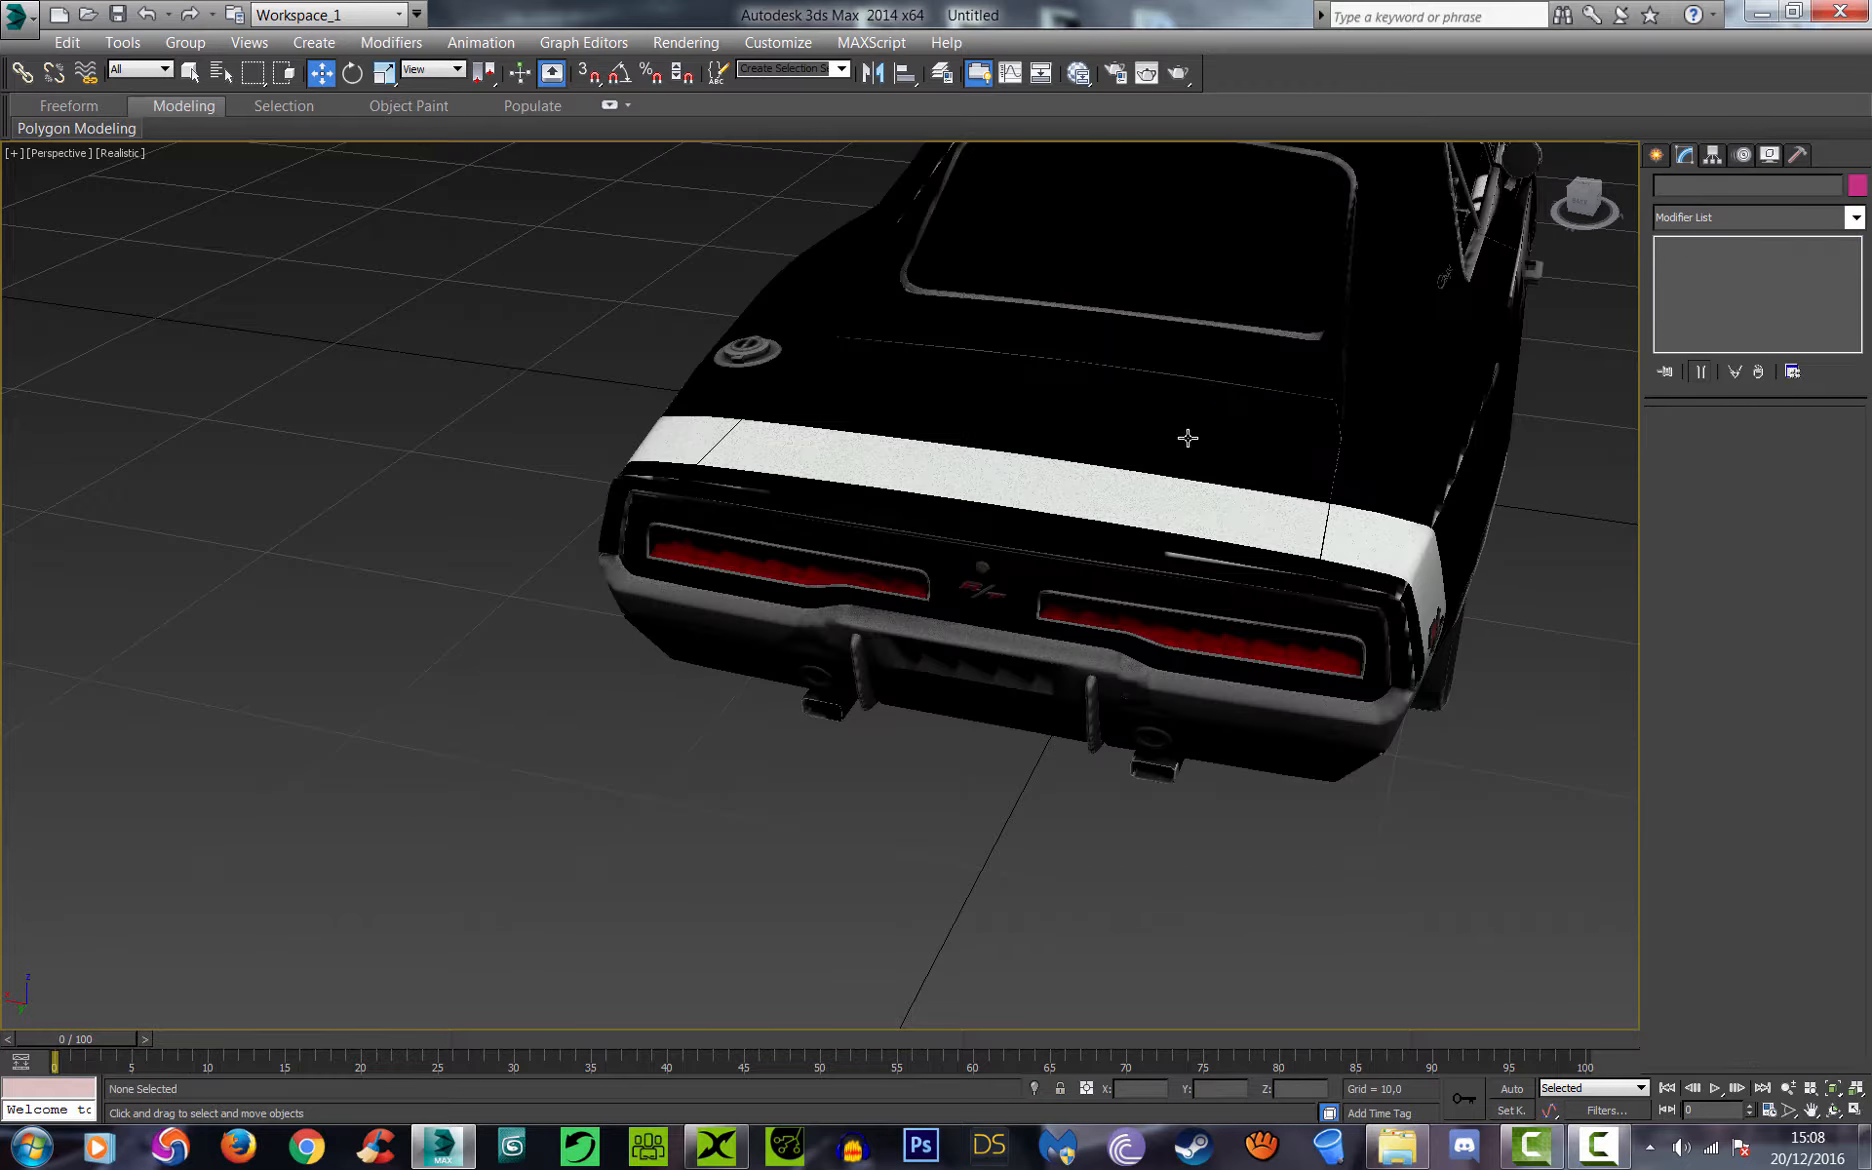
Step: Attach the "trunk main" lid to the white stripe object "trunk part1" so they form one object
click(1153, 427)
click(1115, 497)
right_click(1115, 497)
click(1064, 537)
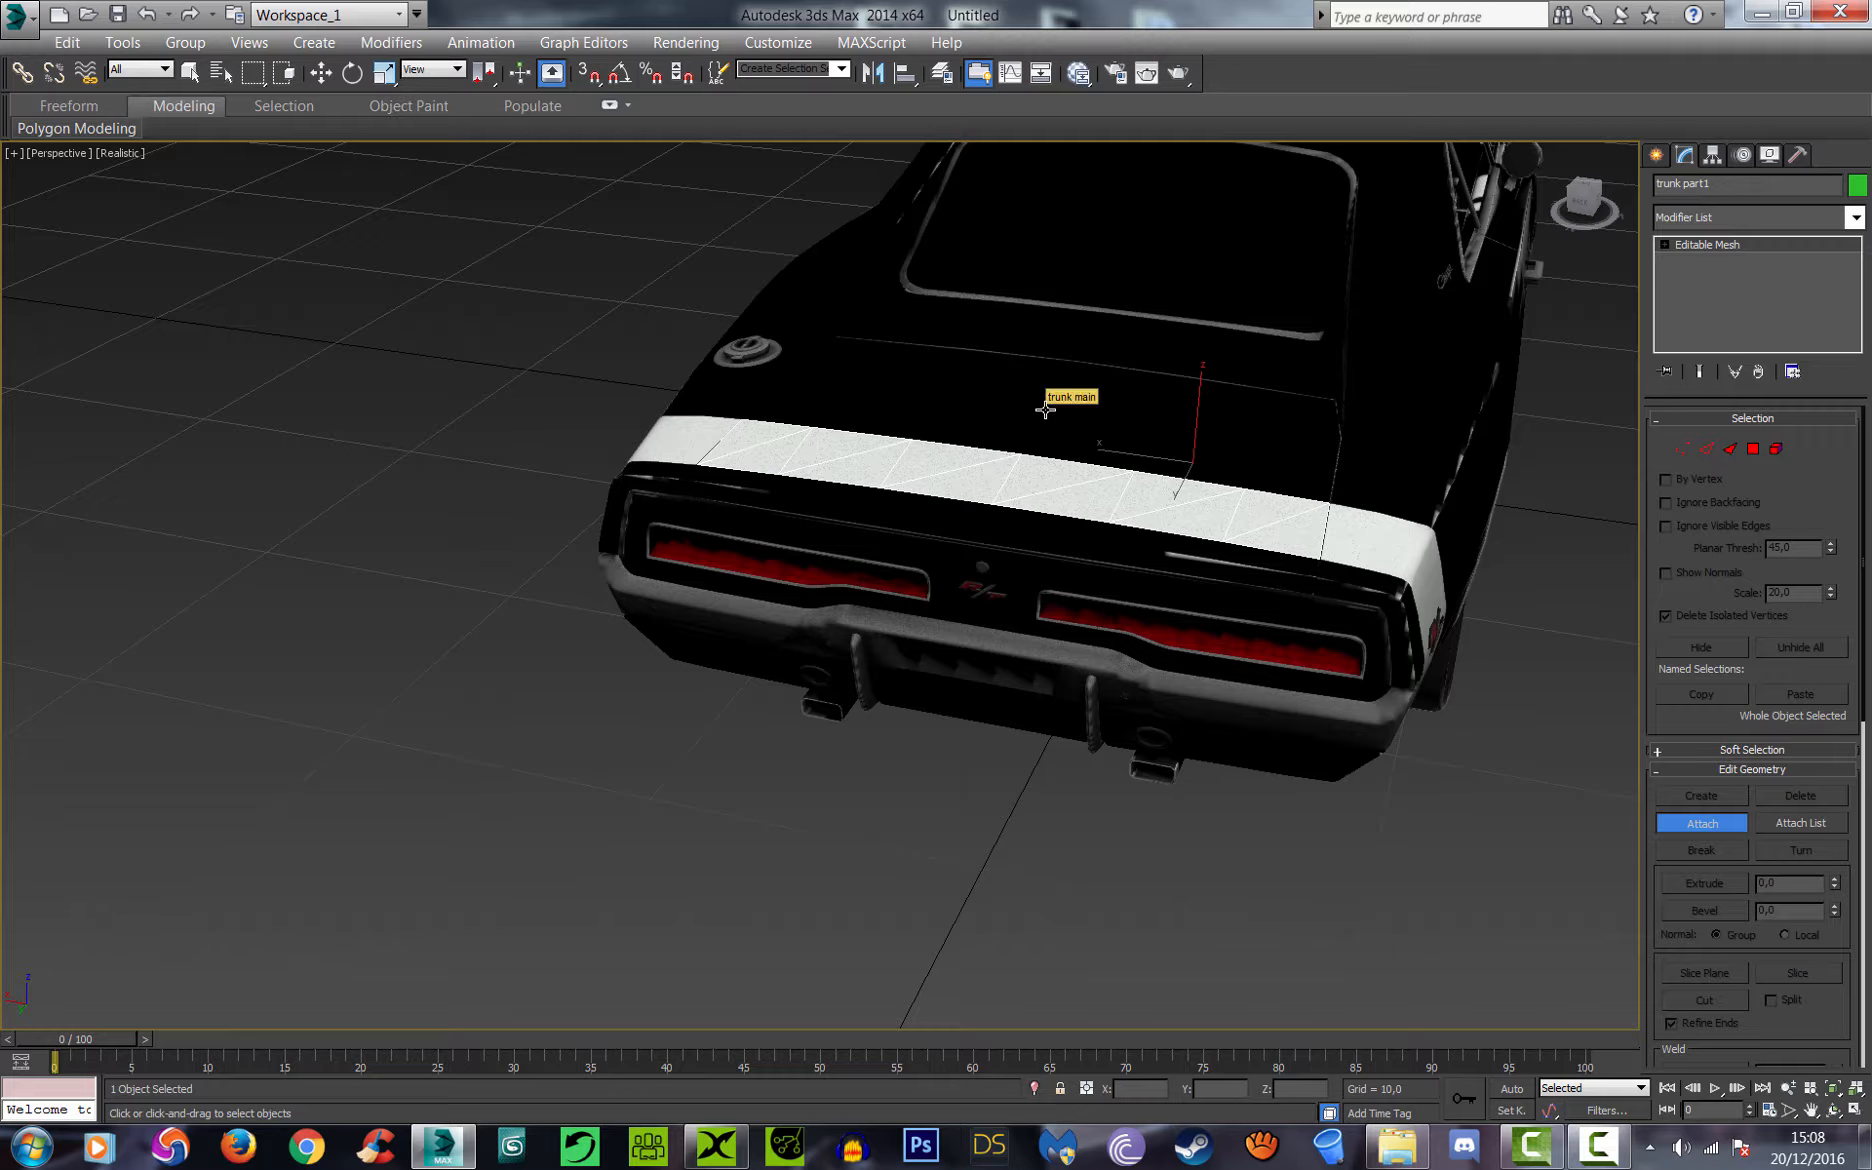
click(1045, 409)
click(1060, 524)
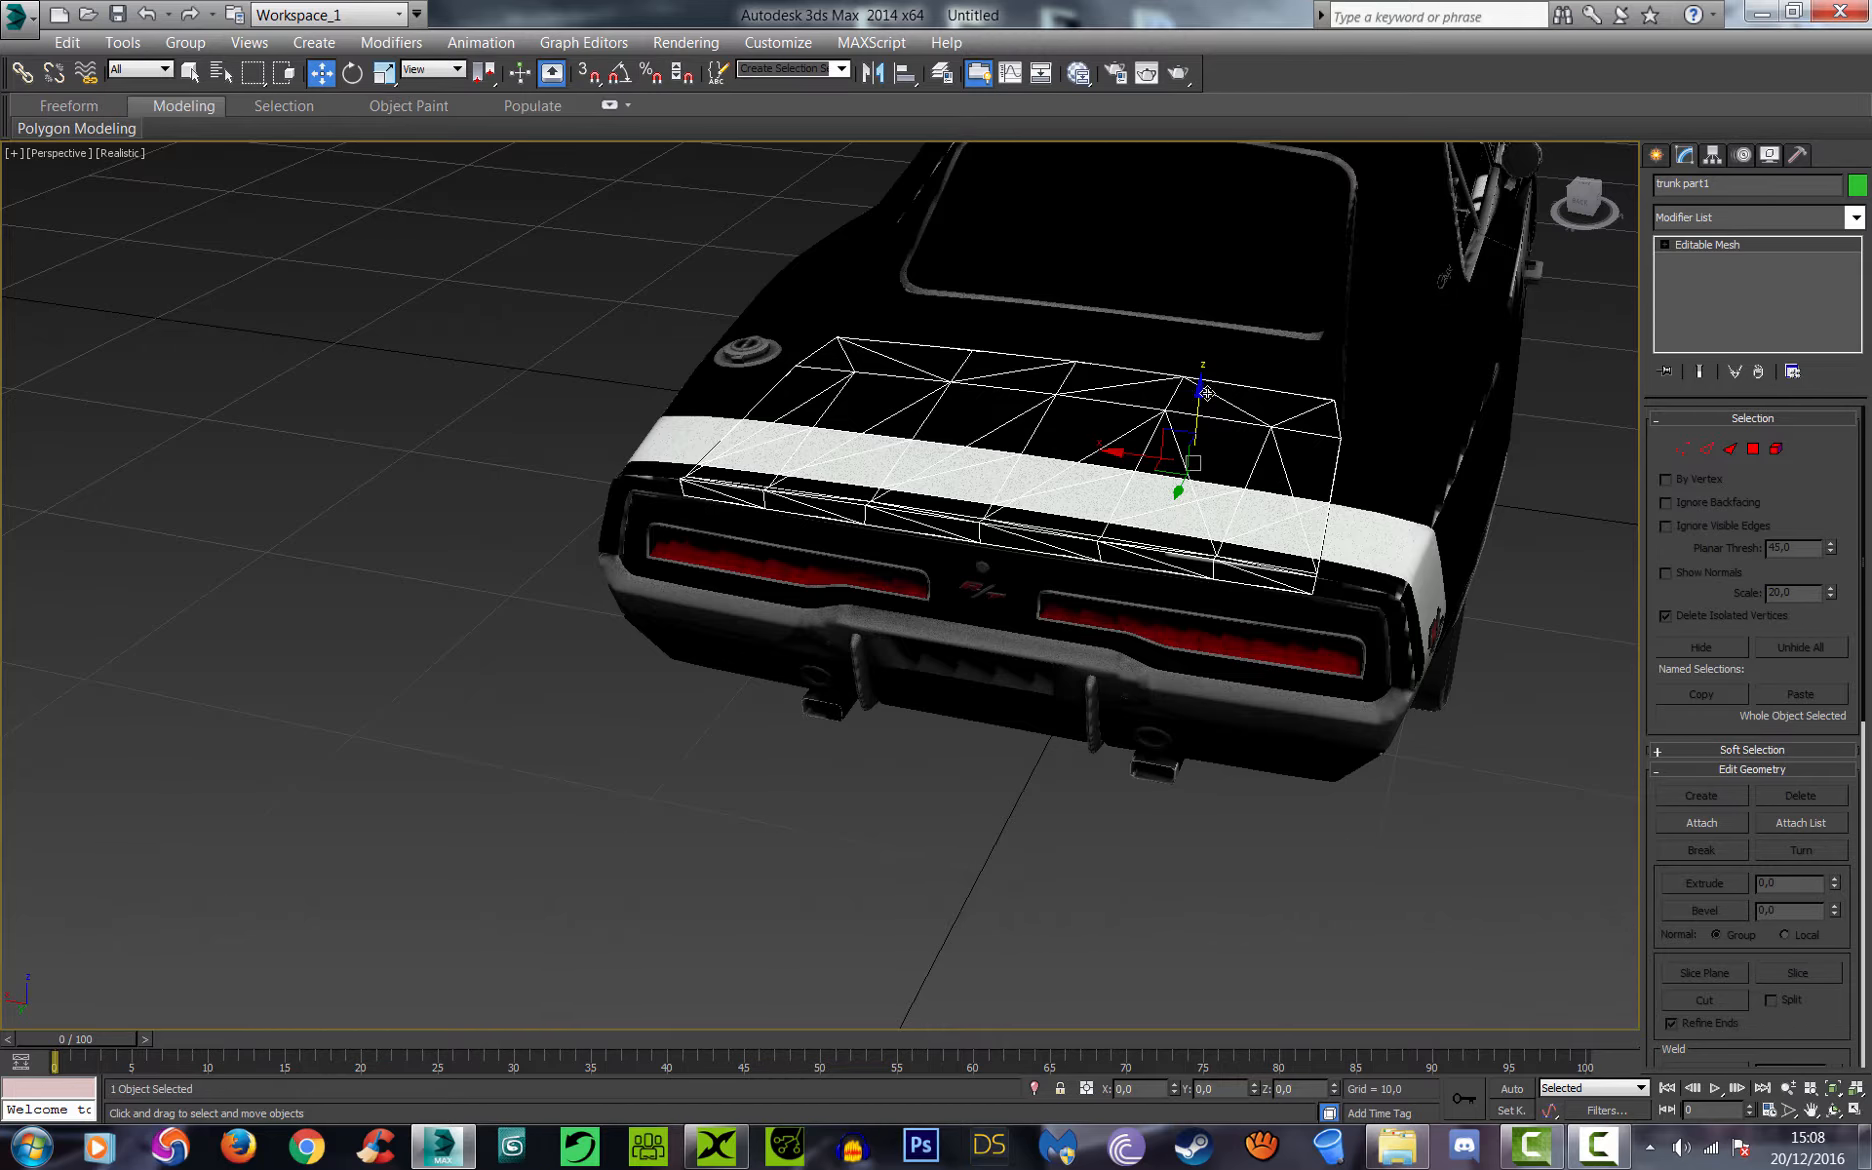
Step: Lift the combined trunk lid straight up to about Z 5.71 and set the viewport shading to Shaded
drag(1198, 393, 1212, 250)
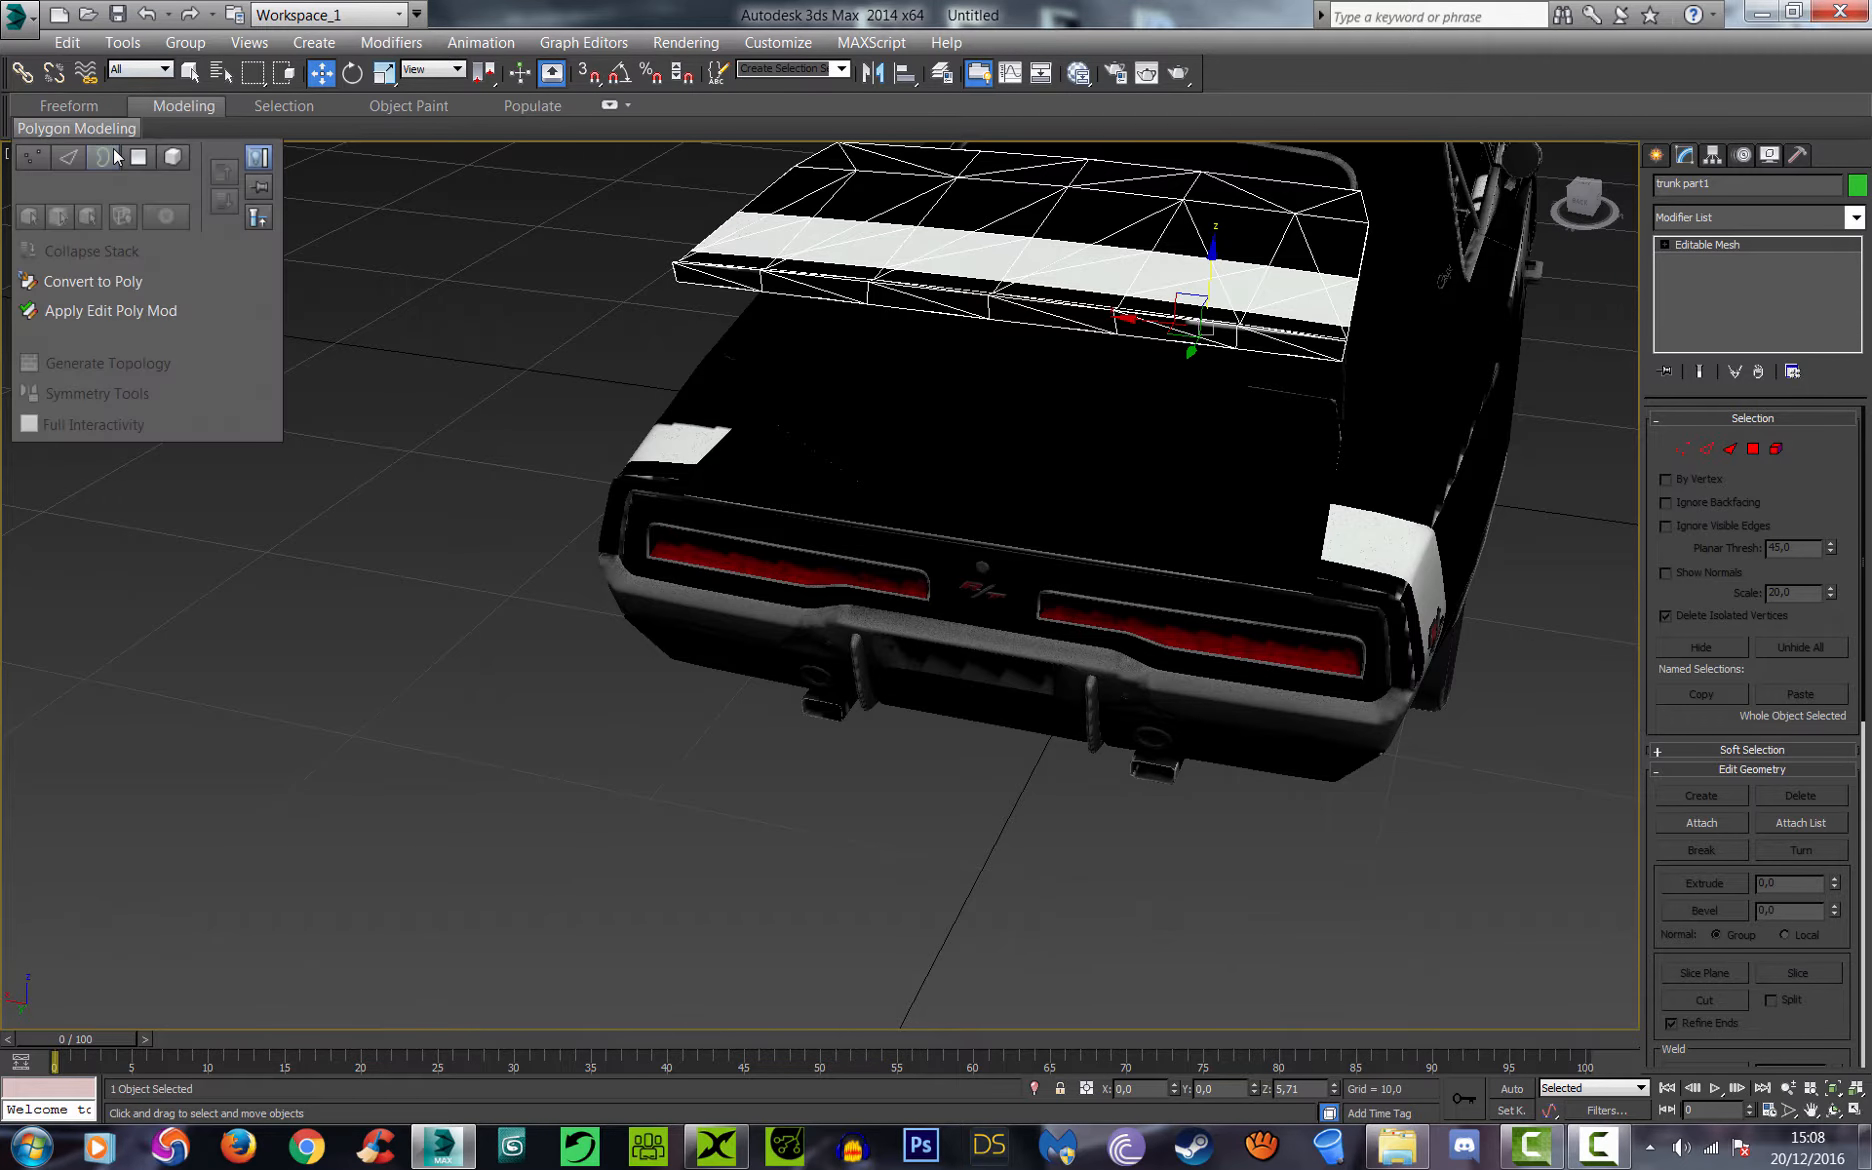
click(116, 155)
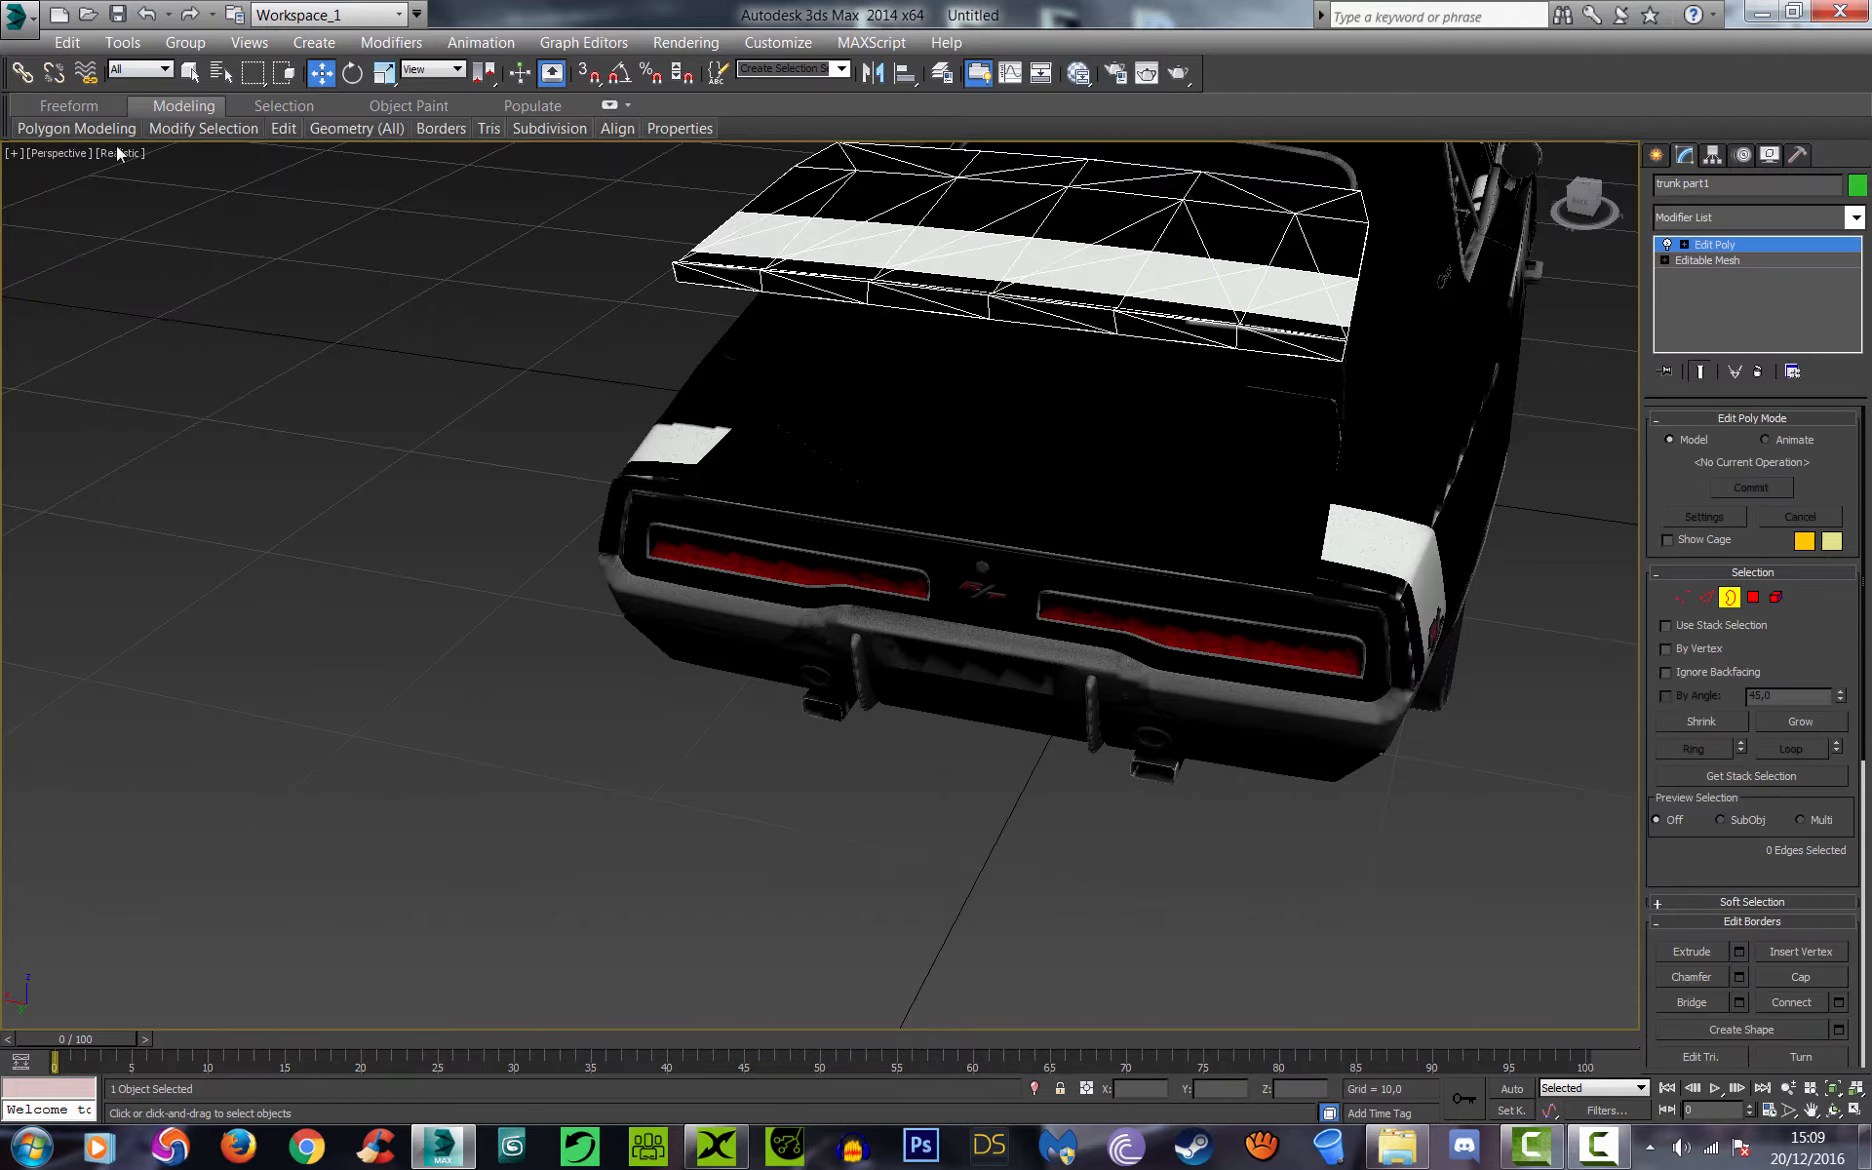
click(118, 153)
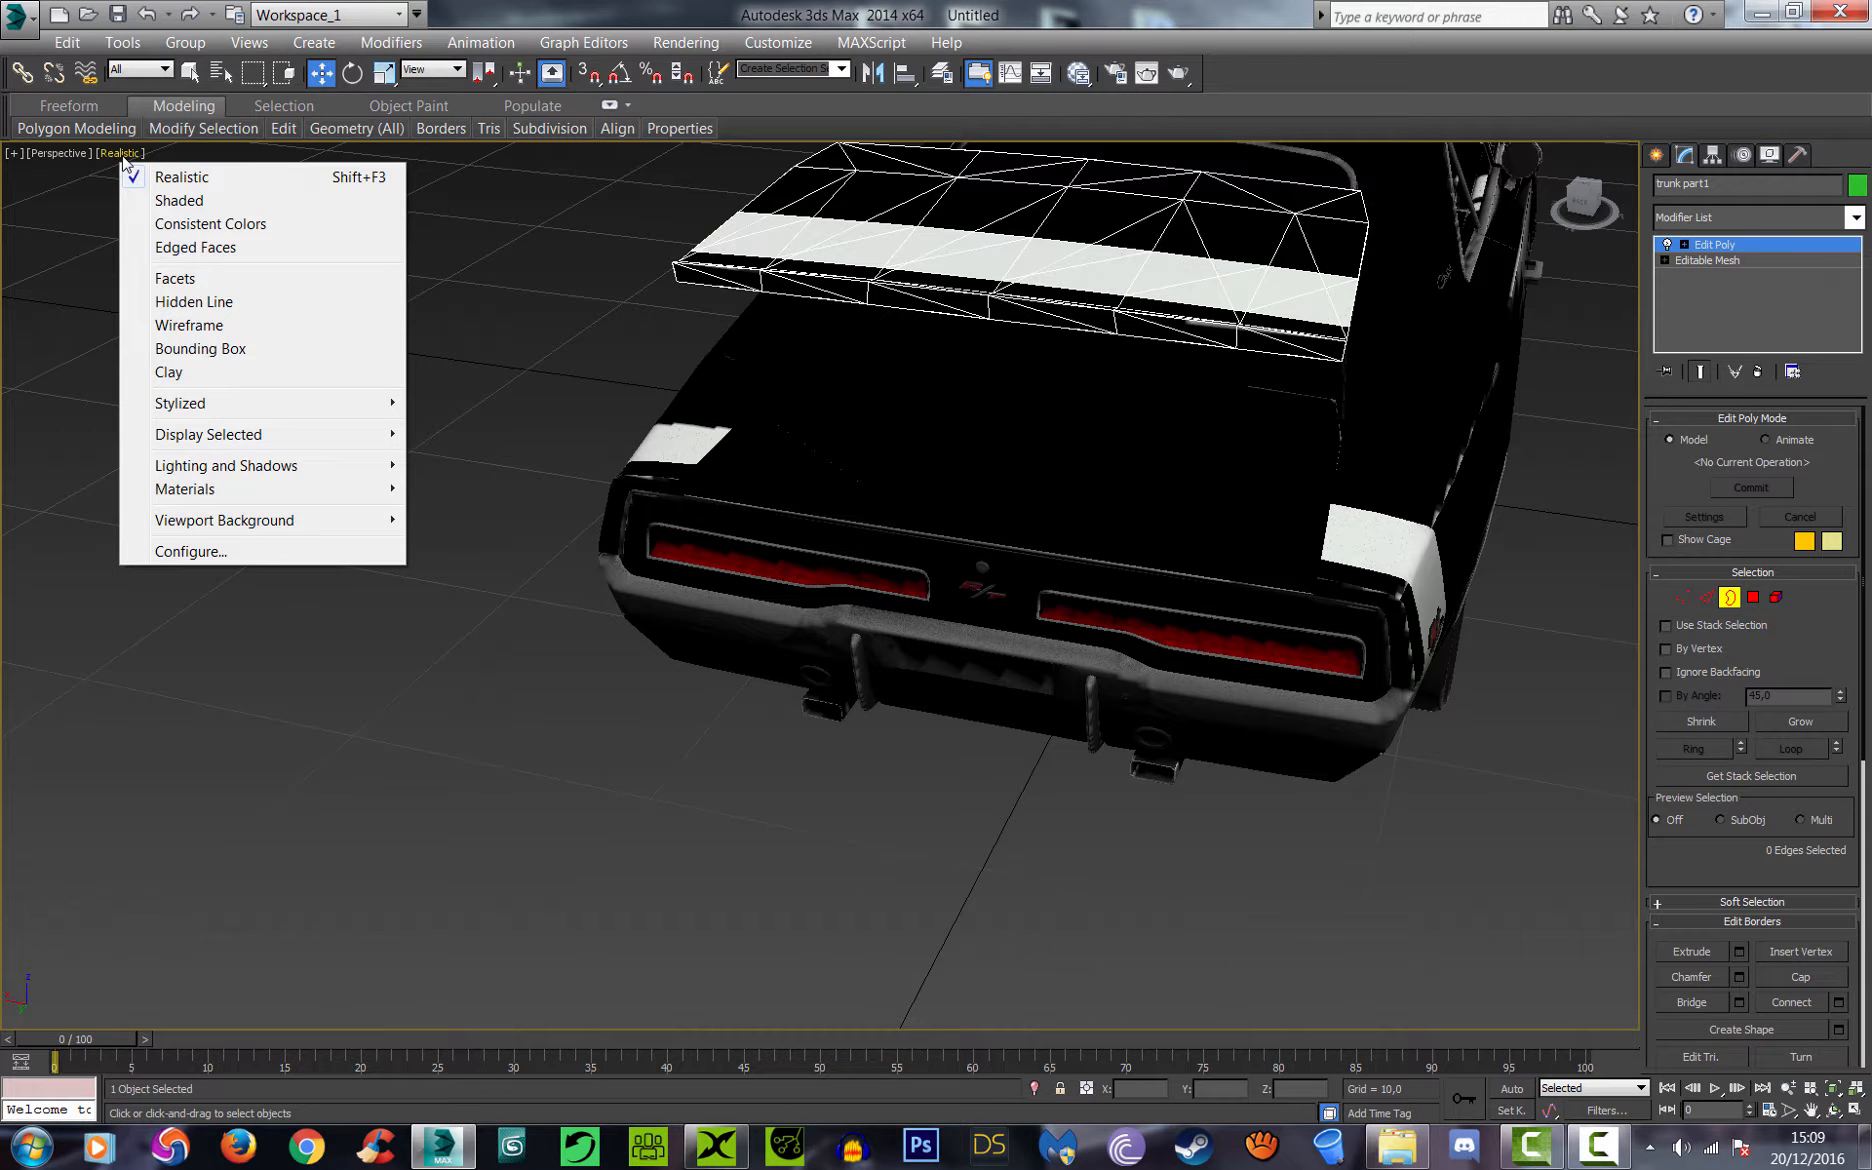
click(176, 201)
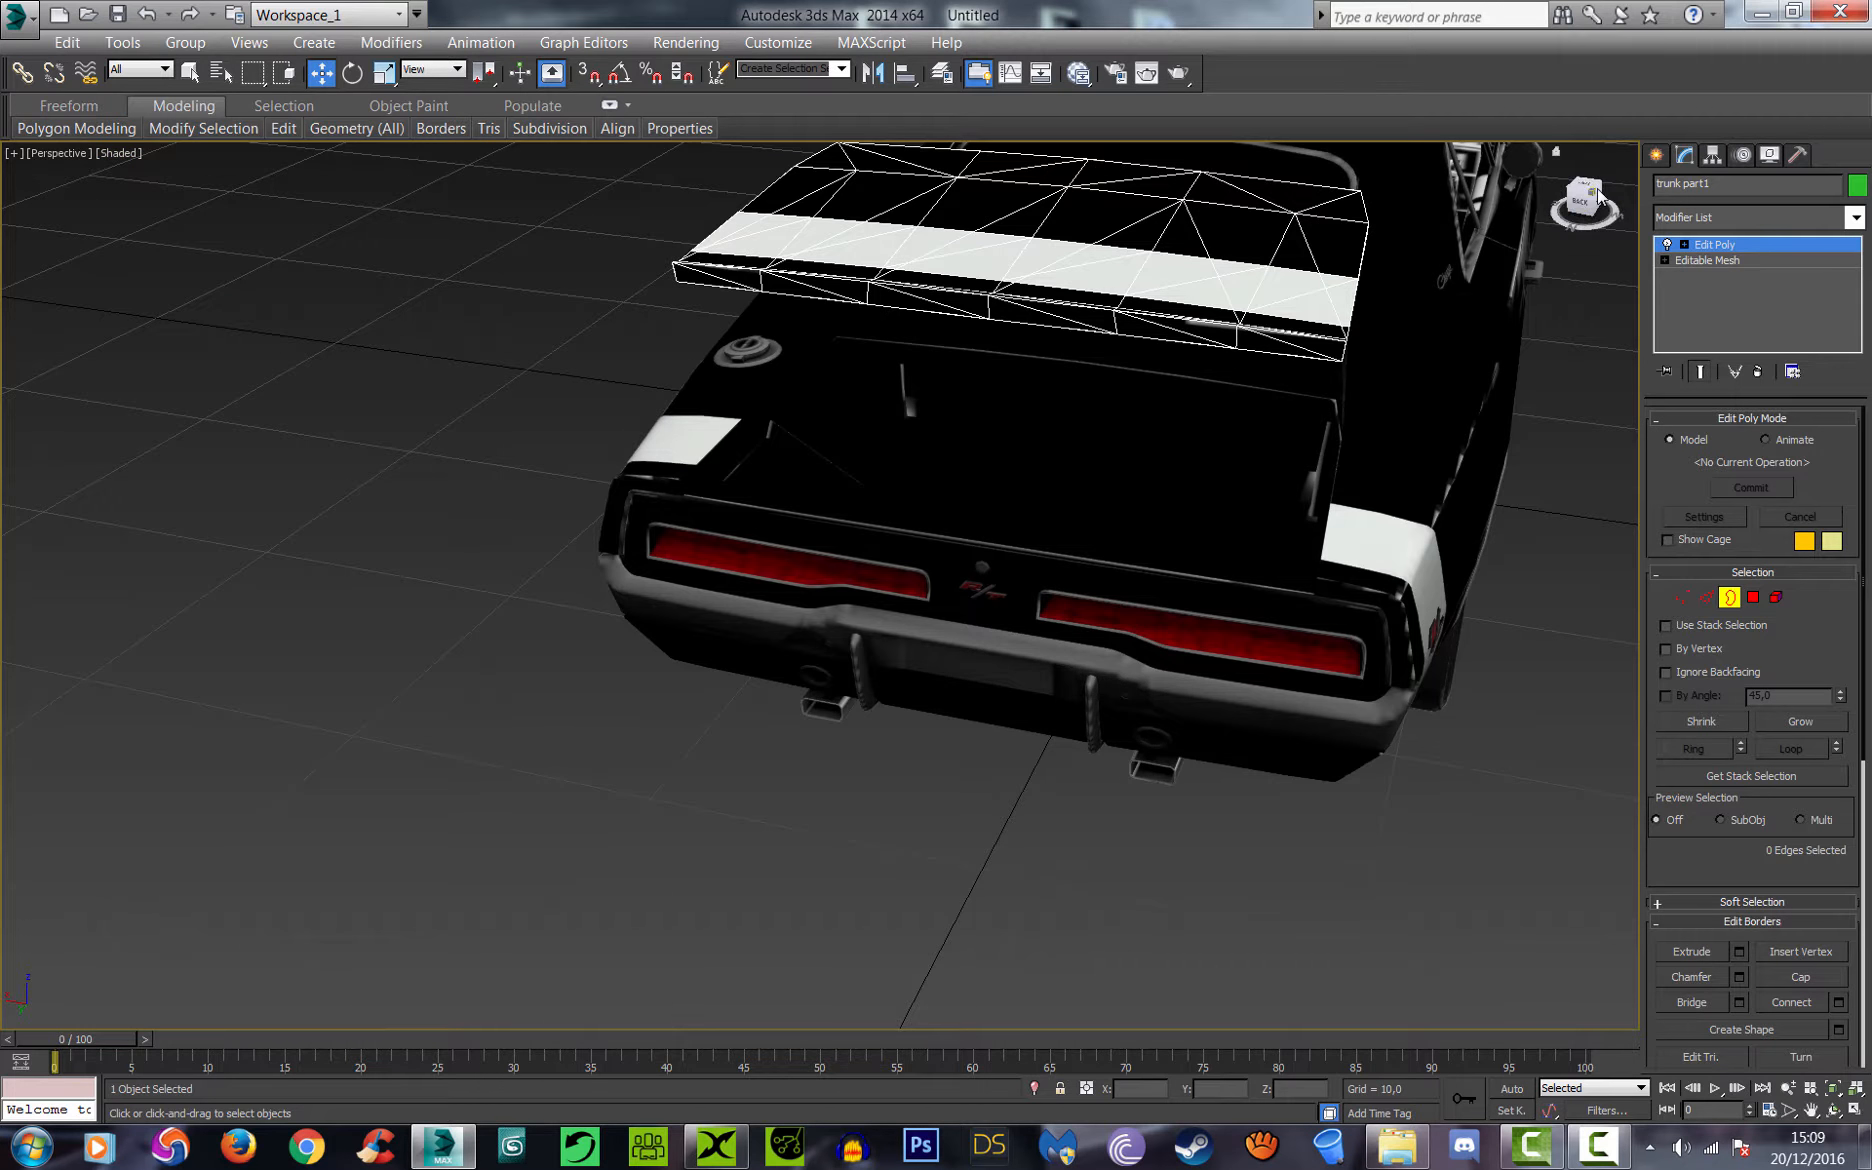
Step: Try lowering the lid's border edges to about Z 16.78 at Border level, undo the move, and leave Border level
mouse_move(1597, 189)
mouse_down()
mouse_move(1540, 215)
mouse_move(1490, 185)
mouse_move(1440, 190)
mouse_move(1410, 225)
mouse_move(1450, 300)
mouse_move(1520, 290)
mouse_move(1600, 188)
mouse_up()
click(1160, 226)
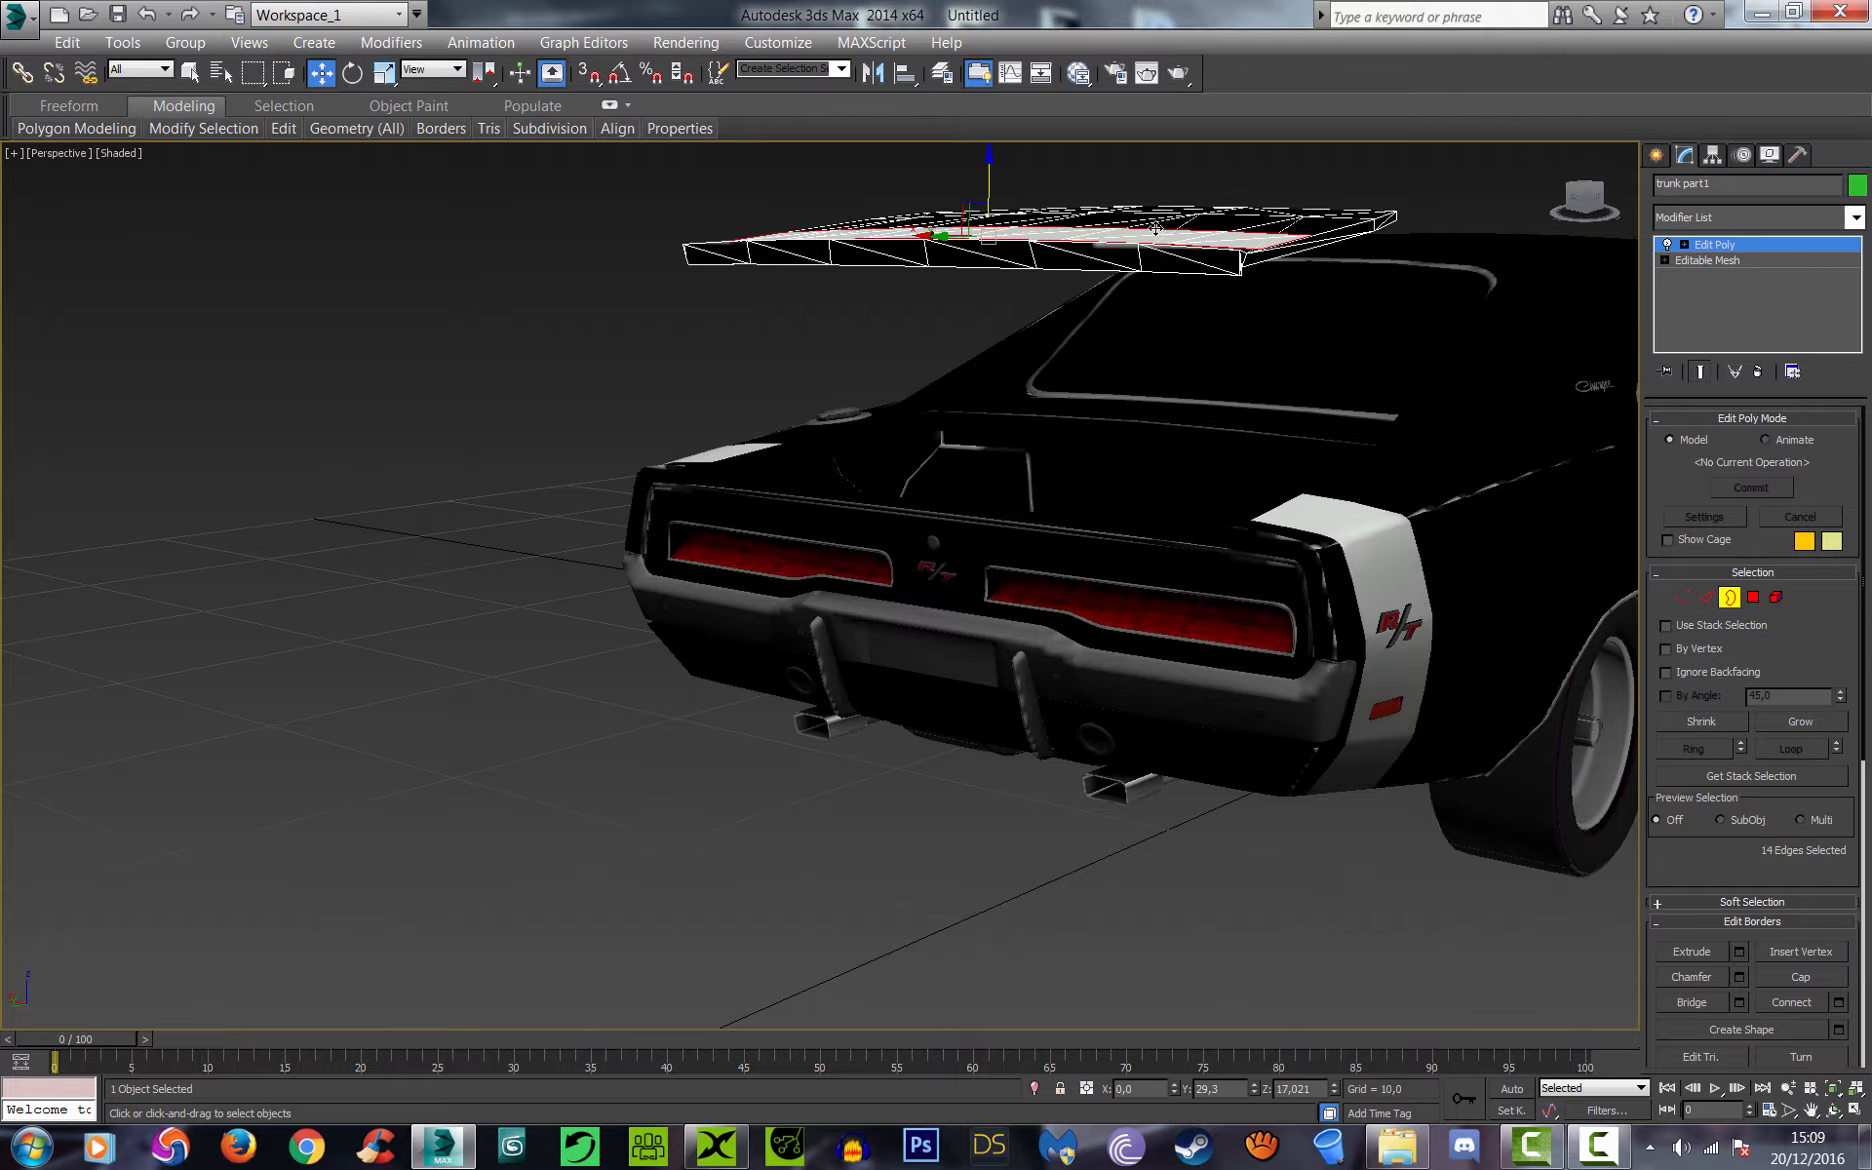
drag(988, 155, 988, 167)
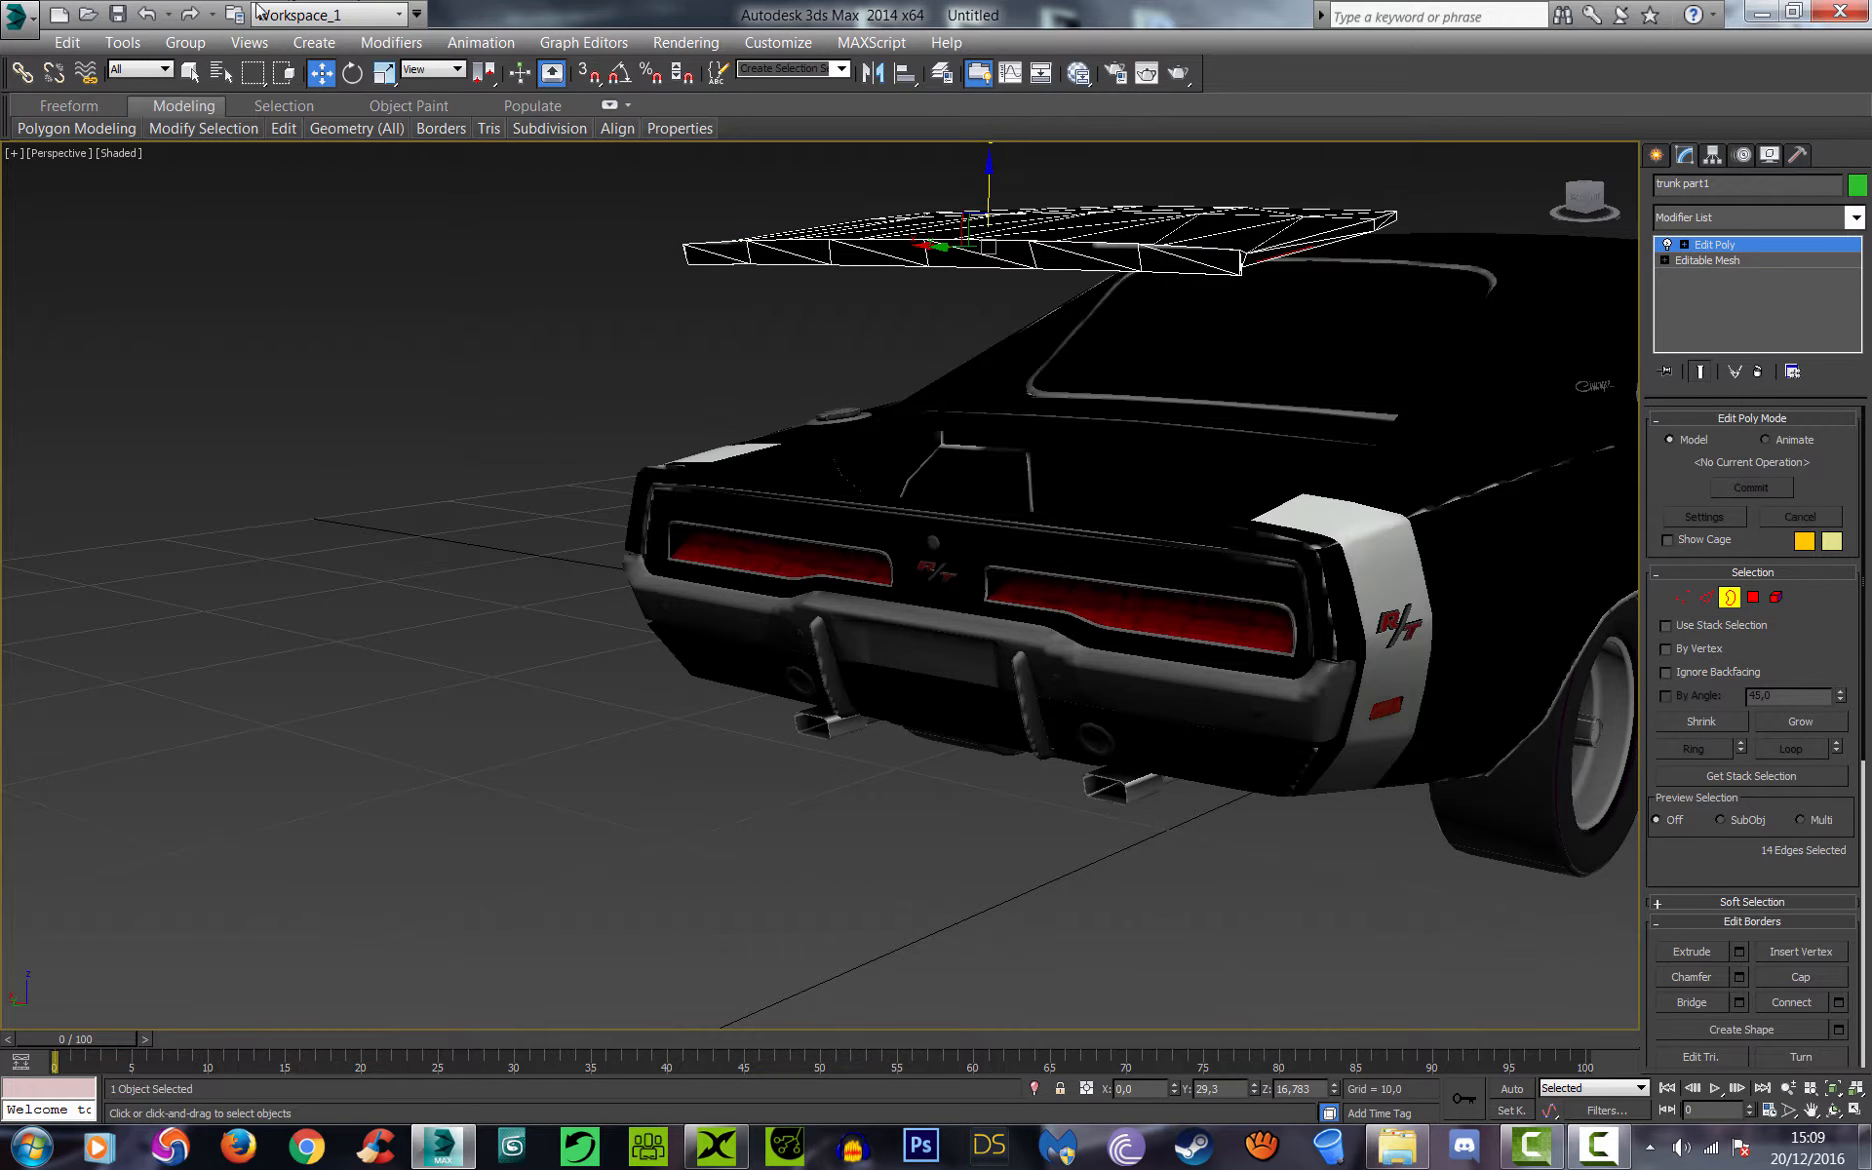
click(147, 15)
click(1663, 243)
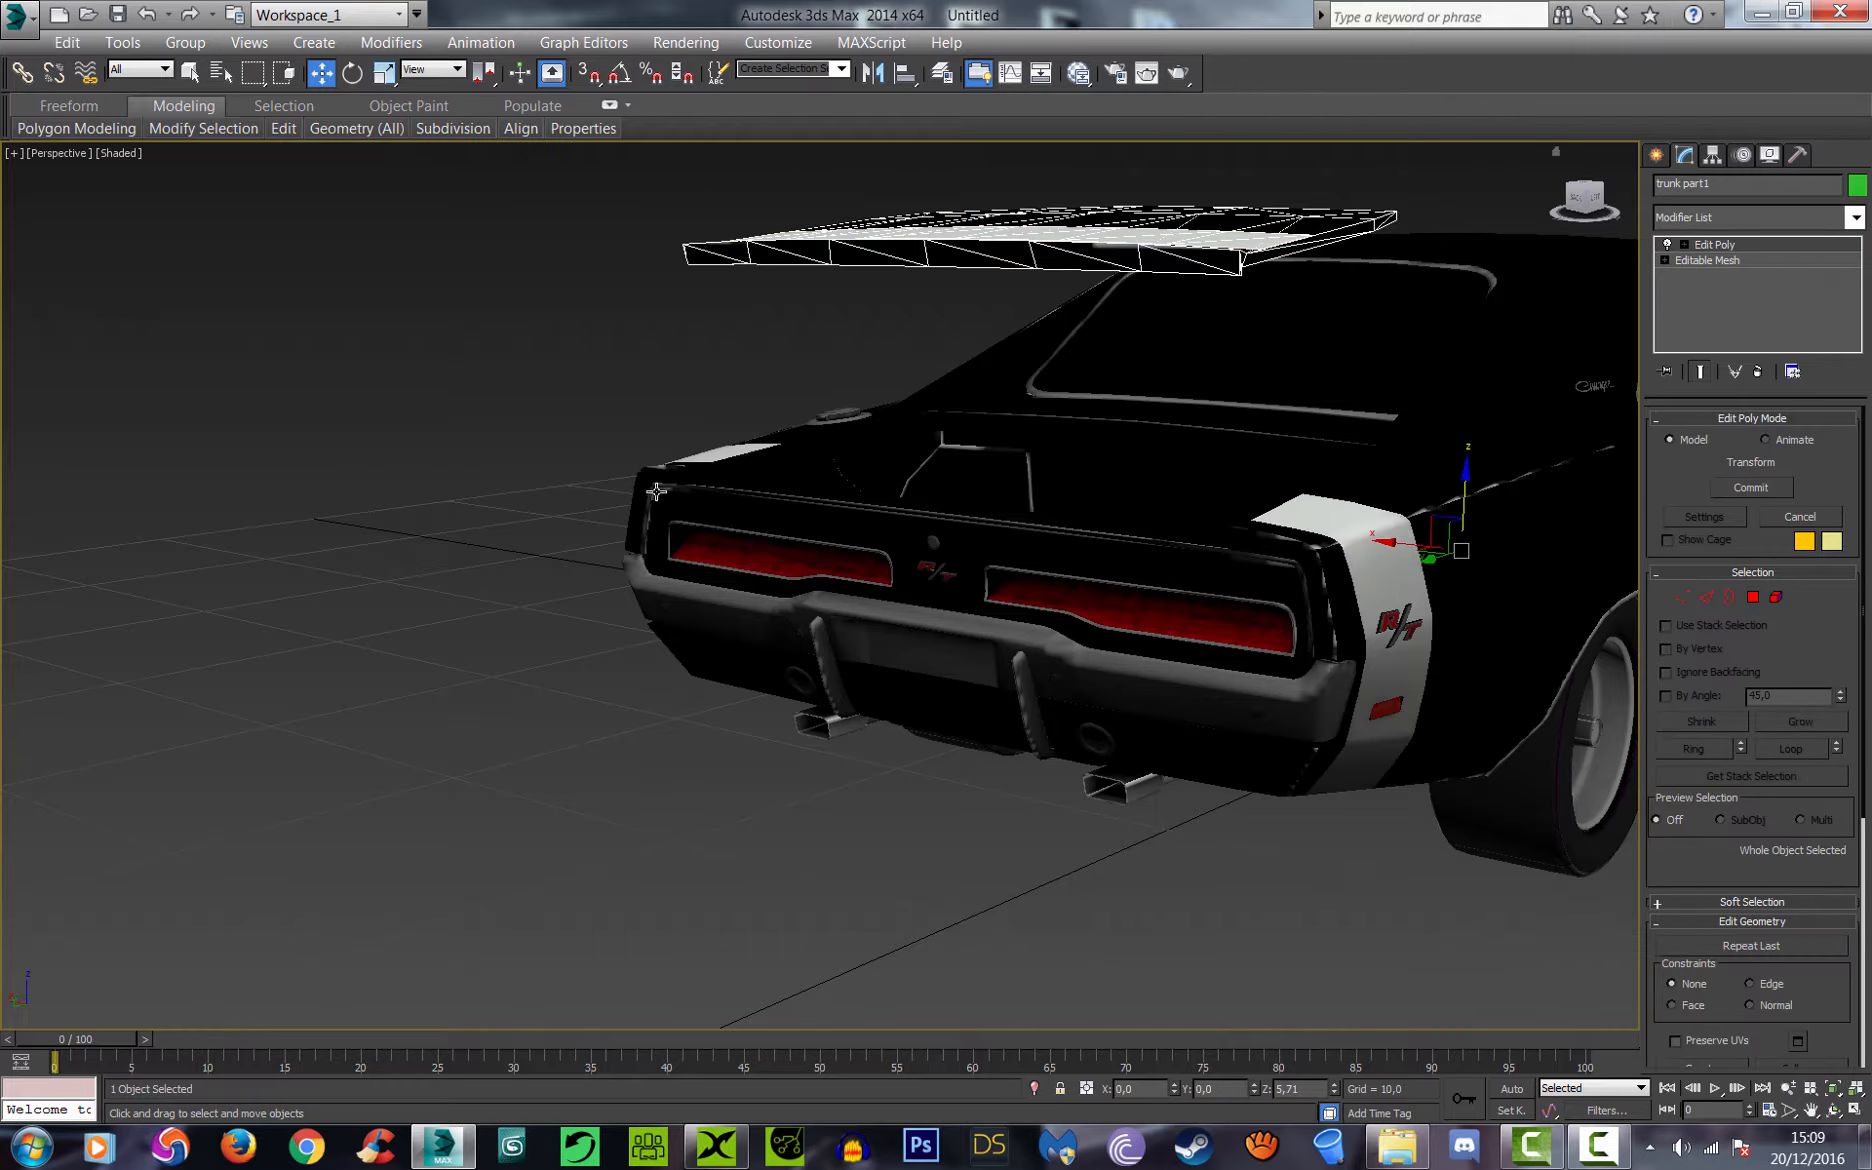
Step: Lower the raised trunk lid back onto the car body to about Z 0.018
click(1203, 439)
click(1195, 231)
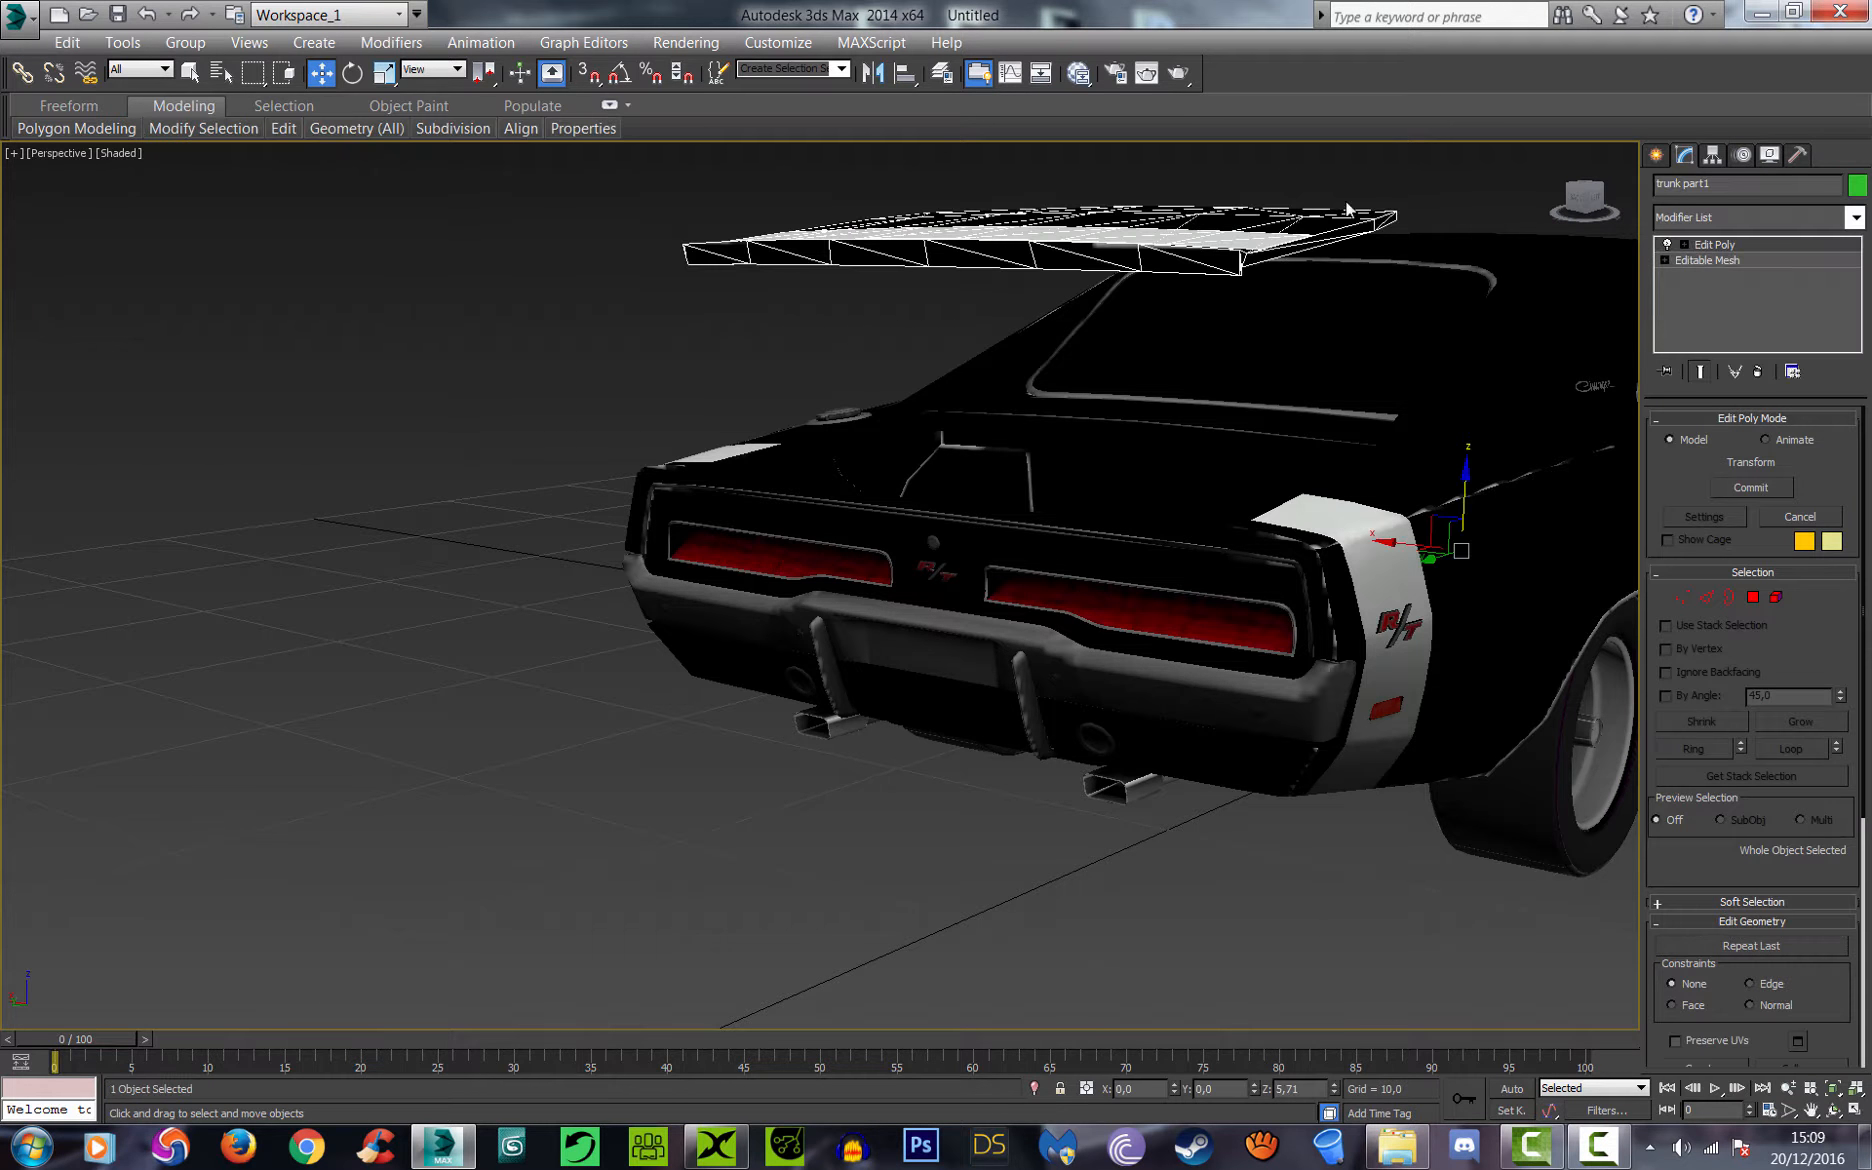
drag(1466, 473, 1475, 630)
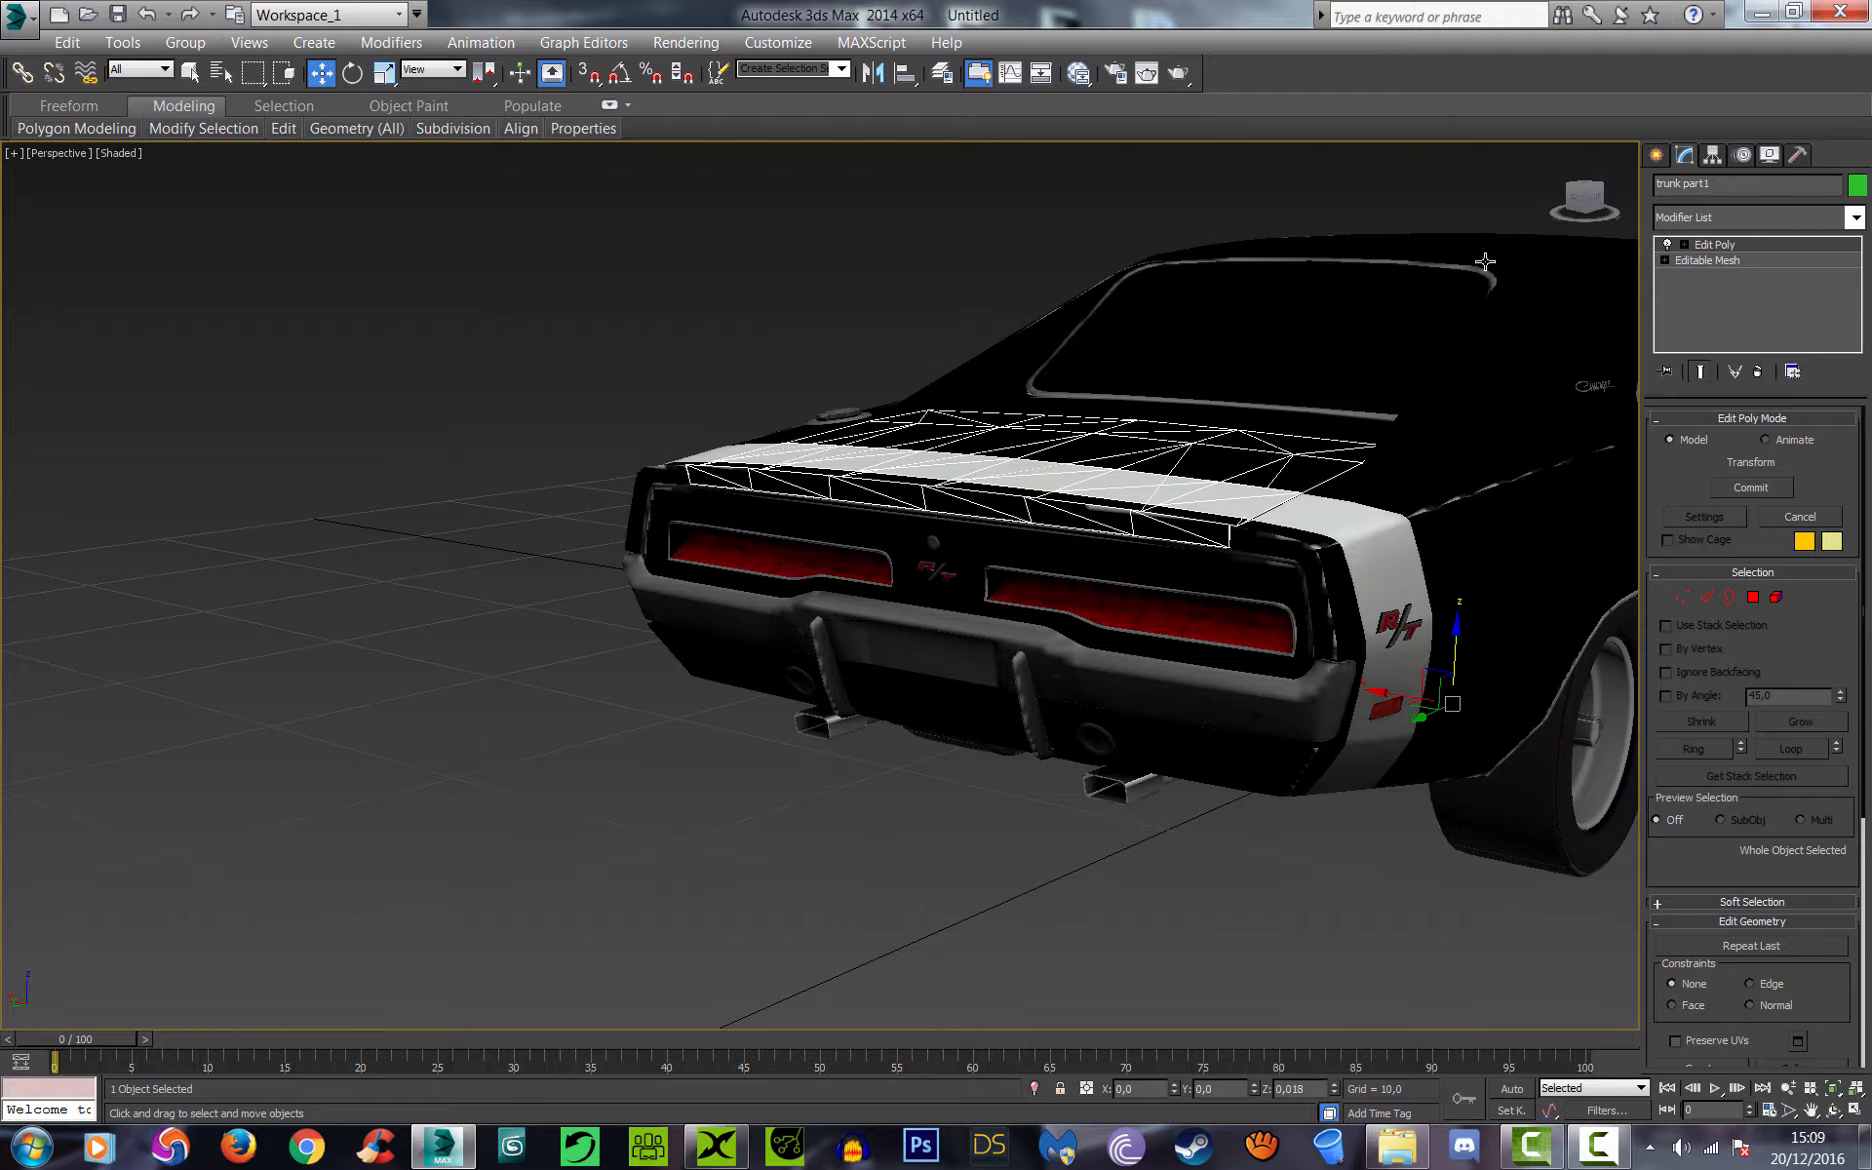
Step: Using Affect Pivot Only, move the trunk lid's pivot onto the lid at about Y 25.26, Z 10.87
click(1584, 196)
drag(1584, 196, 1750, 150)
scroll(1087, 494, down, 8)
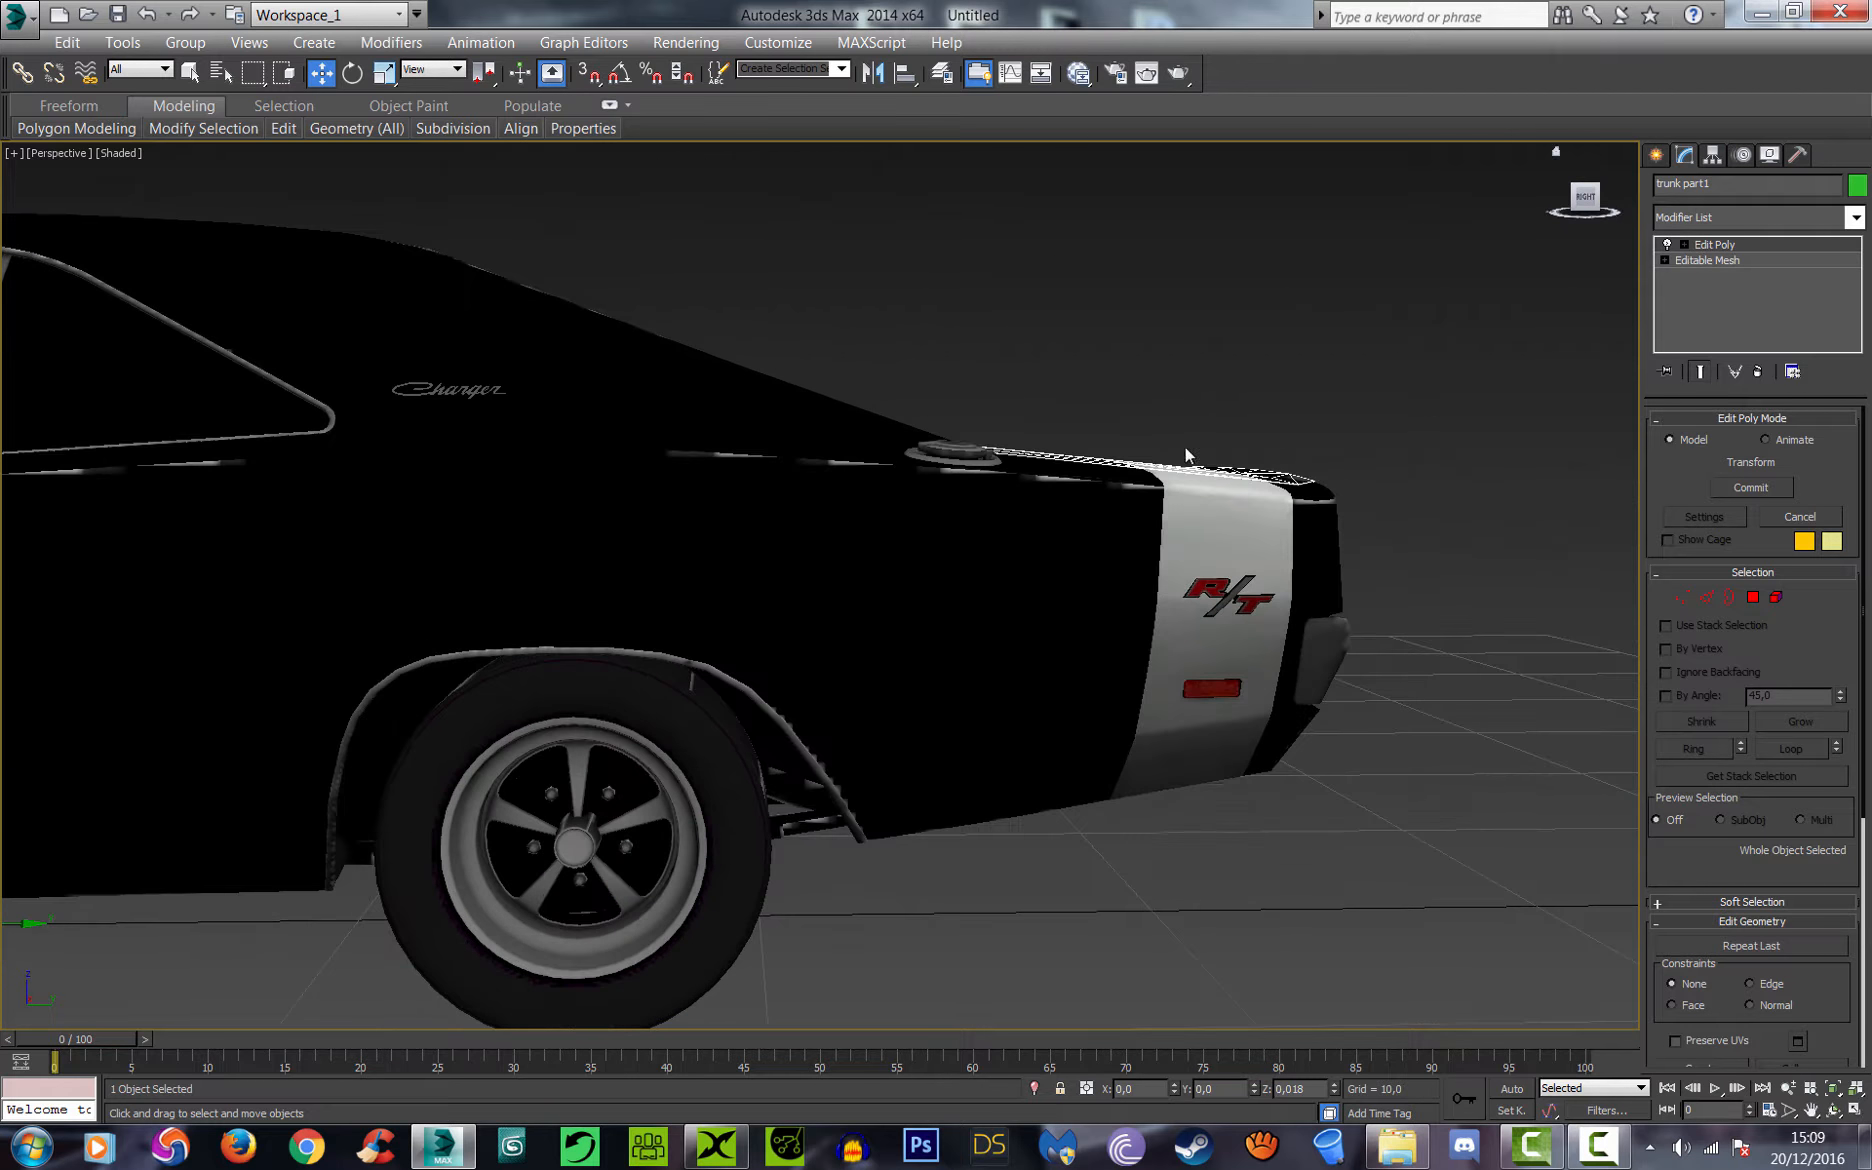
click(1713, 154)
click(1731, 300)
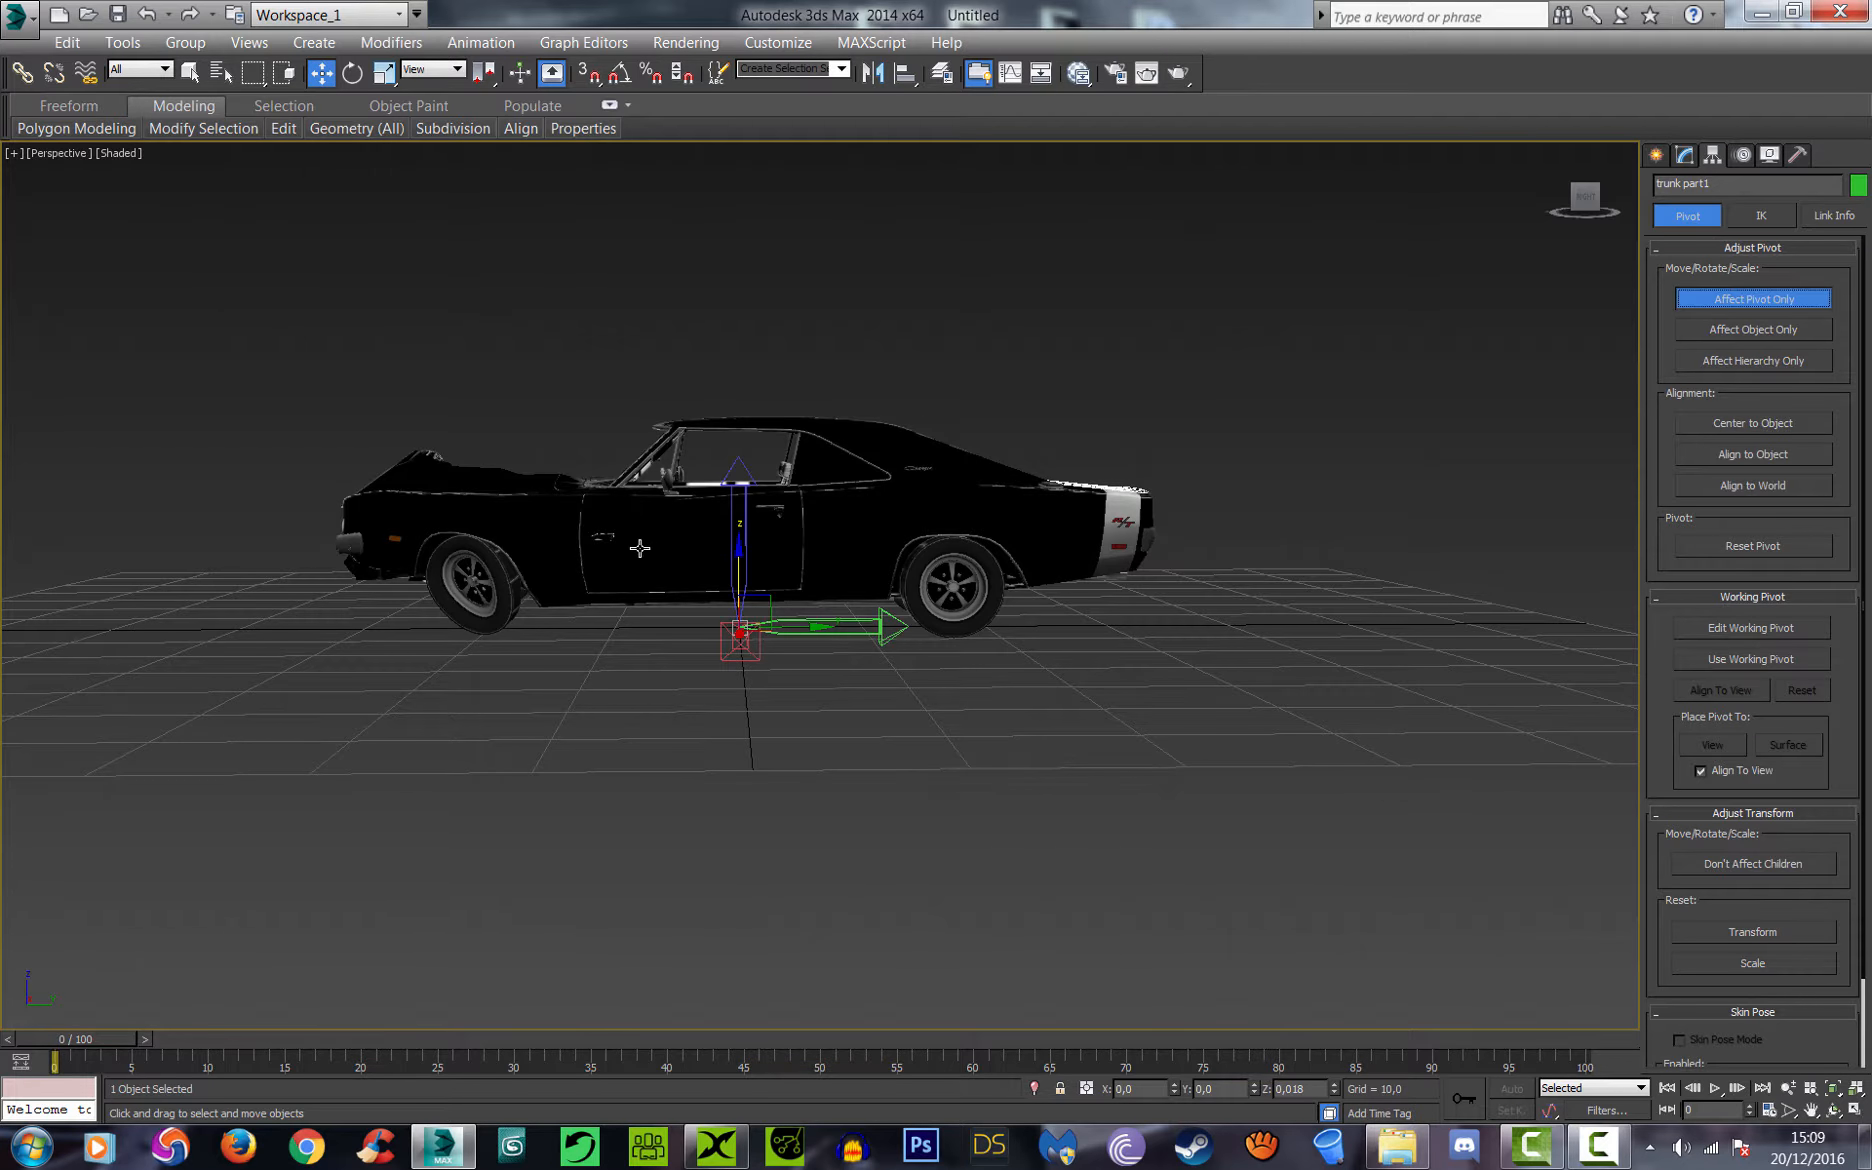
drag(768, 610, 1094, 470)
alt+middle_drag(1094, 470, 940, 600)
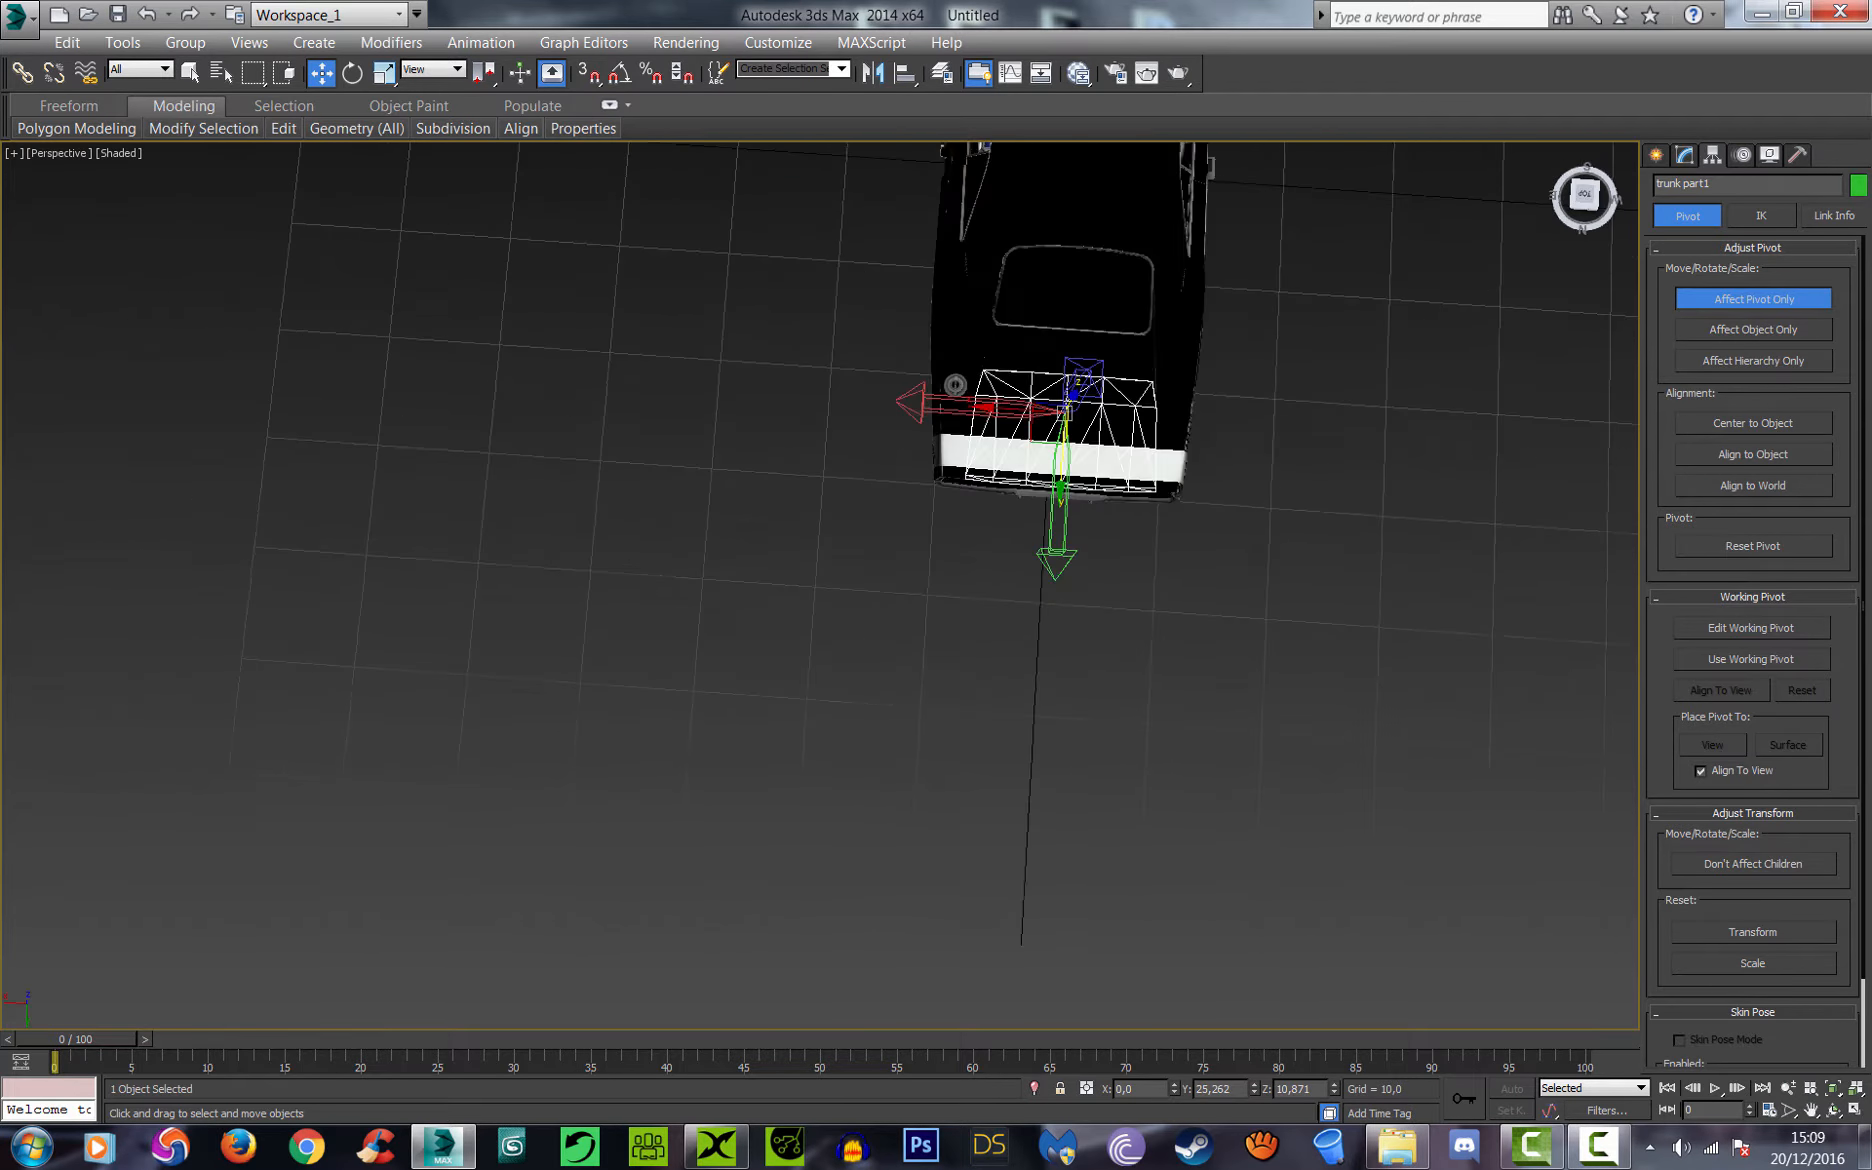
Step: Shift the pivot to the lid's hinge edge below the rear window, at about Y 21.87, Z 11.91
scroll(1226, 431, up, 5)
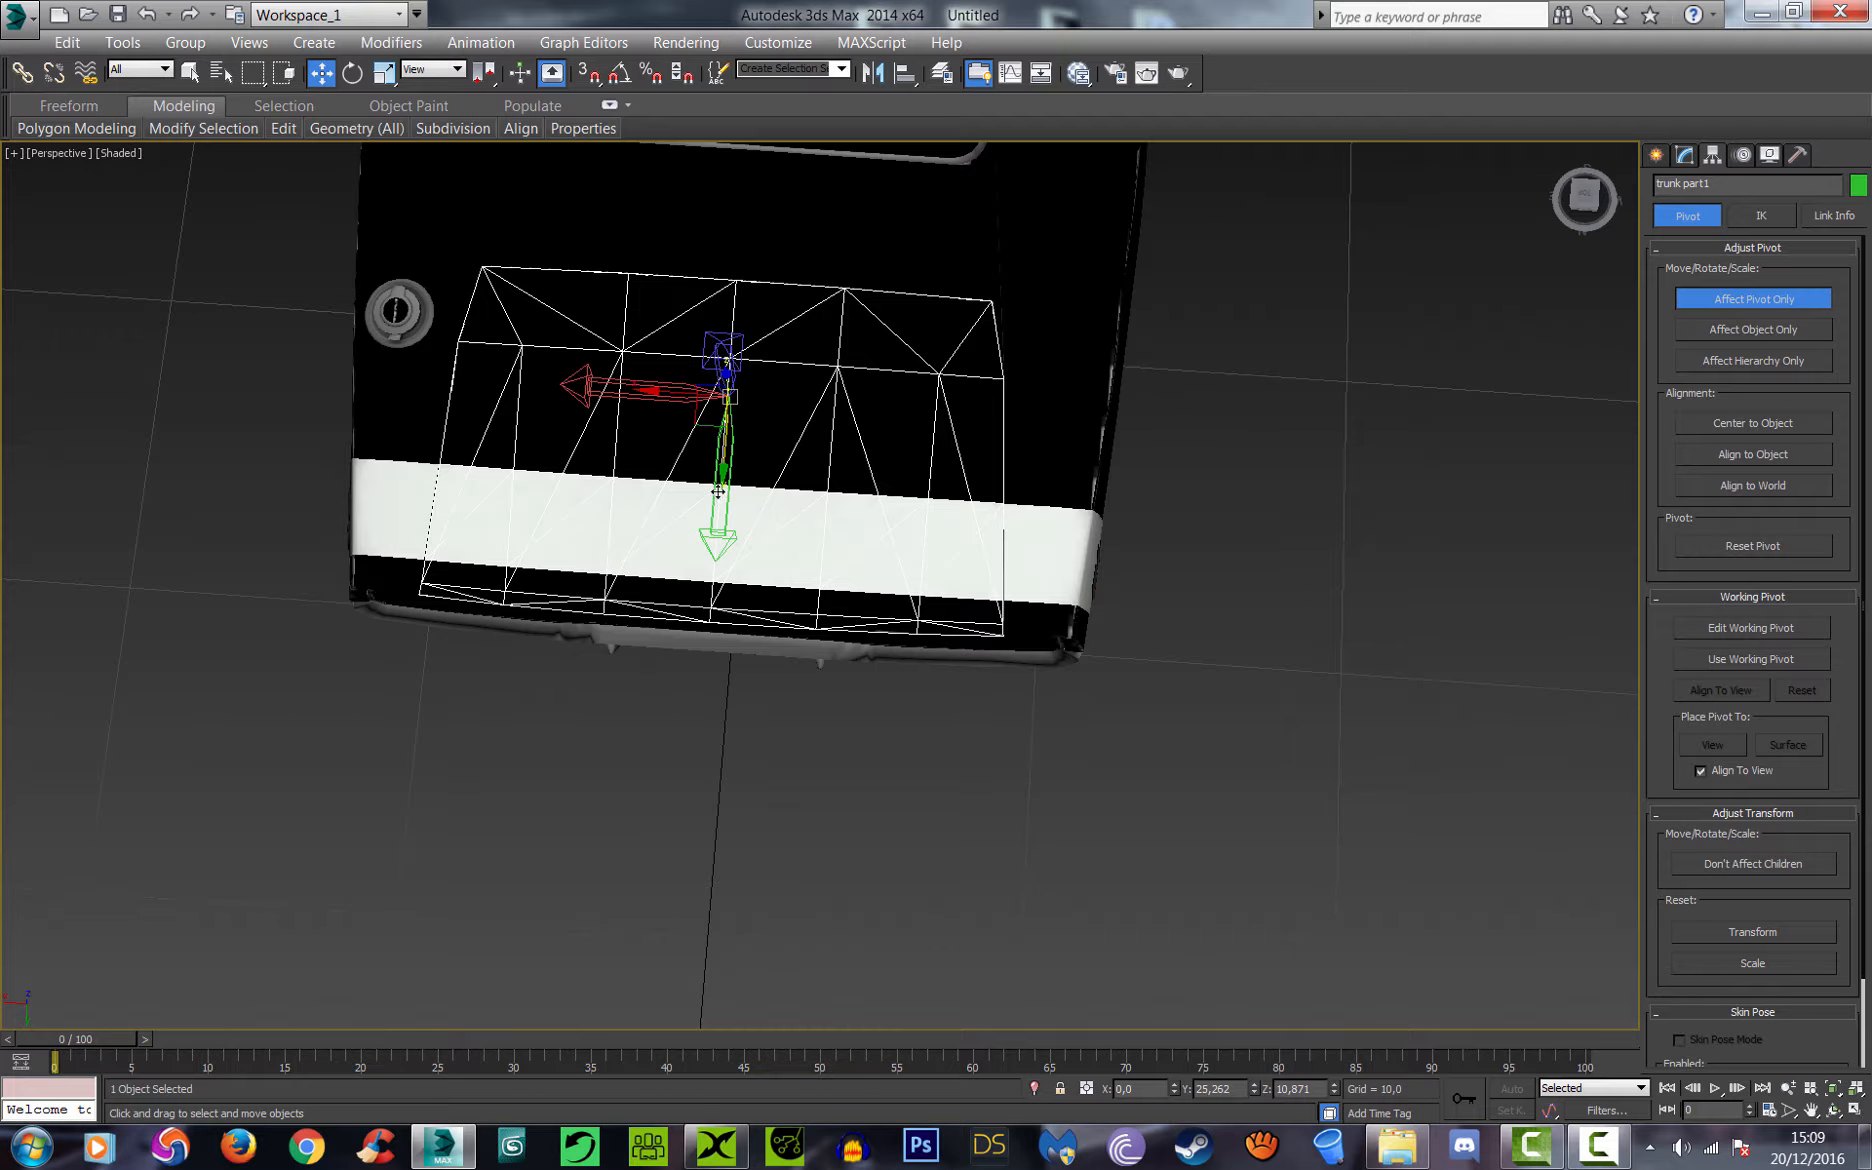
drag(718, 491, 728, 369)
drag(1577, 182, 1490, 182)
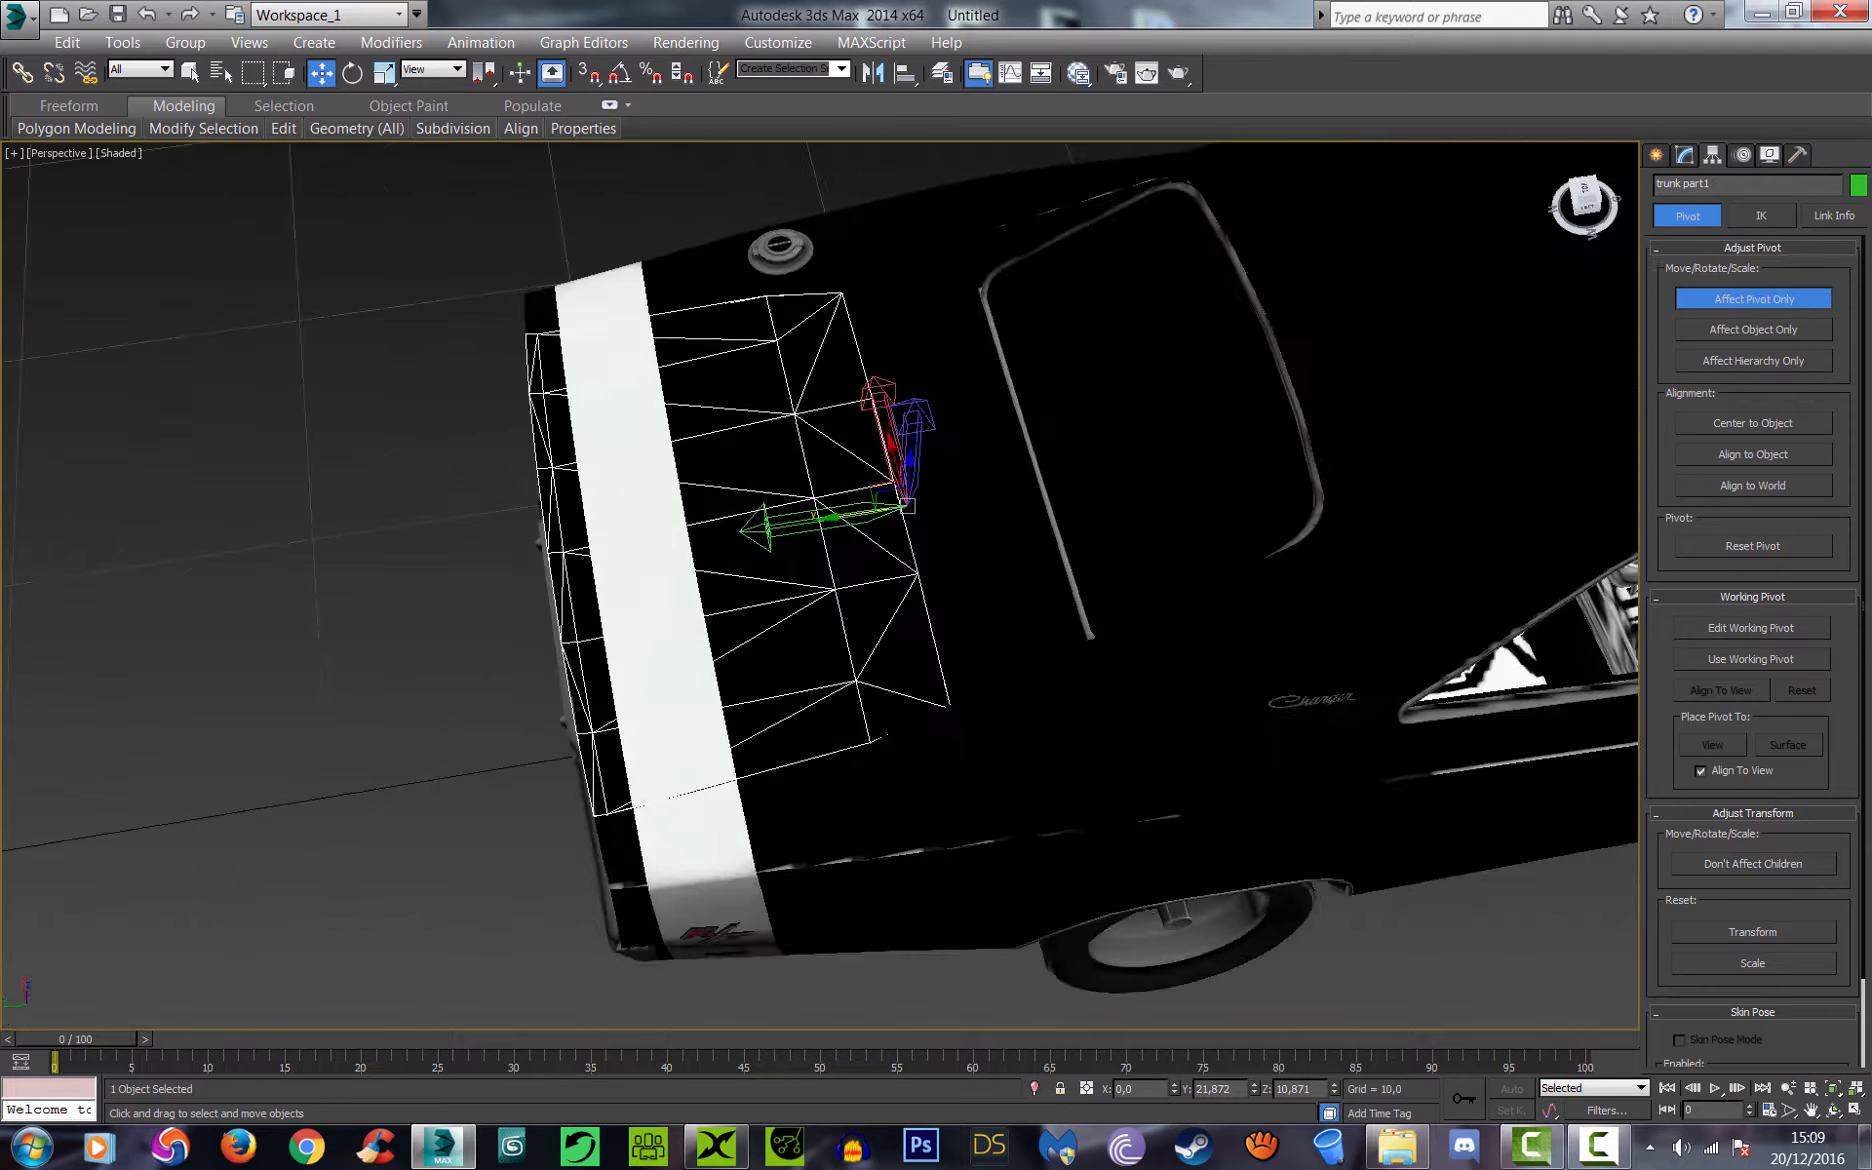
alt+middle_drag(1030, 540, 1010, 359)
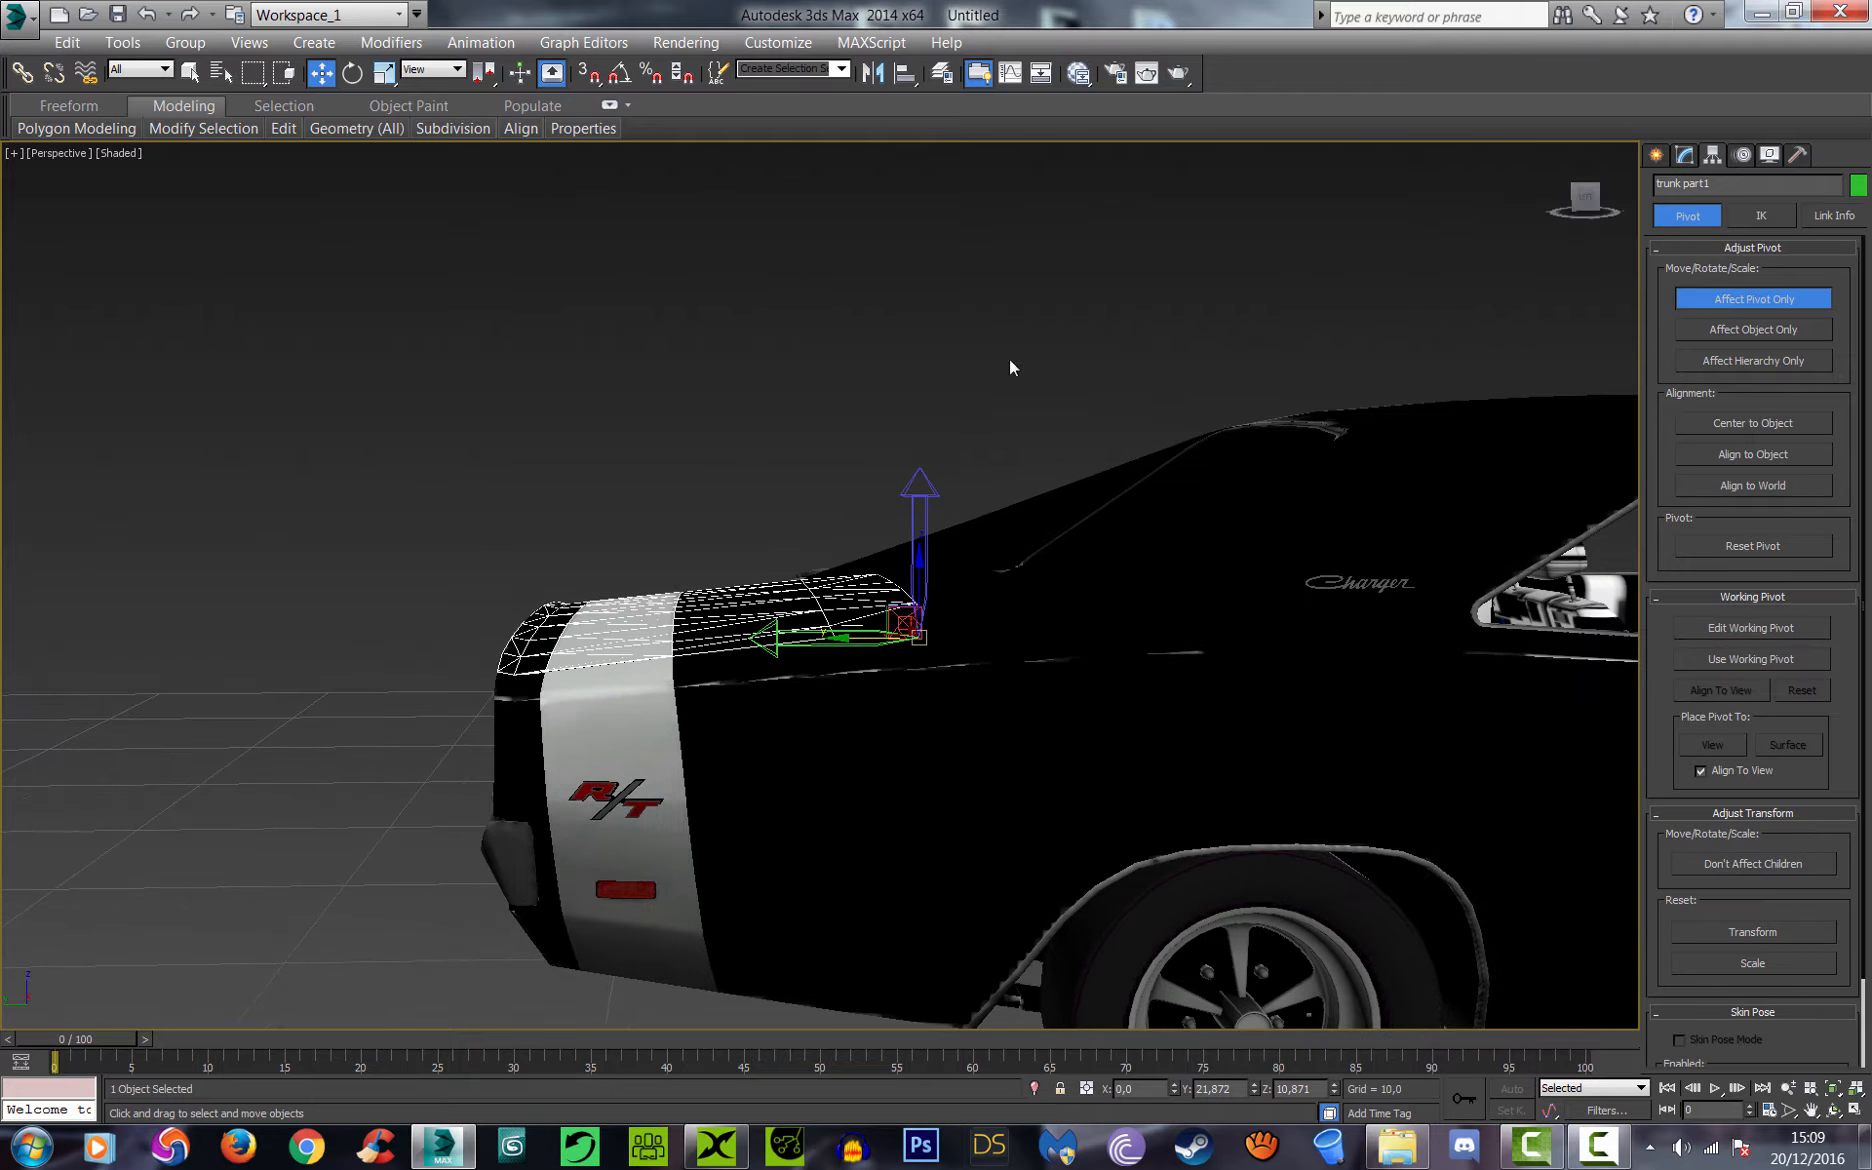
drag(918, 598, 878, 548)
scroll(853, 581, up, 5)
scroll(1016, 581, down, 3)
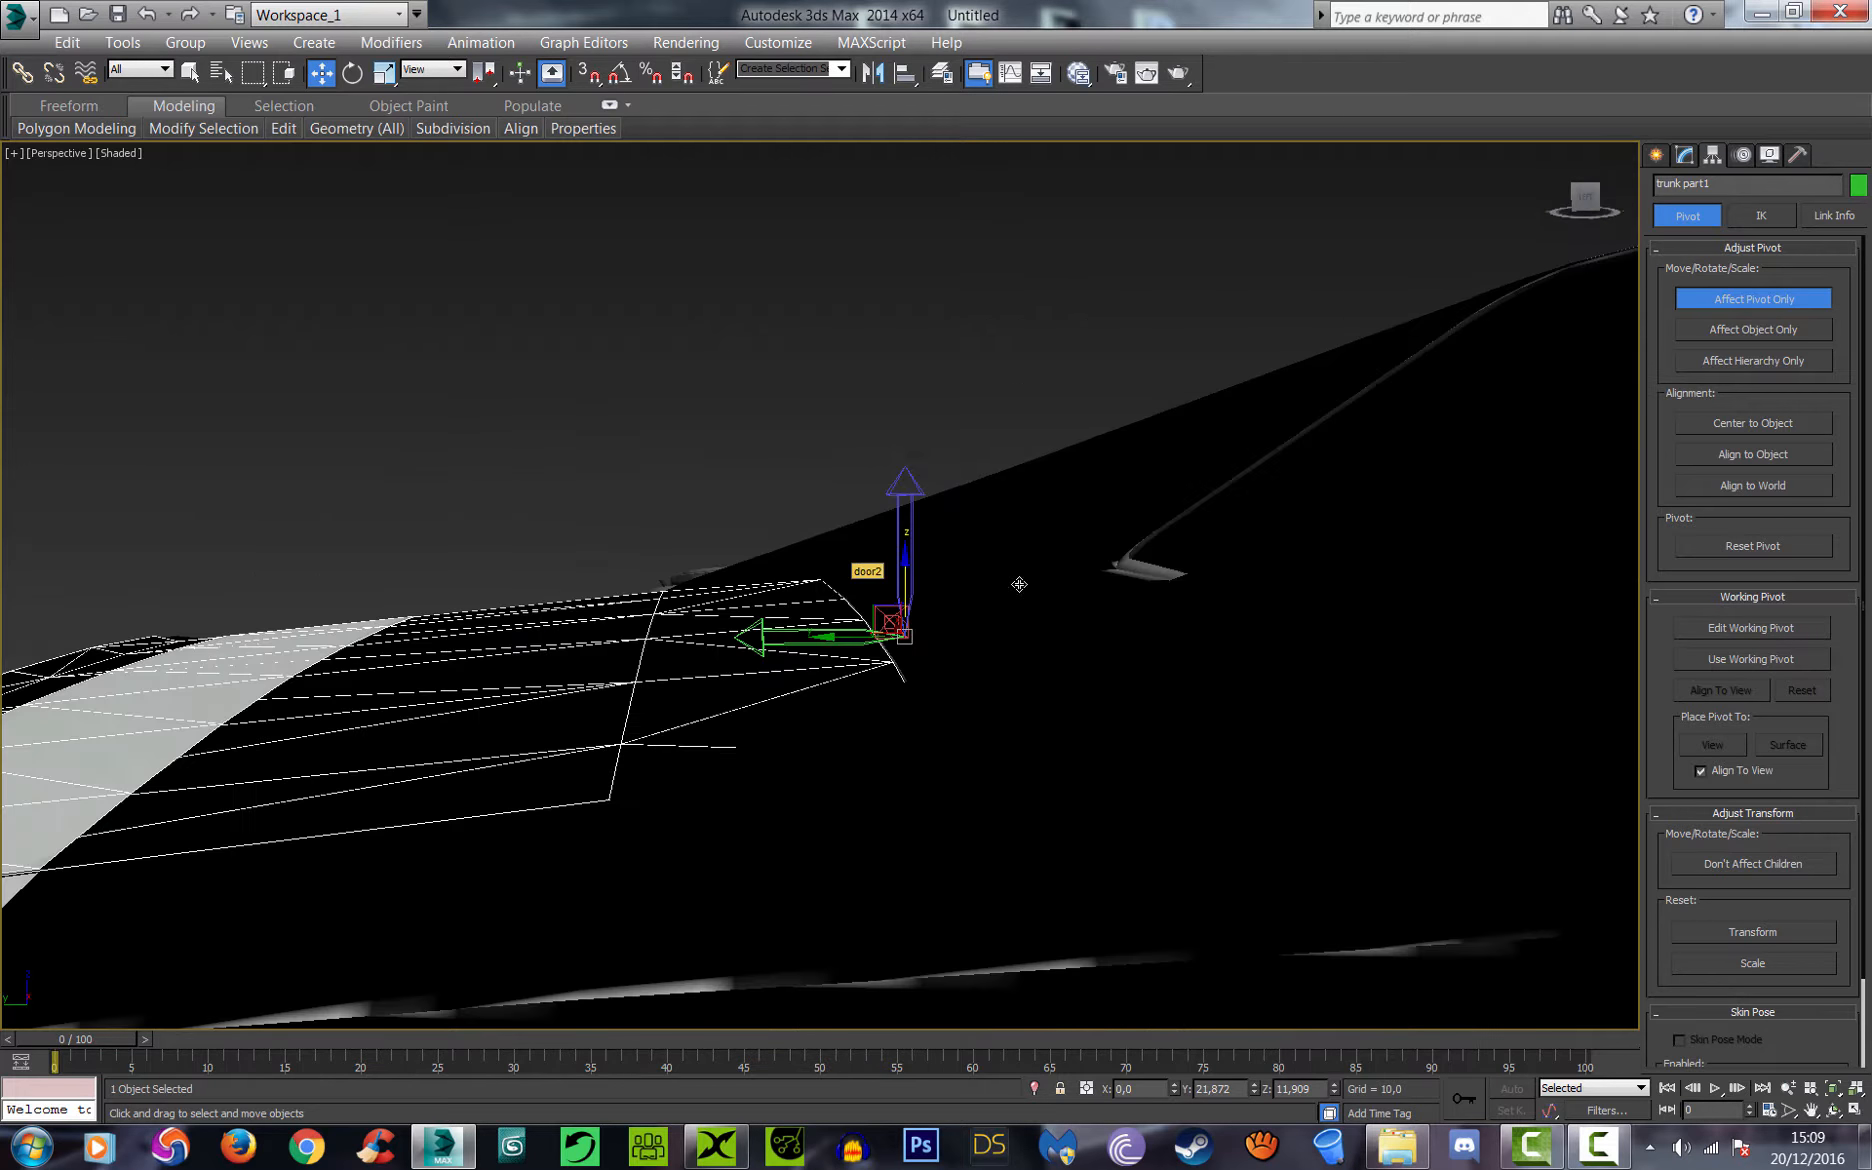
Step: Finish adjusting the trunk lid's pivot and rotate the lid open by about 27 degrees around its X axis to test the hinge
drag(1592, 207, 1503, 203)
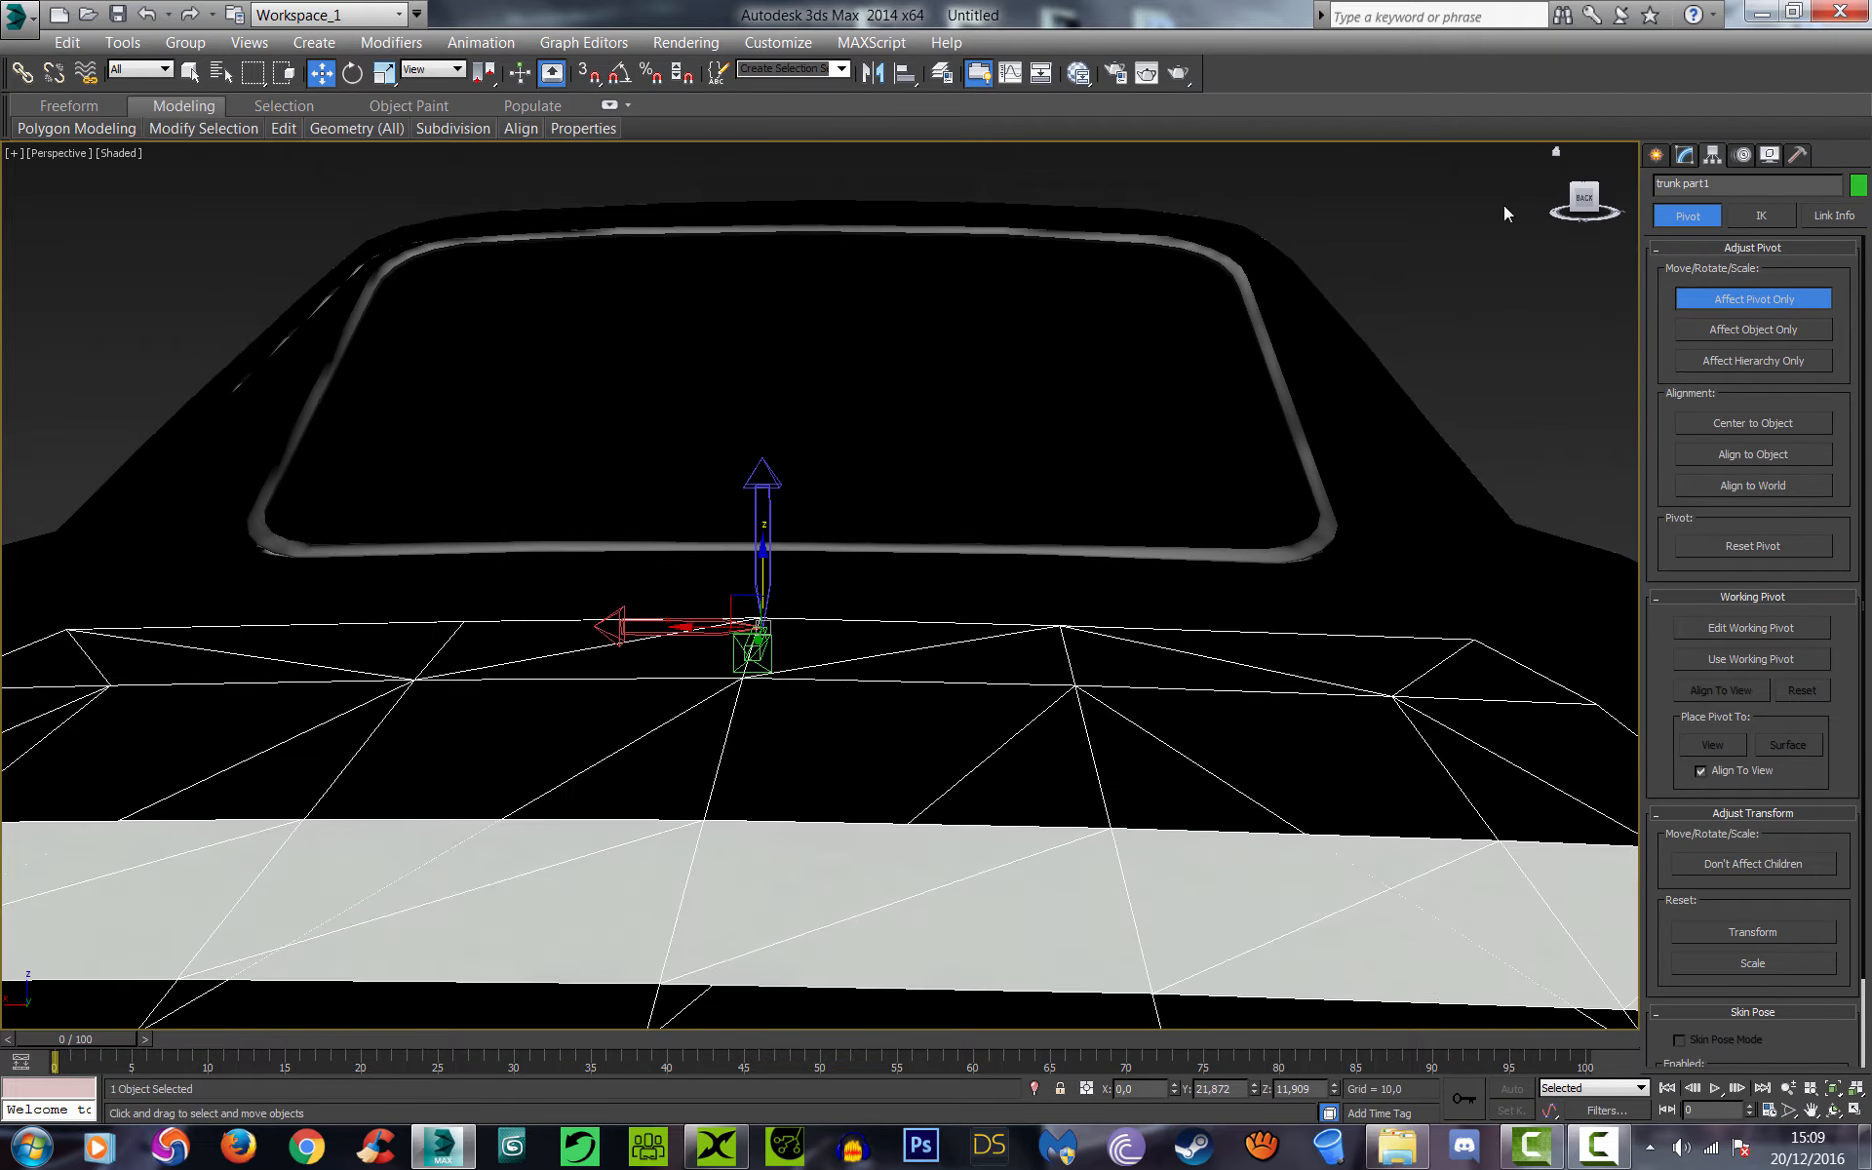
click(1762, 299)
click(353, 72)
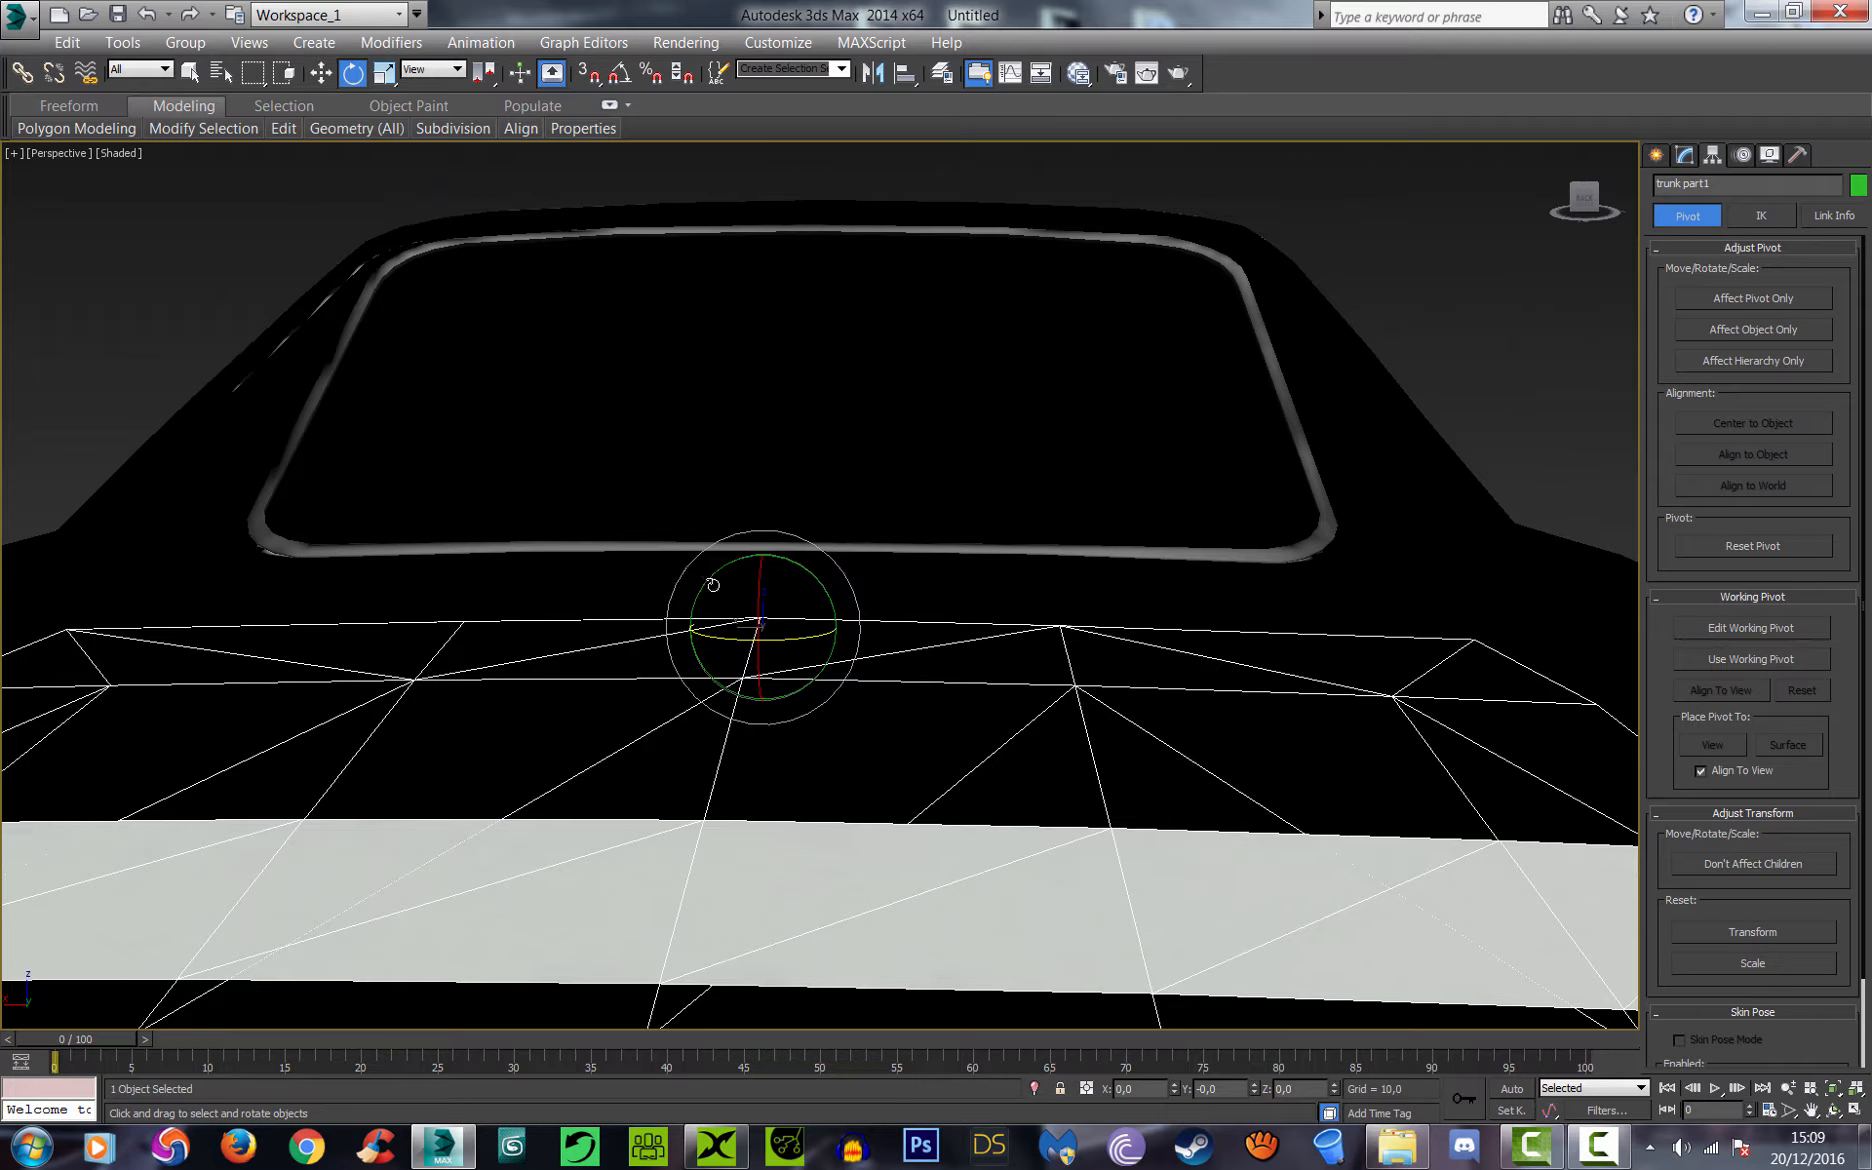
drag(756, 619, 758, 528)
scroll(883, 728, down, 4)
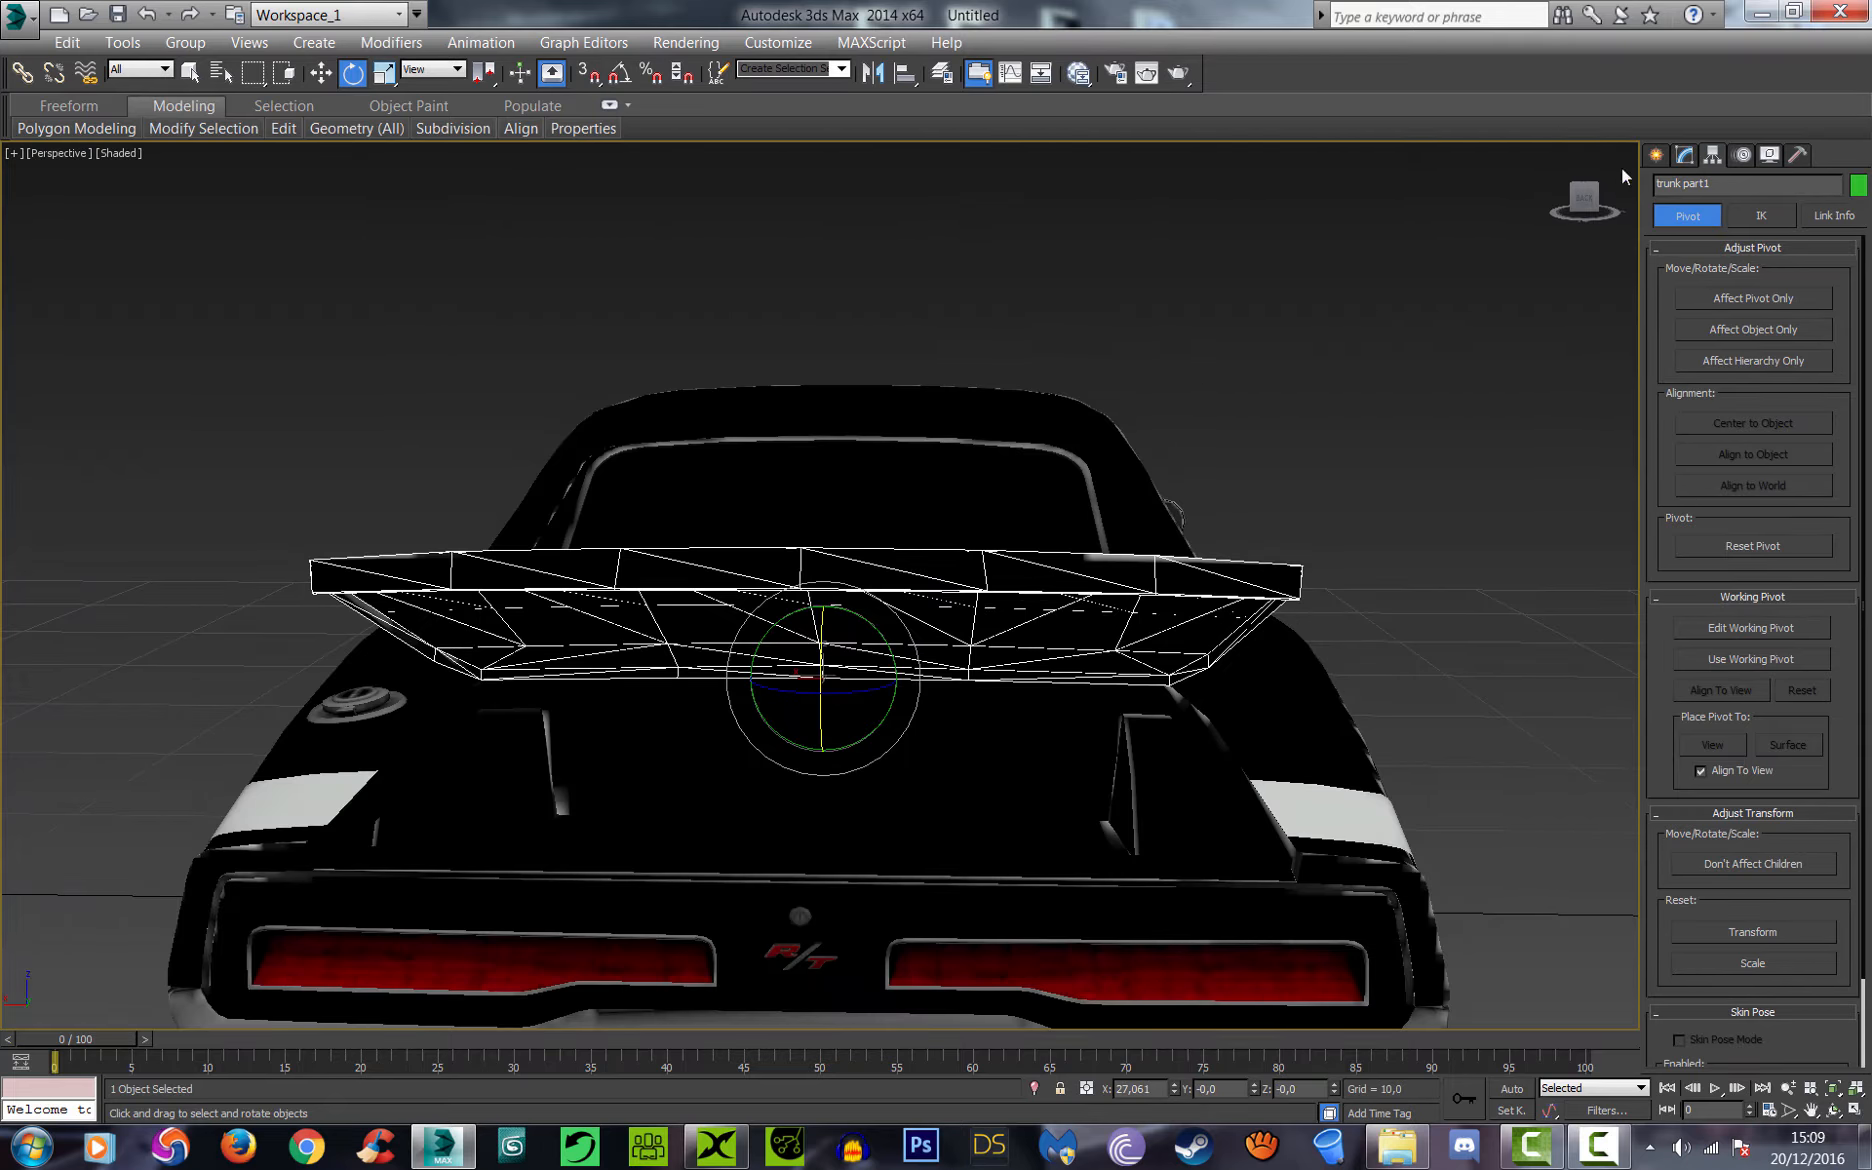
Step: Rotate the trunk lid back down to its closed position on the car body and deselect it
click(1595, 197)
mouse_move(1595, 197)
mouse_down()
mouse_move(1612, 212)
mouse_move(1586, 196)
mouse_up()
drag(960, 657, 919, 607)
mouse_move(1596, 198)
mouse_down()
mouse_move(1592, 226)
mouse_move(1605, 195)
mouse_up()
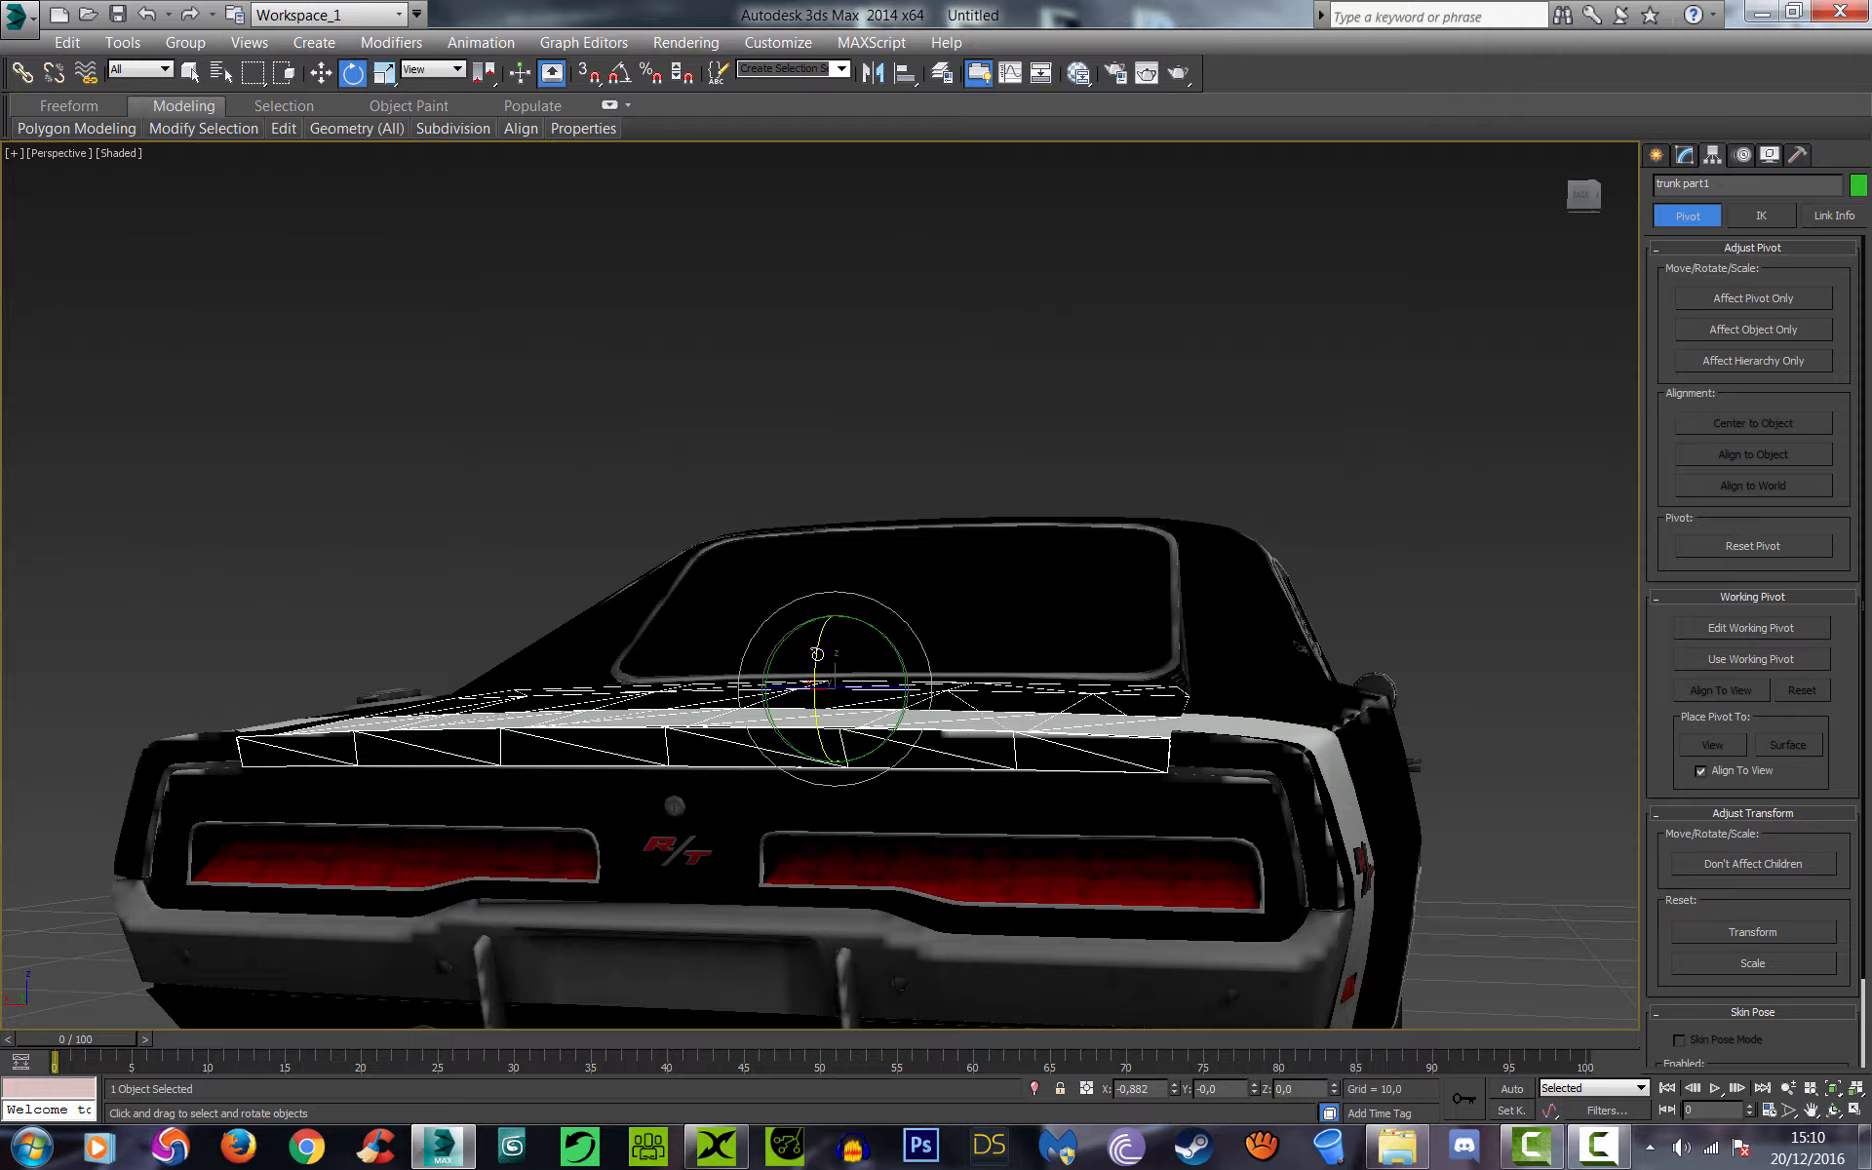
drag(817, 653, 1518, 581)
click(1506, 578)
alt+middle_drag(1506, 578, 1724, 195)
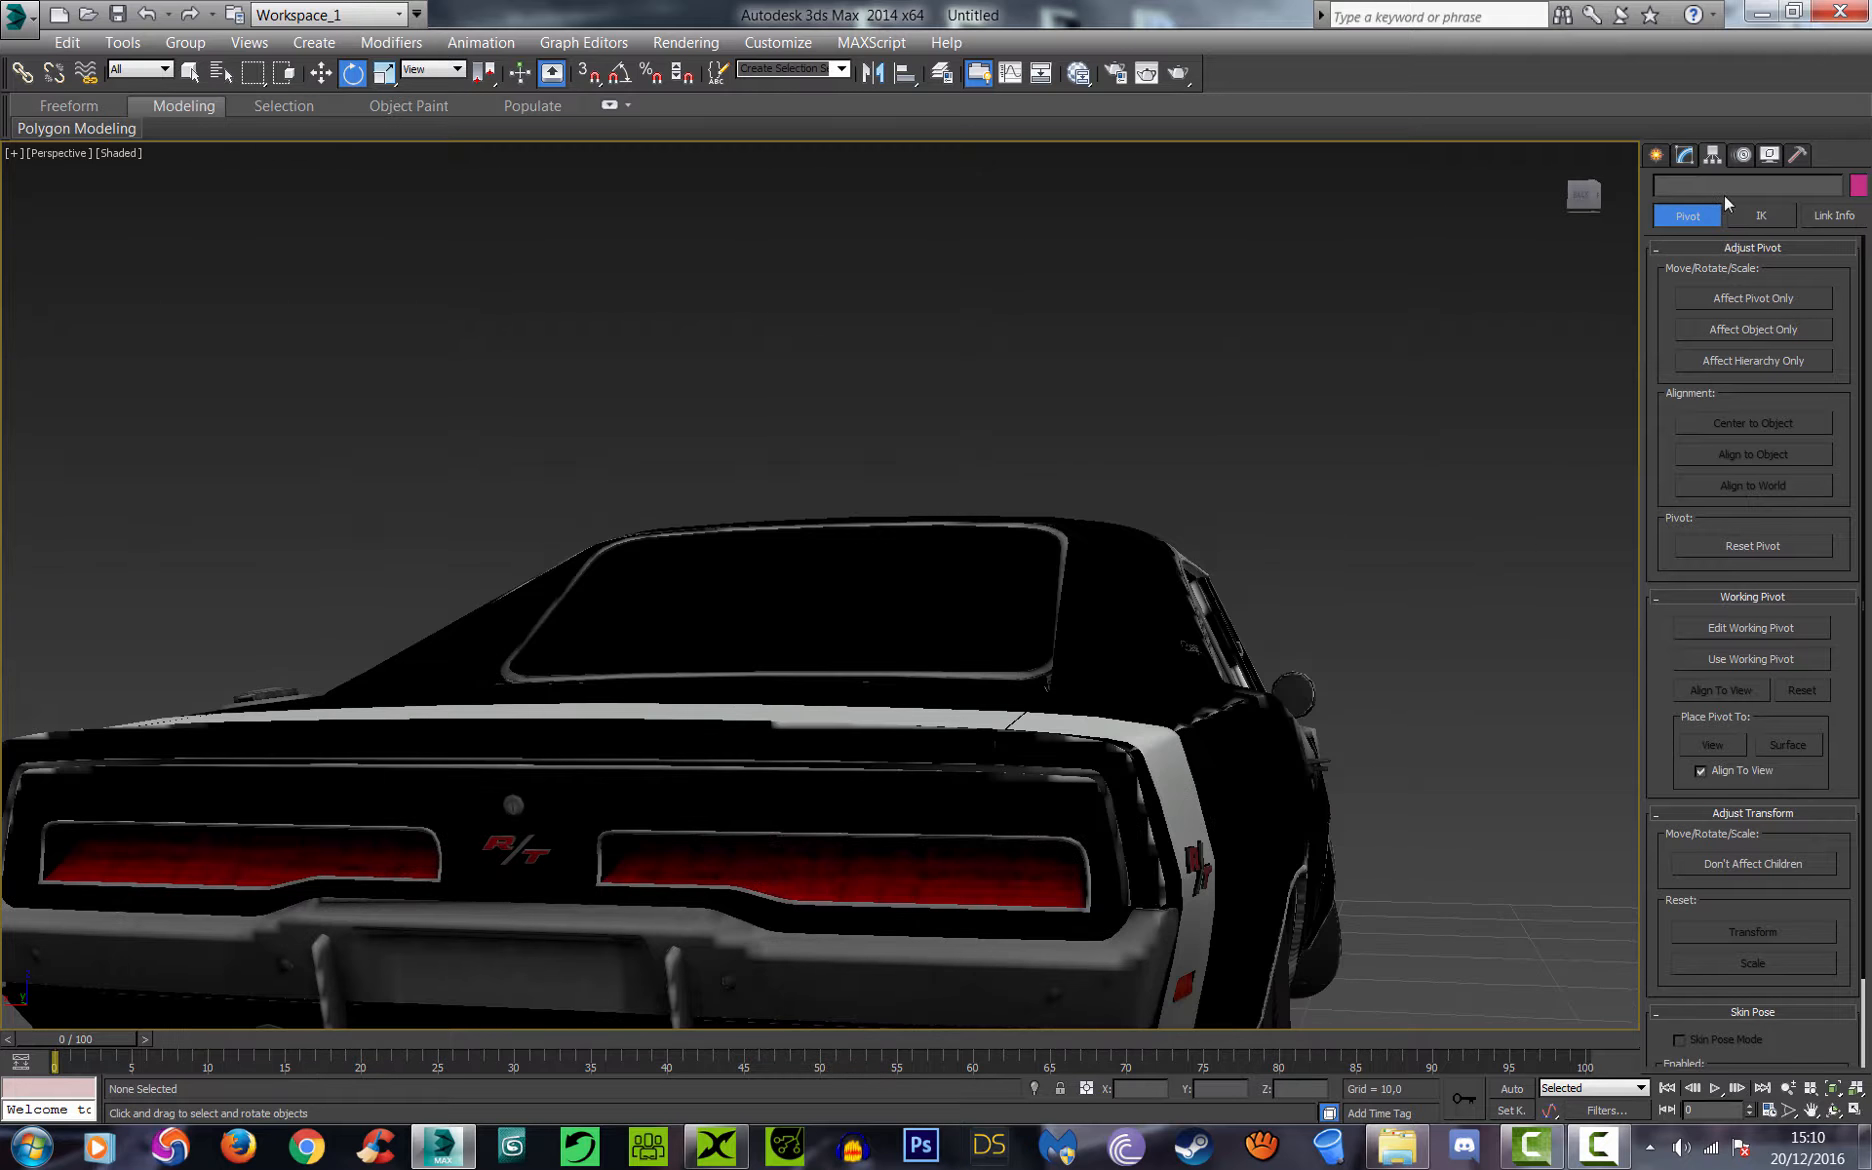
Step: Select the car body mesh from the side and enter its Polygon sub-object level
mouse_move(1592, 190)
mouse_down()
mouse_move(1590, 215)
mouse_move(1660, 230)
mouse_move(1560, 195)
mouse_up()
scroll(1141, 445, down, 5)
scroll(701, 600, up, 5)
click(880, 620)
click(1684, 154)
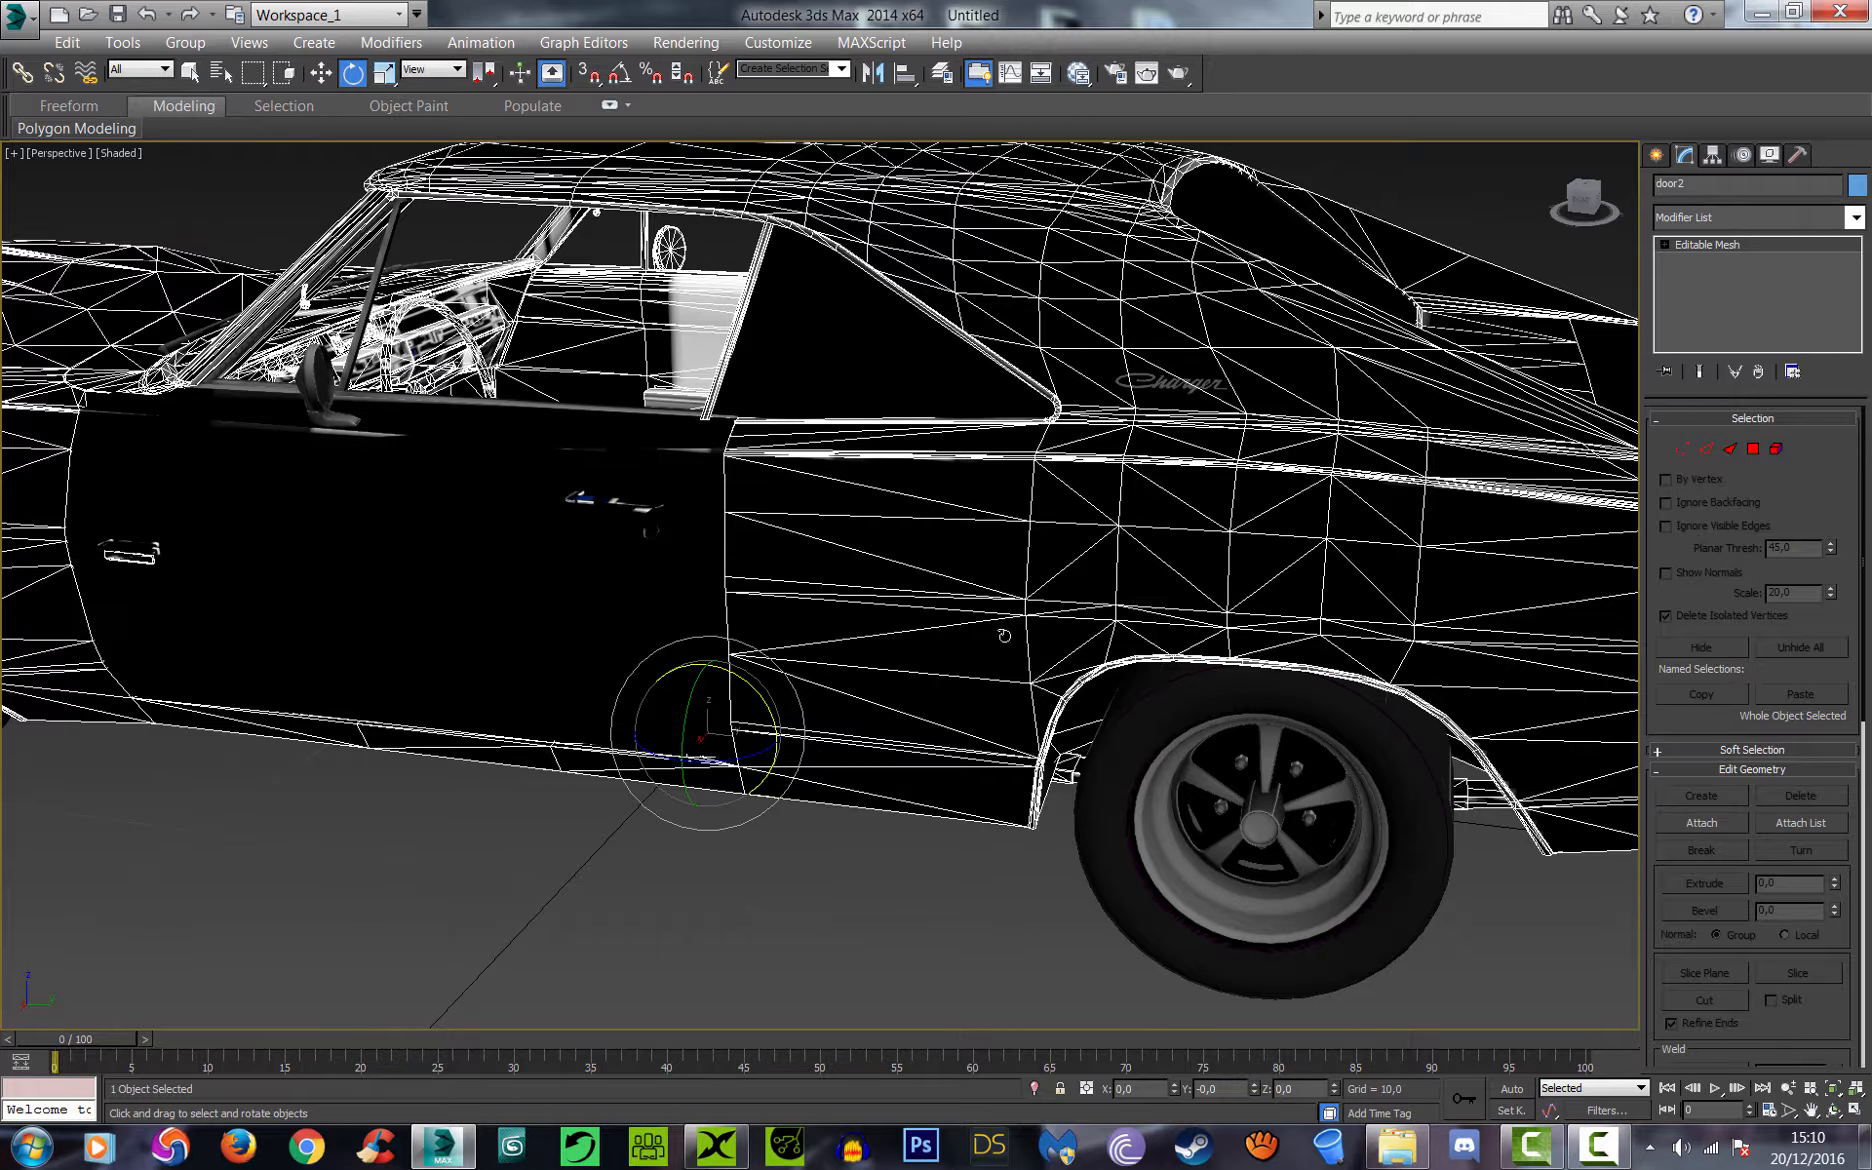
click(1777, 449)
key(4)
Step: Pick individual polygons on the quarter panel between the door and rear wheel, and clear the selection
click(1062, 550)
click(1178, 543)
click(1154, 501)
click(1098, 489)
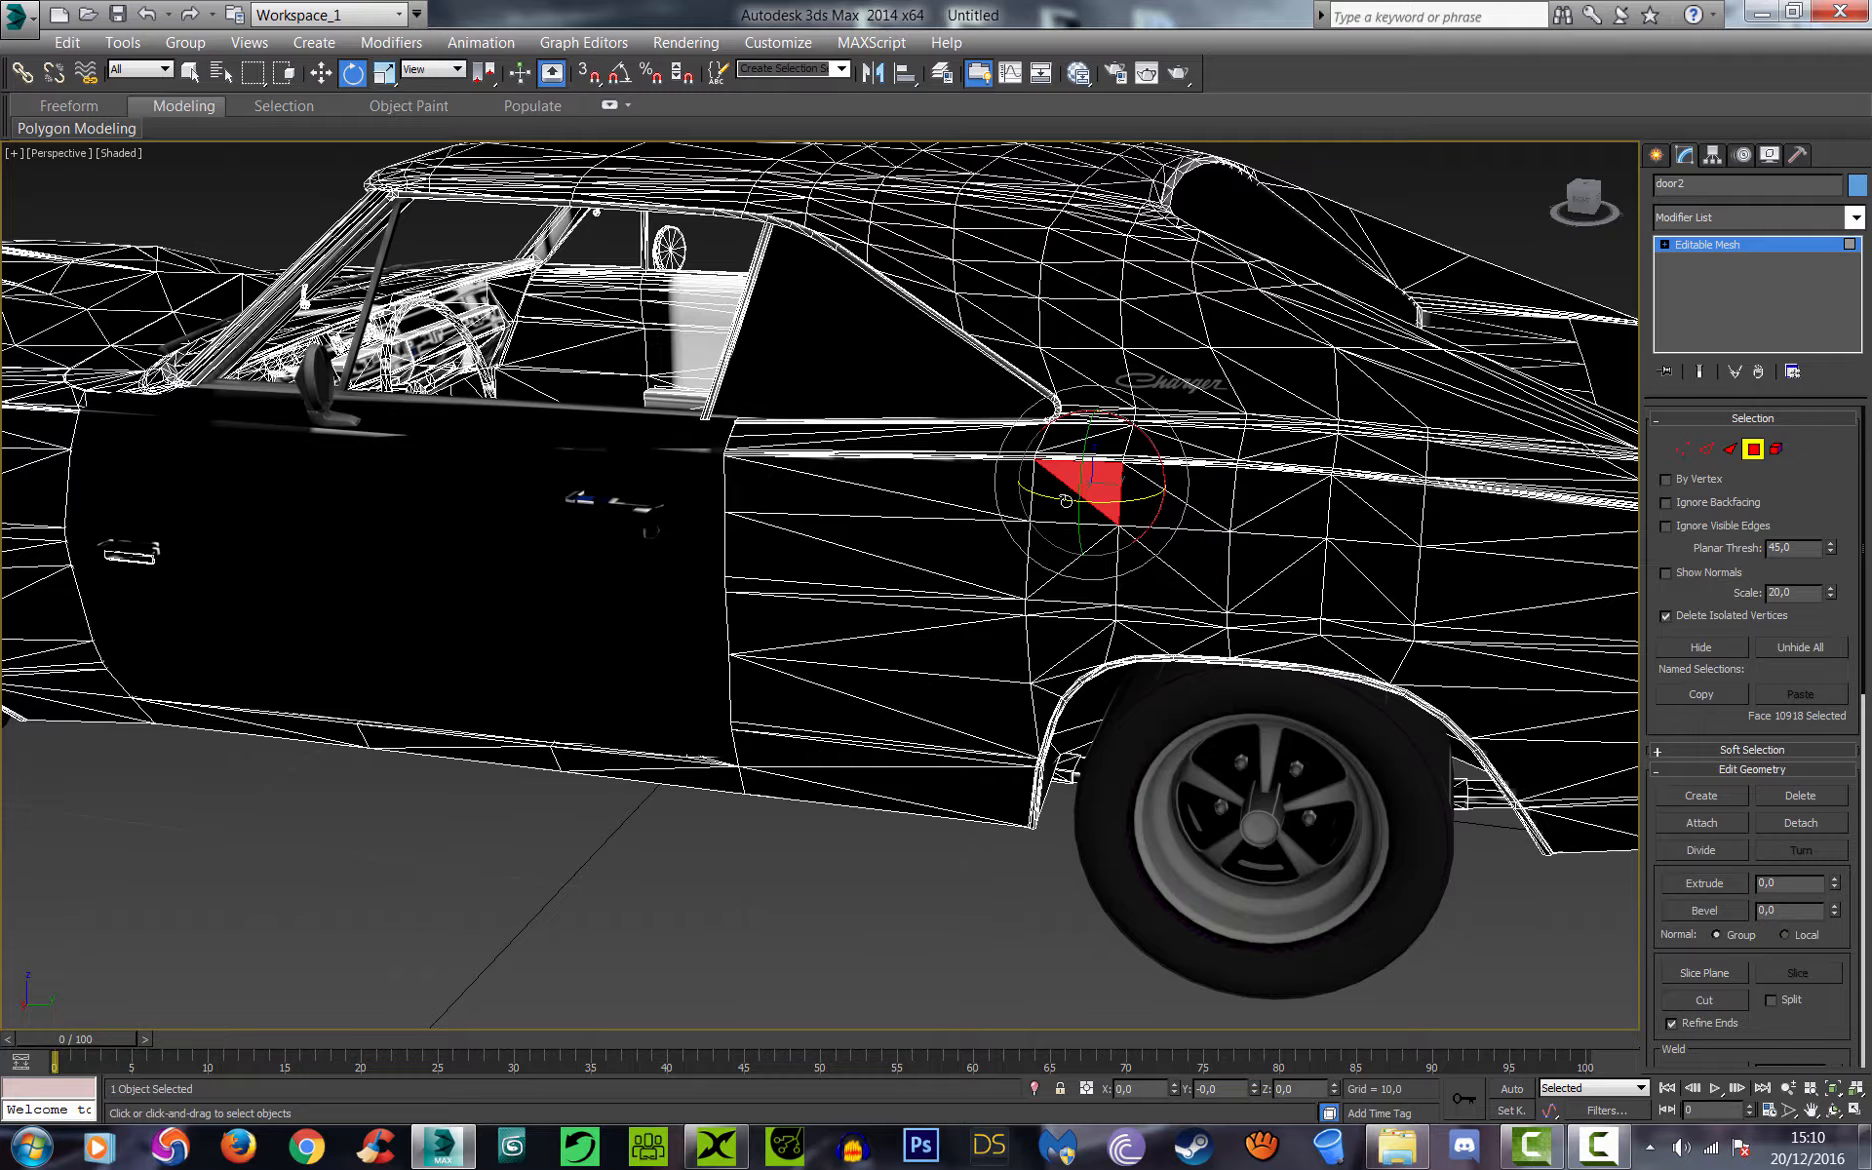
click(1068, 540)
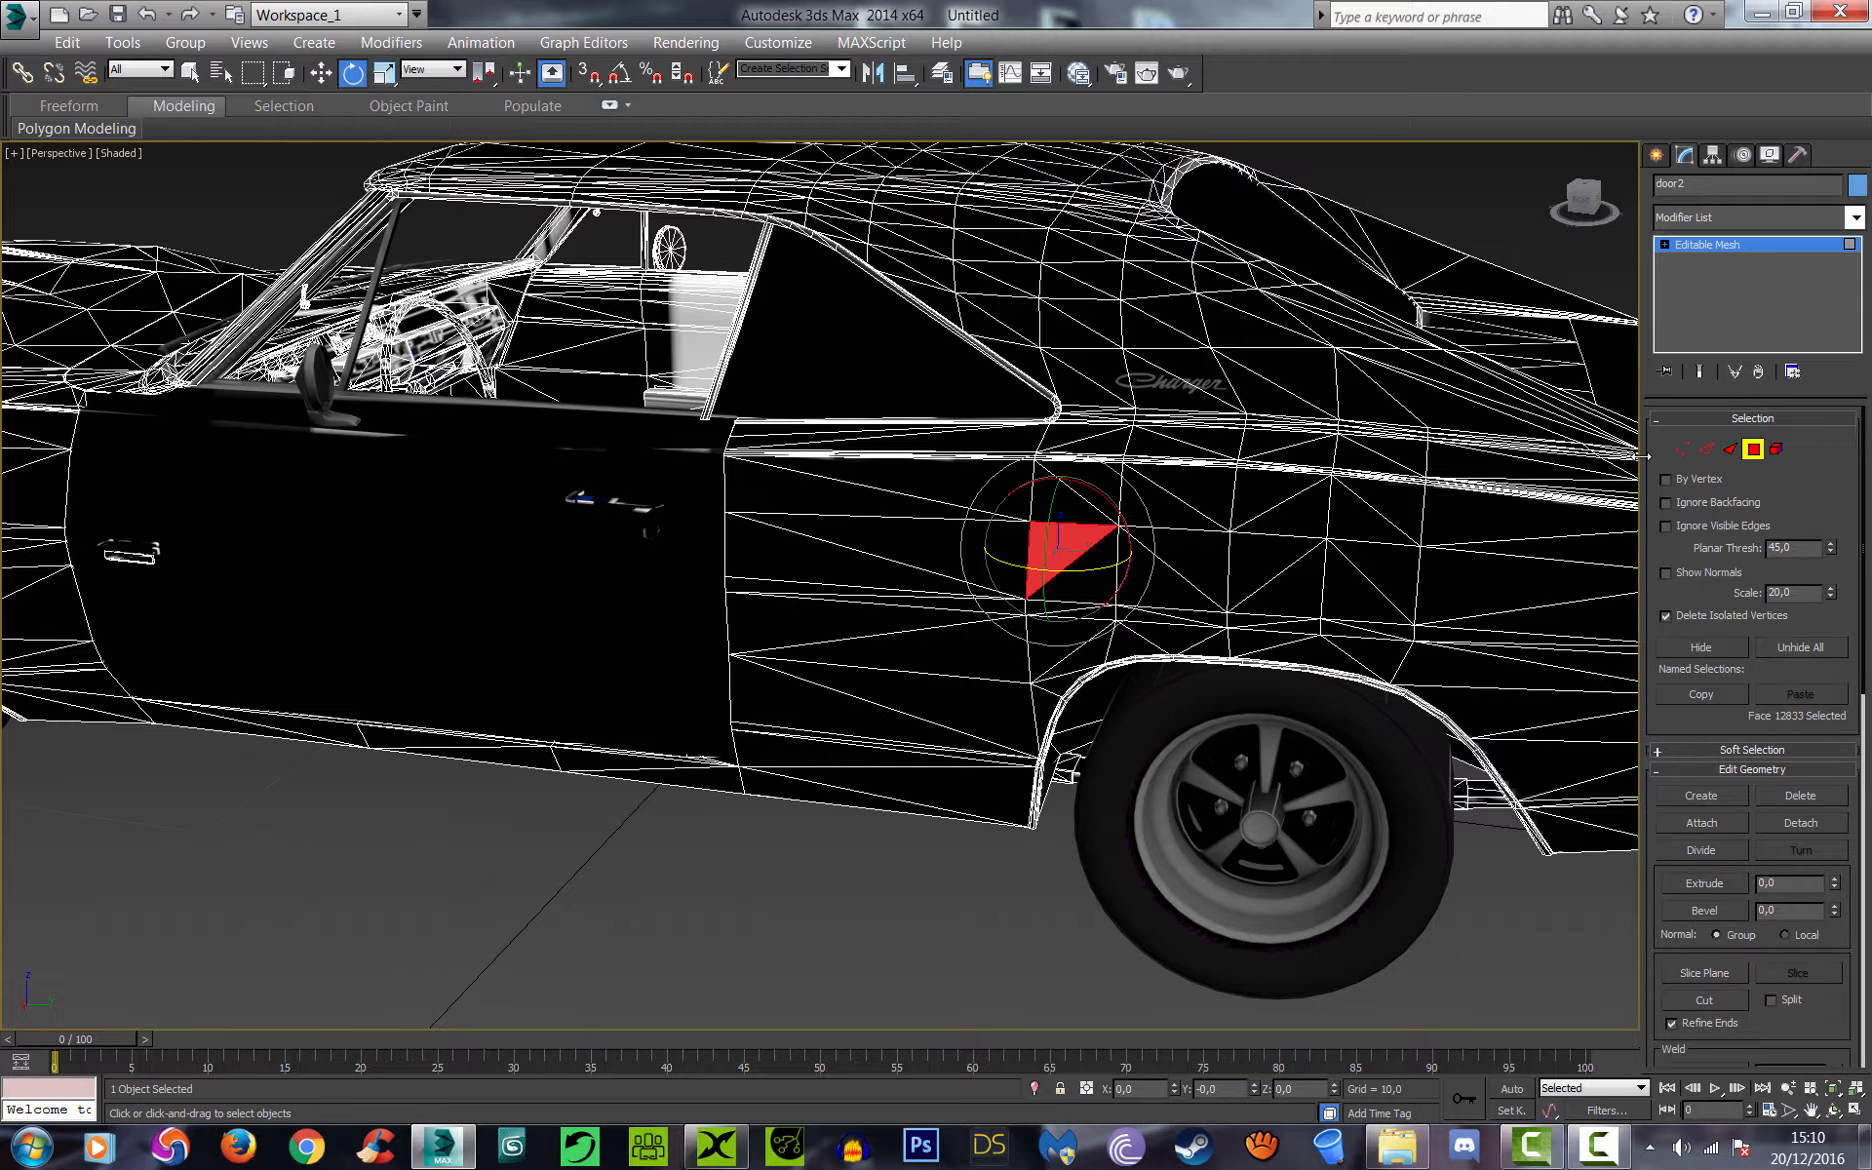
scroll(1642, 456, down, 3)
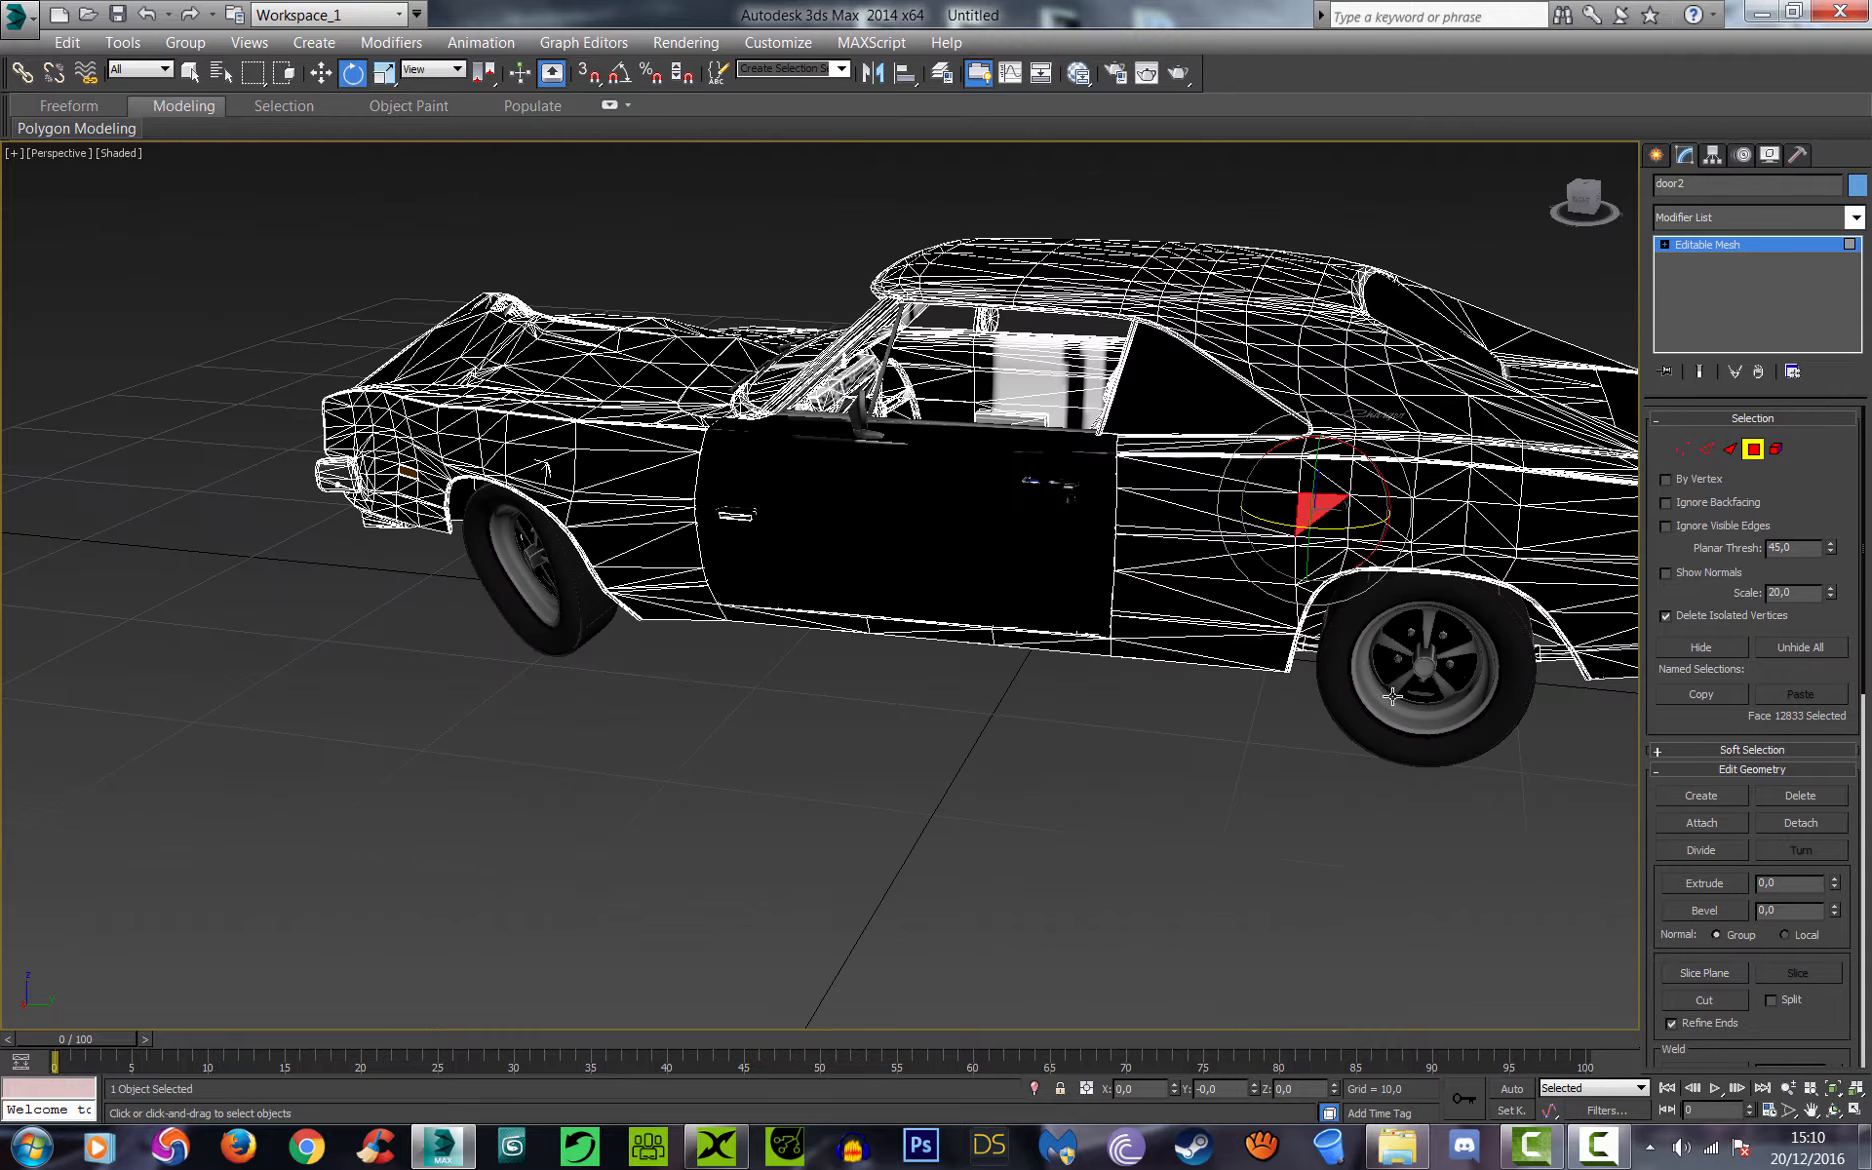
click(1161, 744)
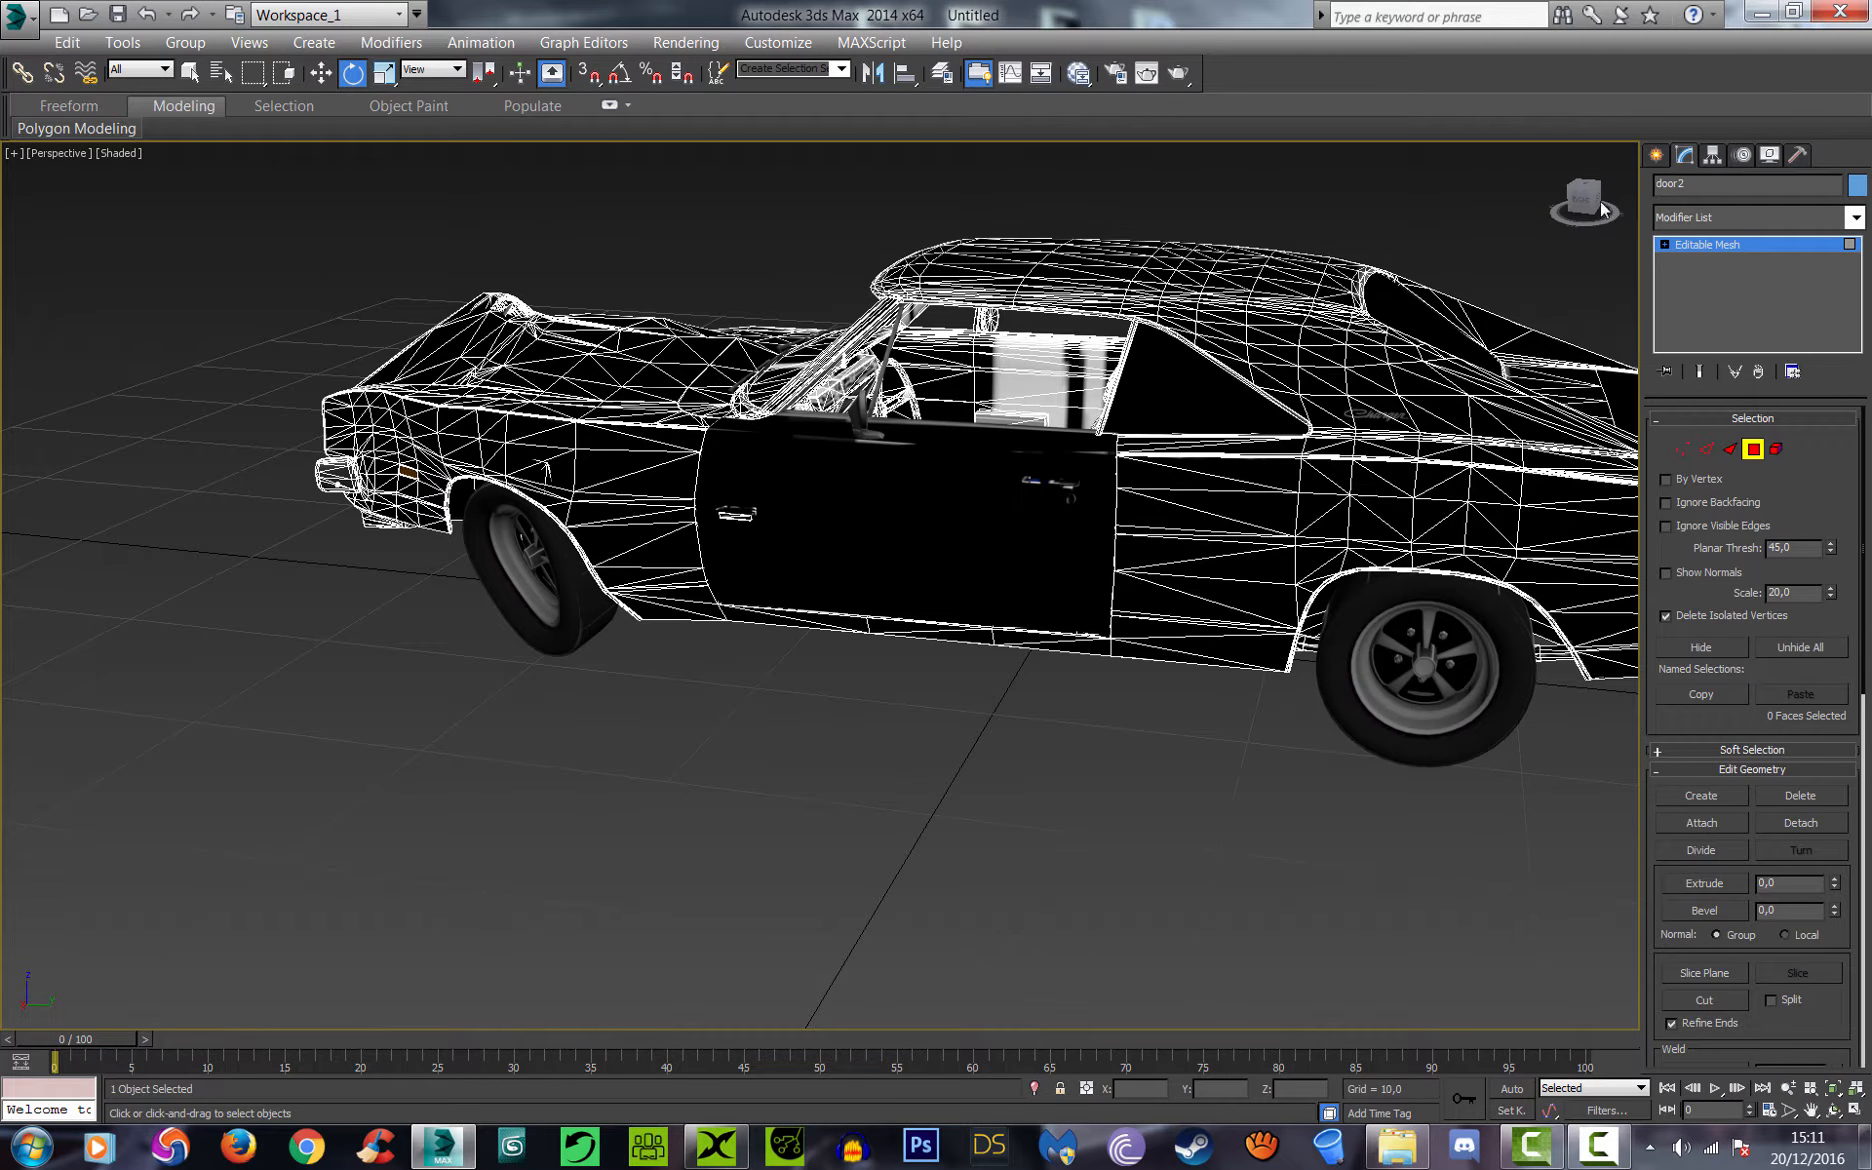
Step: Pick a body polygon inside the door opening, leave Polygon level, and deselect the car body
mouse_move(1583, 200)
mouse_down()
mouse_move(1583, 270)
mouse_move(1495, 268)
mouse_move(1570, 225)
mouse_move(1590, 165)
mouse_up()
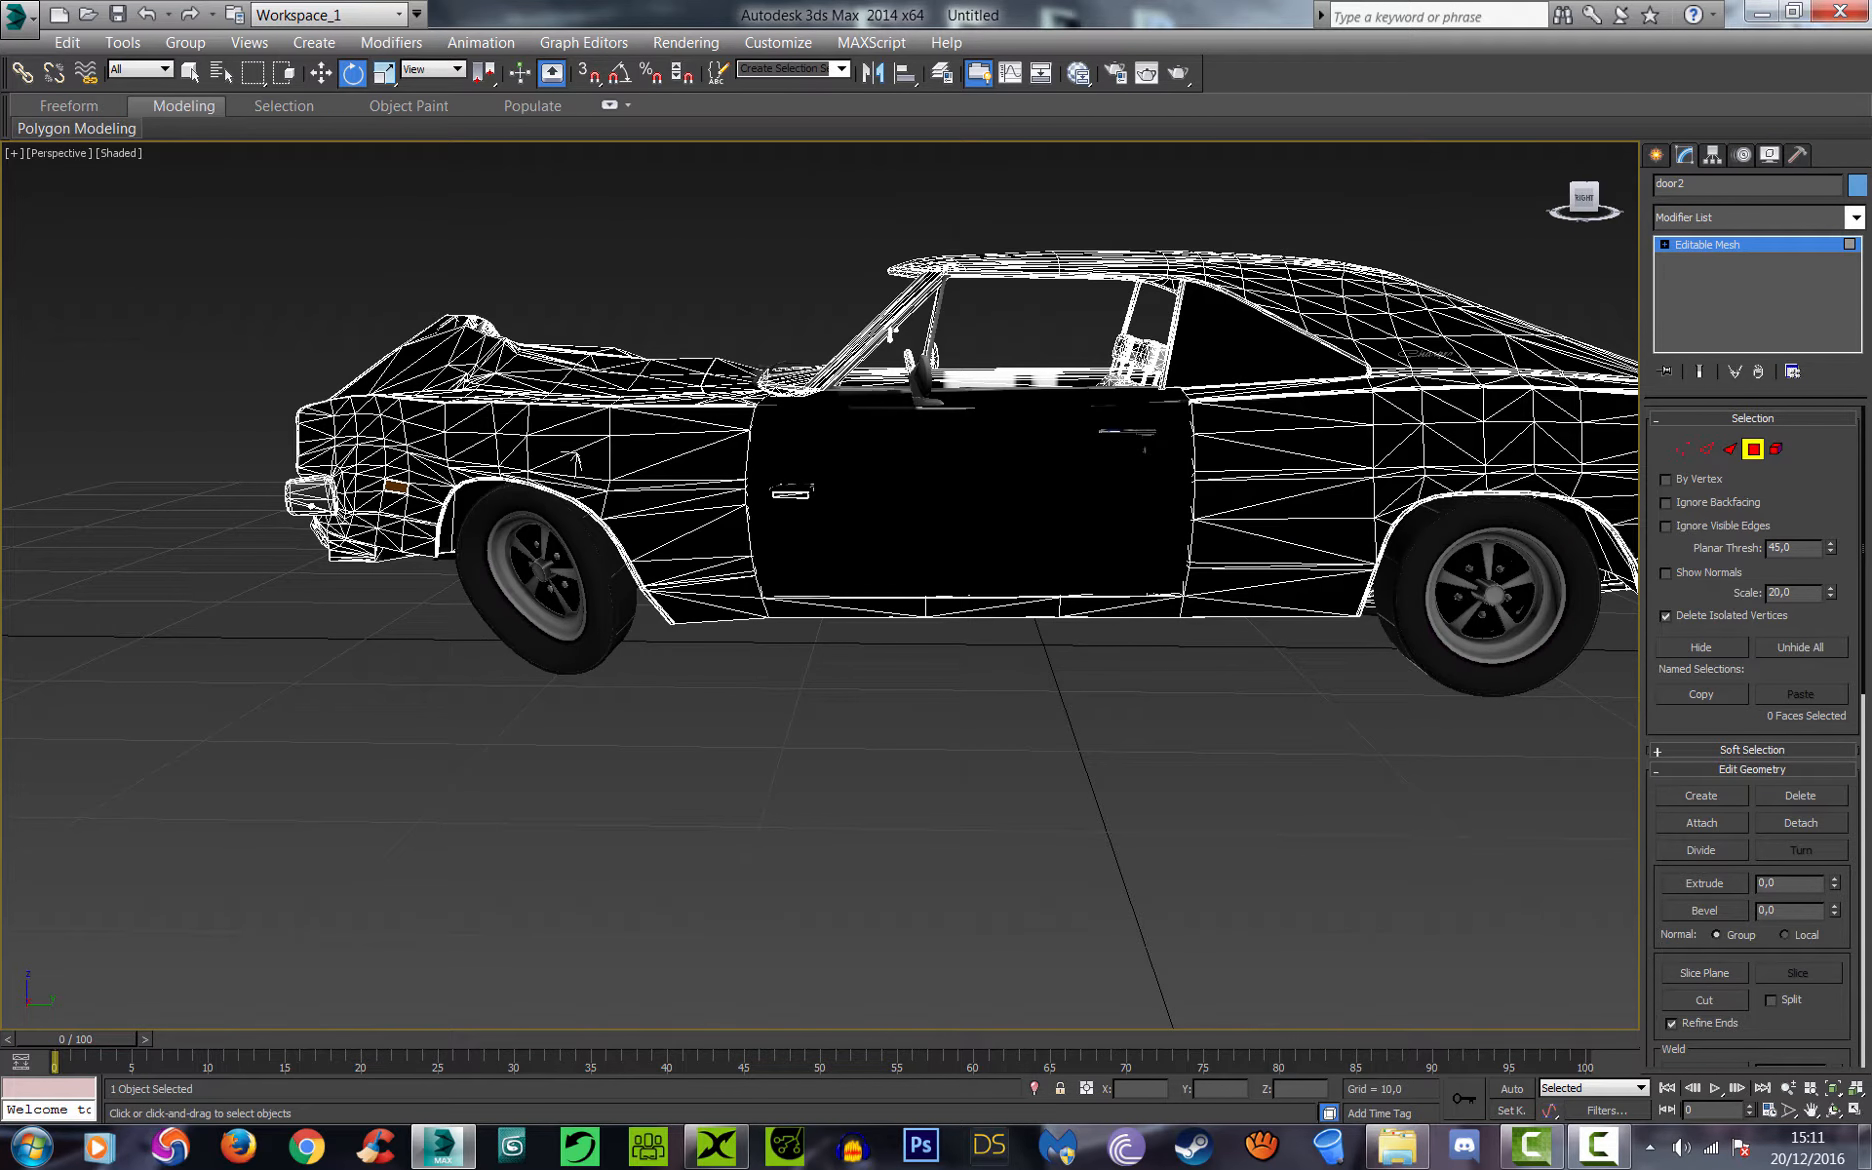
drag(1590, 165, 1590, 160)
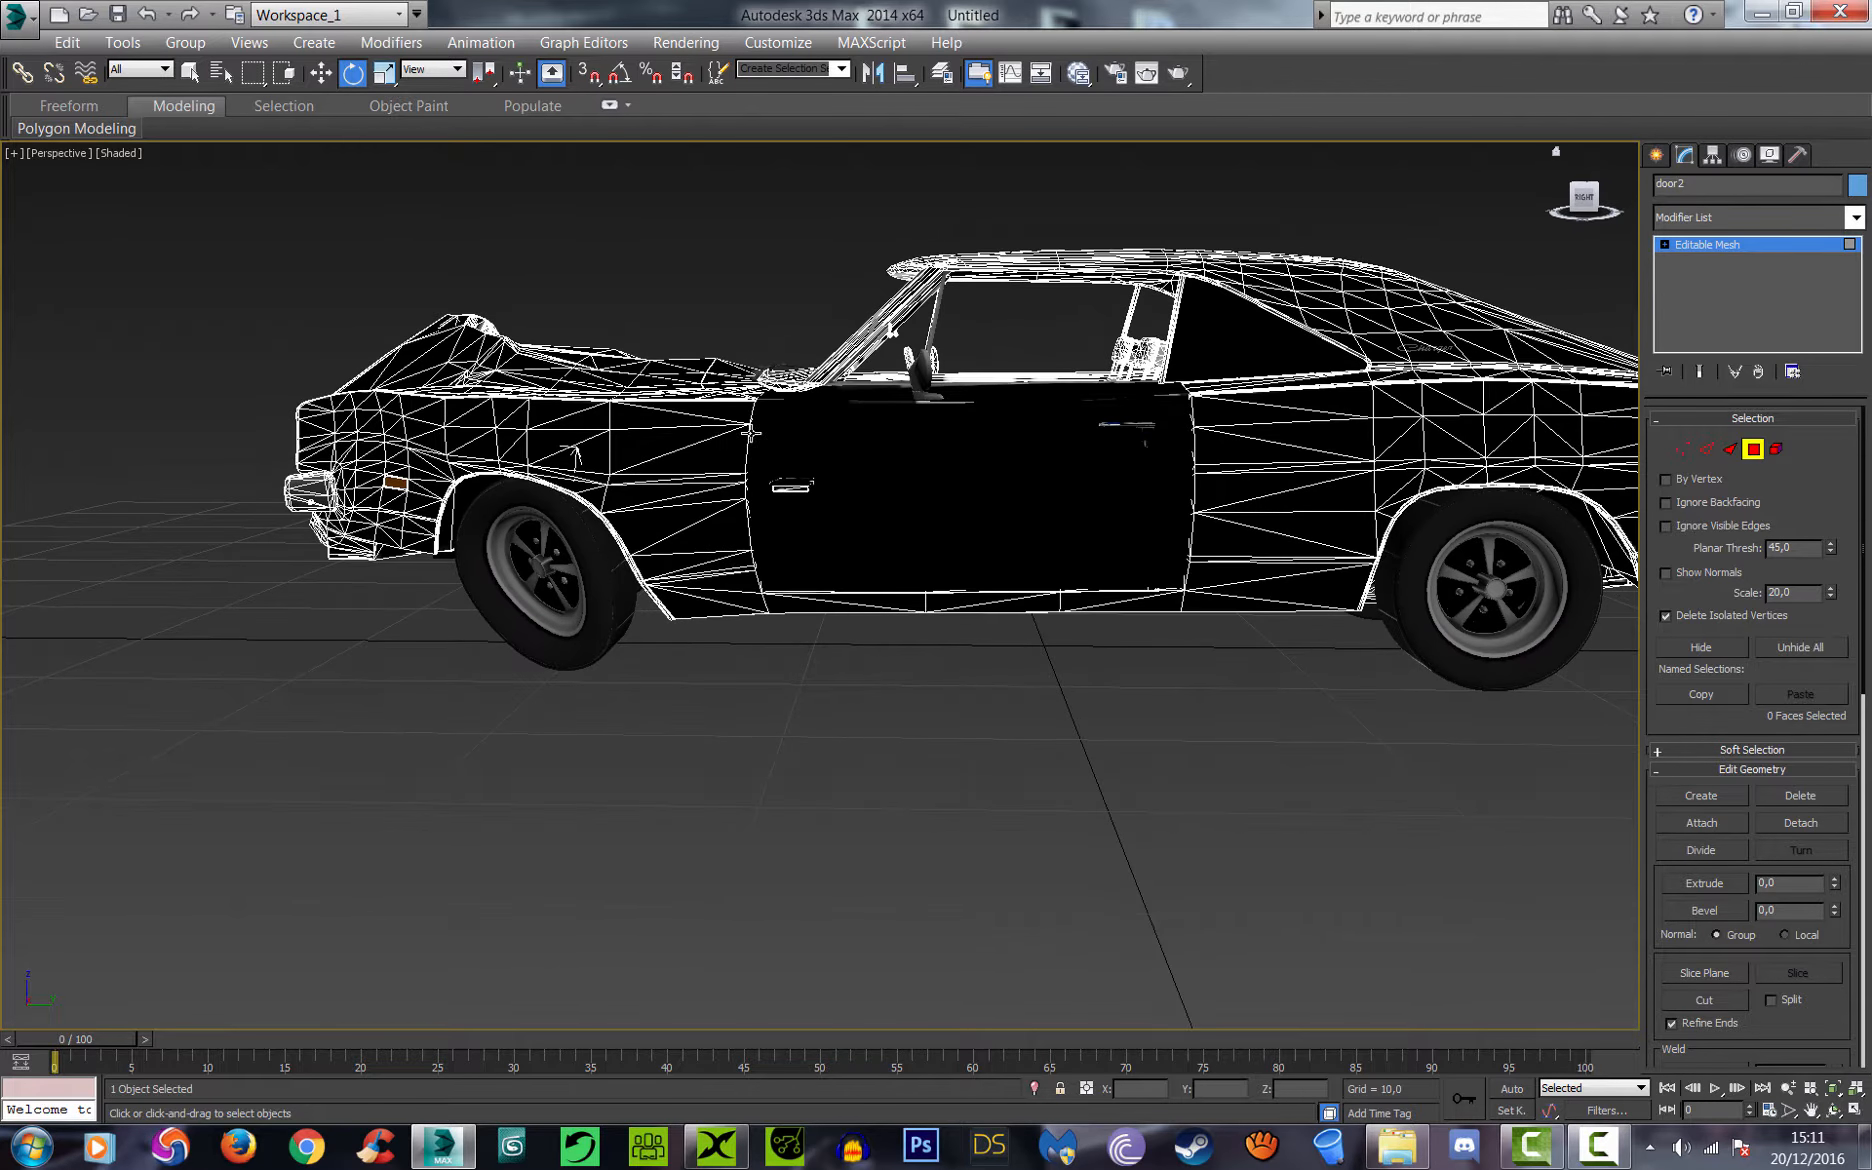
scroll(752, 440, up, 3)
click(1032, 516)
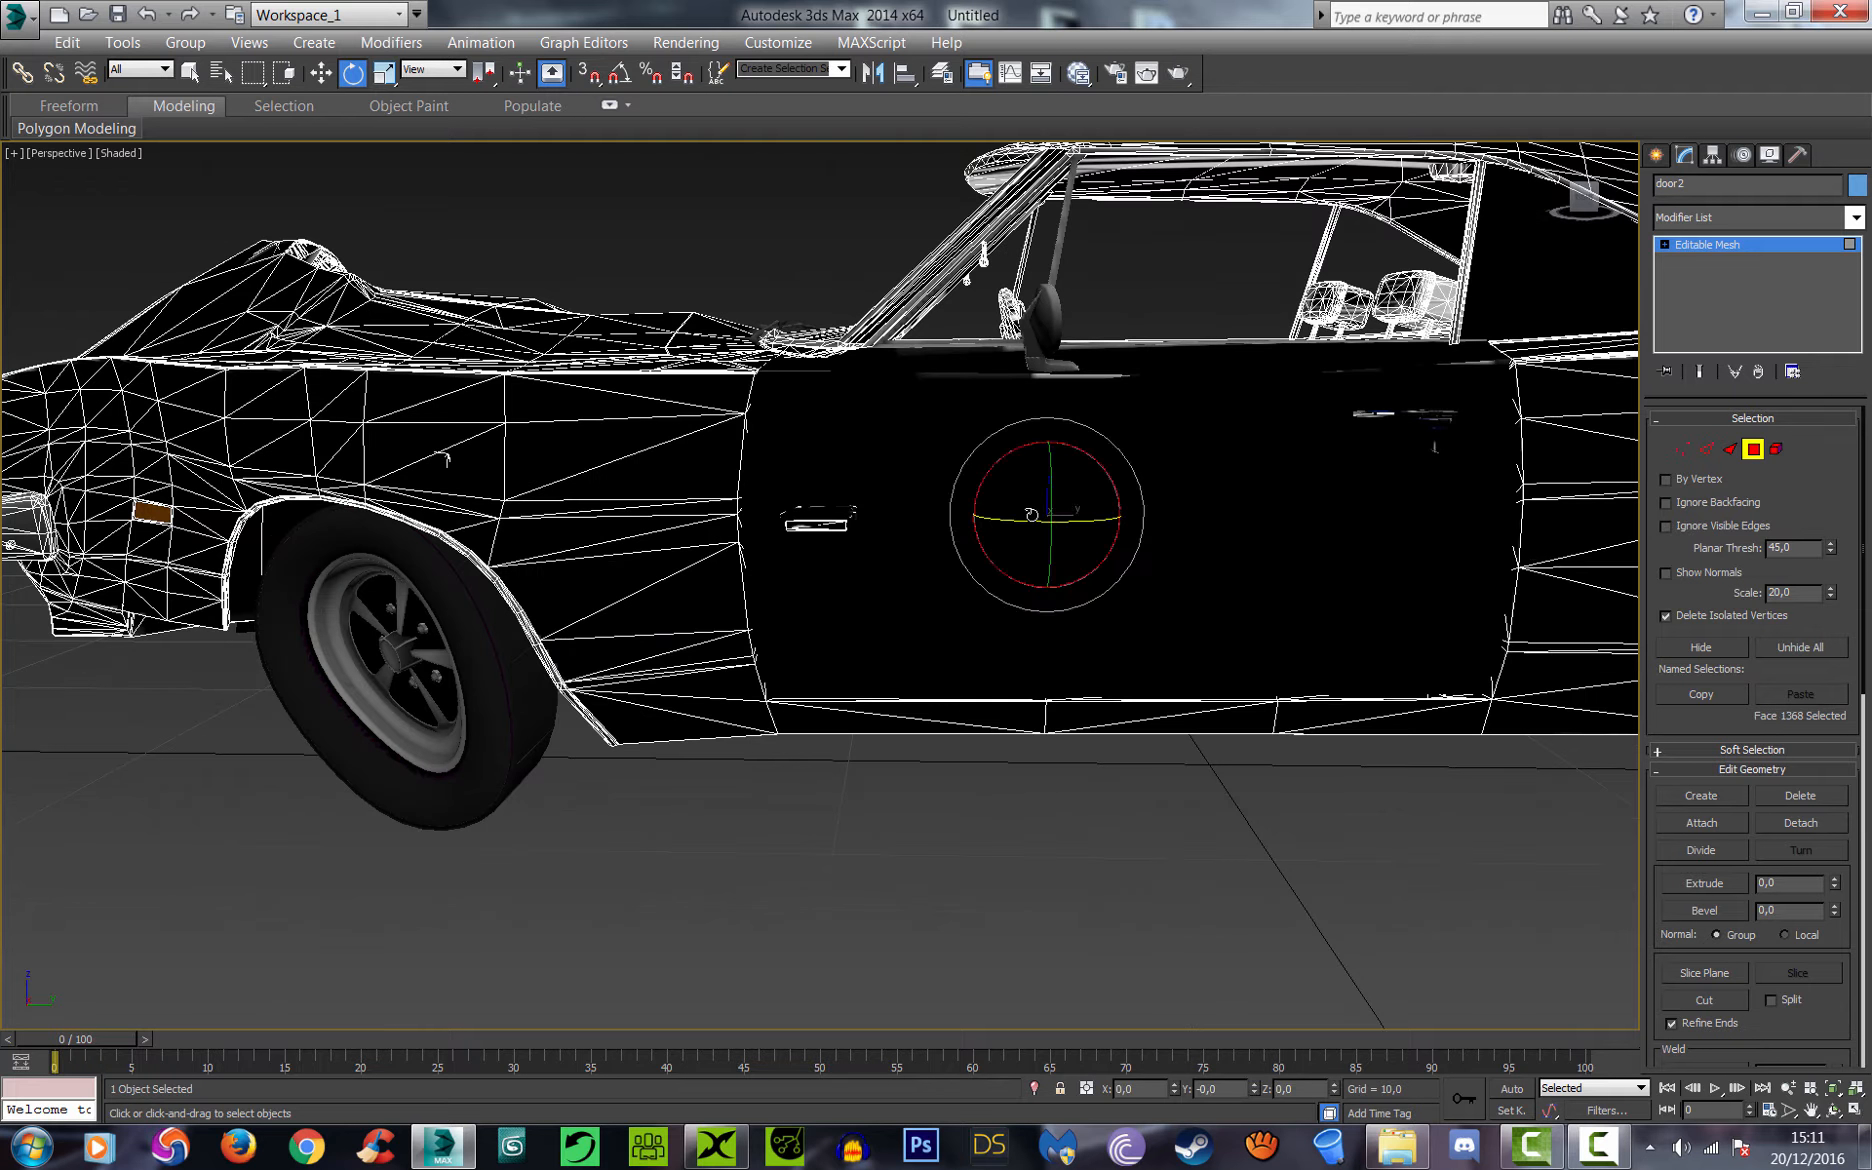
click(1681, 246)
click(1204, 888)
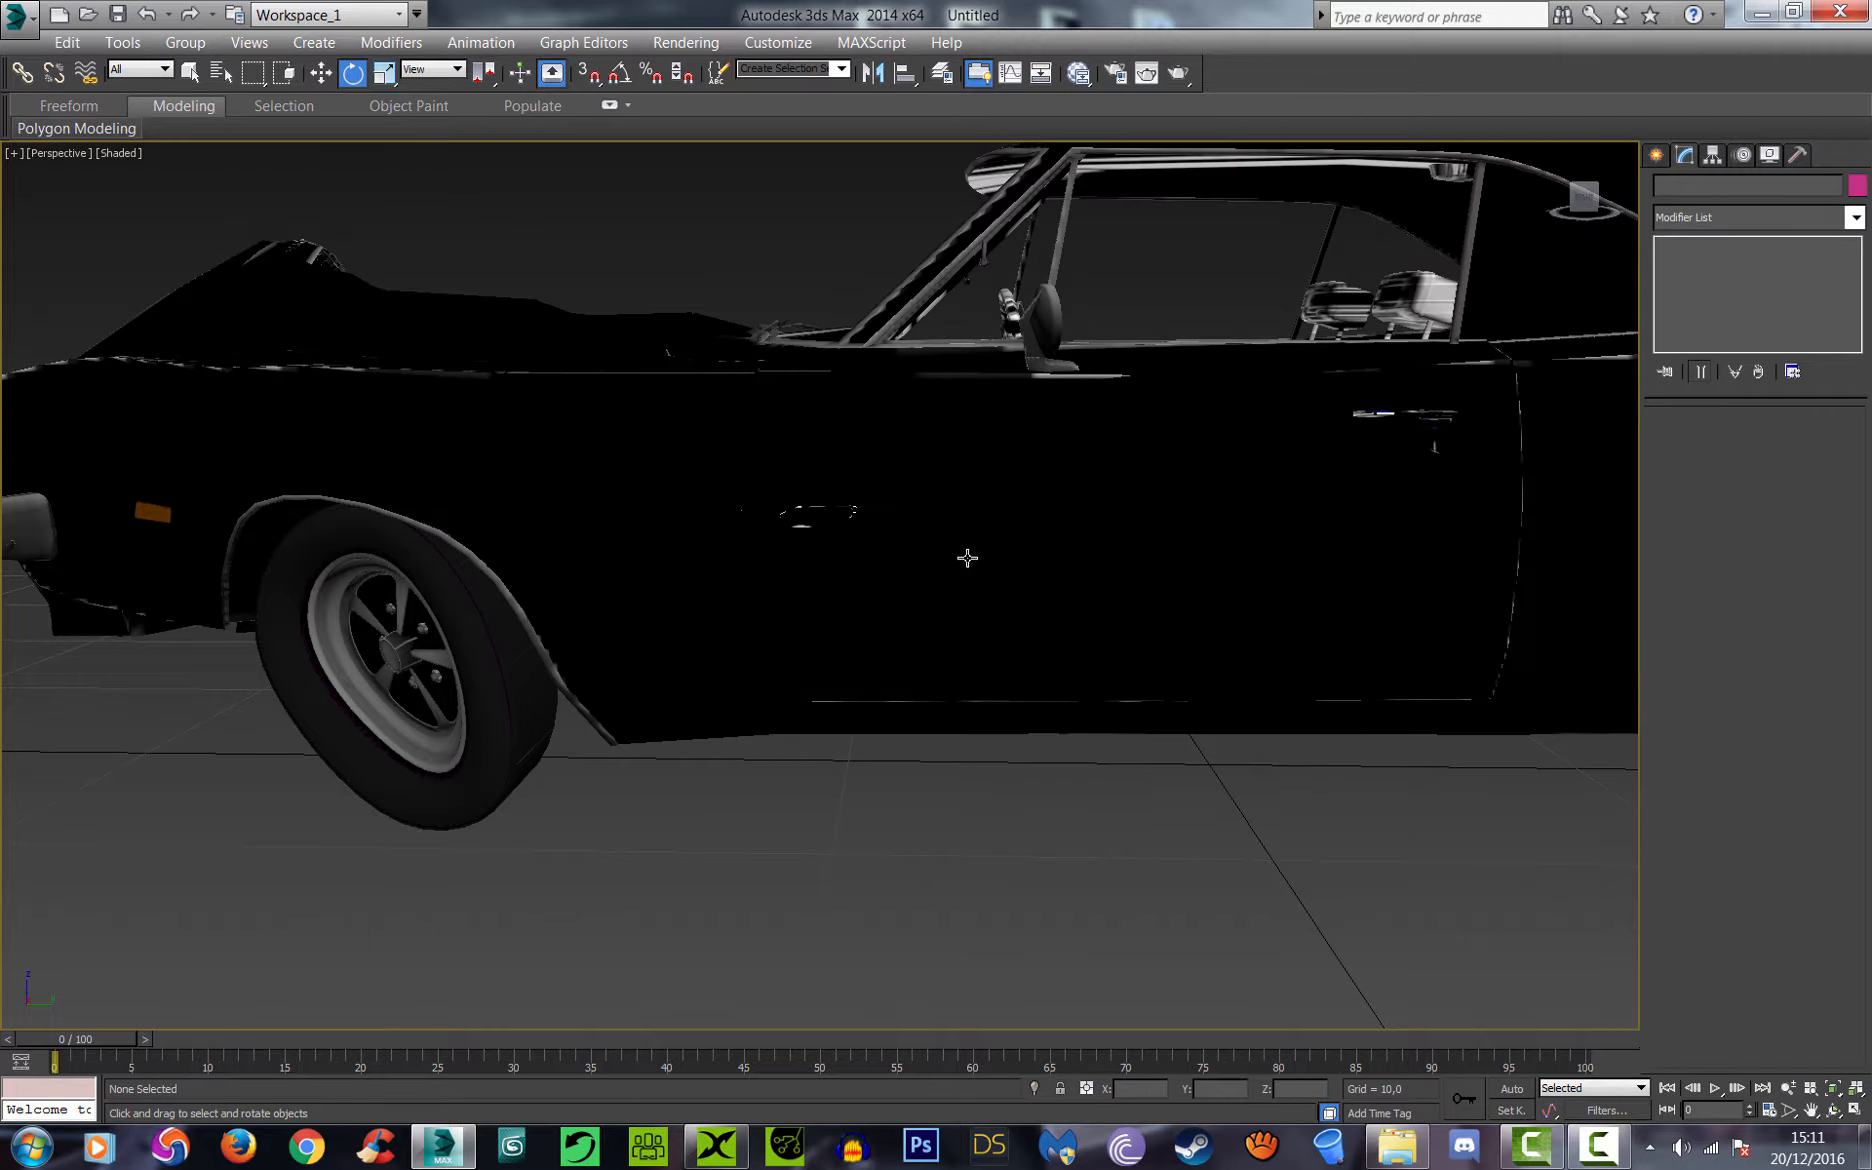
Step: Select the door with the car body for comparison, reselect only the door, and enter its Polygon level
click(966, 557)
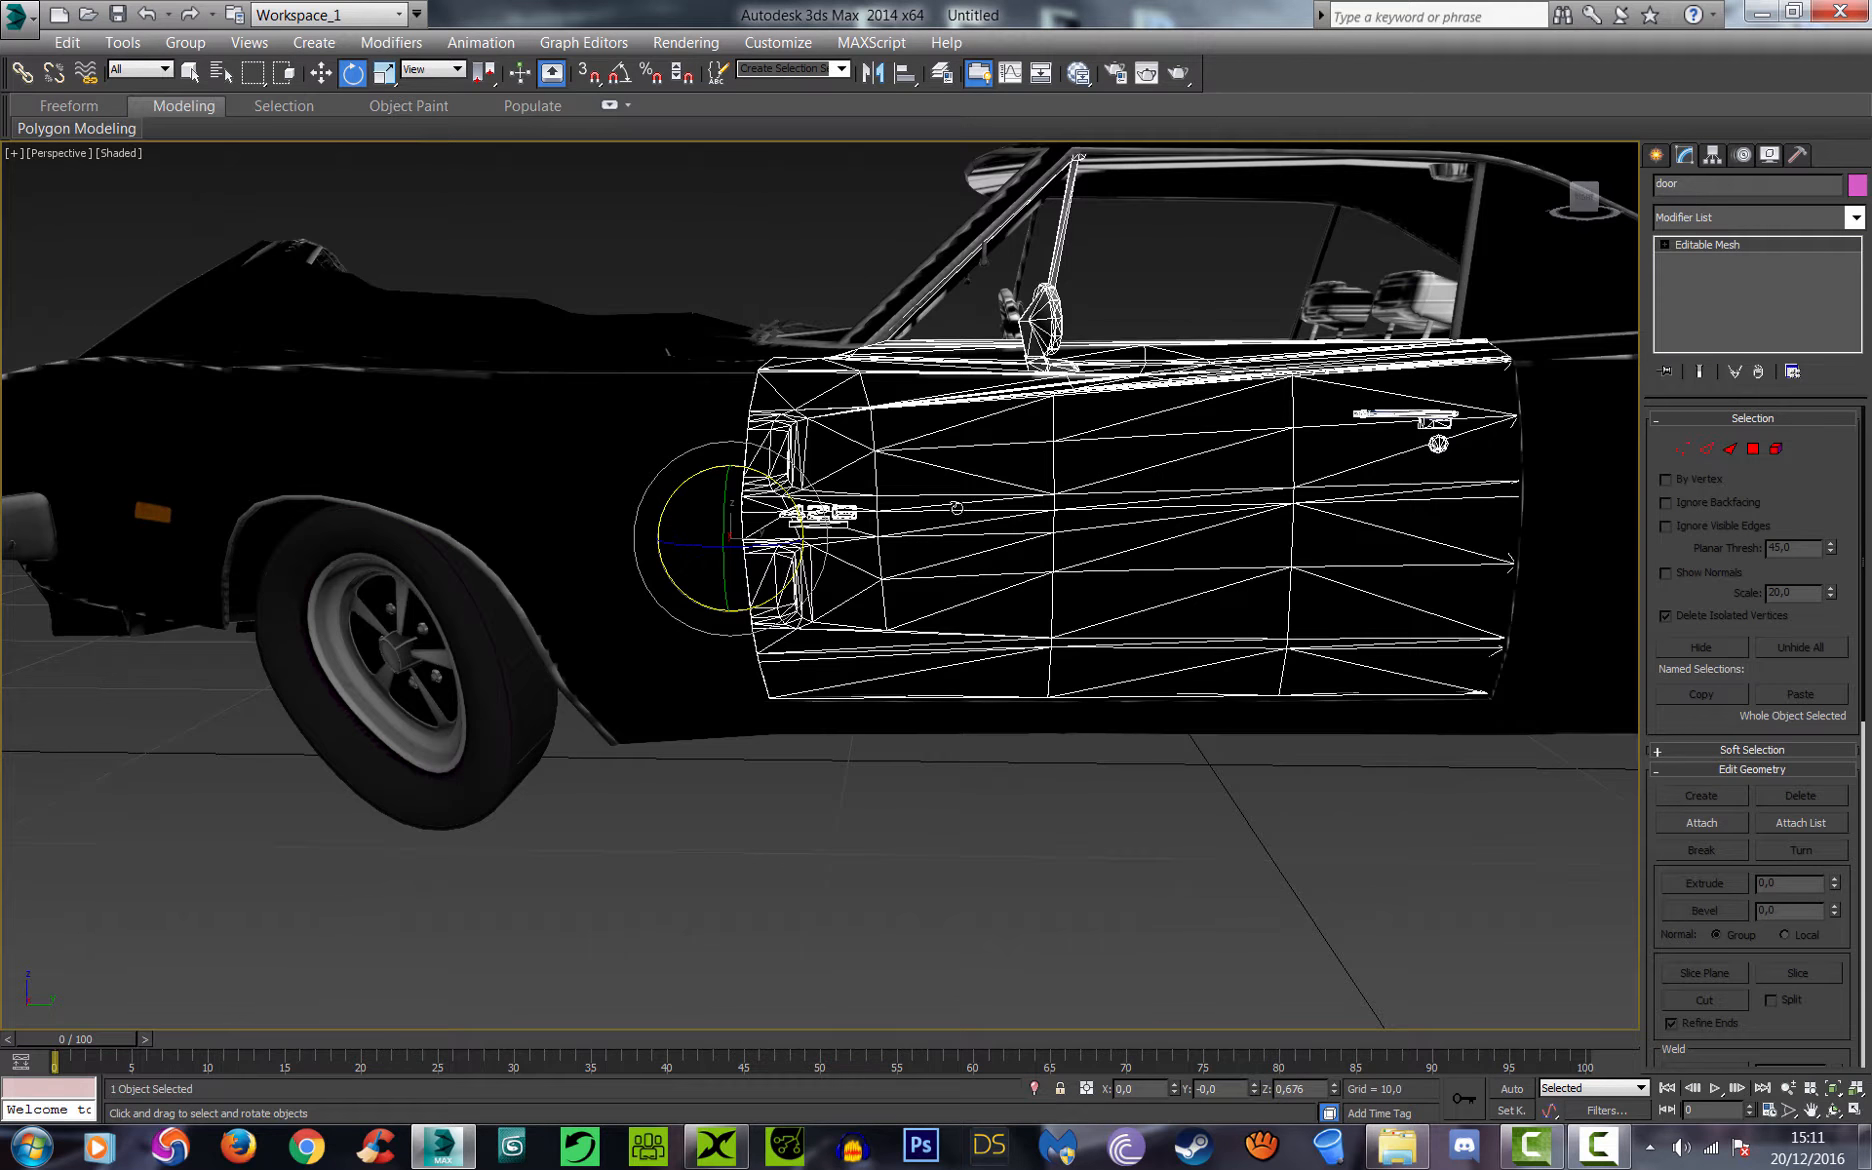
ctrl+click(632, 478)
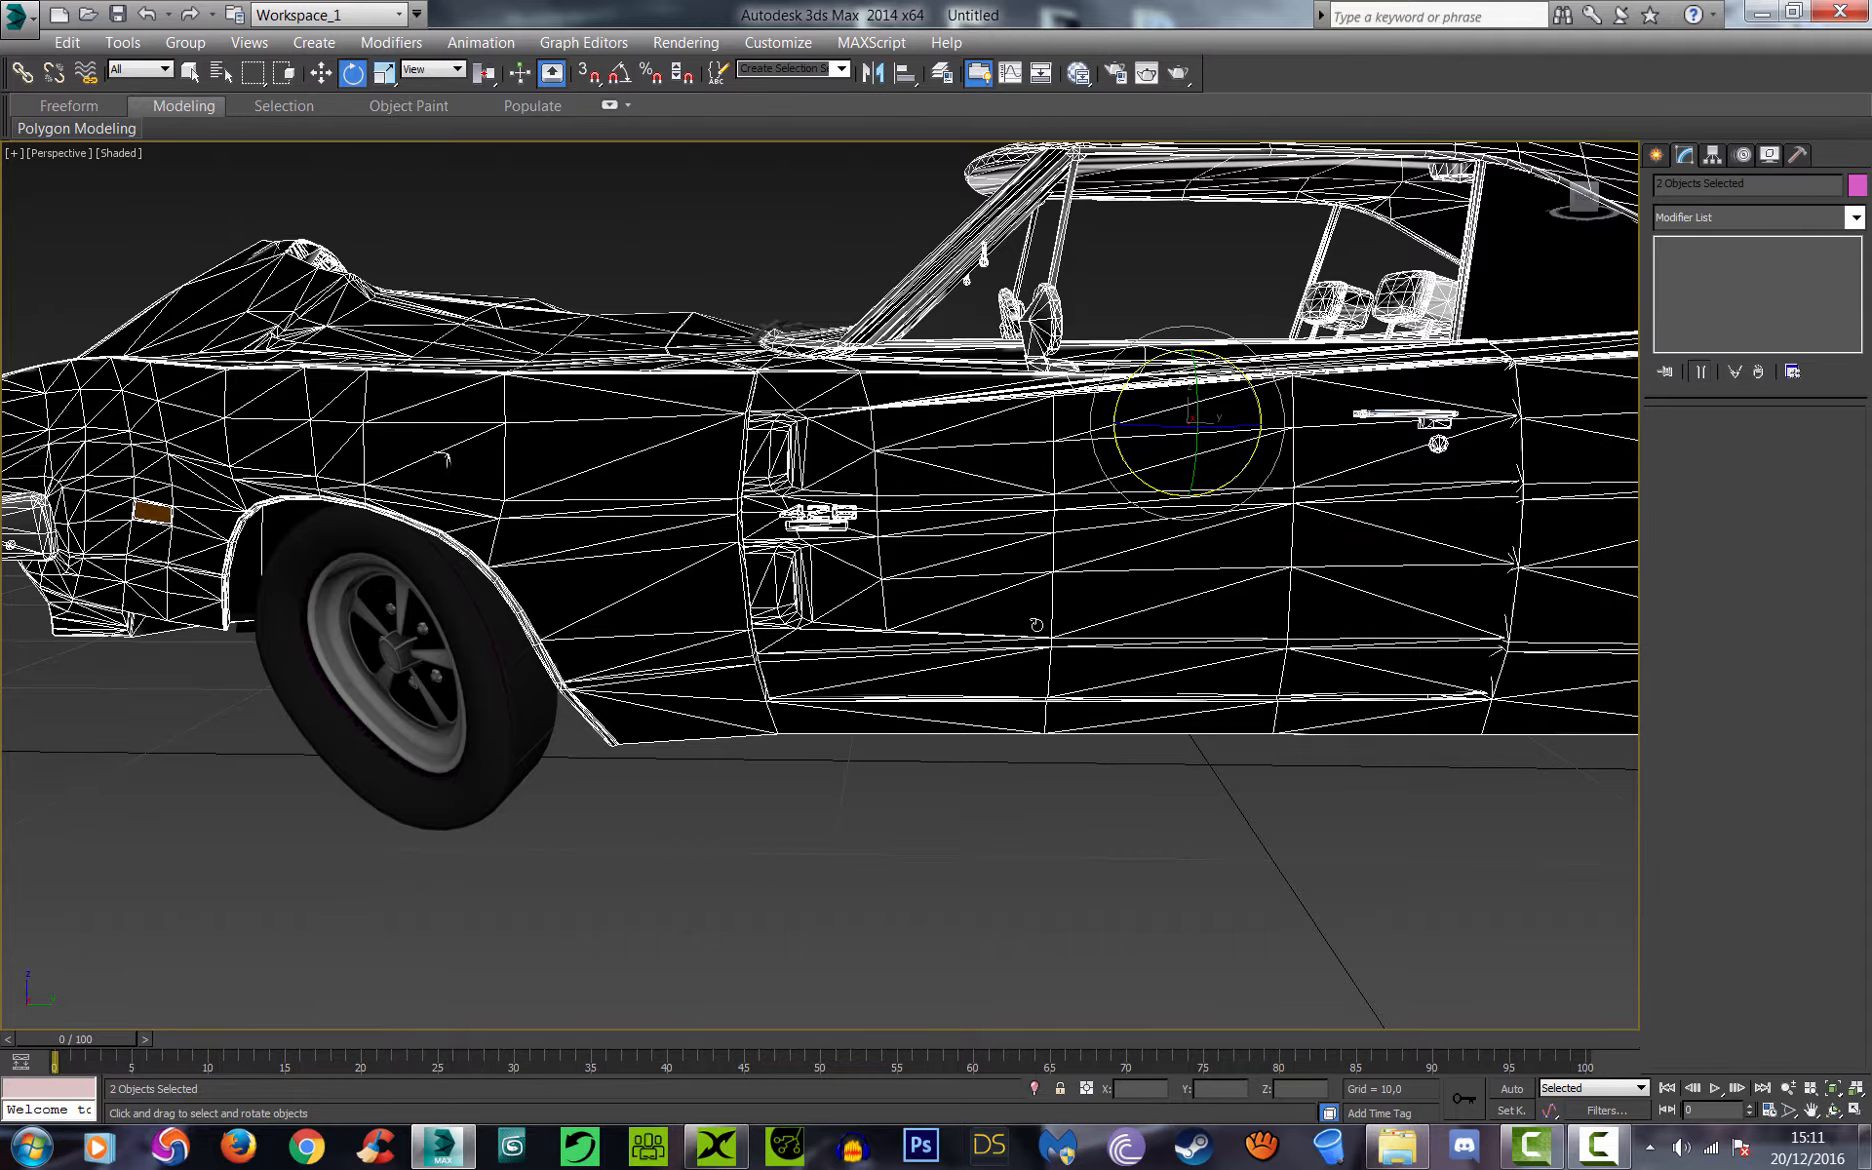
click(948, 596)
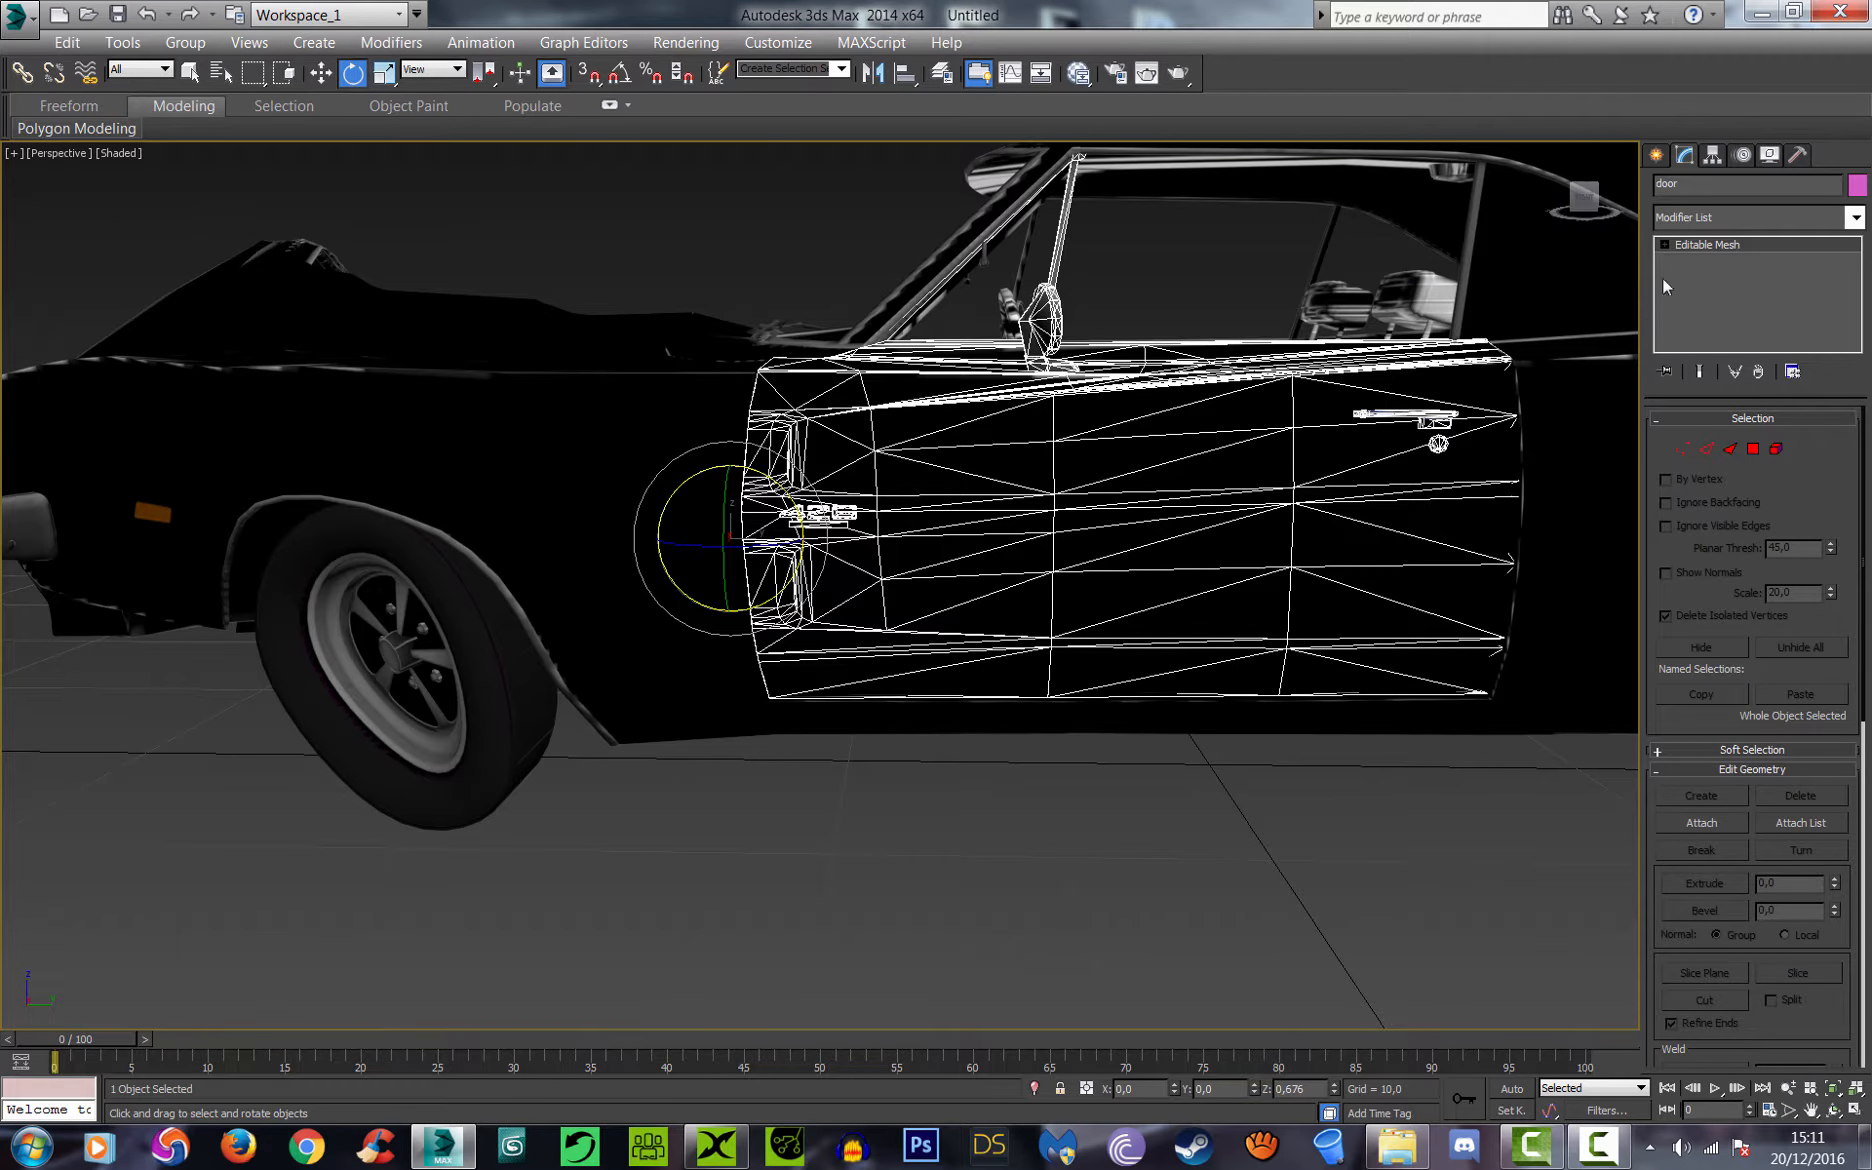
click(1697, 244)
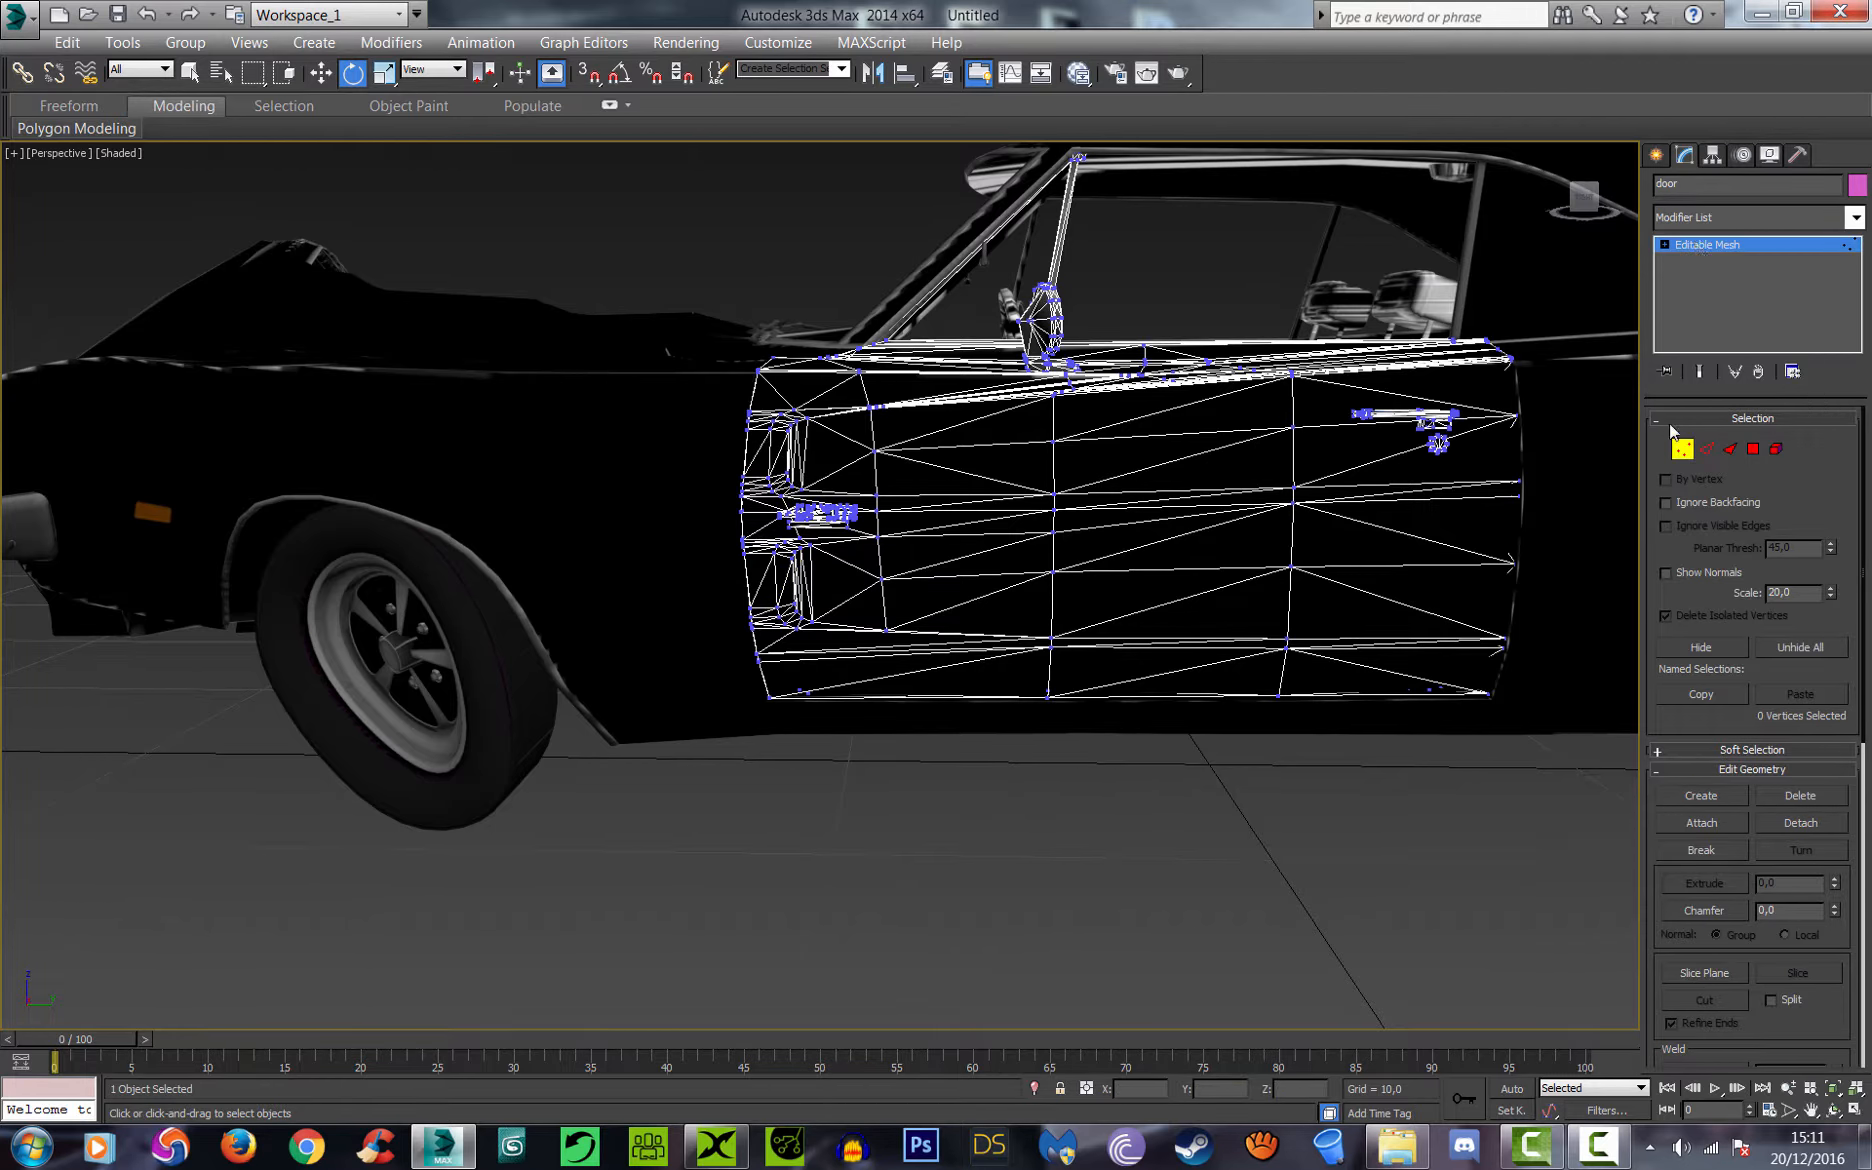
click(1753, 449)
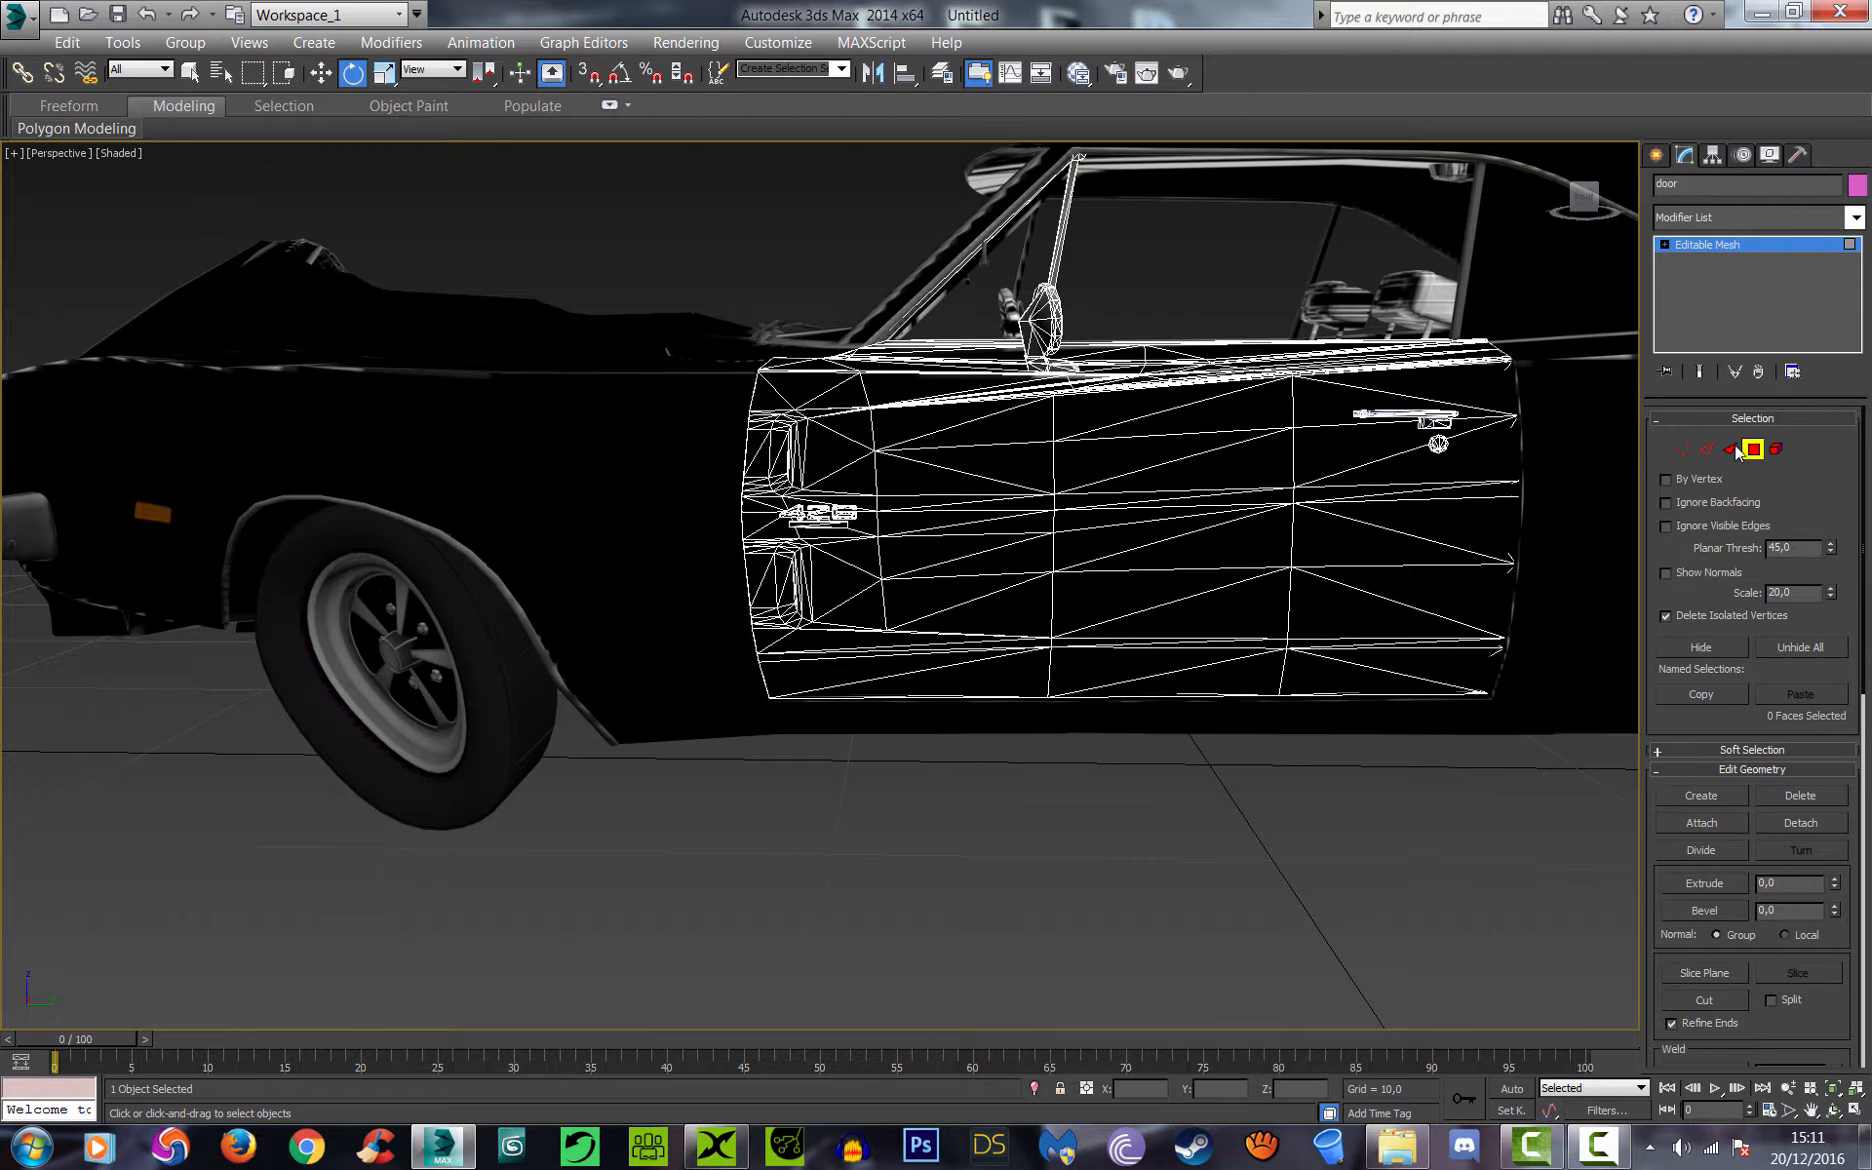
Step: Pick polygons one at a time at the door's lower front corner and along its rear edge
click(806, 667)
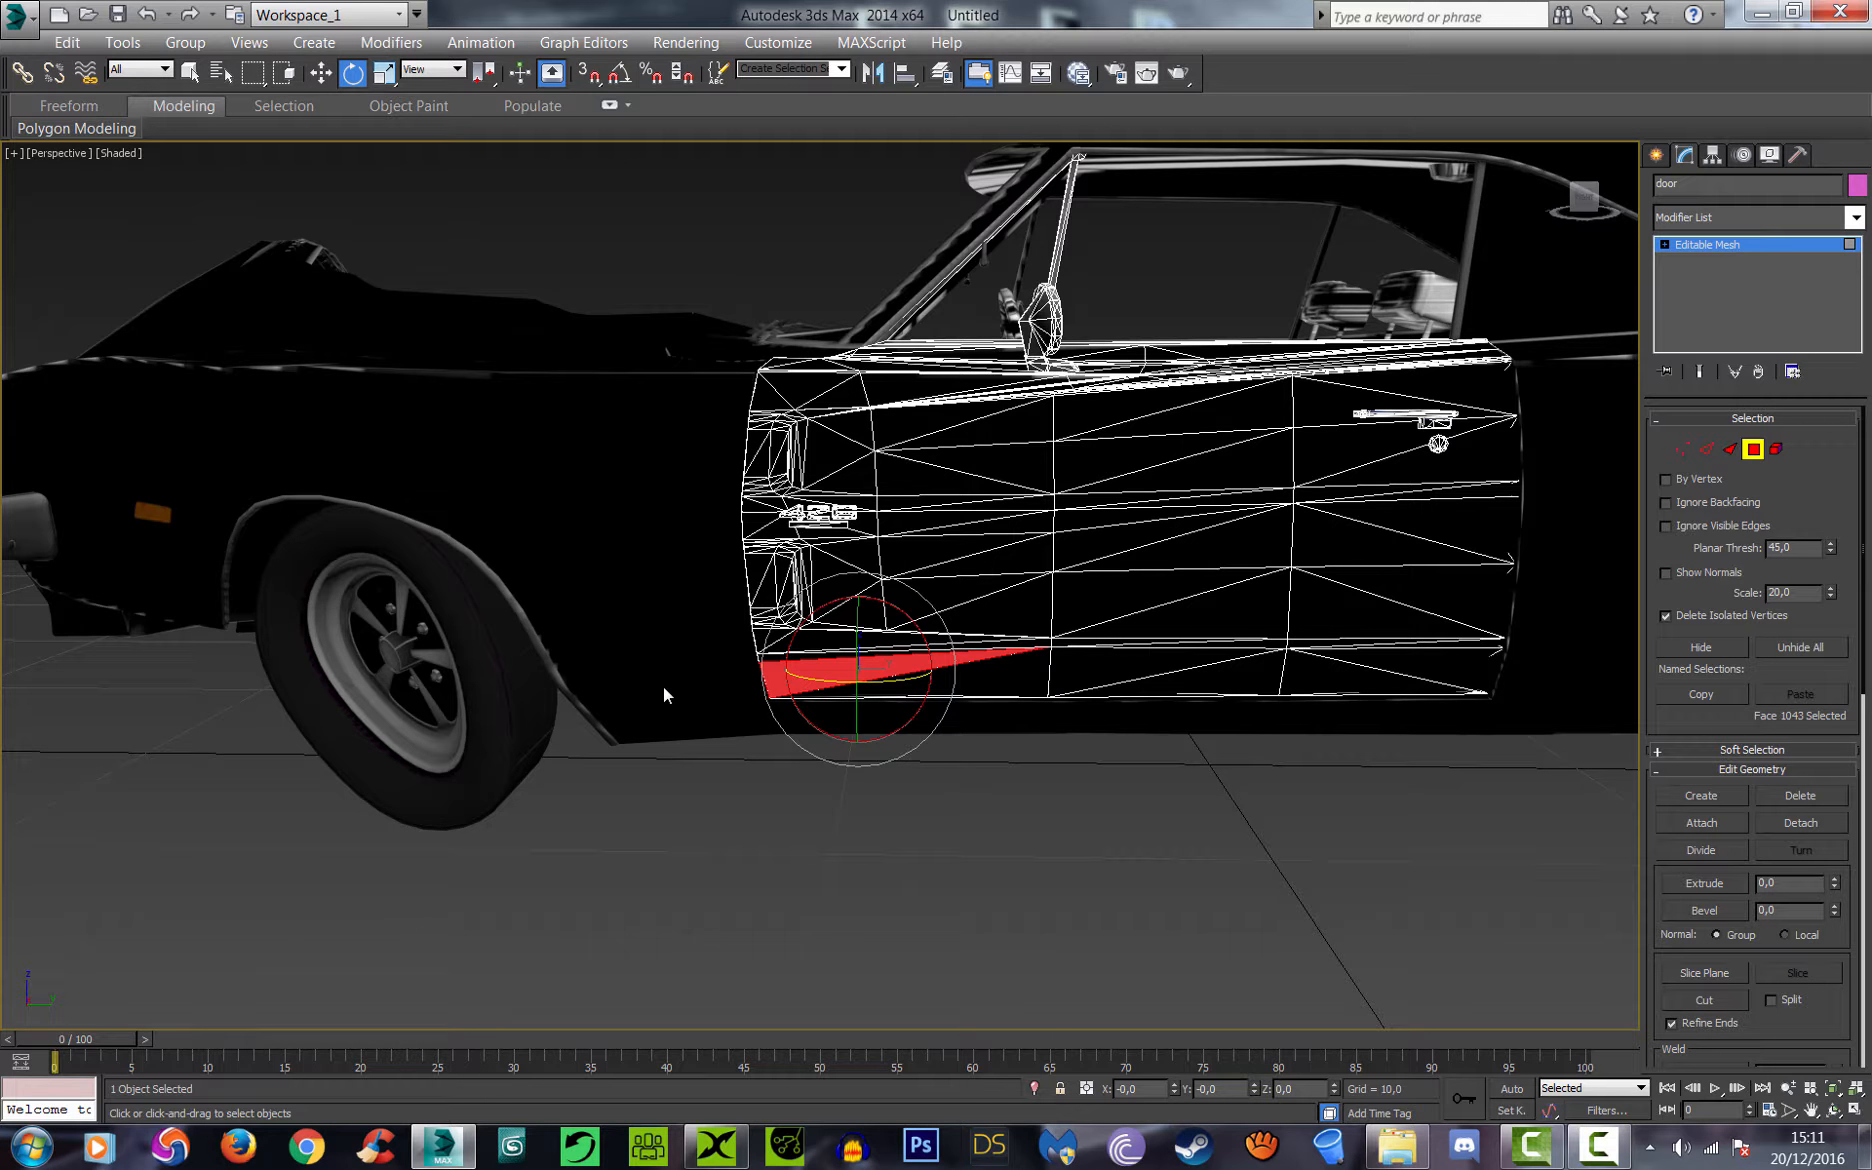
click(1490, 457)
click(1494, 403)
click(1484, 521)
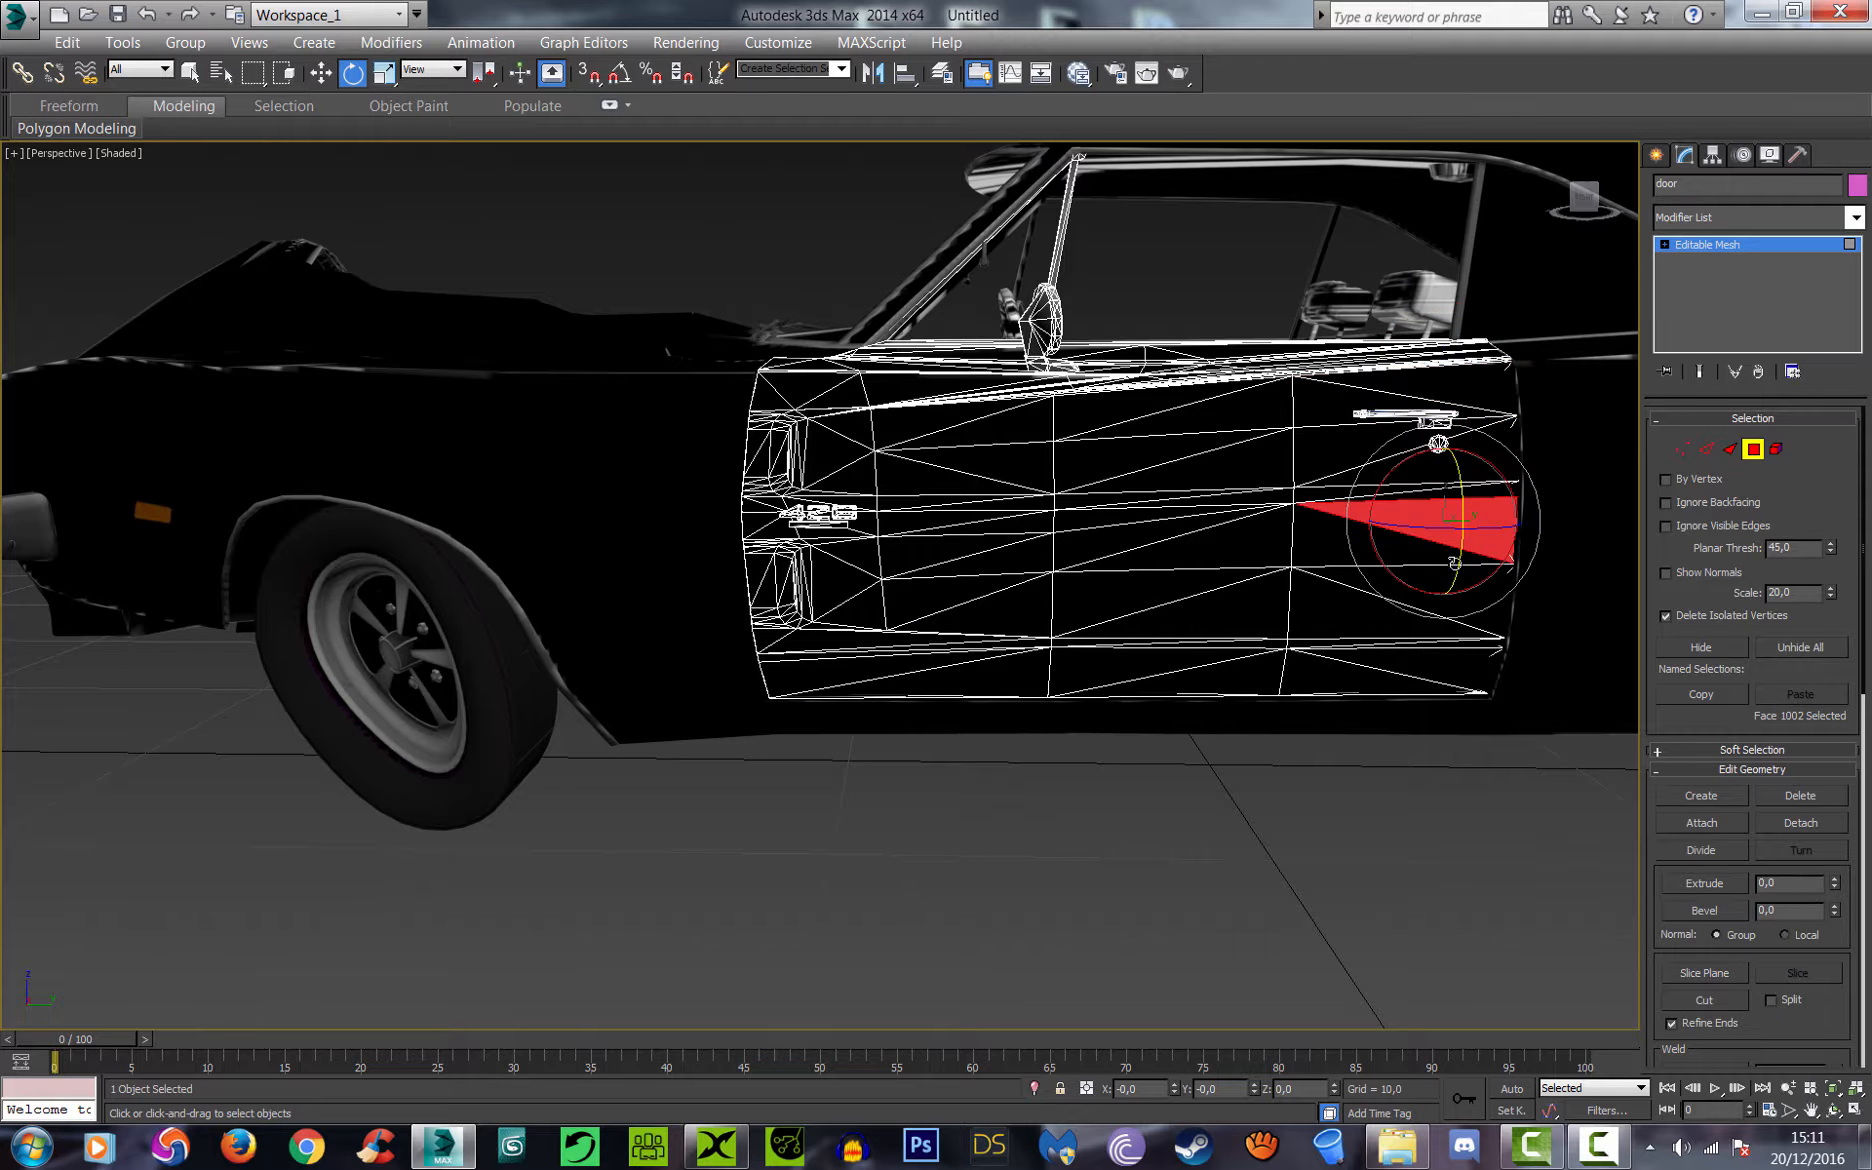
click(1448, 596)
click(1391, 561)
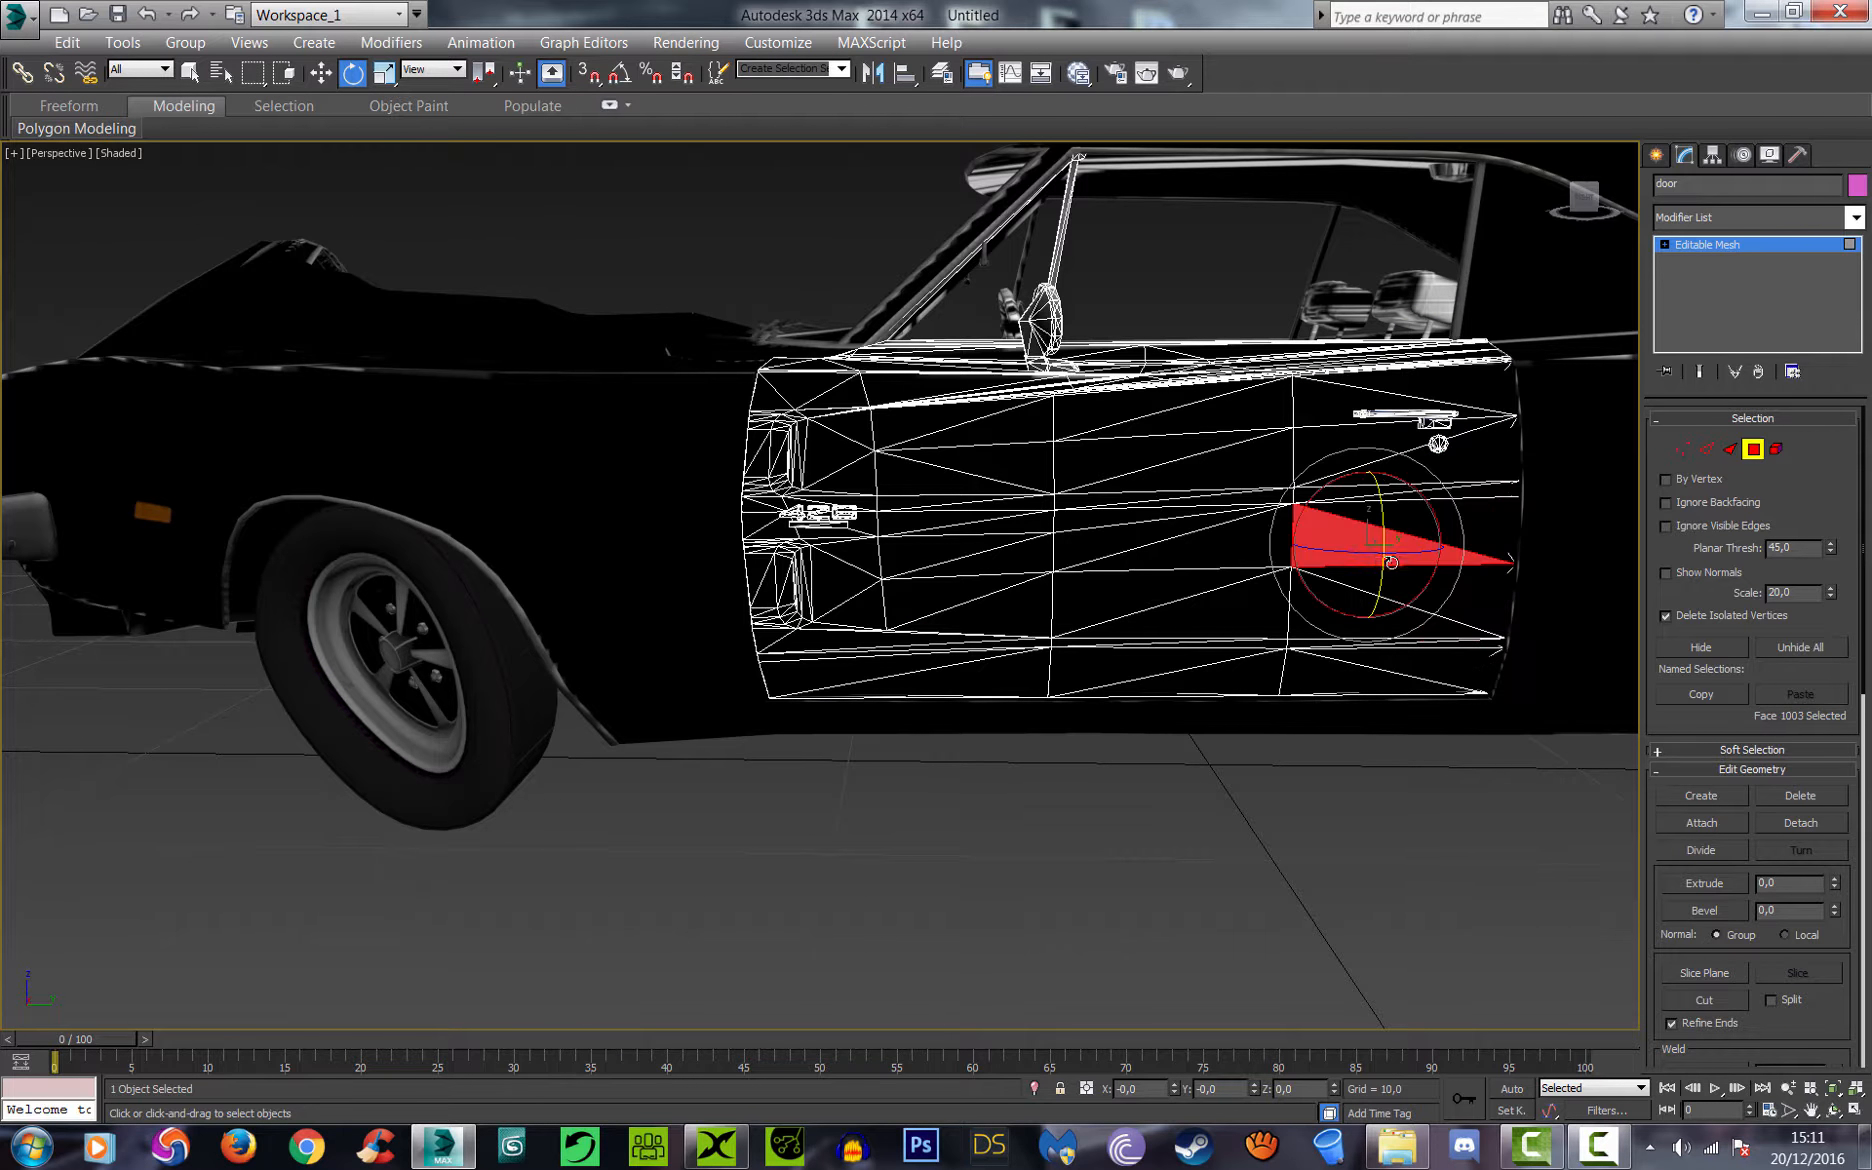
Step: Pick polygons near the door's front edge and upper front corner, clear the selection, and deselect the door
click(912, 477)
click(862, 468)
click(838, 462)
click(812, 397)
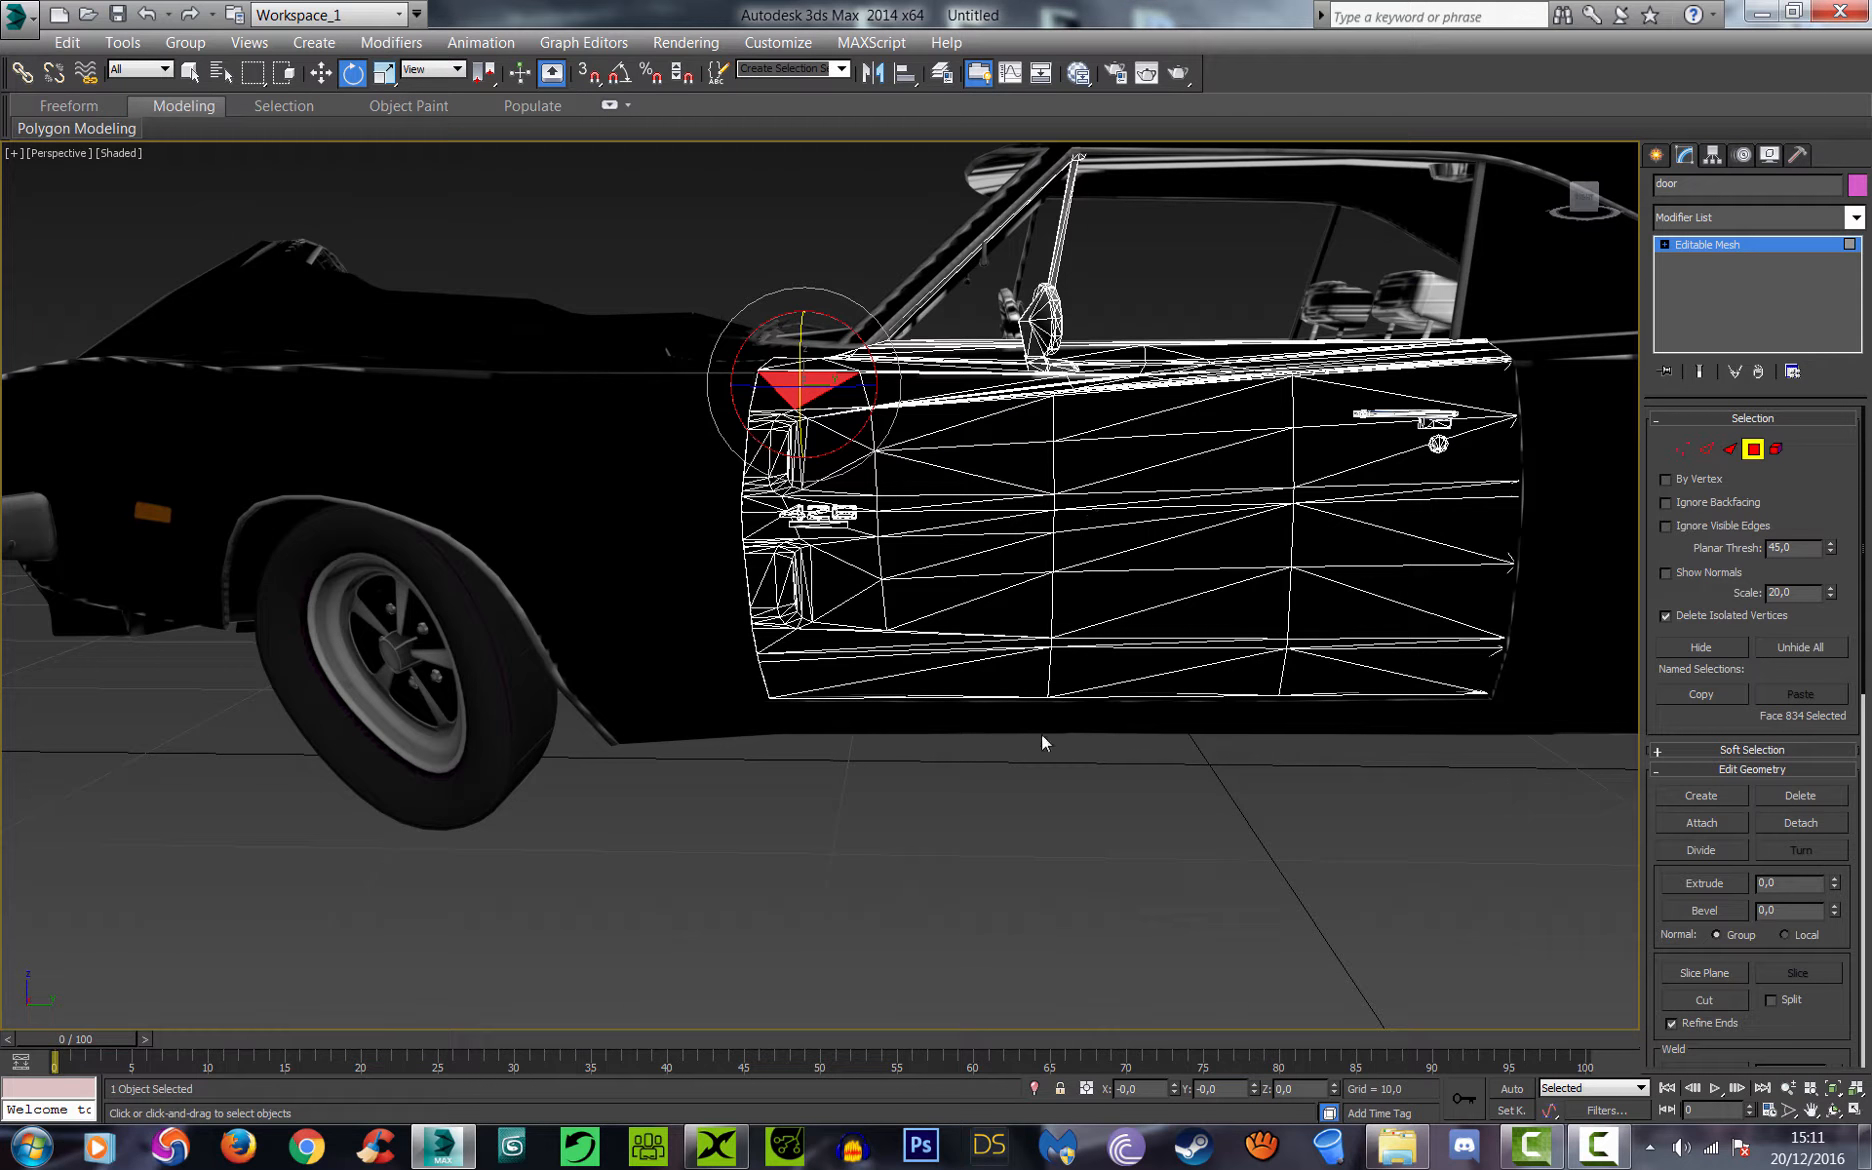
click(1053, 840)
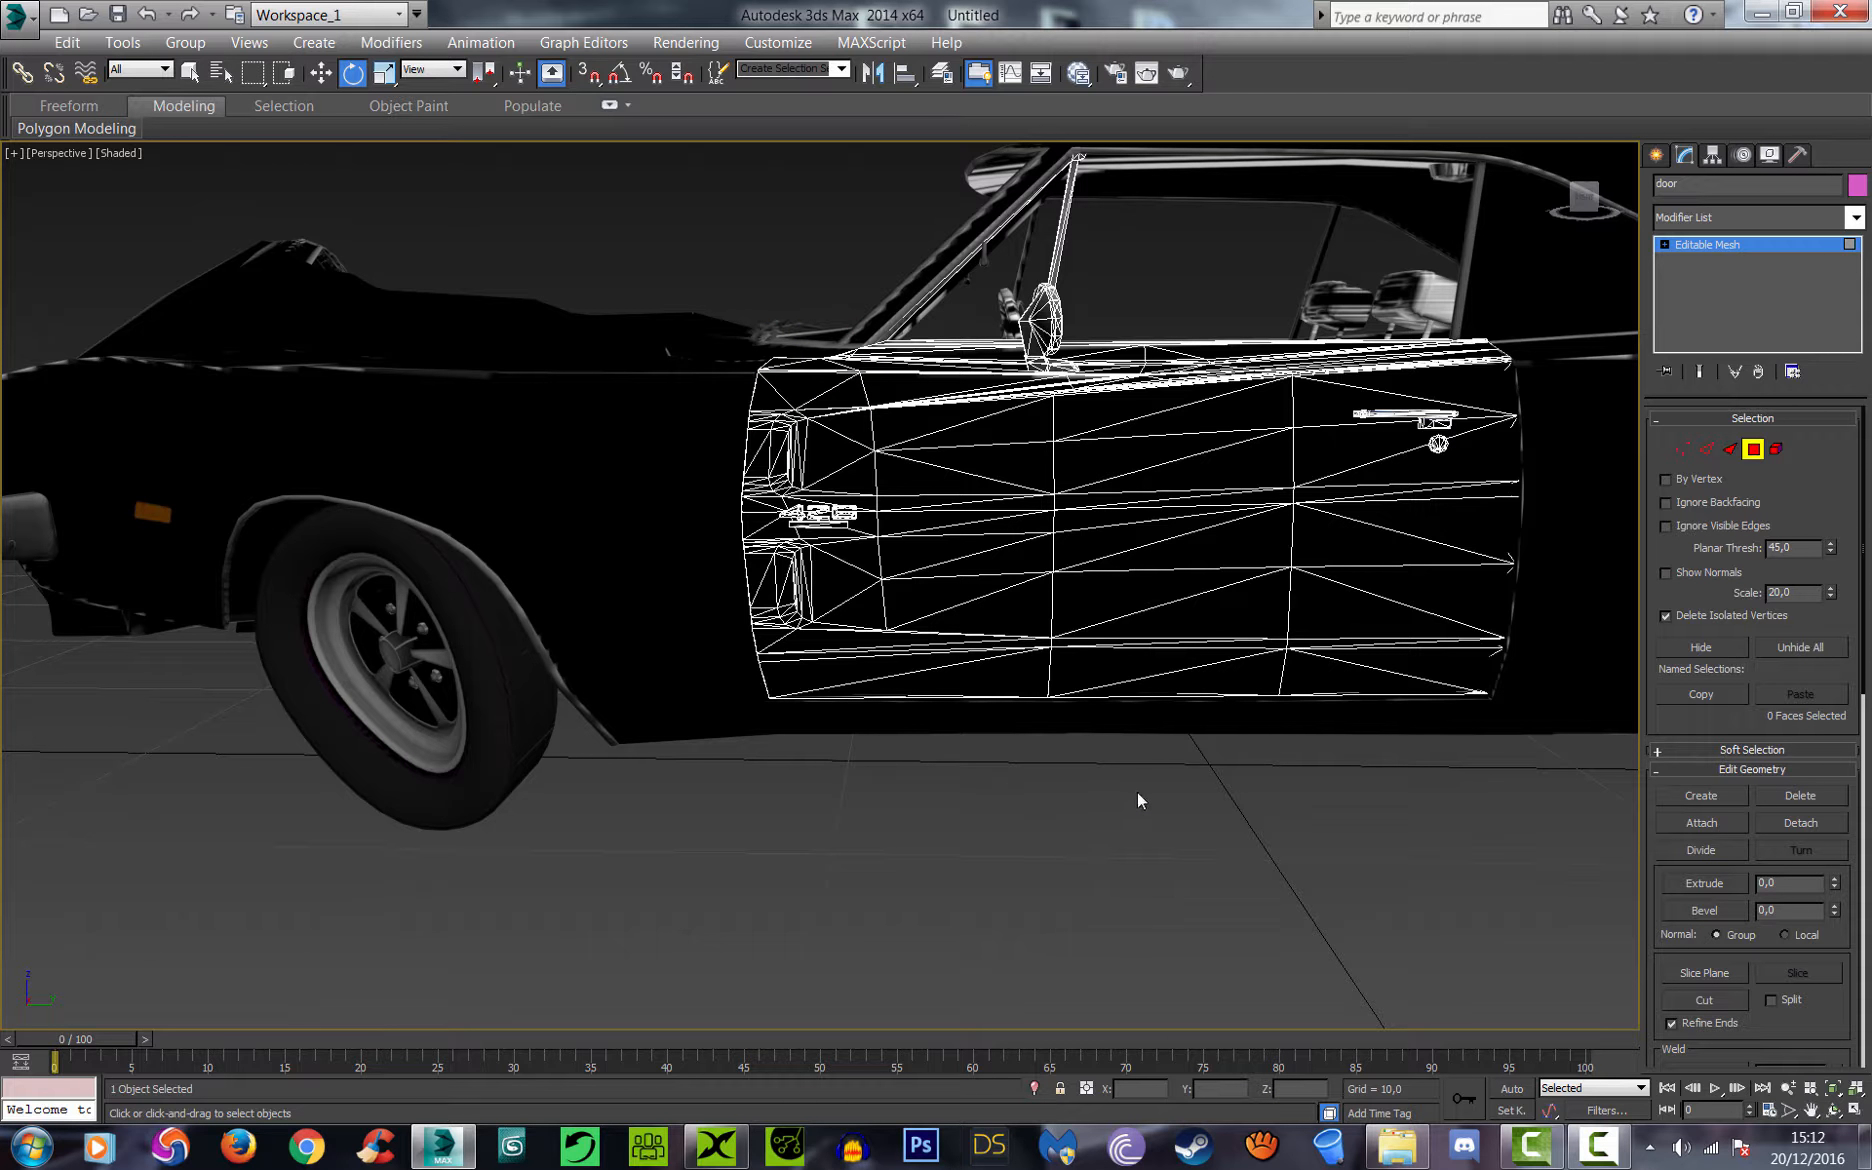
click(1164, 880)
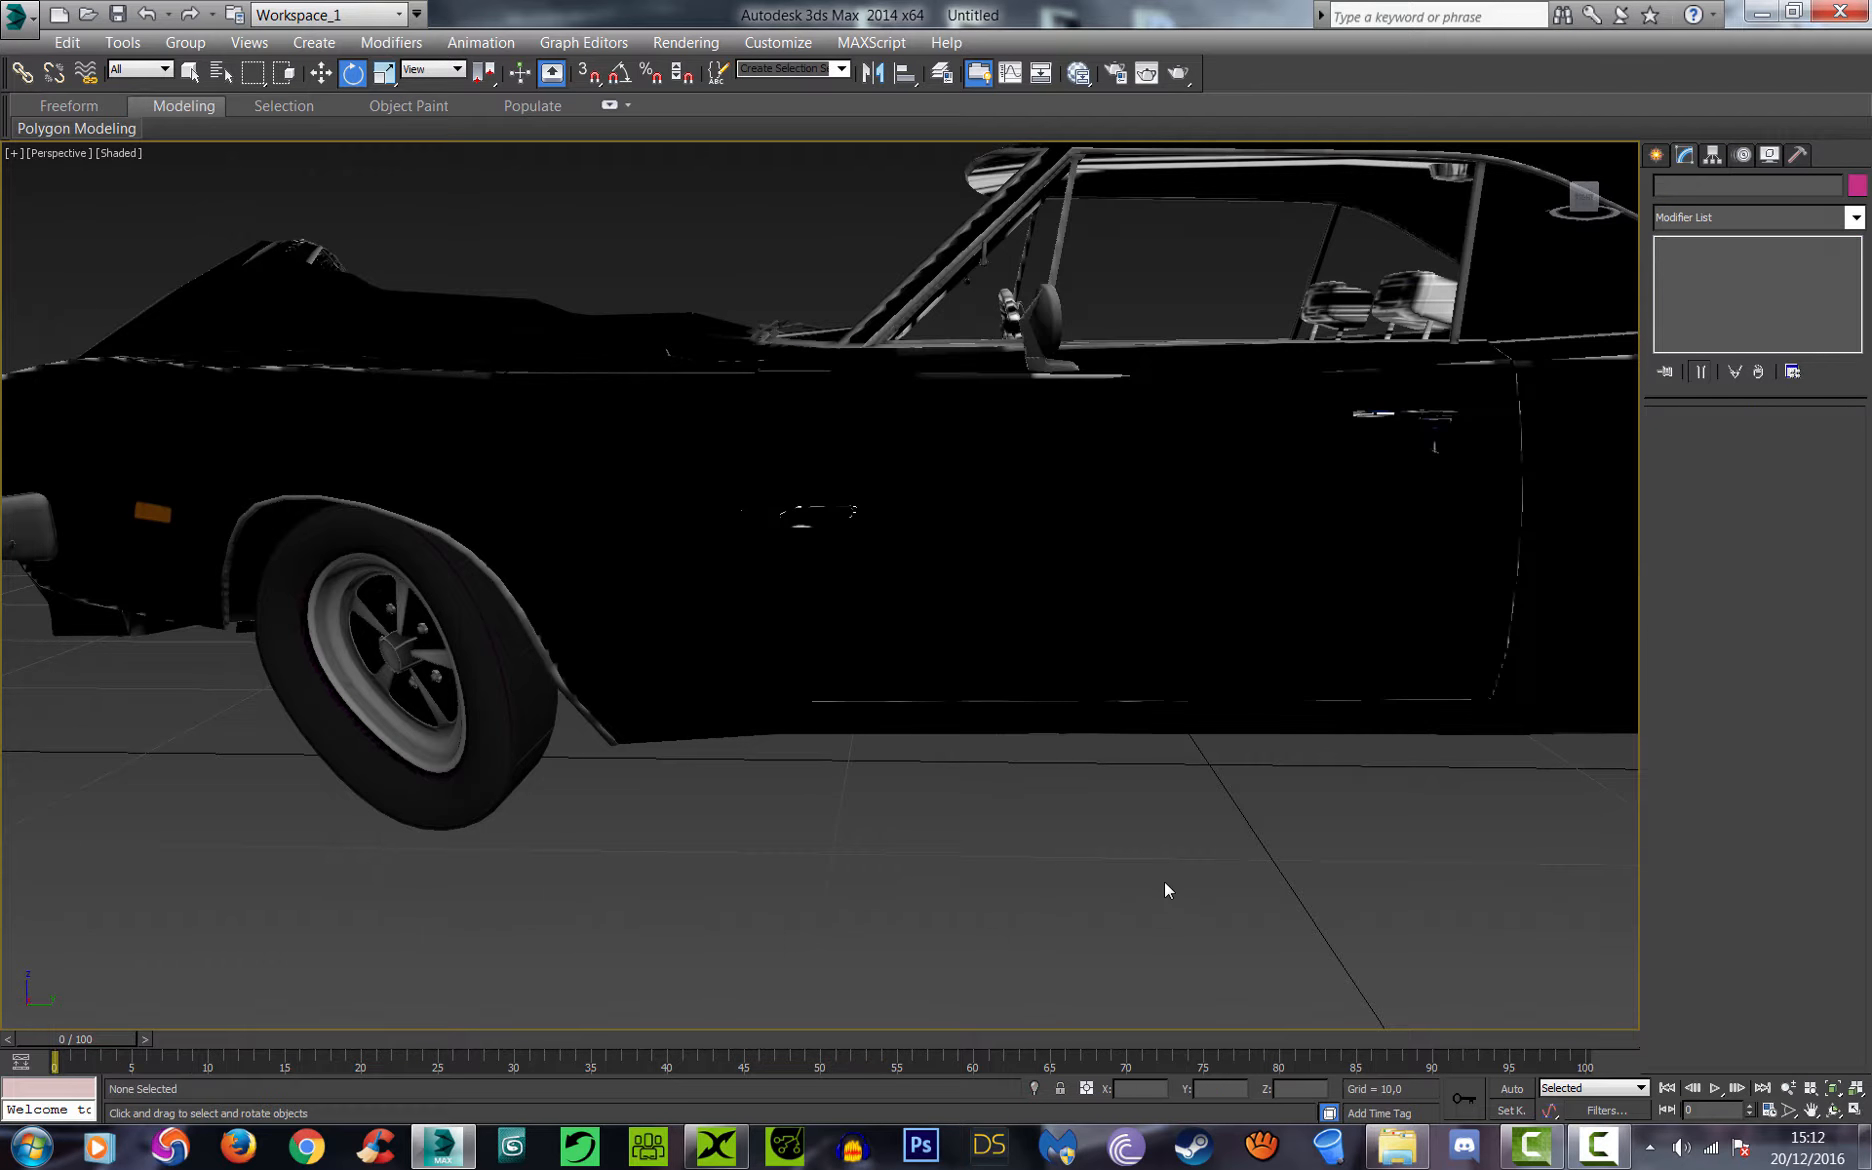
Step: Examine the whole car from the rear, side and crashed front to check the door and trunk area
scroll(1164, 880, down, 6)
drag(1607, 203, 1580, 300)
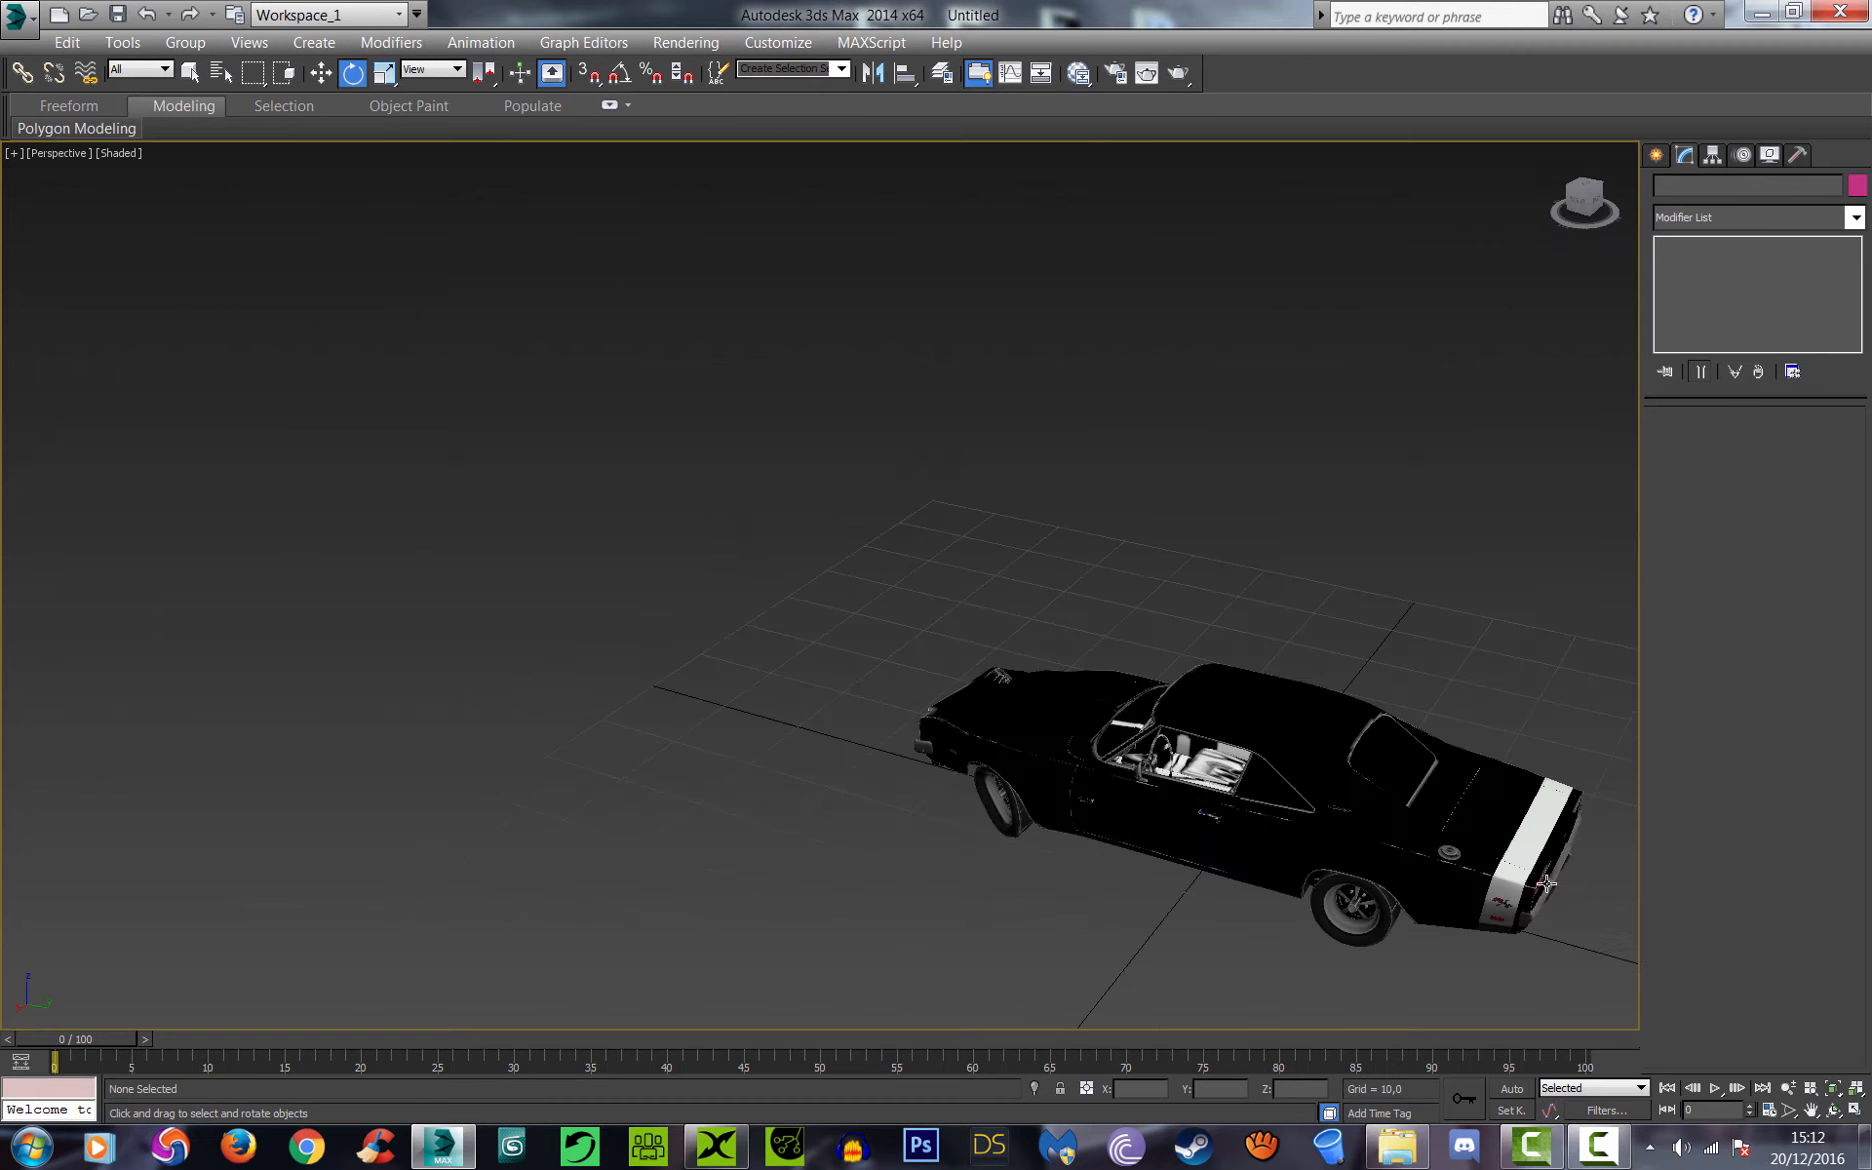
click(1810, 1109)
drag(1462, 740, 999, 593)
scroll(999, 593, up, 2)
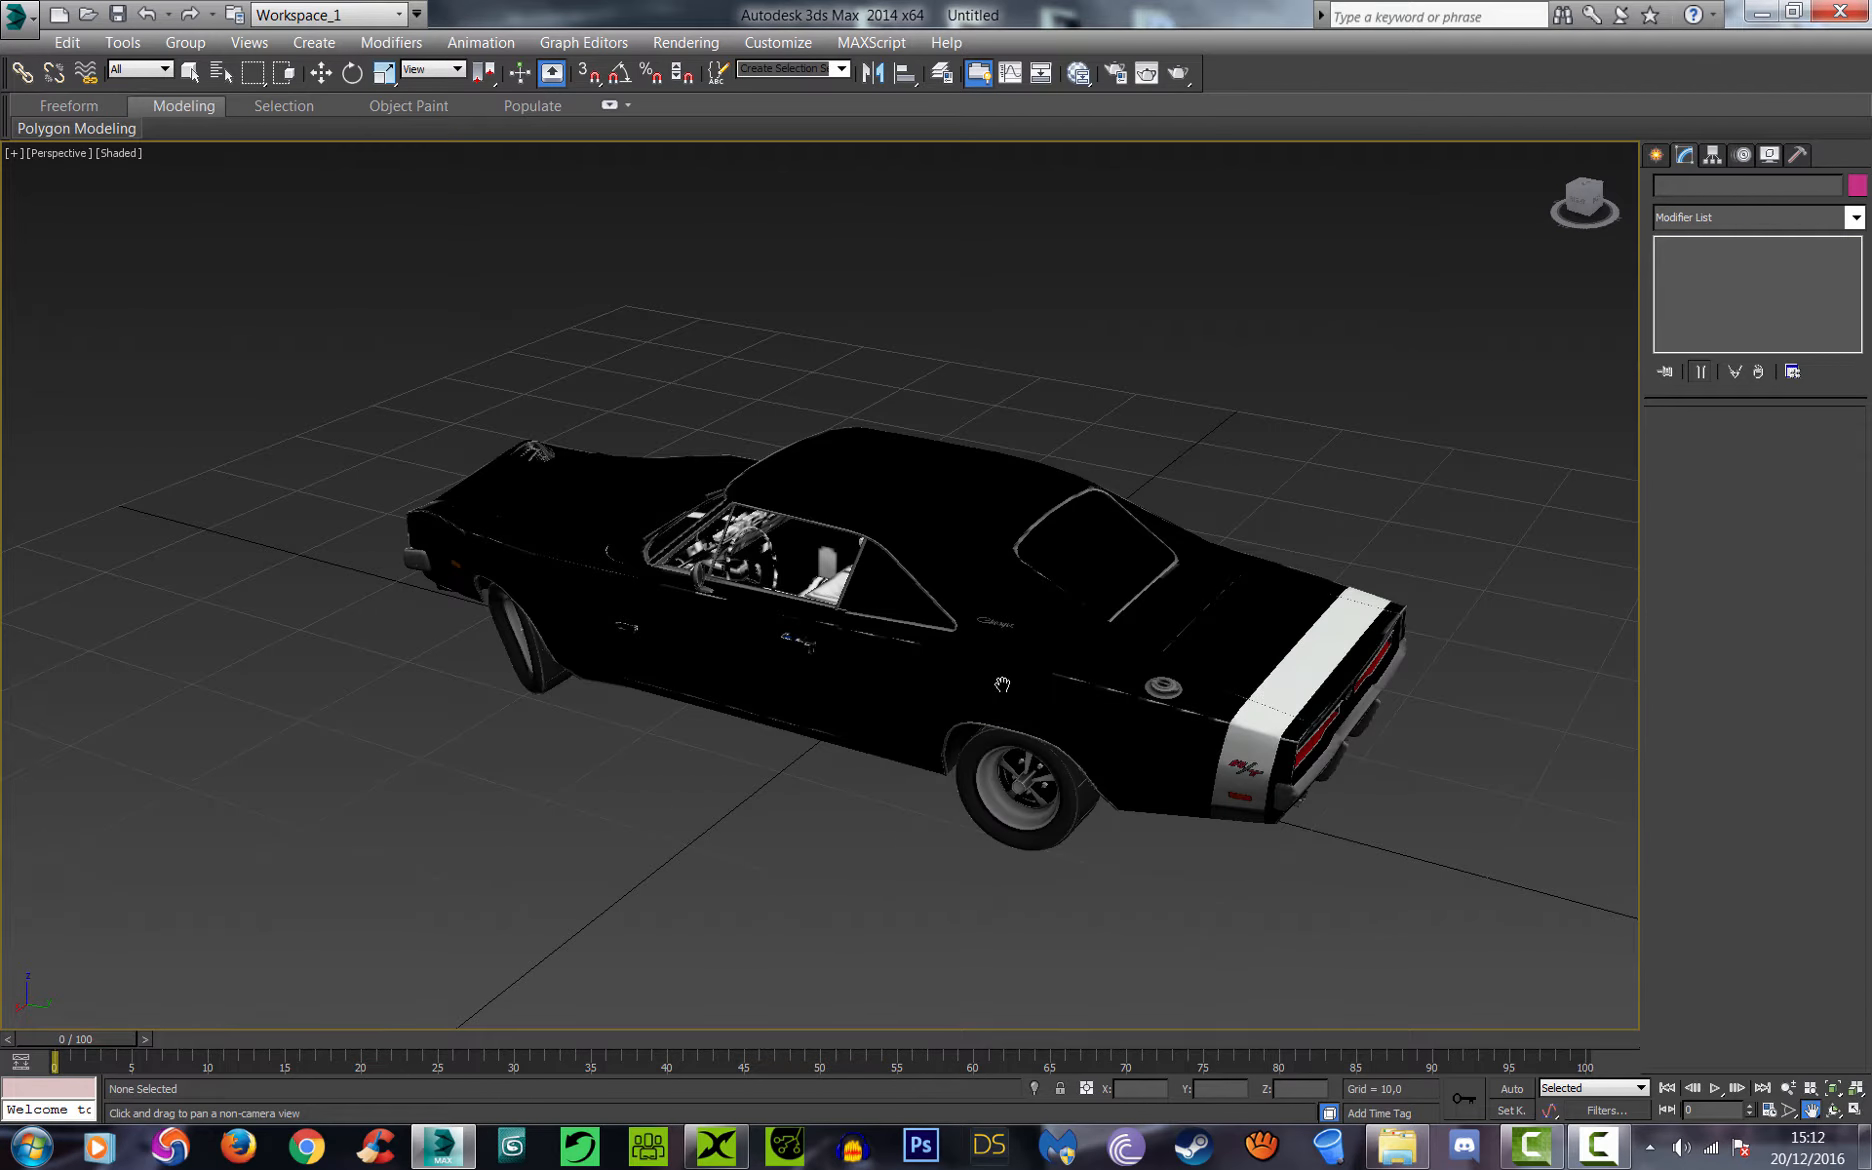
scroll(1020, 670, up, 3)
click(1590, 203)
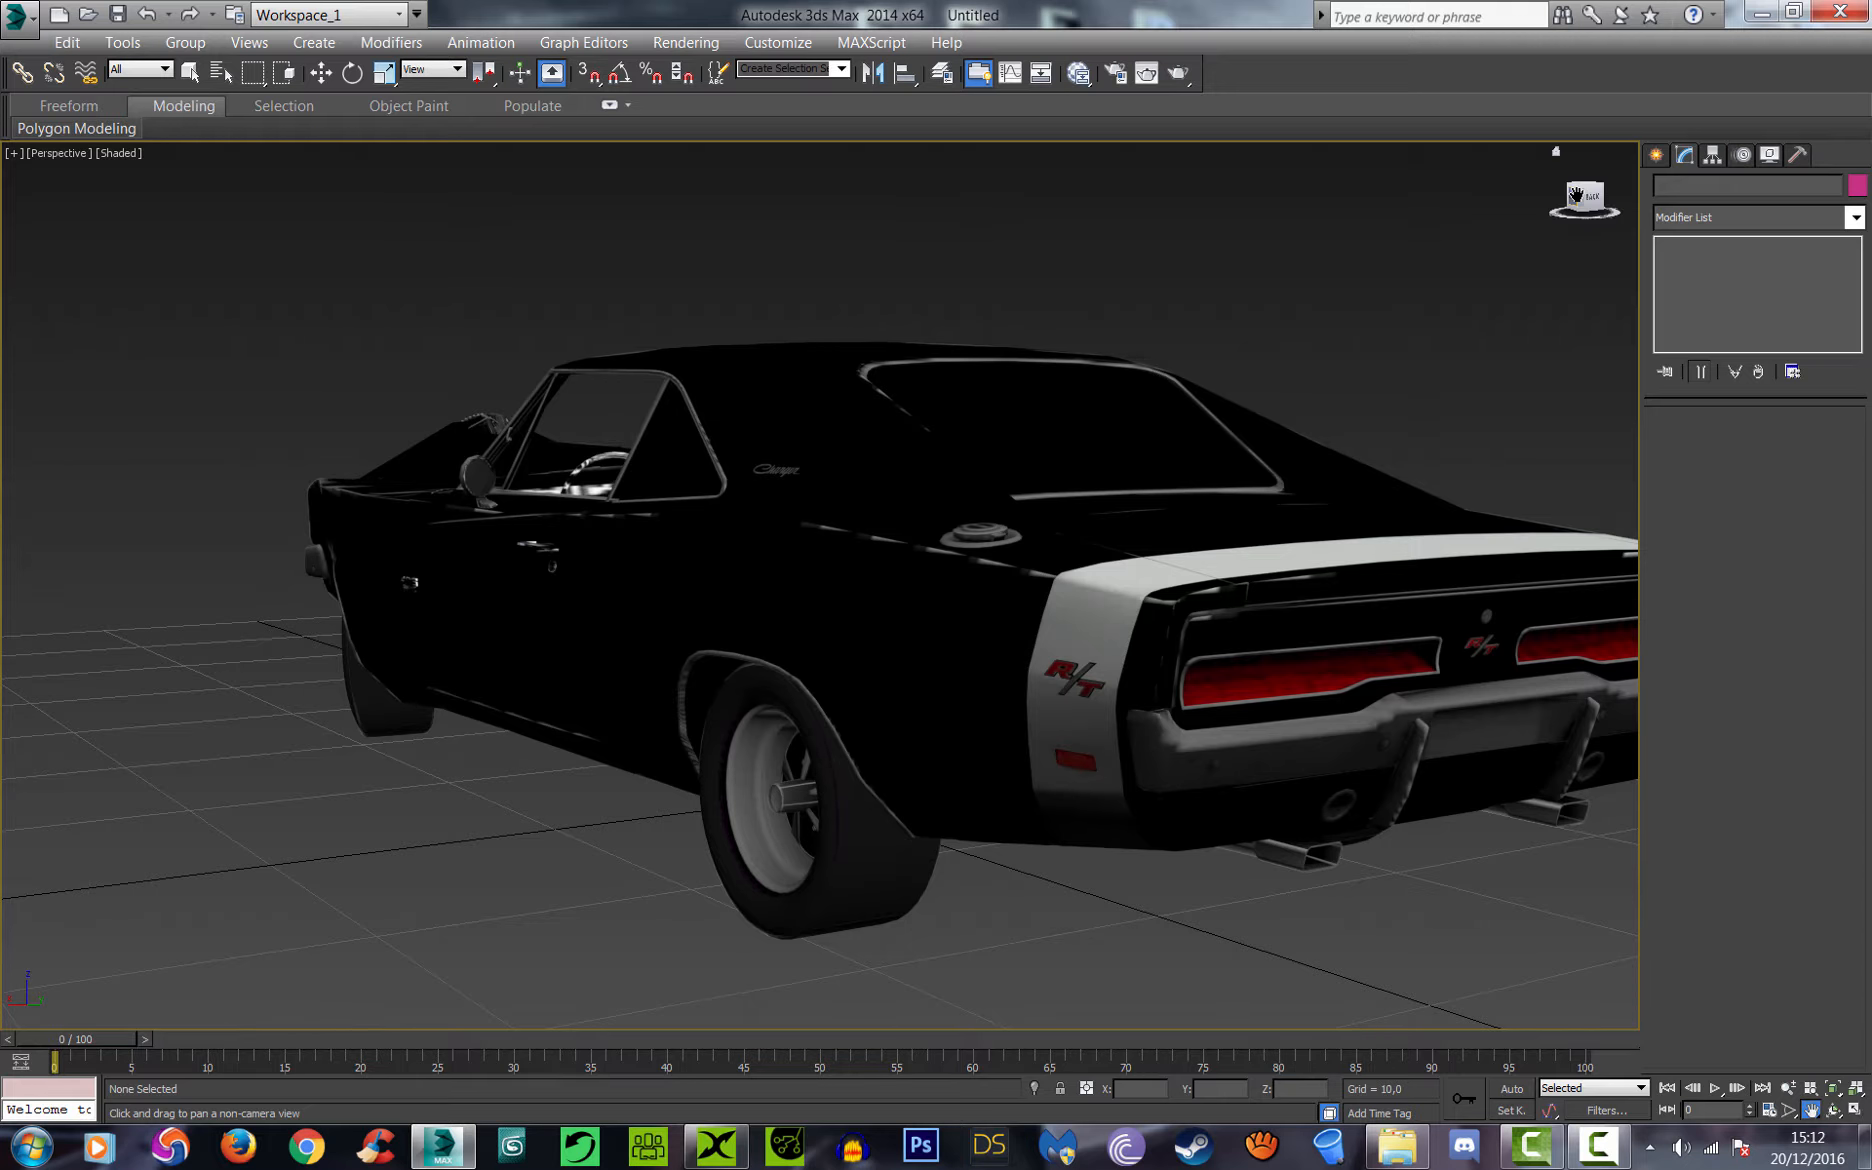
drag(1576, 195, 1626, 188)
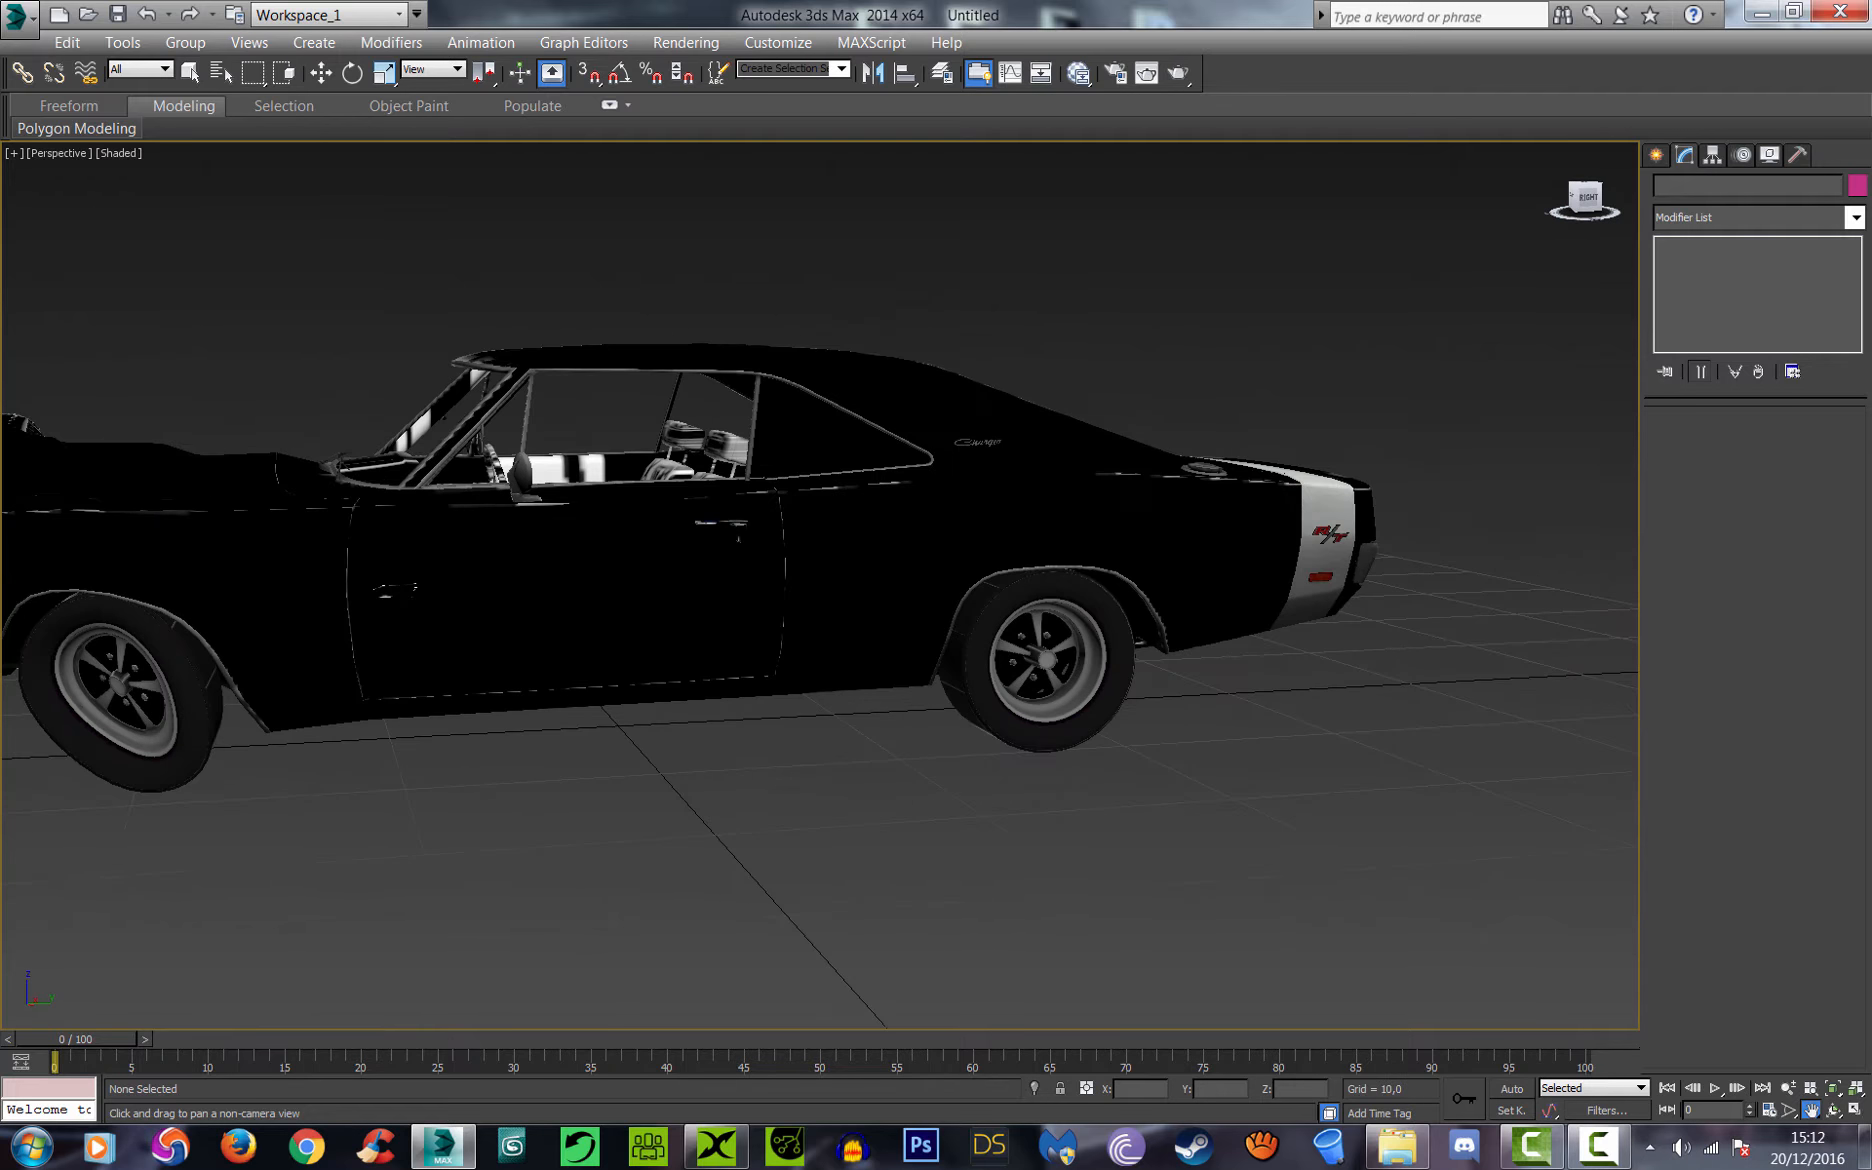
drag(762, 569, 1238, 562)
drag(1585, 196, 1636, 210)
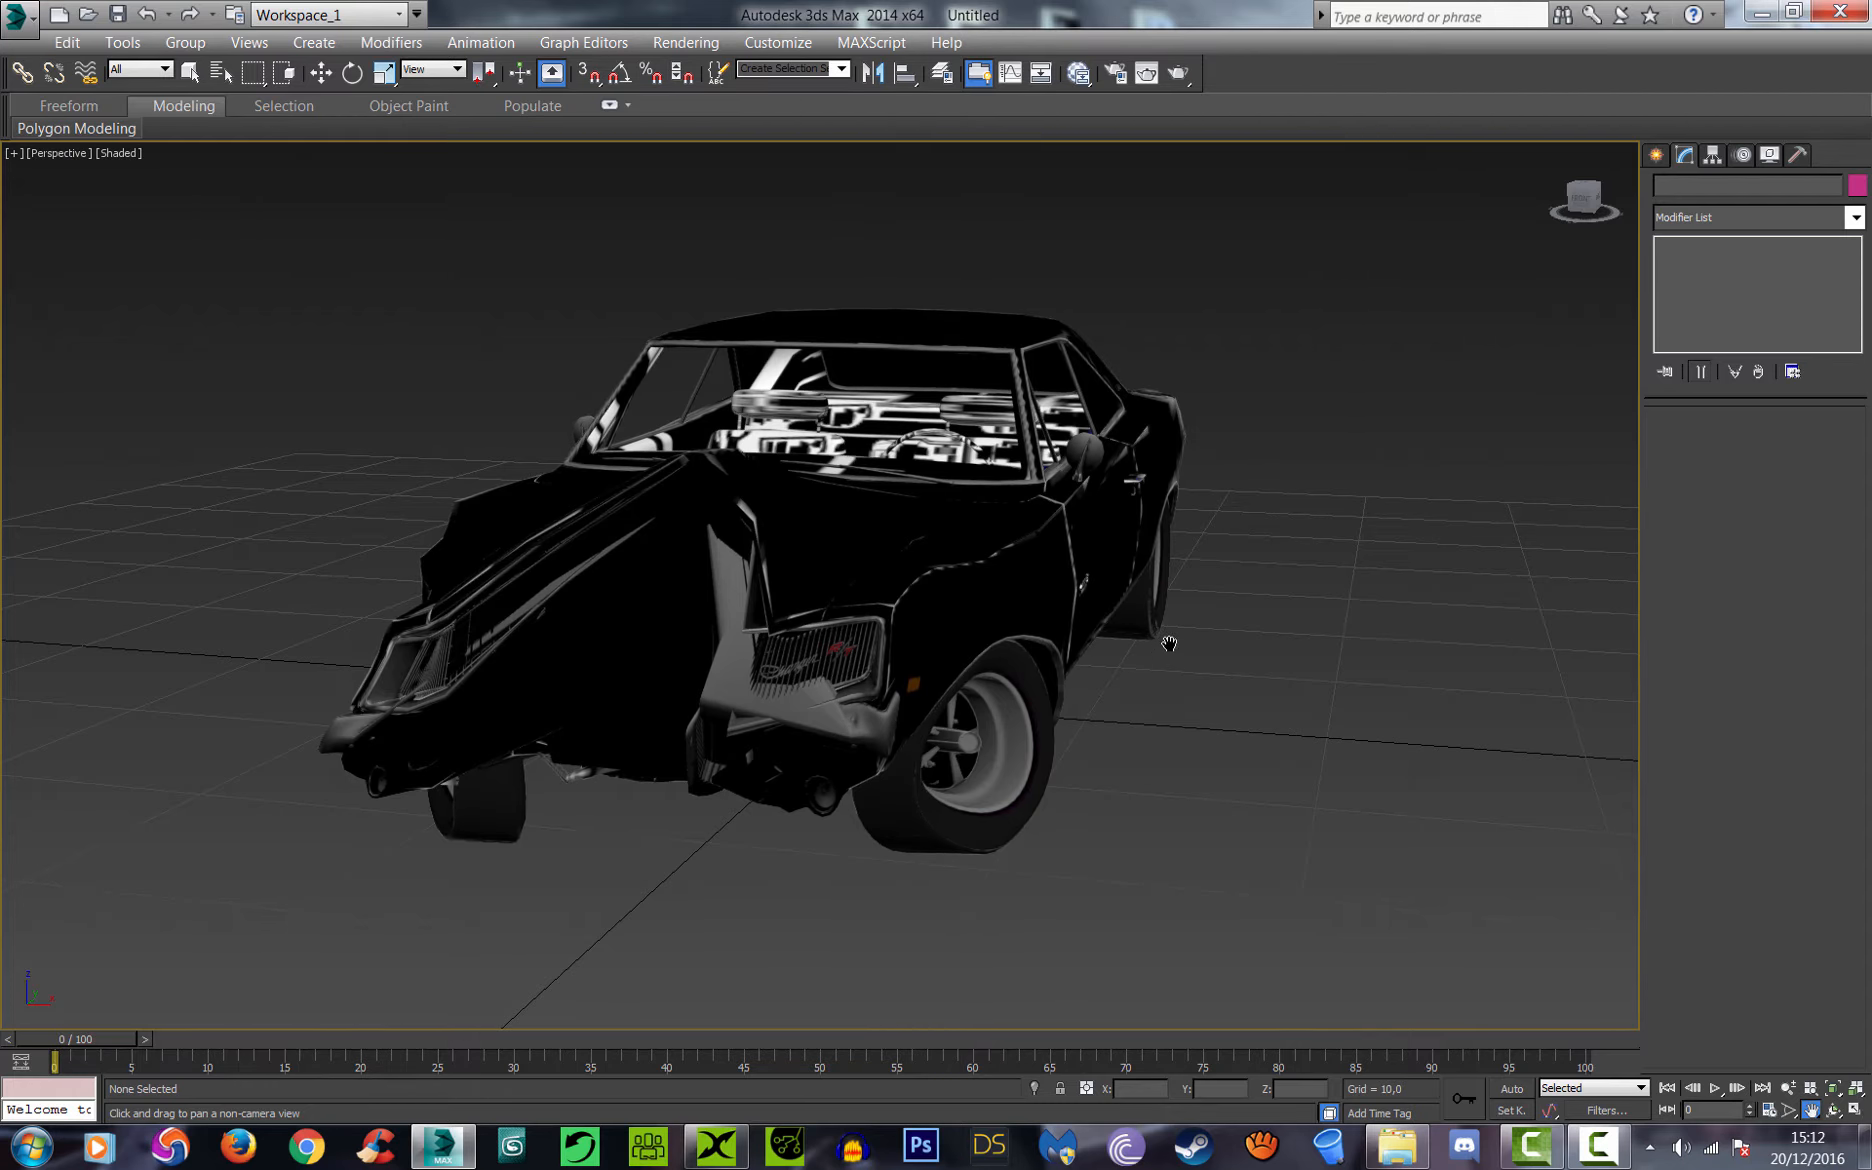
drag(875, 640, 1046, 588)
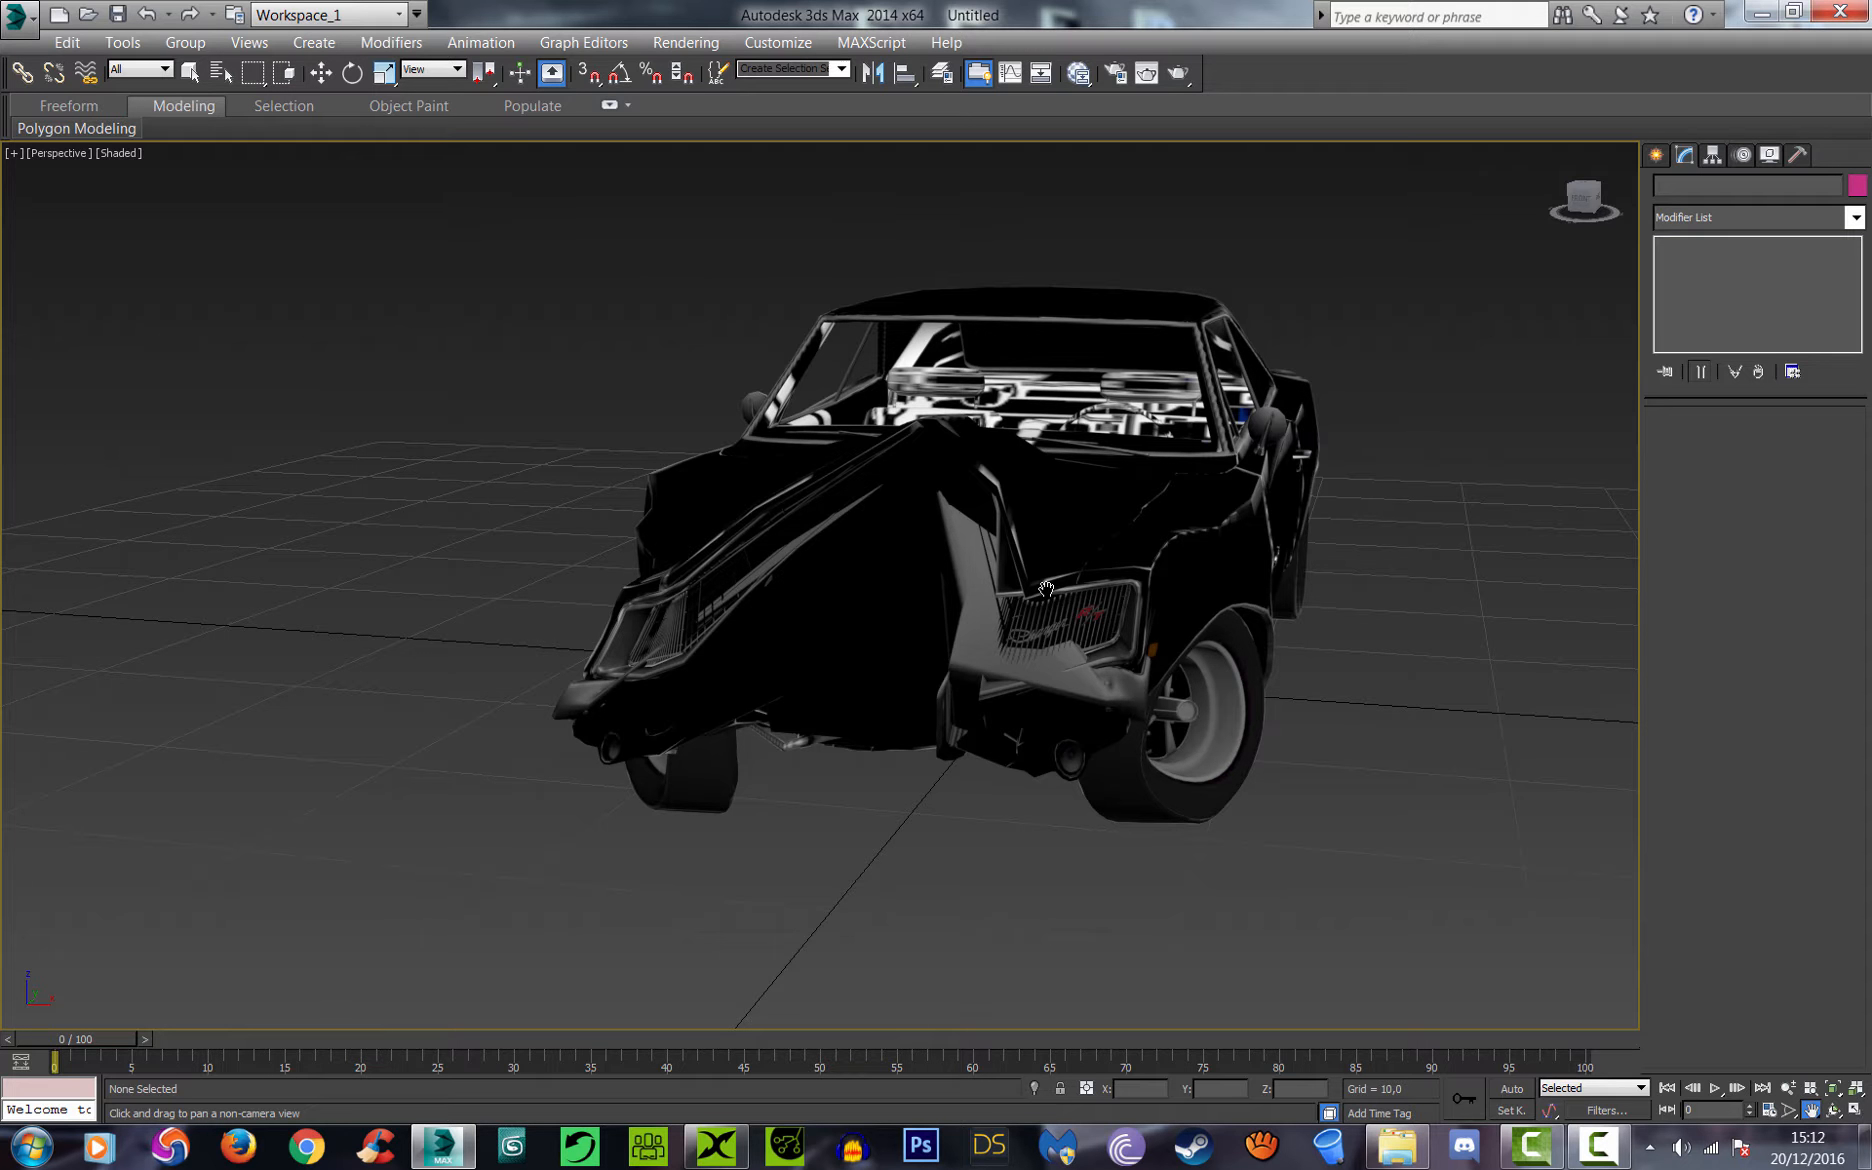
drag(1116, 620, 975, 655)
drag(1583, 198, 1530, 205)
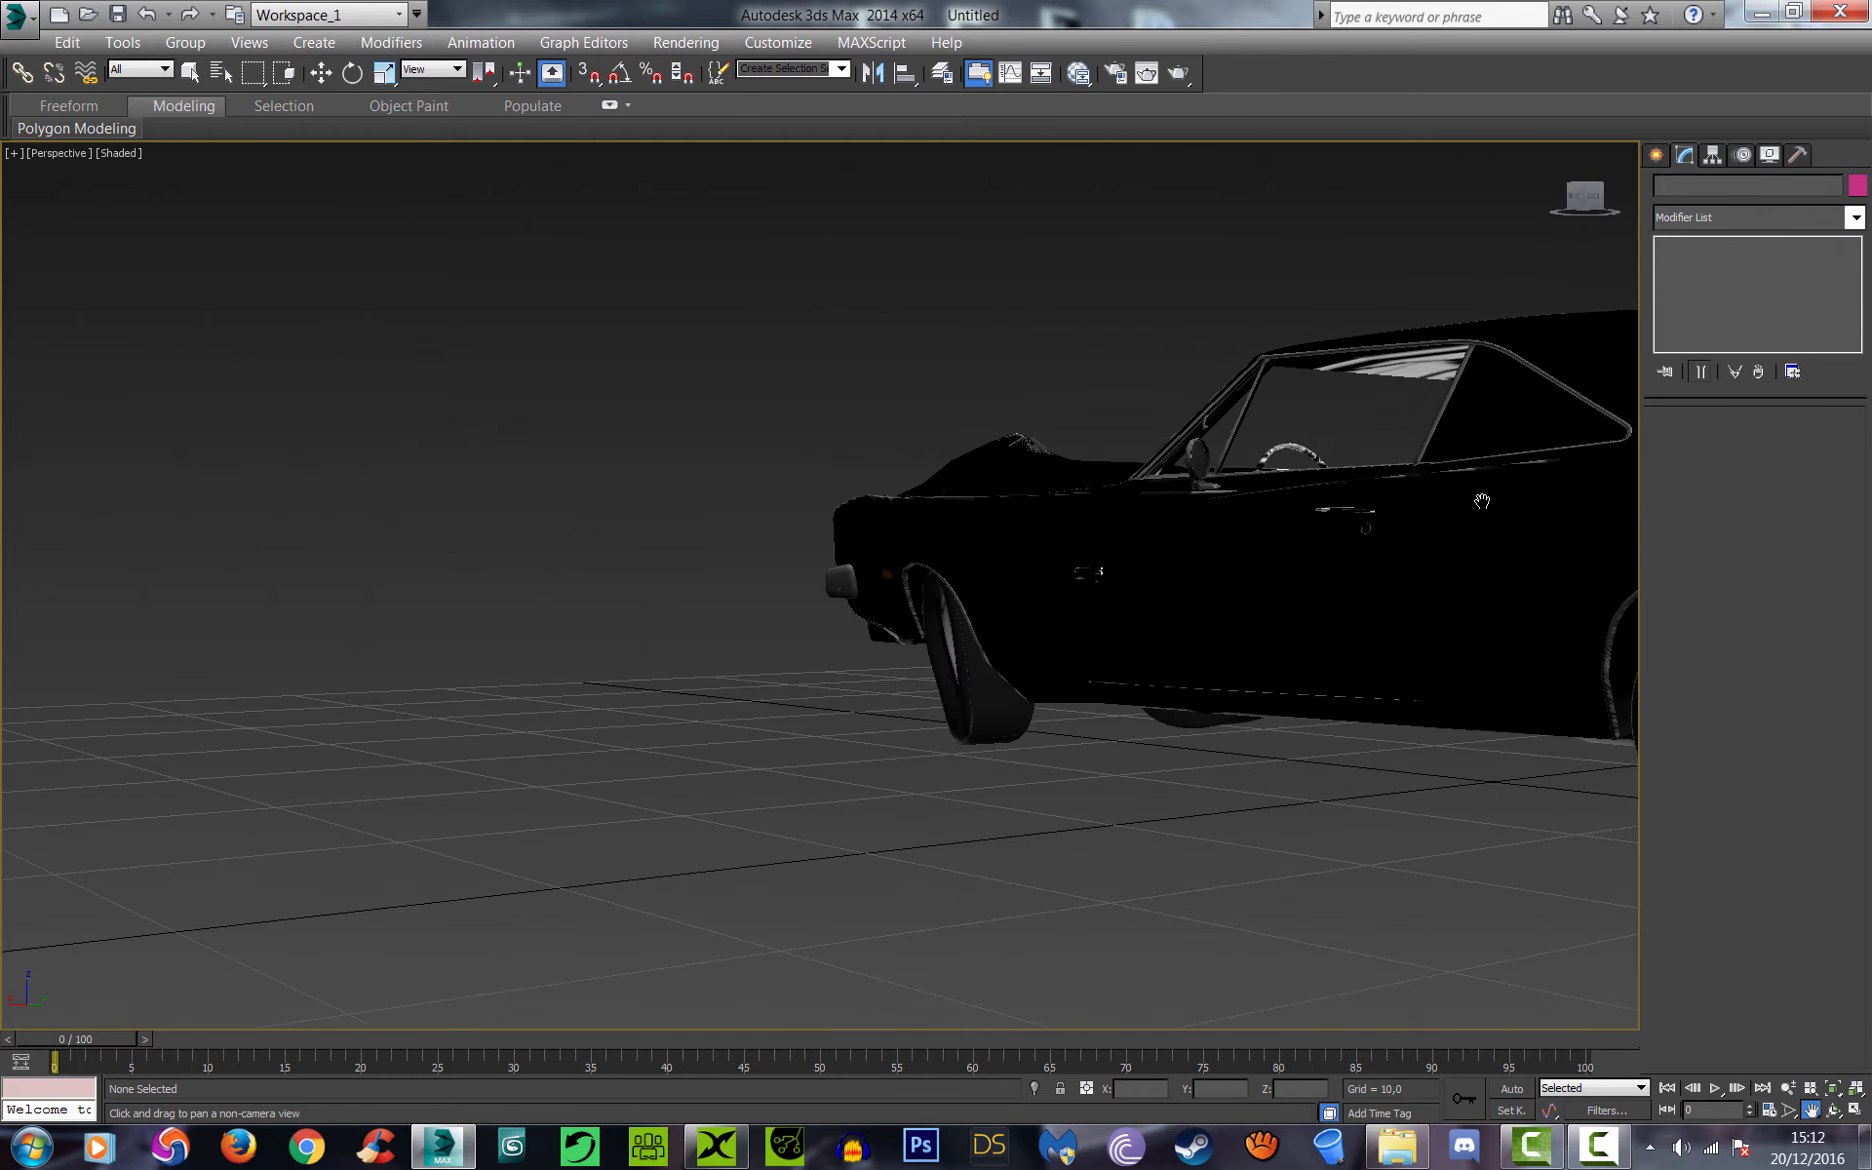
drag(1482, 501, 1230, 487)
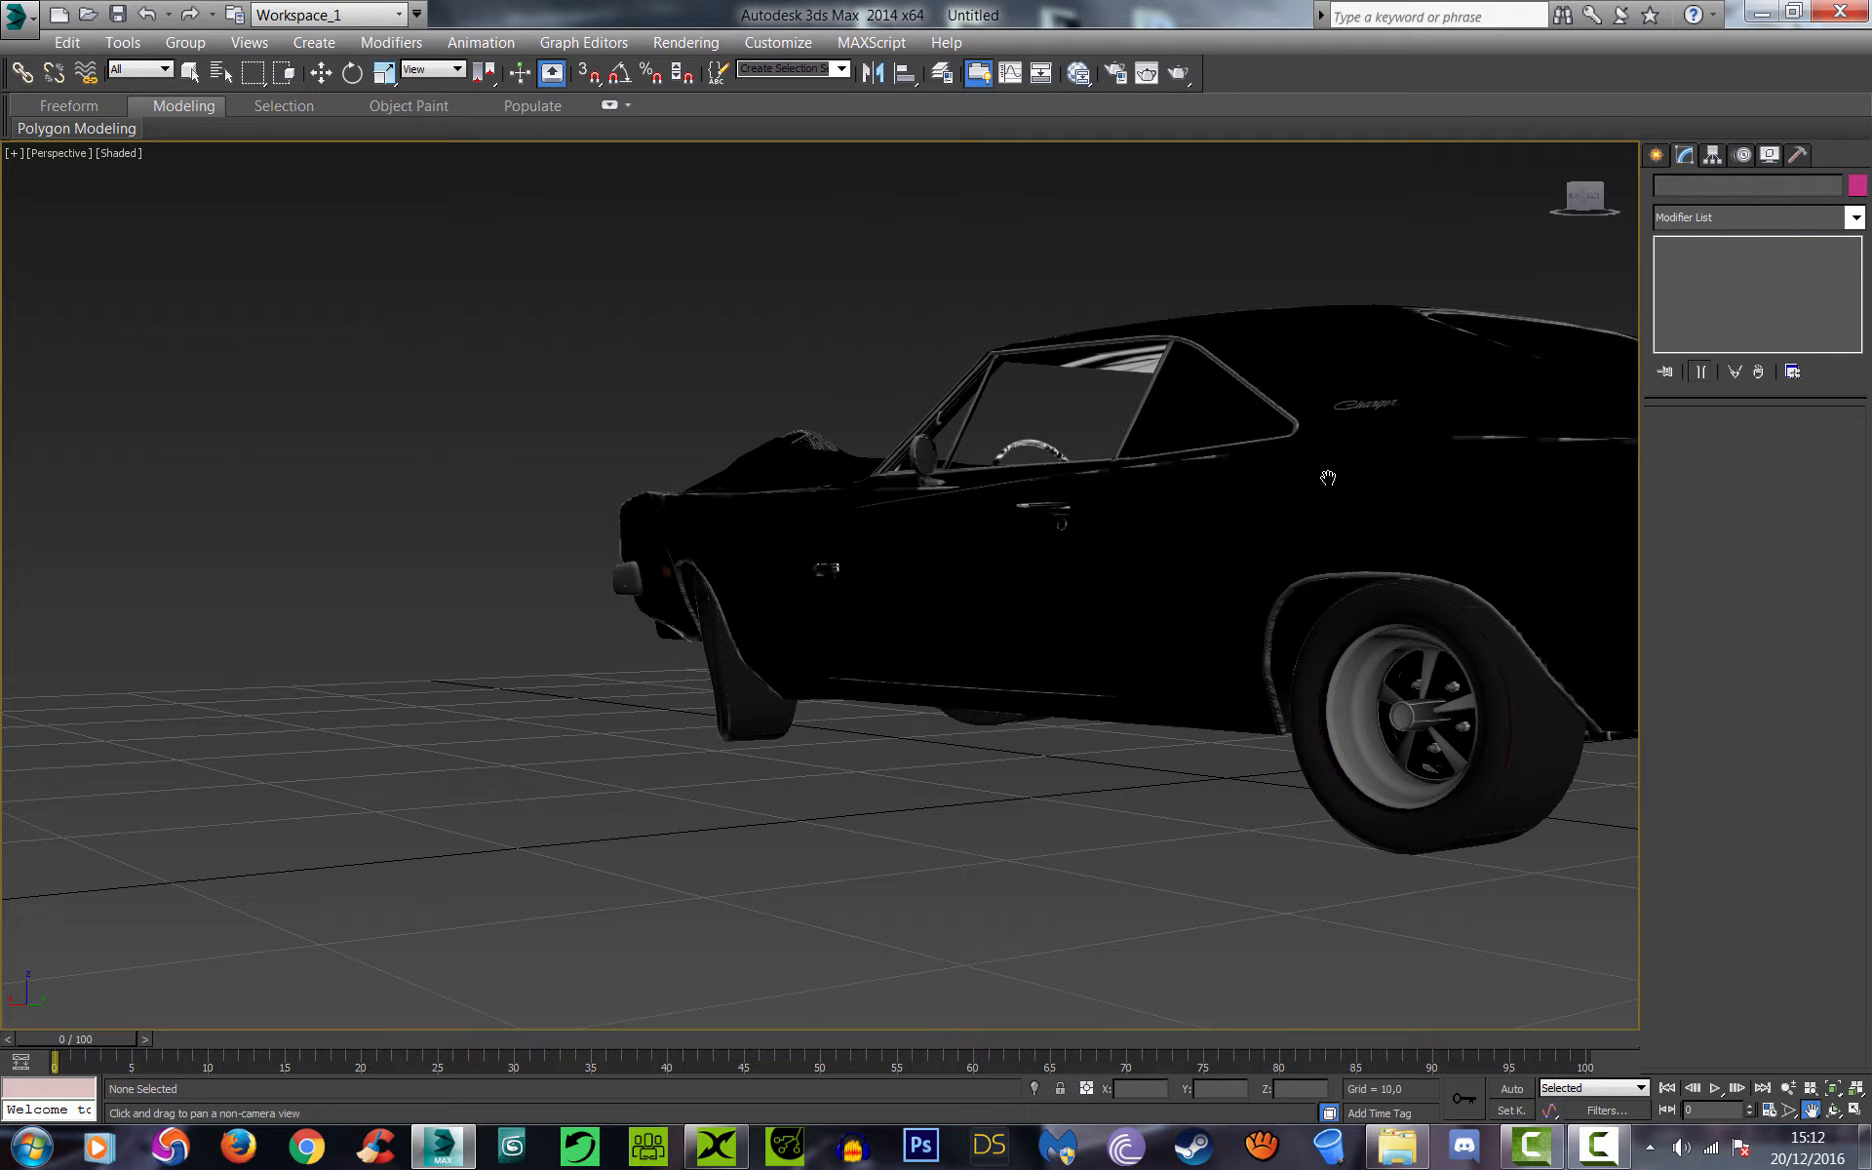
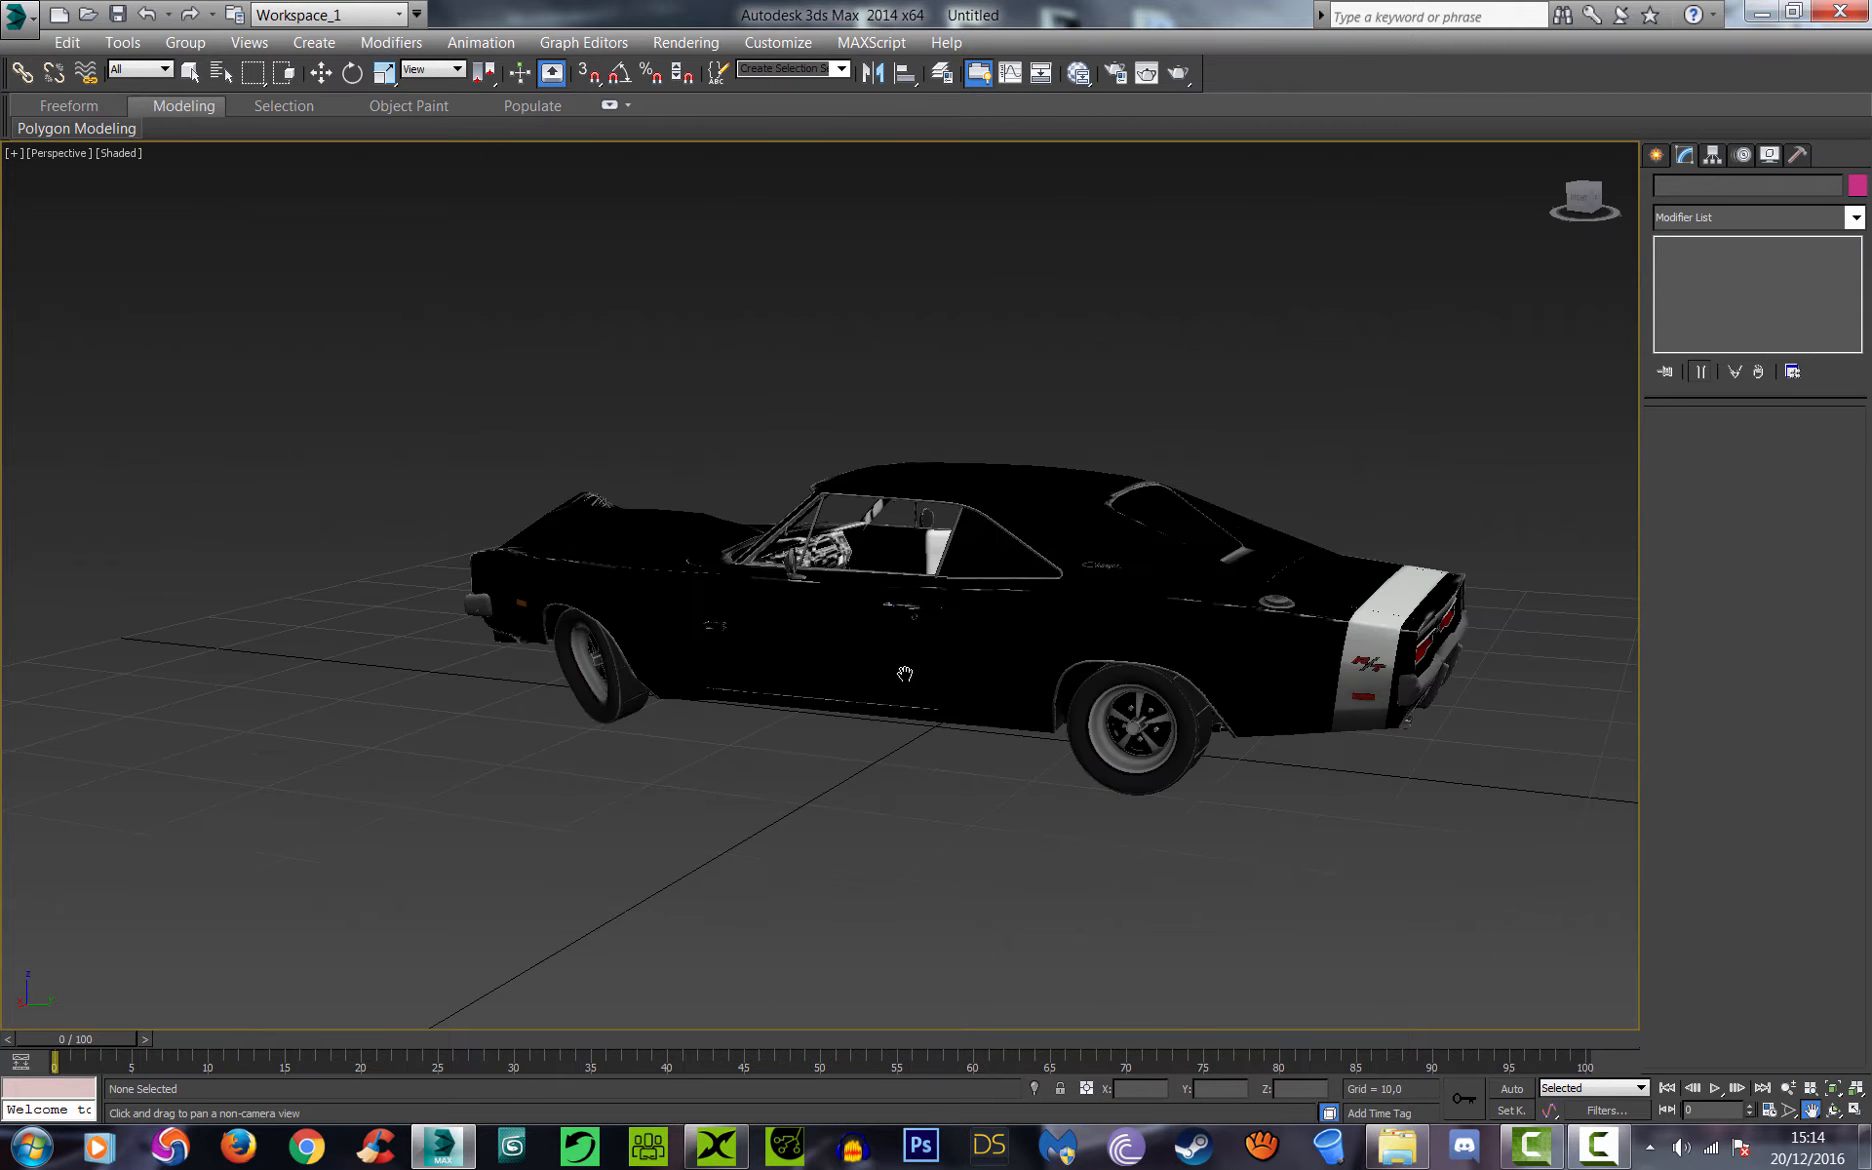
drag(1595, 199, 1672, 236)
drag(806, 567, 906, 678)
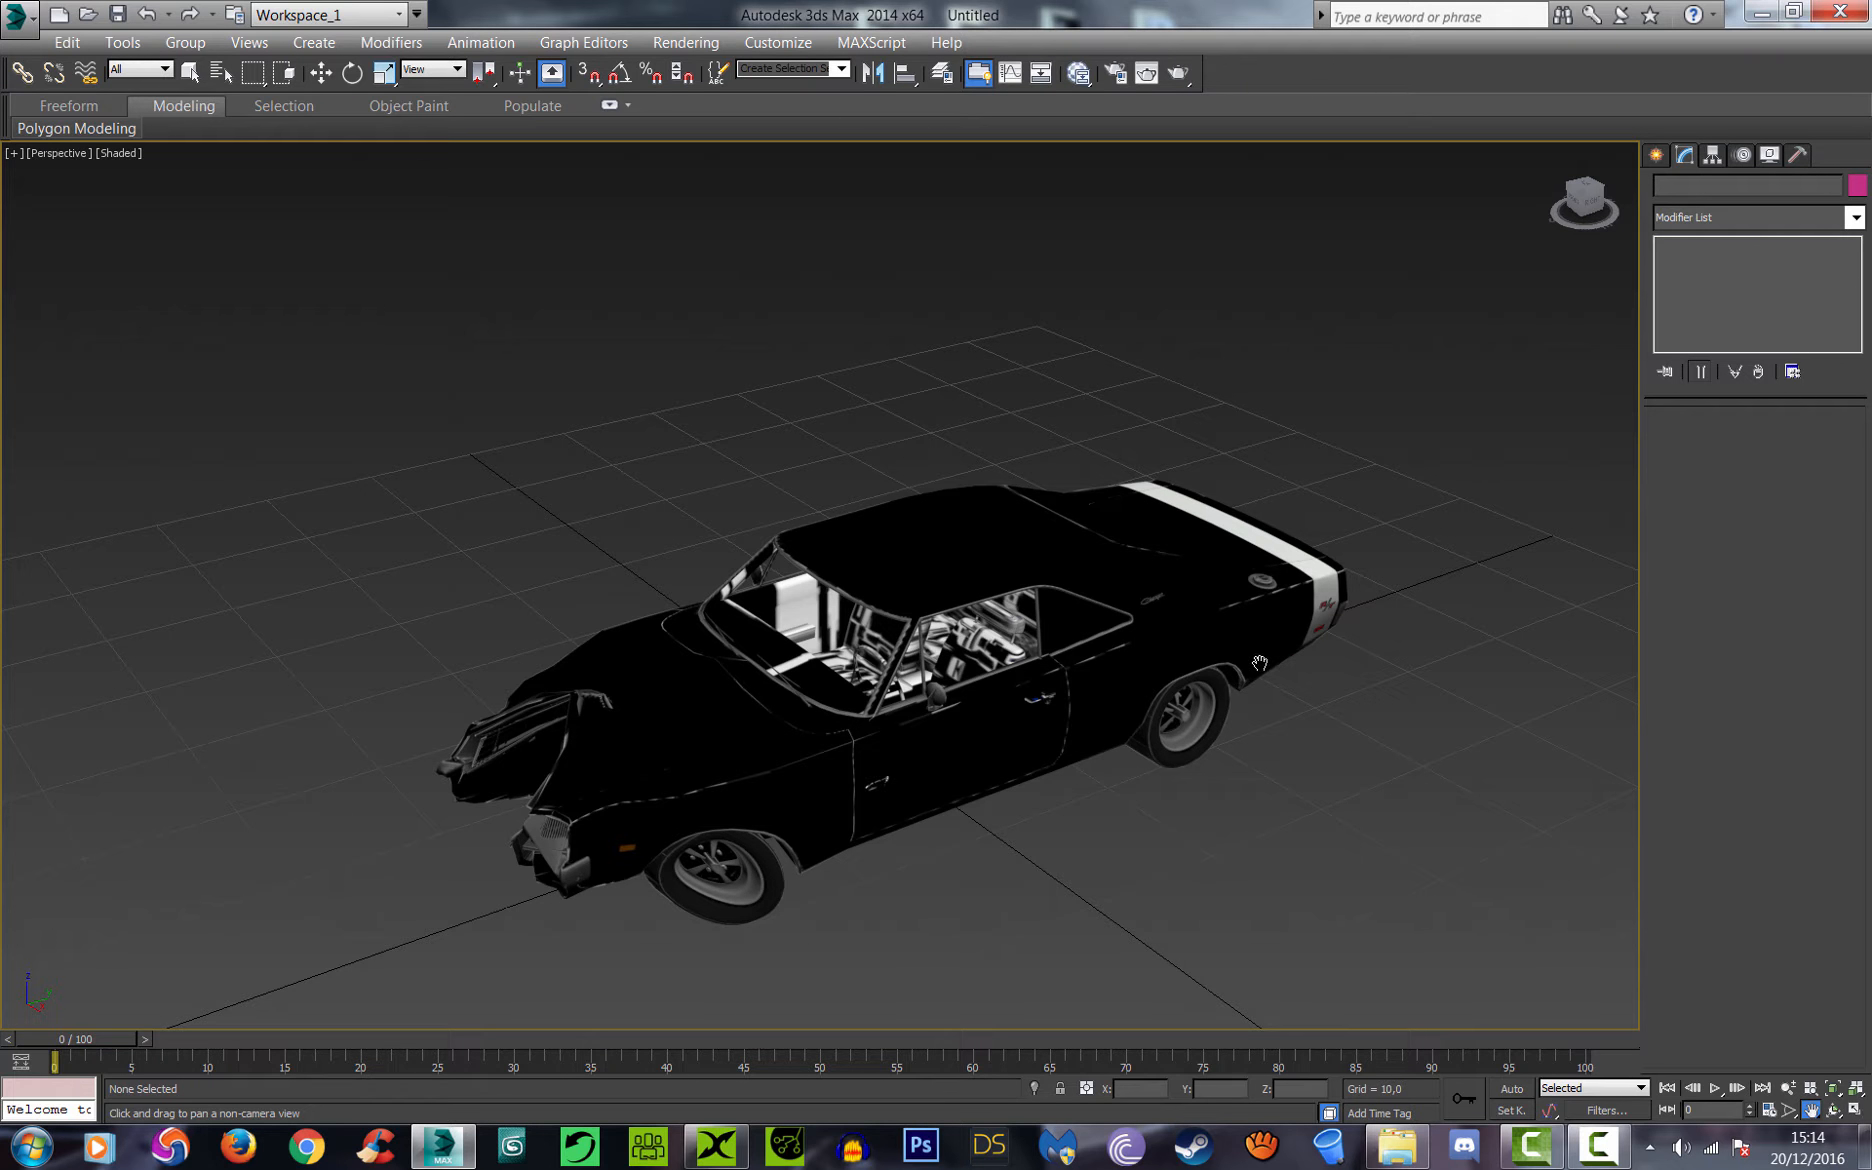
Step: Start exporting the whole scene into the Desktop's car folder, with gw::OBJ-Exporter (*.OBJ) as the file format
click(18, 20)
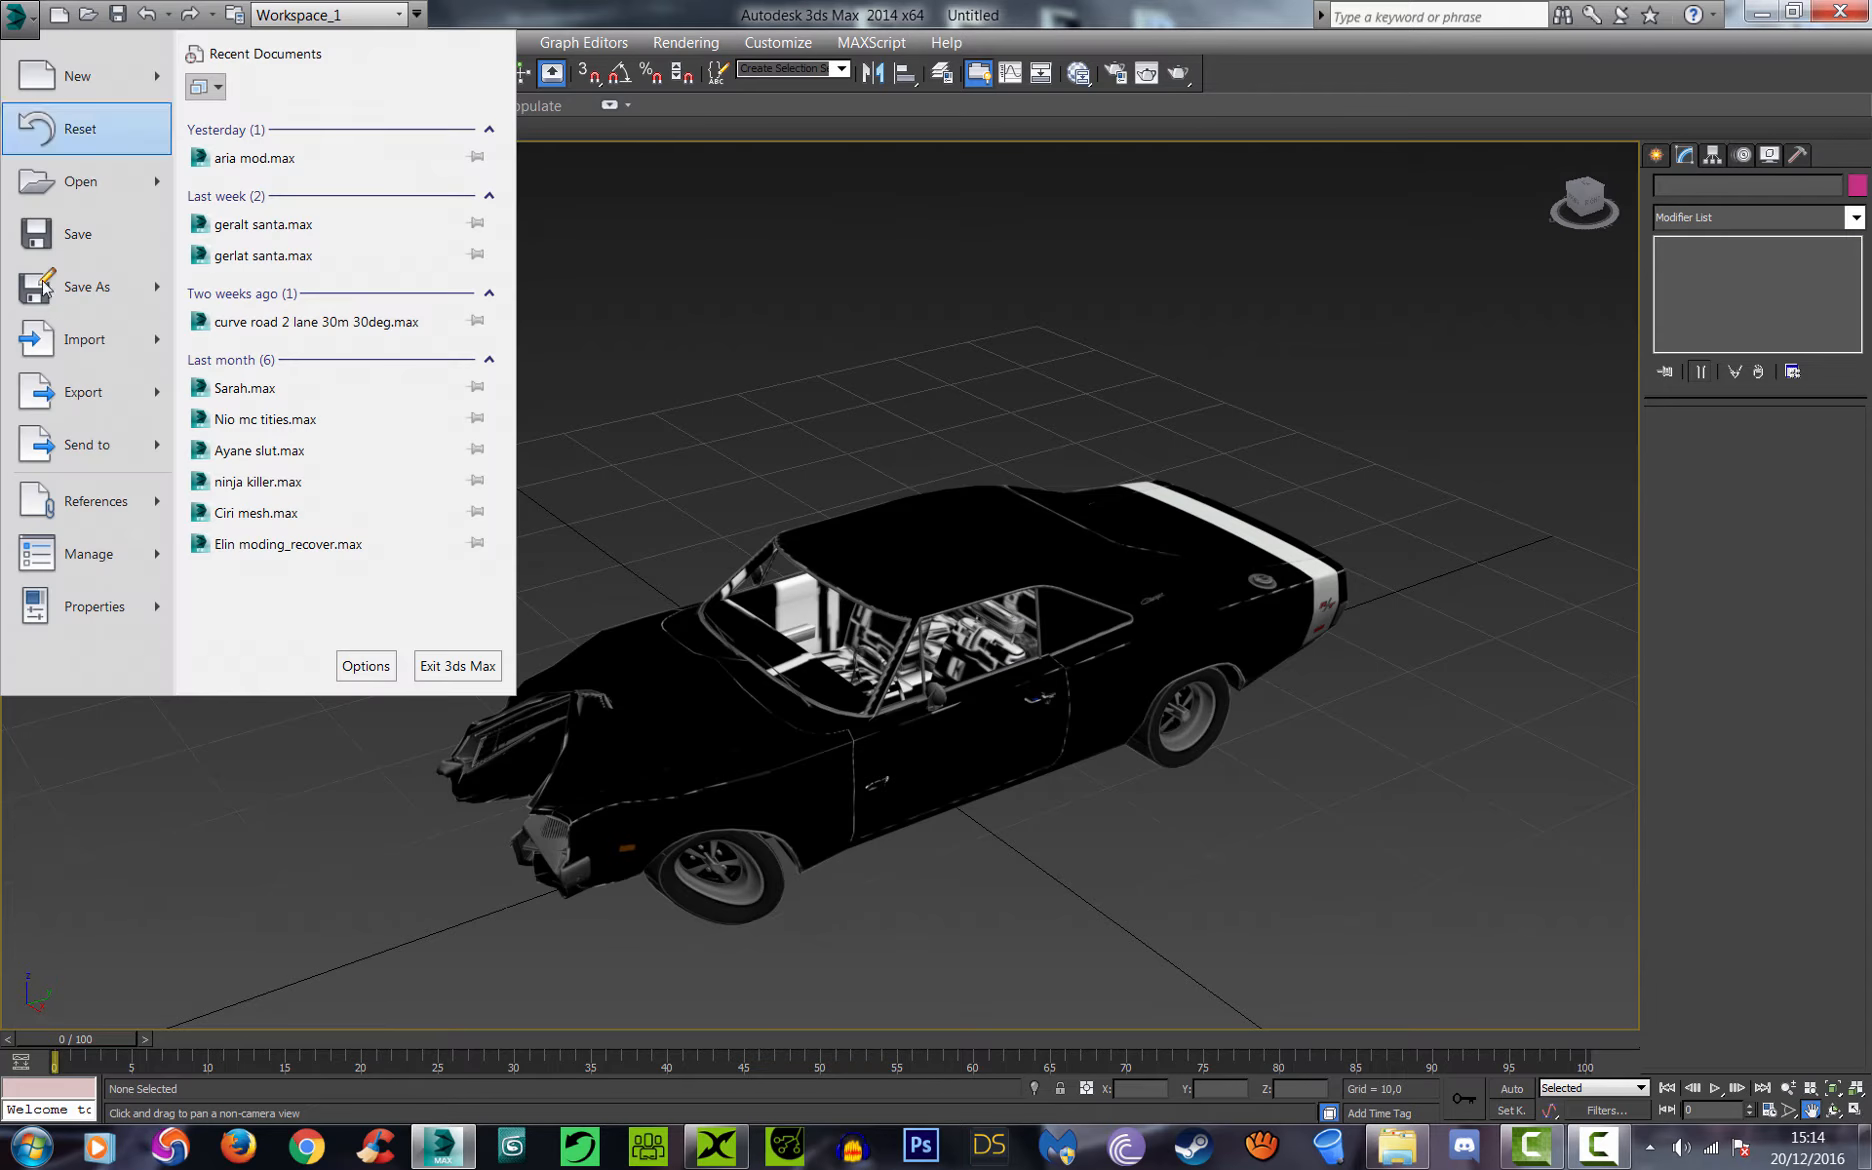
mouse_move(70, 380)
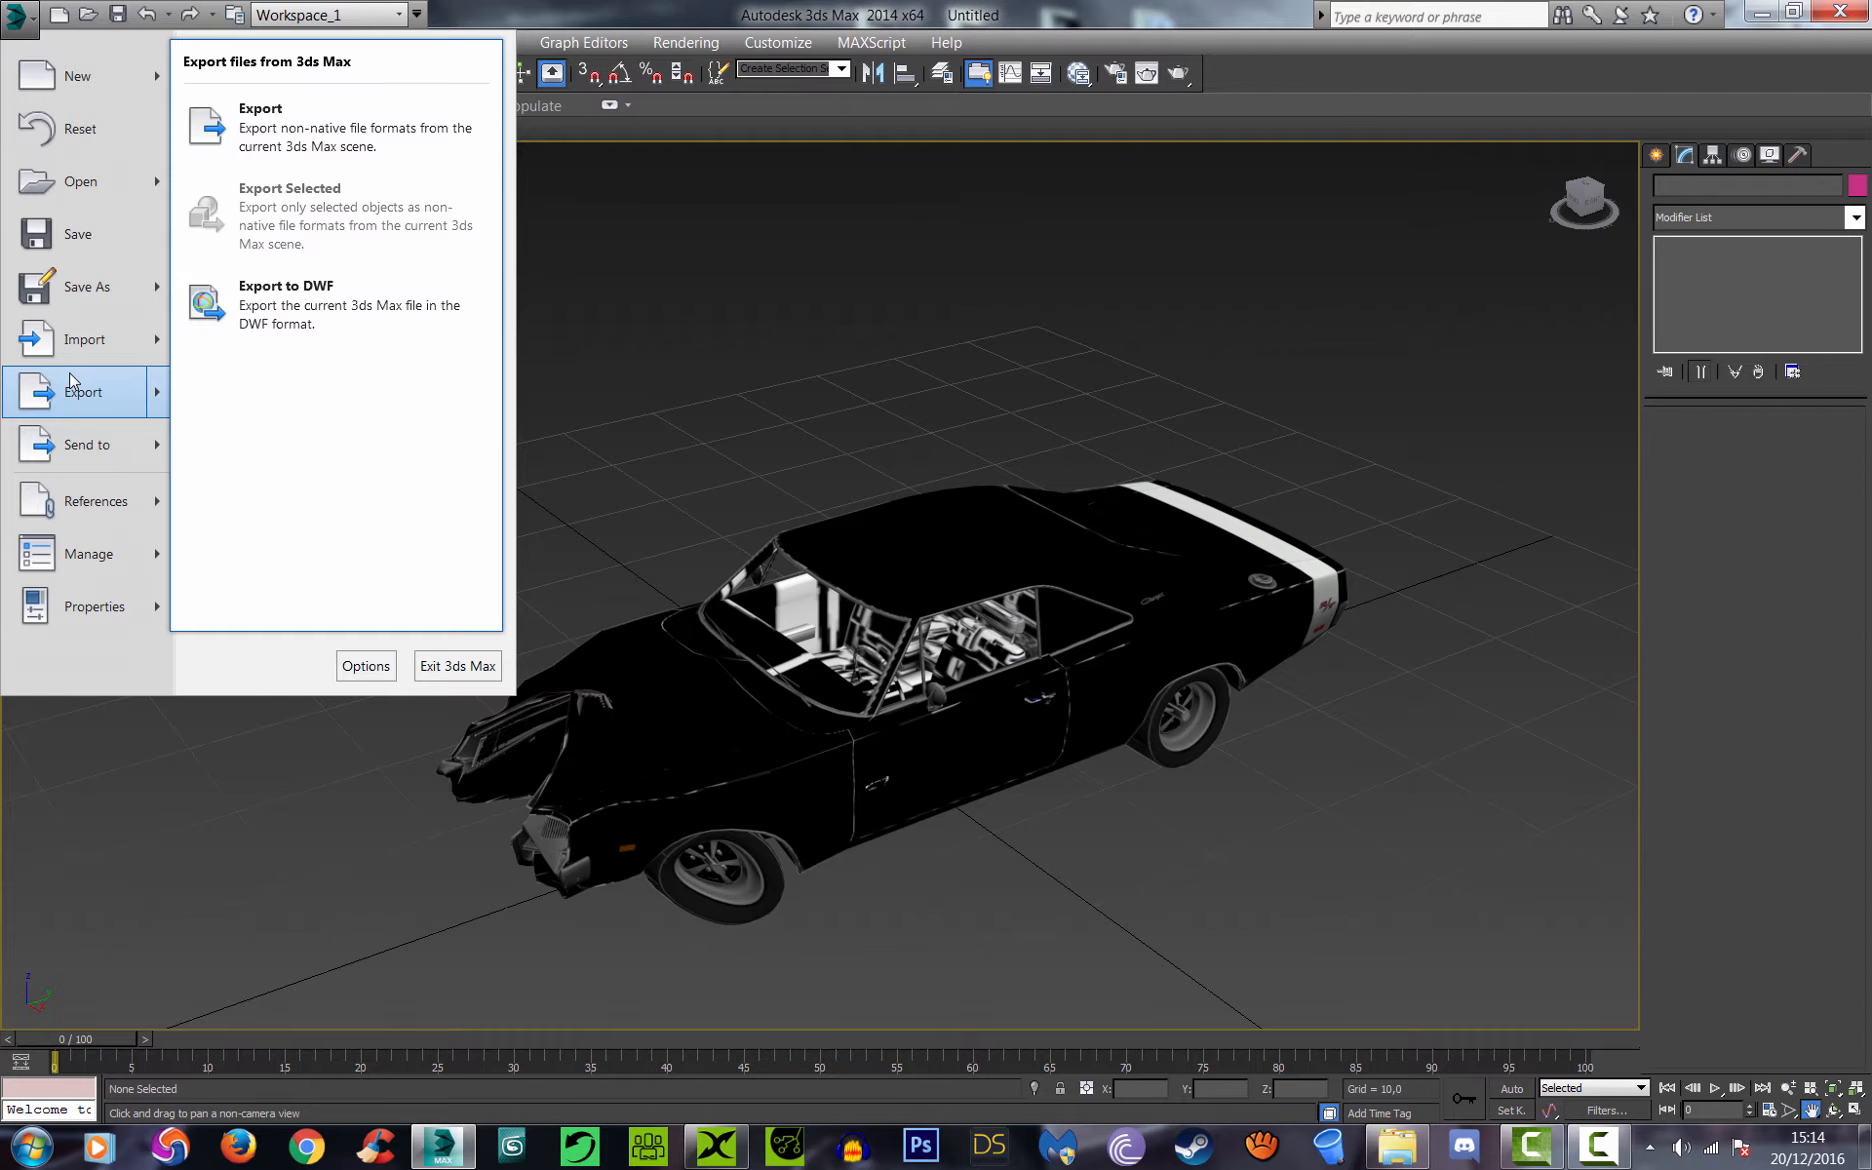
click(355, 132)
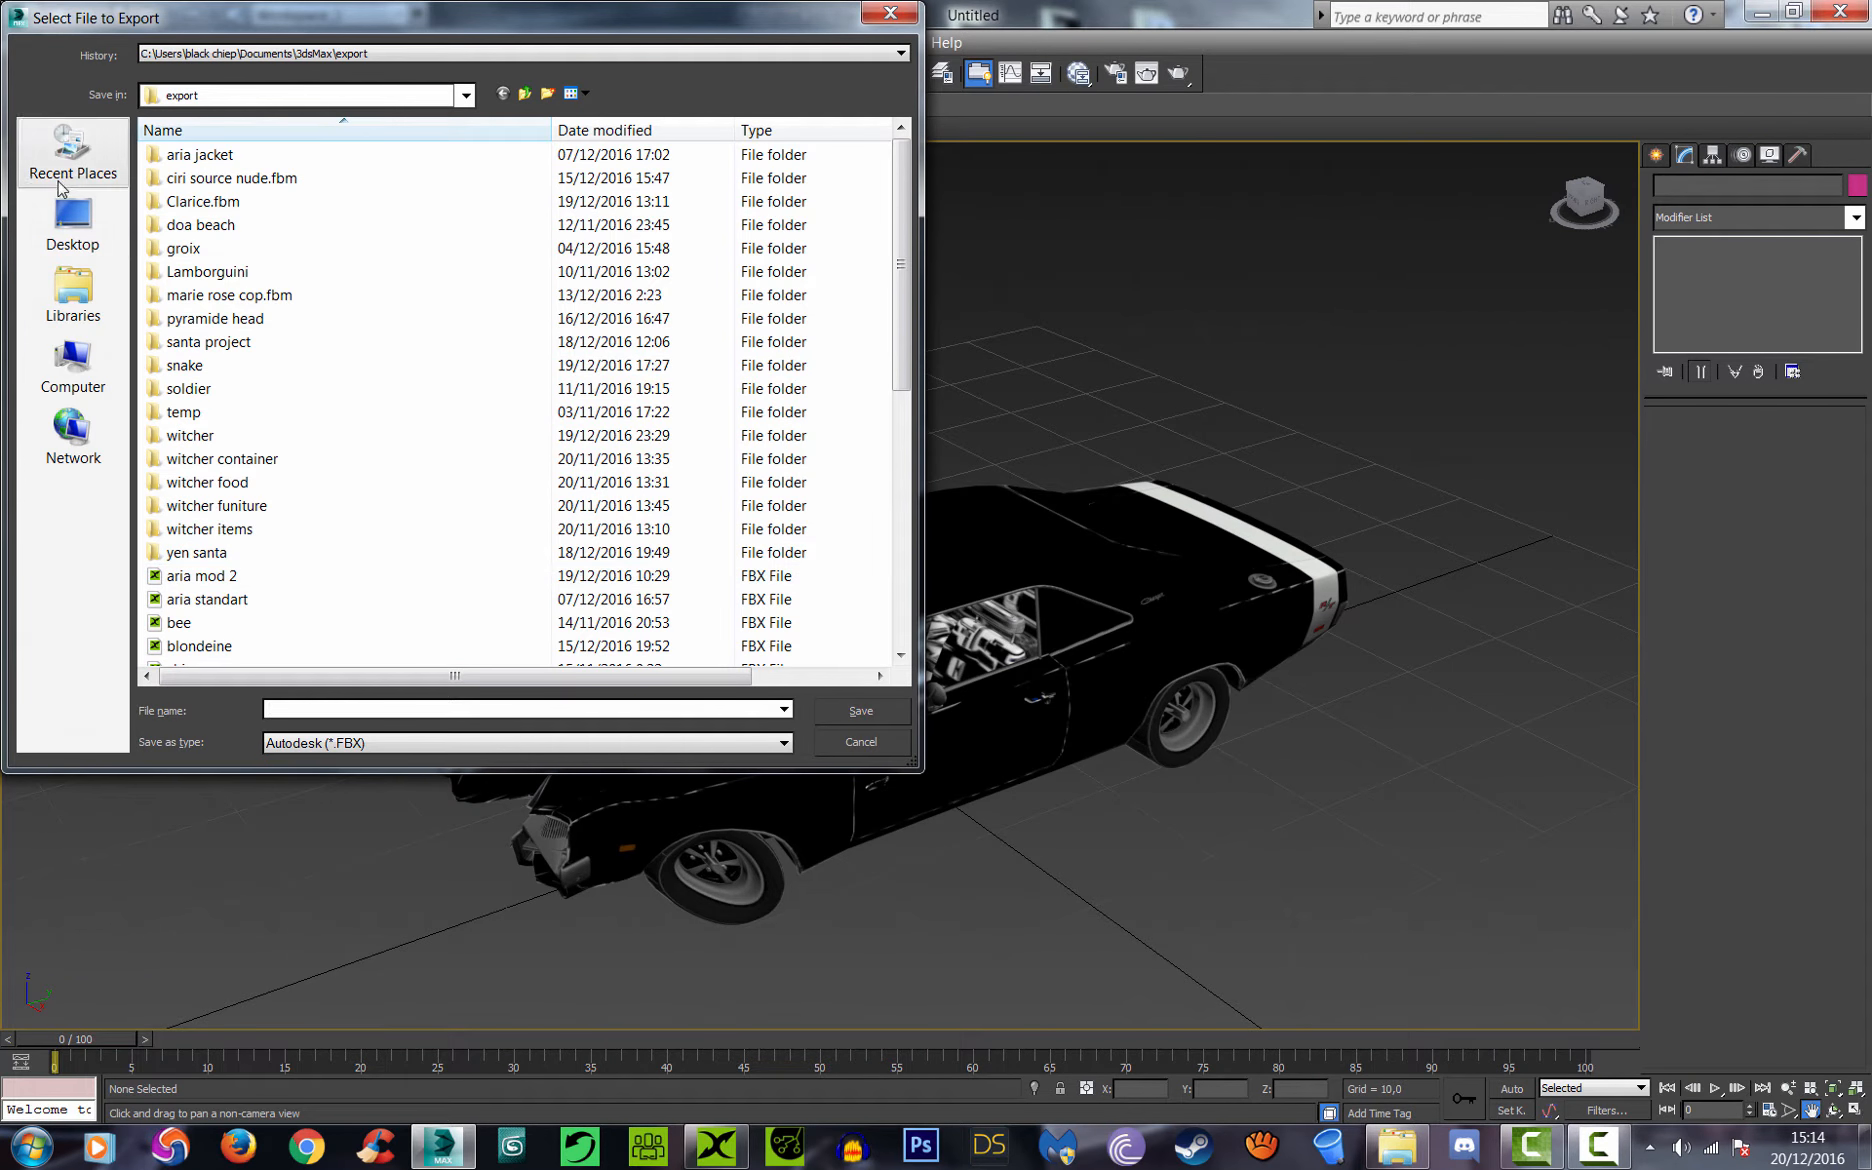
click(85, 244)
double_click(171, 276)
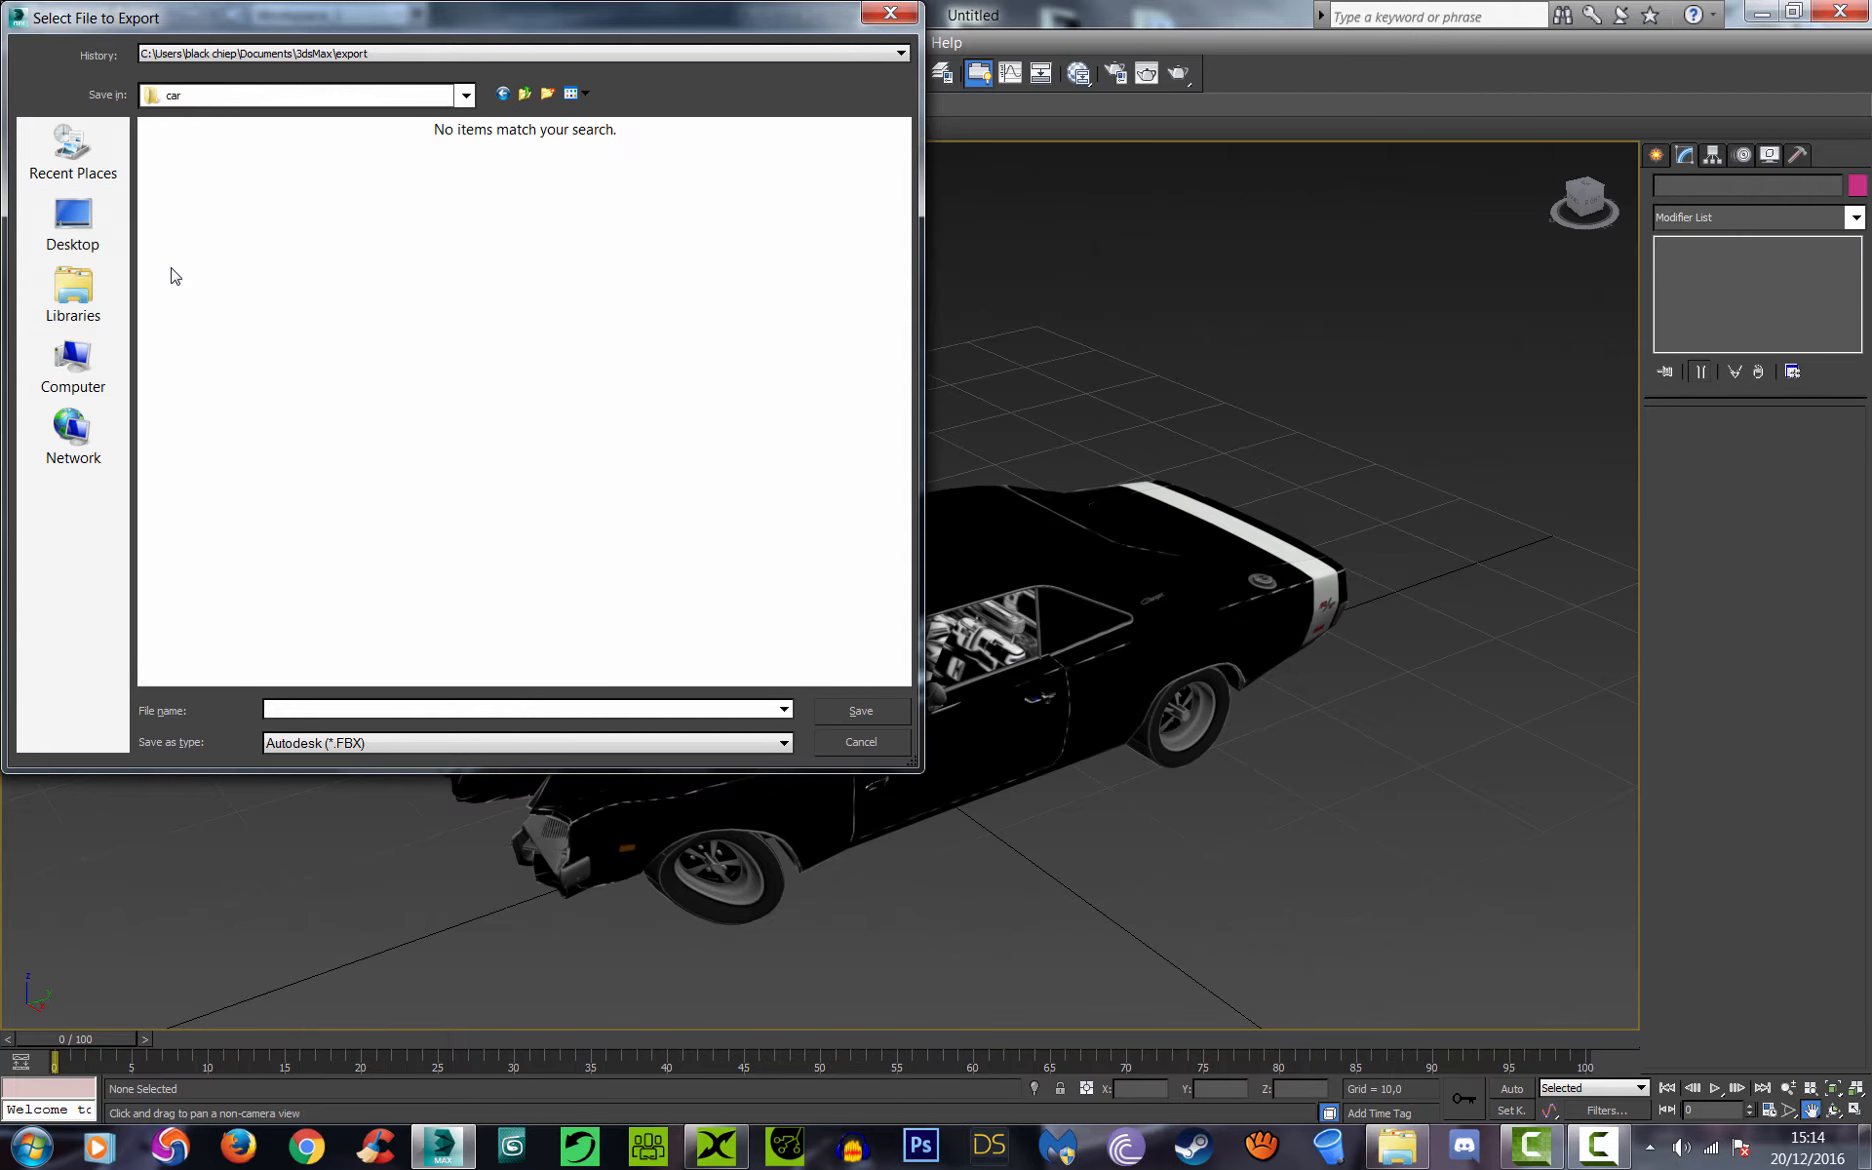
click(344, 741)
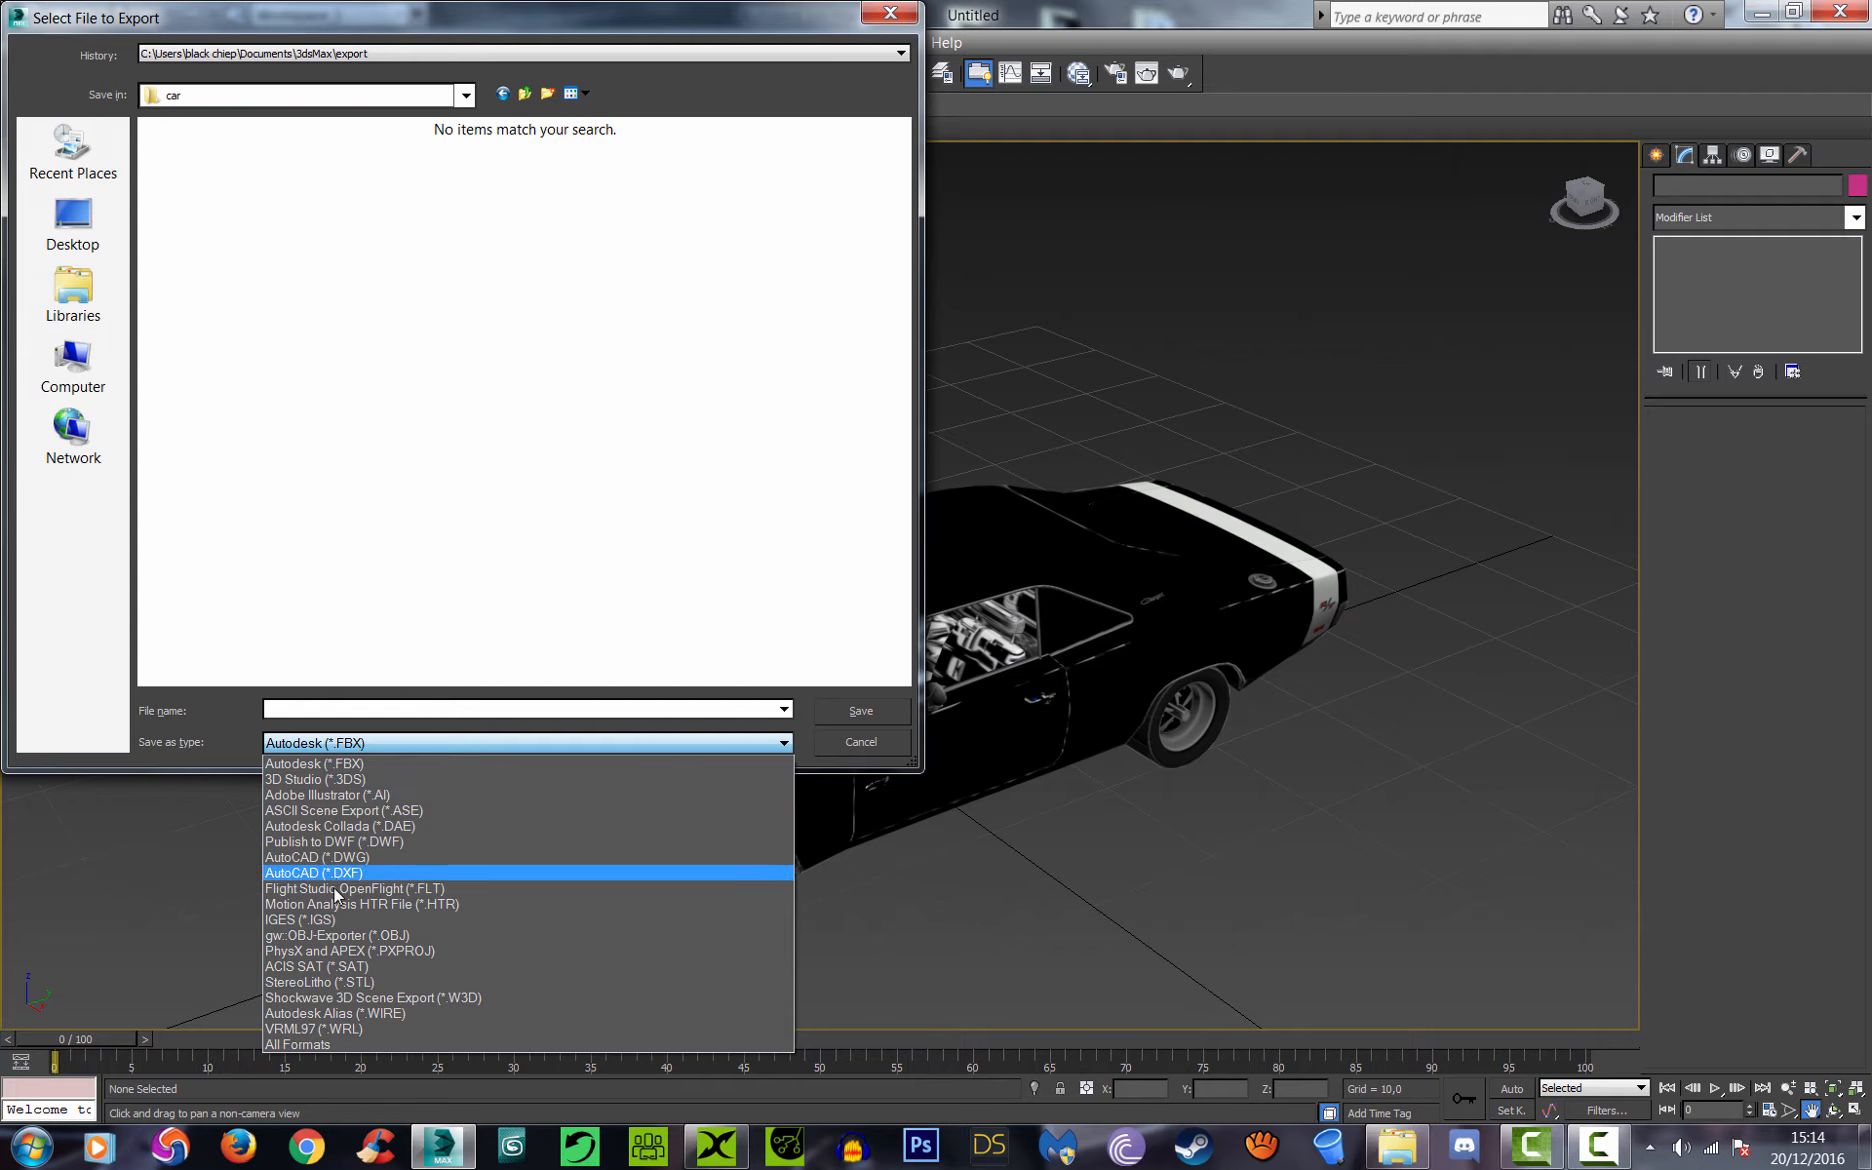
click(342, 935)
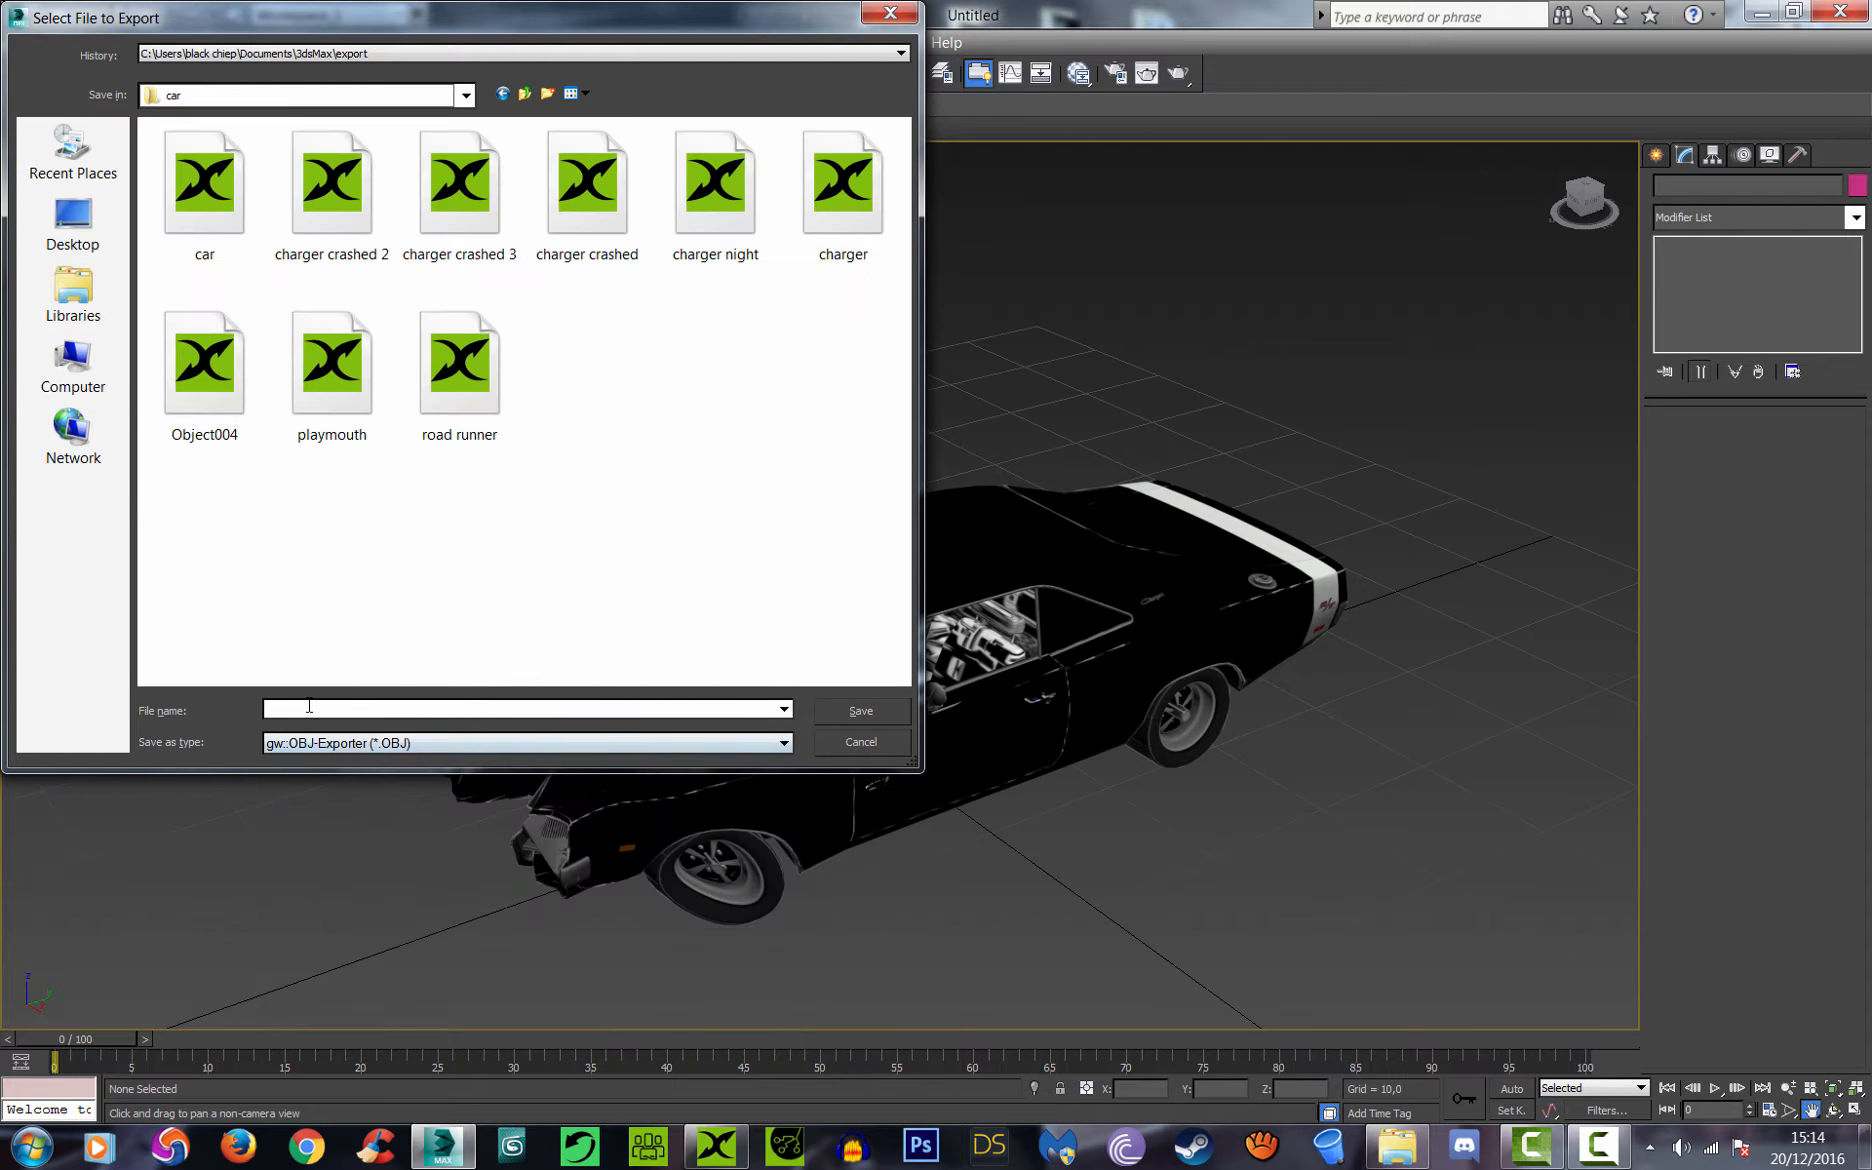
Step: Overwrite the existing charger crashed 3 file, export with the current OBJ options, and close the export report
click(455, 220)
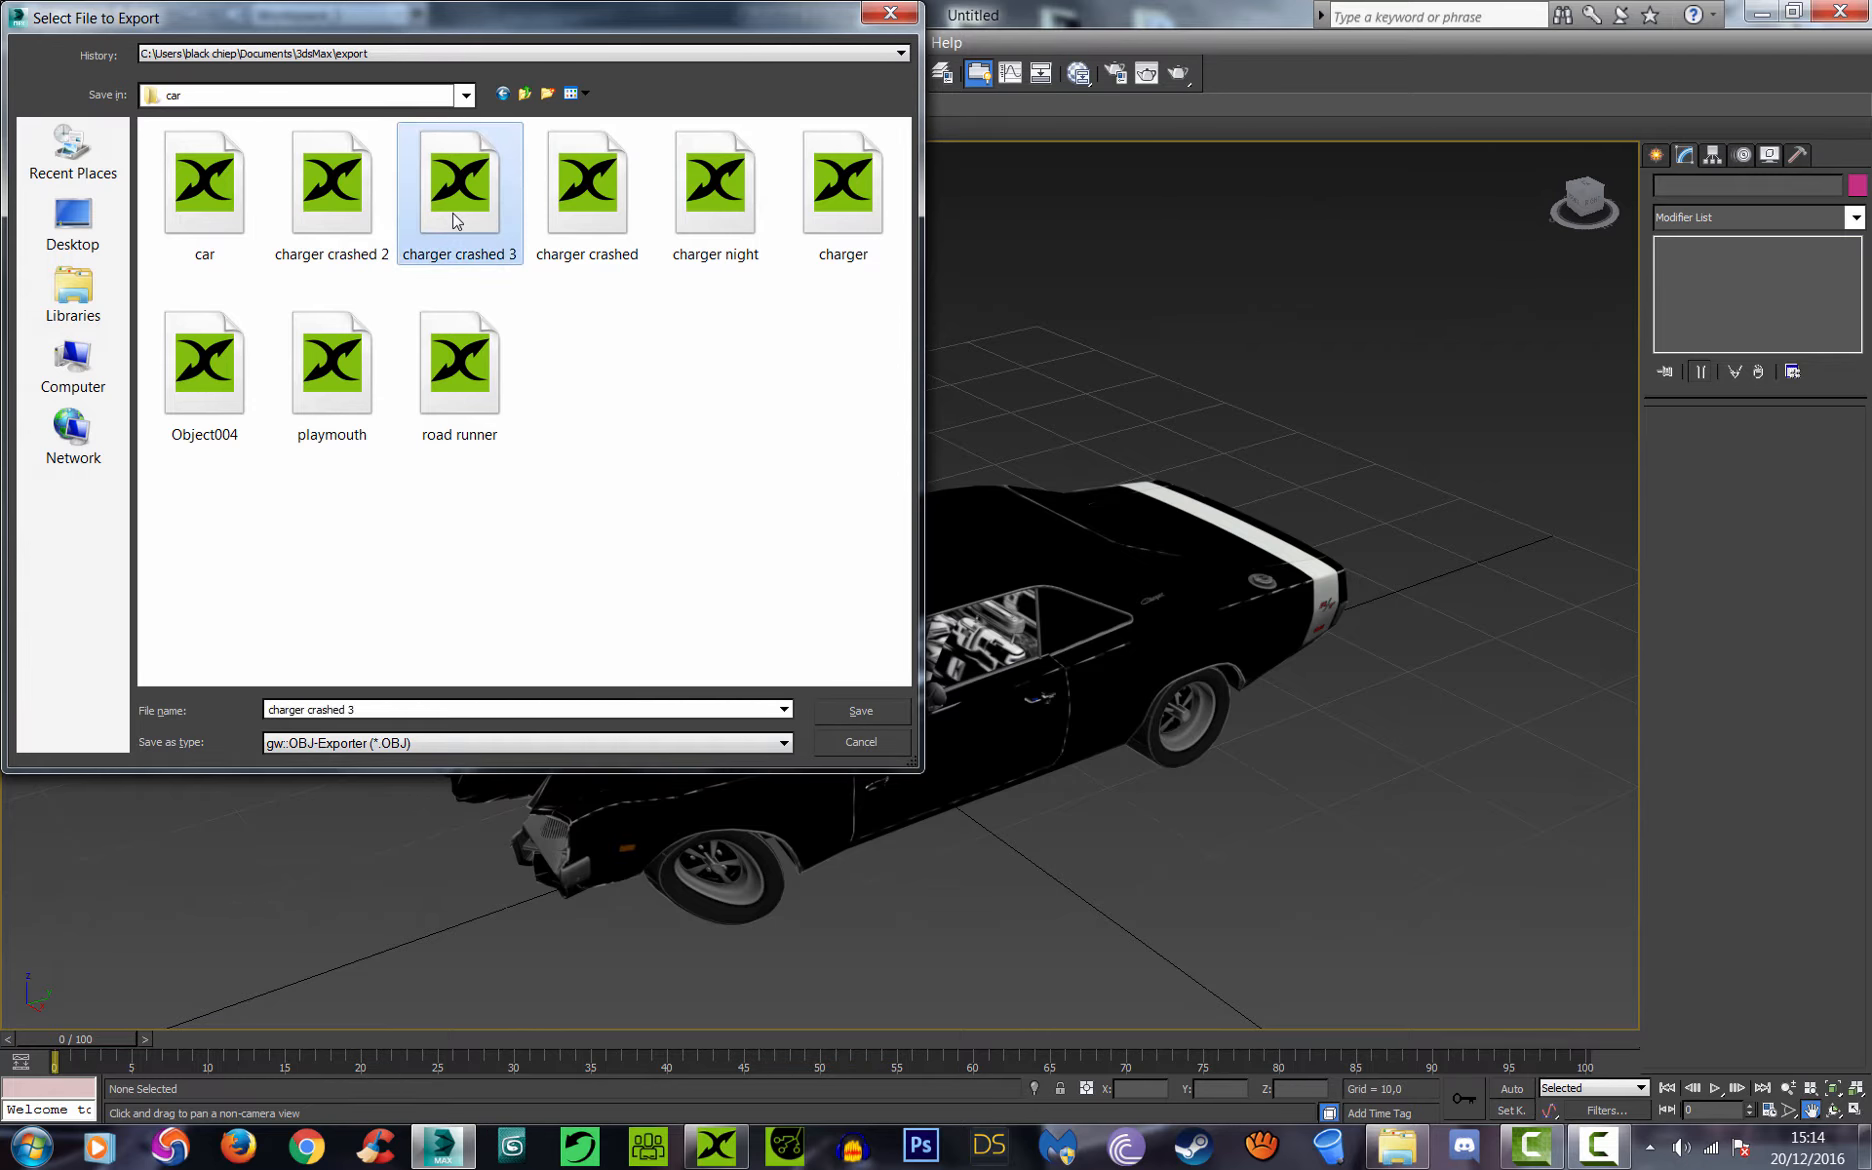
click(842, 711)
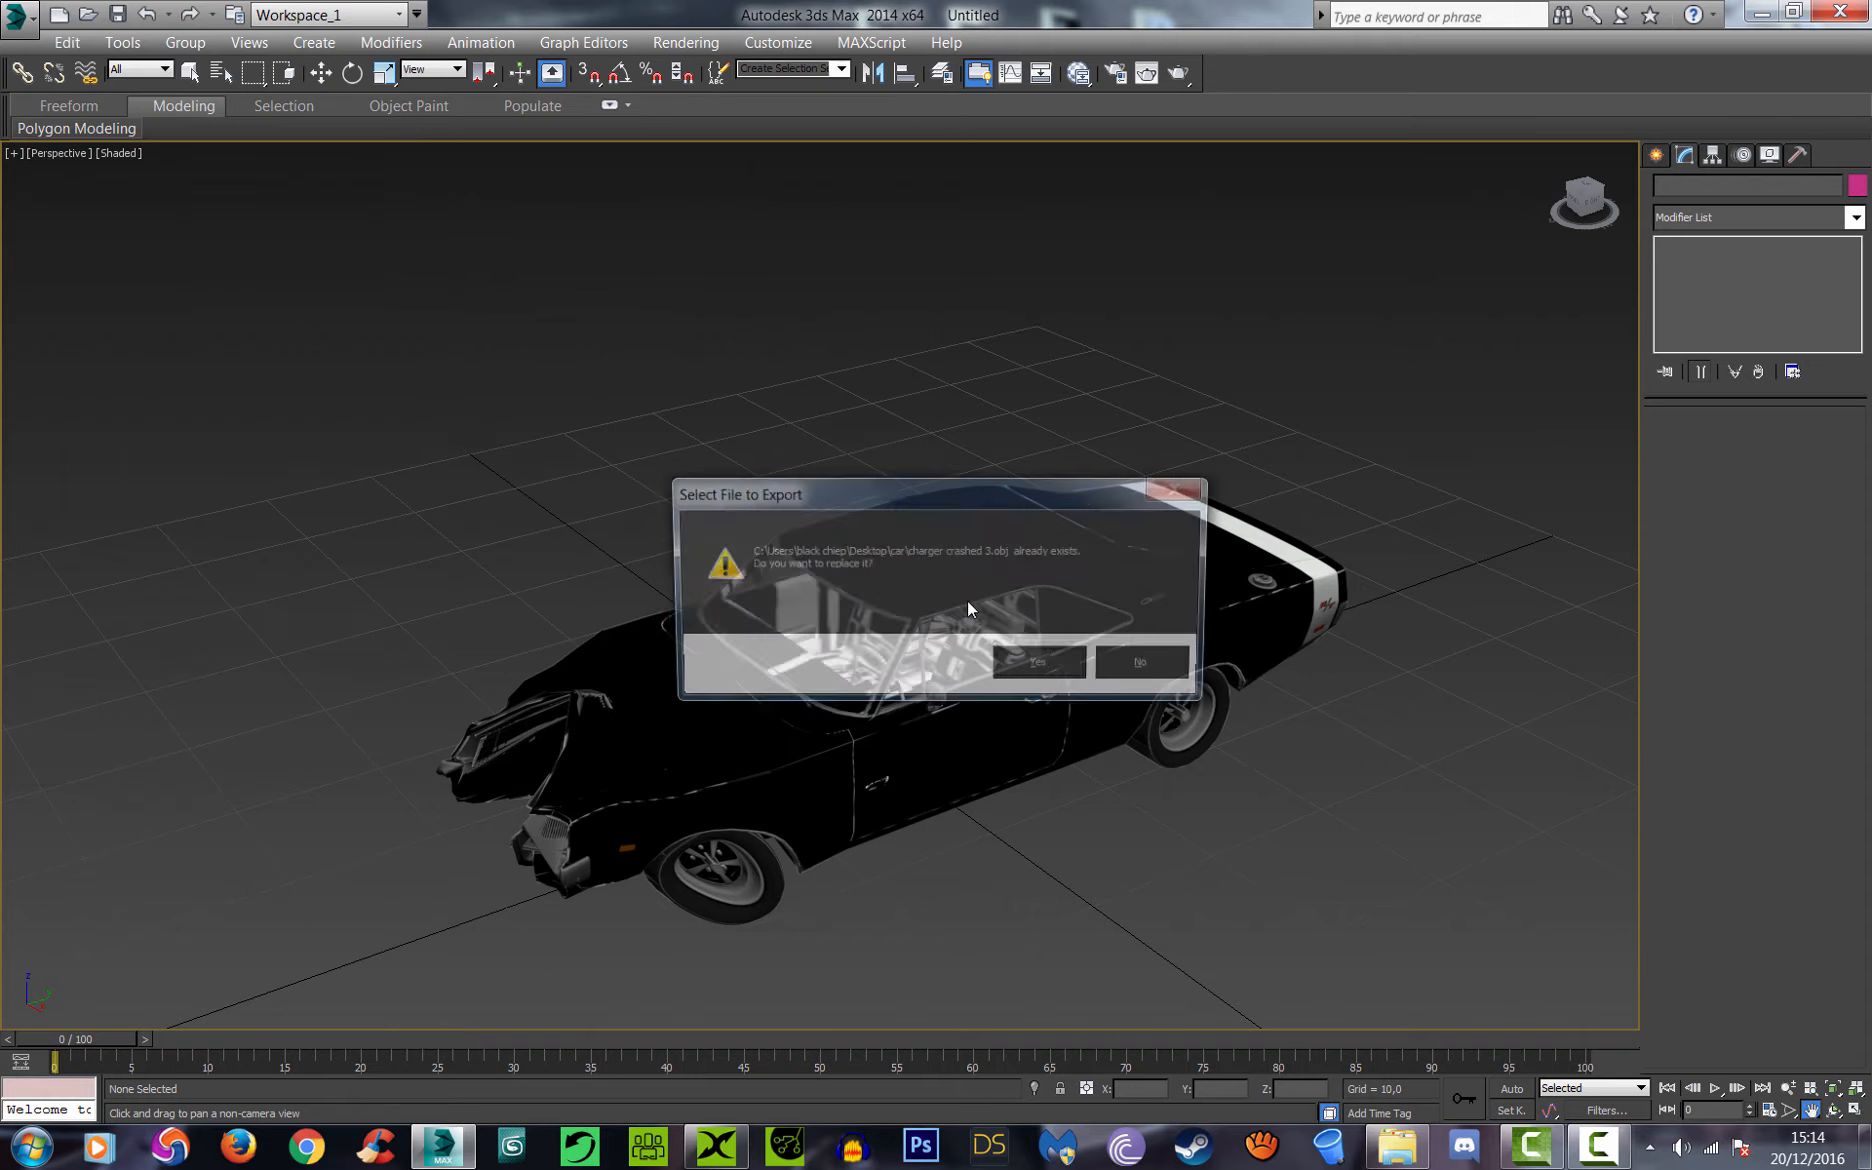
click(1030, 662)
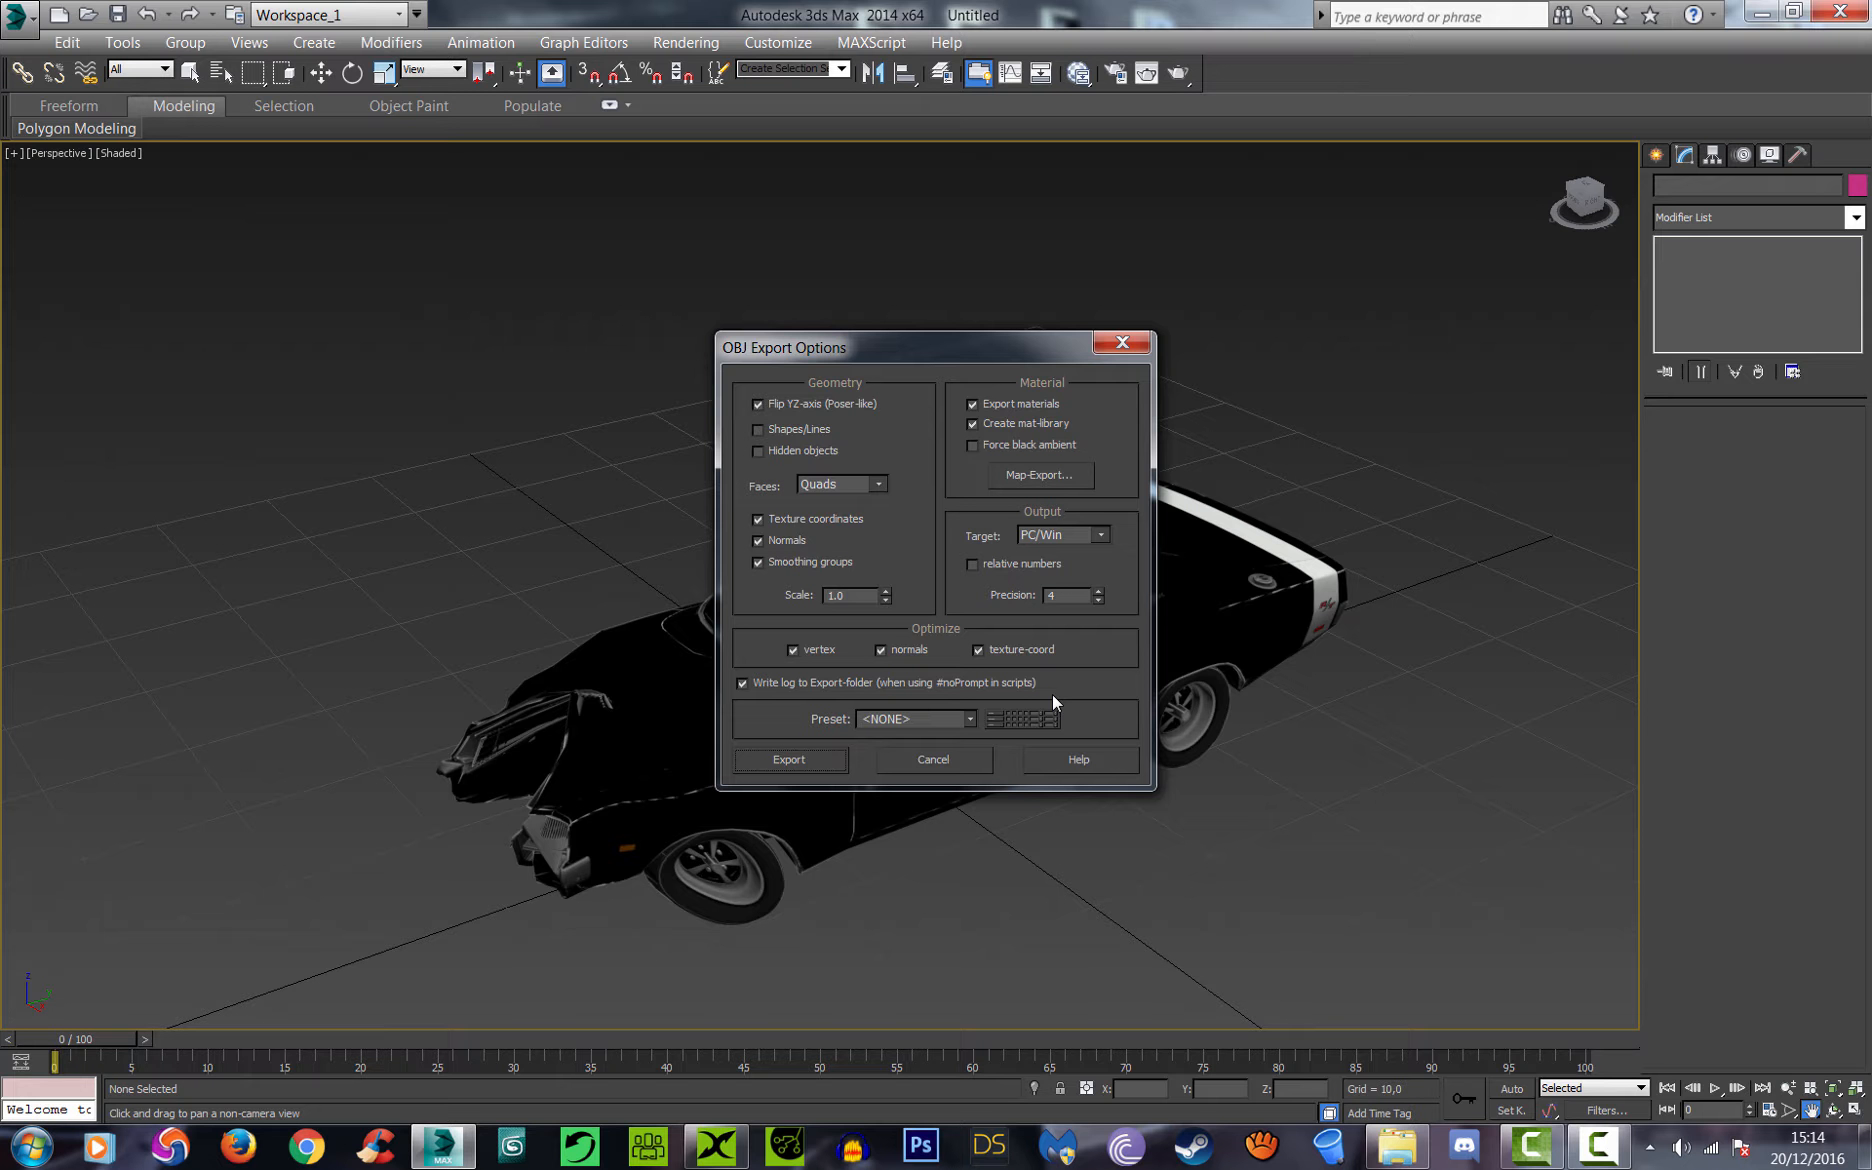
click(794, 764)
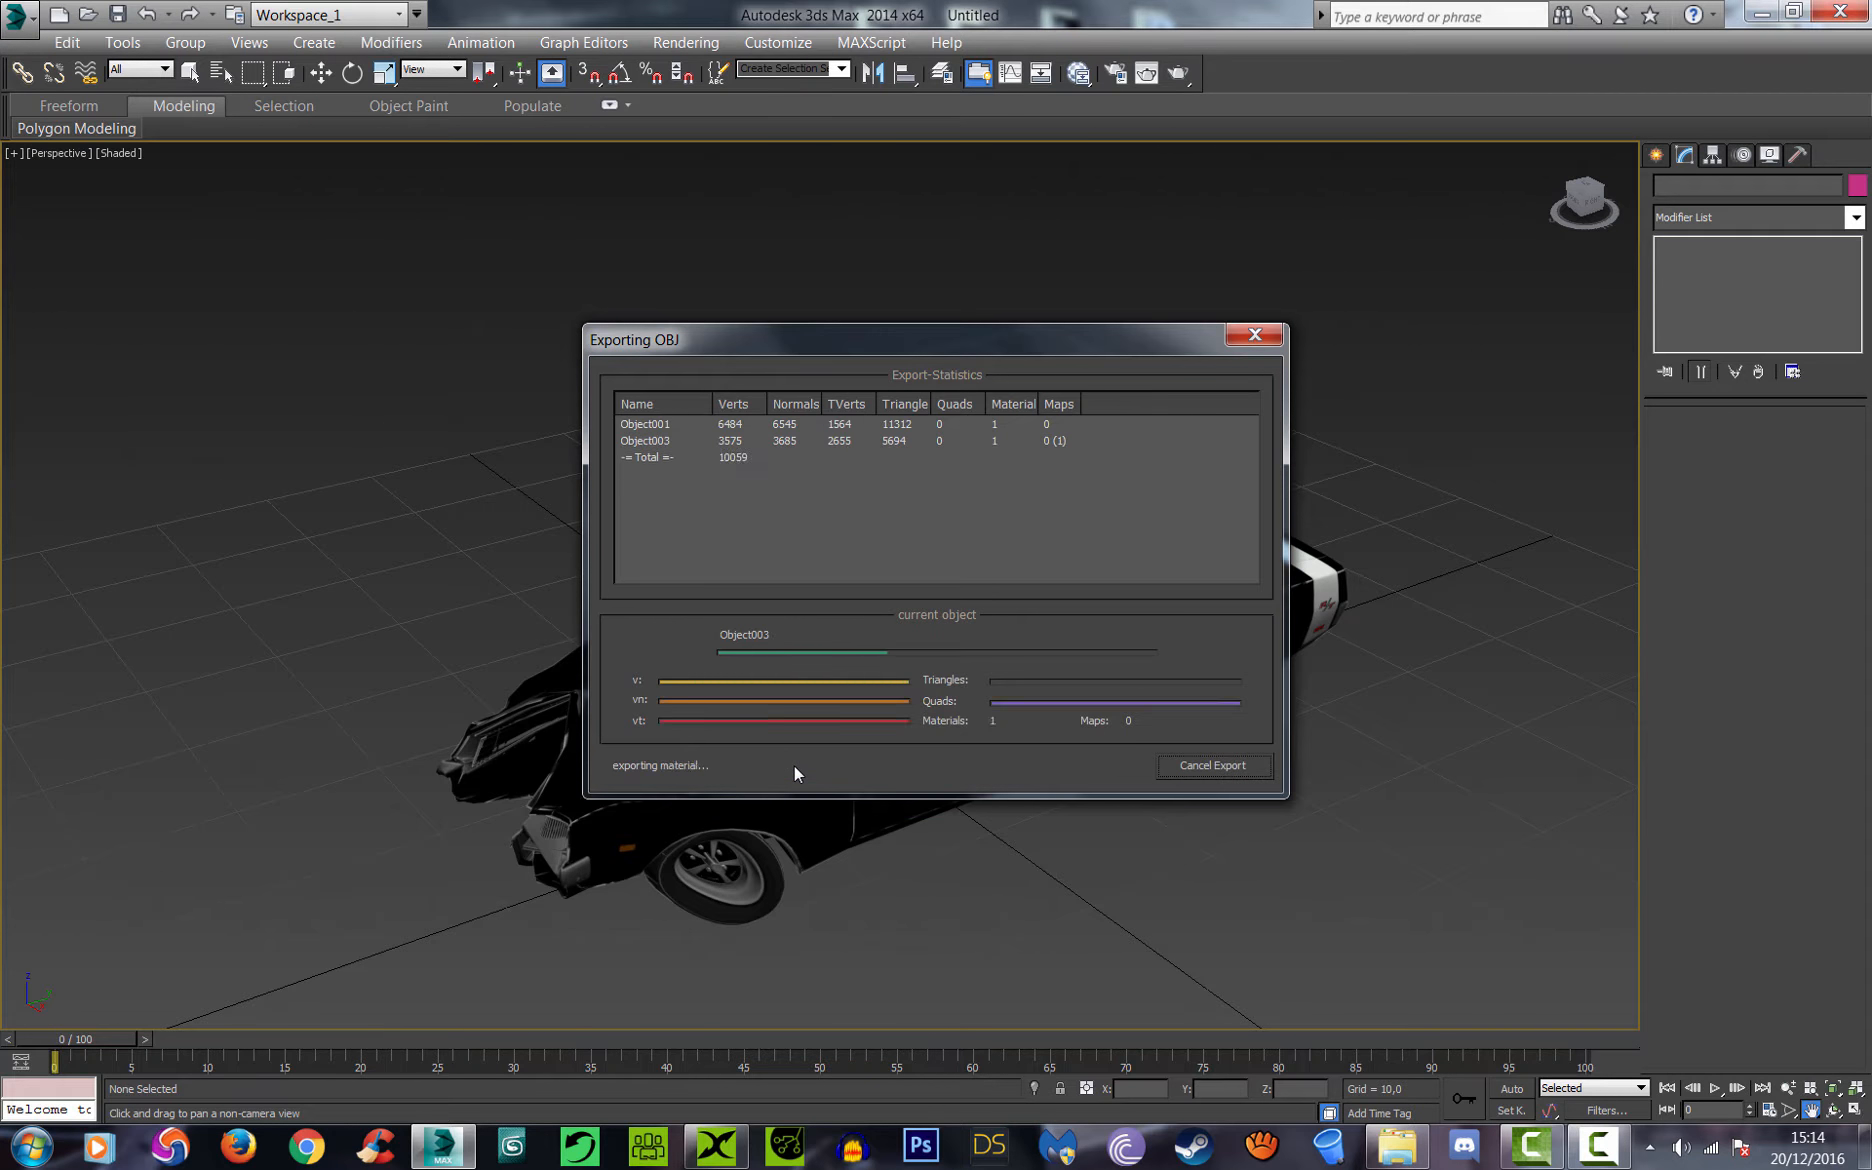
click(1204, 764)
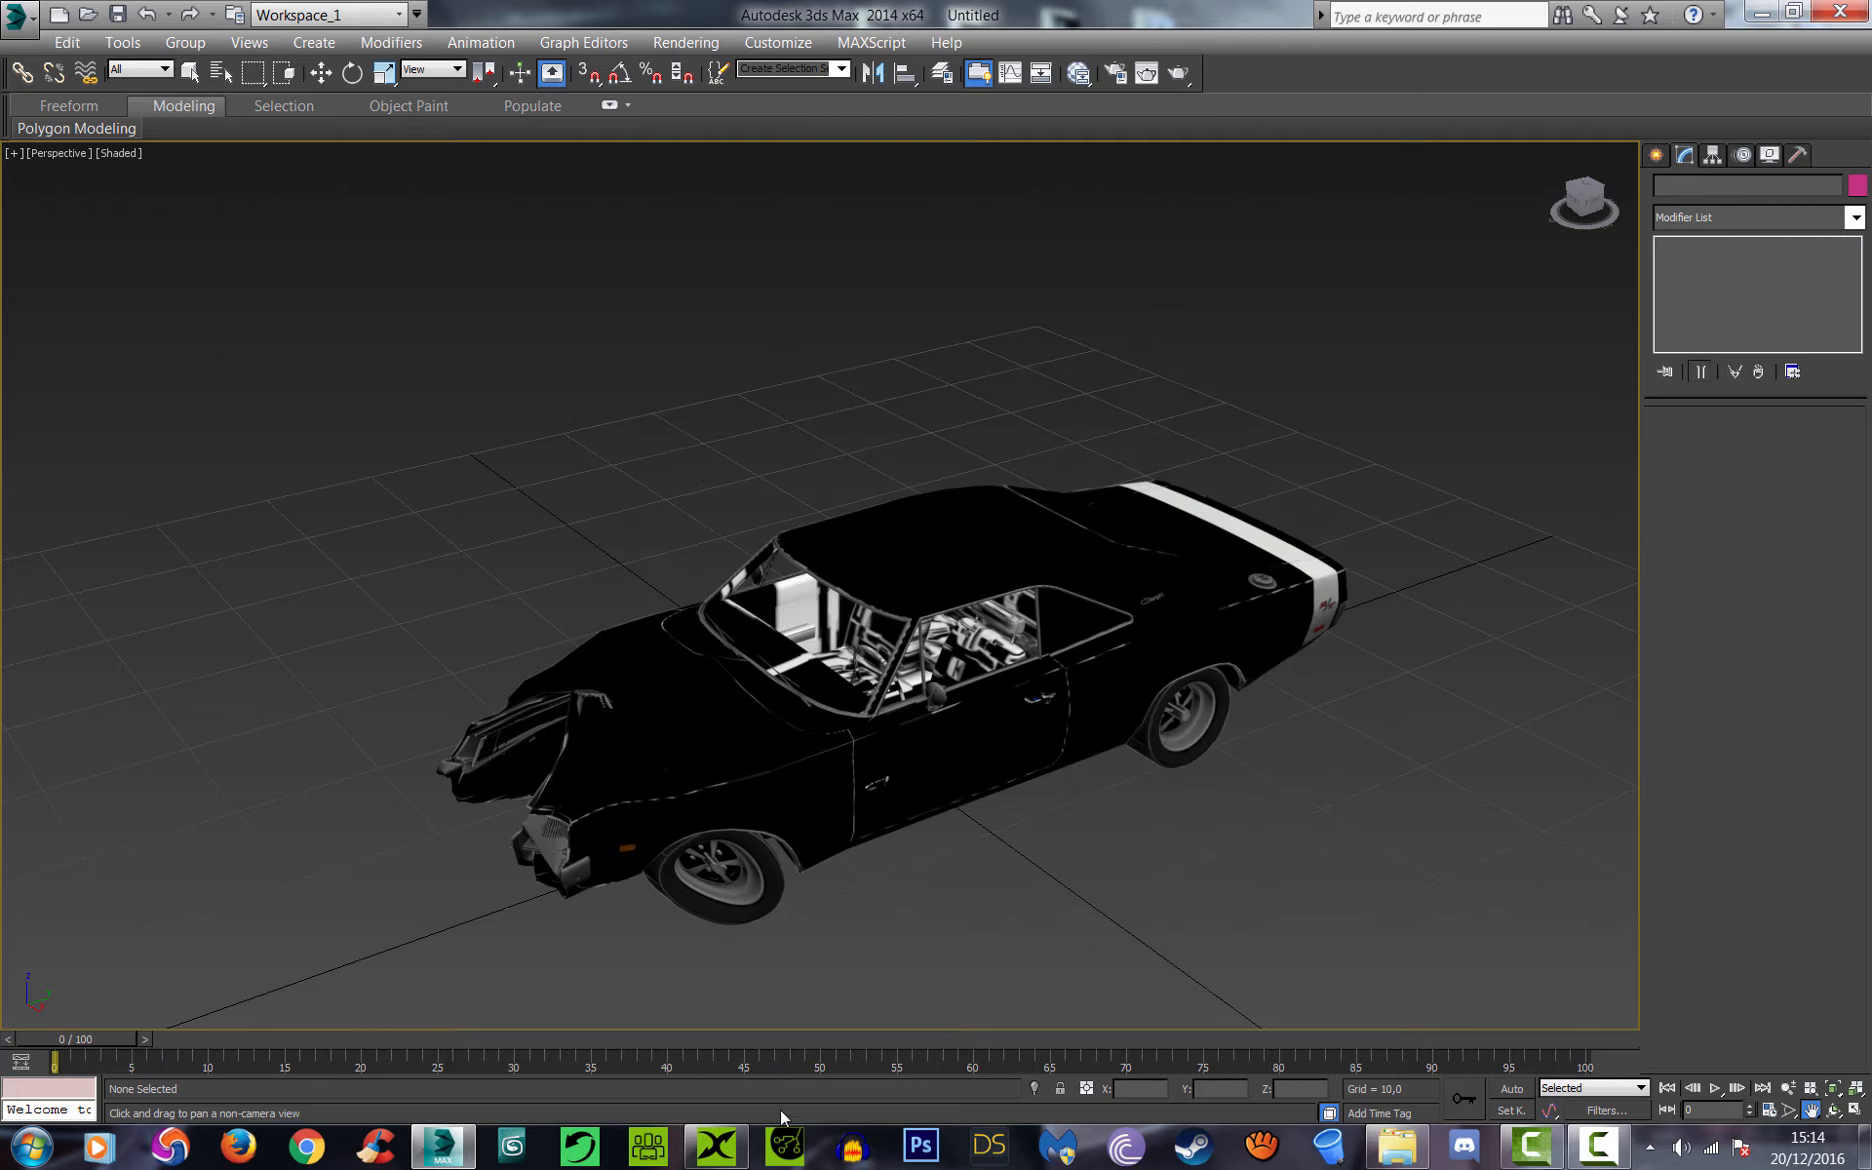
Step: Switch to iClone 3DXchange 6 and open charger crashed 3 from the Desktop's car folder
click(716, 1145)
click(14, 37)
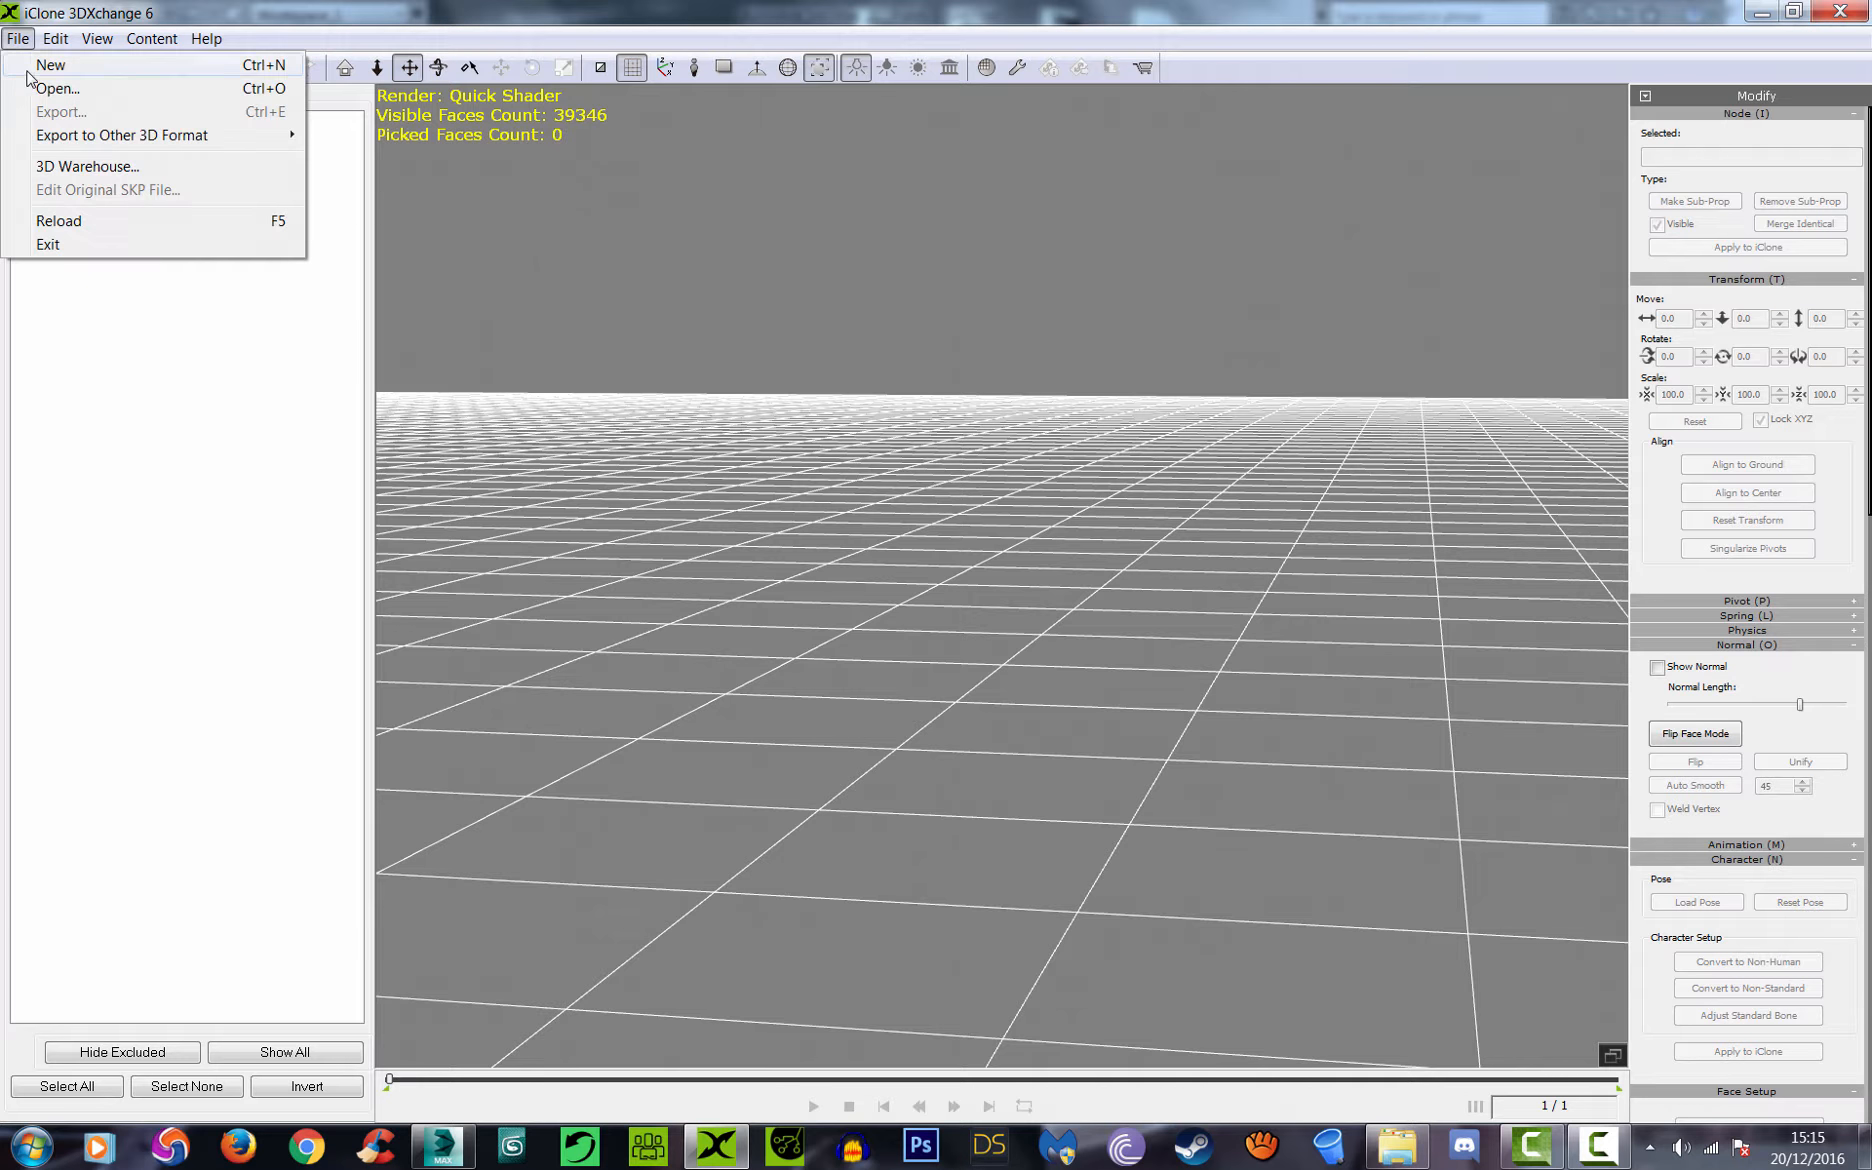
click(45, 92)
click(619, 473)
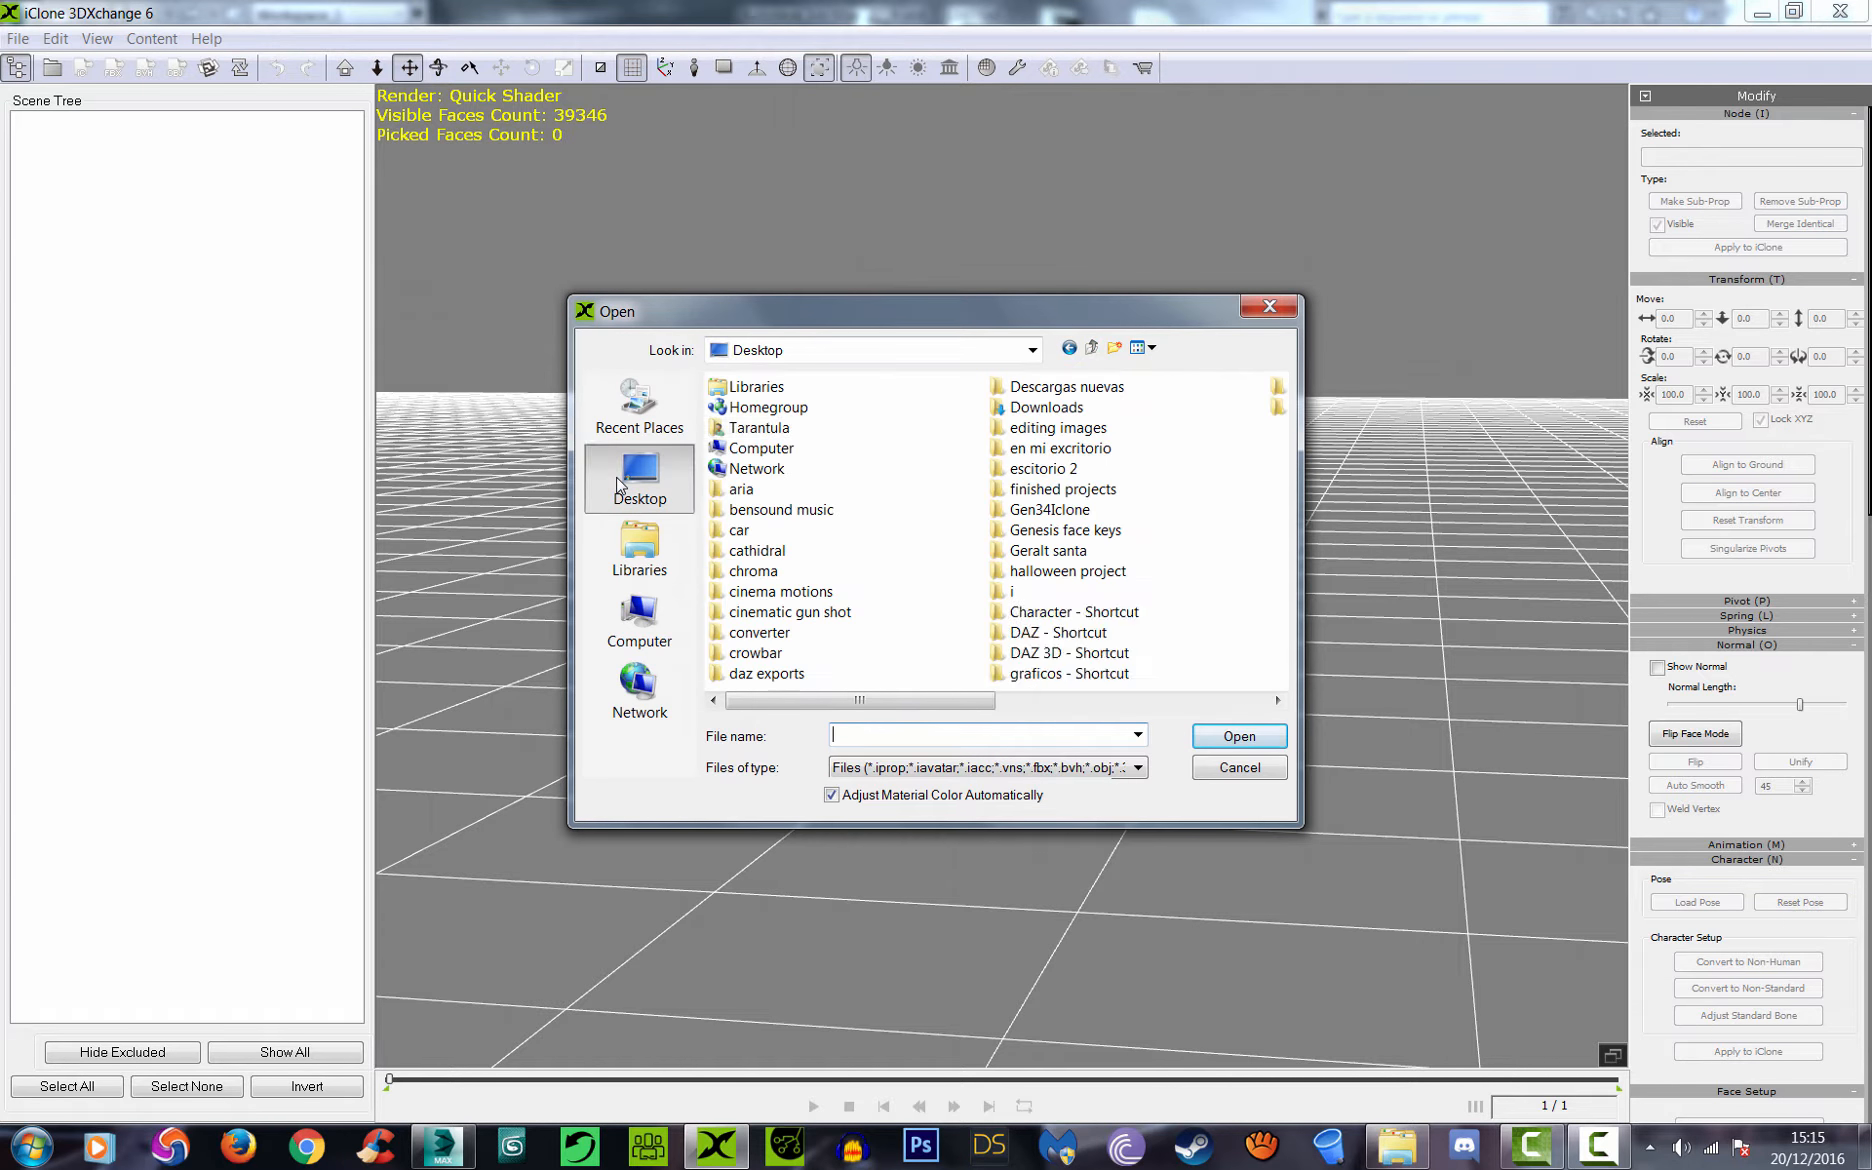
double_click(740, 530)
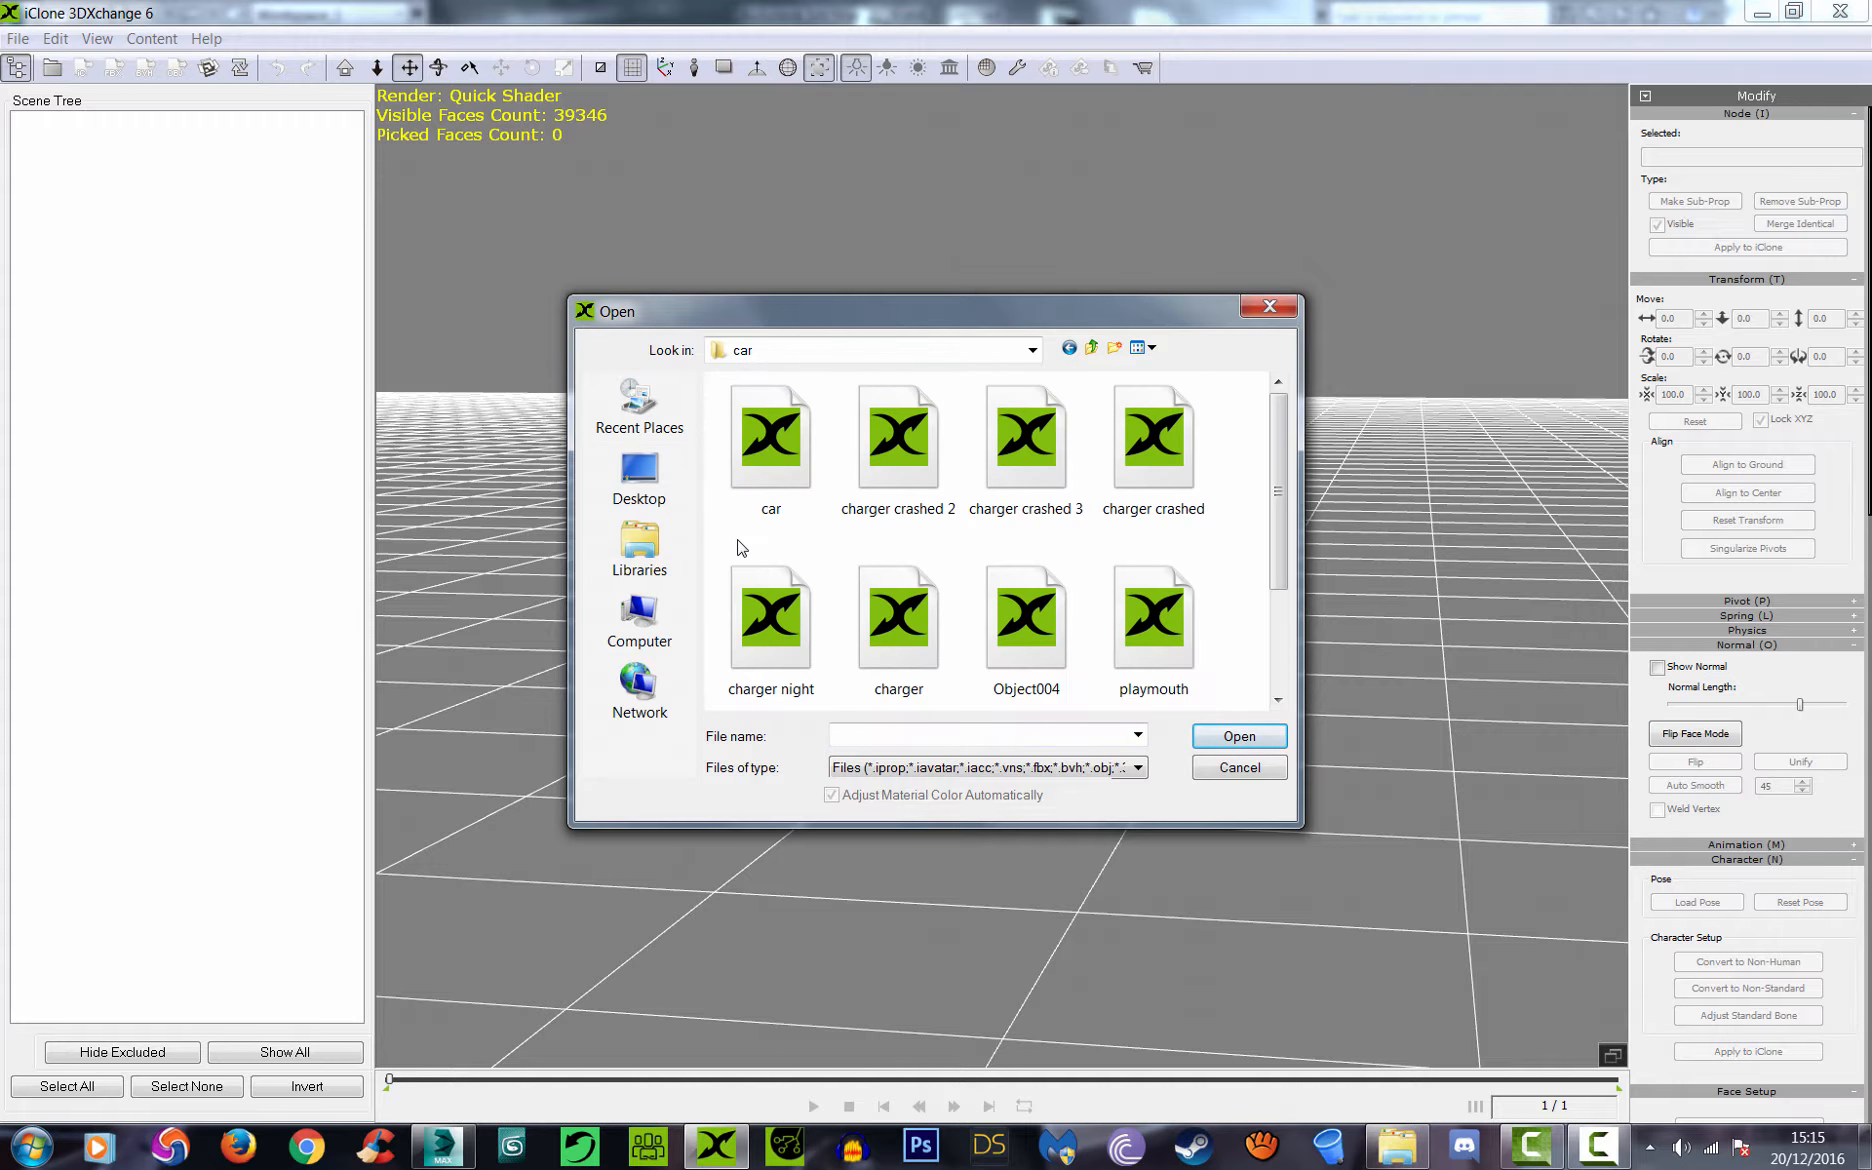
double_click(1026, 440)
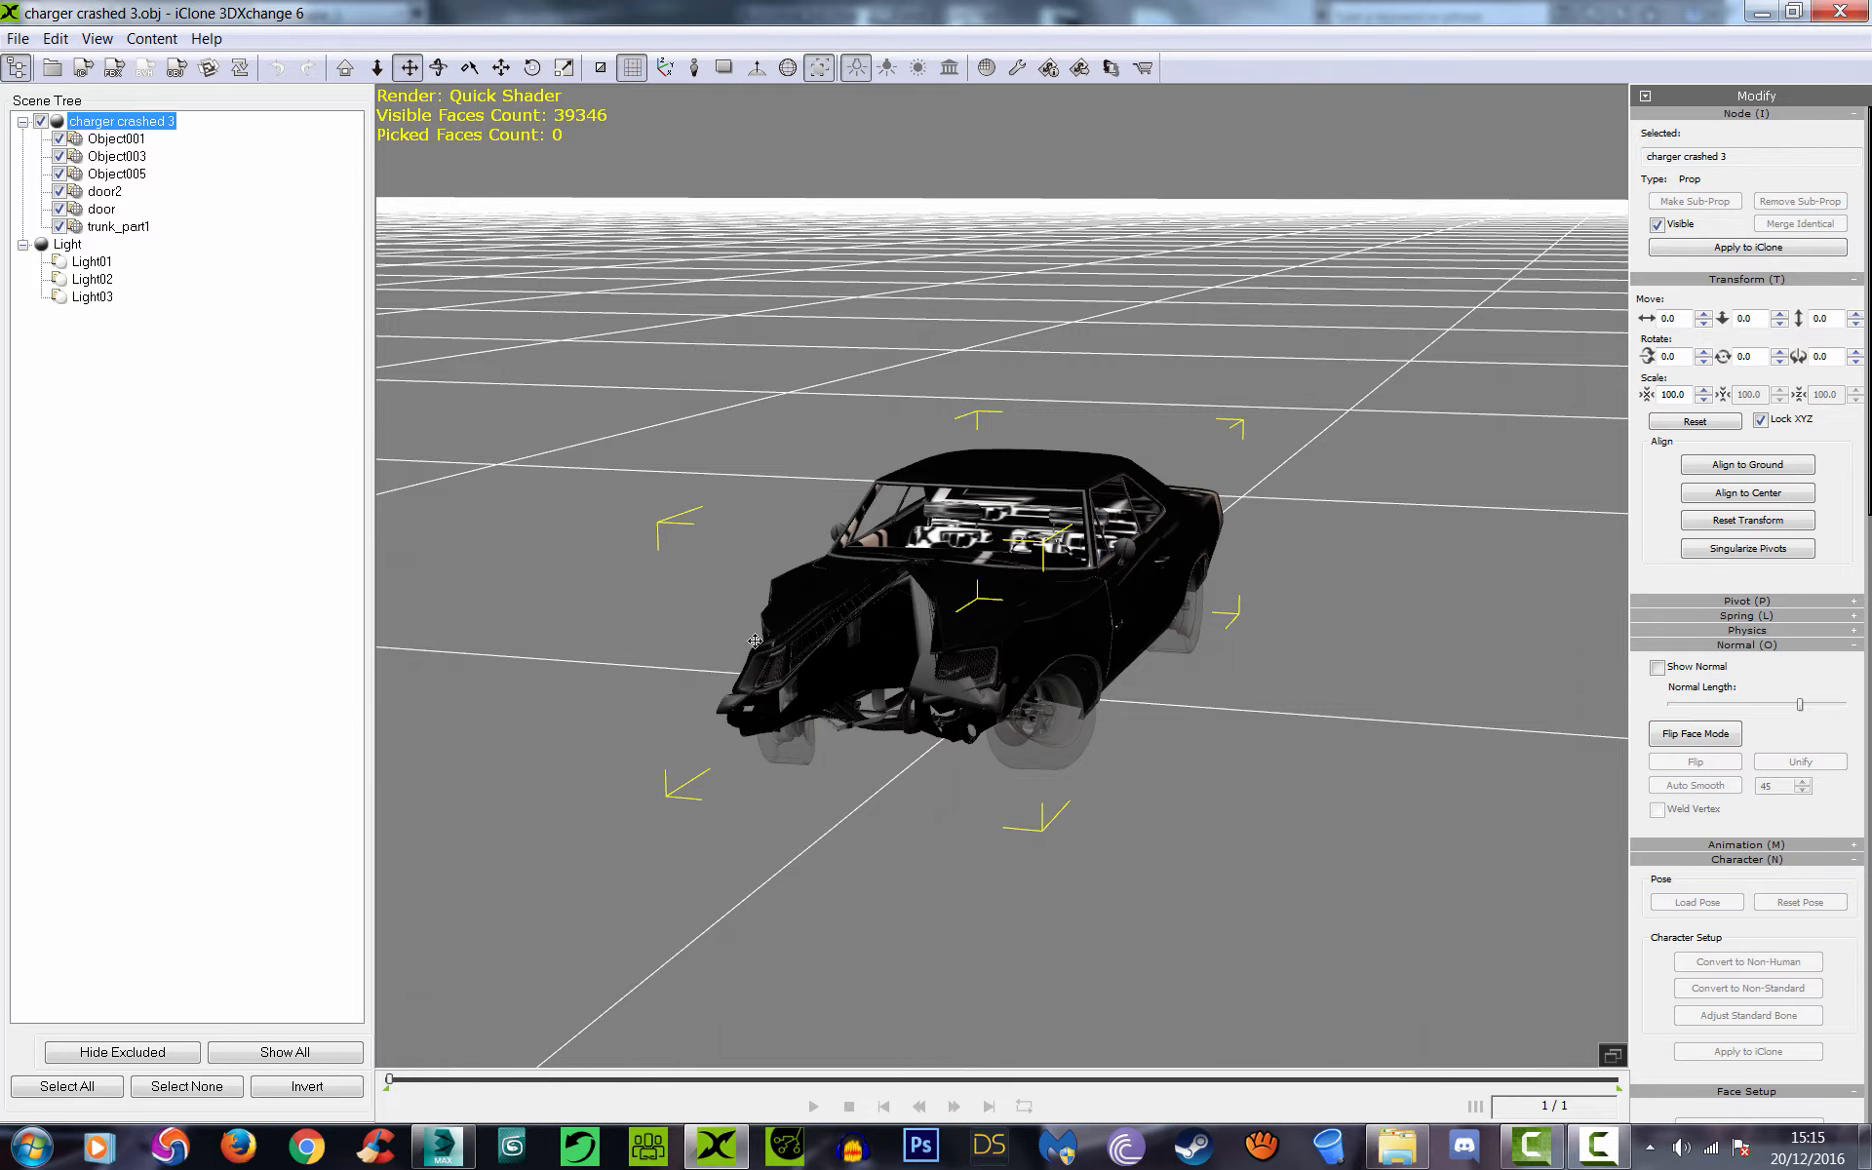
Step: Pick the wheel material from the car's front wheel and remove its opacity map
drag(937, 670, 942, 625)
right_drag(942, 625, 846, 662)
scroll(846, 662, up, 6)
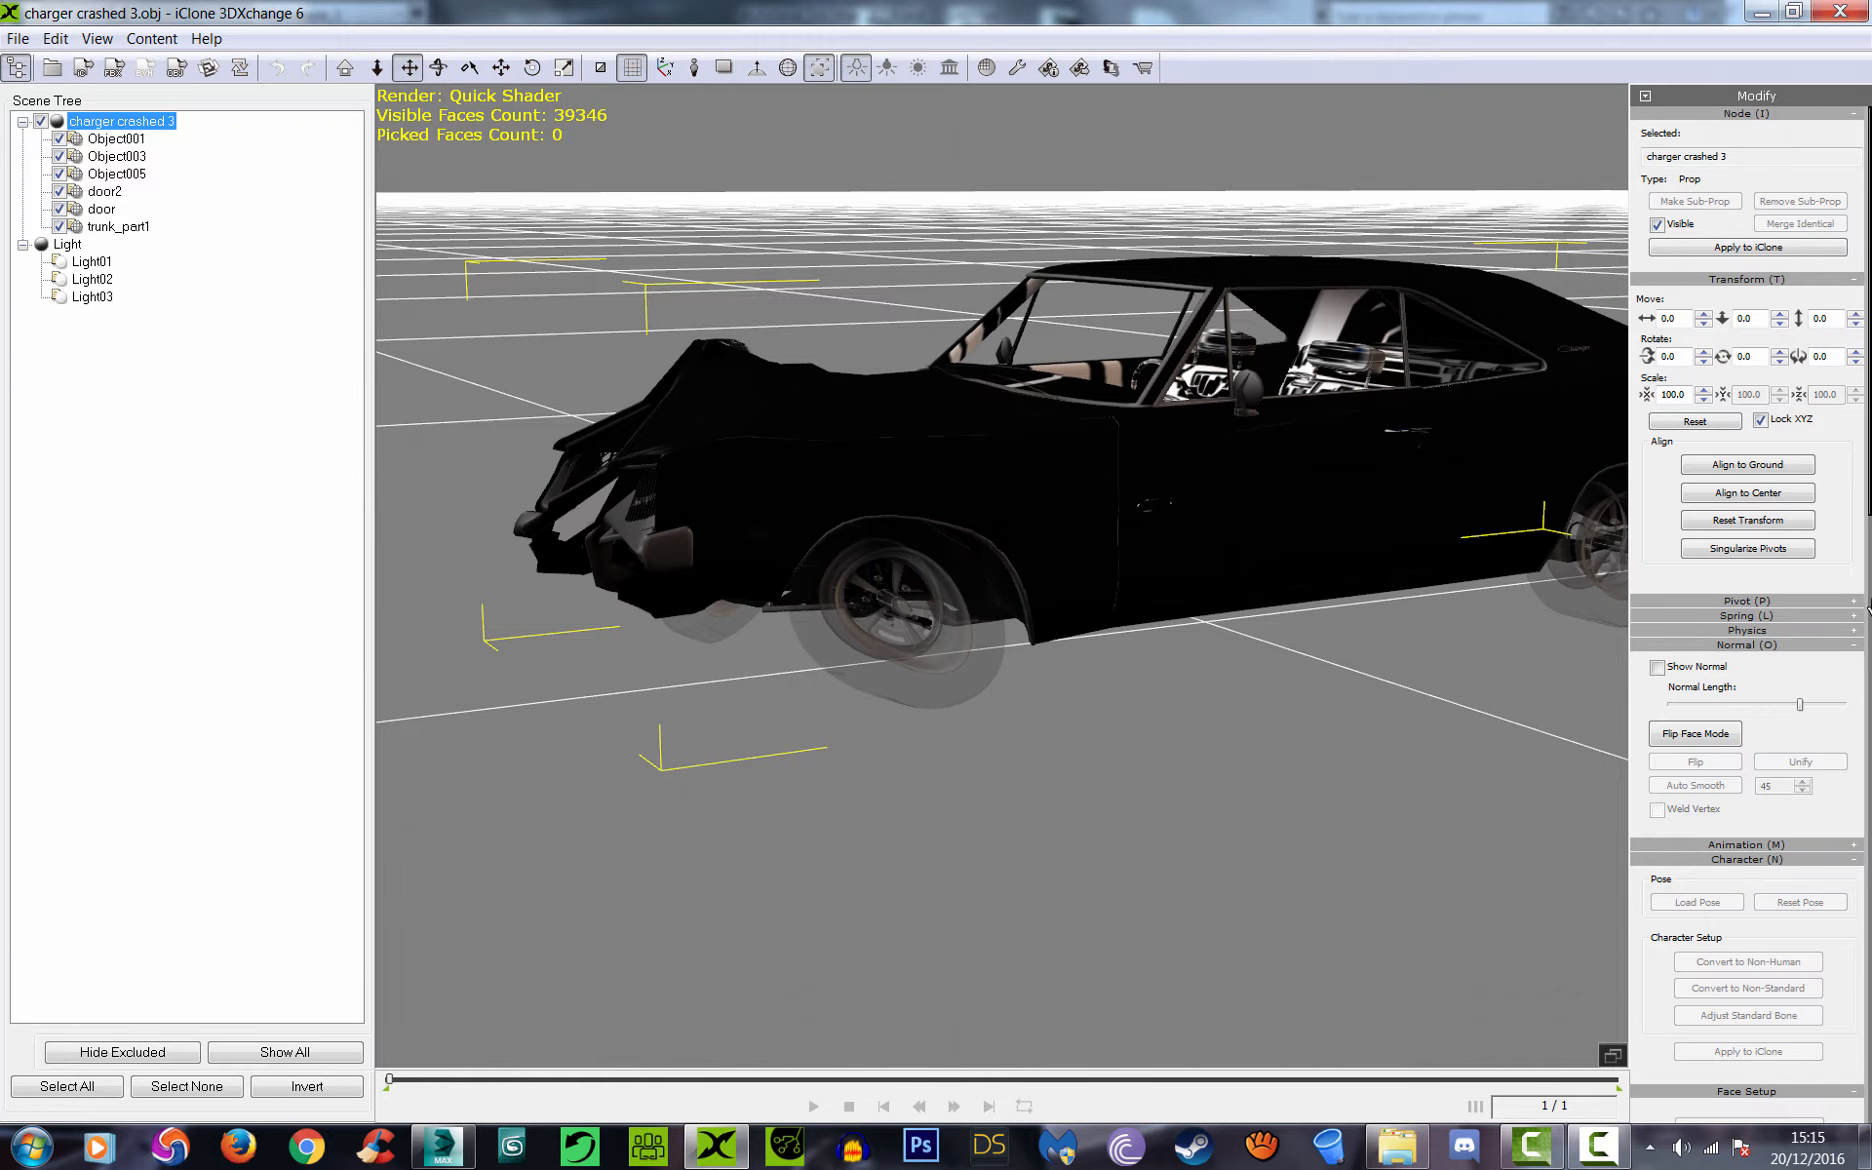
scroll(1680, 535, down, 5)
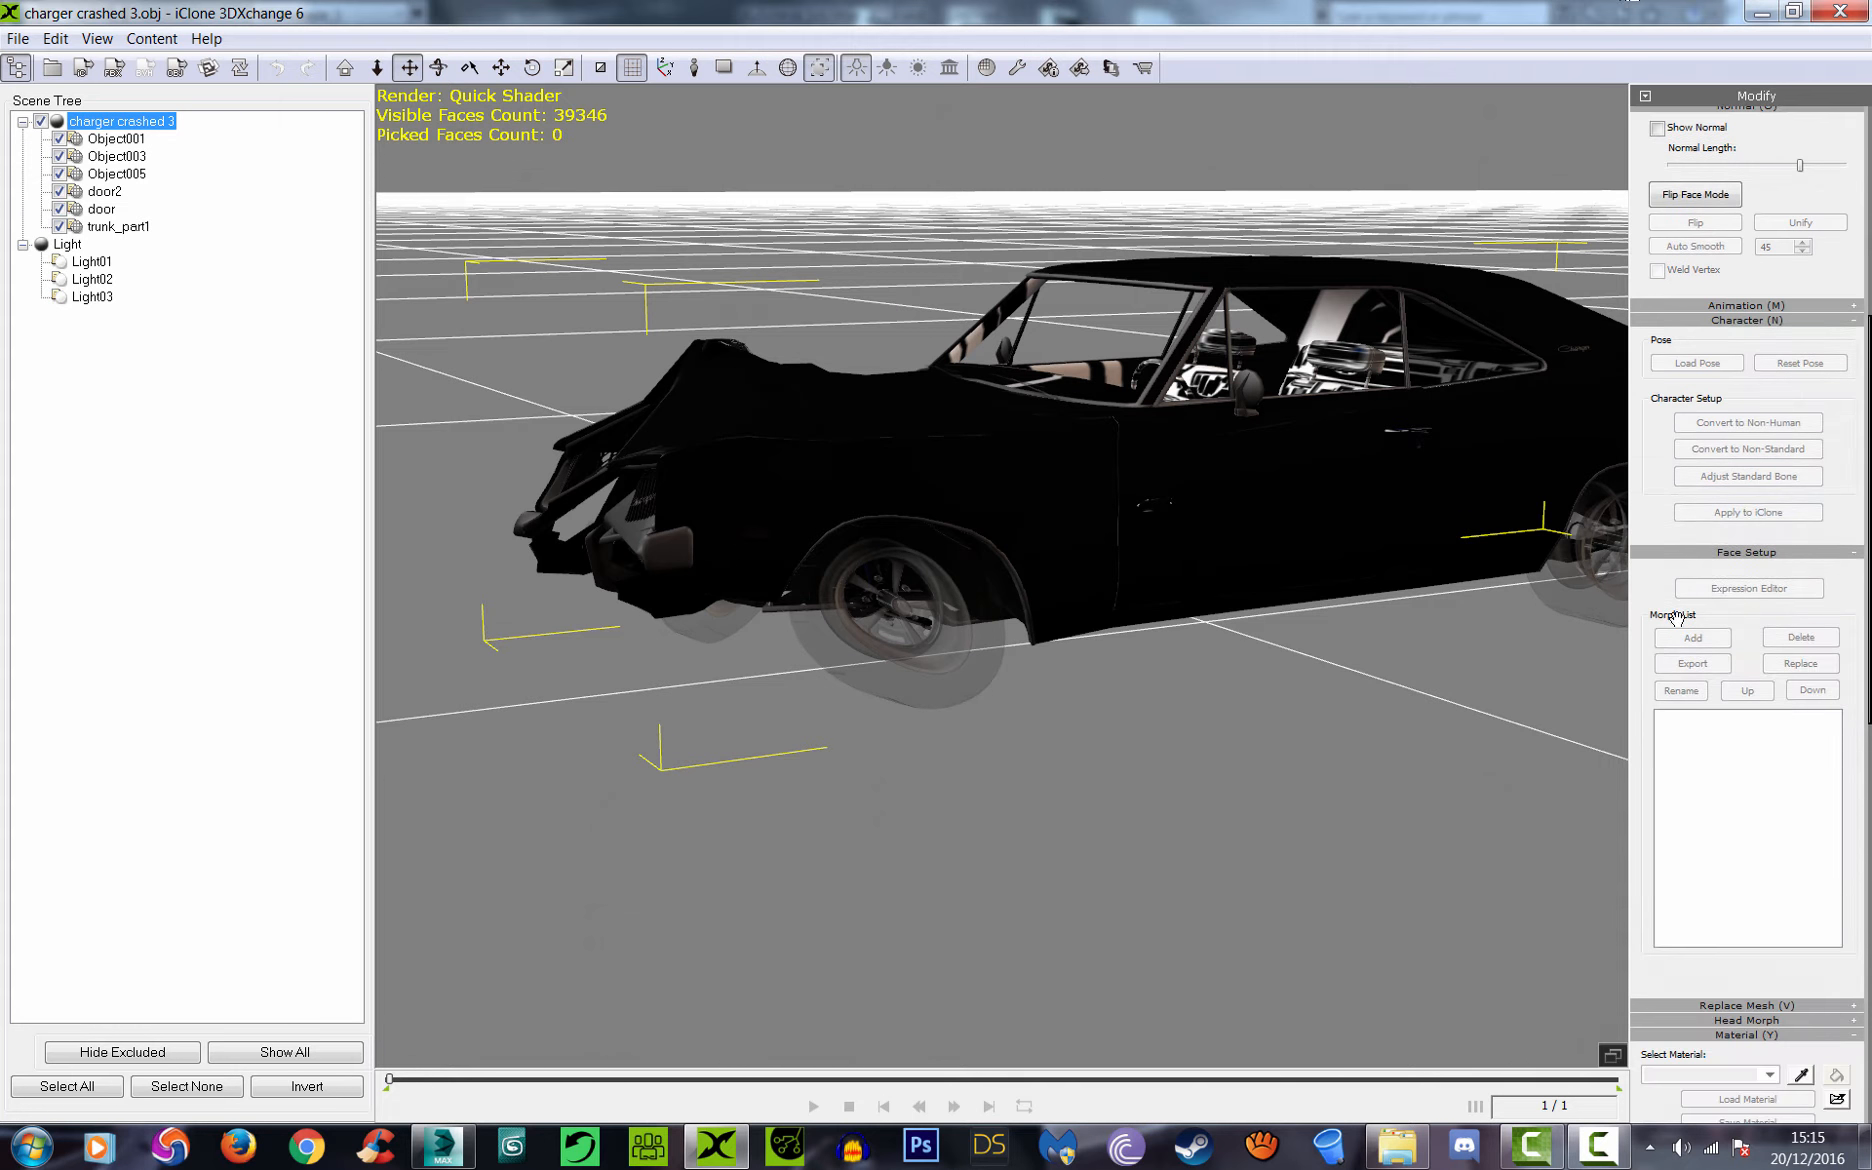
scroll(1700, 555, down, 5)
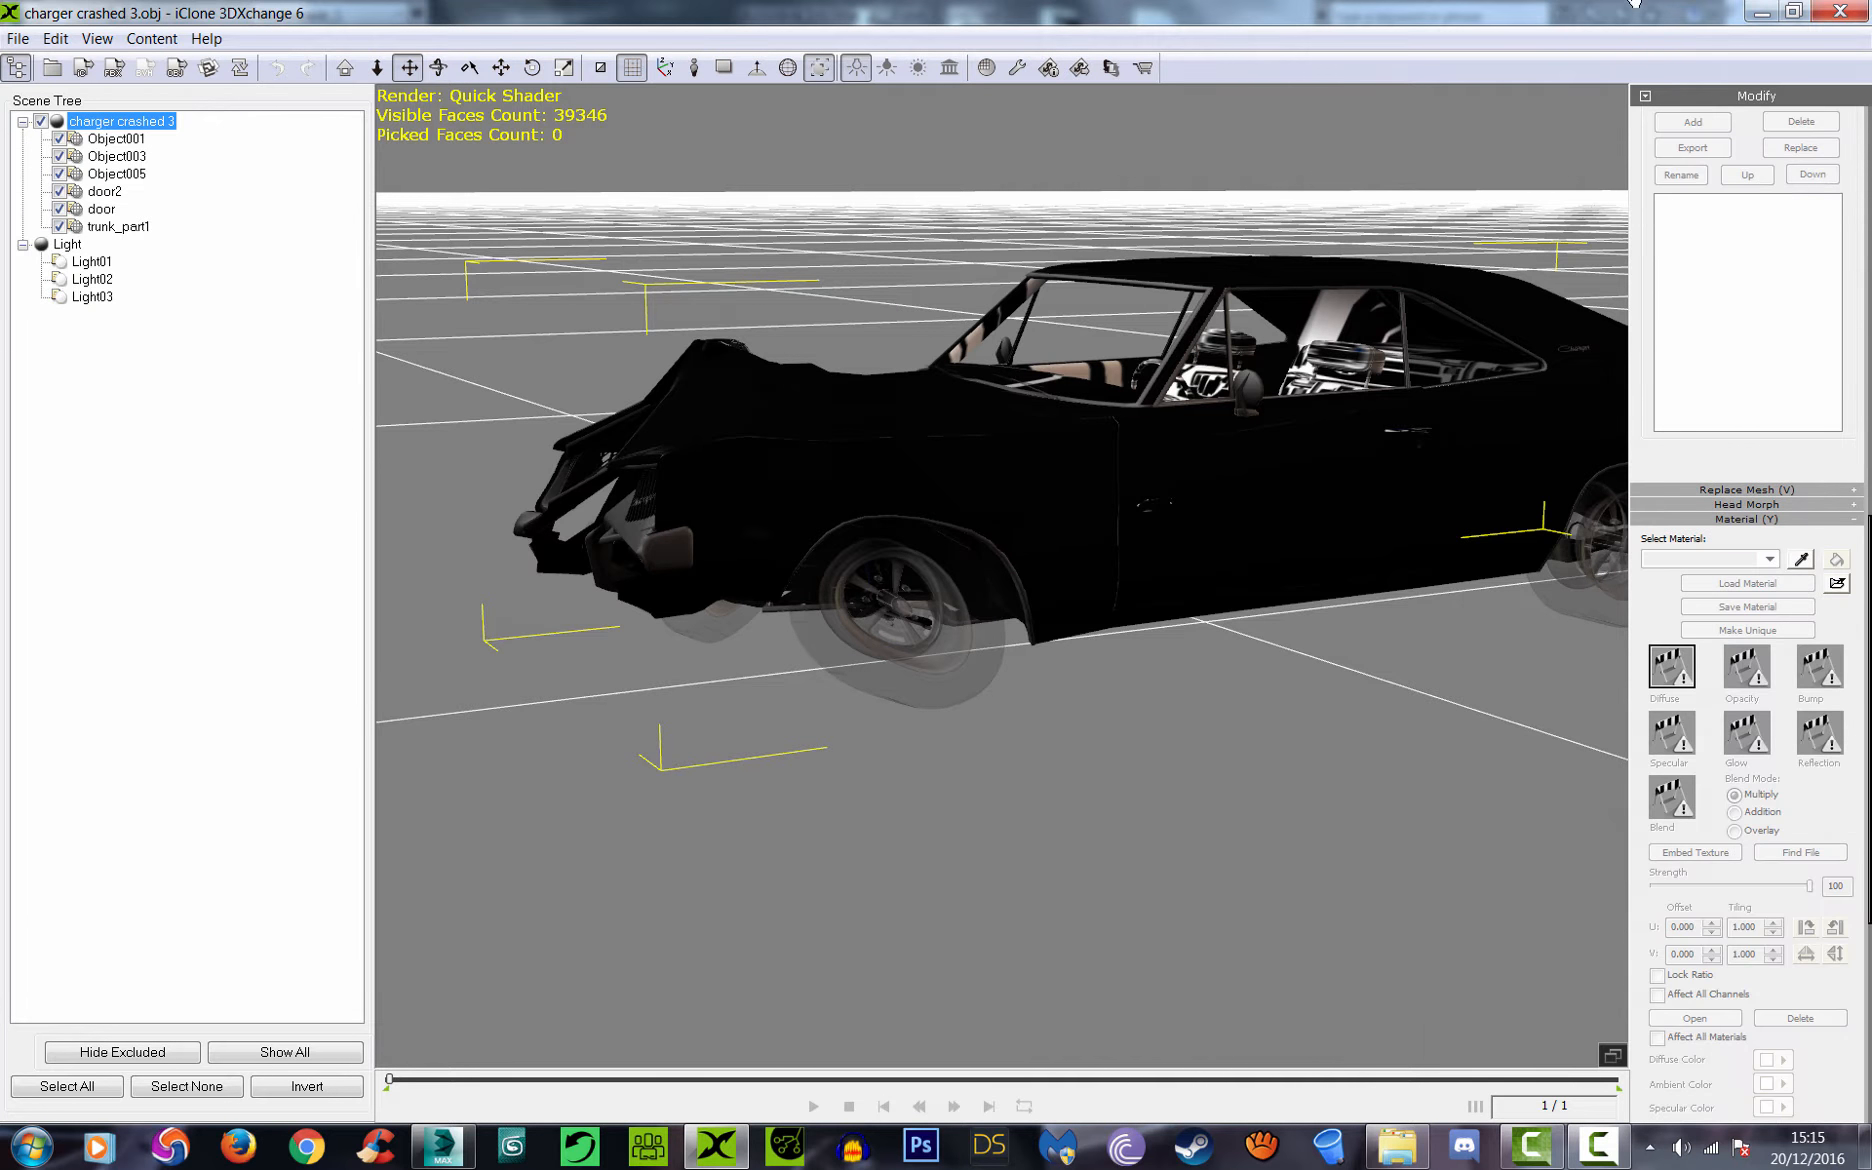
click(1801, 560)
click(880, 600)
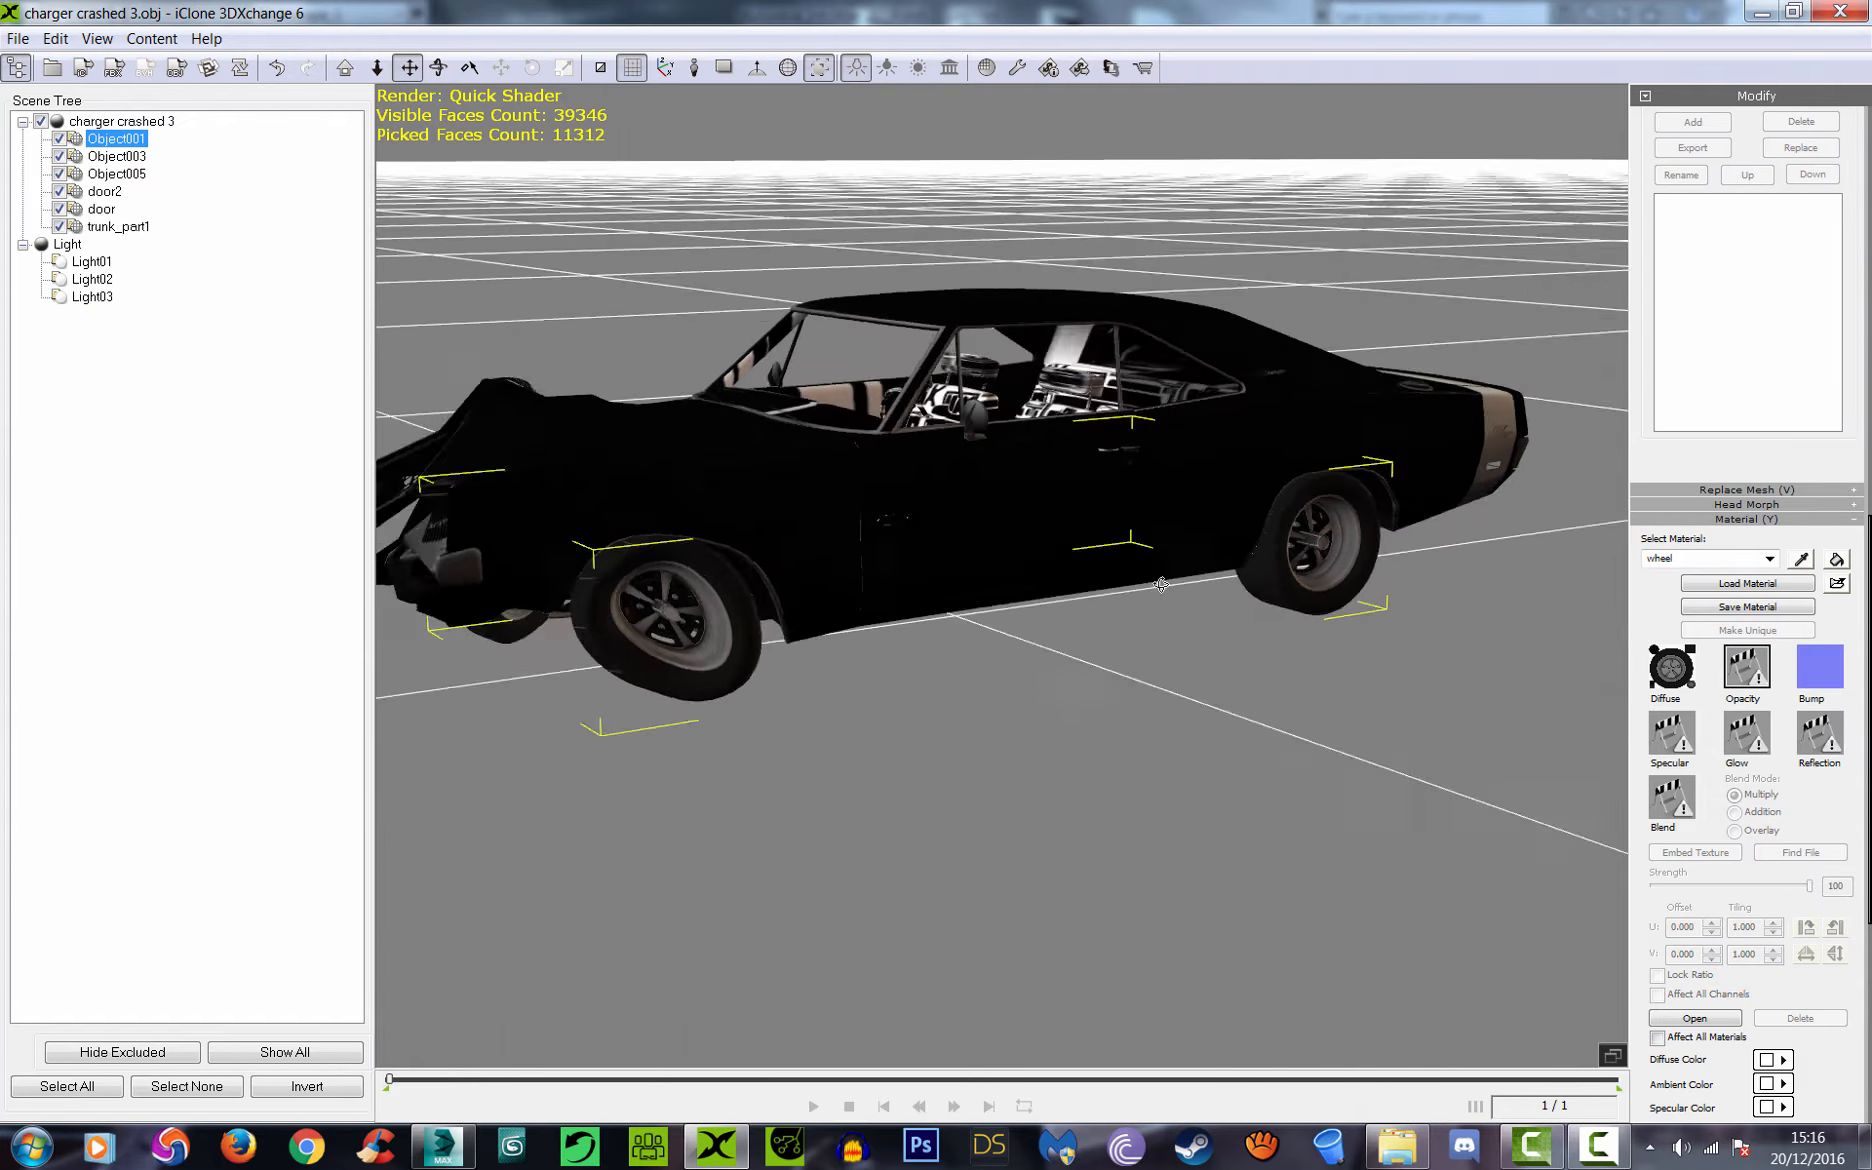
Step: Examine the wheels from the side and crashed front, and browse the diffuse texture files for the wheel material without loading one
right_drag(1130, 545, 1296, 570)
drag(901, 520, 988, 520)
right_drag(988, 520, 962, 609)
drag(962, 609, 963, 727)
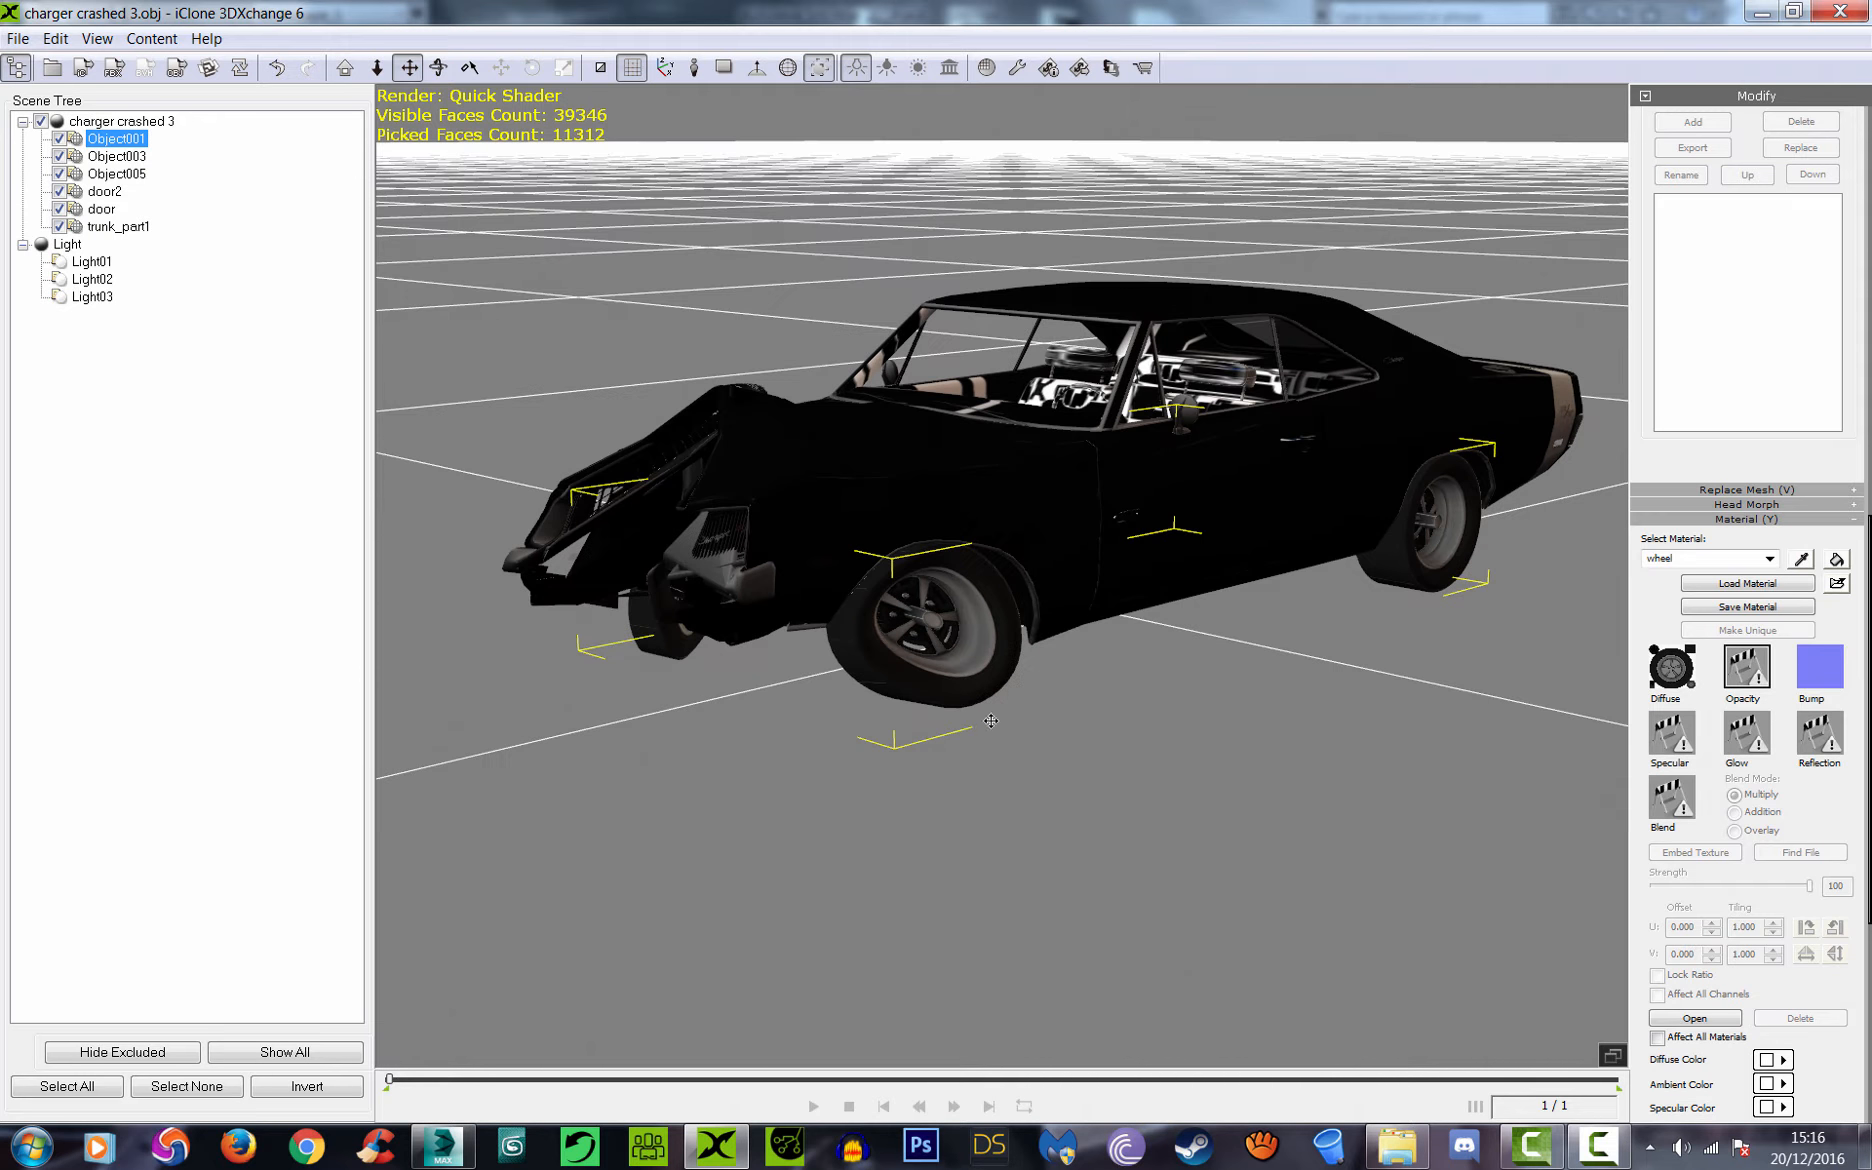
scroll(987, 708, up, 4)
scroll(952, 718, down, 4)
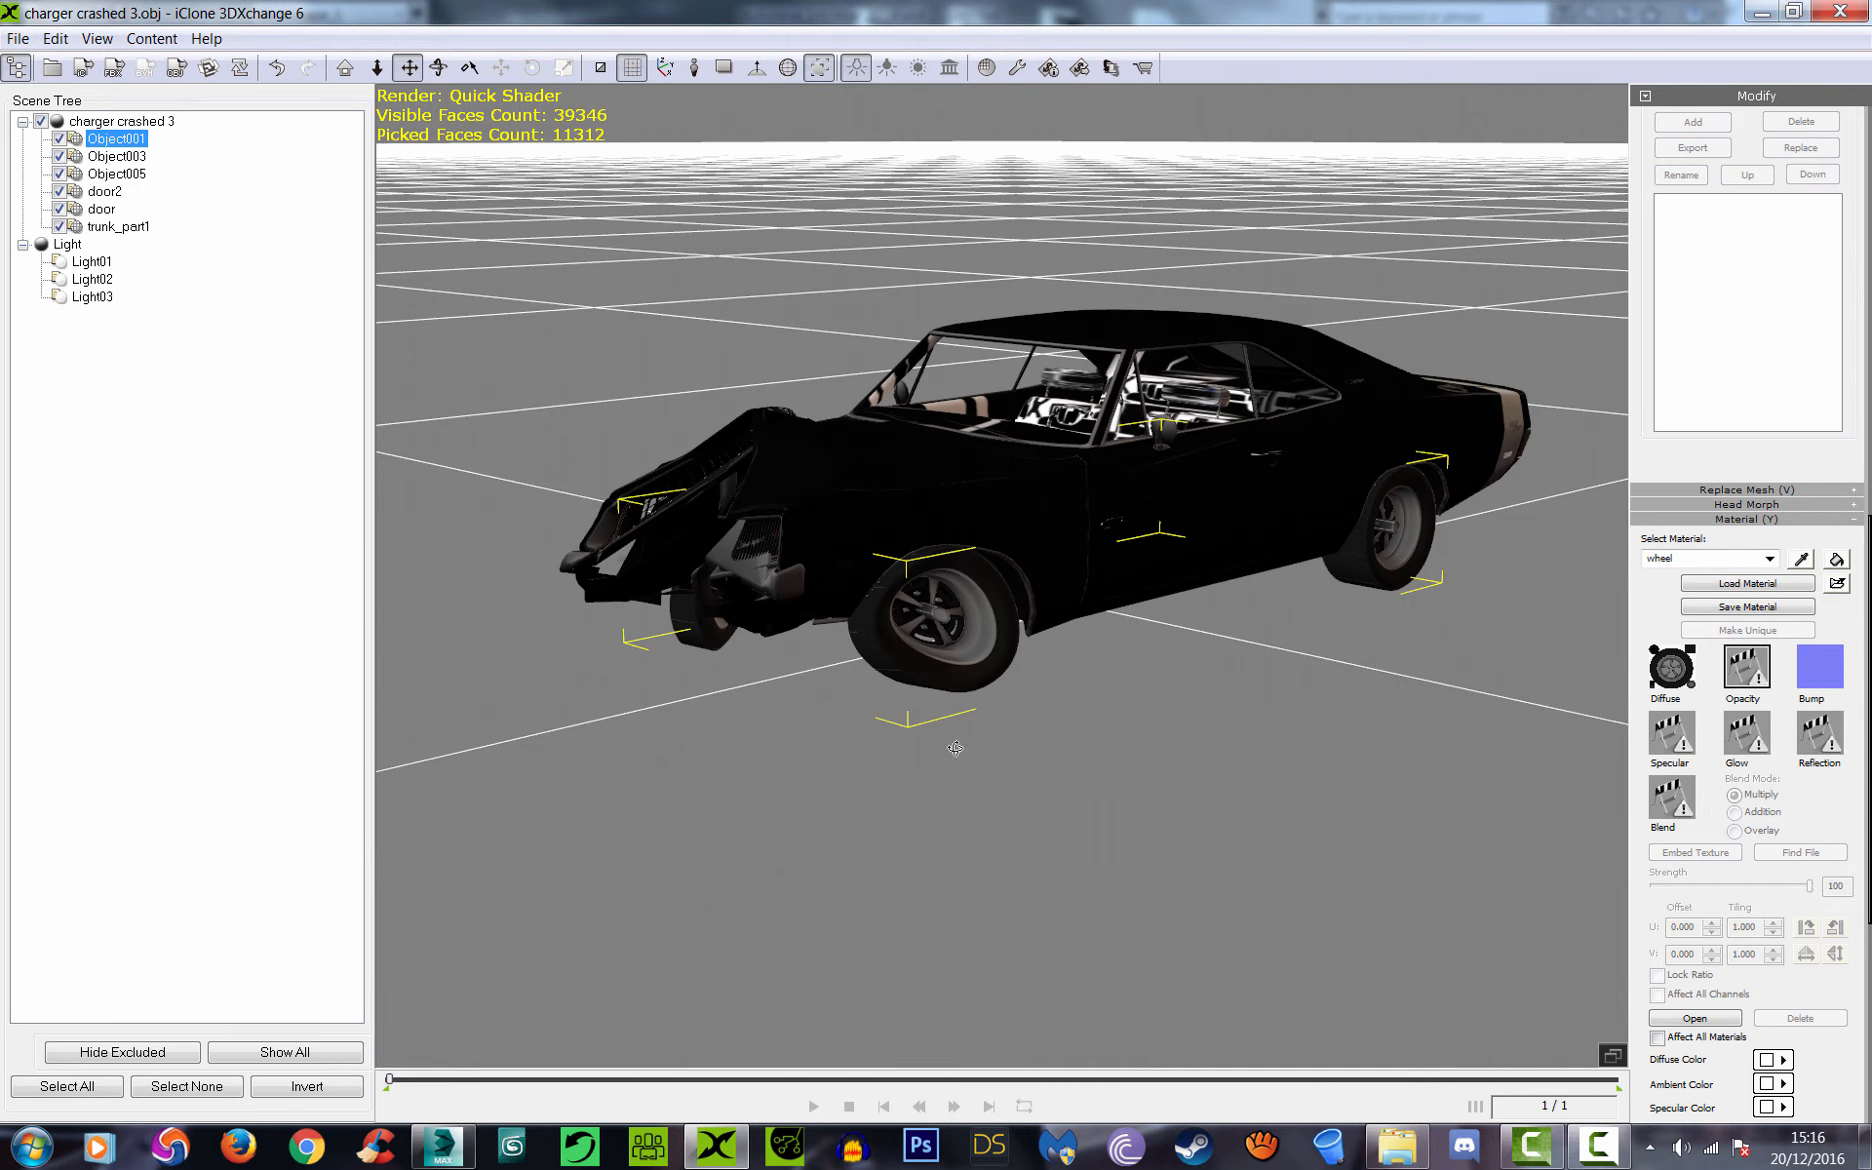
double_click(1685, 683)
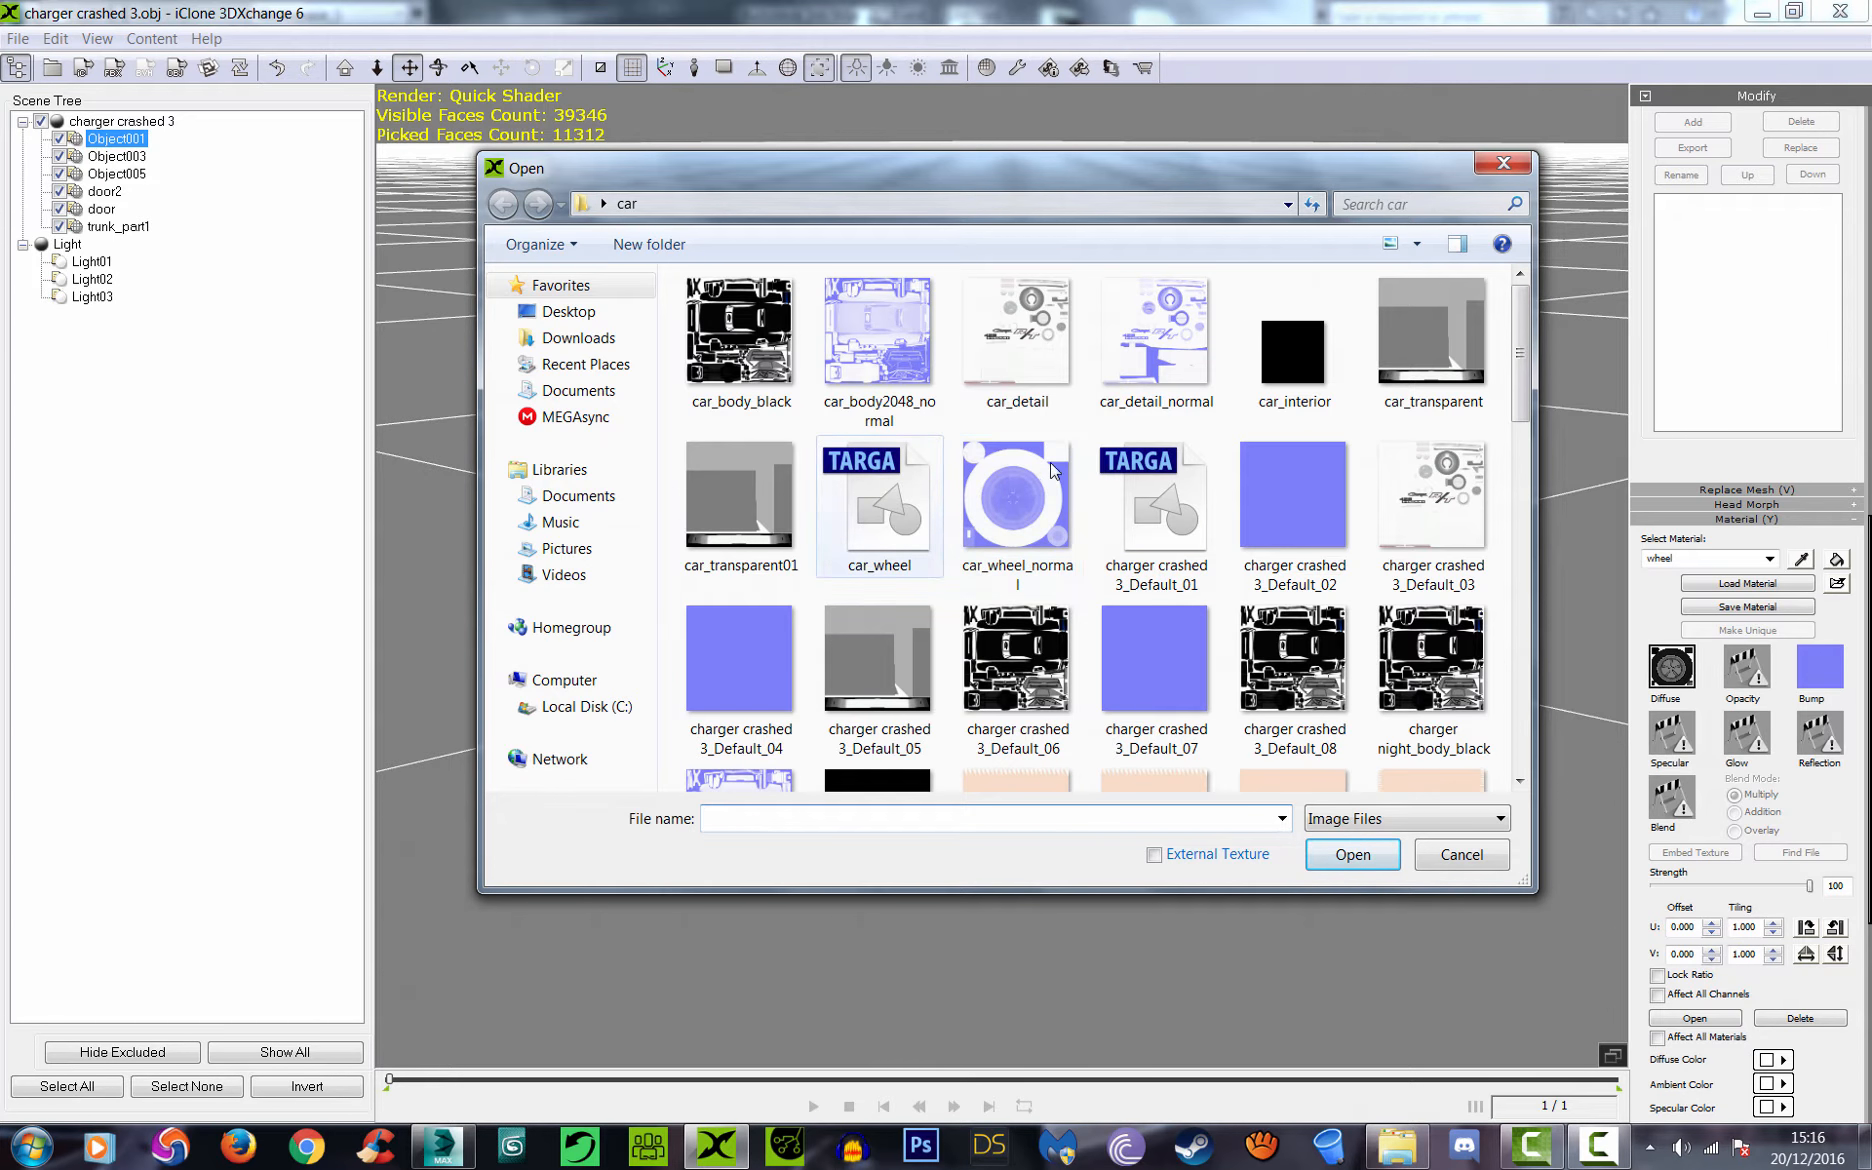
click(1503, 163)
Step: Examine the car's side and door area up close, and check which parts the trunk_part1 and door2 nodes cover
right_drag(1160, 403, 925, 494)
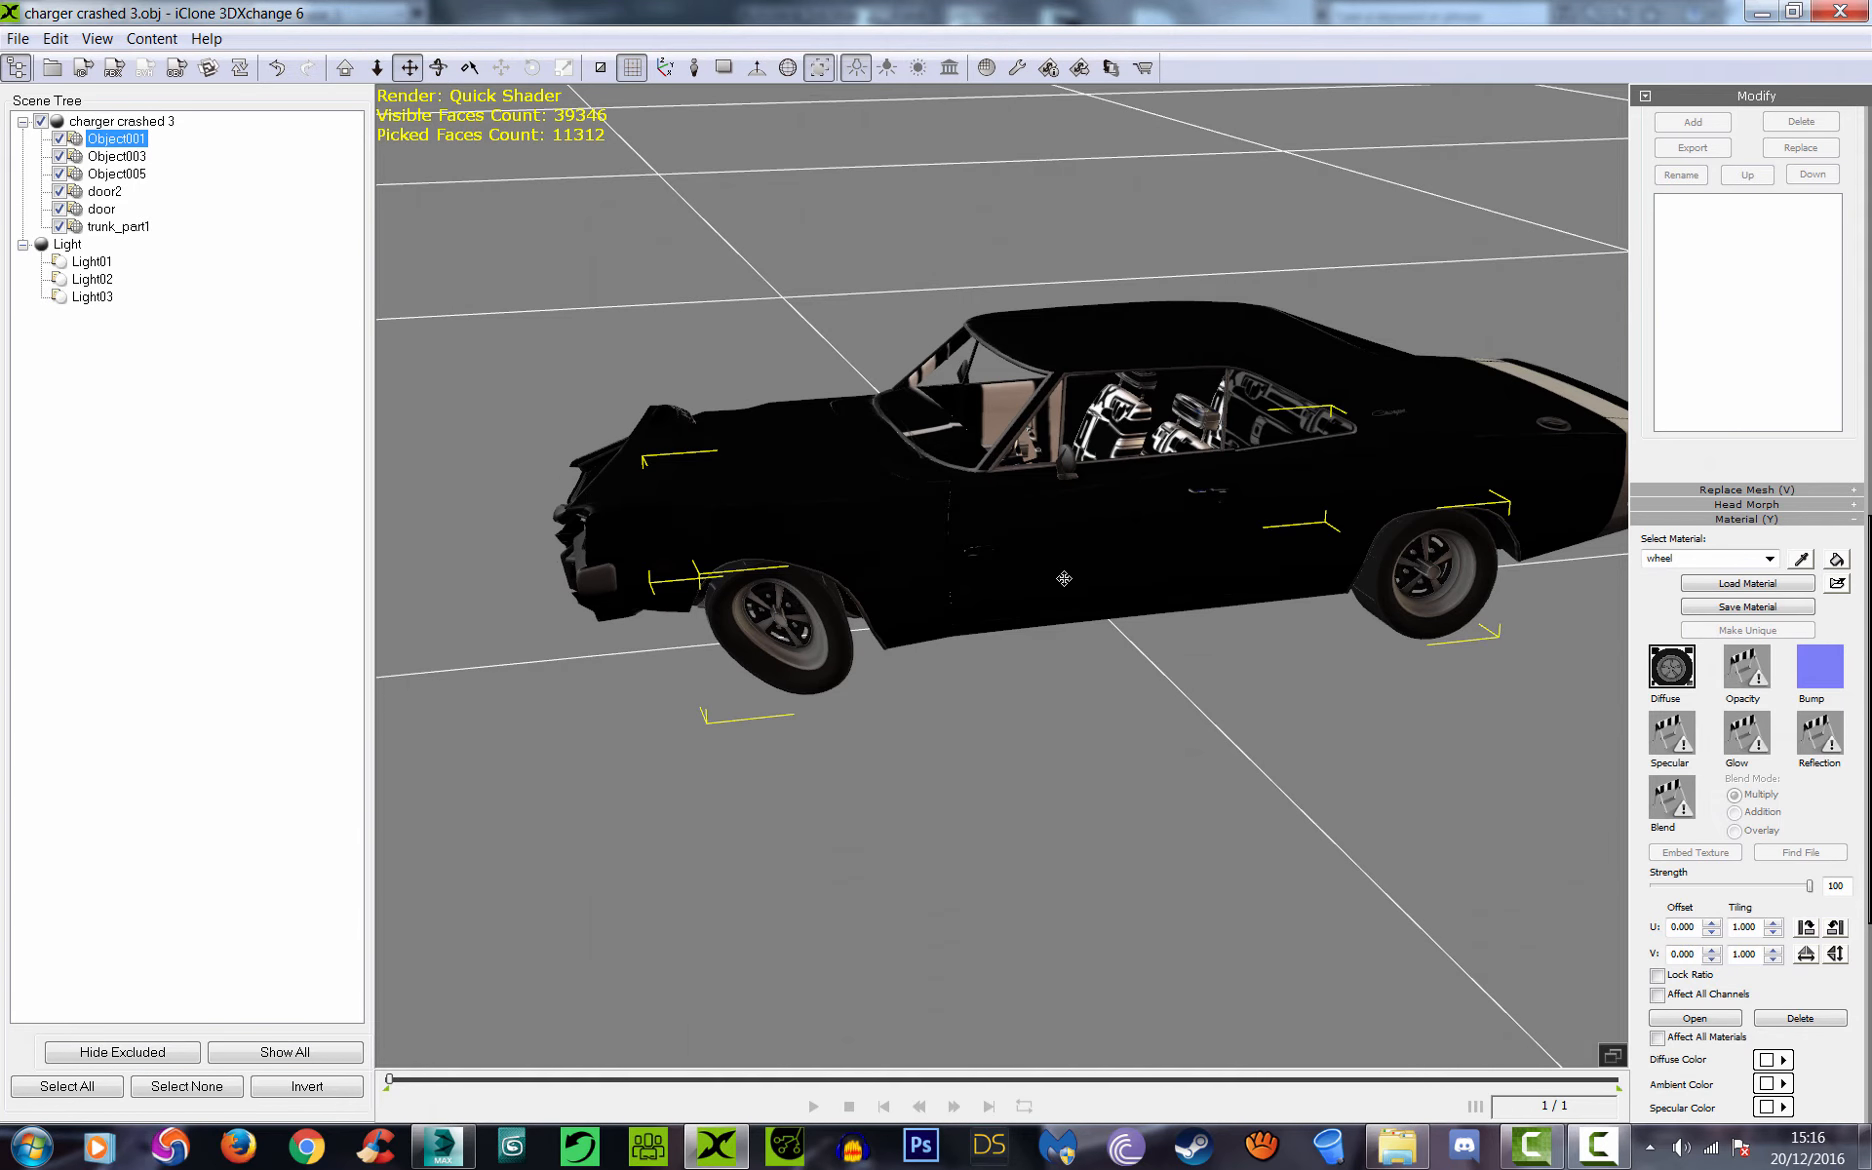
drag(1243, 544, 1229, 581)
scroll(1226, 543, up, 3)
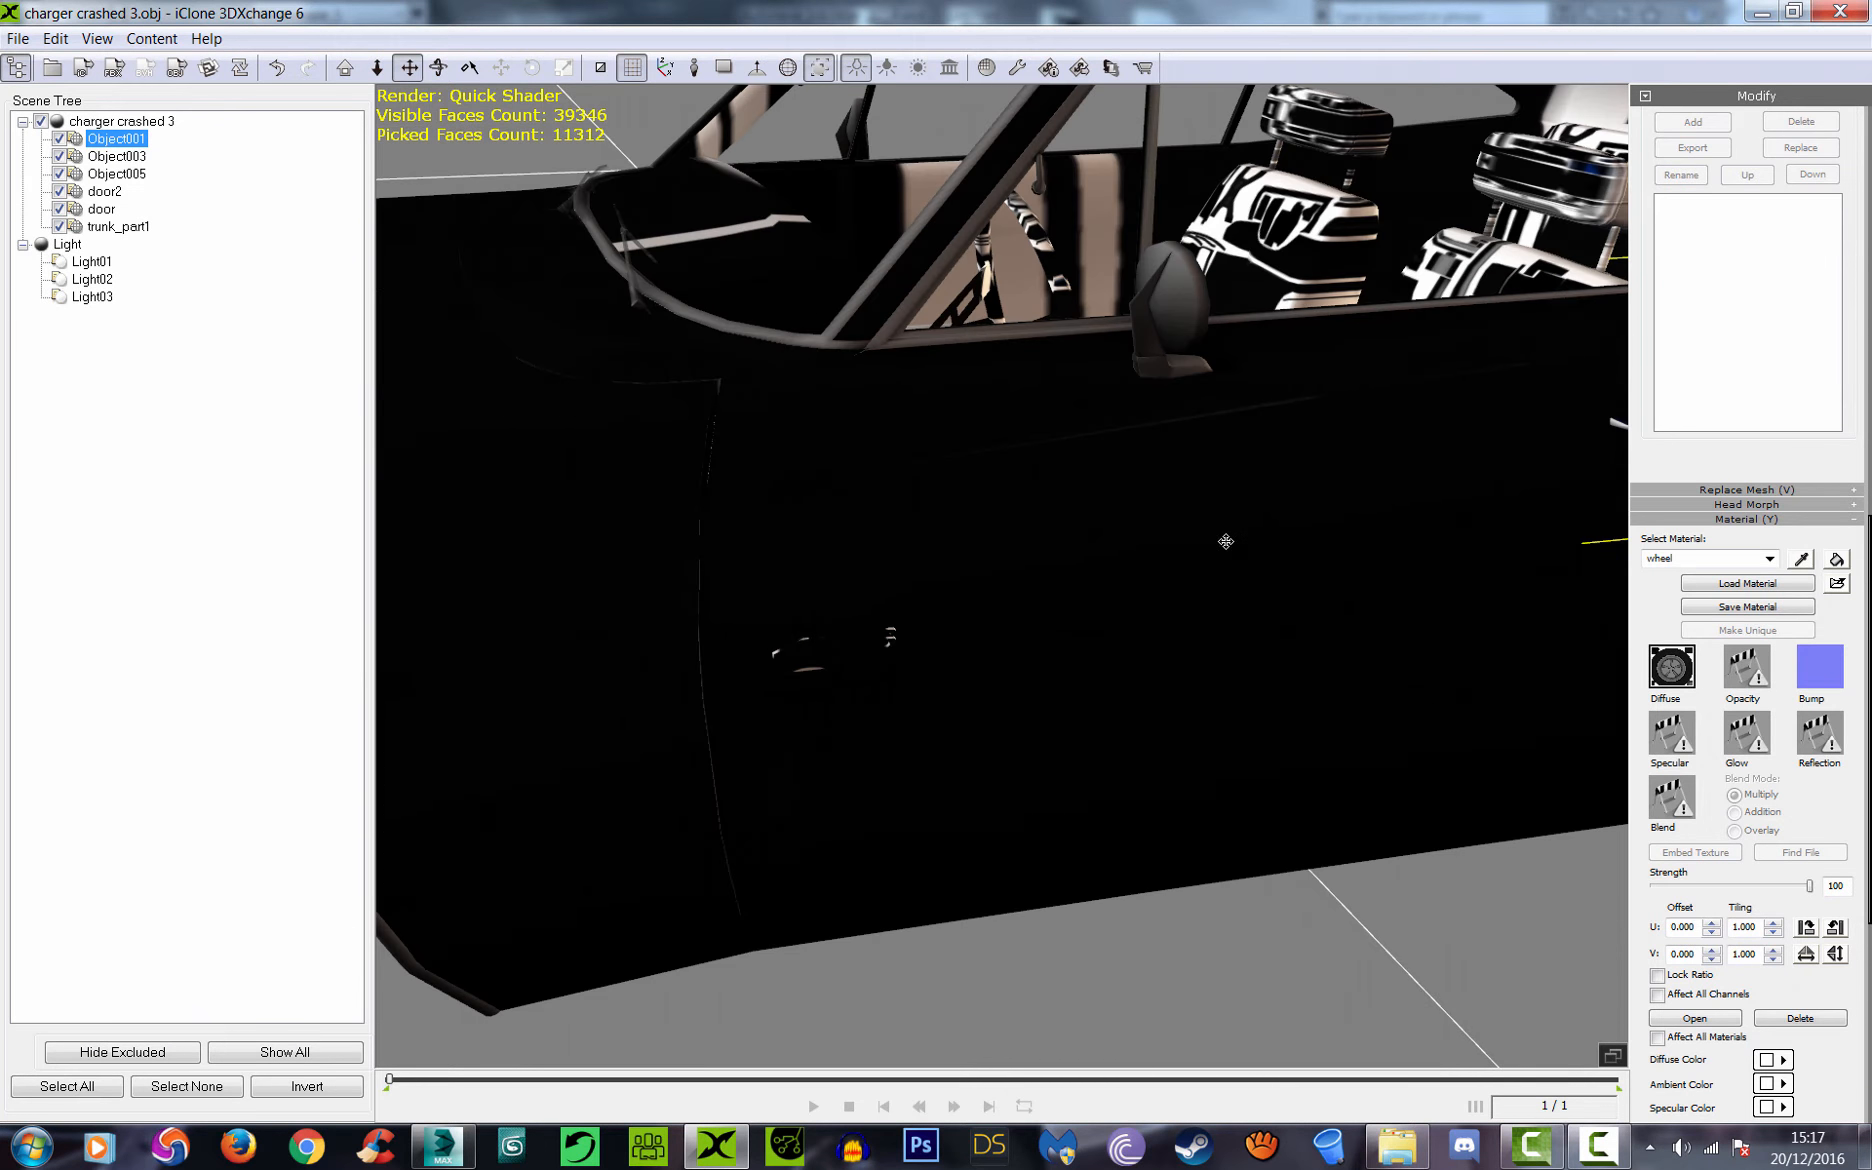
right_drag(1319, 582, 1132, 610)
scroll(1132, 610, down, 6)
right_drag(1005, 570, 1180, 539)
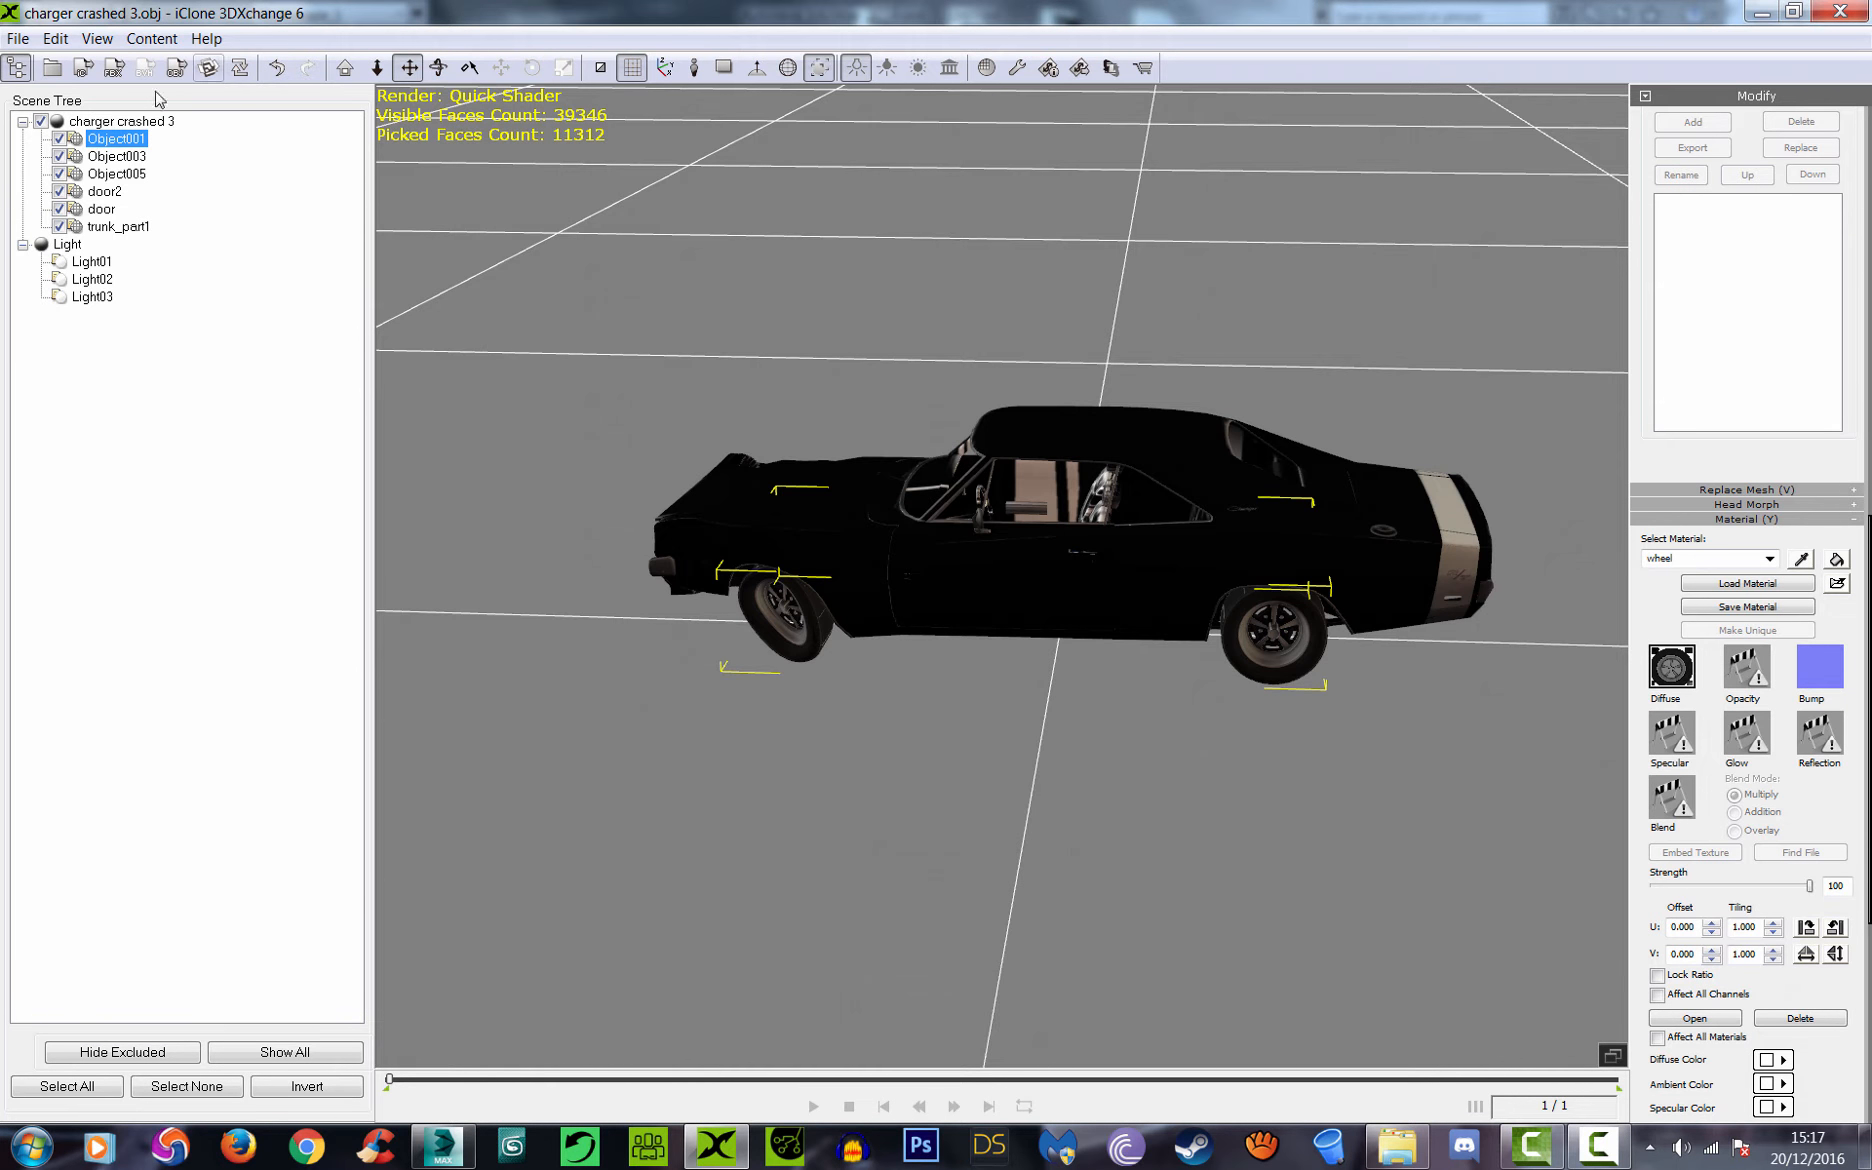
click(112, 228)
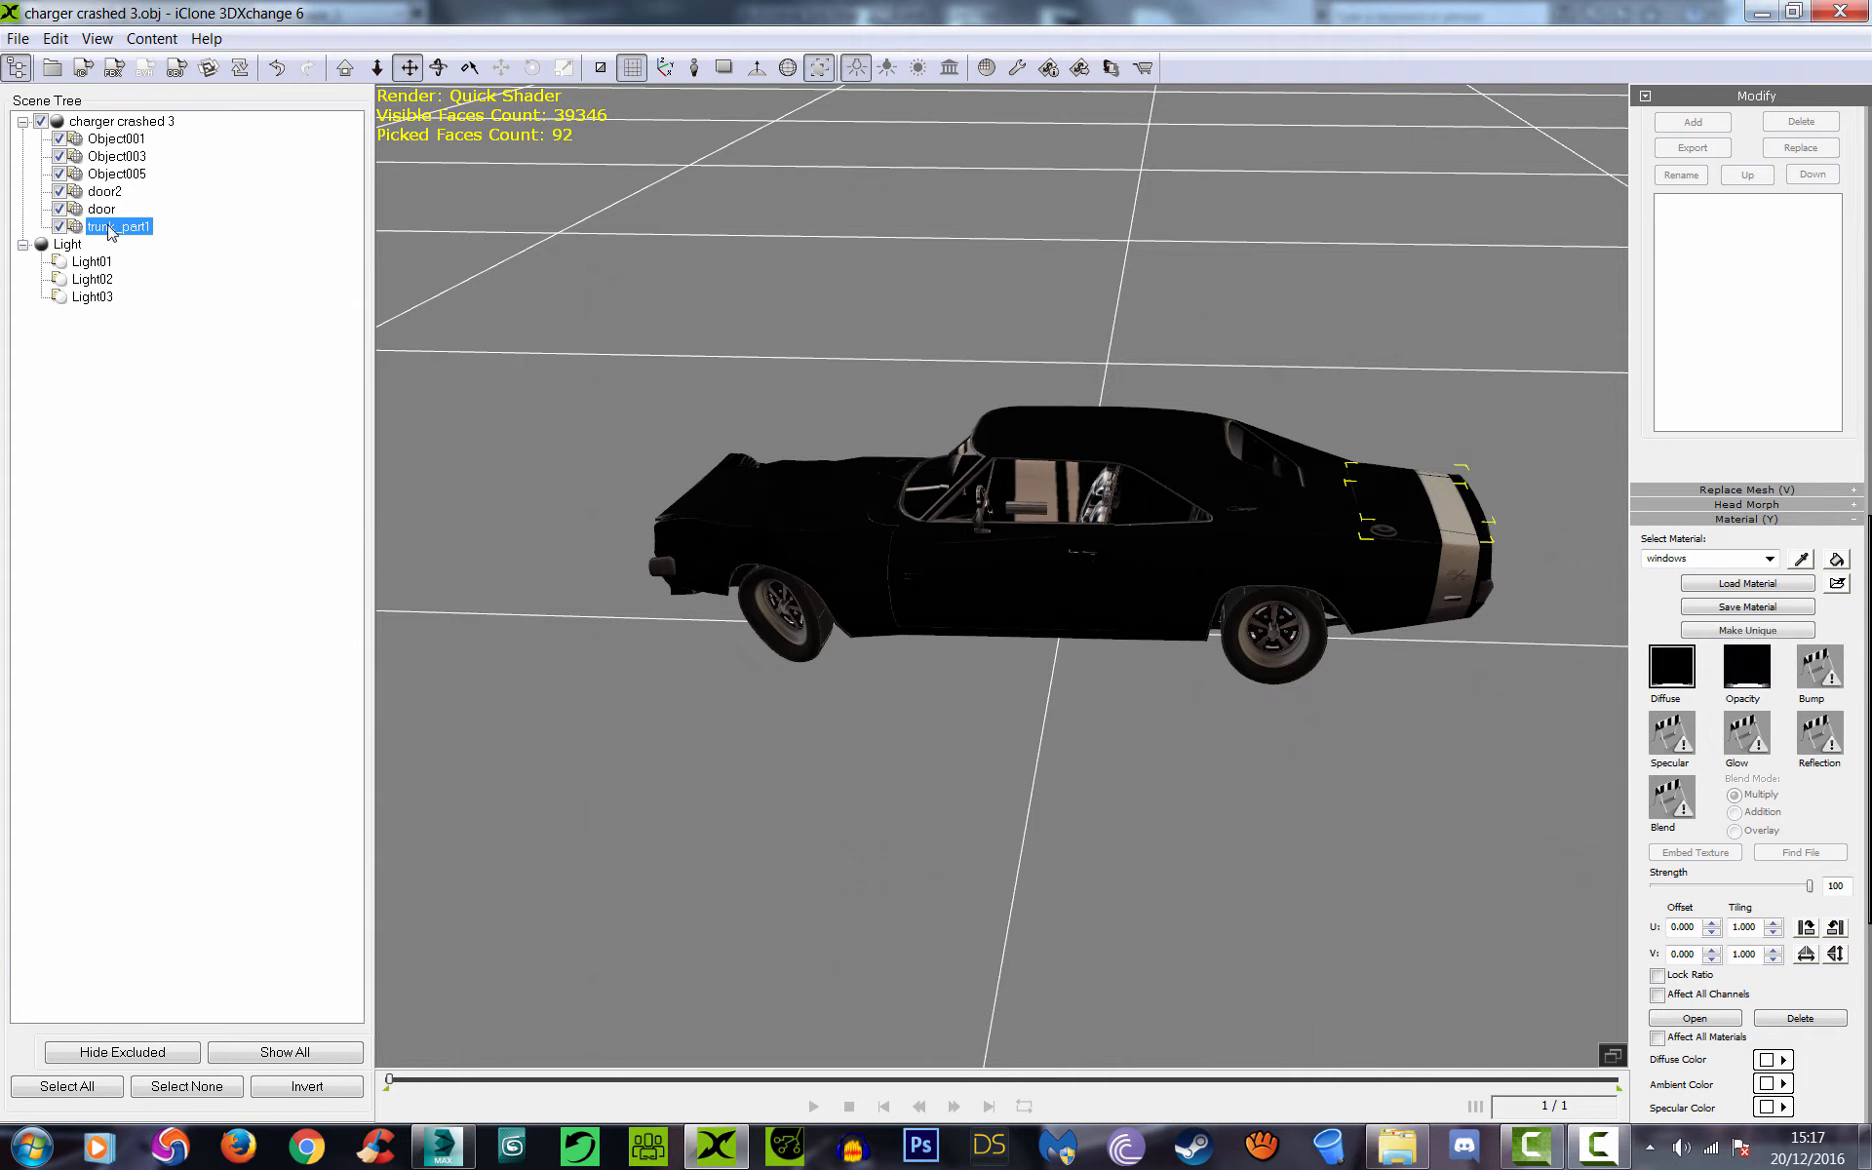
click(107, 193)
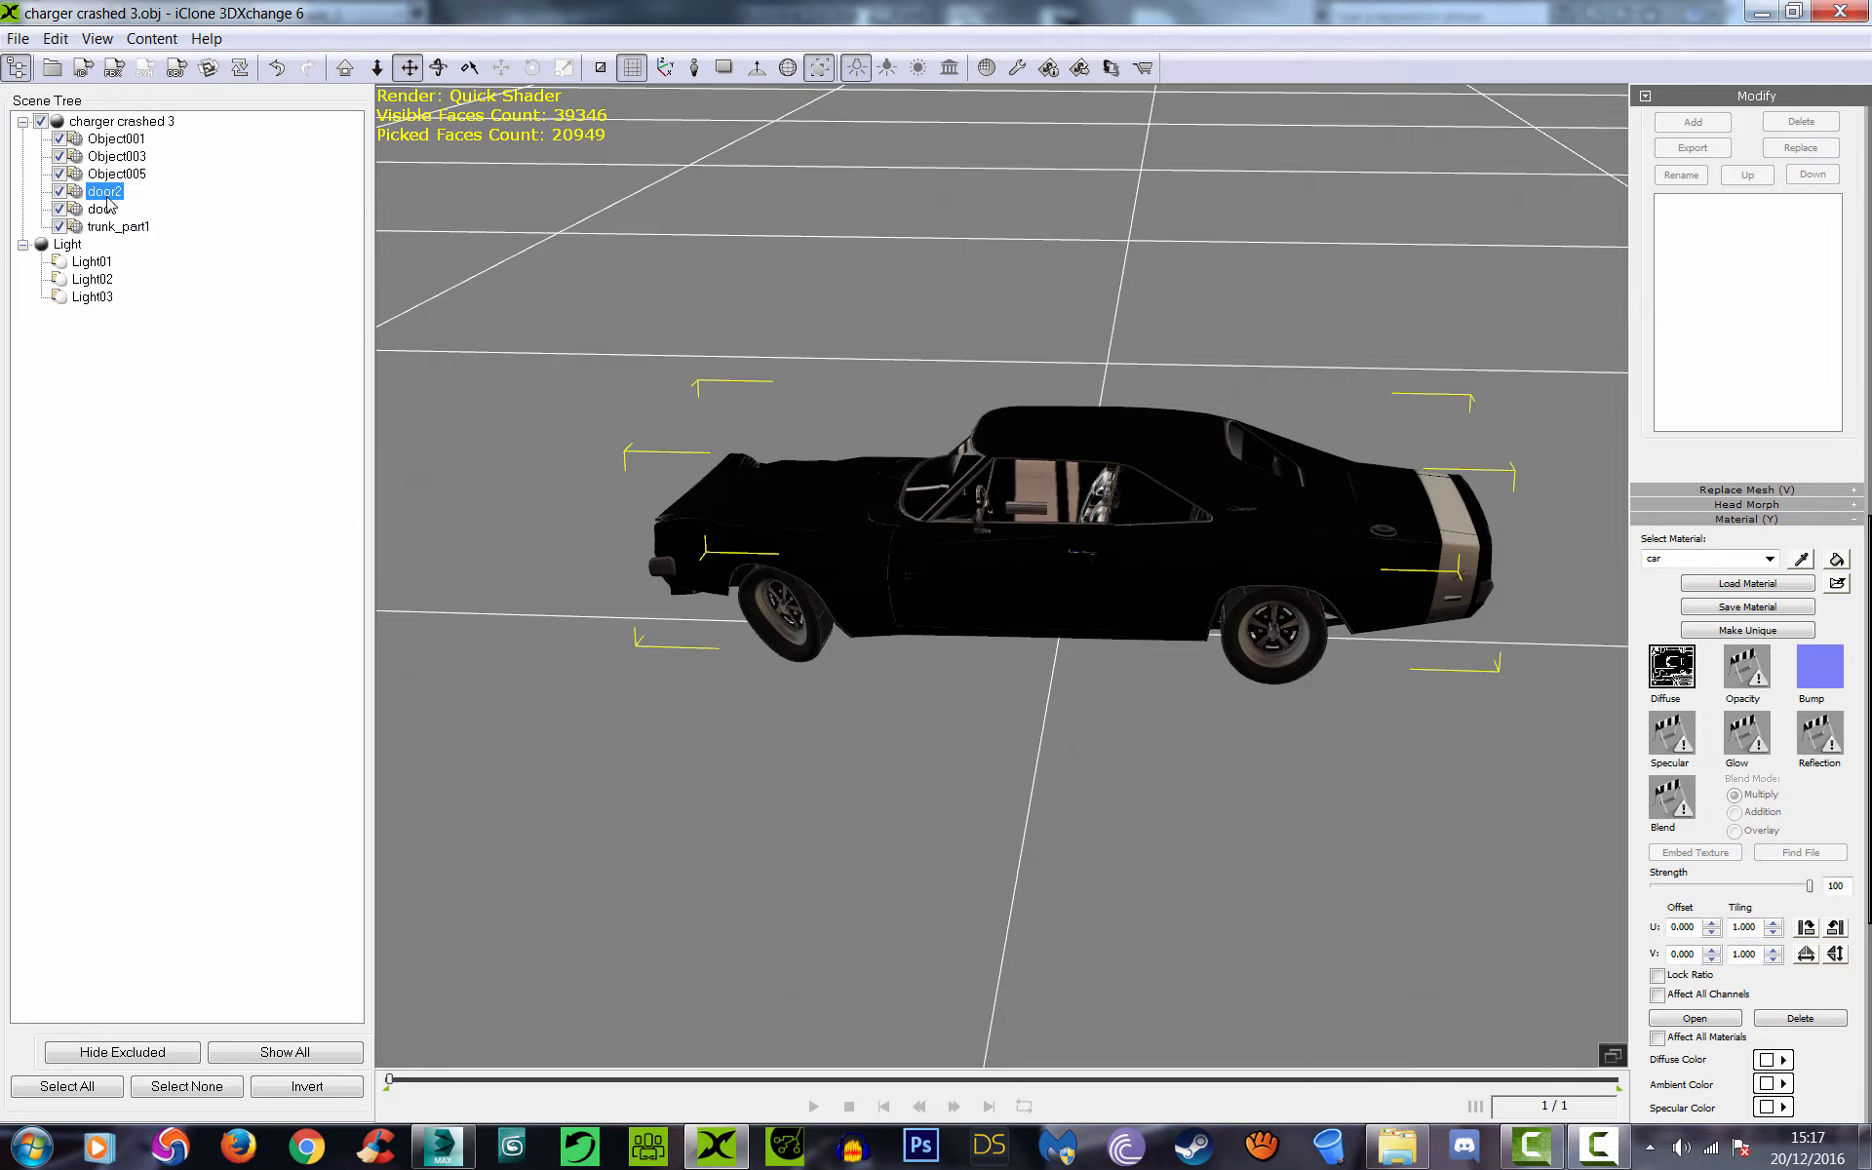
Step: Make the door node a sub-prop and name it car door
click(100, 208)
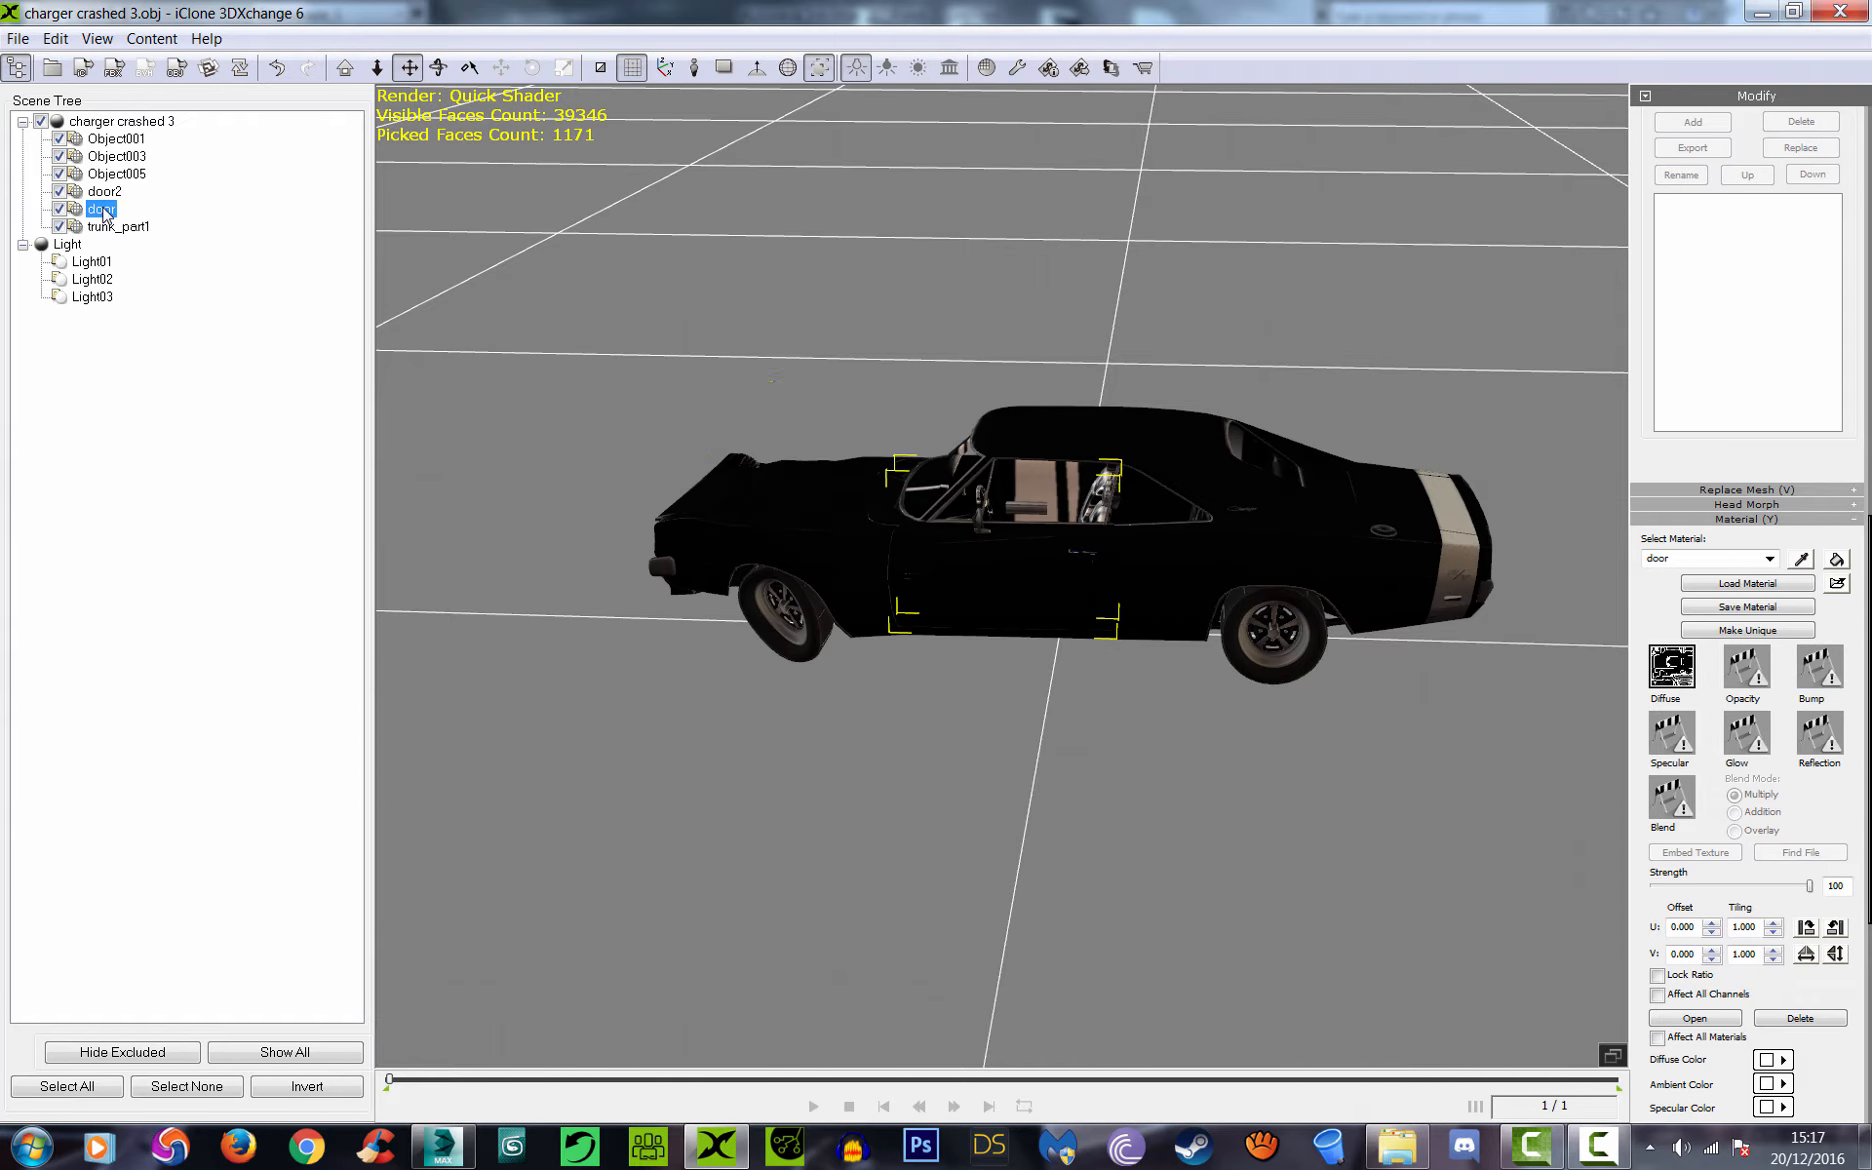
mouse_move(1083, 553)
right_down()
mouse_move(1084, 441)
mouse_move(1084, 553)
right_up()
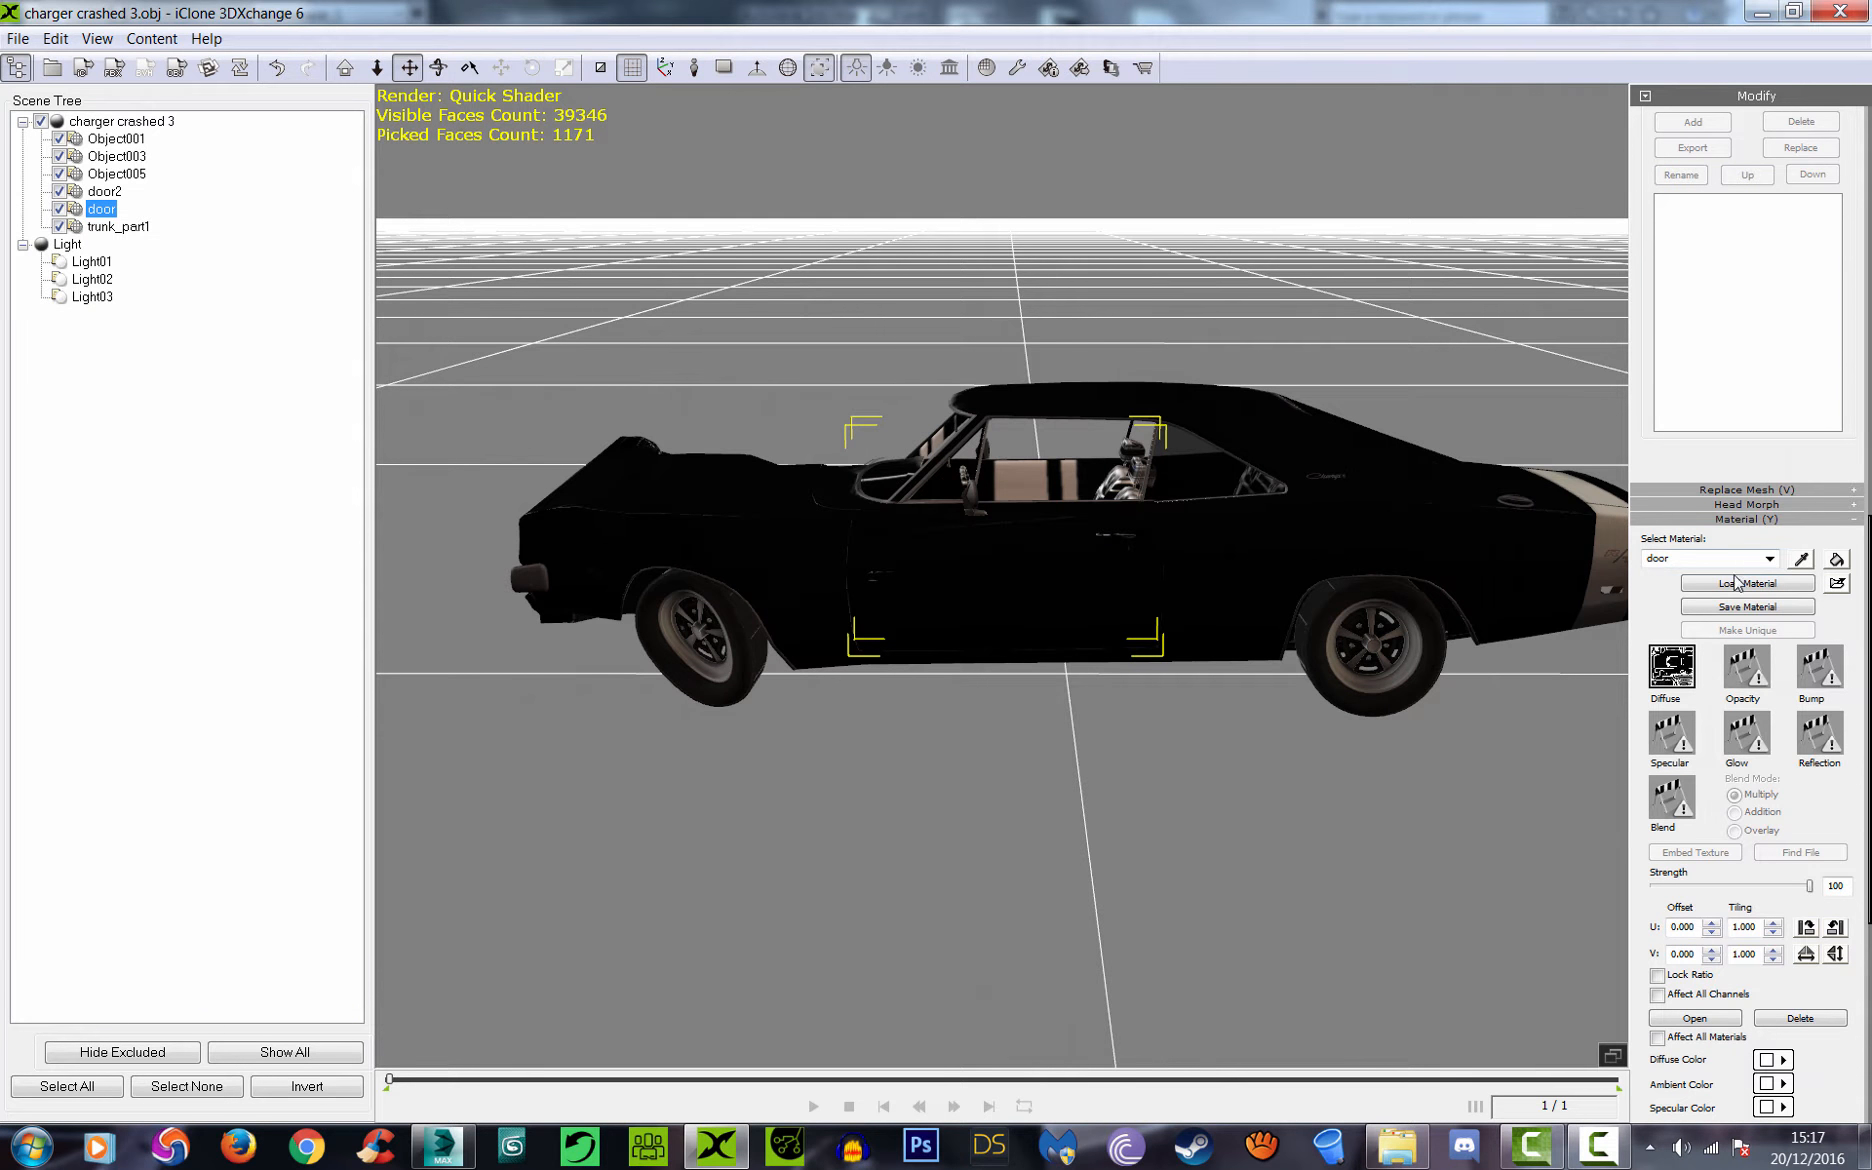
scroll(1667, 634, up, 5)
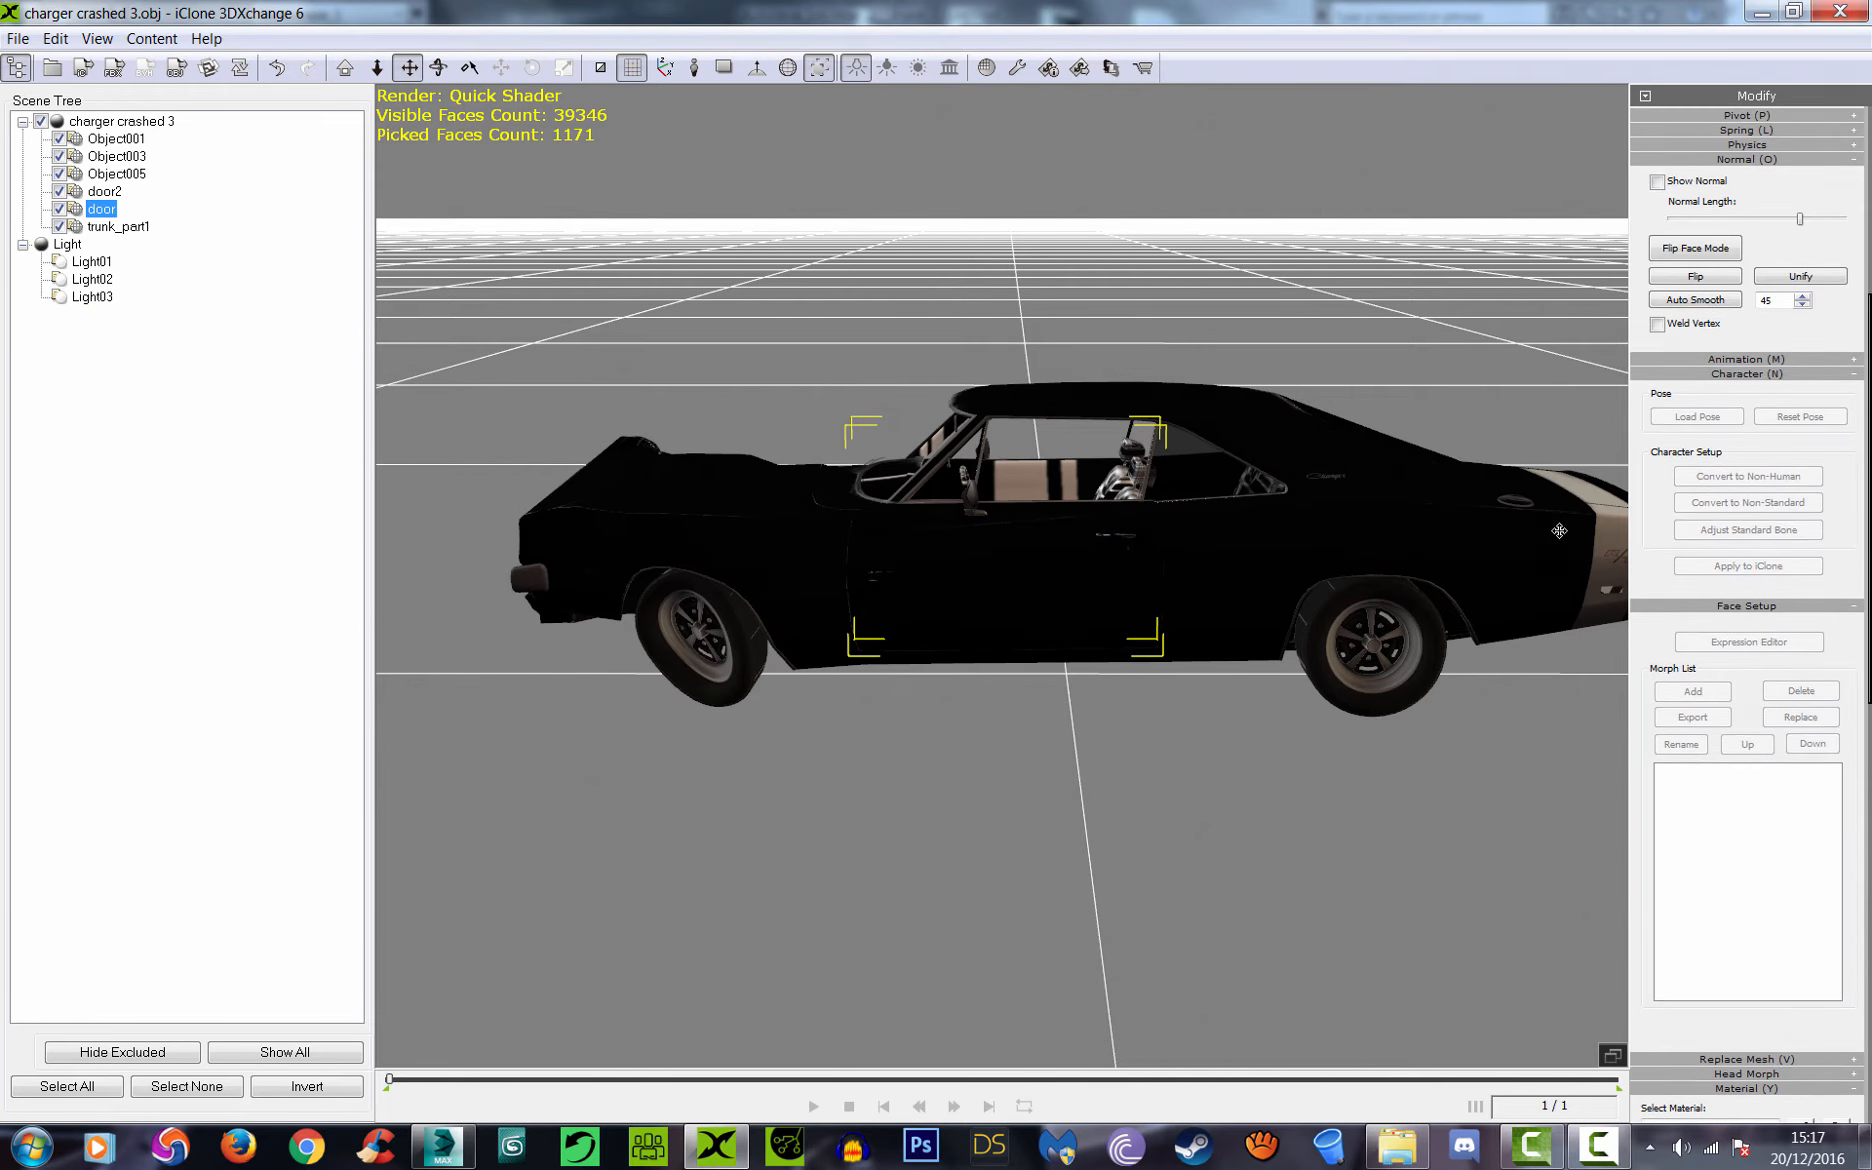
scroll(1644, 771, up, 5)
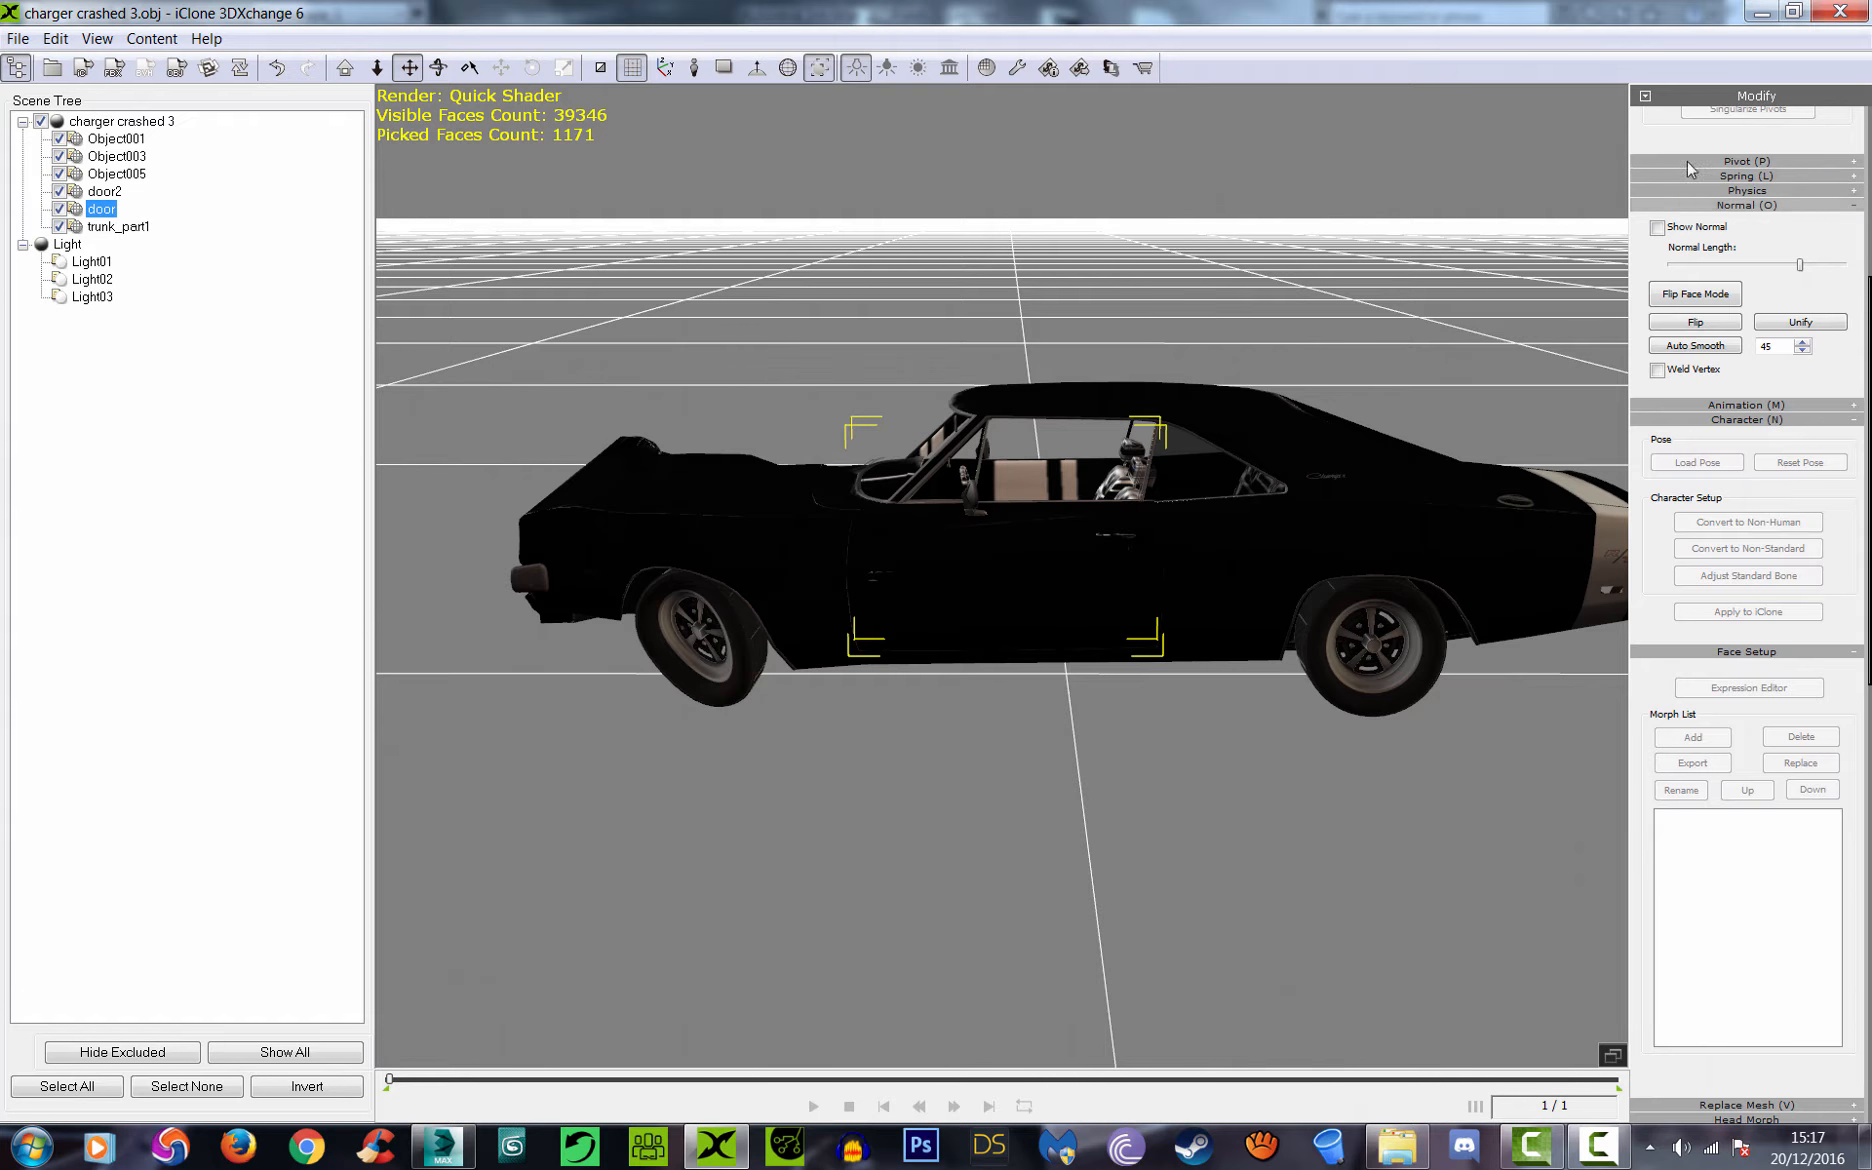
click(1716, 203)
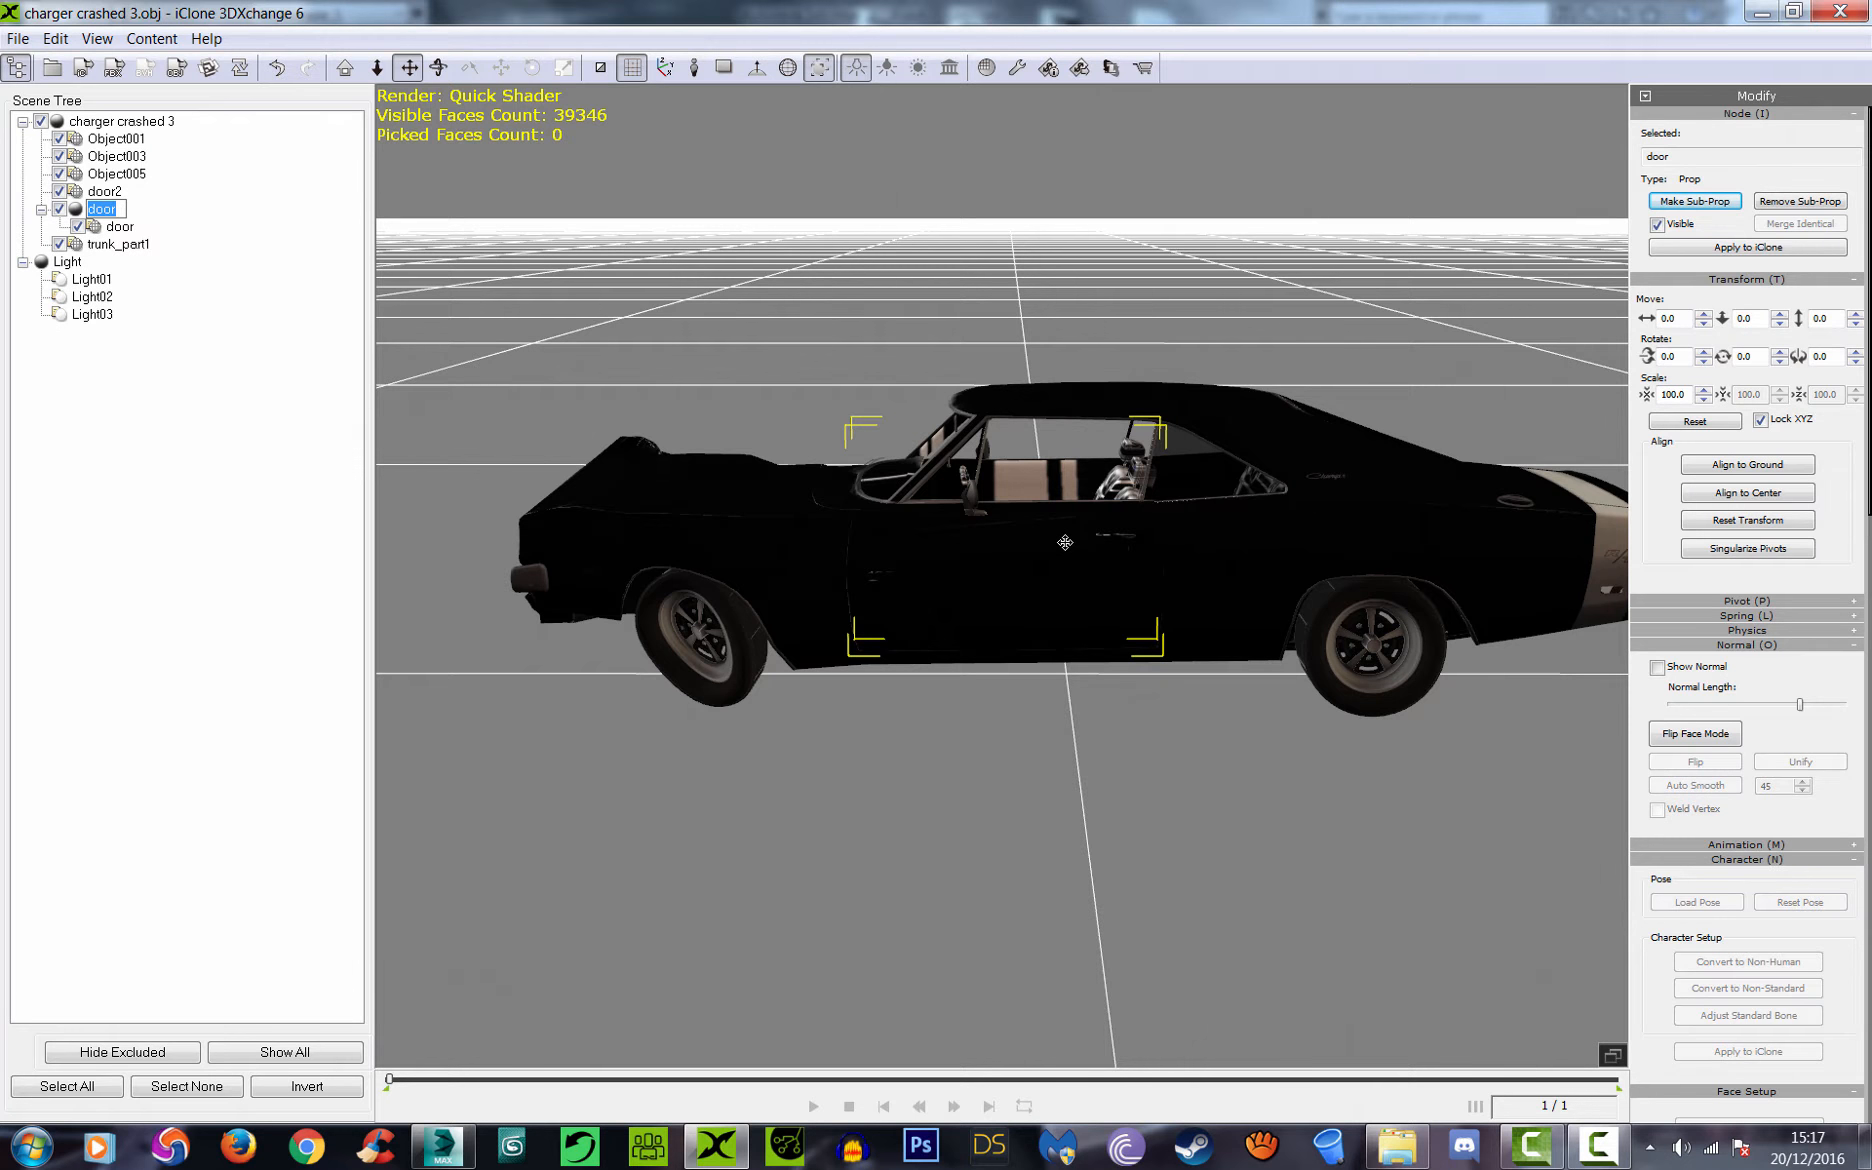
text(ce)
text(r door)
key(Return)
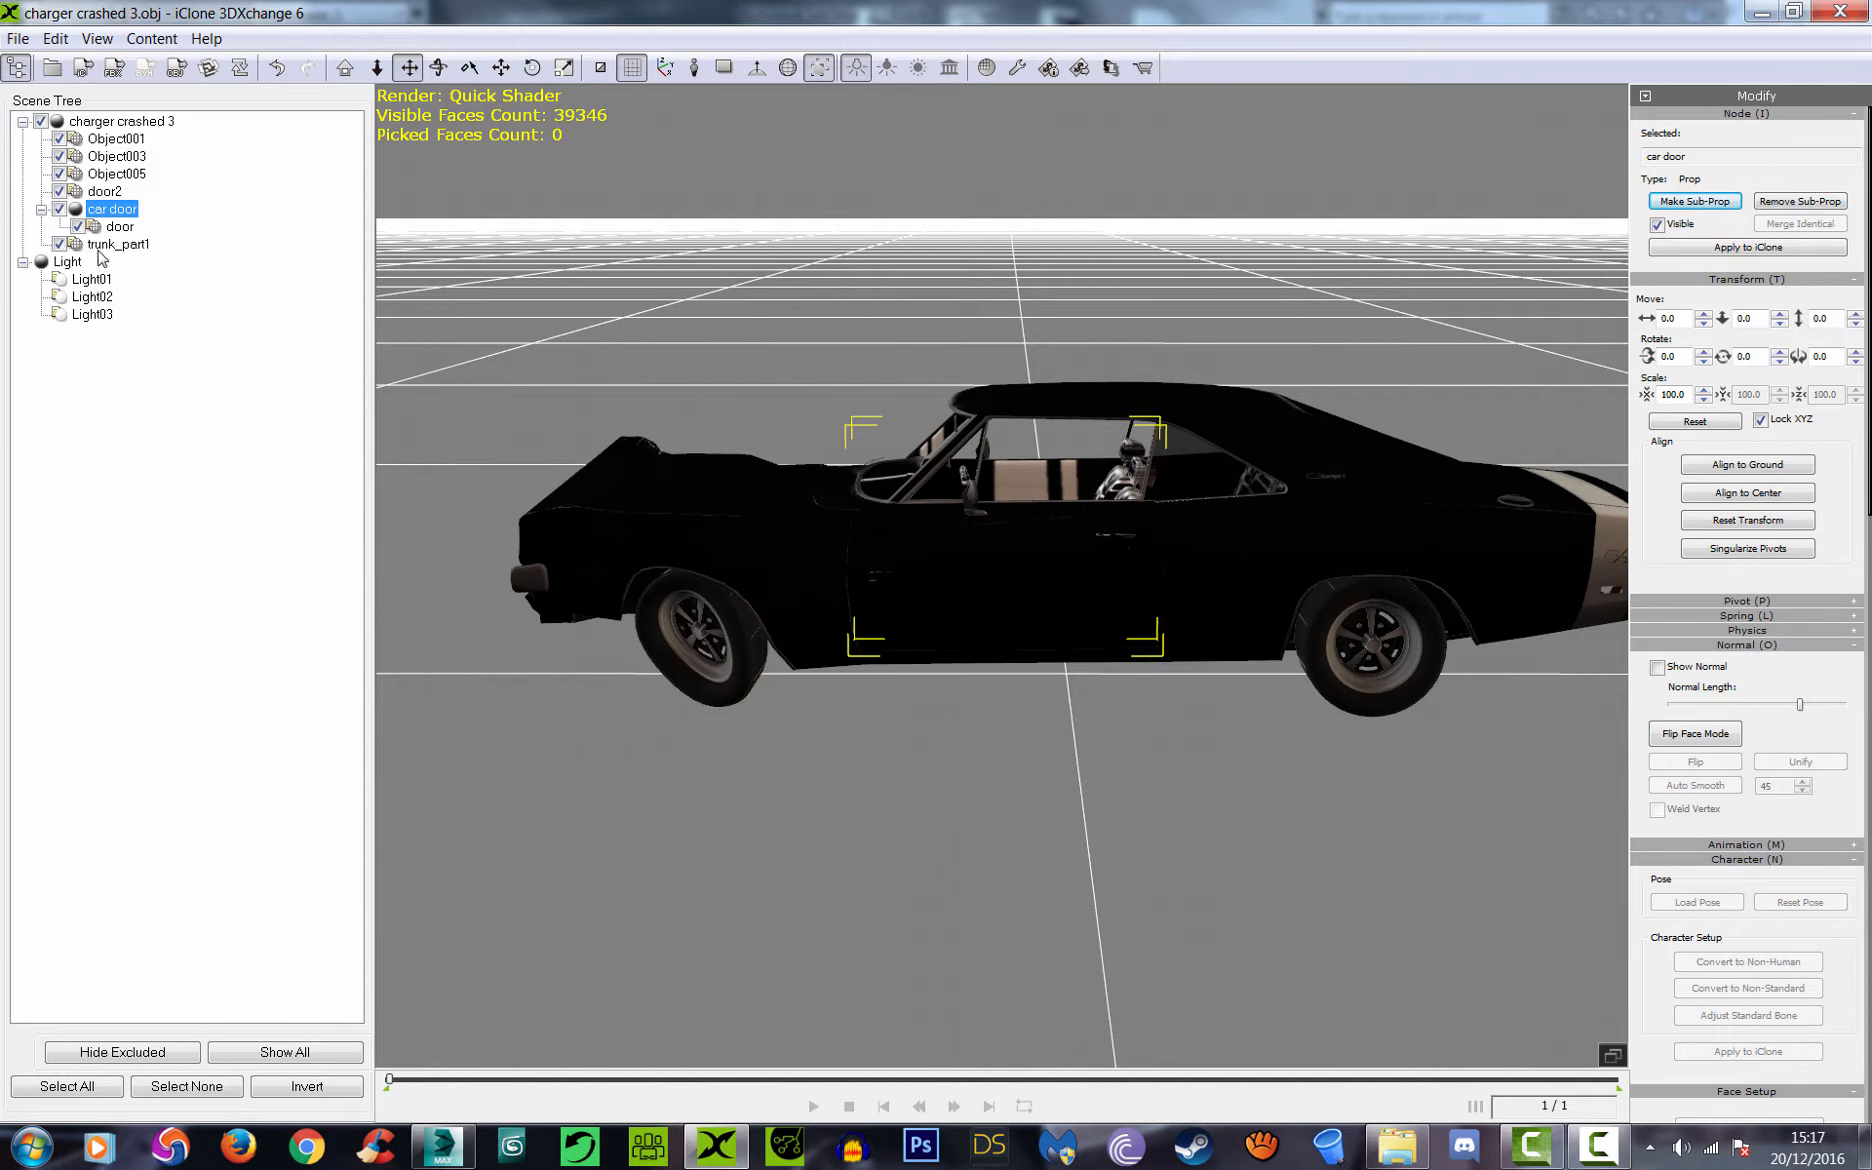
Step: Make the trunk_part1 node a sub-prop and name it trunk
click(115, 244)
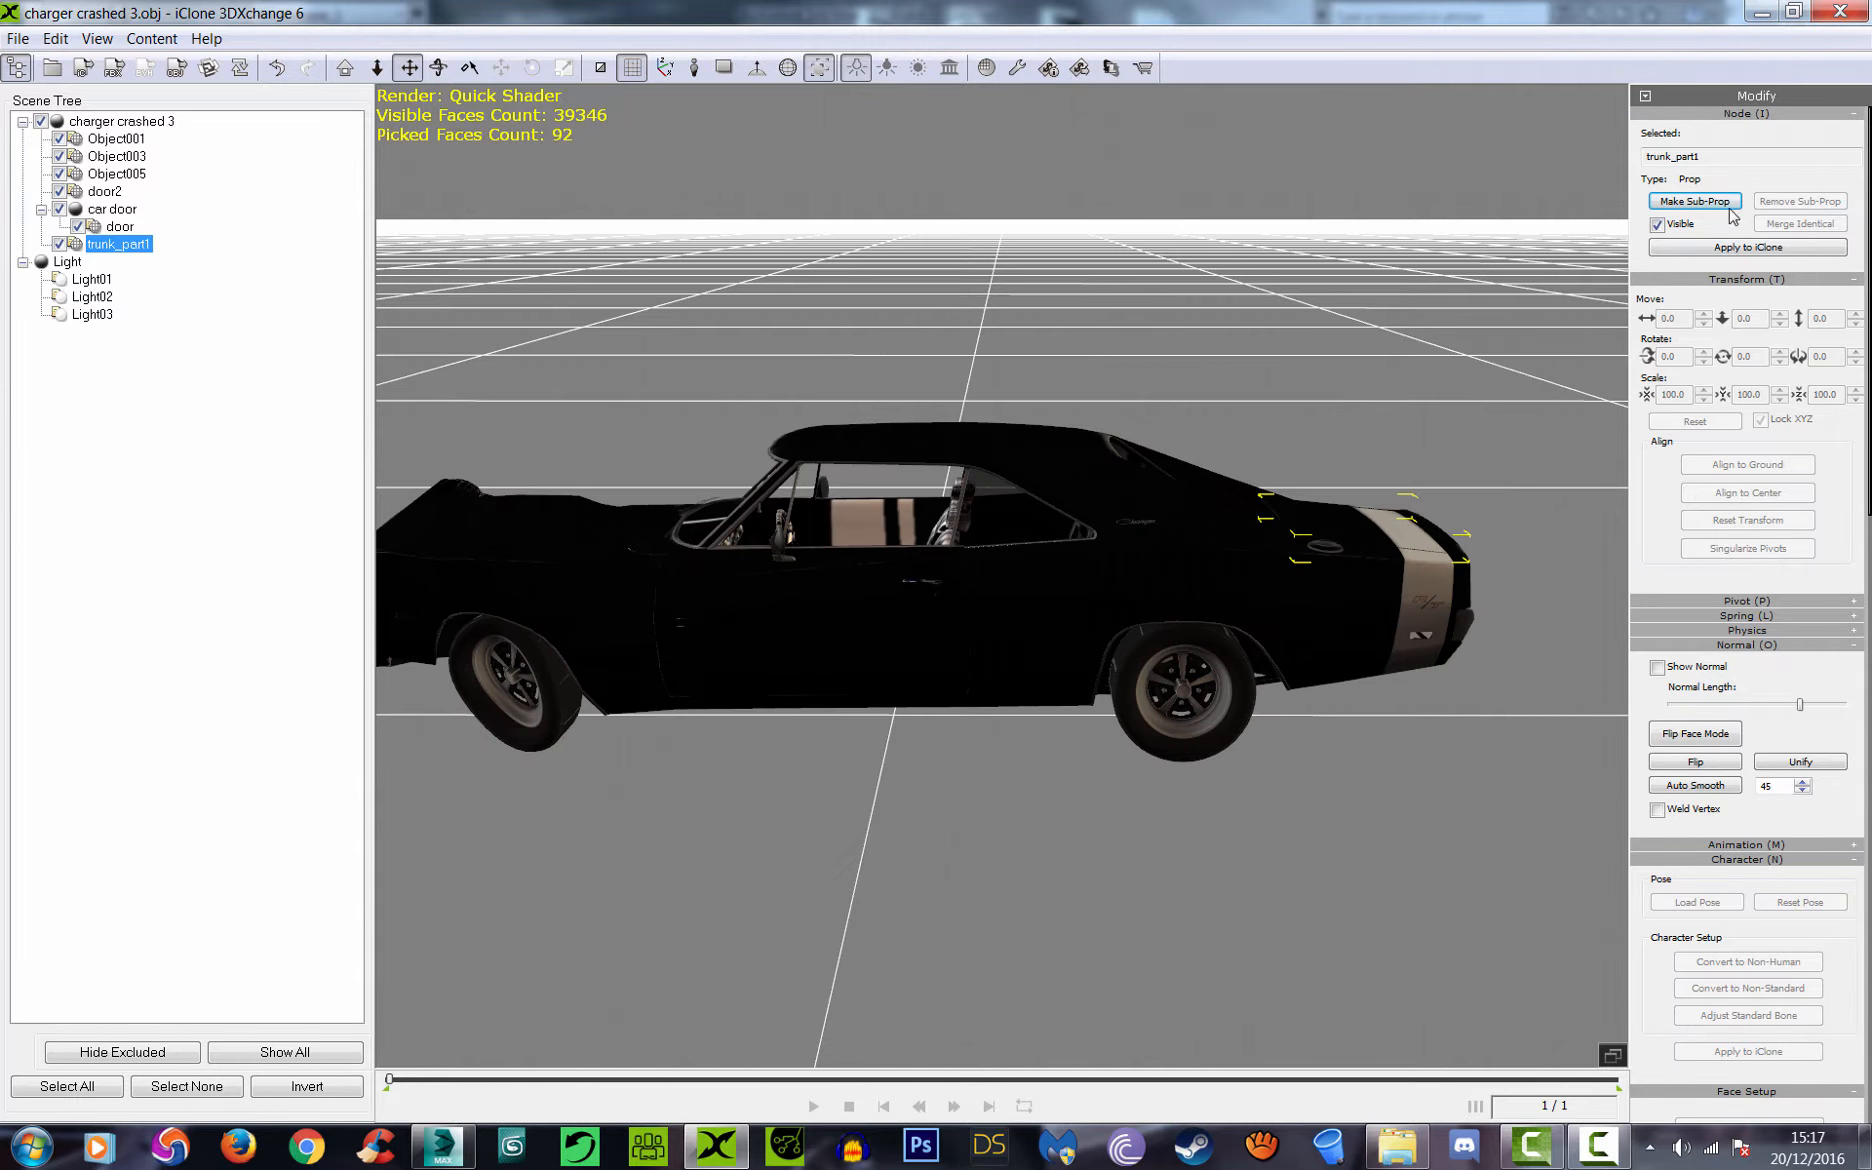
click(1726, 204)
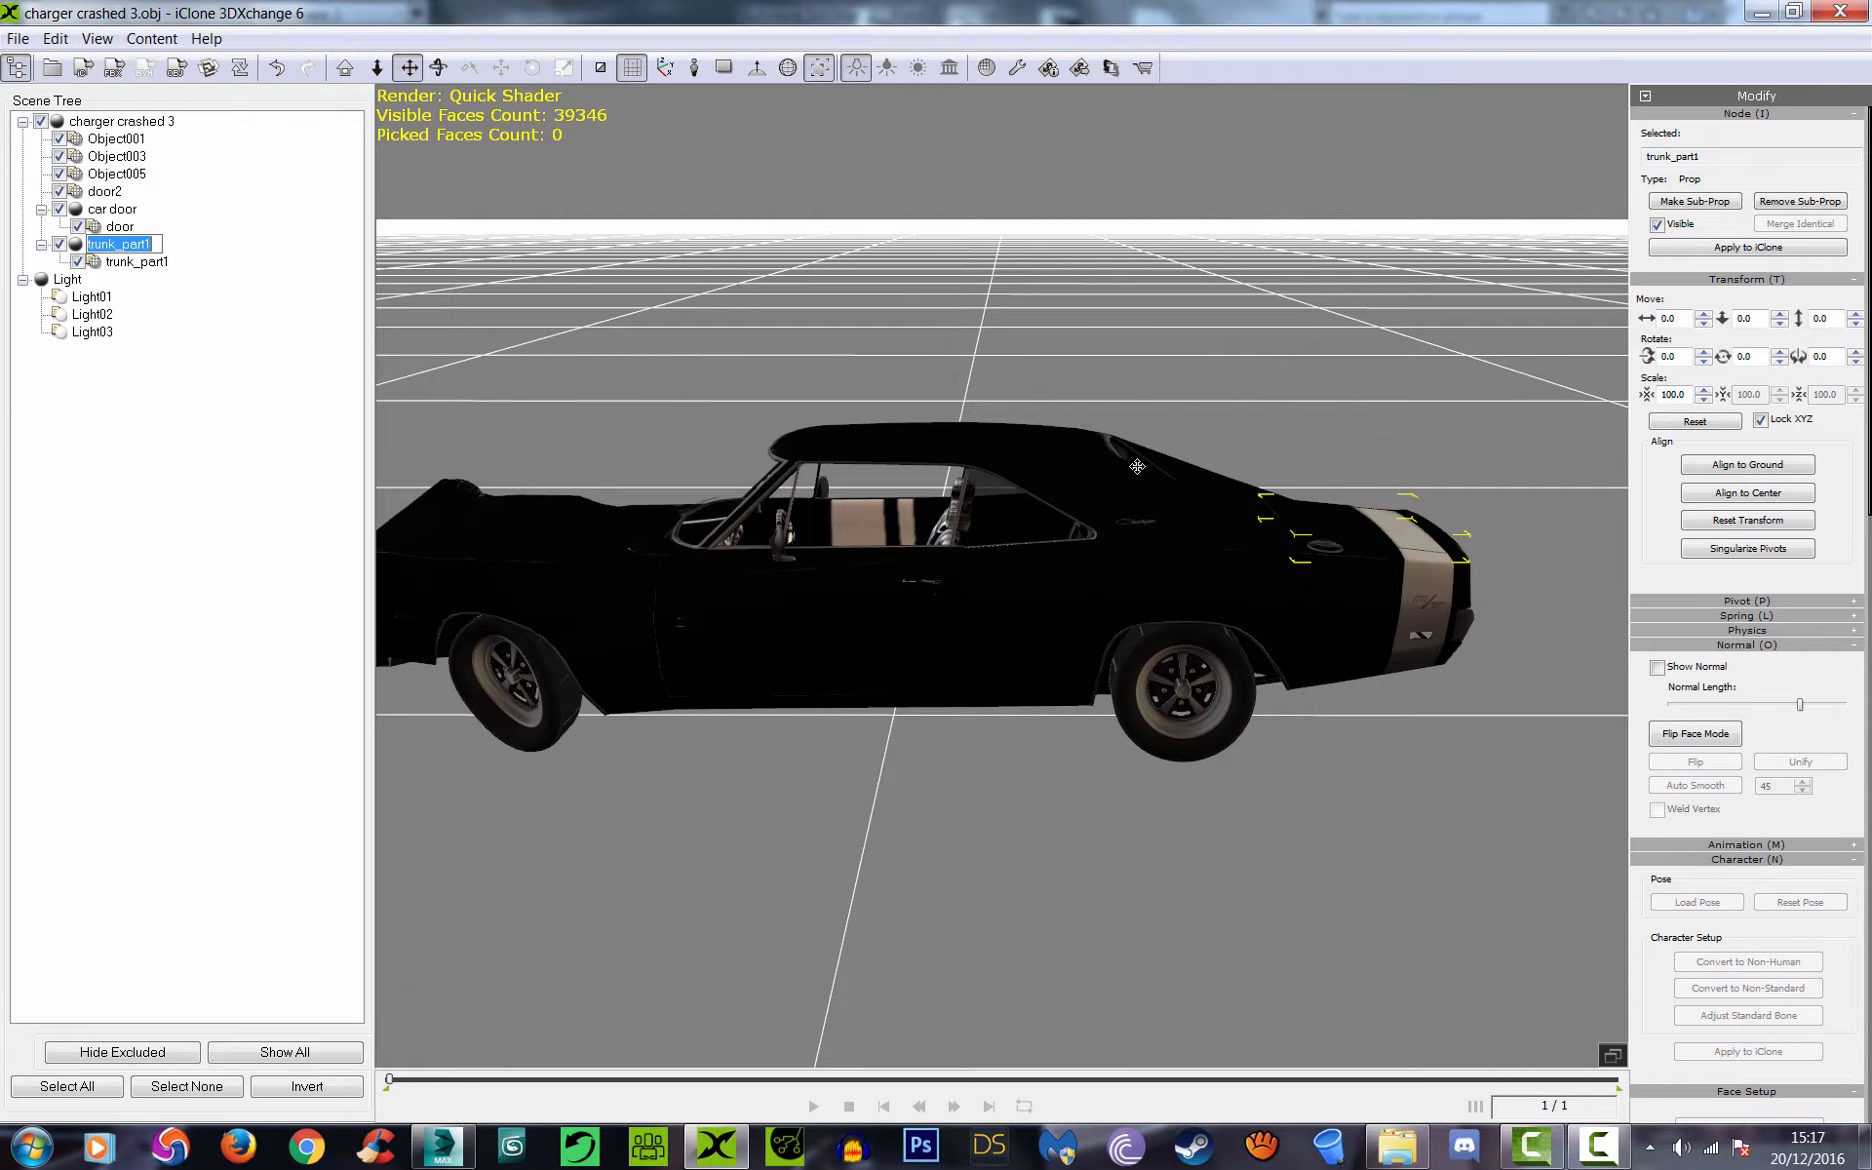
text(trunk)
key(Return)
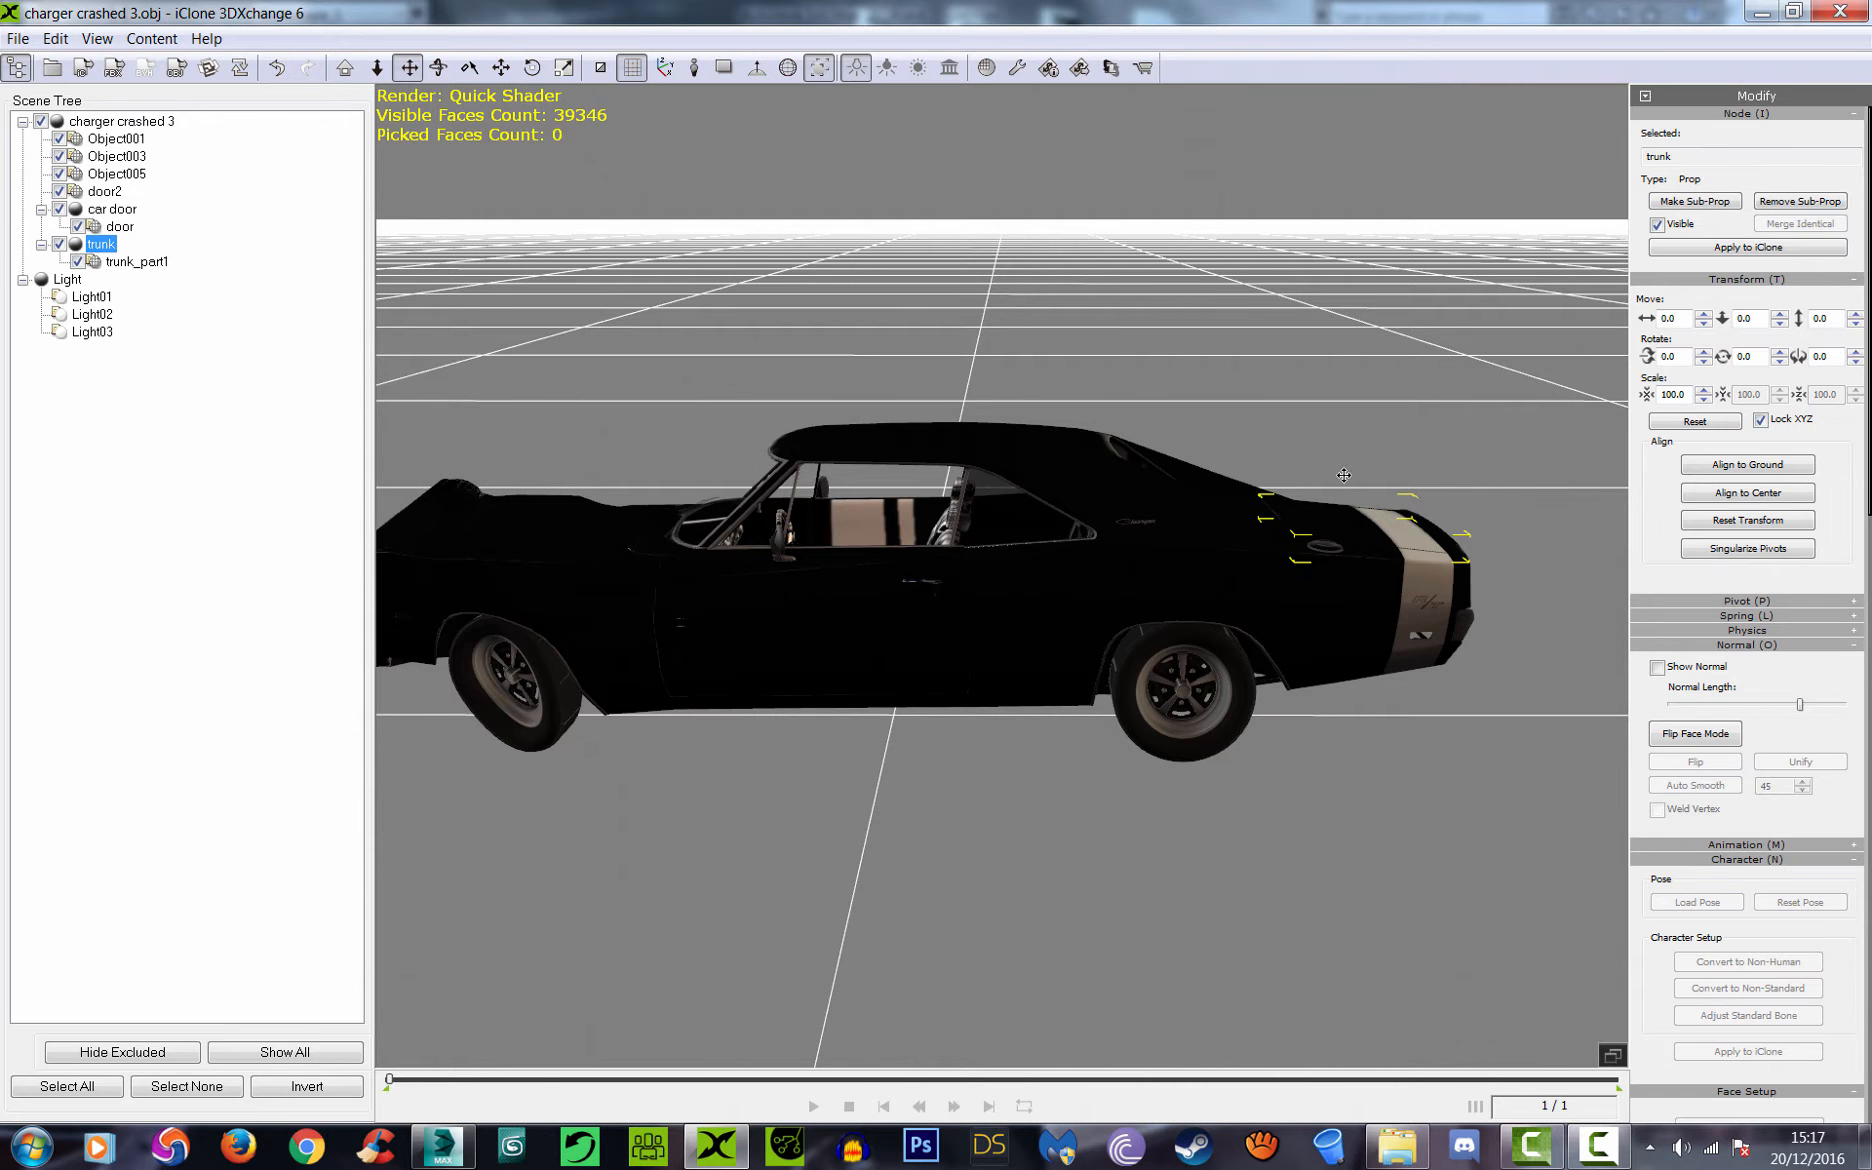
Step: Edit the trunk sub-prop's pivot and move it to the front of the trunk lid, about 21.5 along the car and 11.1 up
right_drag(1369, 513, 440, 6)
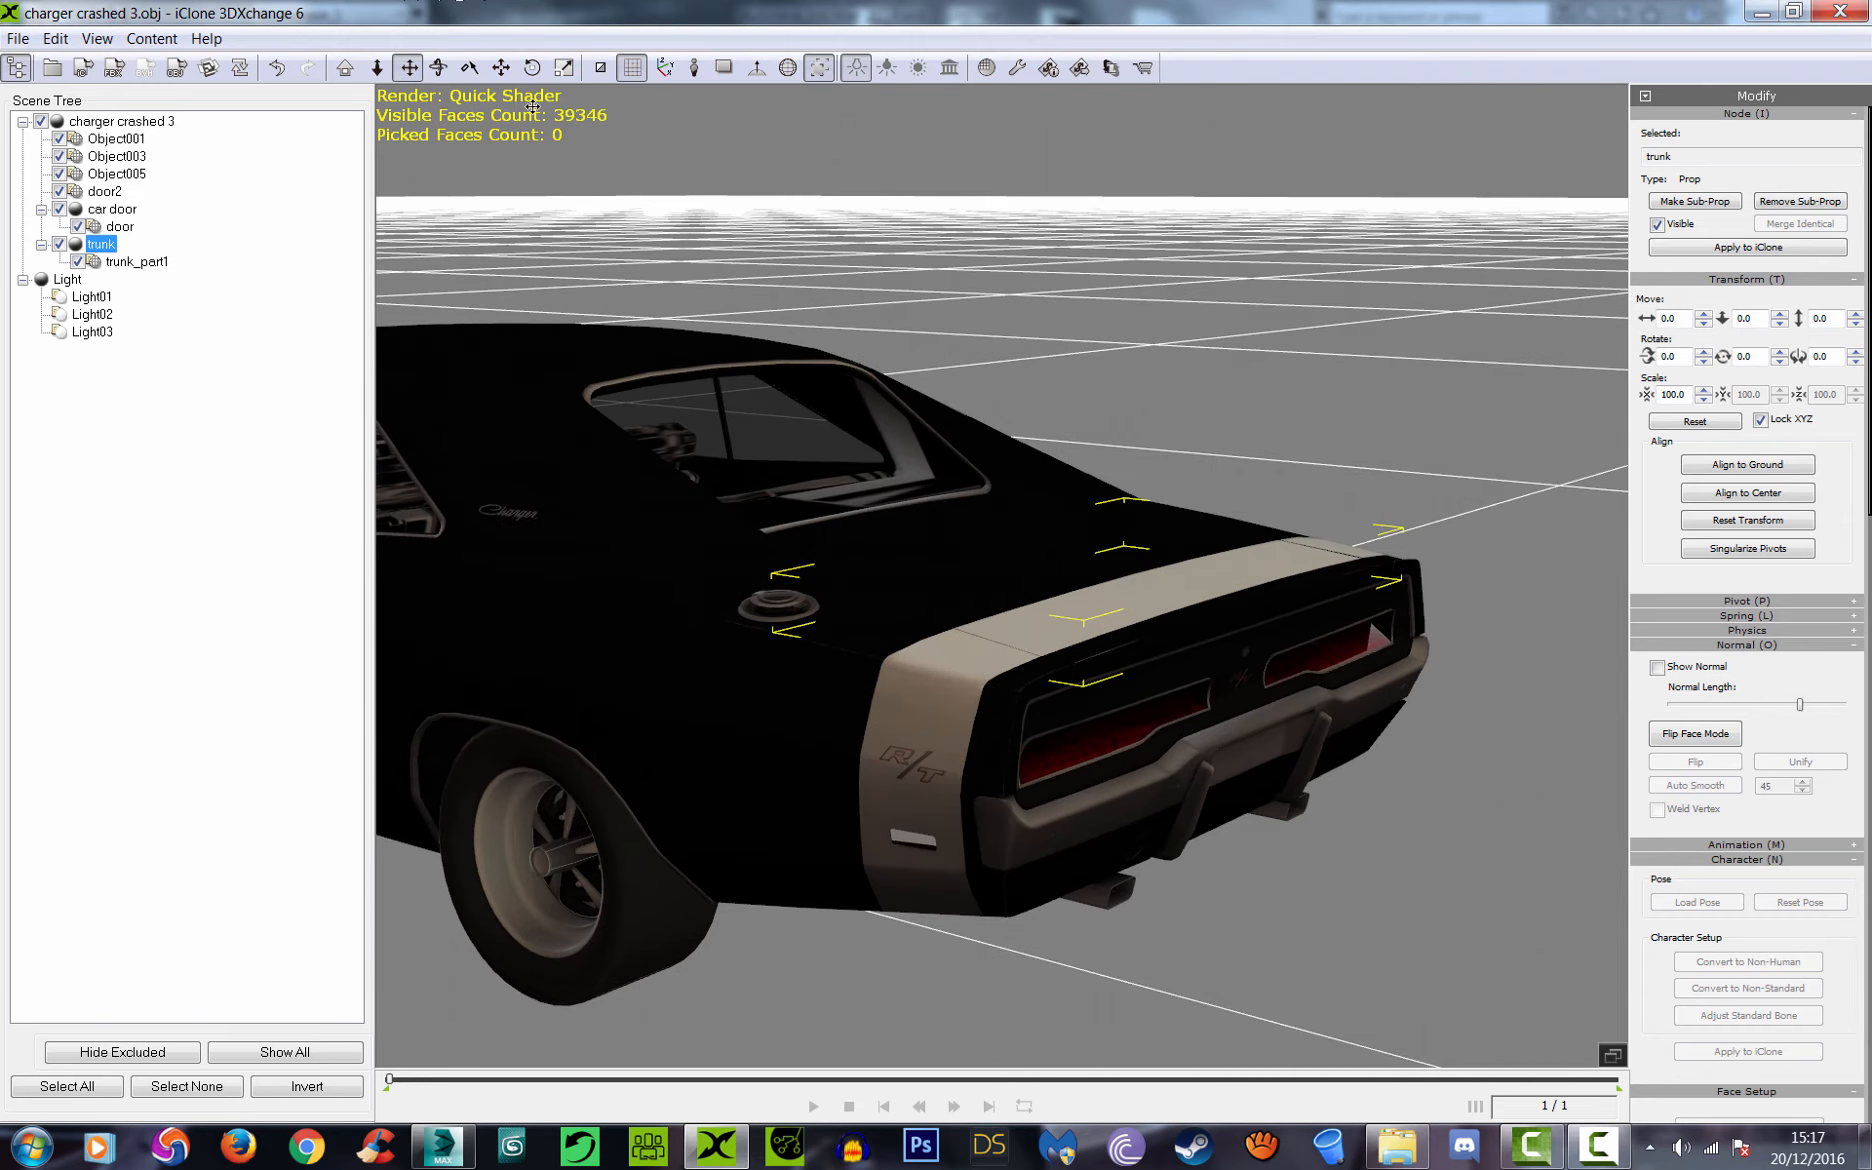
click(532, 67)
scroll(913, 517, down, 5)
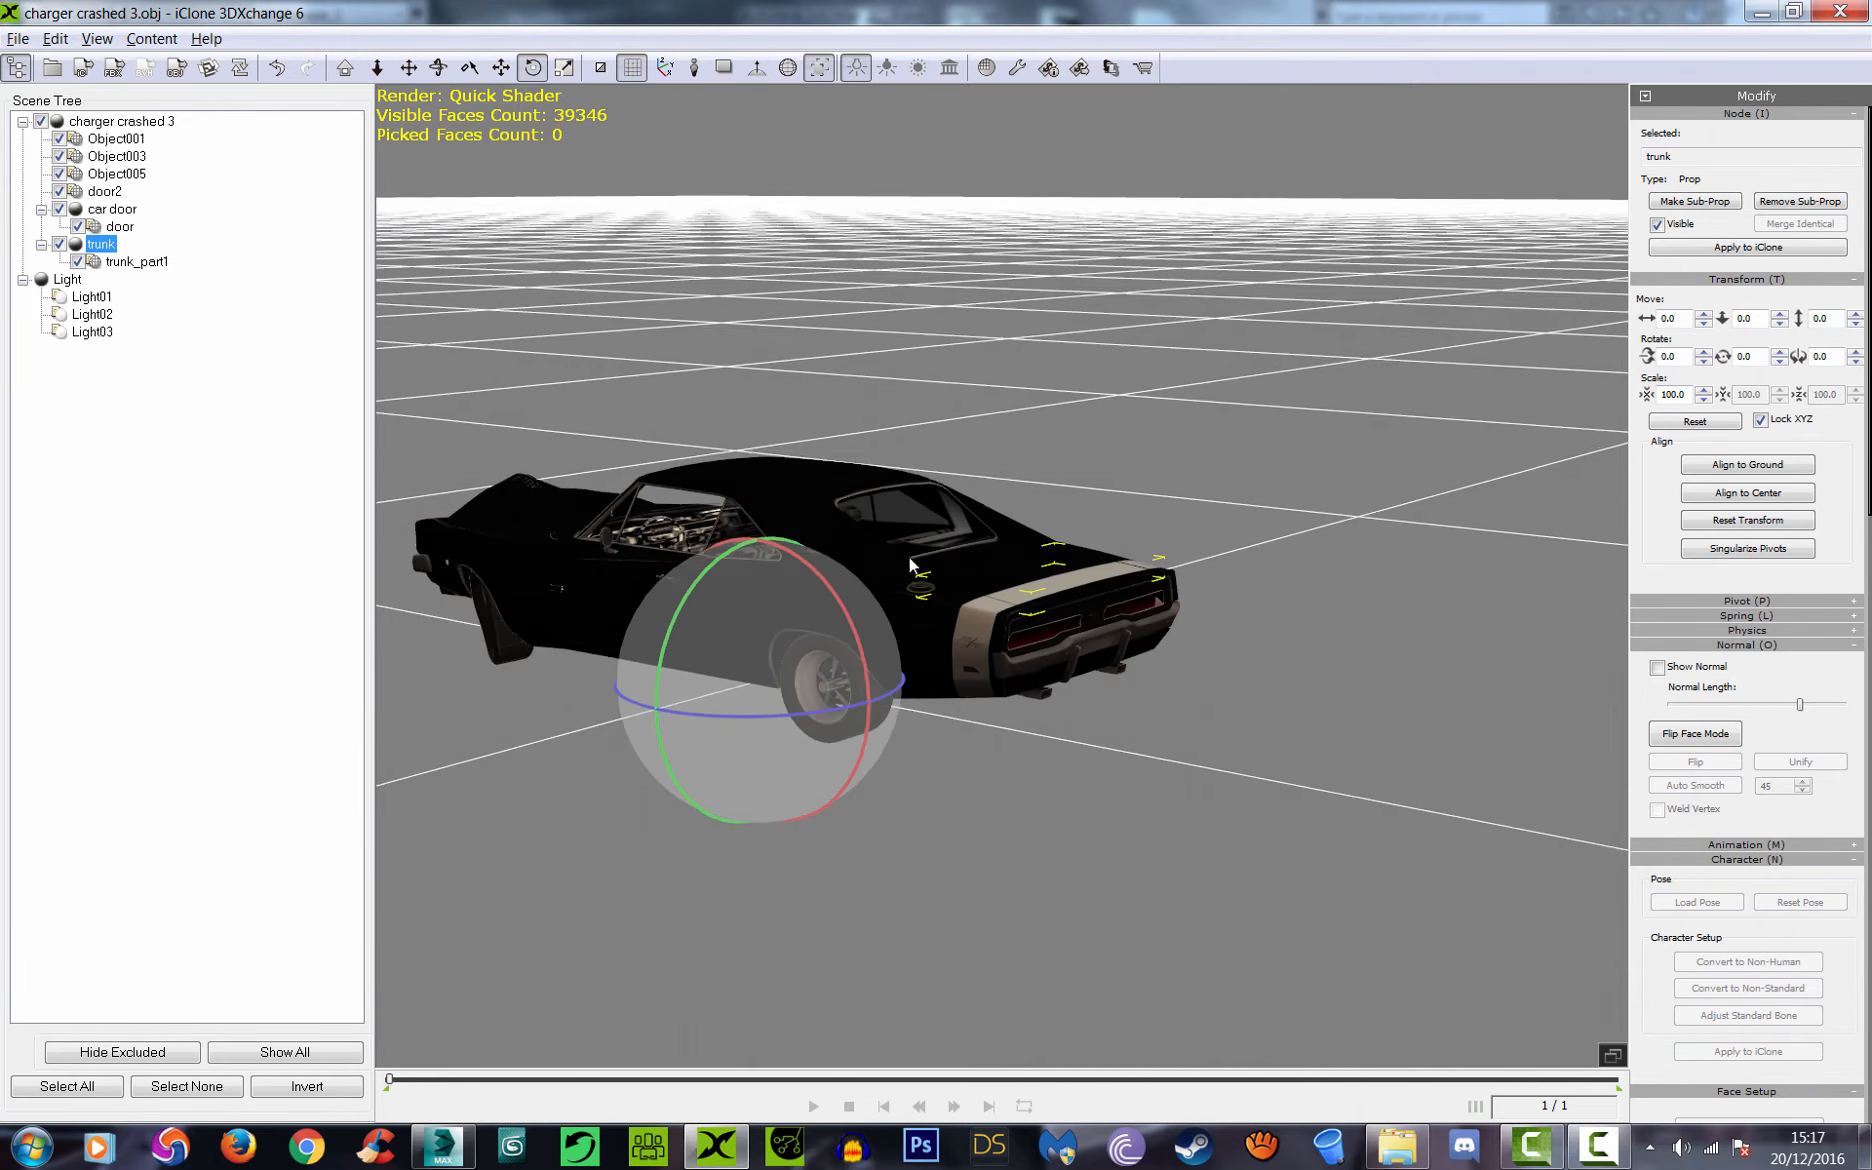
right_drag(911, 560, 1178, 596)
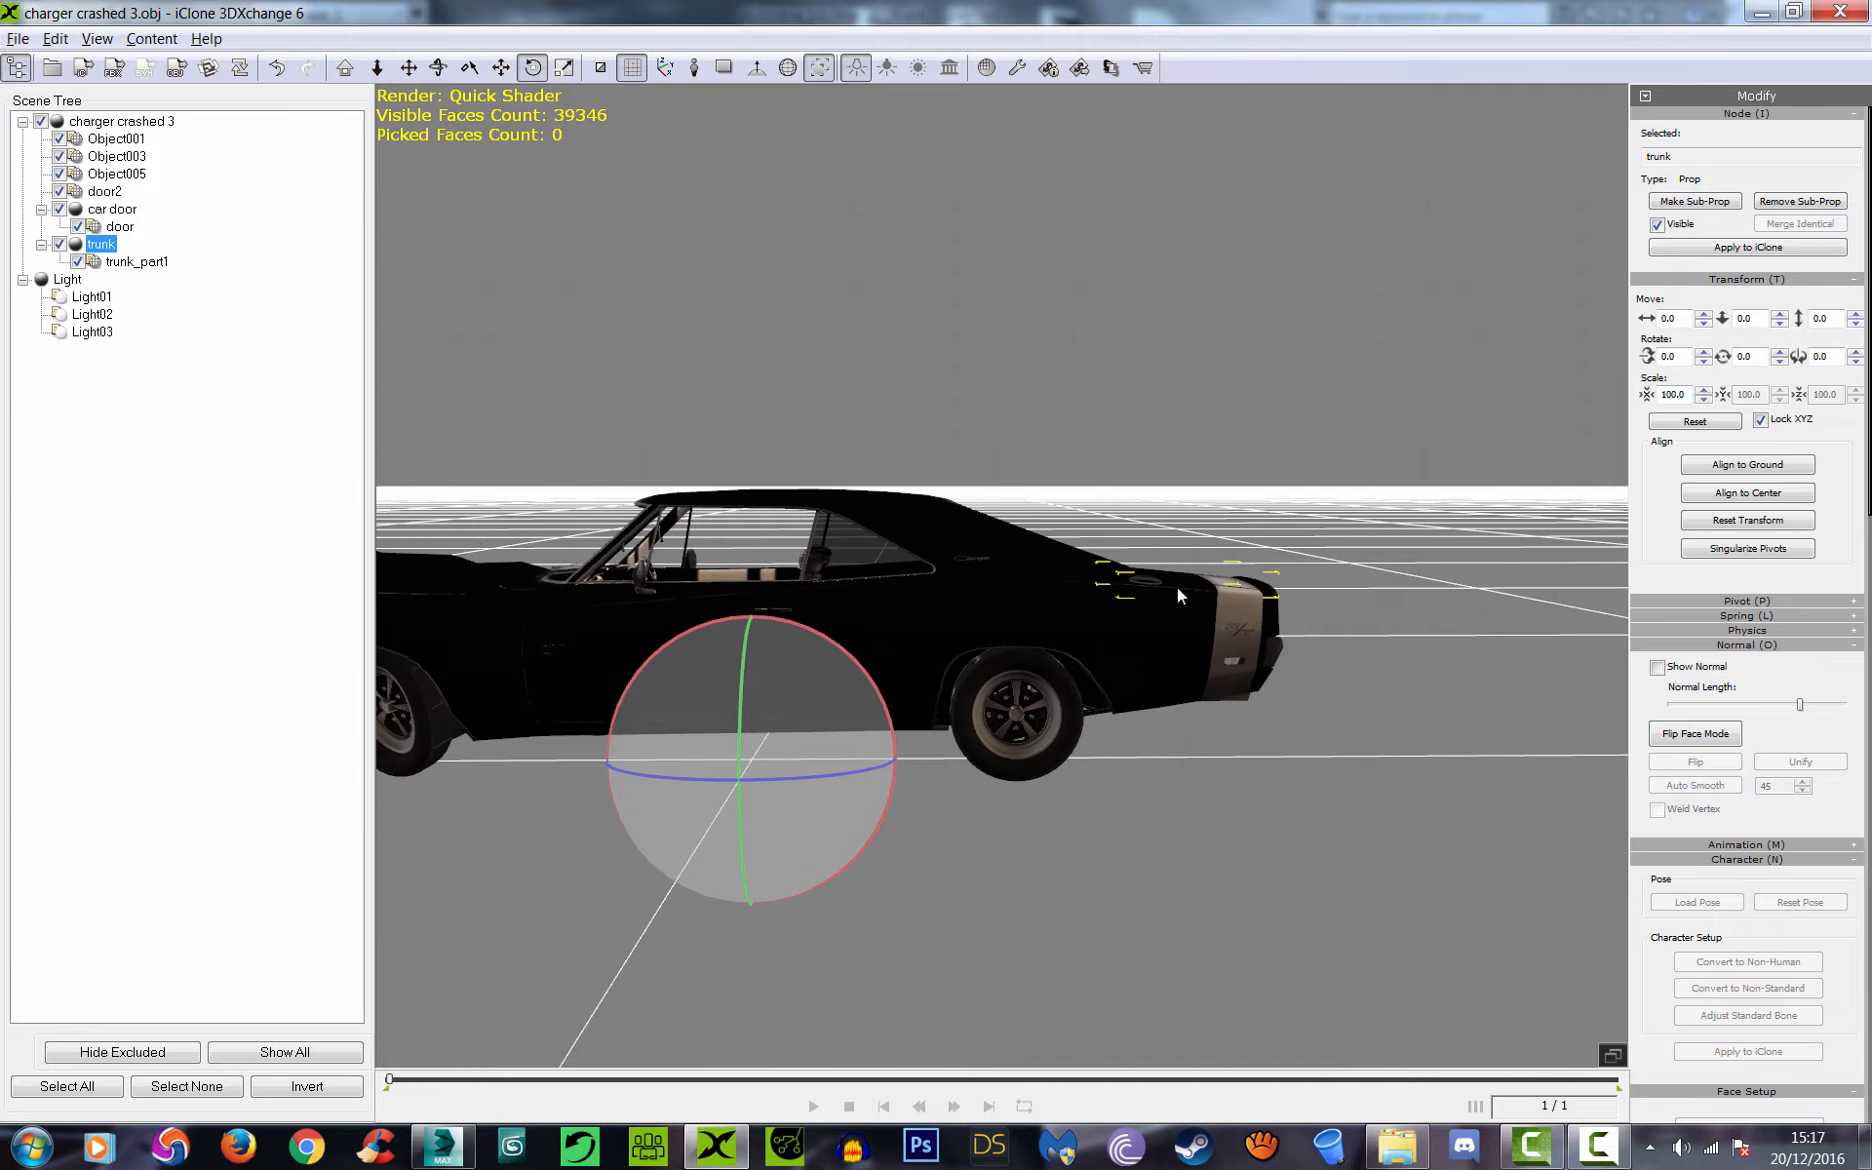
click(501, 67)
right_drag(862, 596, 866, 565)
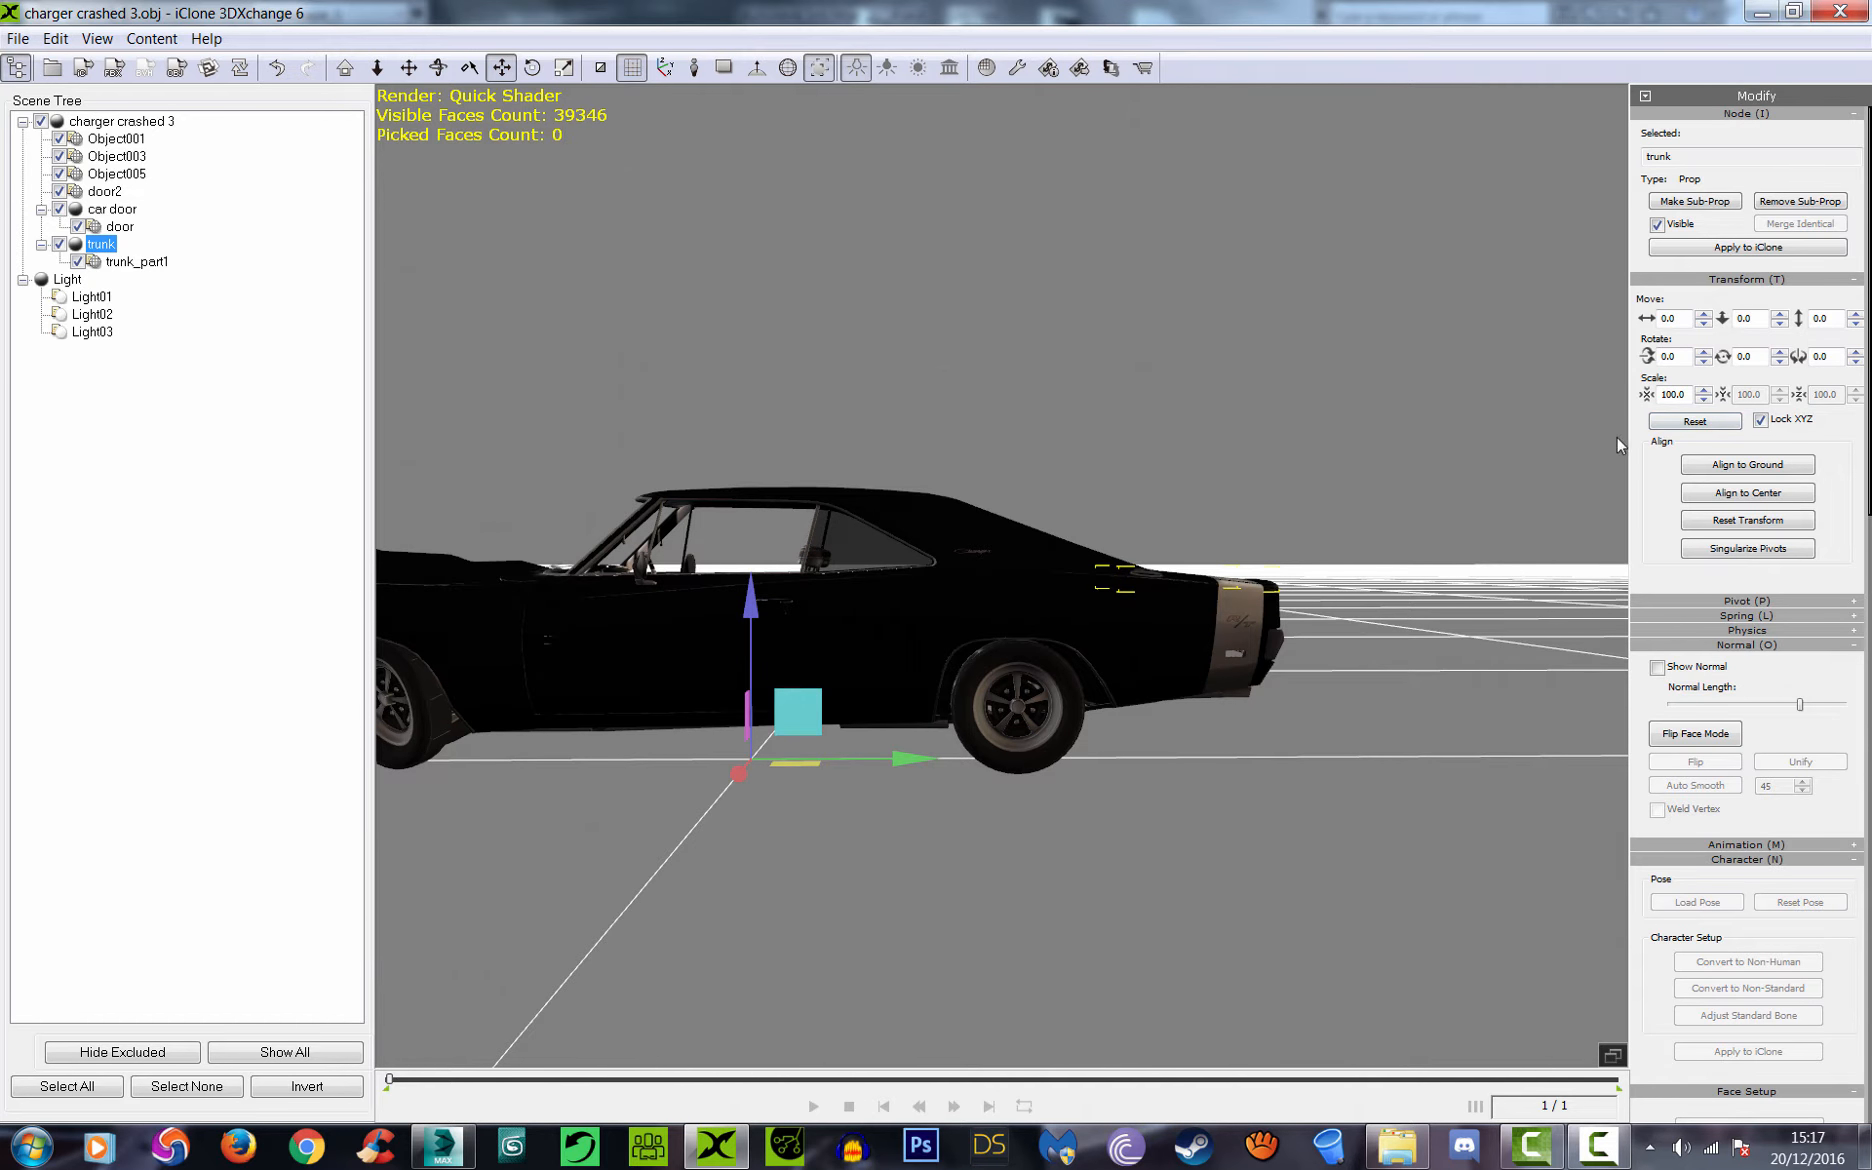
click(1736, 280)
click(1736, 294)
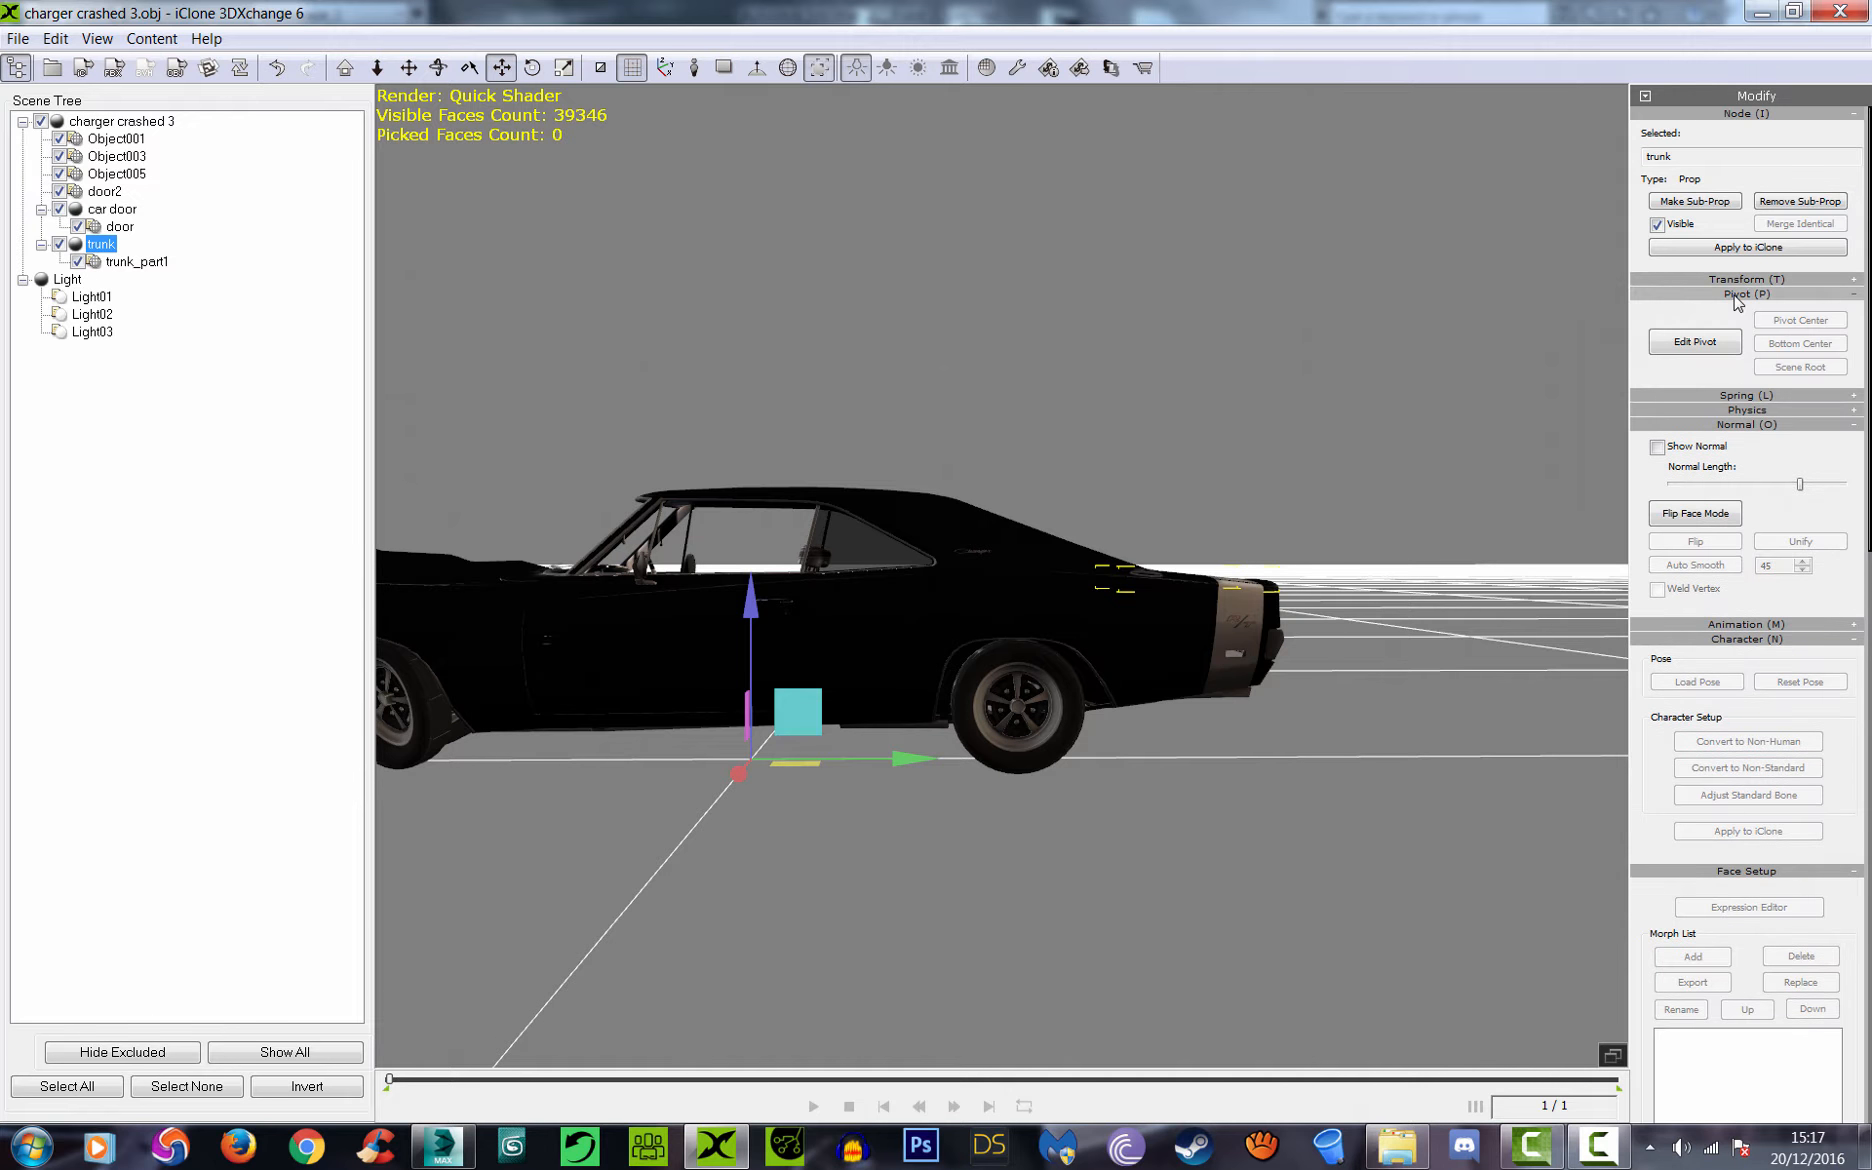
click(1712, 345)
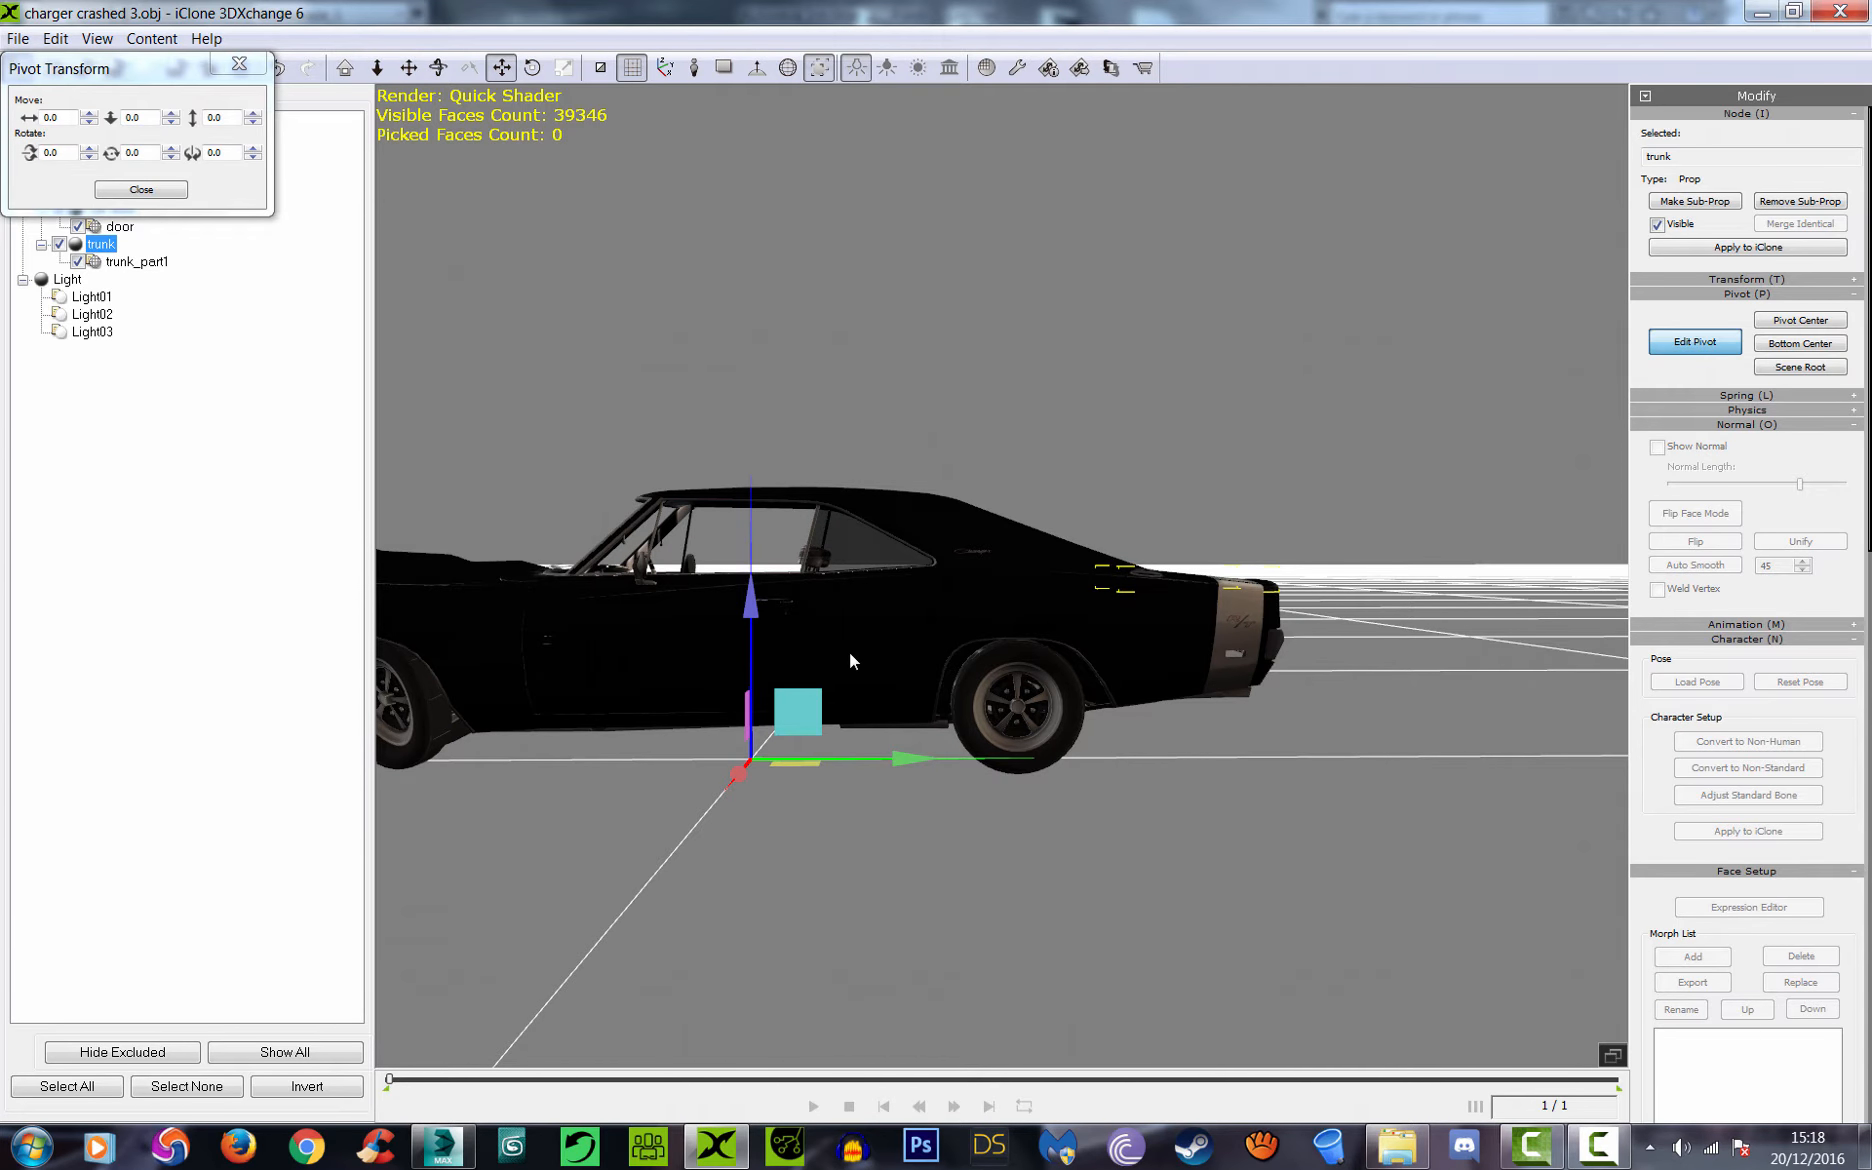
right_drag(850, 652, 865, 611)
drag(793, 711, 1132, 535)
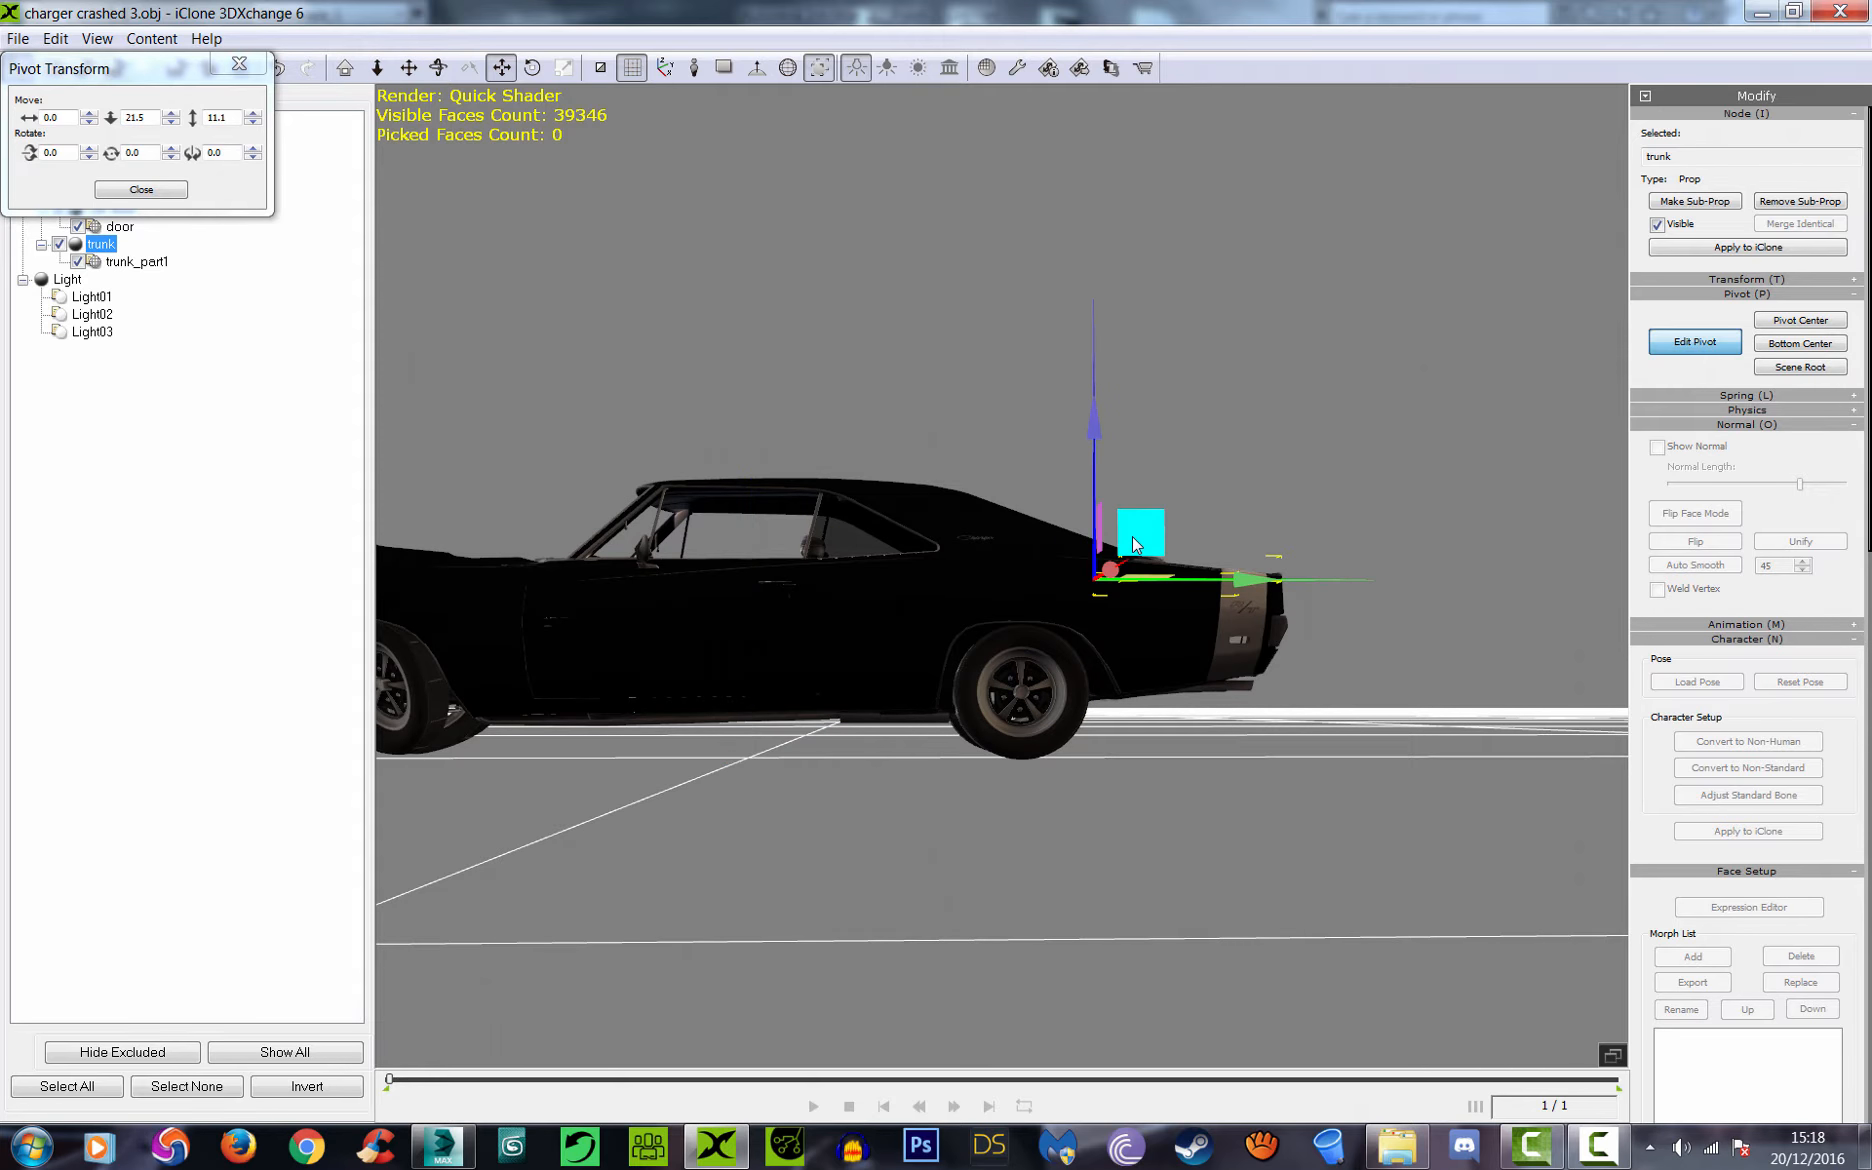
Step: Fine-tune the trunk pivot onto the lid's hinge line at about -0.7 sideways, 22.0 lengthwise and 11.7 high, and finish pivot editing
right_drag(1132, 535, 1216, 798)
scroll(1135, 783, up, 5)
middle_drag(1216, 798, 1105, 752)
drag(1078, 594, 1135, 604)
right_drag(1305, 690, 1050, 852)
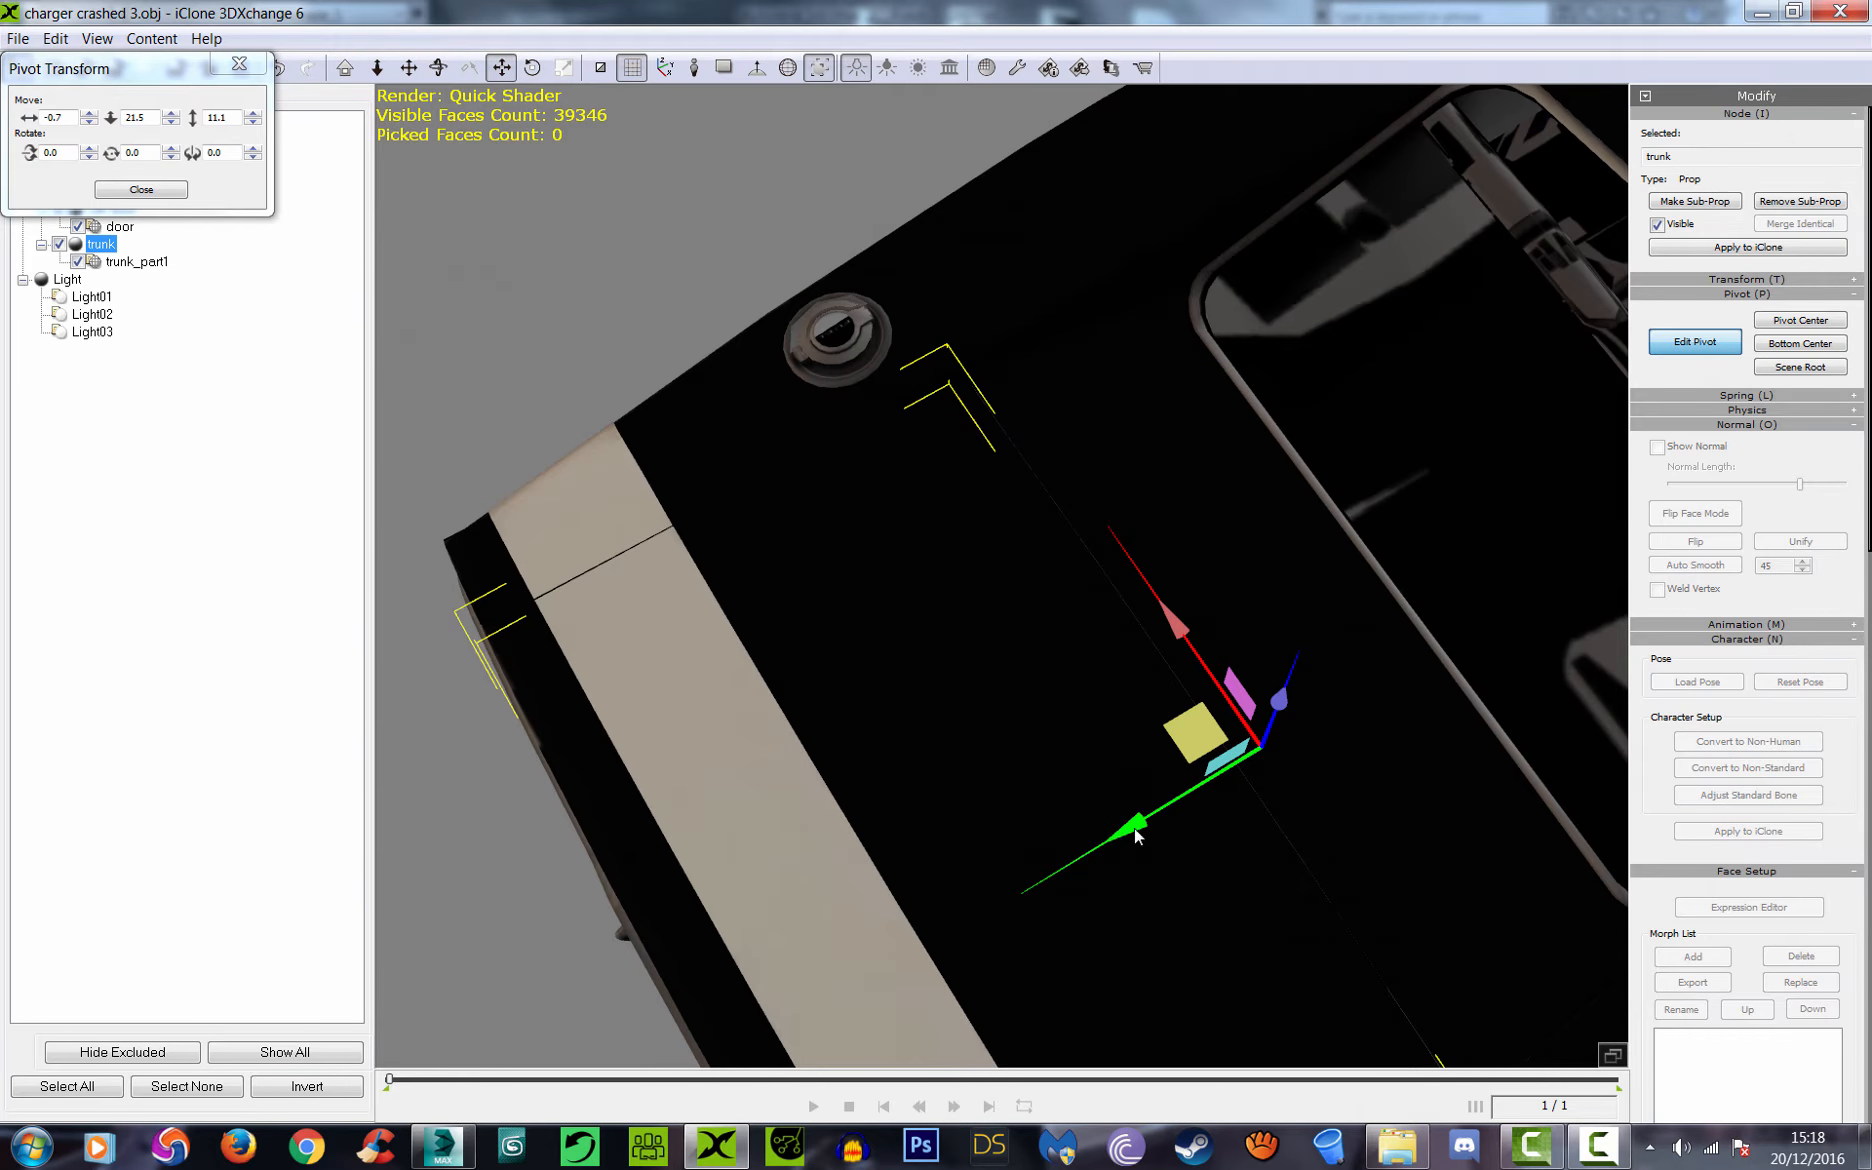
drag(1130, 832, 1100, 868)
right_drag(1100, 868, 1200, 518)
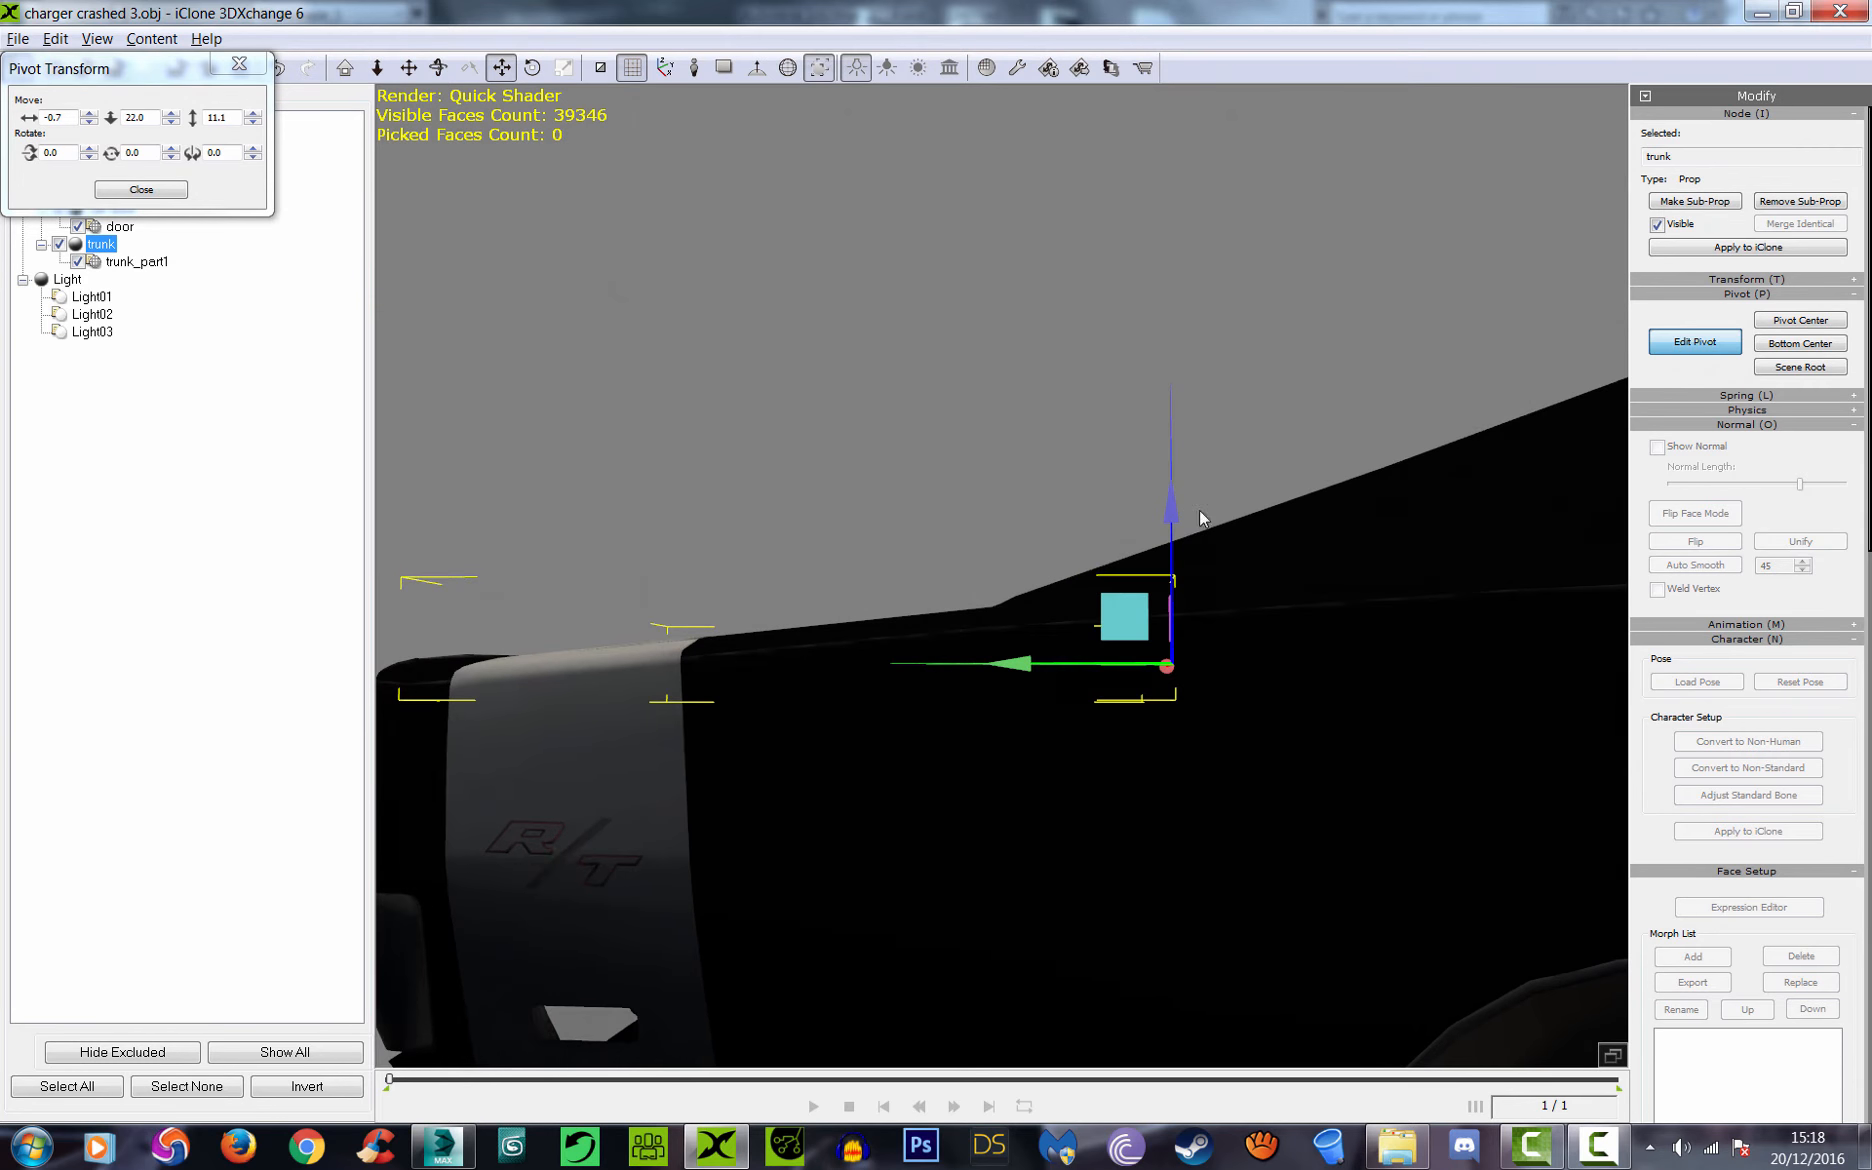
drag(1171, 505, 1180, 473)
right_drag(1180, 473, 1452, 694)
scroll(1155, 707, down, 5)
right_drag(1158, 707, 1236, 705)
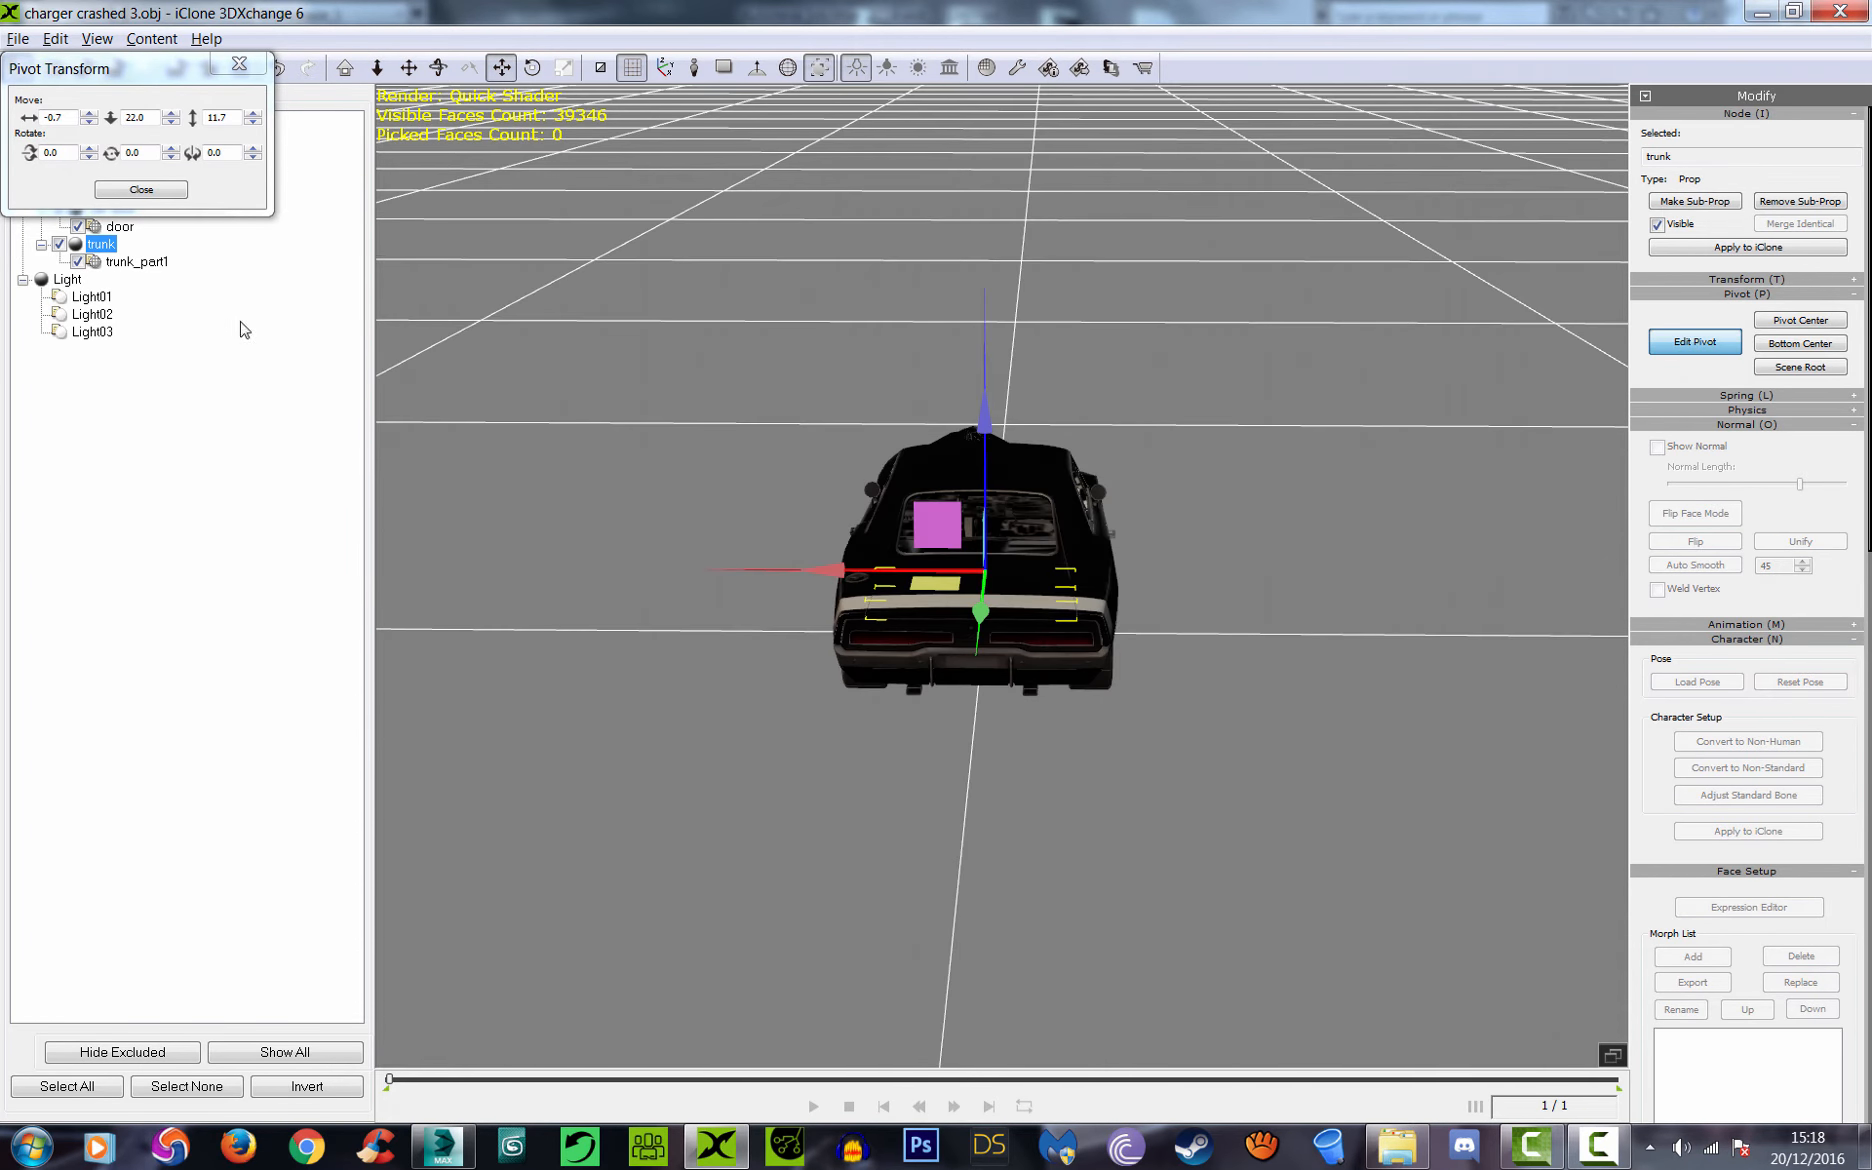
click(141, 189)
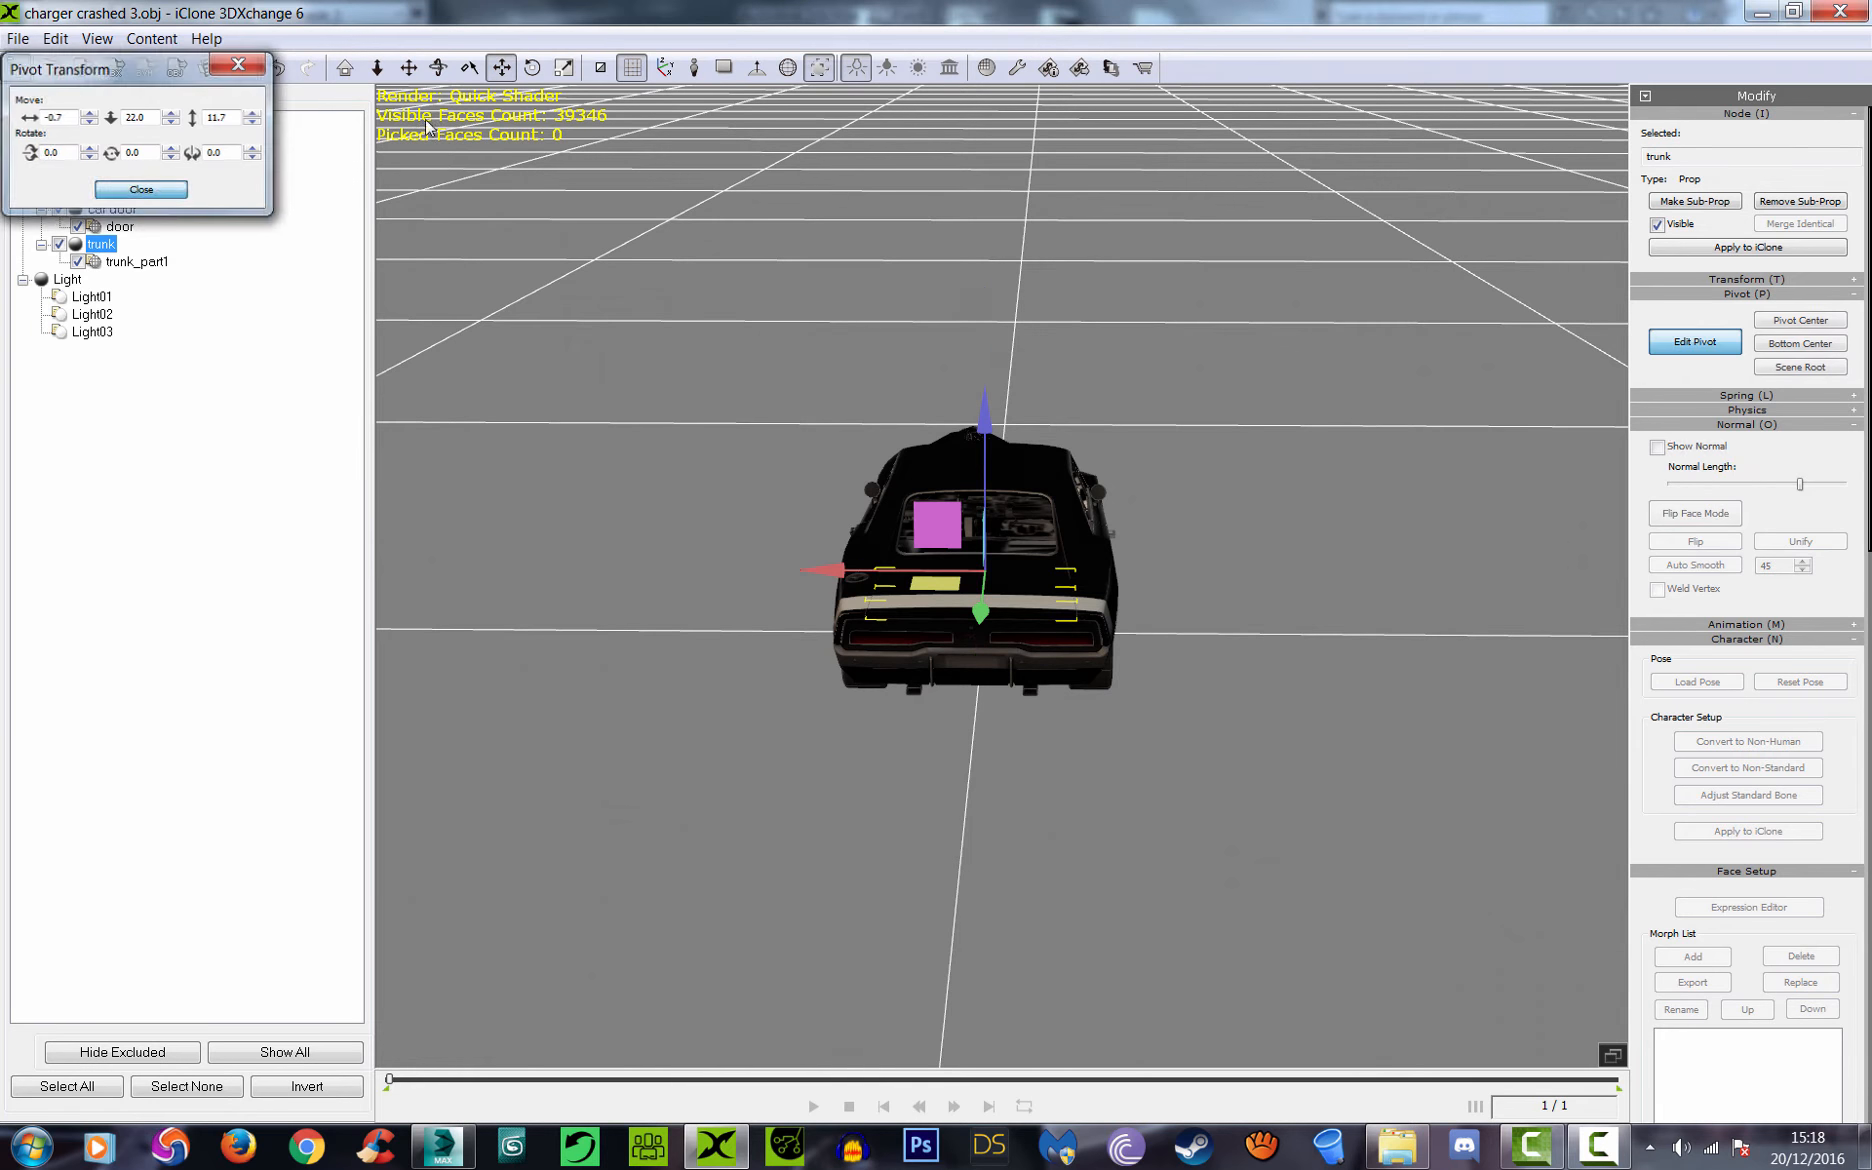
Step: Rotate the trunk lid open about its hinge to test the pivot
click(533, 67)
scroll(1099, 544, up, 5)
right_drag(1066, 573, 944, 589)
scroll(946, 550, down, 3)
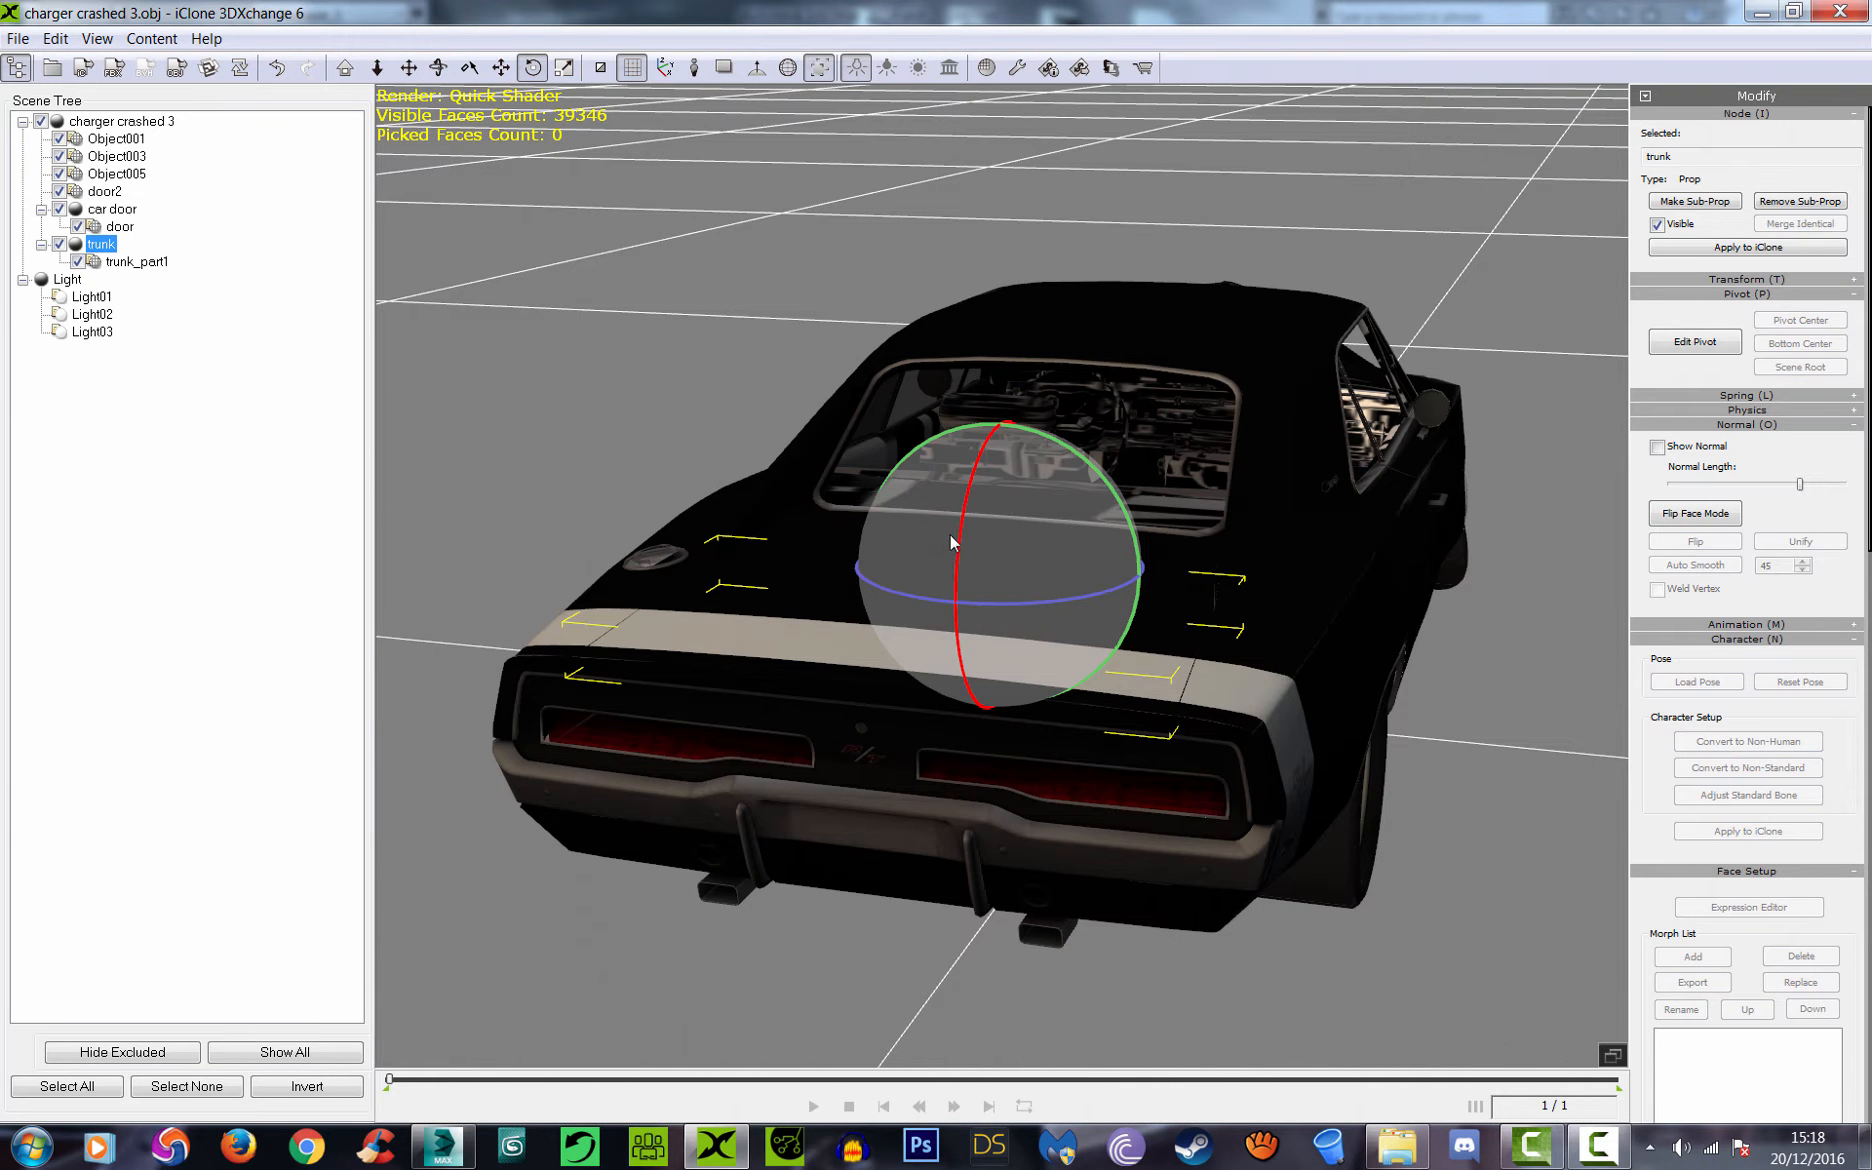
drag(951, 535, 958, 506)
right_drag(1130, 575, 1071, 582)
scroll(1066, 583, up, 3)
scroll(860, 468, down, 4)
scroll(990, 510, up, 4)
drag(928, 557, 890, 543)
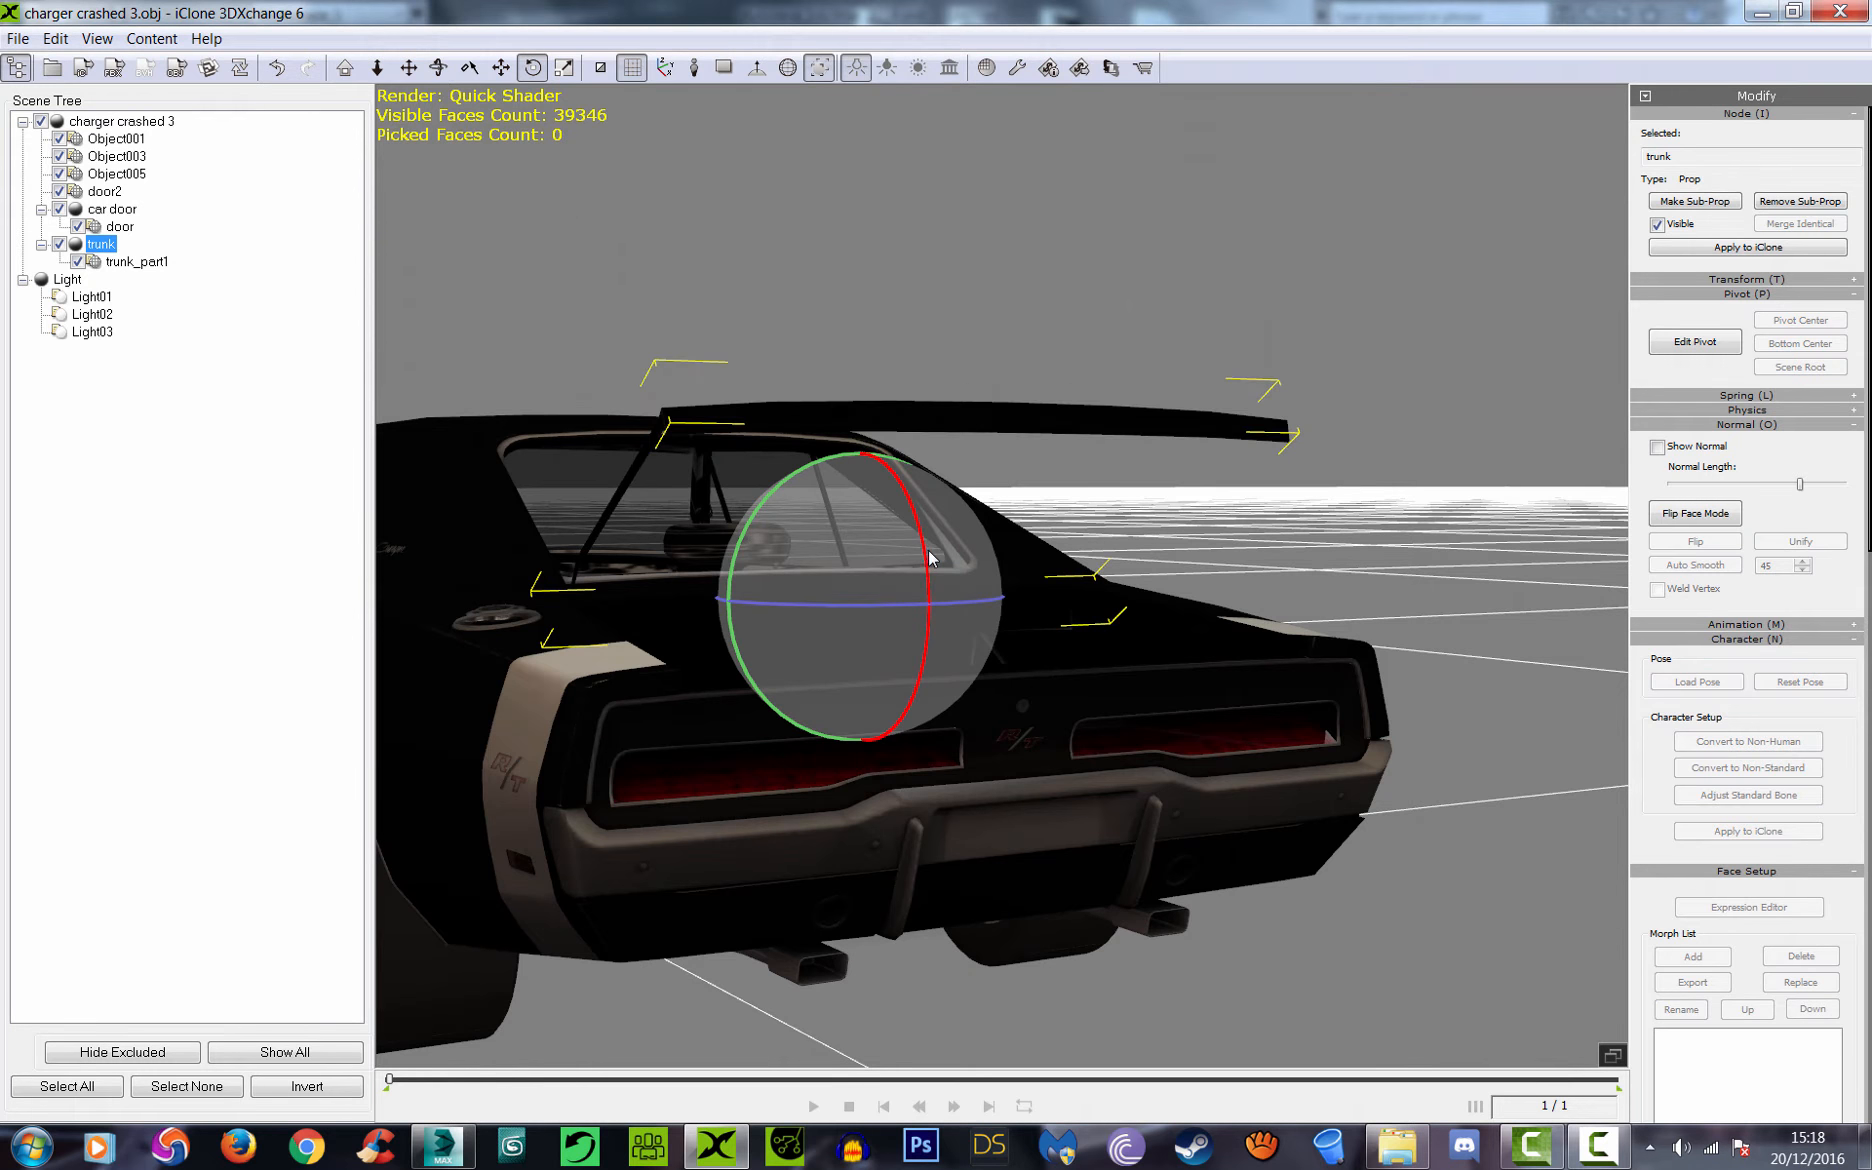
Step: Pick the car material from the raised trunk lid, make it 2-sided, and check the lid's underside
scroll(1656, 692, down, 7)
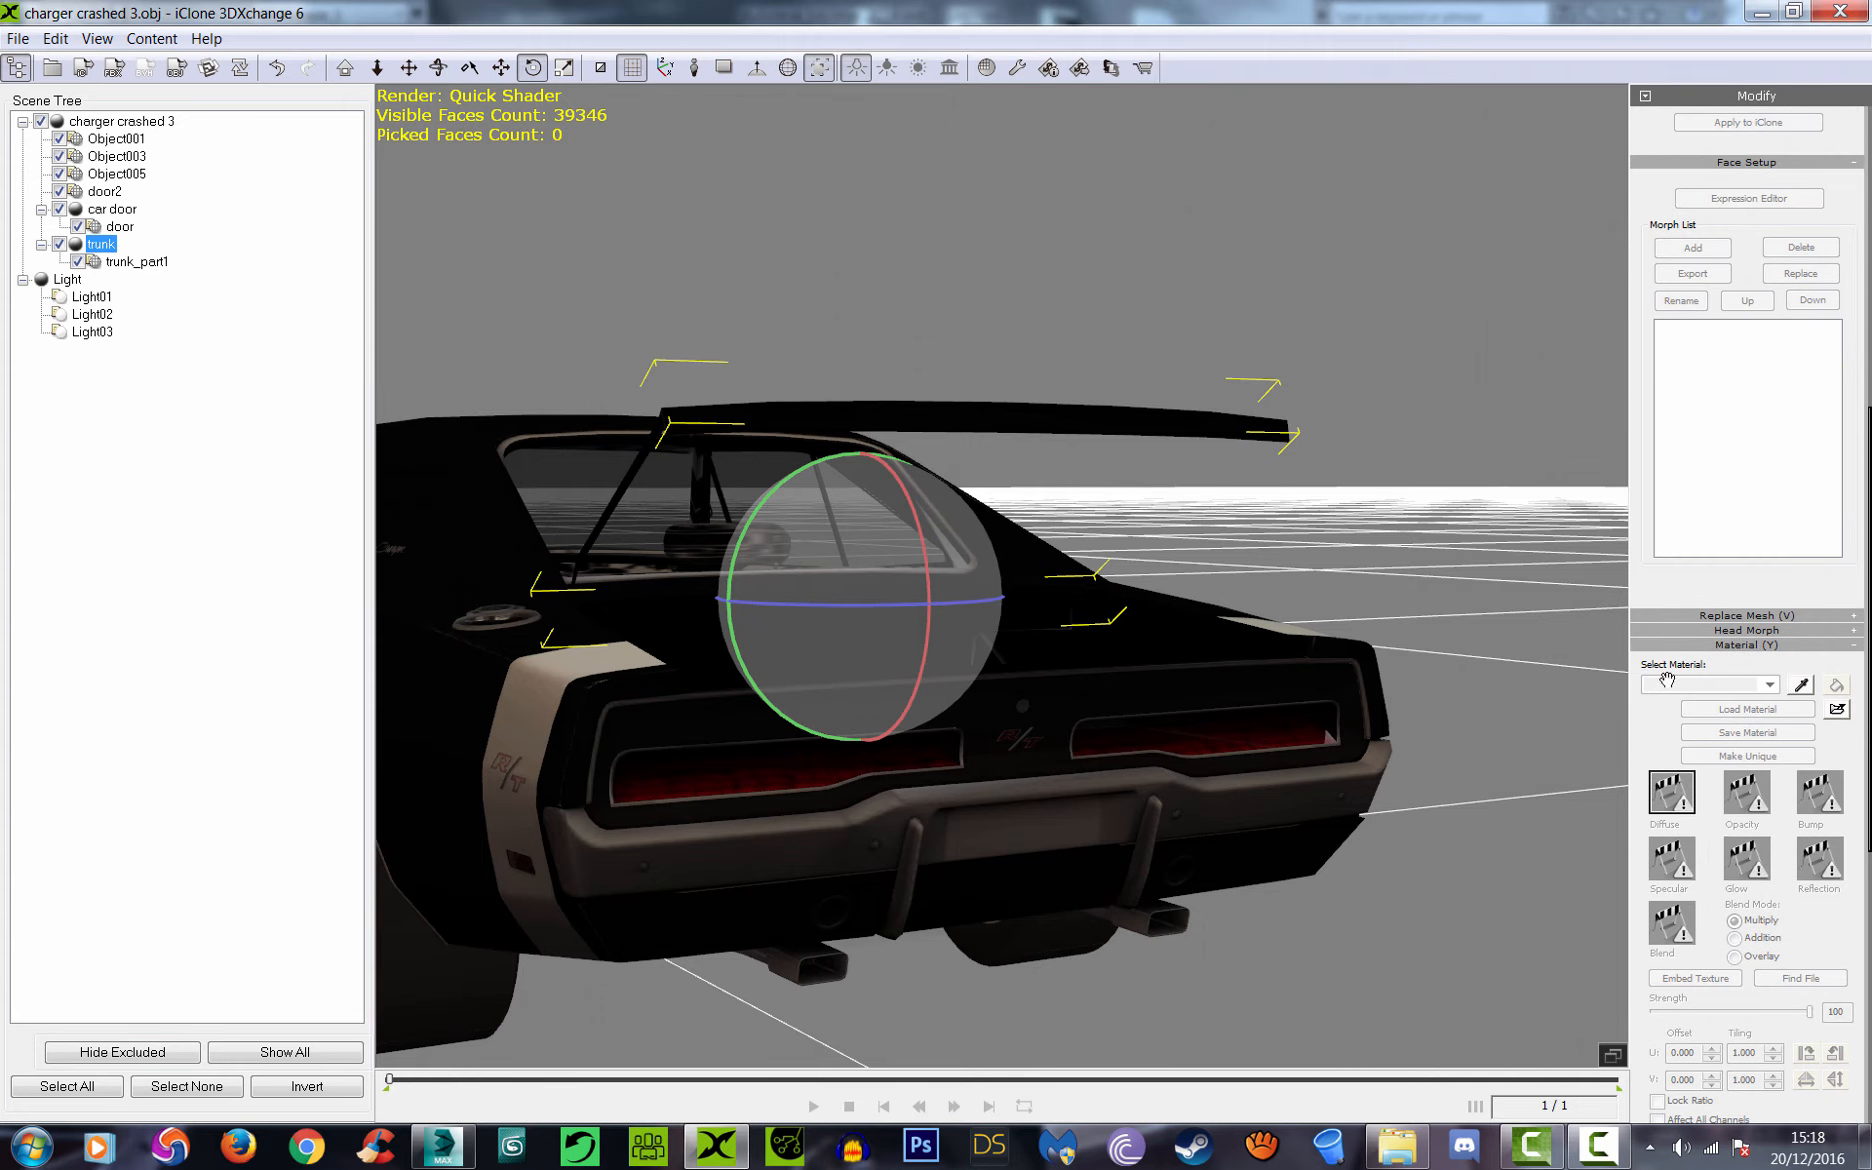
scroll(1656, 692, down, 8)
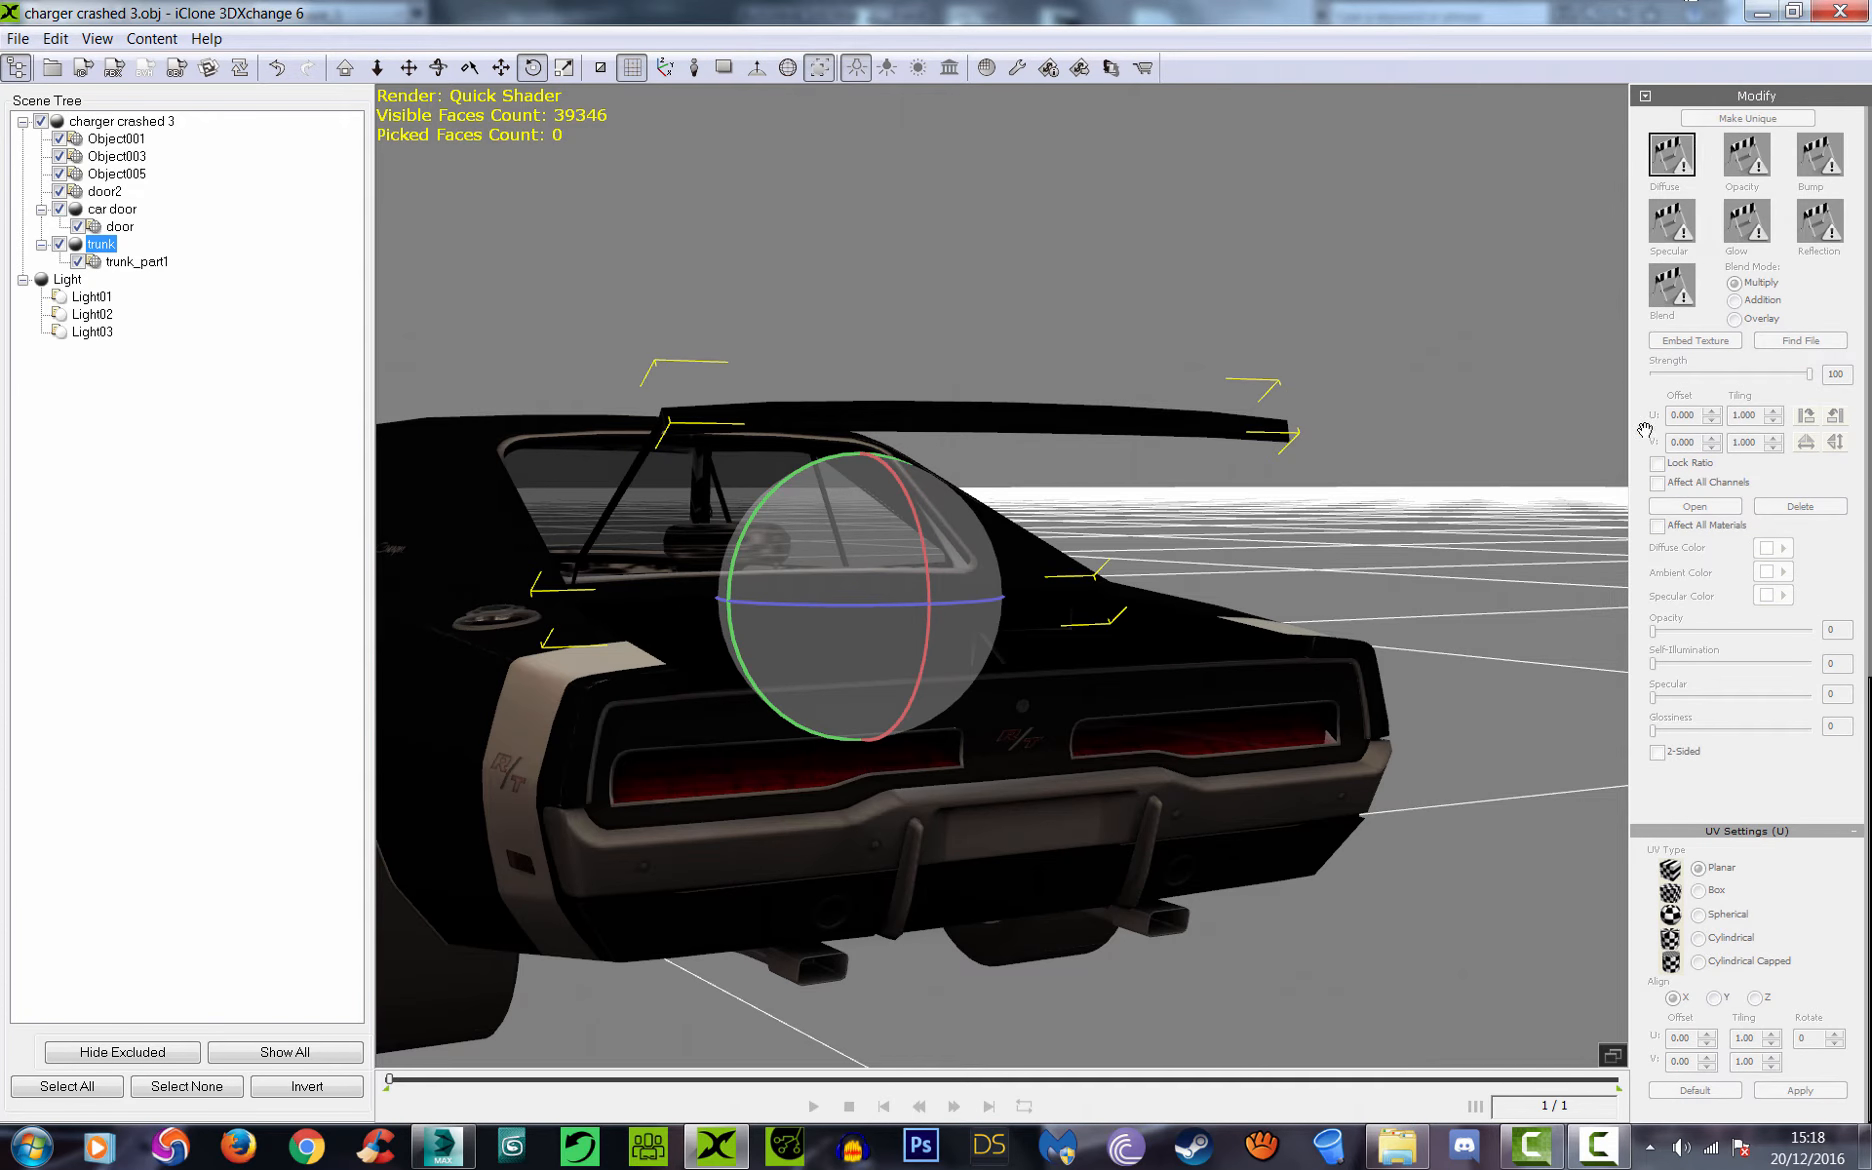
scroll(1647, 530, up, 5)
click(1803, 374)
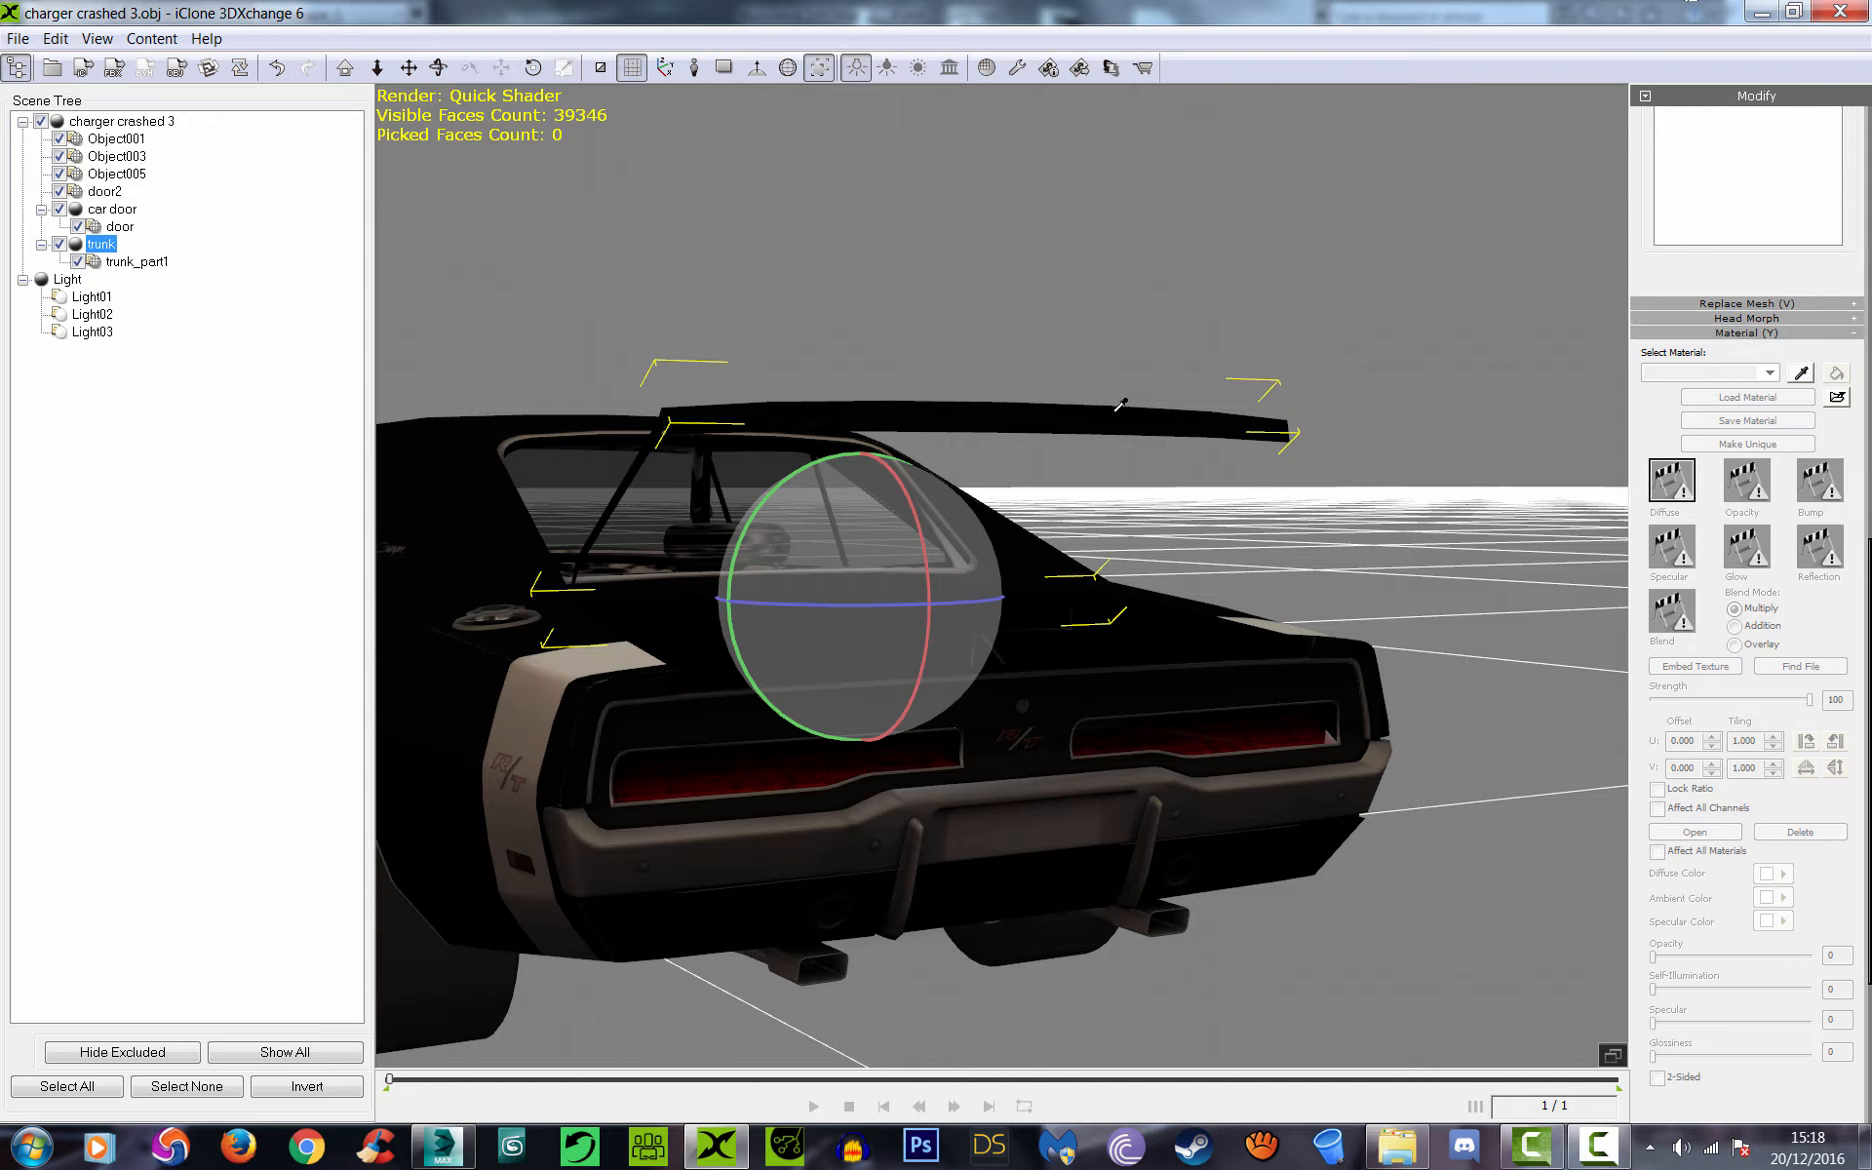
click(1054, 410)
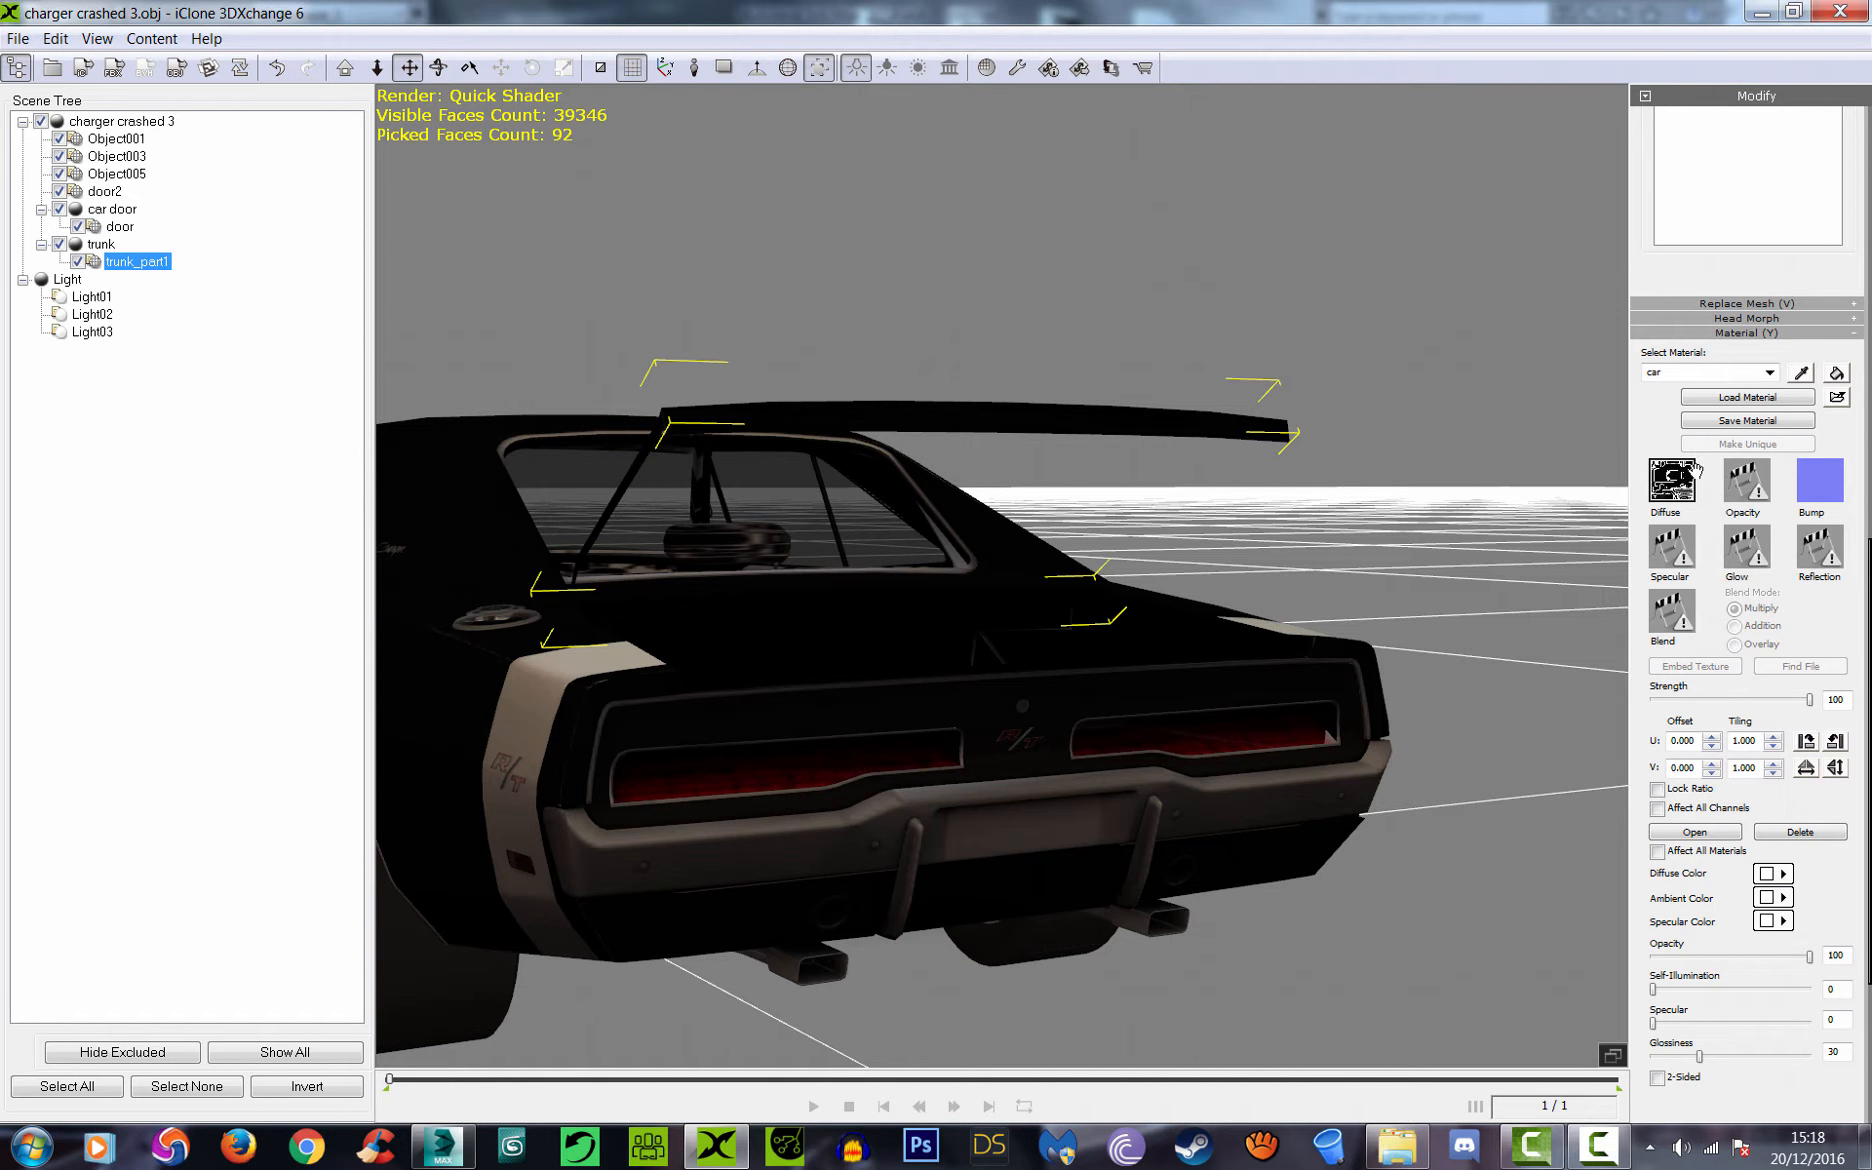
scroll(1728, 727, down, 3)
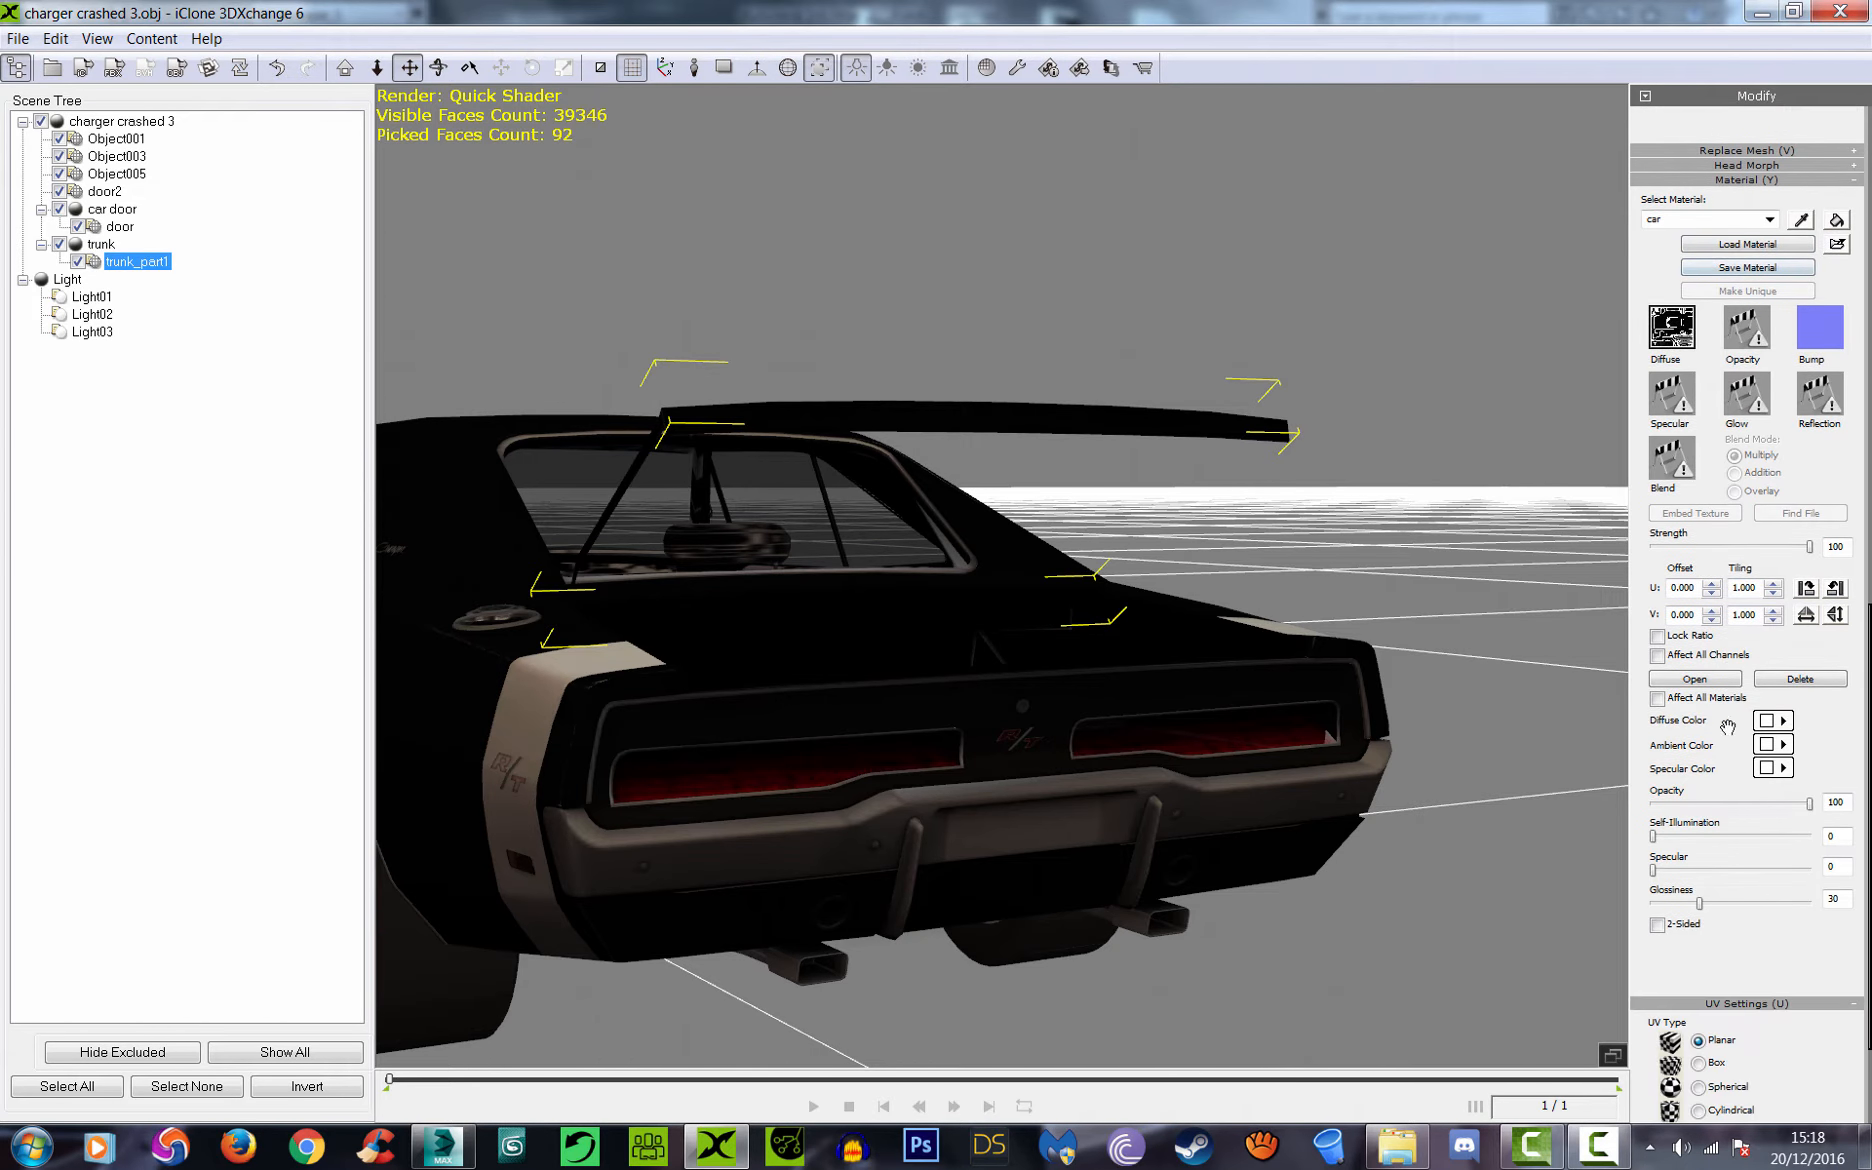
click(1657, 924)
right_drag(1019, 439, 1466, 592)
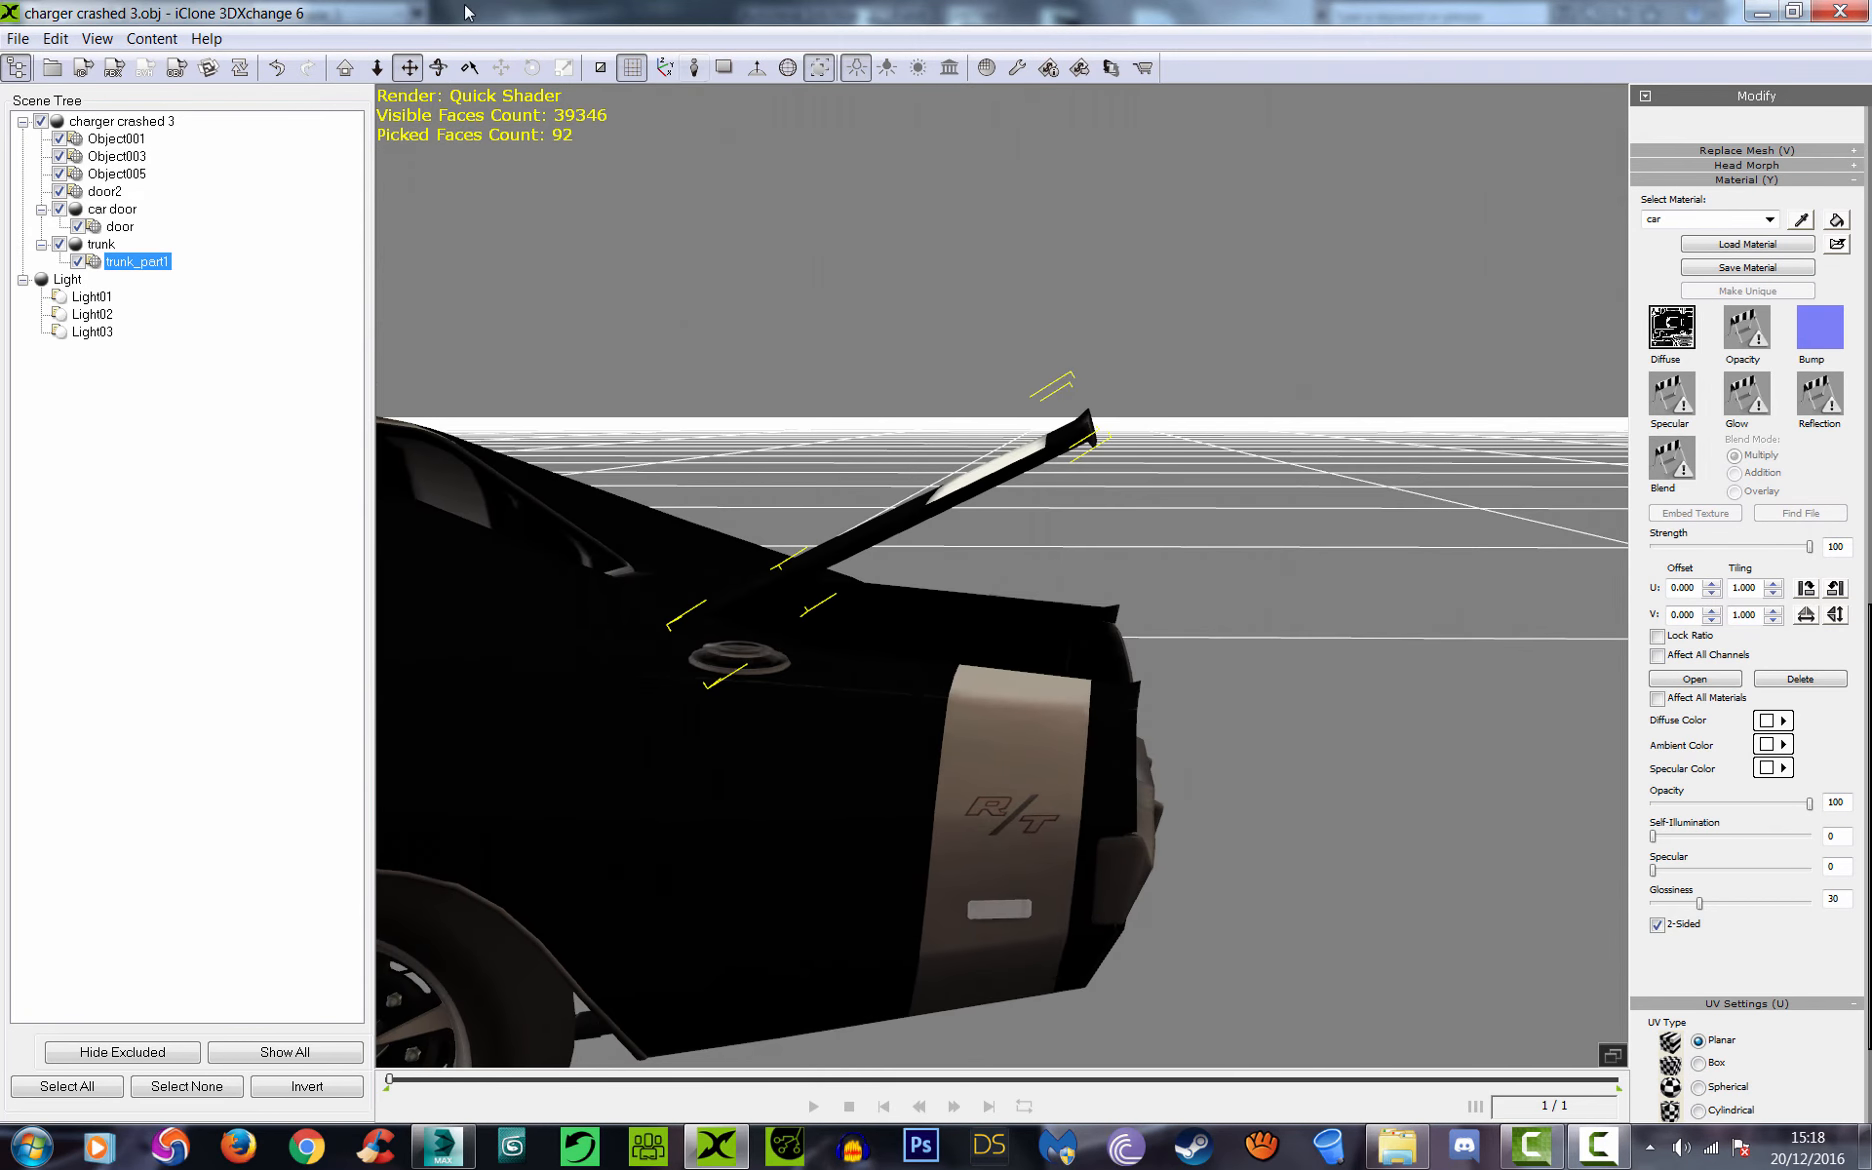
right_drag(632, 373, 760, 381)
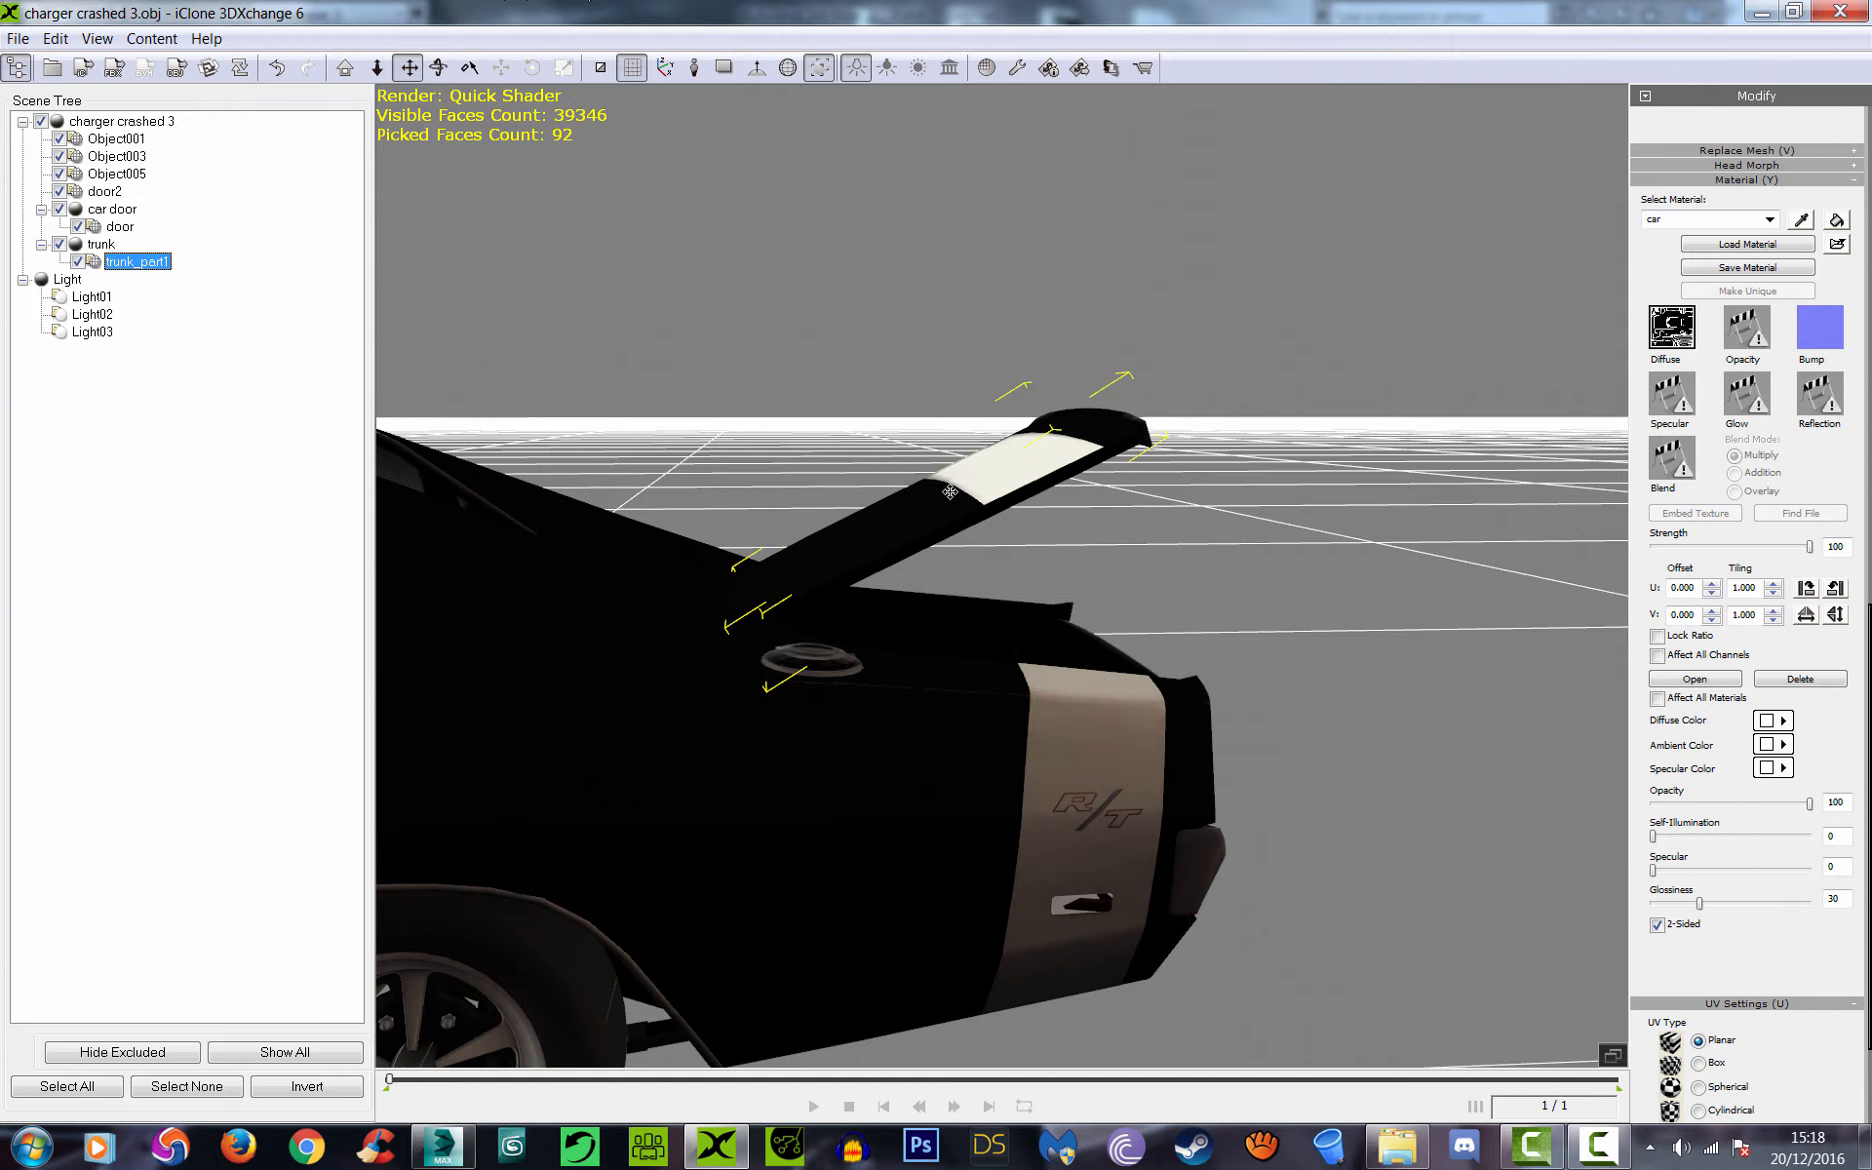
Step: Rotate the trunk sub-prop back down until the lid is closed flush with the car body
click(101, 244)
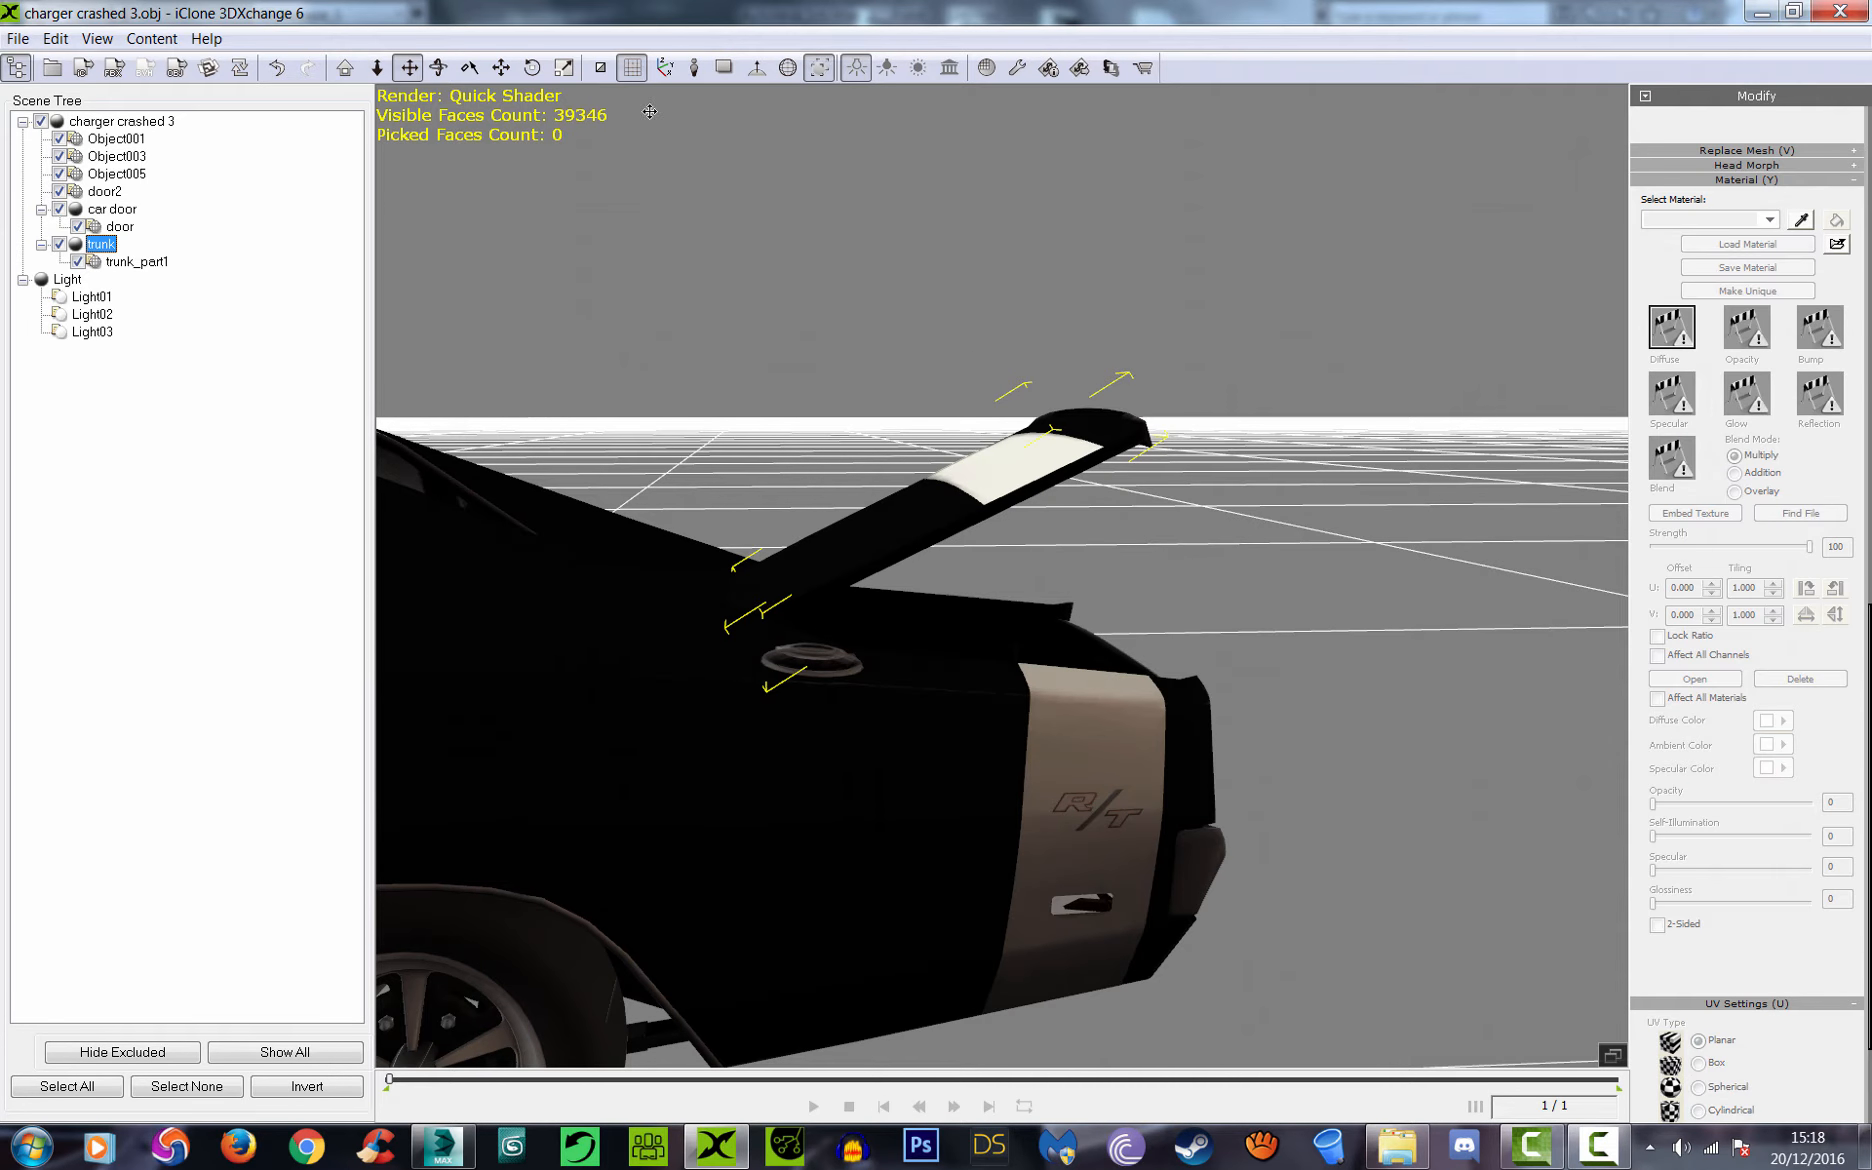
click(533, 67)
right_drag(1026, 500, 985, 430)
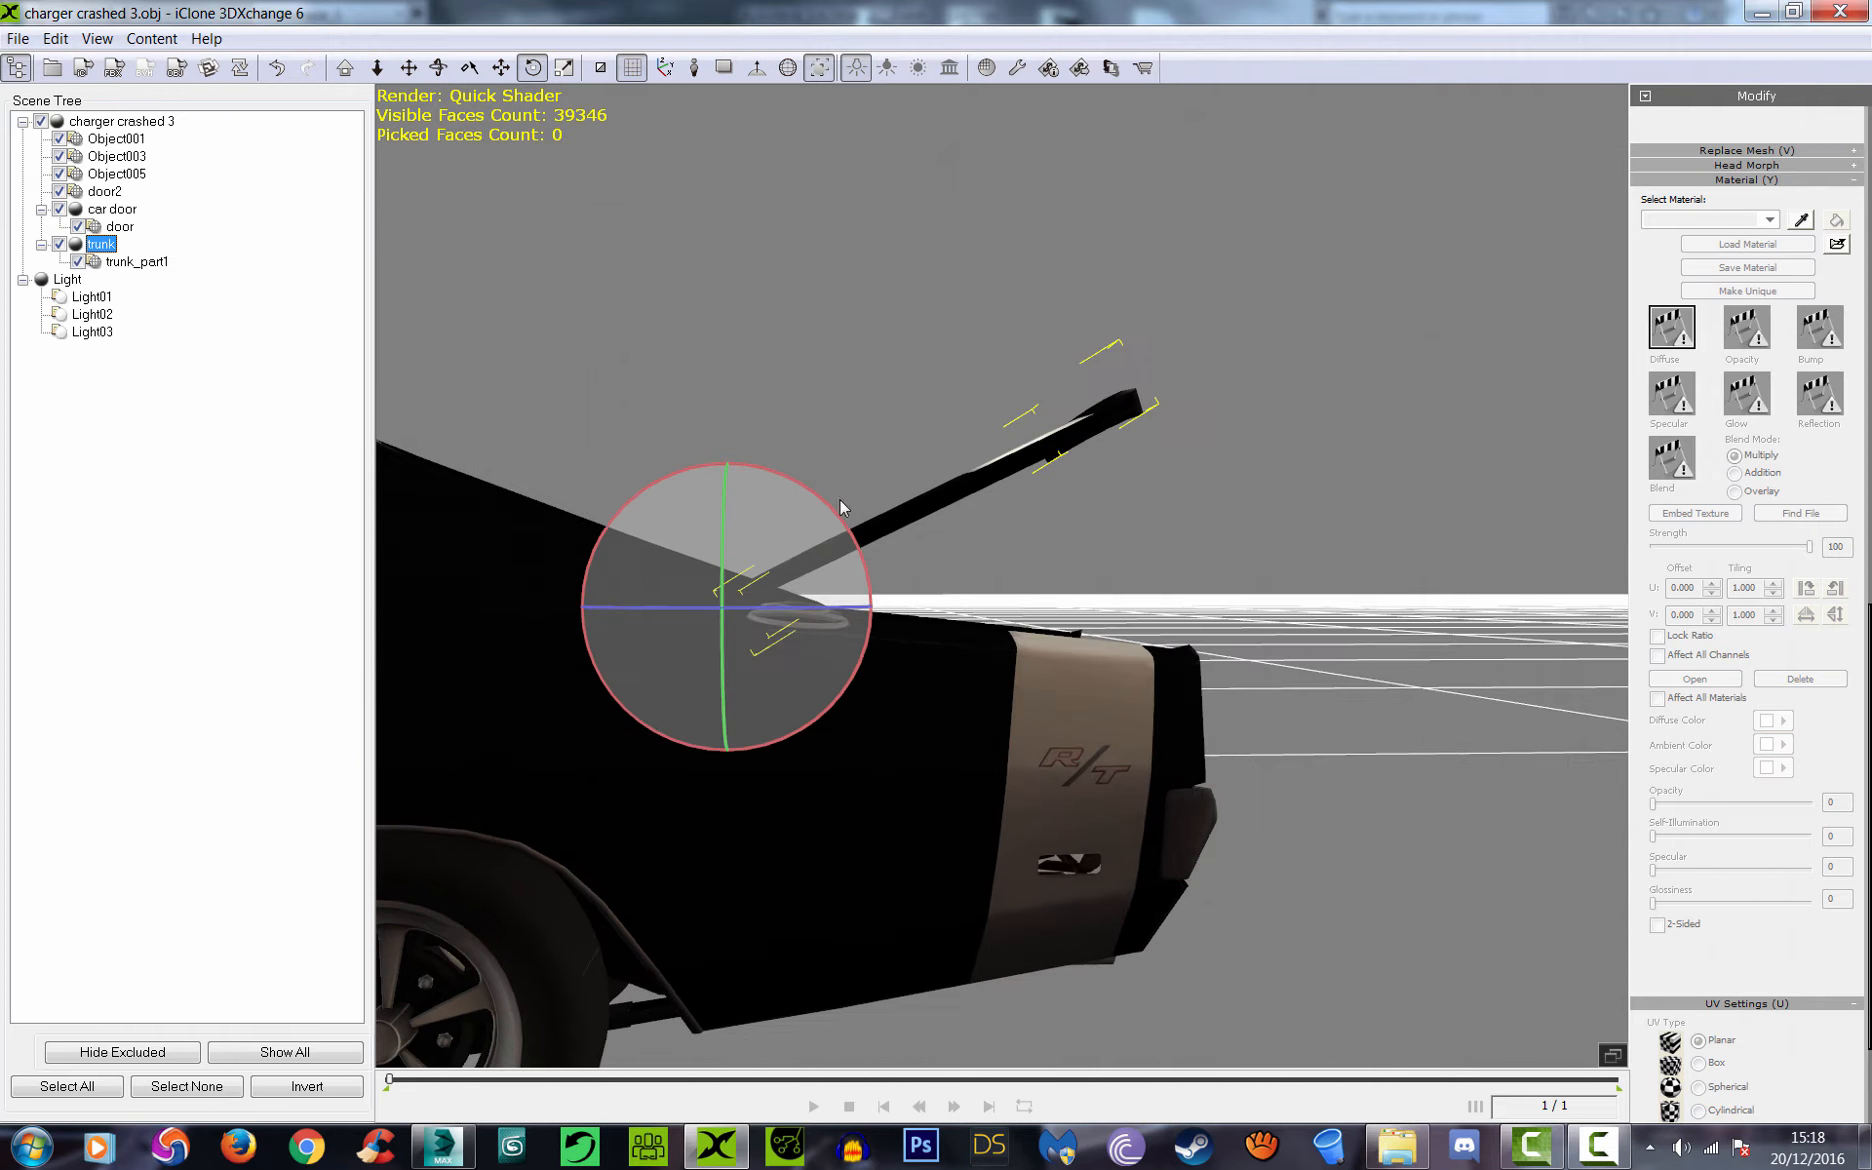
drag(832, 514, 851, 523)
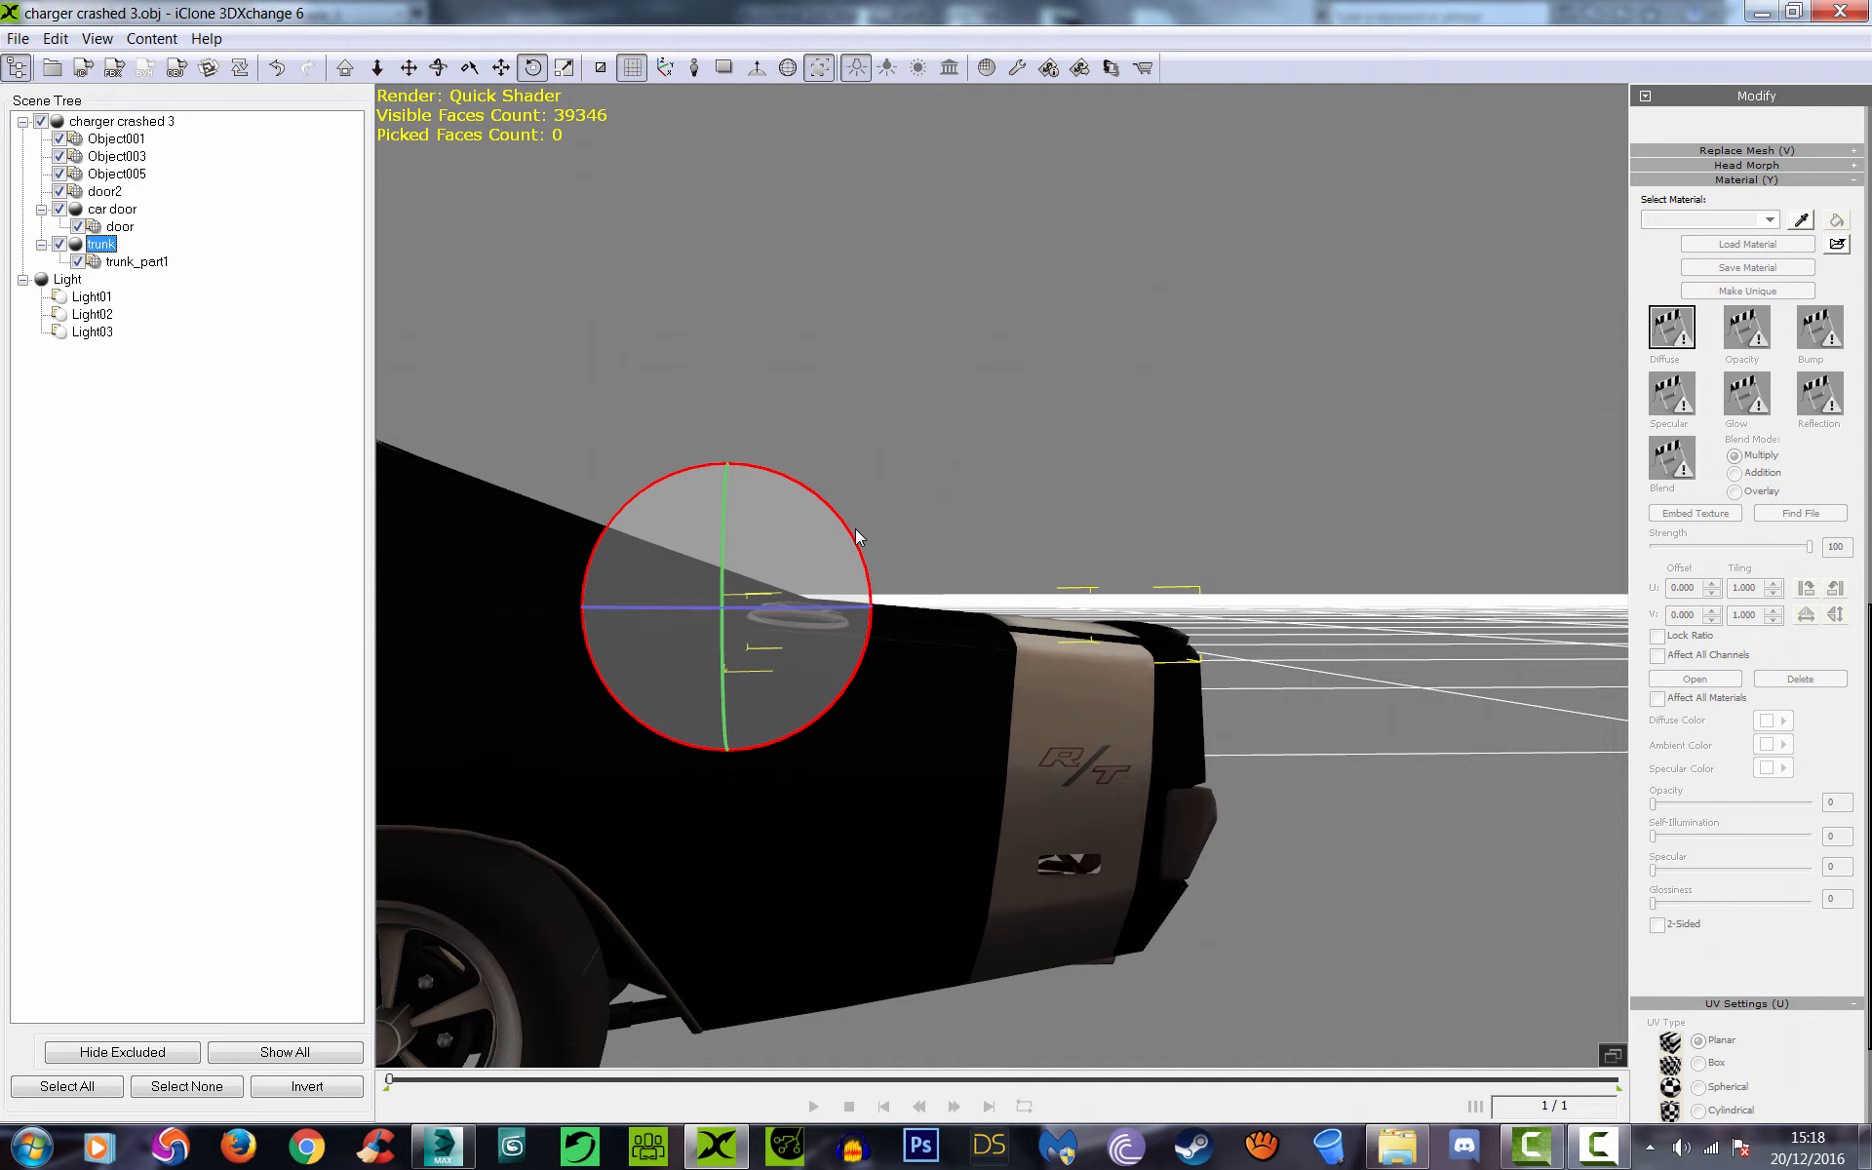
Step: Edit the car door sub-prop's pivot and move it to the door's front edge, about -12.4 along the car and 7.8 up
right_drag(857, 528, 1153, 550)
scroll(835, 610, down, 5)
scroll(1153, 550, up, 2)
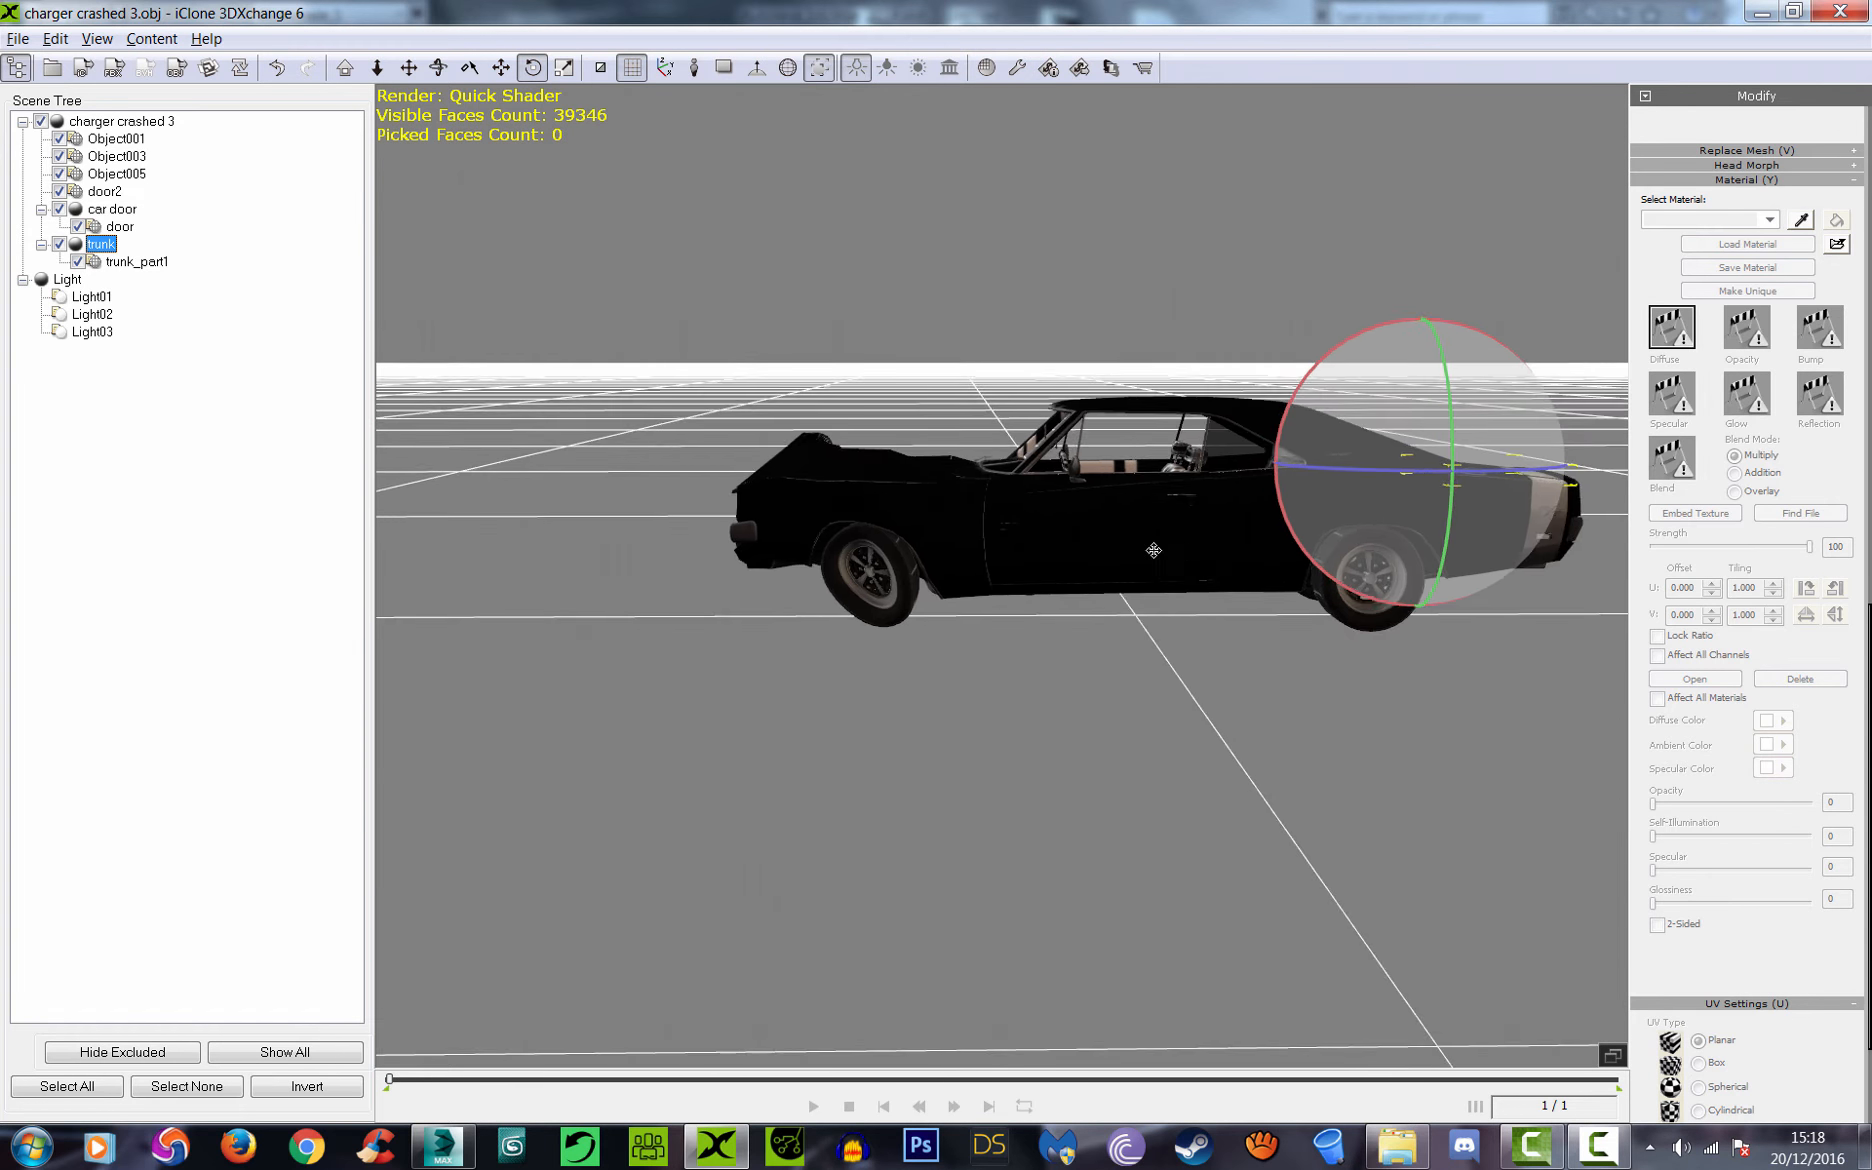
middle_drag(1154, 550, 933, 603)
scroll(933, 603, up, 2)
click(894, 598)
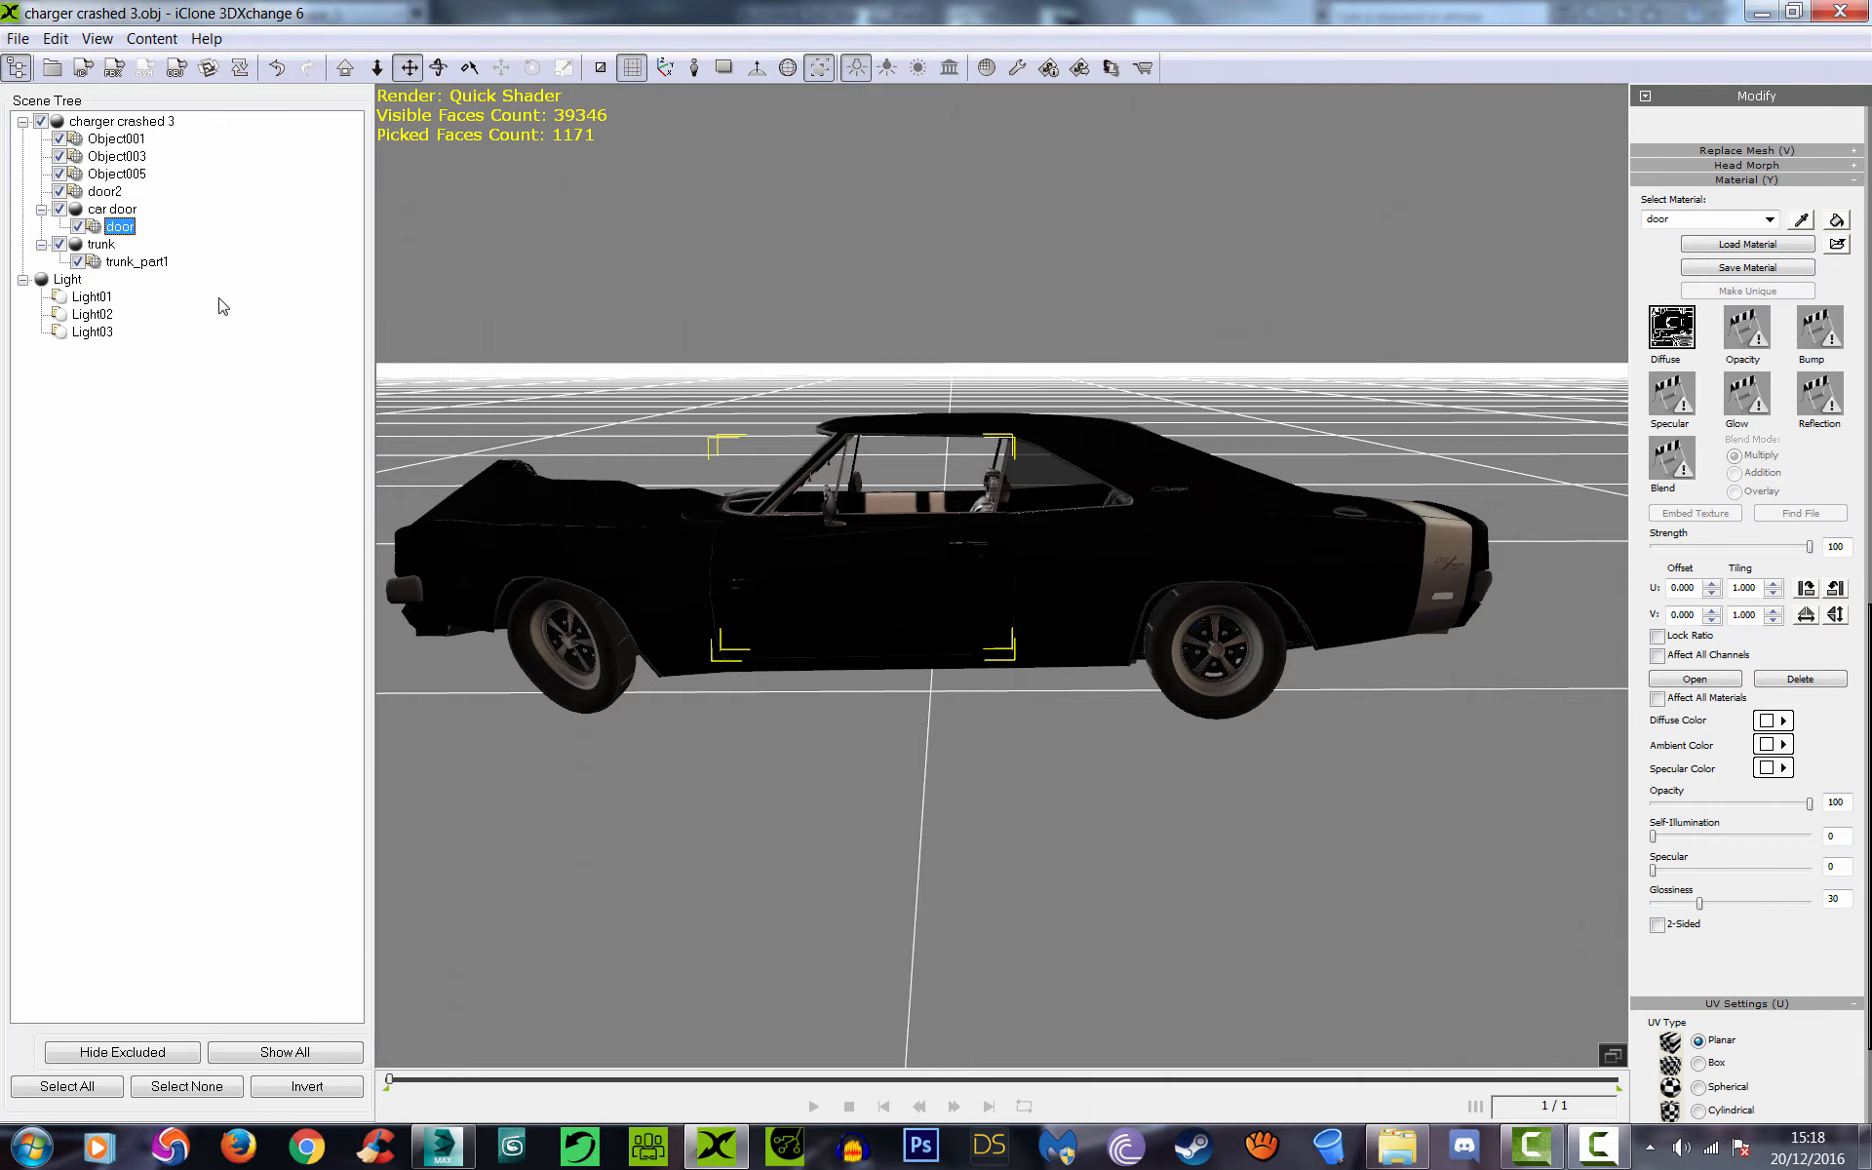
click(112, 209)
scroll(1722, 270, up, 5)
click(1727, 281)
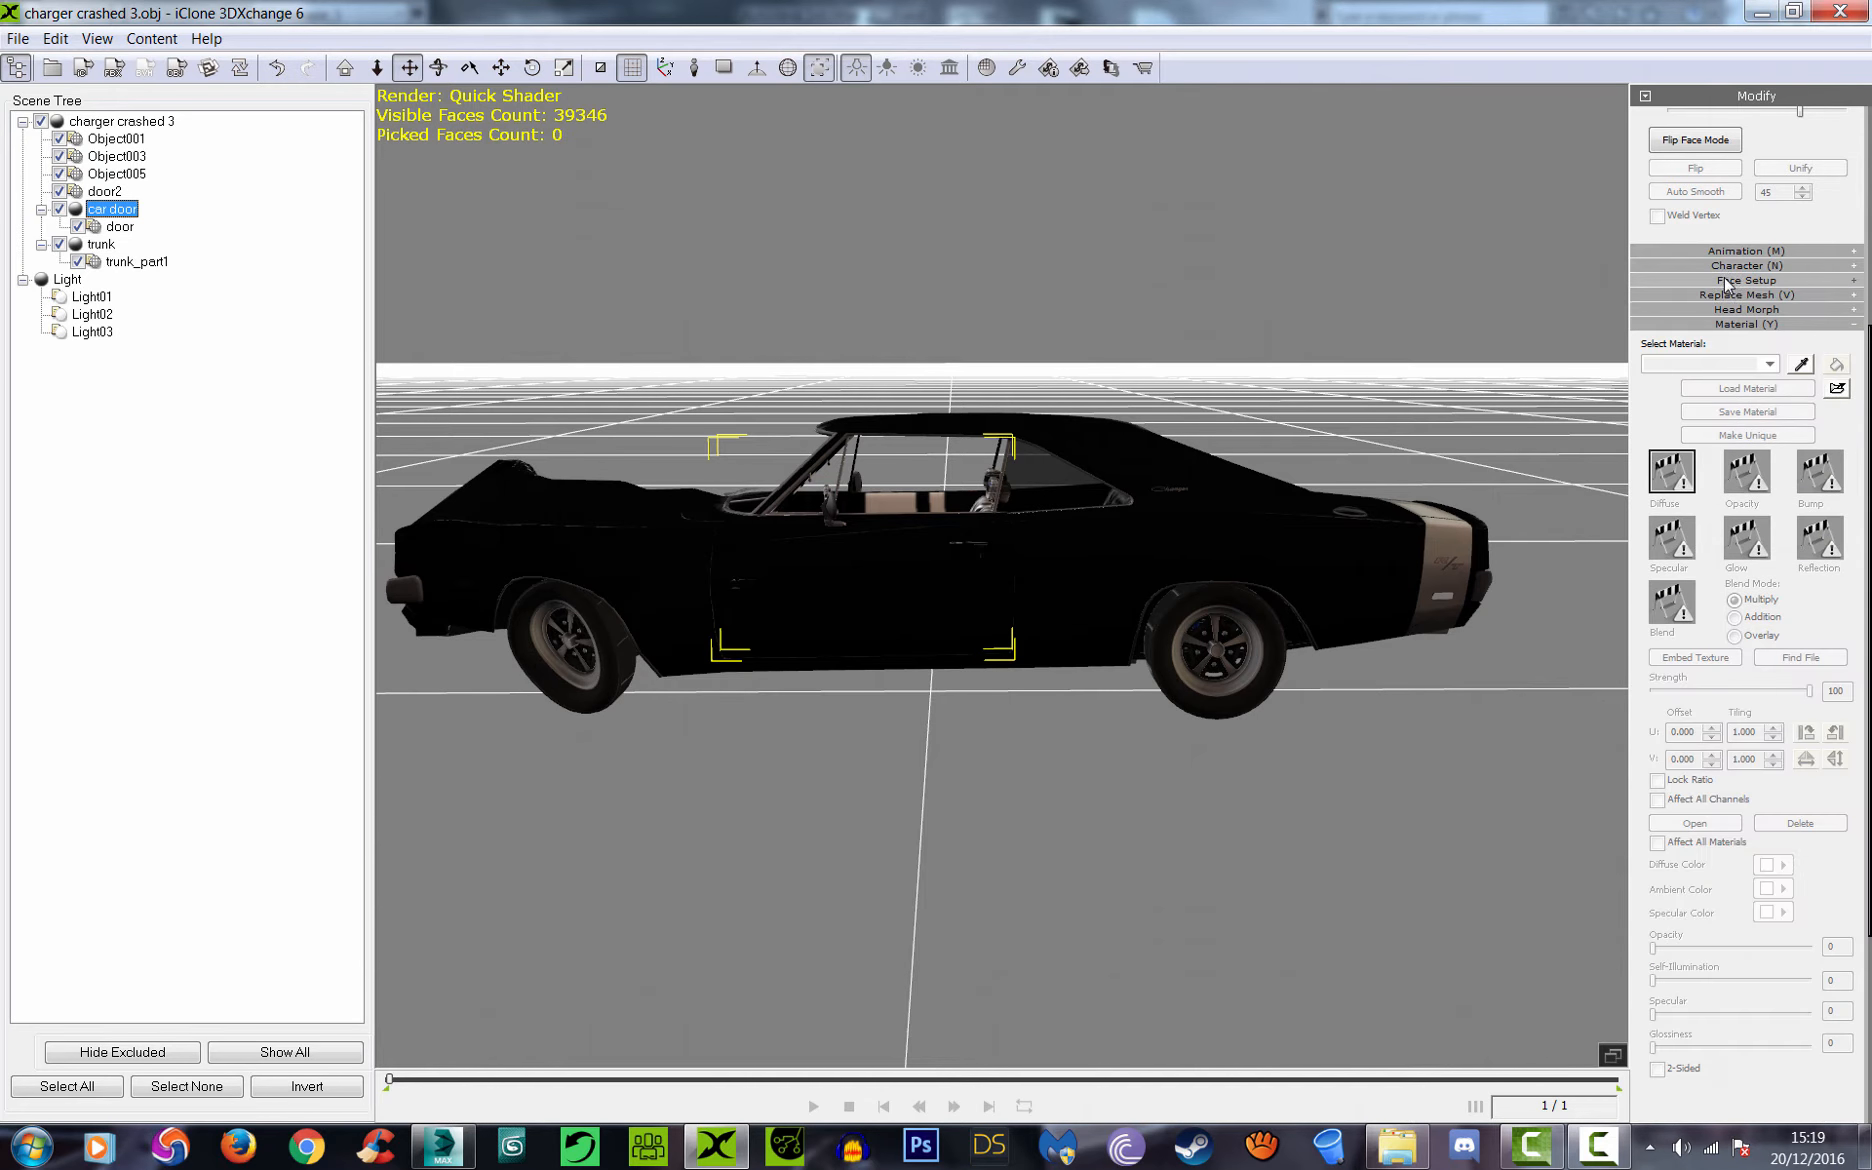
click(1730, 324)
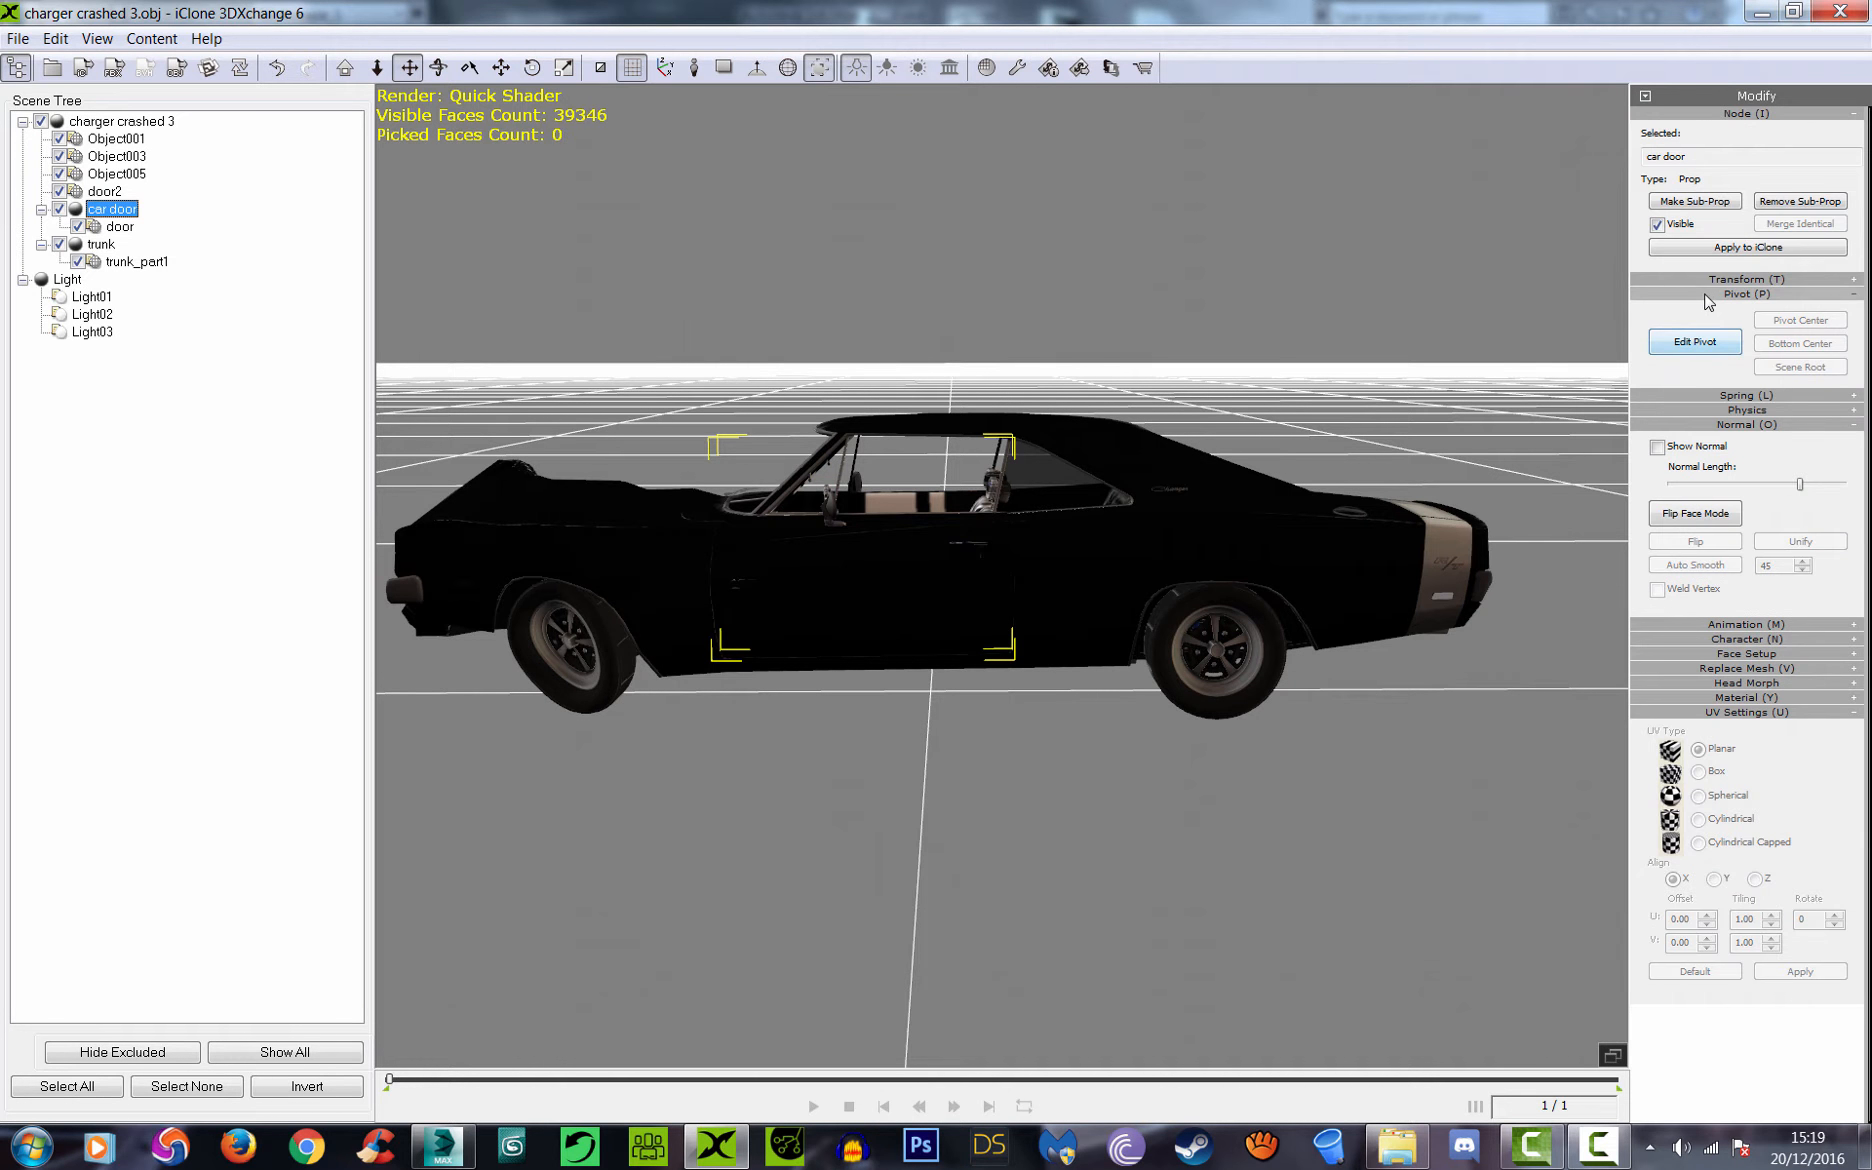
click(1693, 349)
right_drag(690, 663, 788, 587)
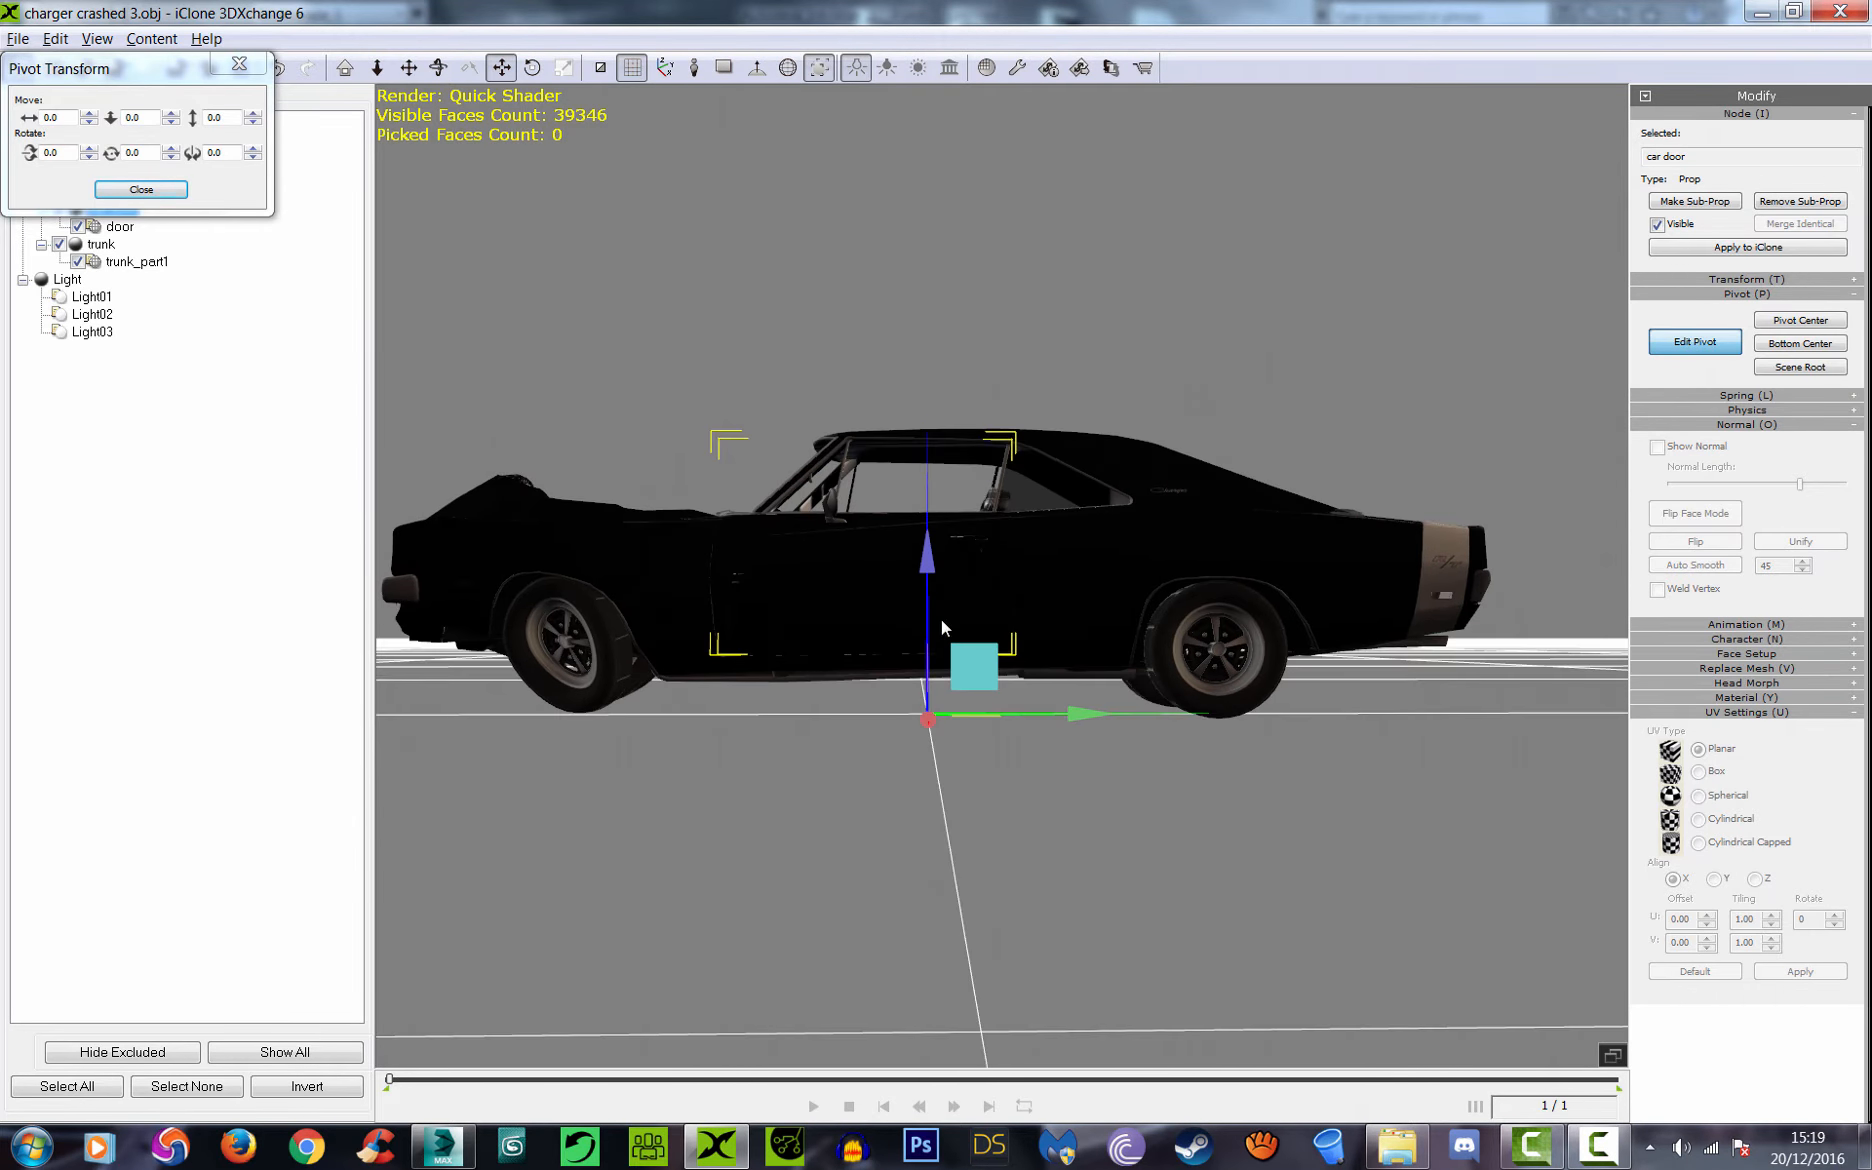
drag(968, 654, 763, 538)
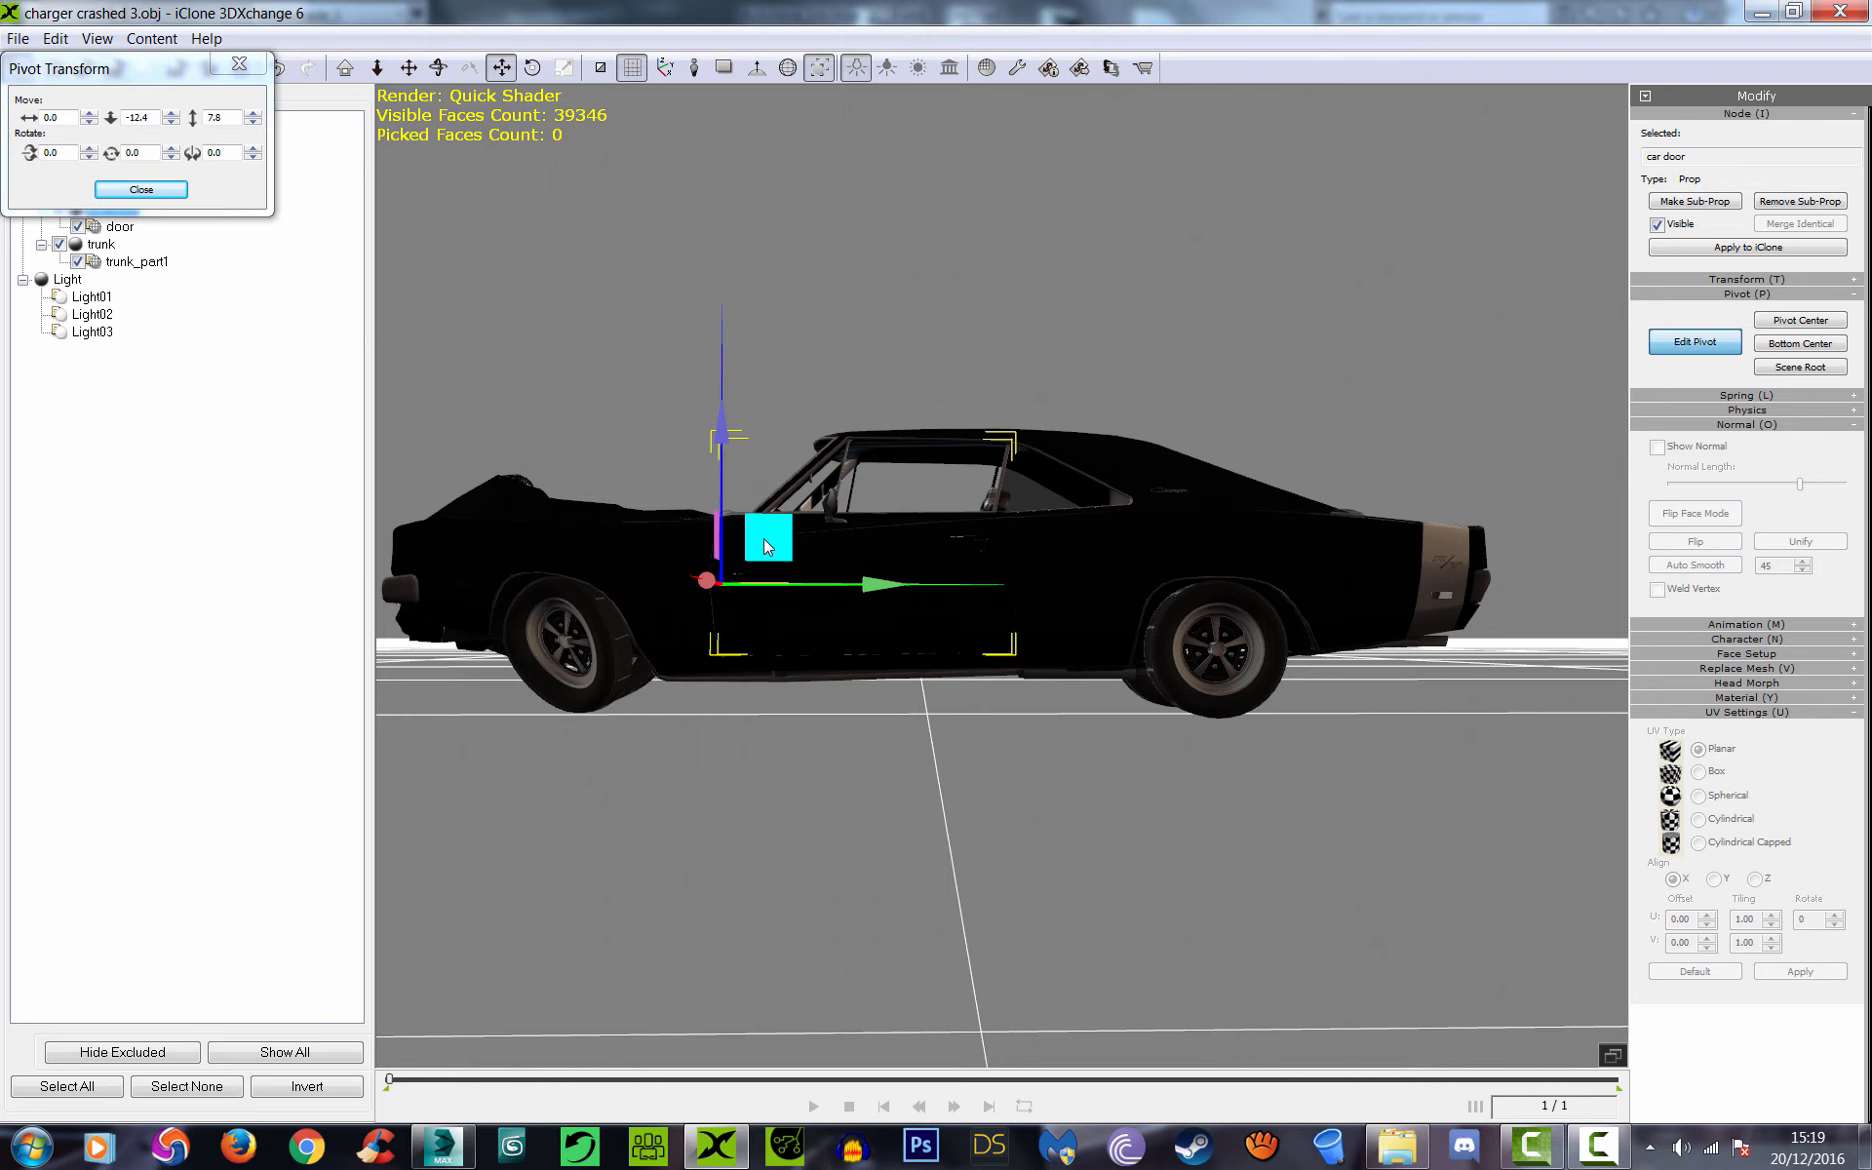
Step: Shift the car door pivot outward to the door's hinge at about 10.2 sideways and -10.8 lengthwise, and finish pivot editing
right_drag(763, 538, 1062, 588)
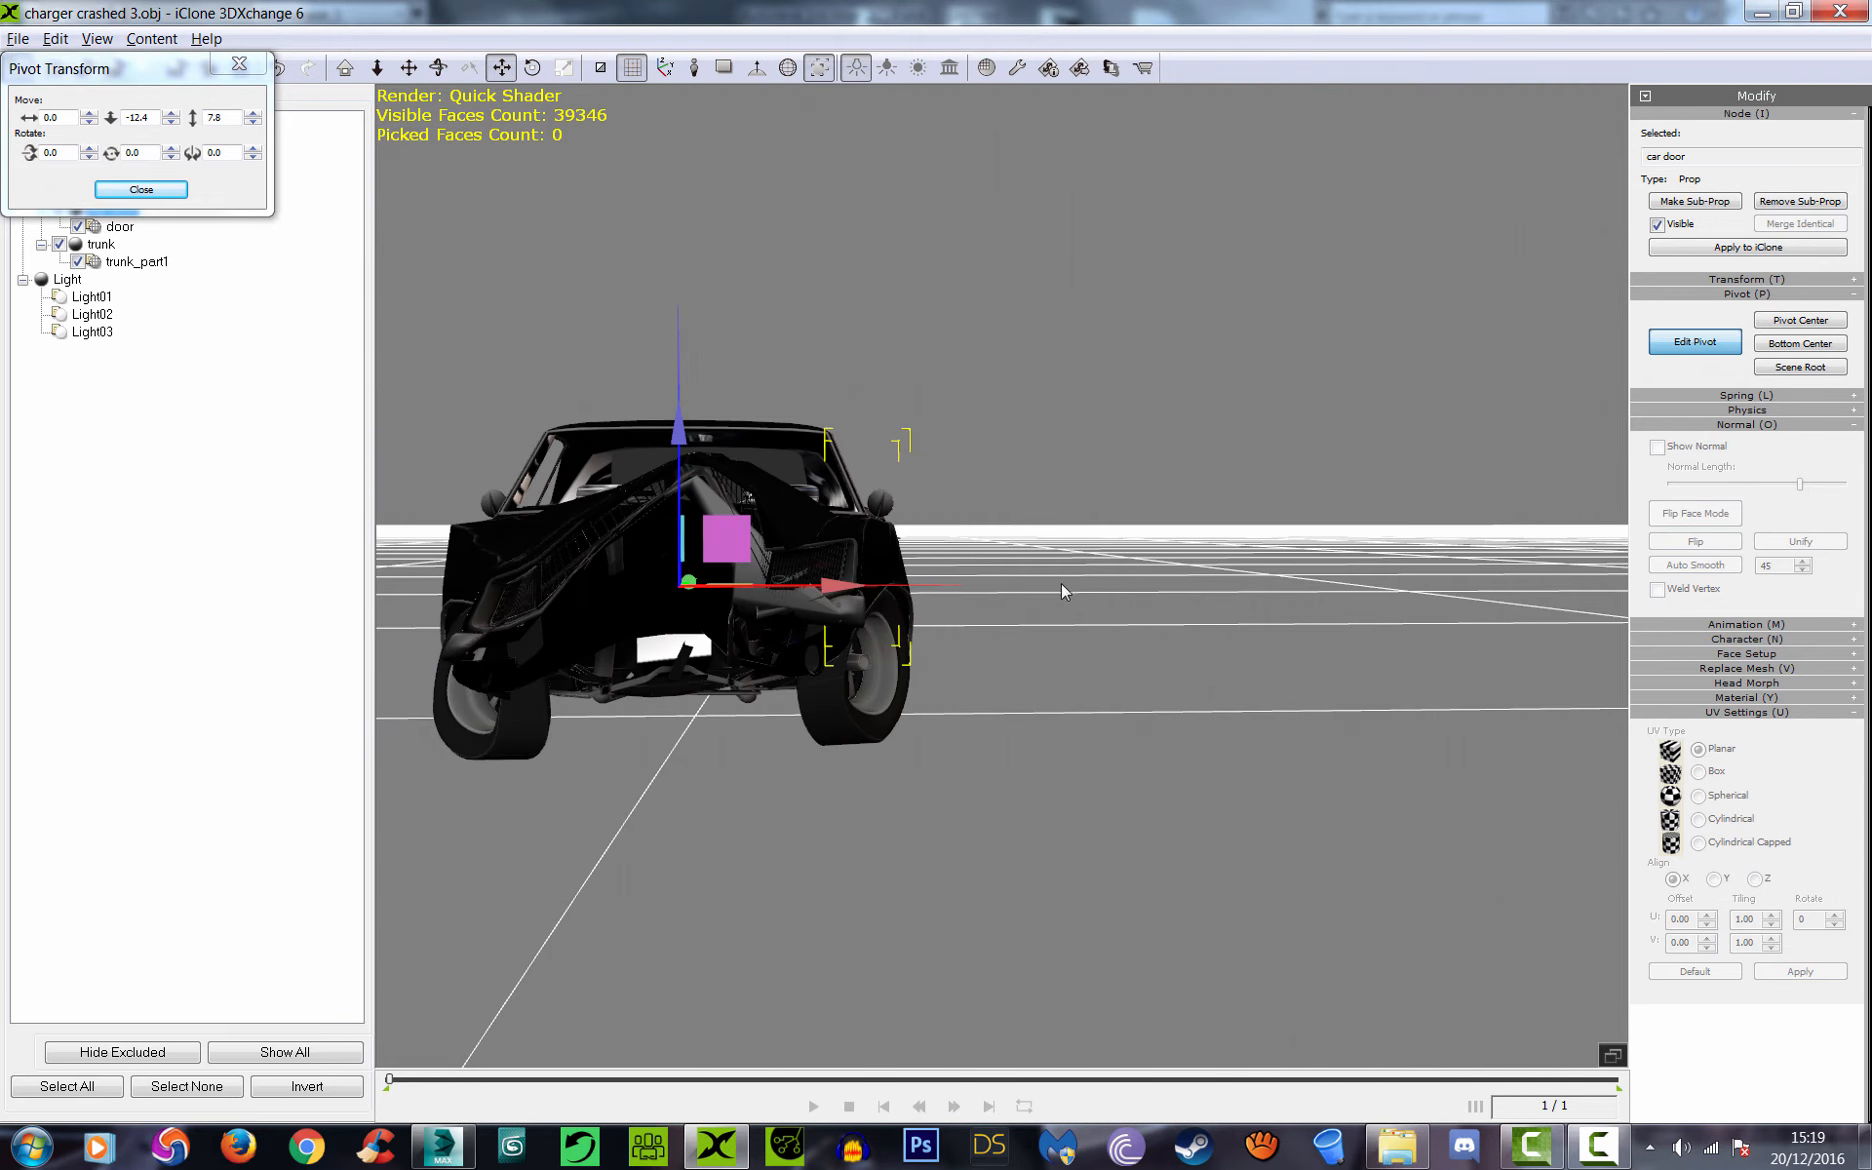
drag(826, 596, 1025, 583)
right_drag(1025, 583, 1040, 800)
scroll(1040, 700, up, 5)
drag(1110, 730, 1116, 710)
right_drag(1128, 760, 1095, 764)
drag(1104, 707, 1117, 668)
right_drag(1117, 668, 622, 8)
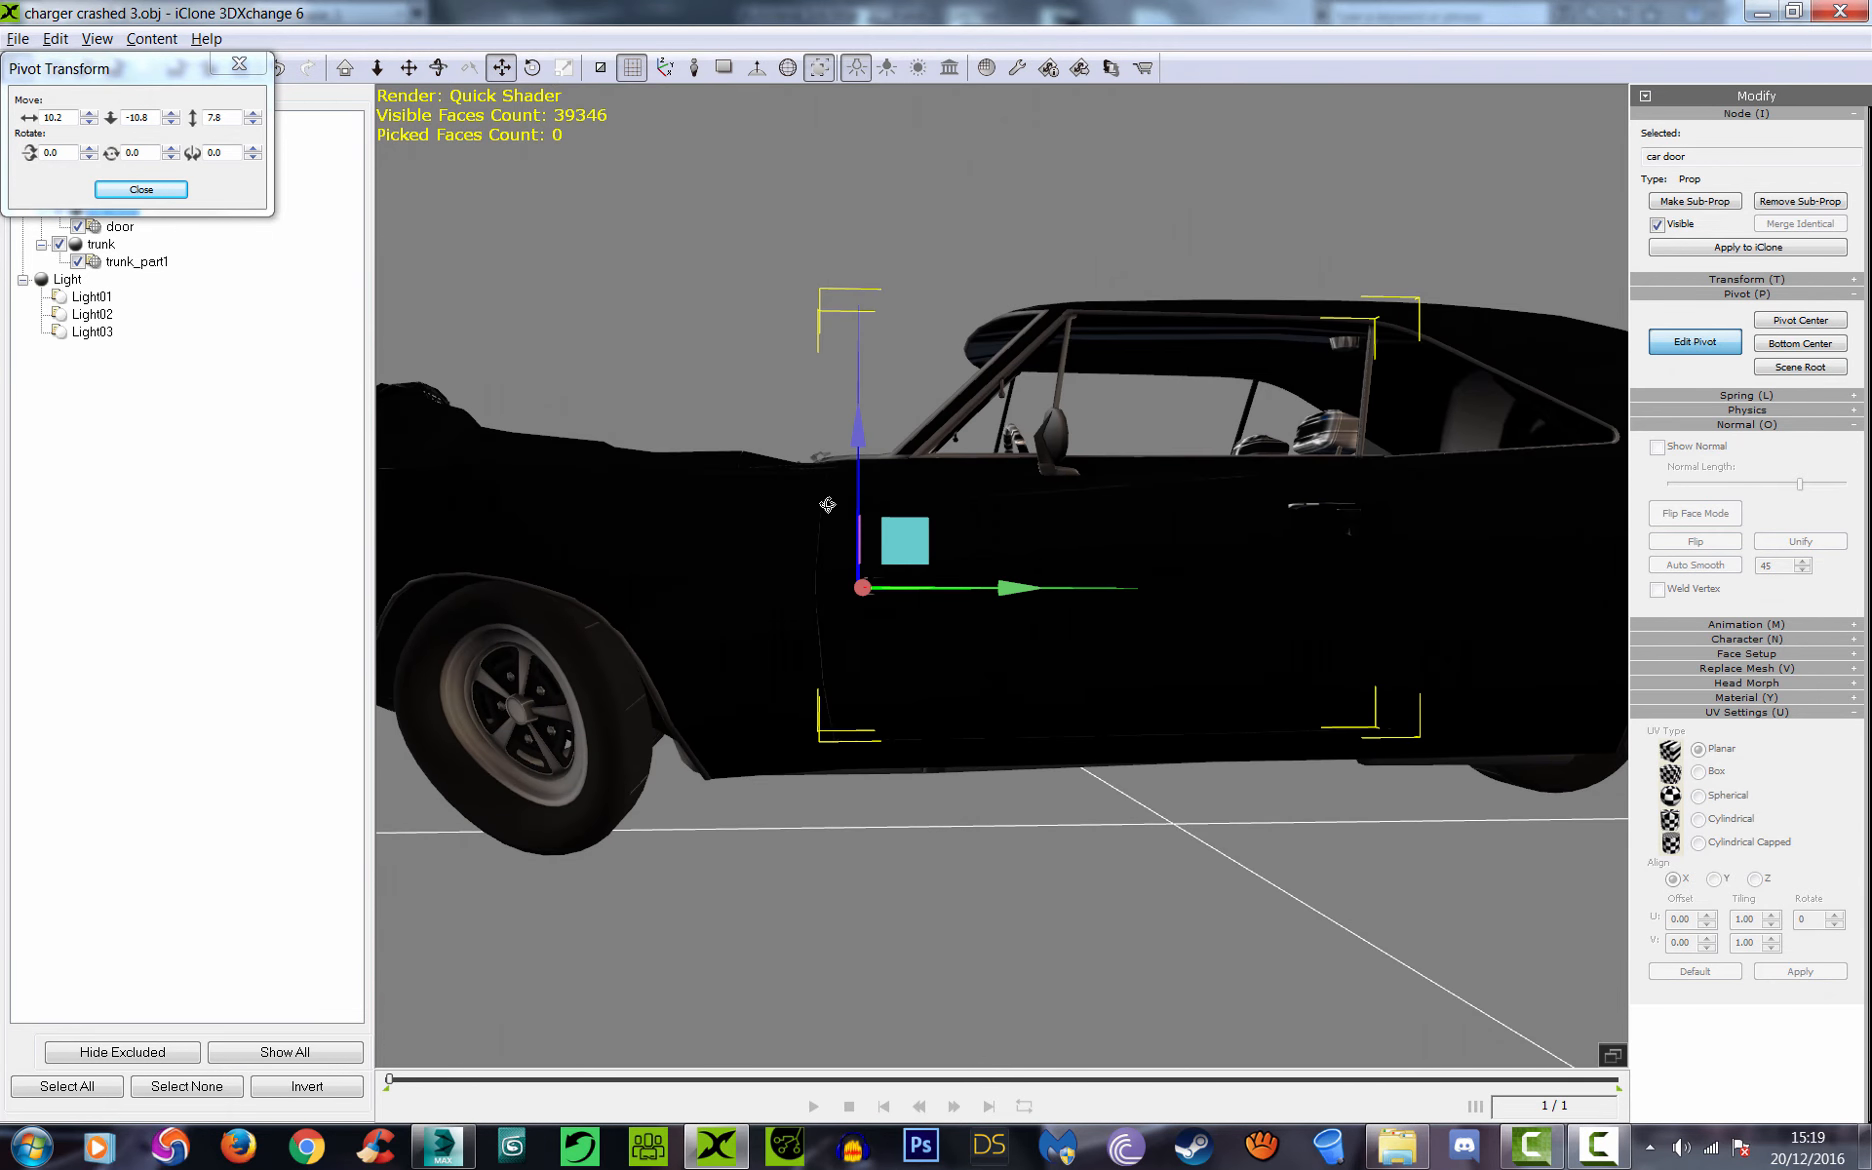
click(141, 189)
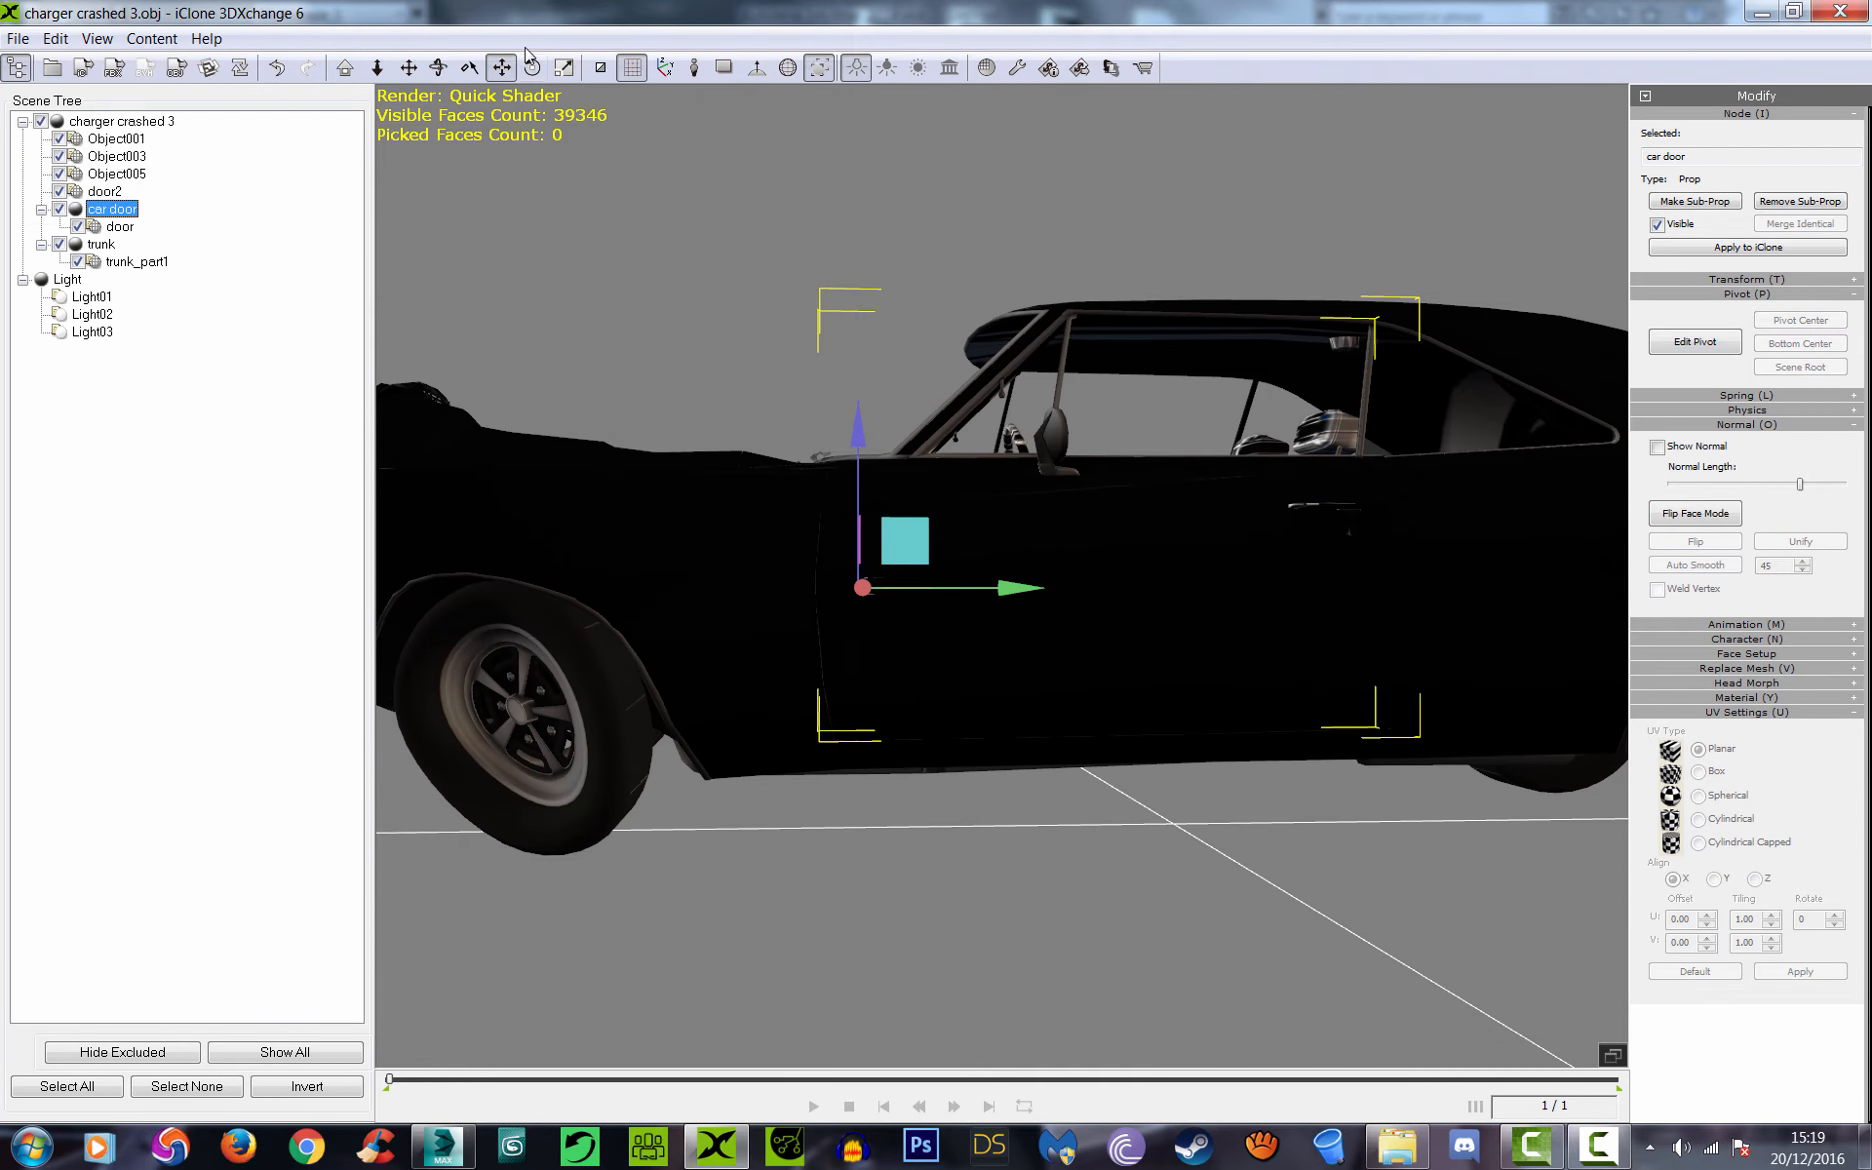